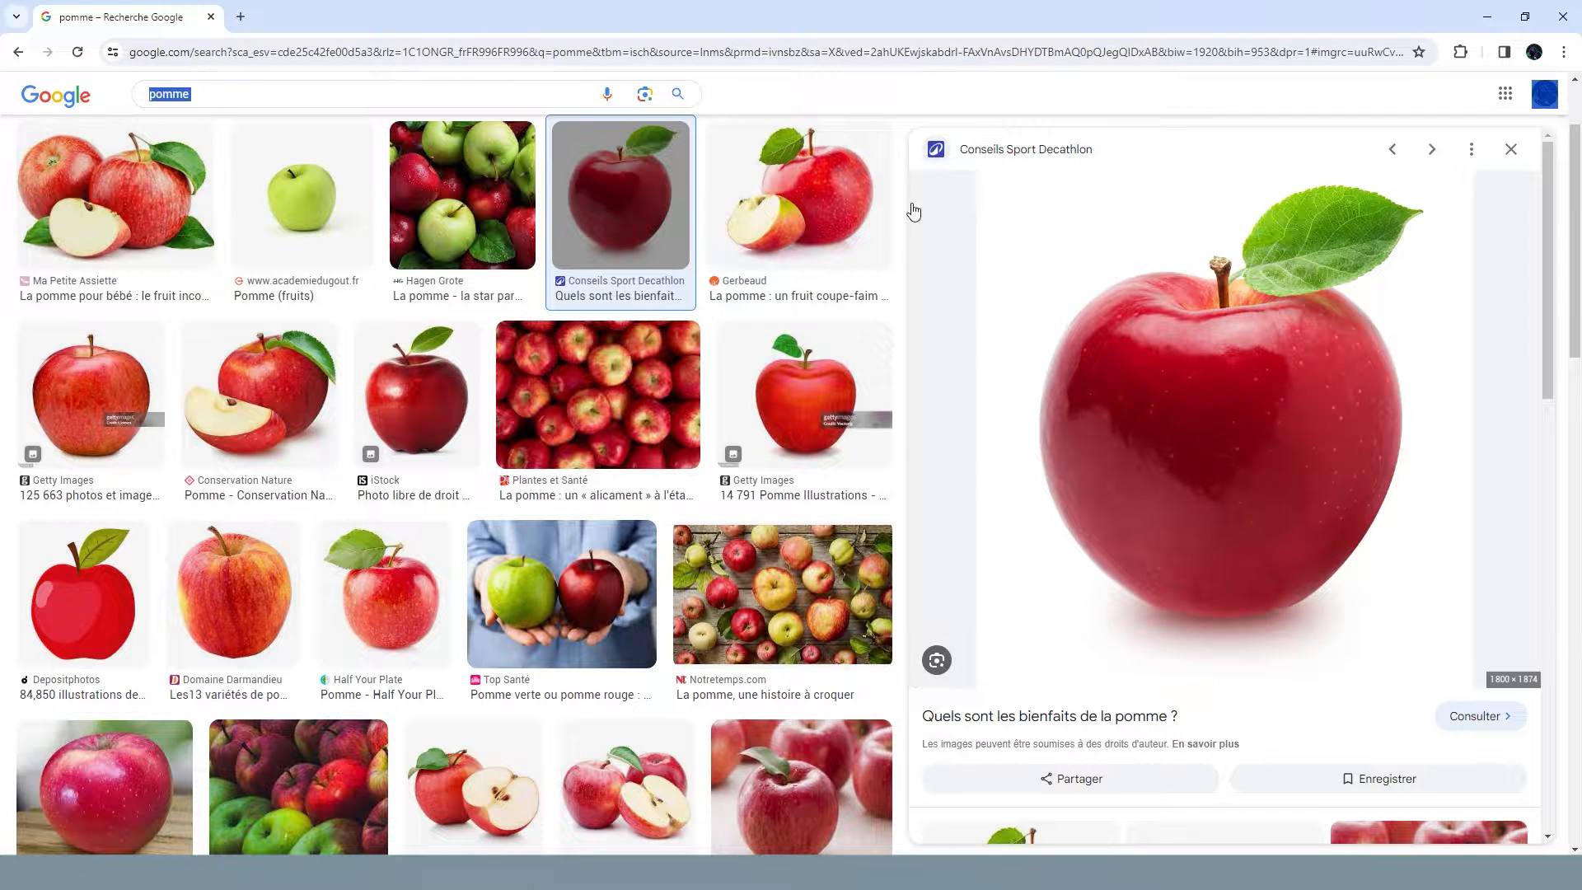
# Preview the Depositphotos apple illustration, copy the Conseils Sport Decathlon apple photo instead, and switch to Aseprite
pyautogui.rightClick(1254, 384)
pyautogui.click(1285, 620)
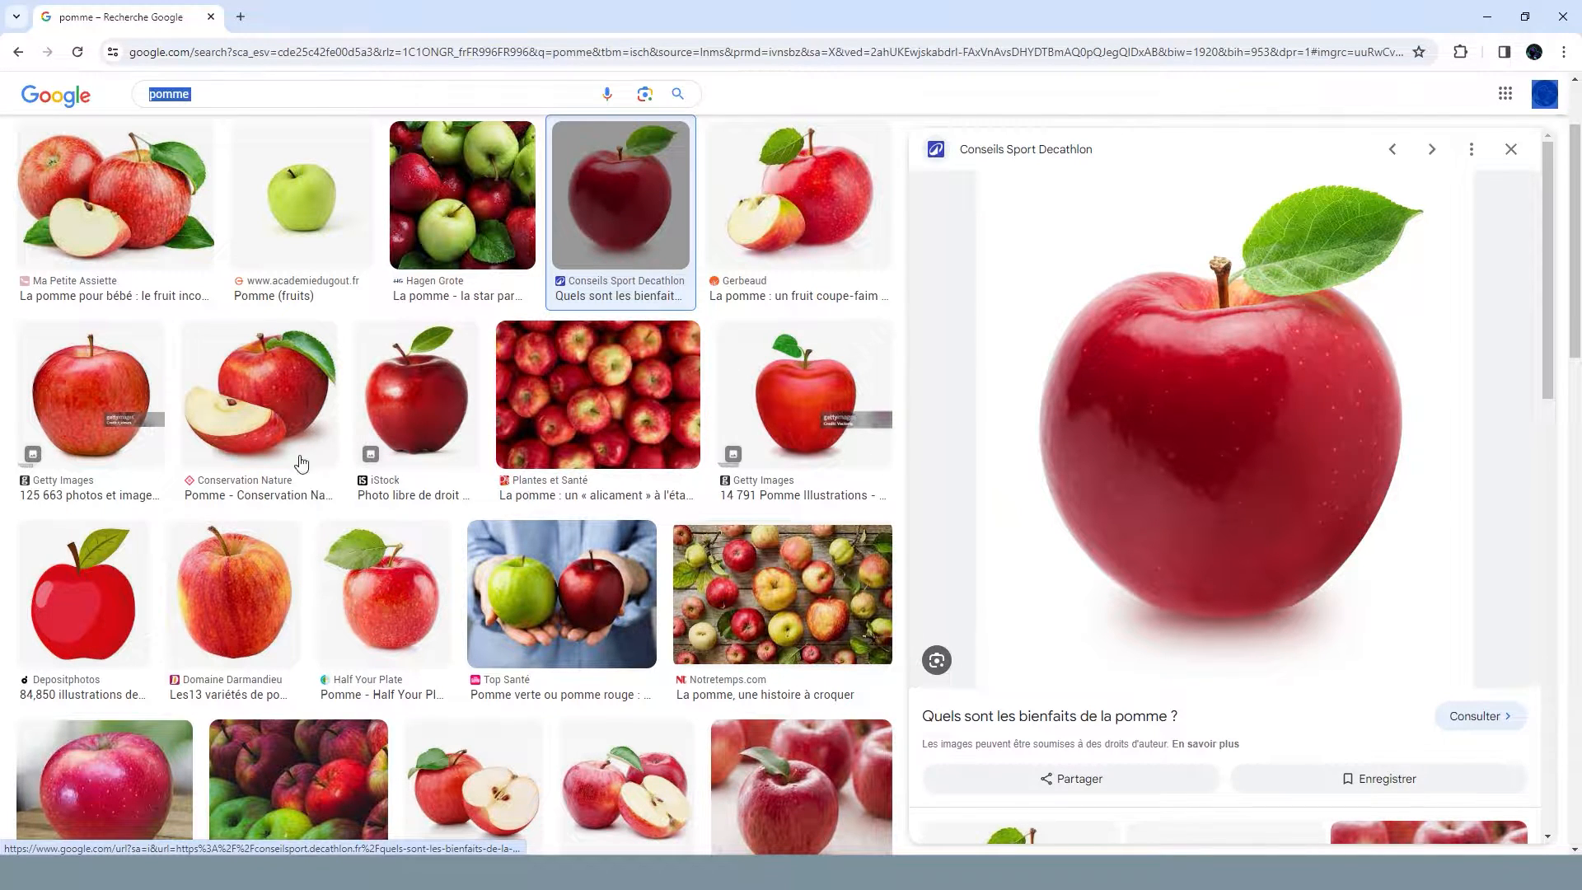
pyautogui.click(111, 600)
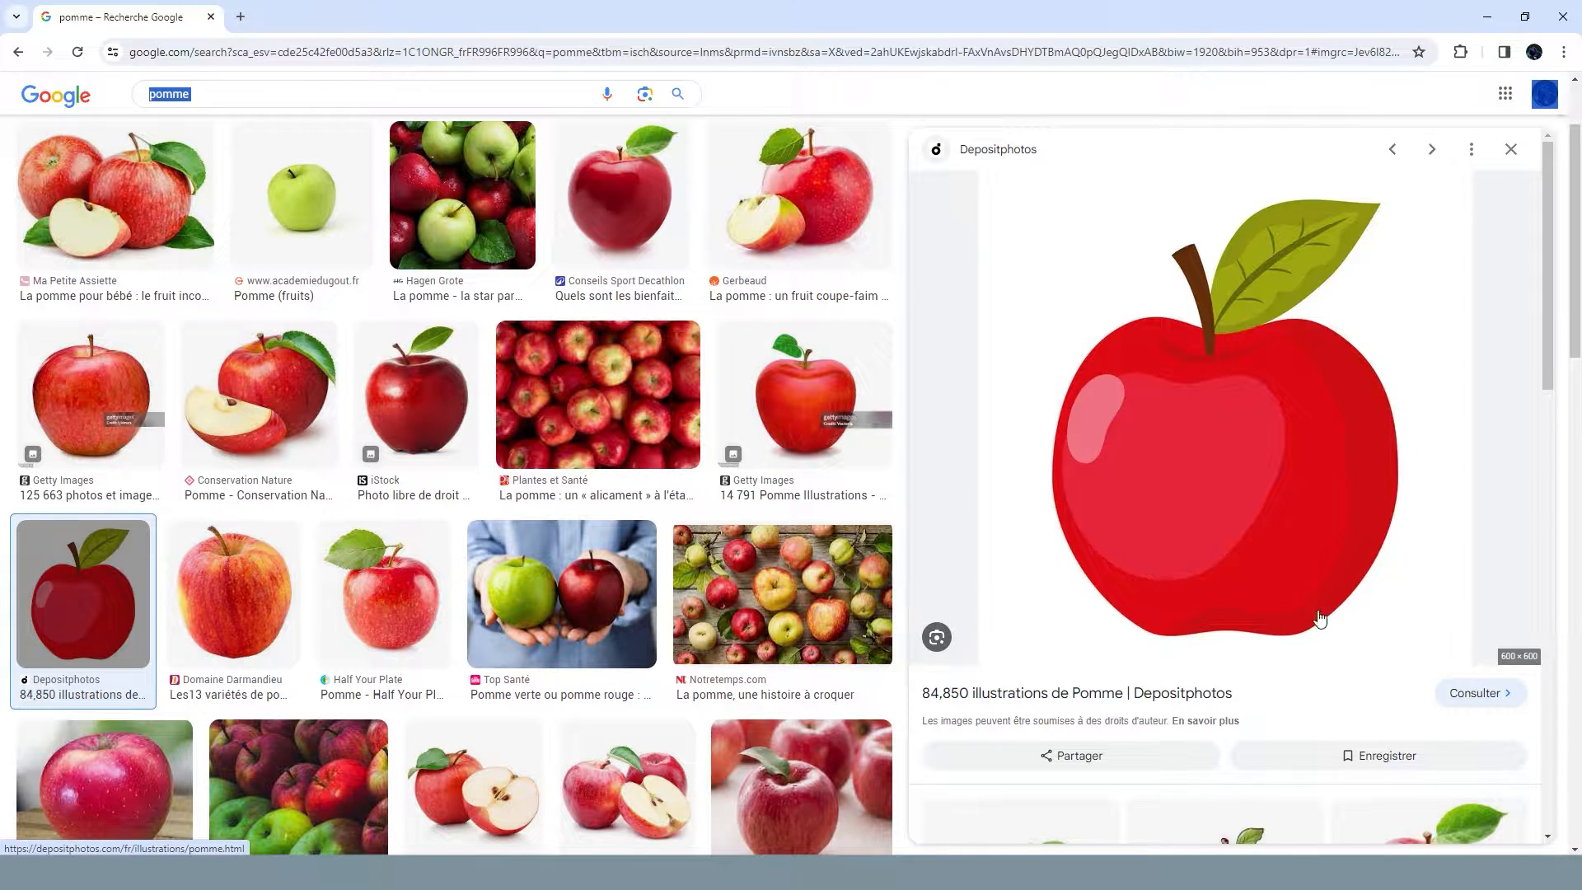
pyautogui.click(620, 196)
pyautogui.rightClick(1281, 361)
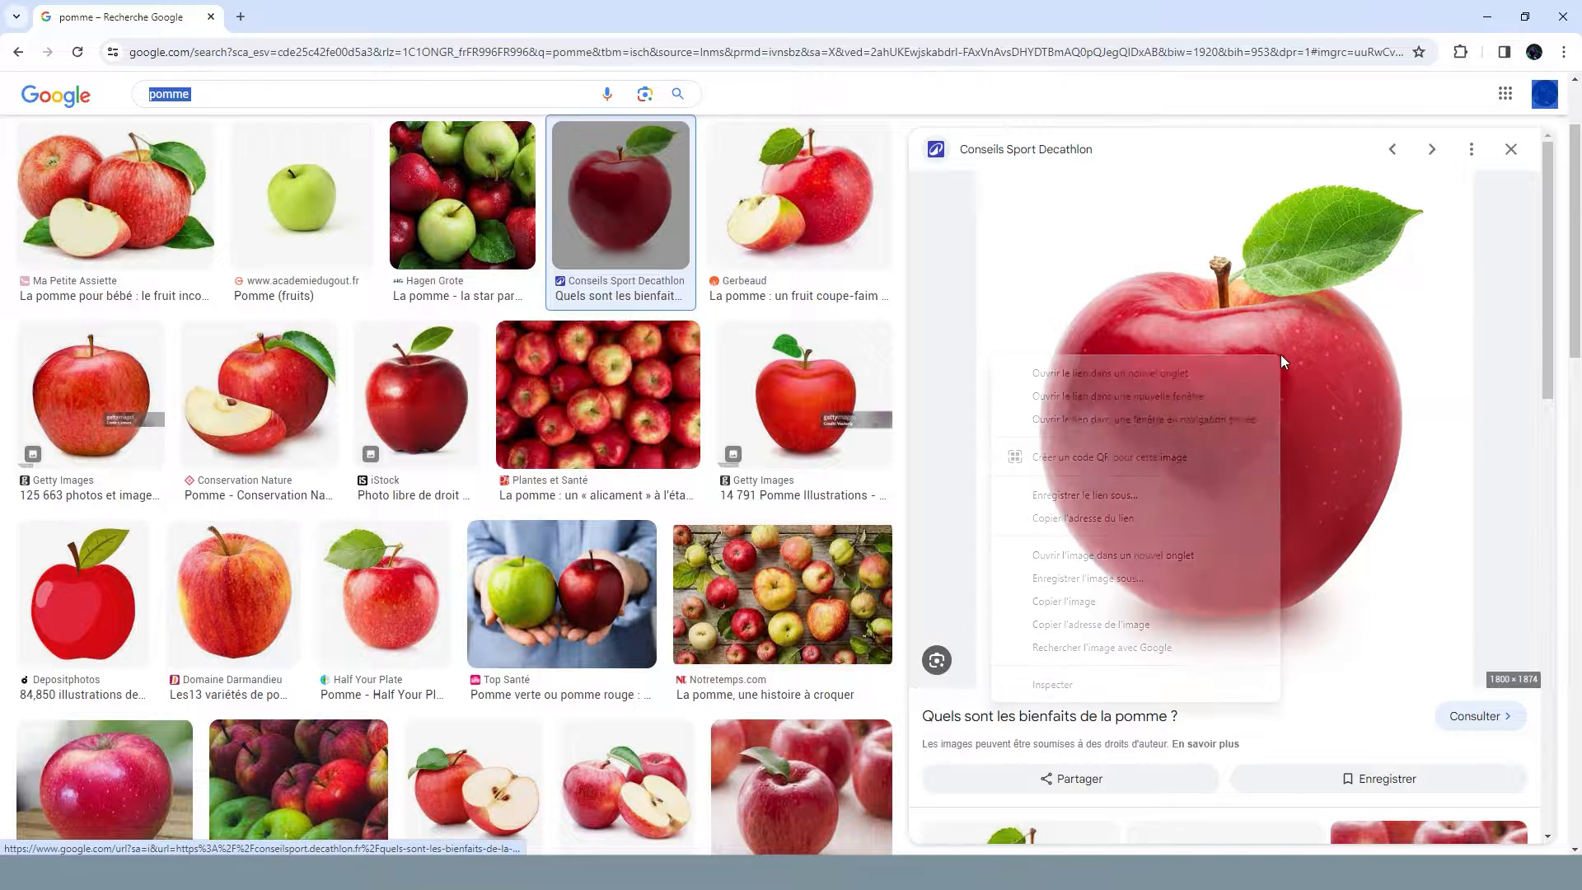
pyautogui.click(1112, 603)
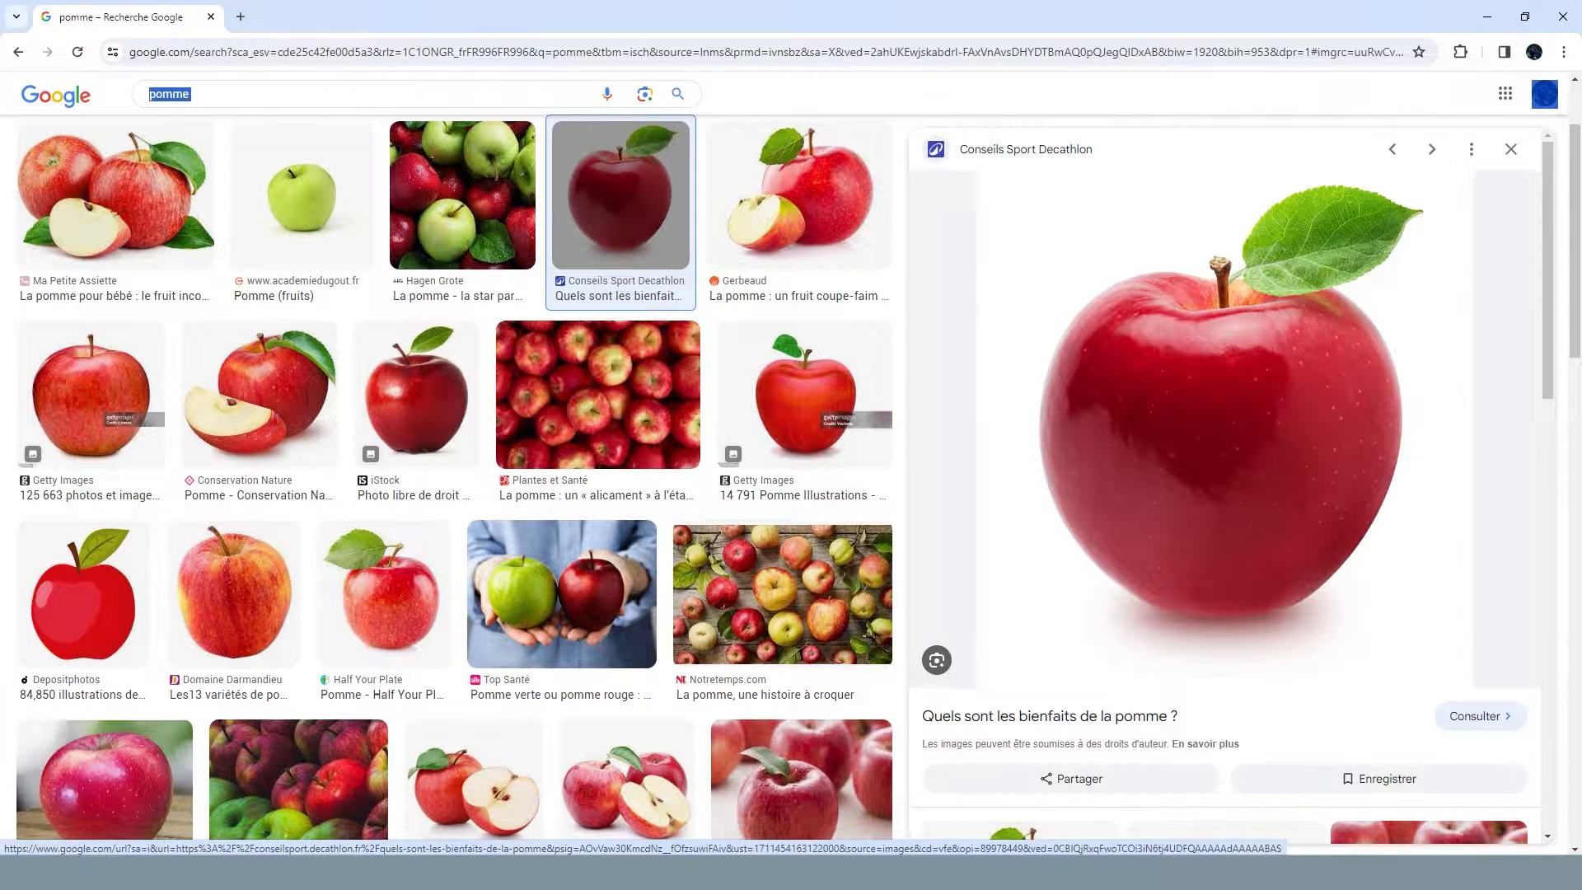
pyautogui.click(124, 872)
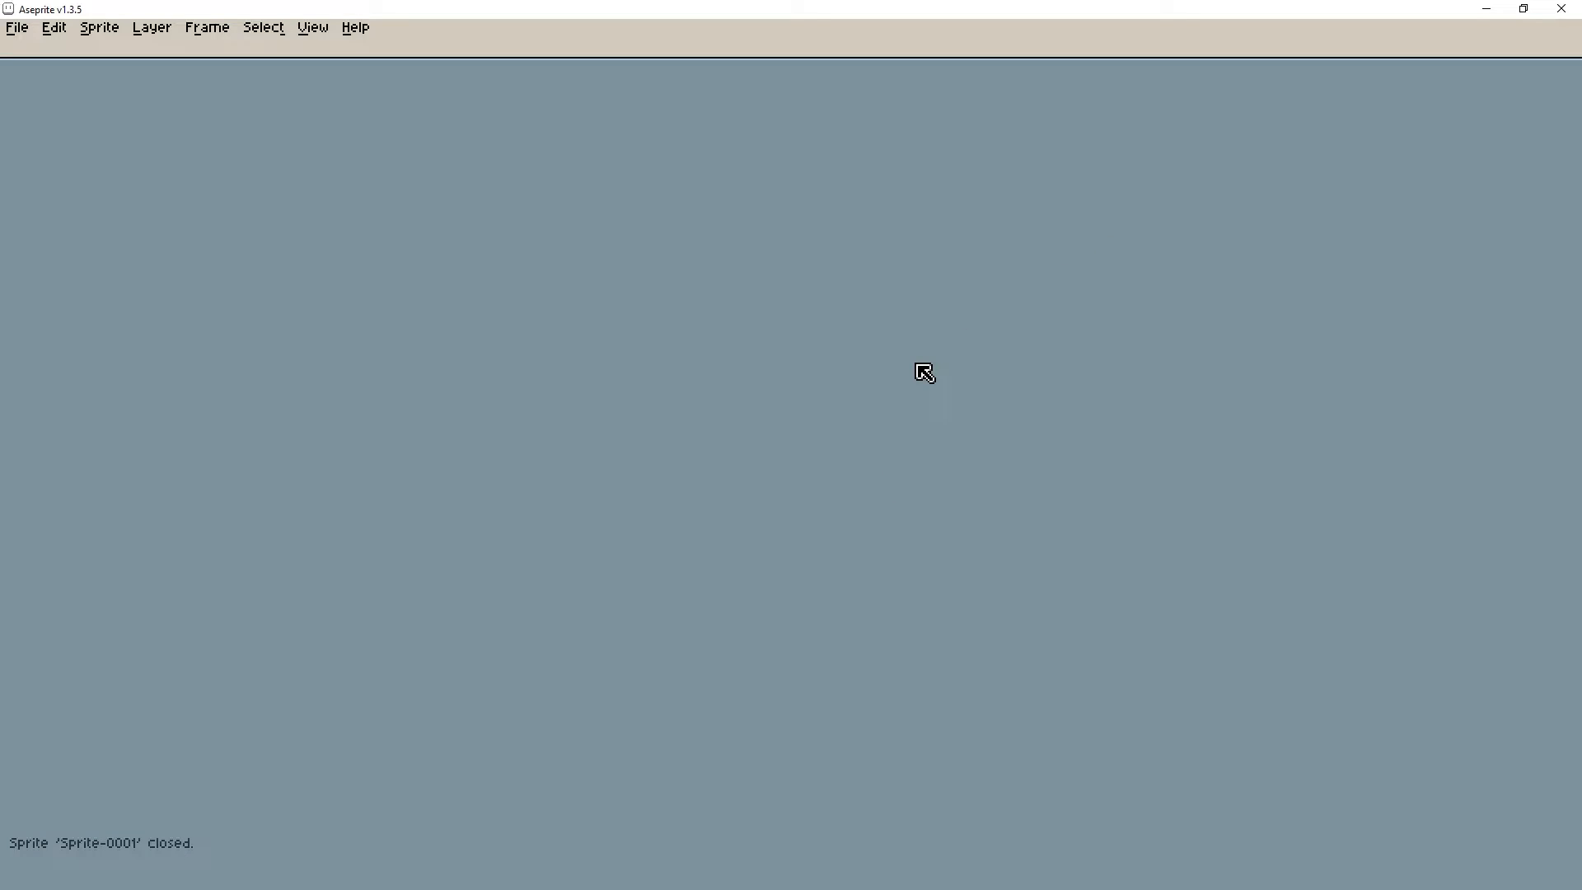
# Create a new 1800 × 1874 sprite and paste the copied apple photo into it, fitted on screen
pyautogui.hotkey('ctrl', 'n')
pyautogui.press('Return')
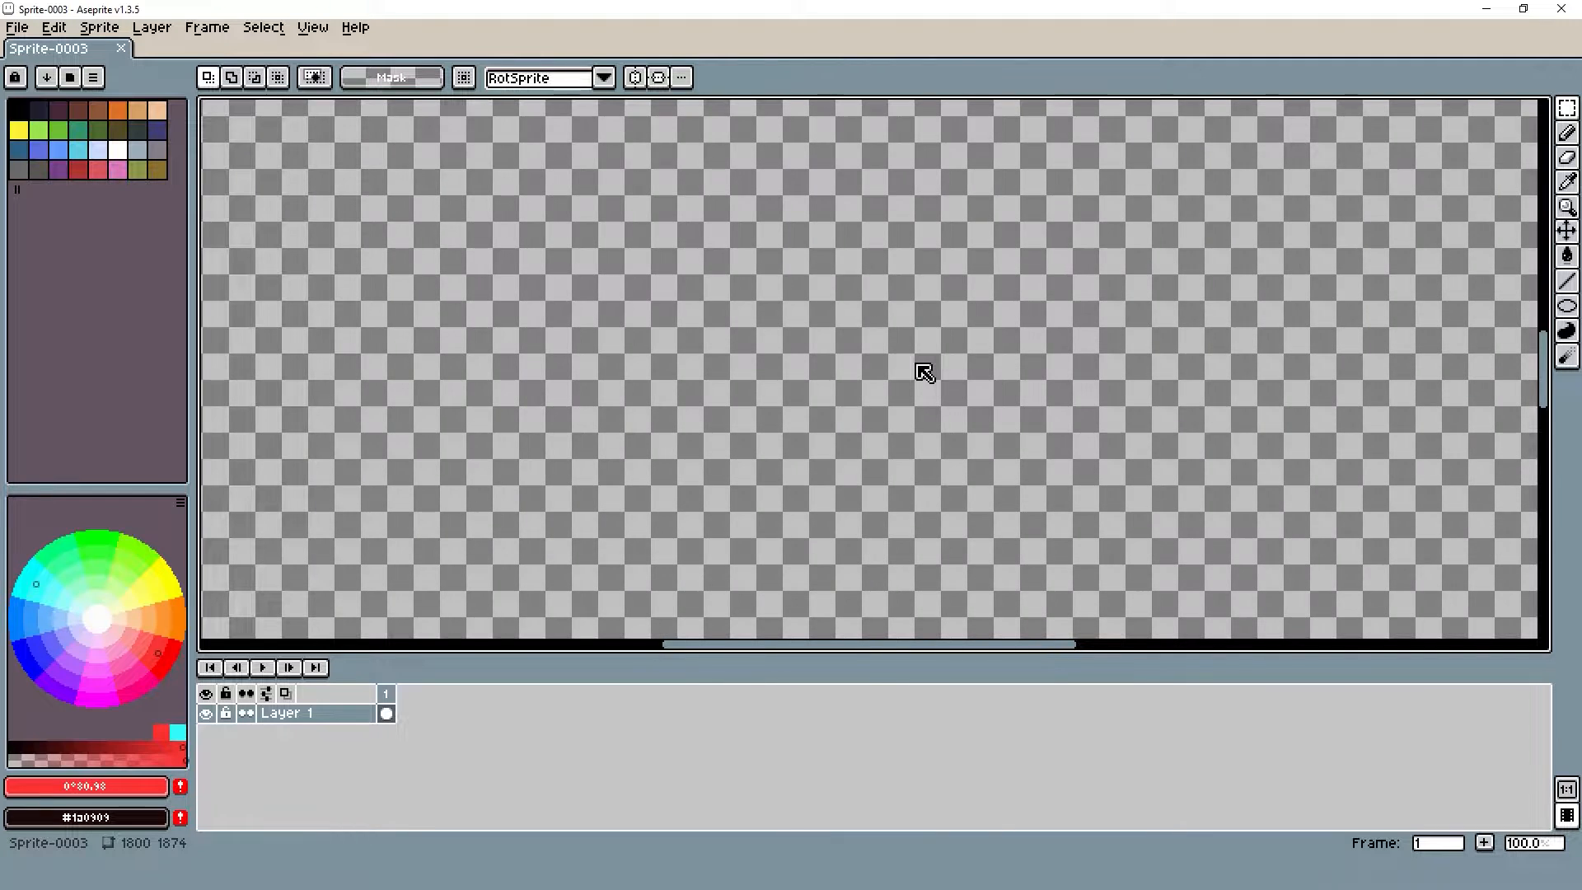
pyautogui.hotkey('ctrl', 'v')
pyautogui.hotkey('ctrl', '0')
pyautogui.click(1233, 225)
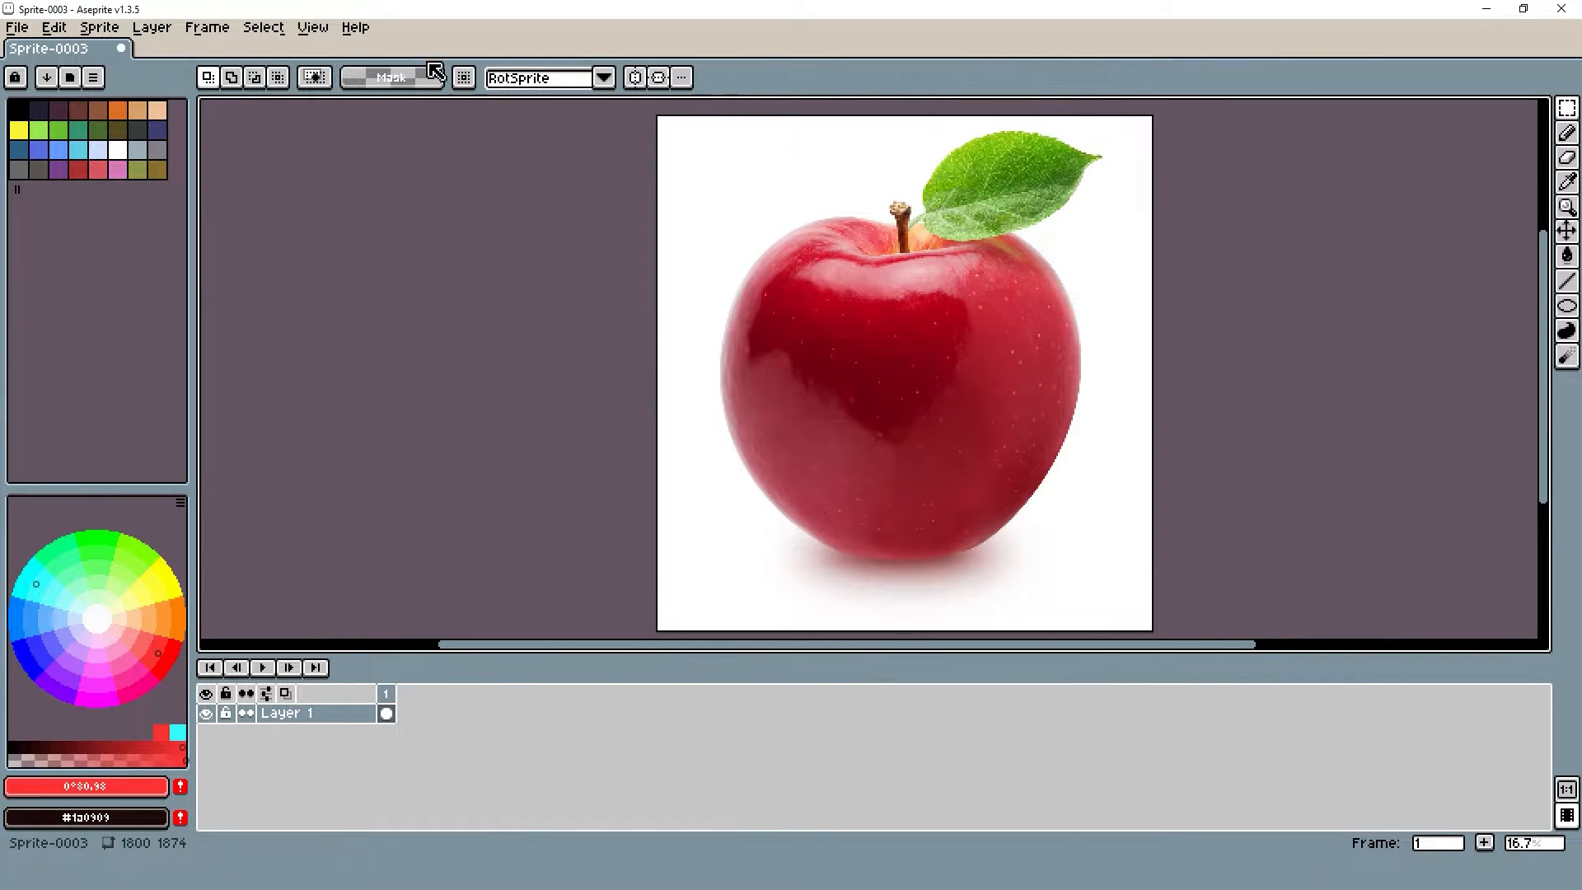
# Resize the apple sprite's canvas to a width of 900 px and half its height, 1874/2
pyautogui.moveTo(83, 46); pyautogui.dragTo(1112, 206)
pyautogui.hotkey('ctrl', 'alt', 'c')
pyautogui.click(419, 272)
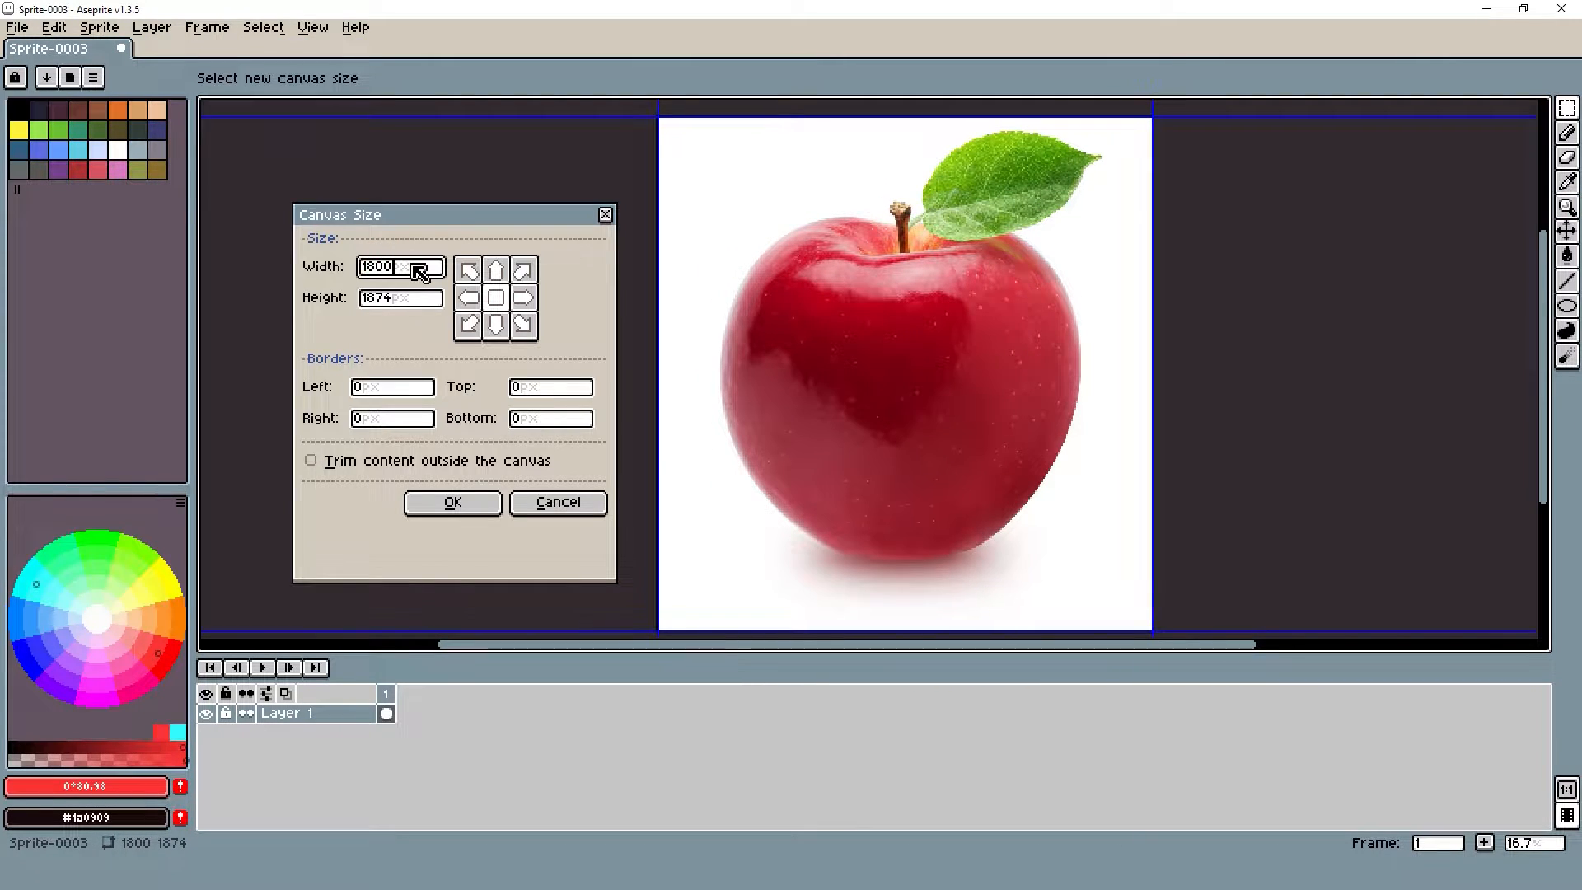
pyautogui.press('BackSpace')
pyautogui.press('BackSpace')
pyautogui.press('BackSpace')
pyautogui.press('BackSpace')
pyautogui.write('900')
pyautogui.press('Tab')
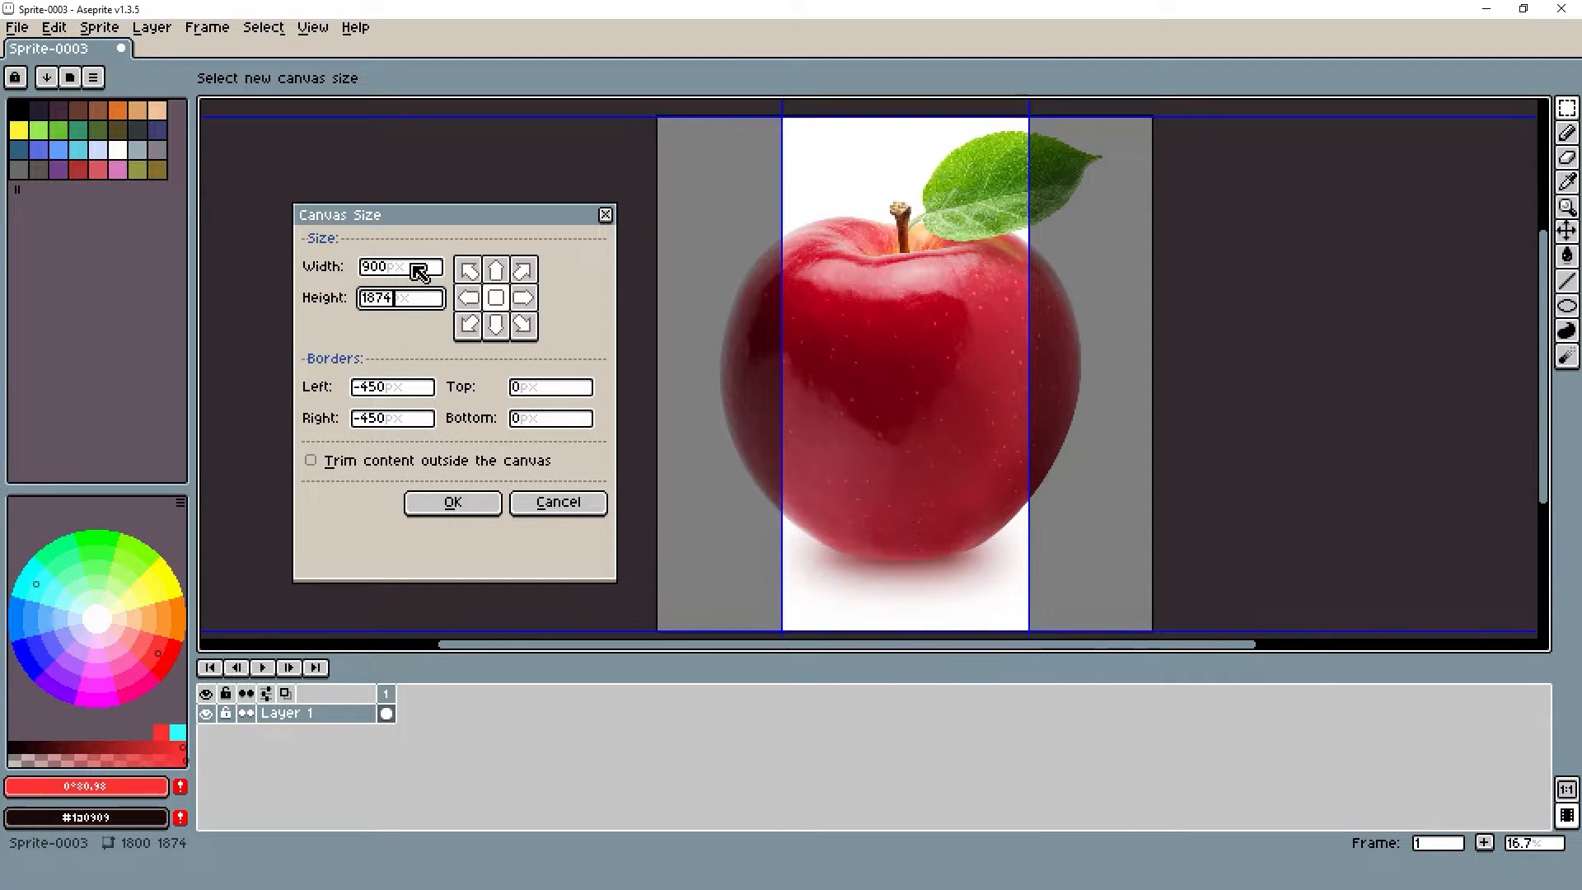
pyautogui.write('/2')
pyautogui.press('Tab')
pyautogui.press('Return')
# Paste the apple photo again and scale it down to about 909 × 946 px to cover the reduced canvas
pyautogui.moveTo(1086, 295); pyautogui.dragTo(964, 419)
pyautogui.hotkey('ctrl', 'v')
pyautogui.moveTo(1278, 631); pyautogui.dragTo(1152, 508)
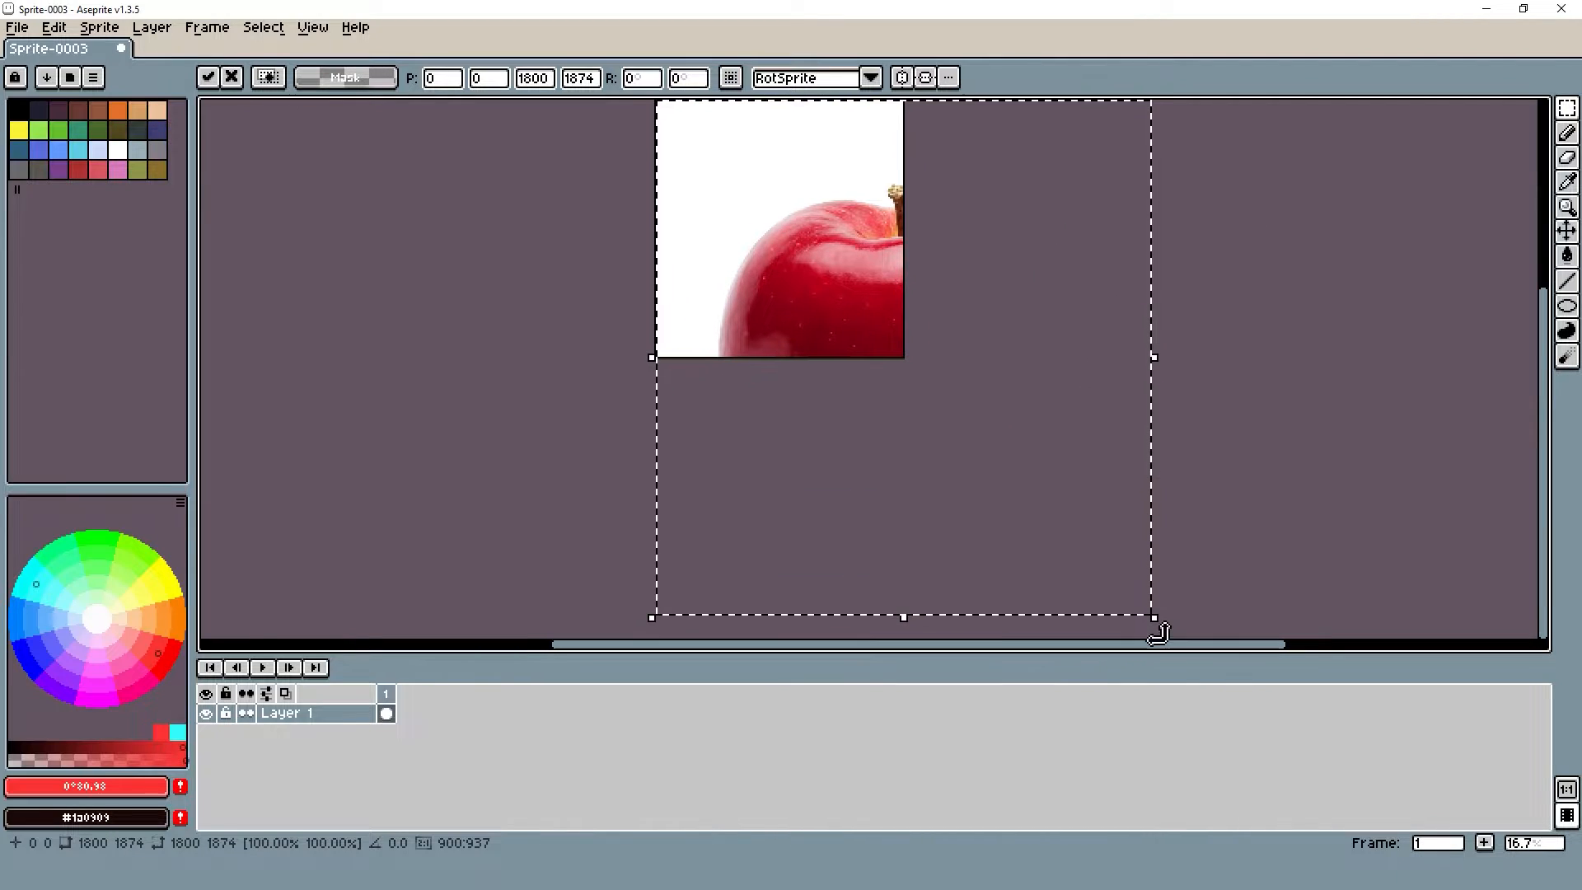
pyautogui.moveTo(1154, 623); pyautogui.dragTo(921, 346)
pyautogui.scroll(2, 1145, 342)
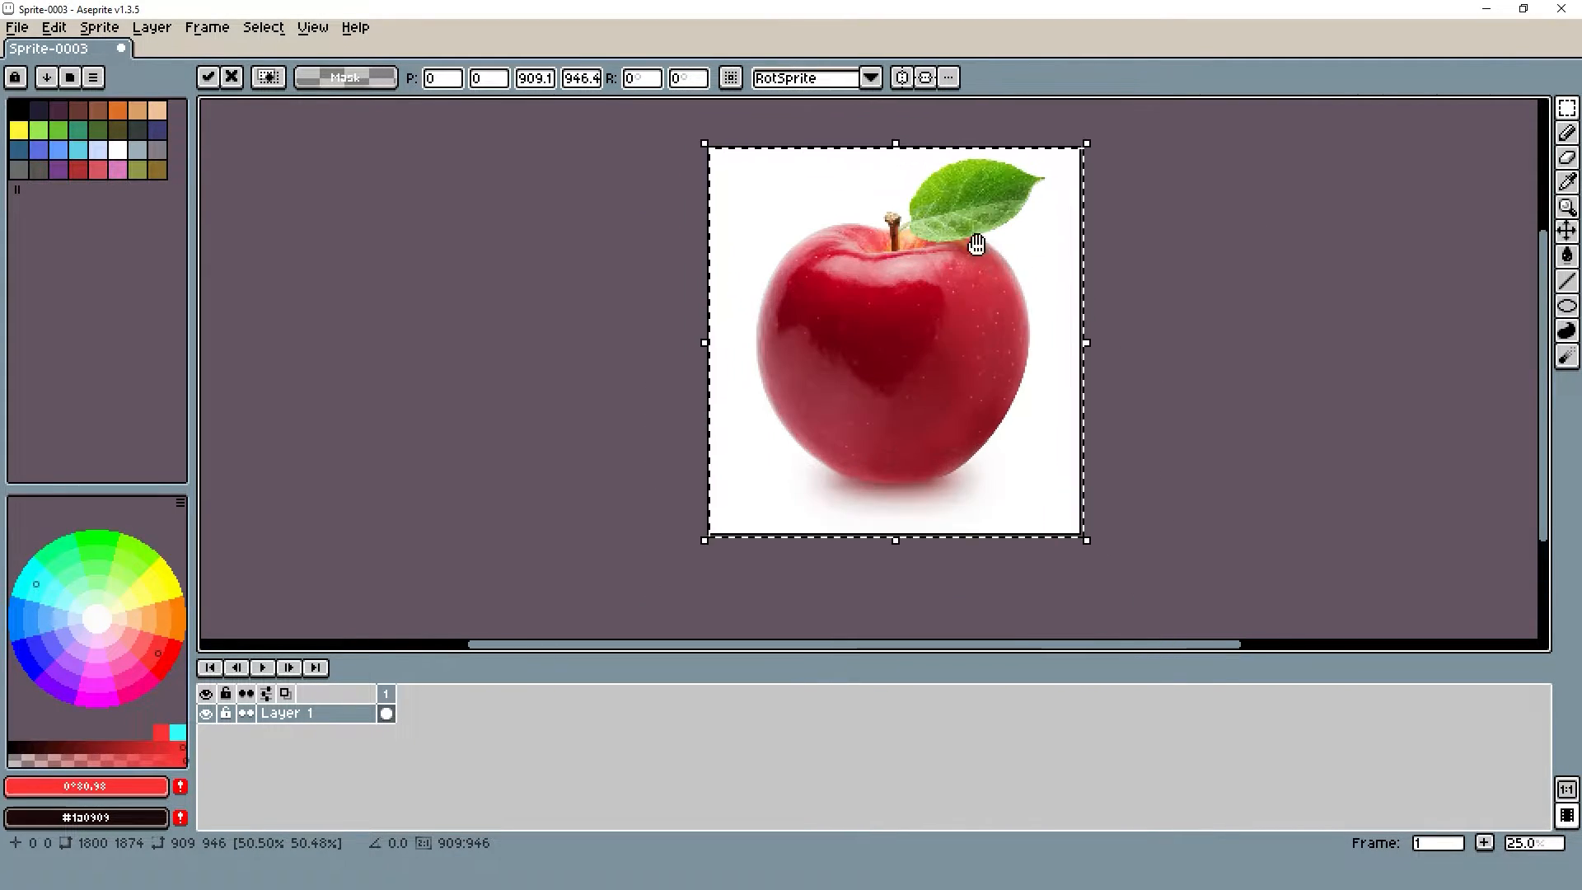
pyautogui.scroll(-1, 1108, 333)
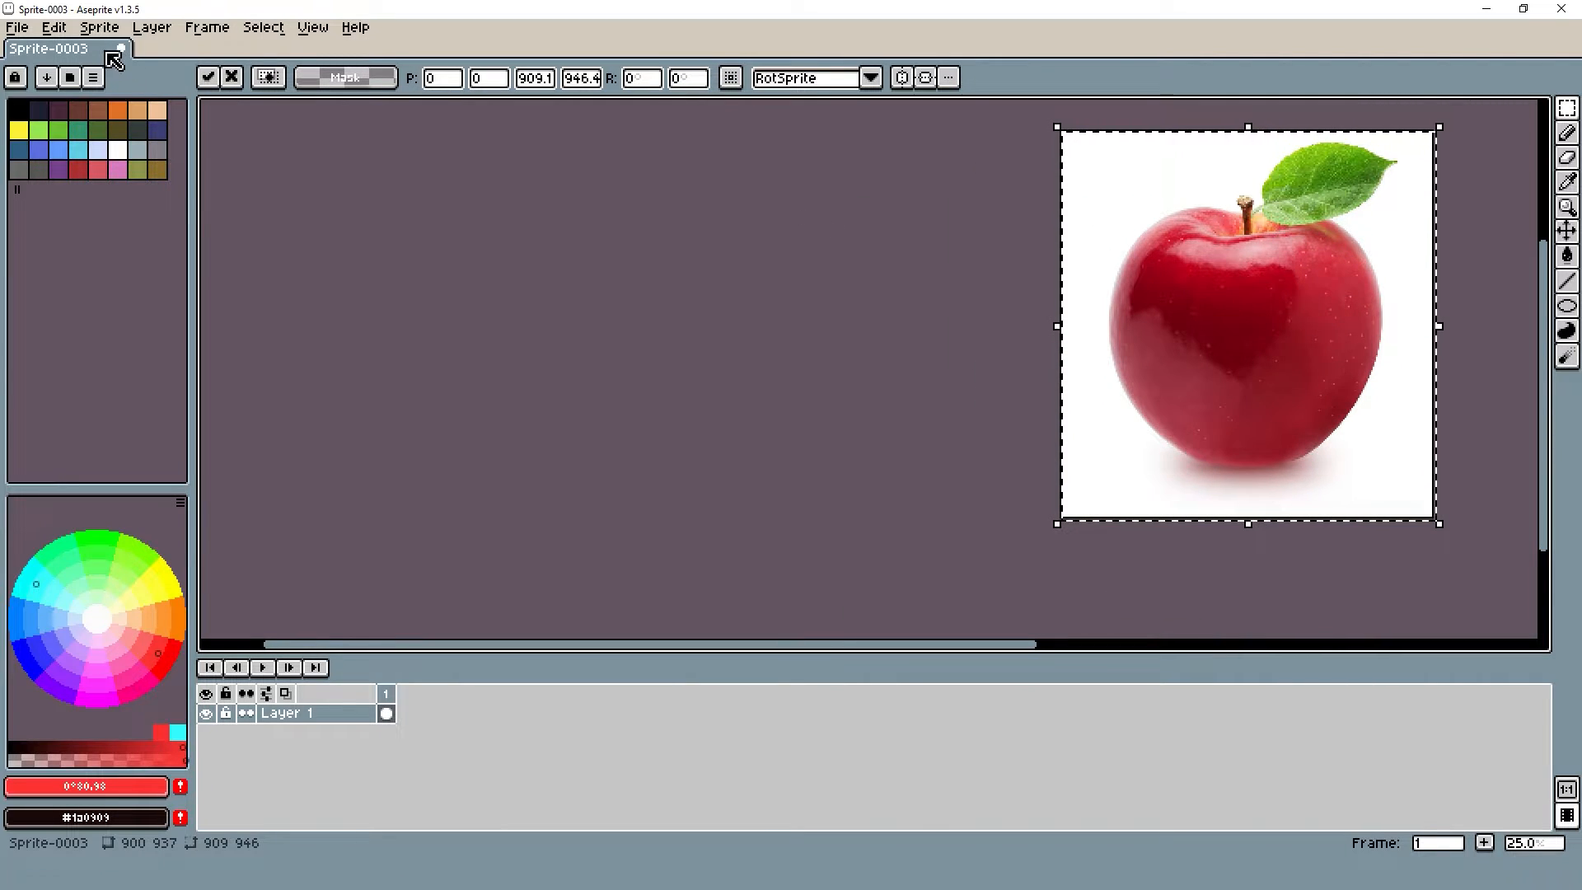
# Create a new 32 × 32 px RGBA sprite with a transparent background
pyautogui.click(17, 27)
pyautogui.click(28, 44)
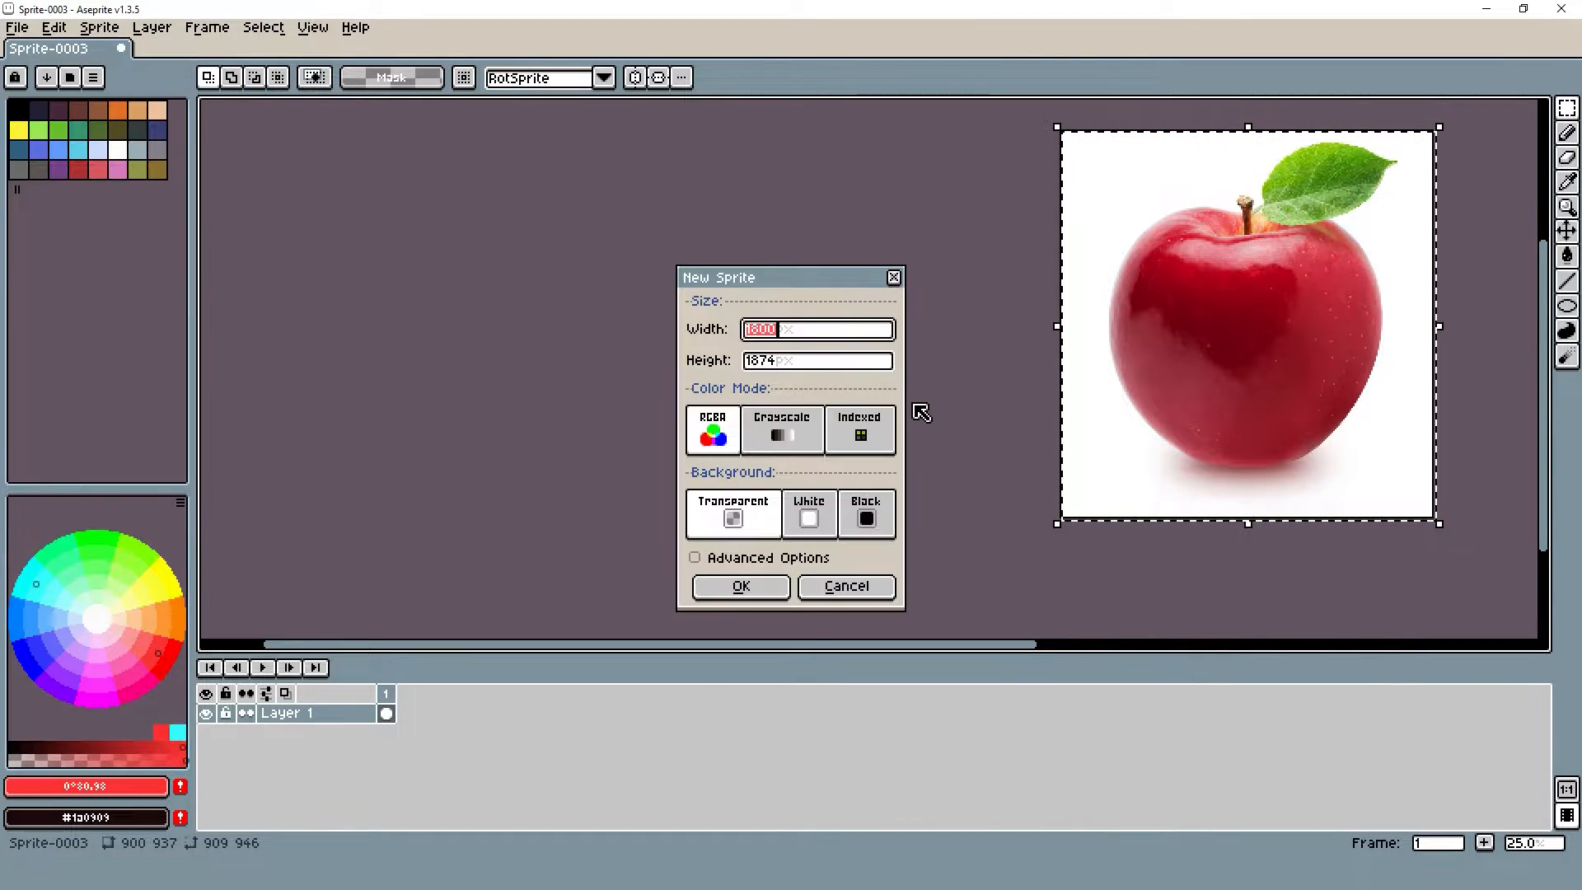
pyautogui.write('32')
pyautogui.press('Tab')
pyautogui.write('32')
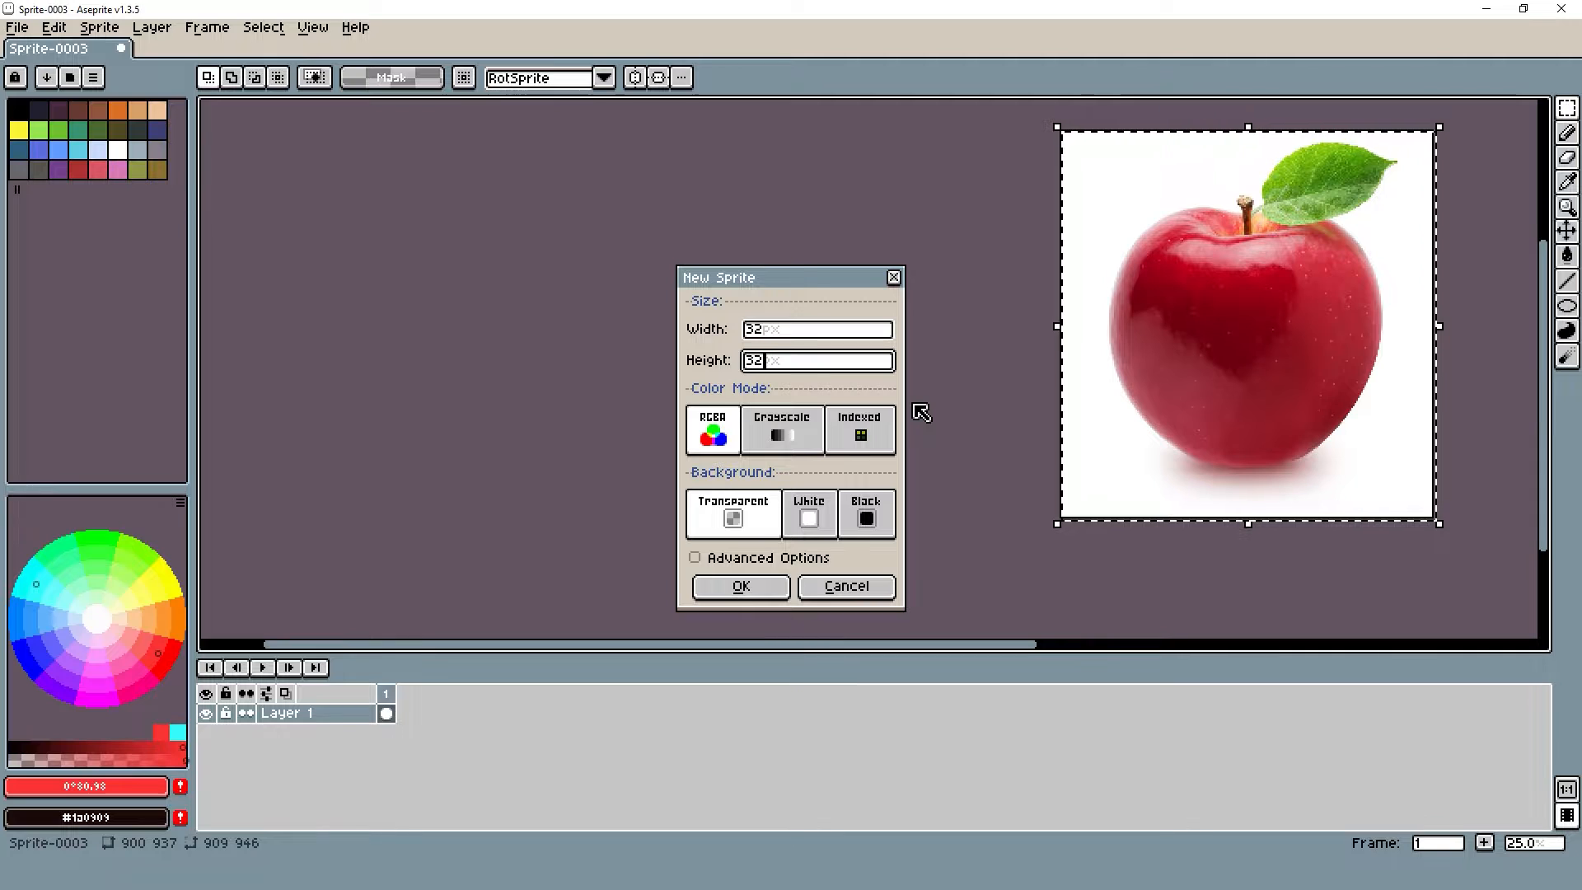
pyautogui.press('Return')
# Dock the apple reference sprite beside the blank 32 × 32 canvas and widen the reference's share of the workspace
pyautogui.moveTo(48, 47); pyautogui.dragTo(1529, 254)
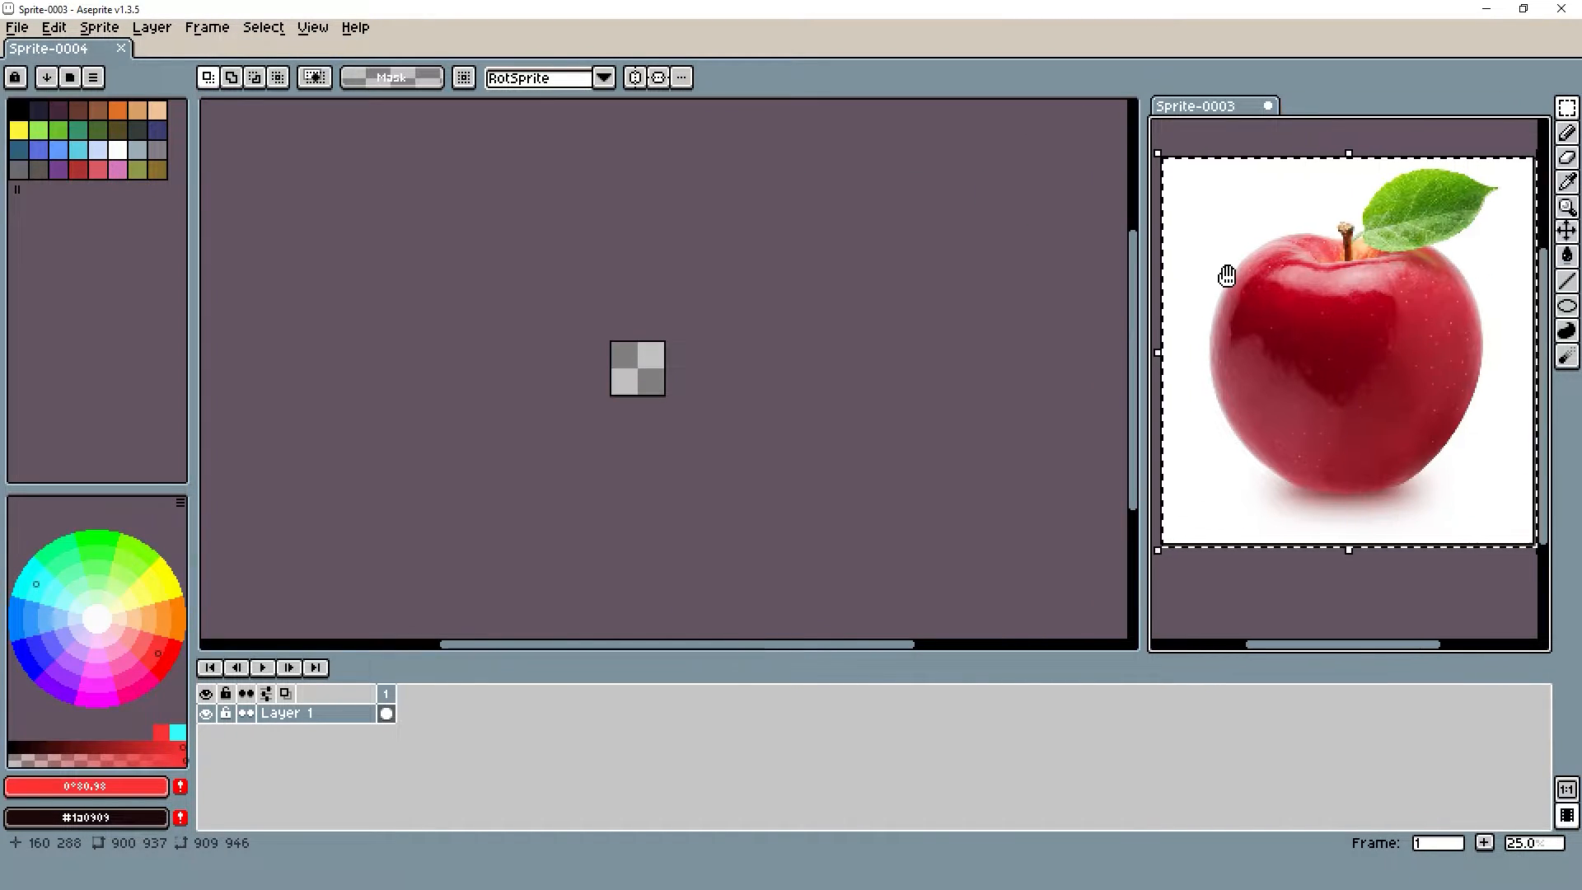
pyautogui.scroll(2, 1276, 305)
pyautogui.scroll(-1, 1276, 305)
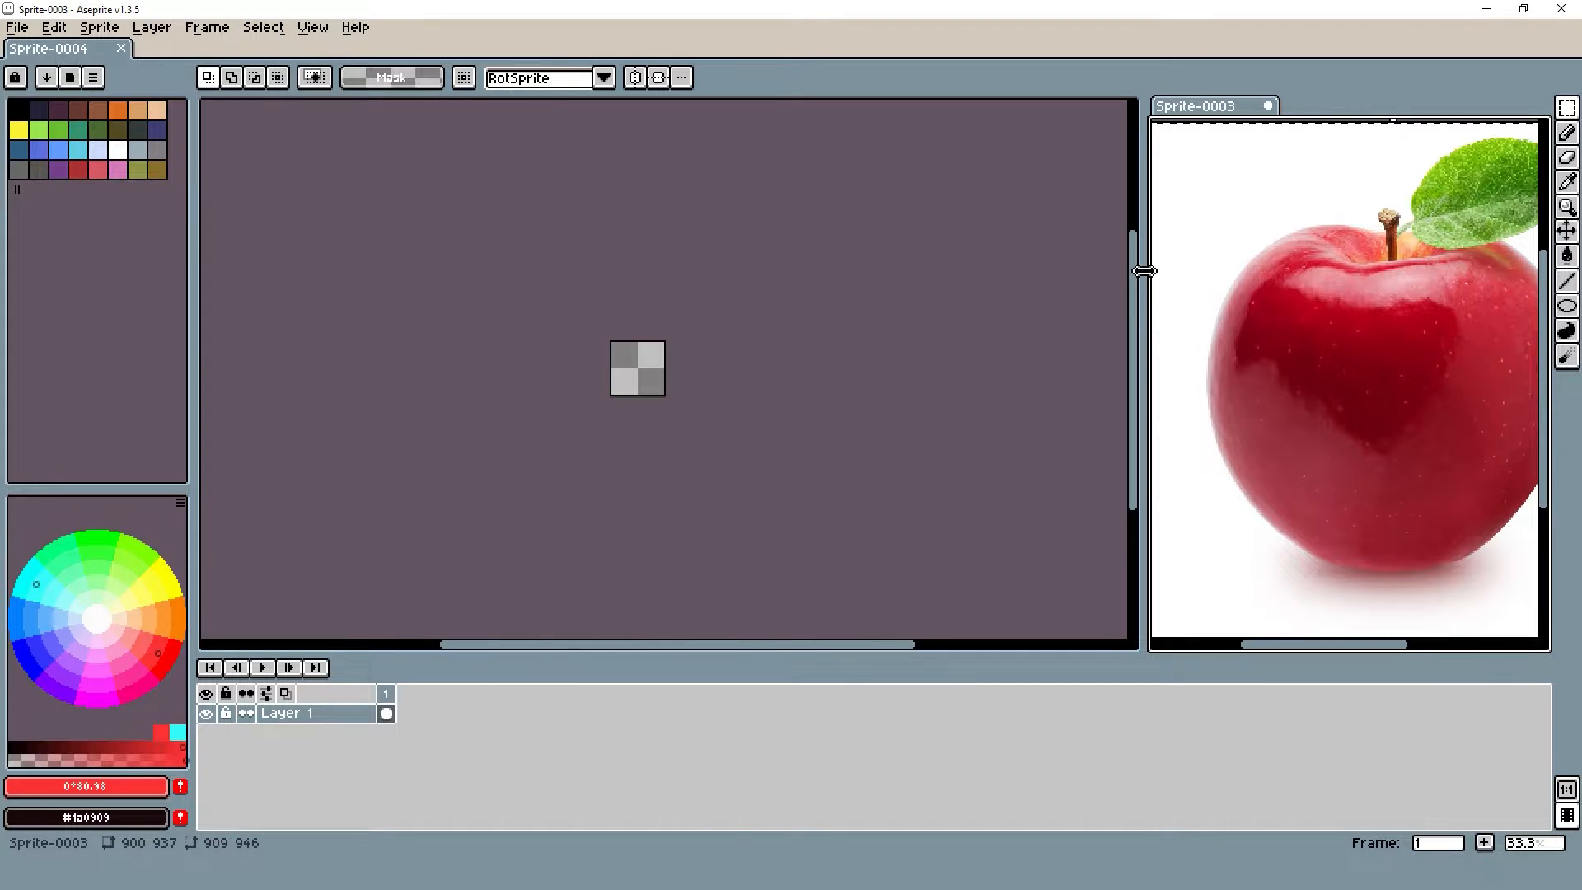
pyautogui.moveTo(1140, 280); pyautogui.dragTo(868, 288)
pyautogui.moveTo(1262, 399); pyautogui.dragTo(994, 351)
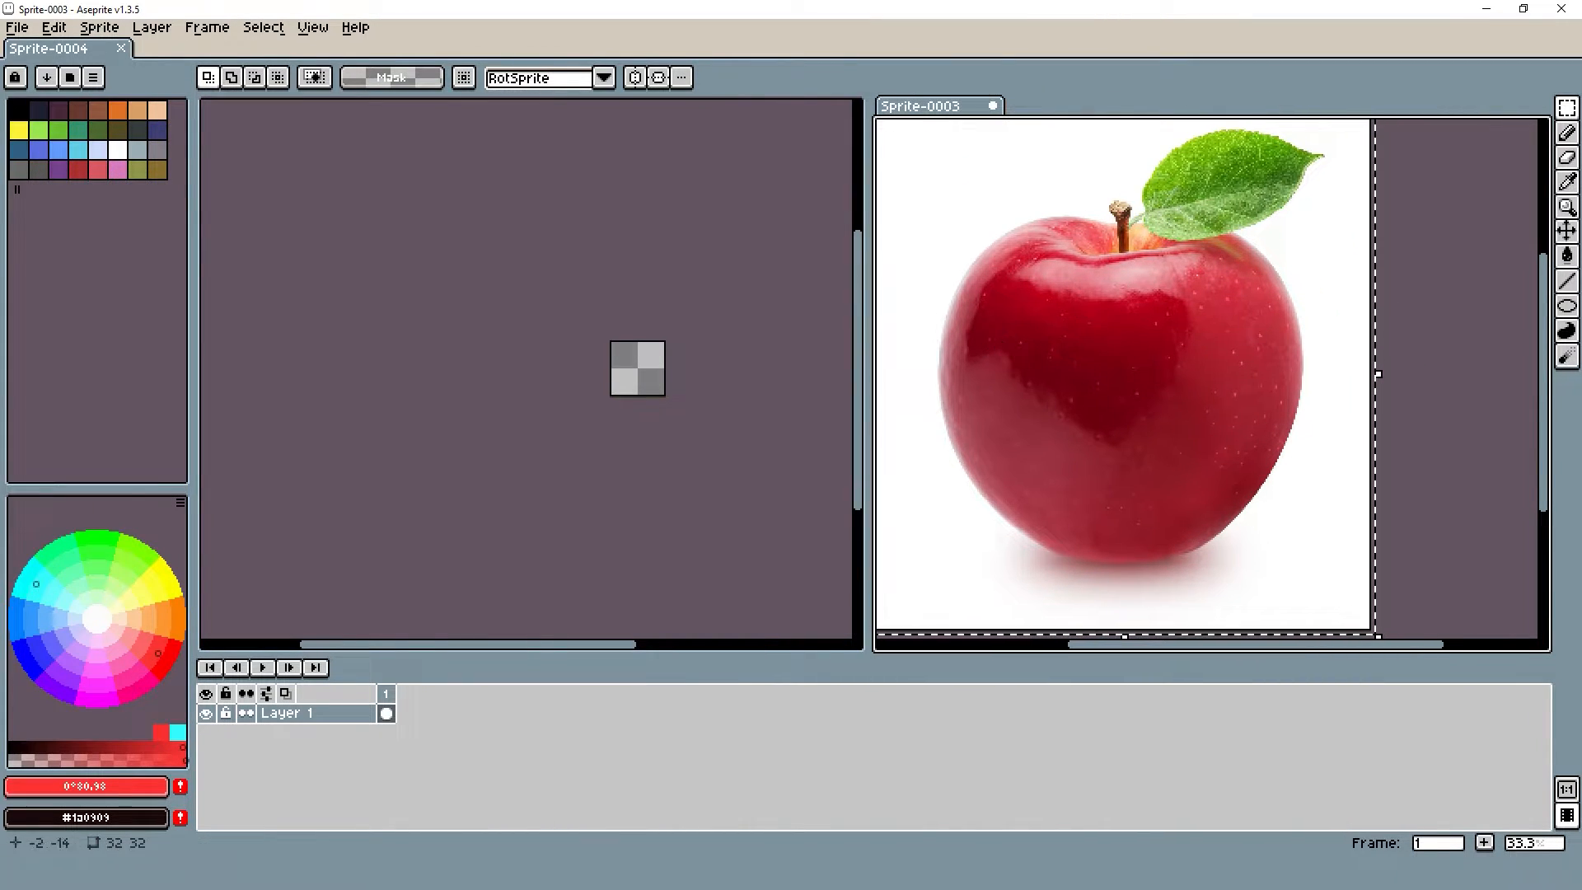
pyautogui.moveTo(682, 375); pyautogui.dragTo(696, 383)
pyautogui.scroll(4, 700, 381)
pyautogui.scroll(-1, 1116, 382)
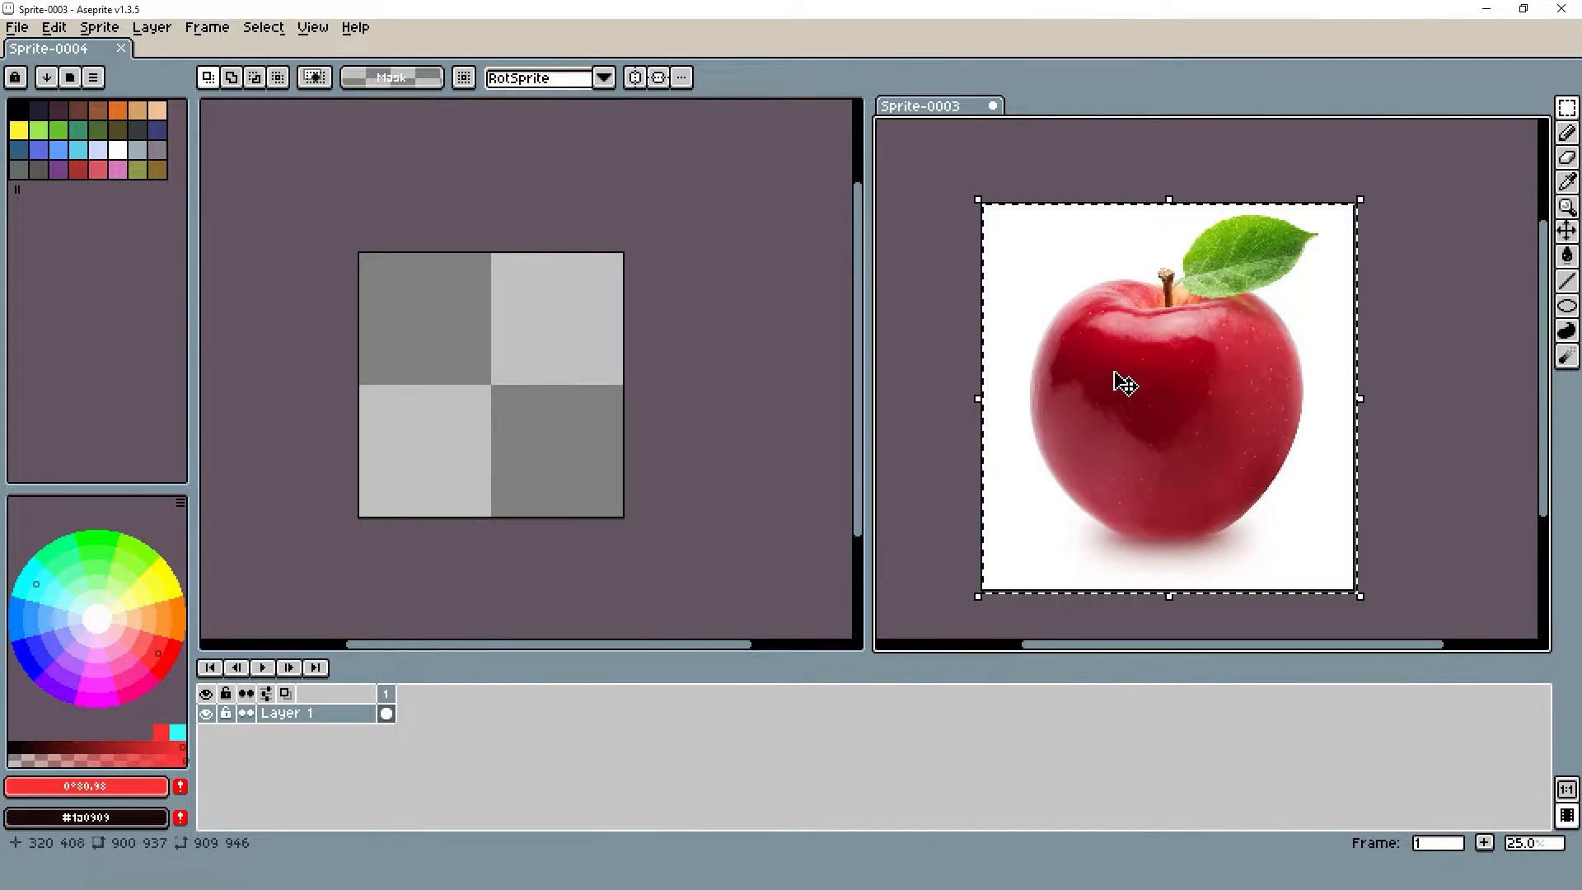
pyautogui.scroll(1, 1074, 377)
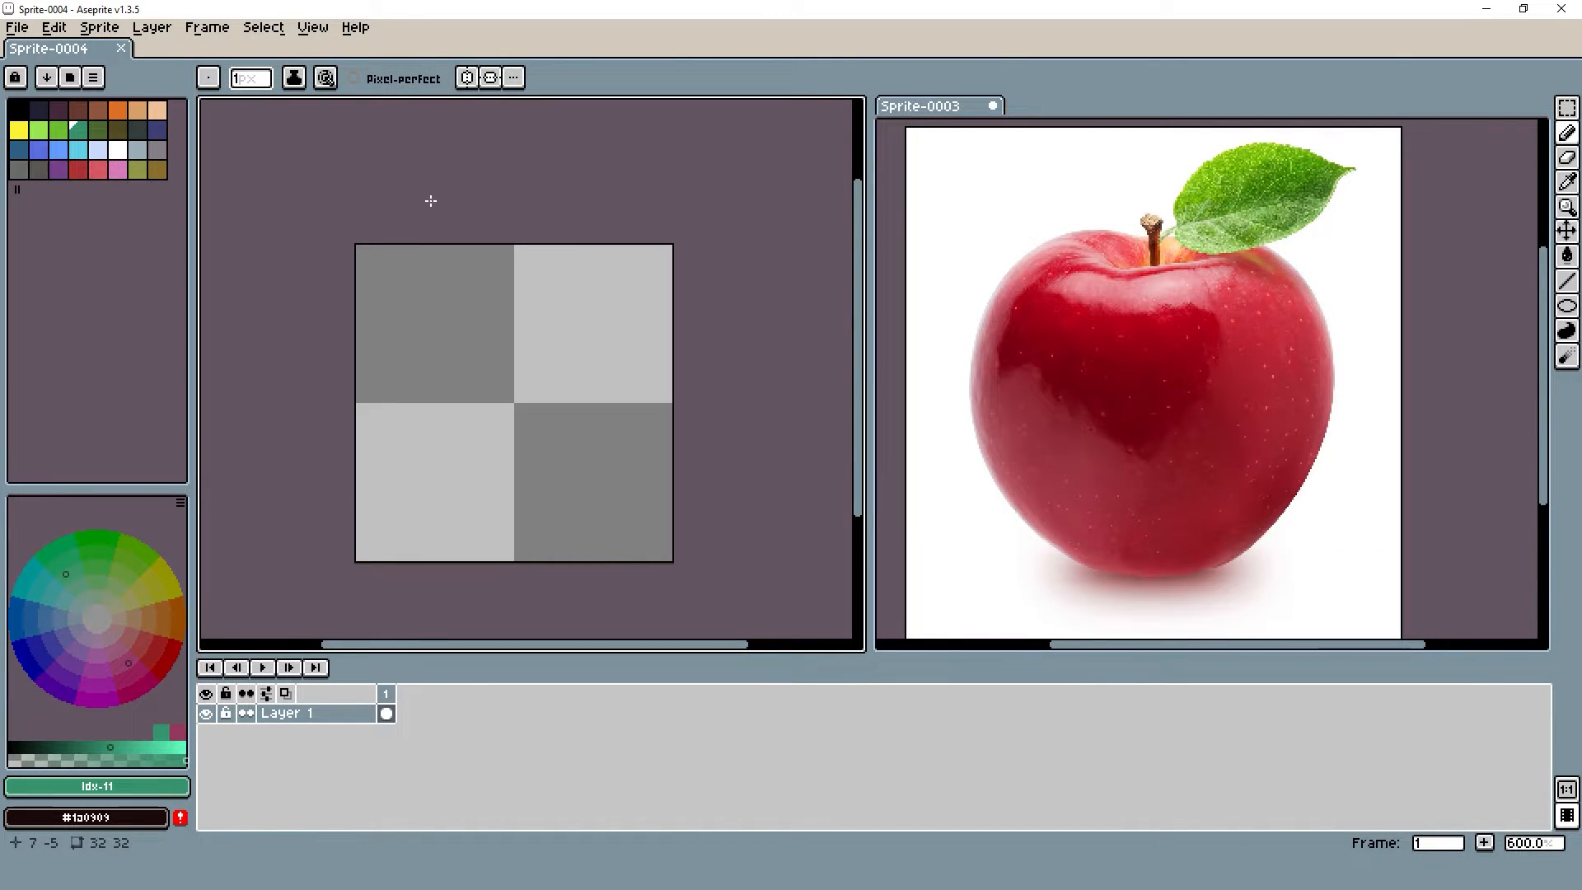
# Shrink the 32 × 32 sprite's color palette to a single black swatch
pyautogui.click(156, 169)
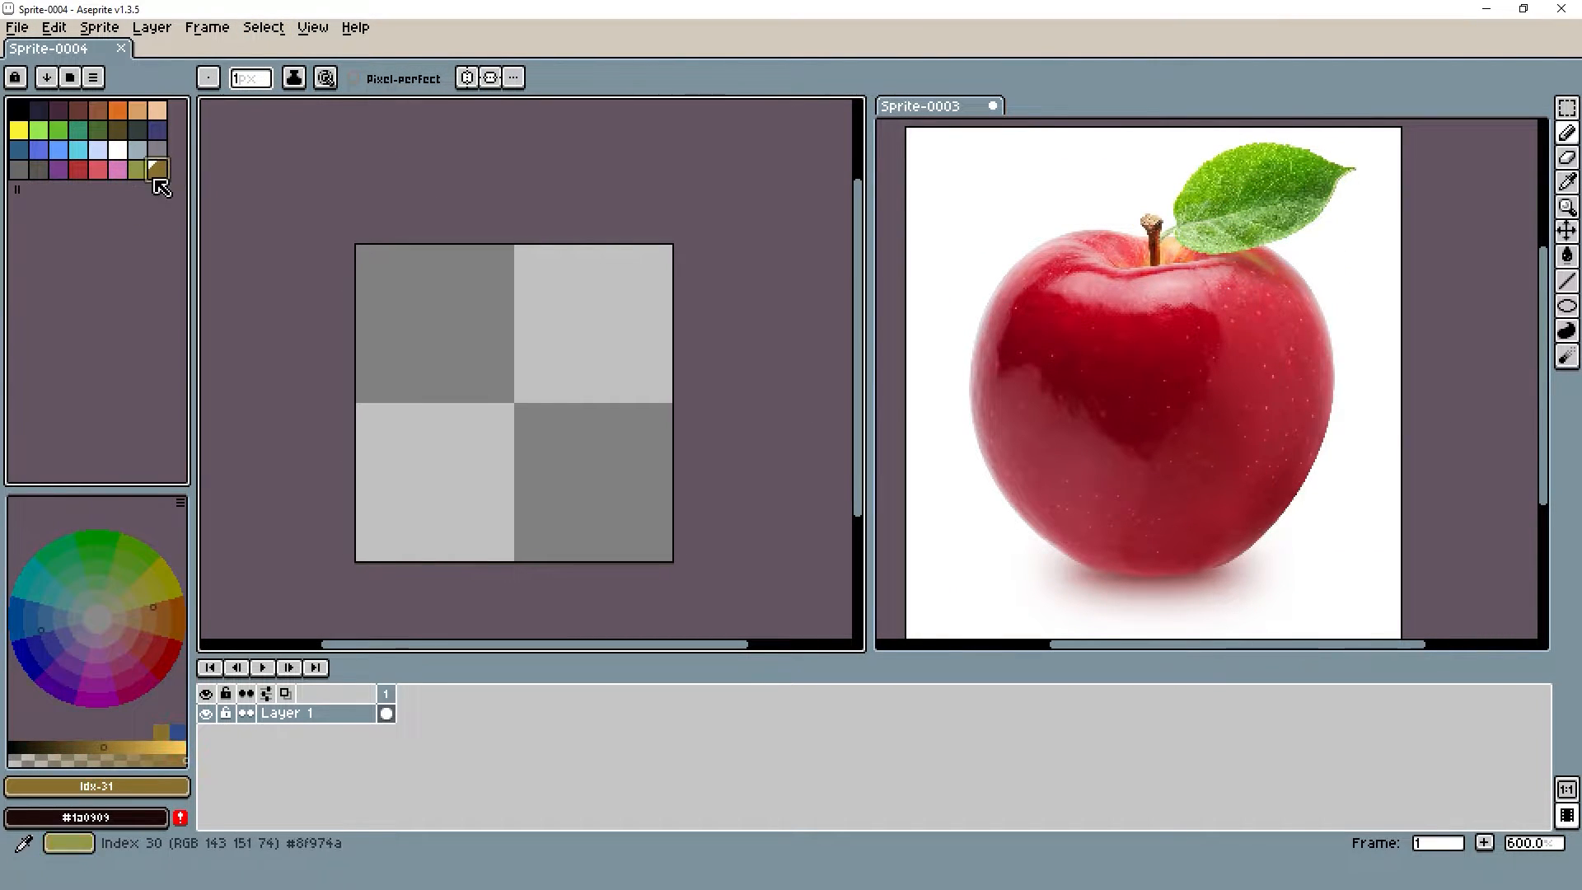
pyautogui.moveTo(19, 192); pyautogui.dragTo(16, 112)
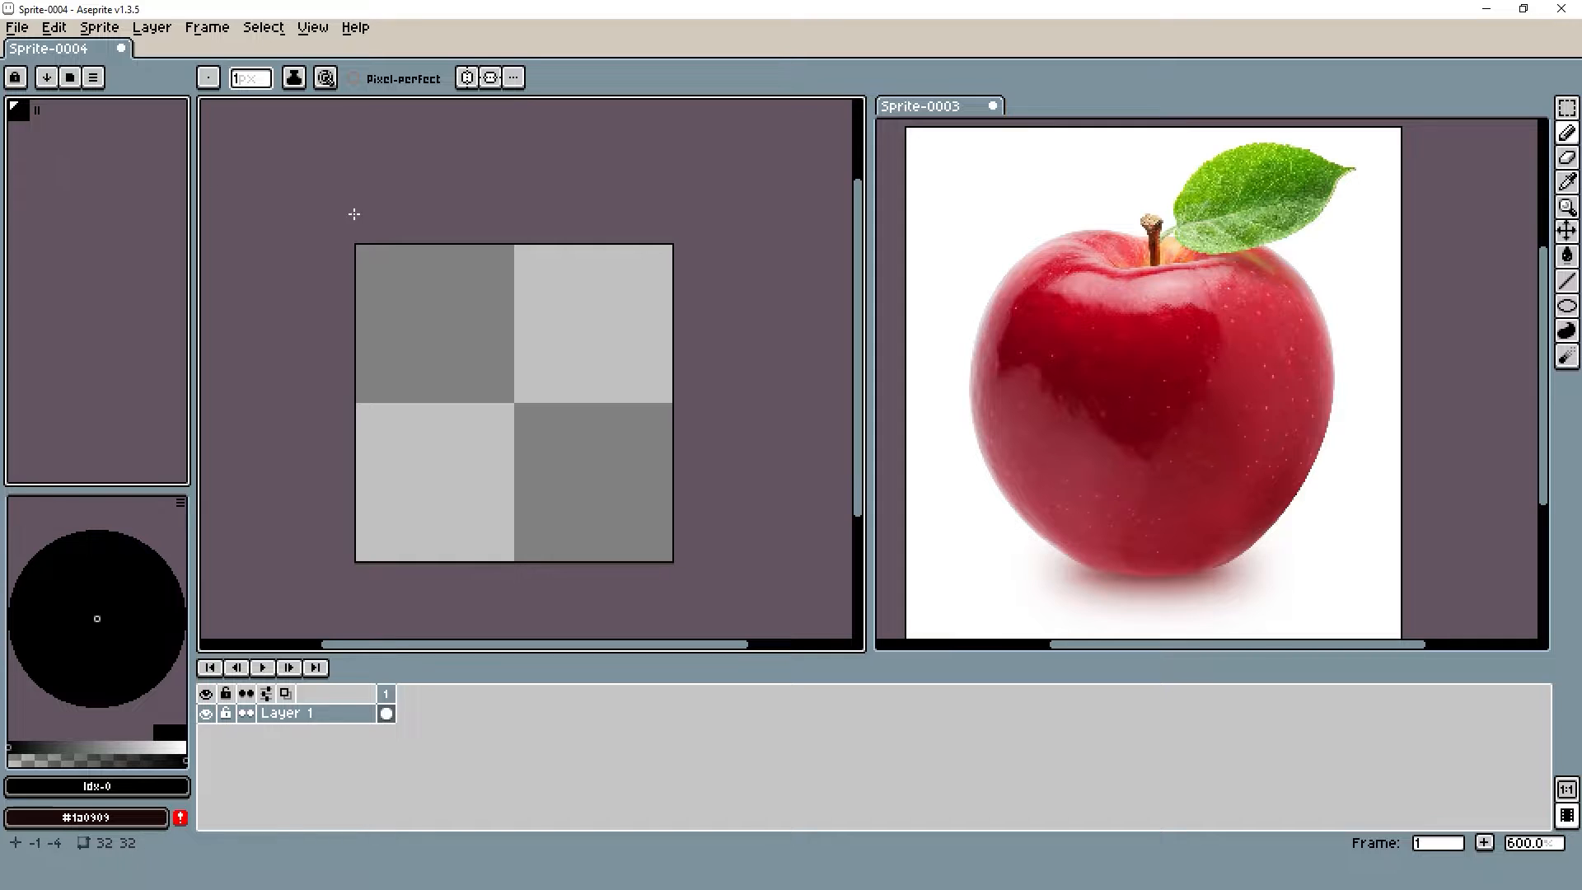
pyautogui.scroll(1, 459, 262)
pyautogui.moveTo(609, 302)
pyautogui.mouseDown()
pyautogui.moveTo(632, 222)
pyautogui.moveTo(598, 287)
pyautogui.mouseUp()
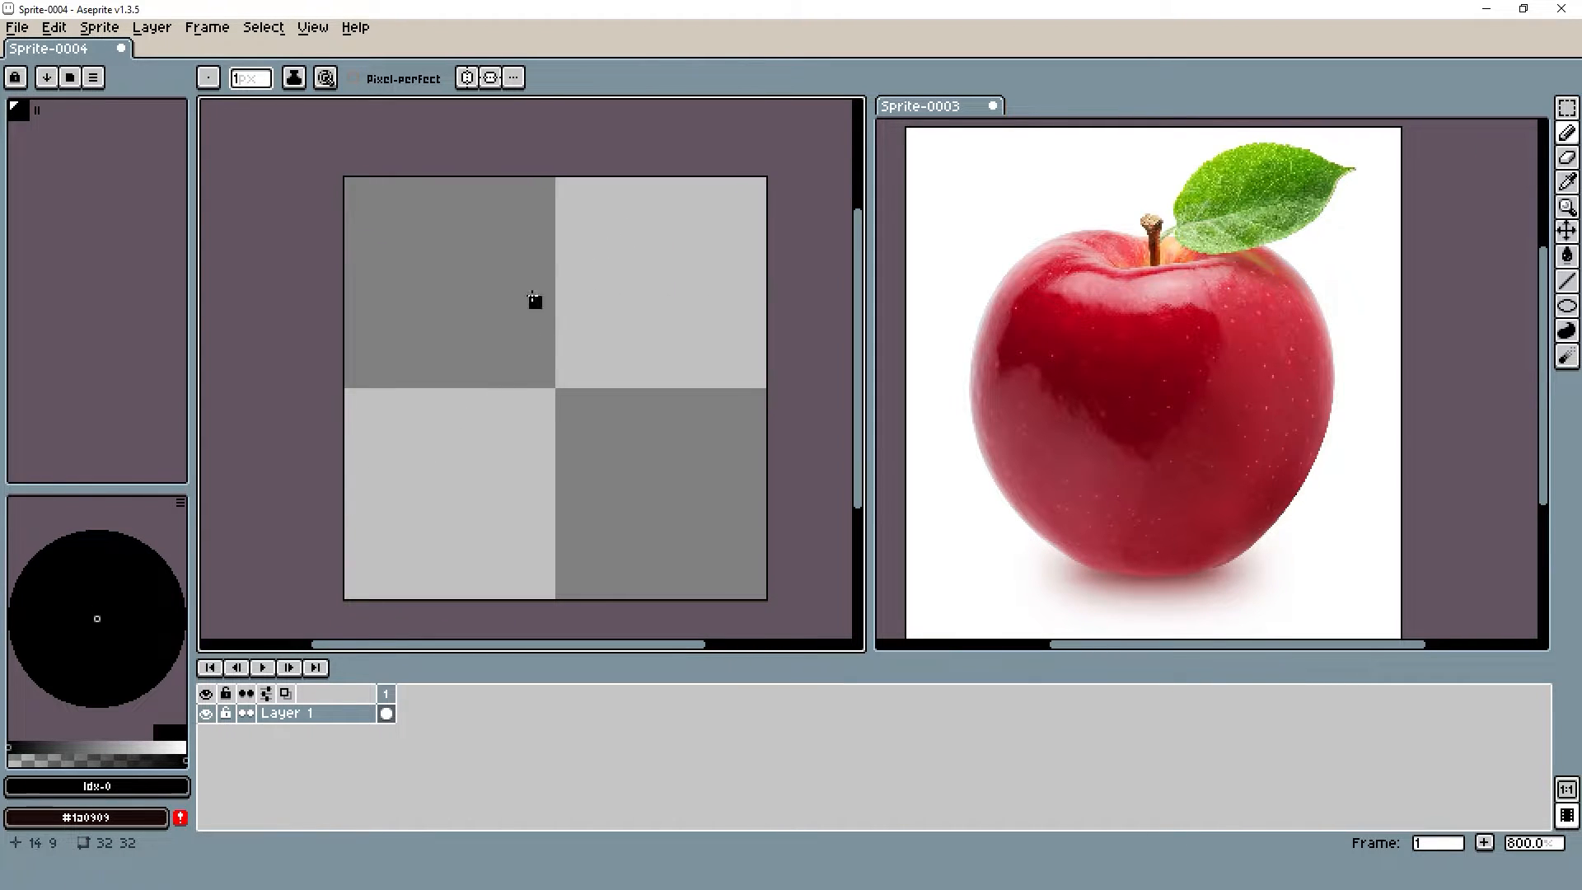
# Sample the red #a01524 from the reference apple's skin and show the floating color editor in HSV mode
pyautogui.press('i')
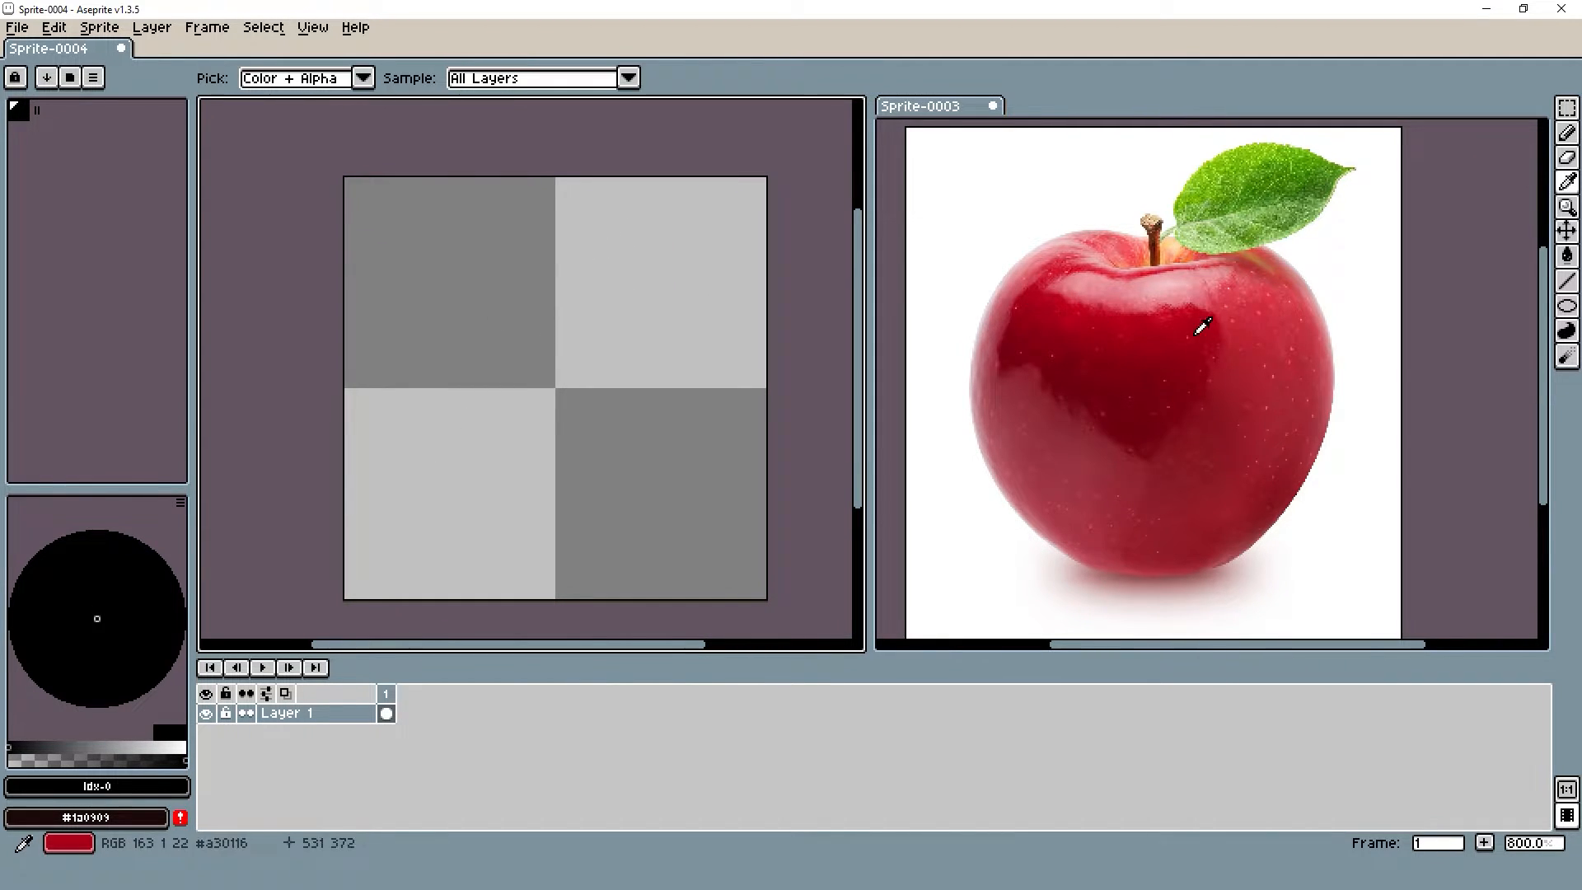
pyautogui.click(1231, 361)
pyautogui.press('b')
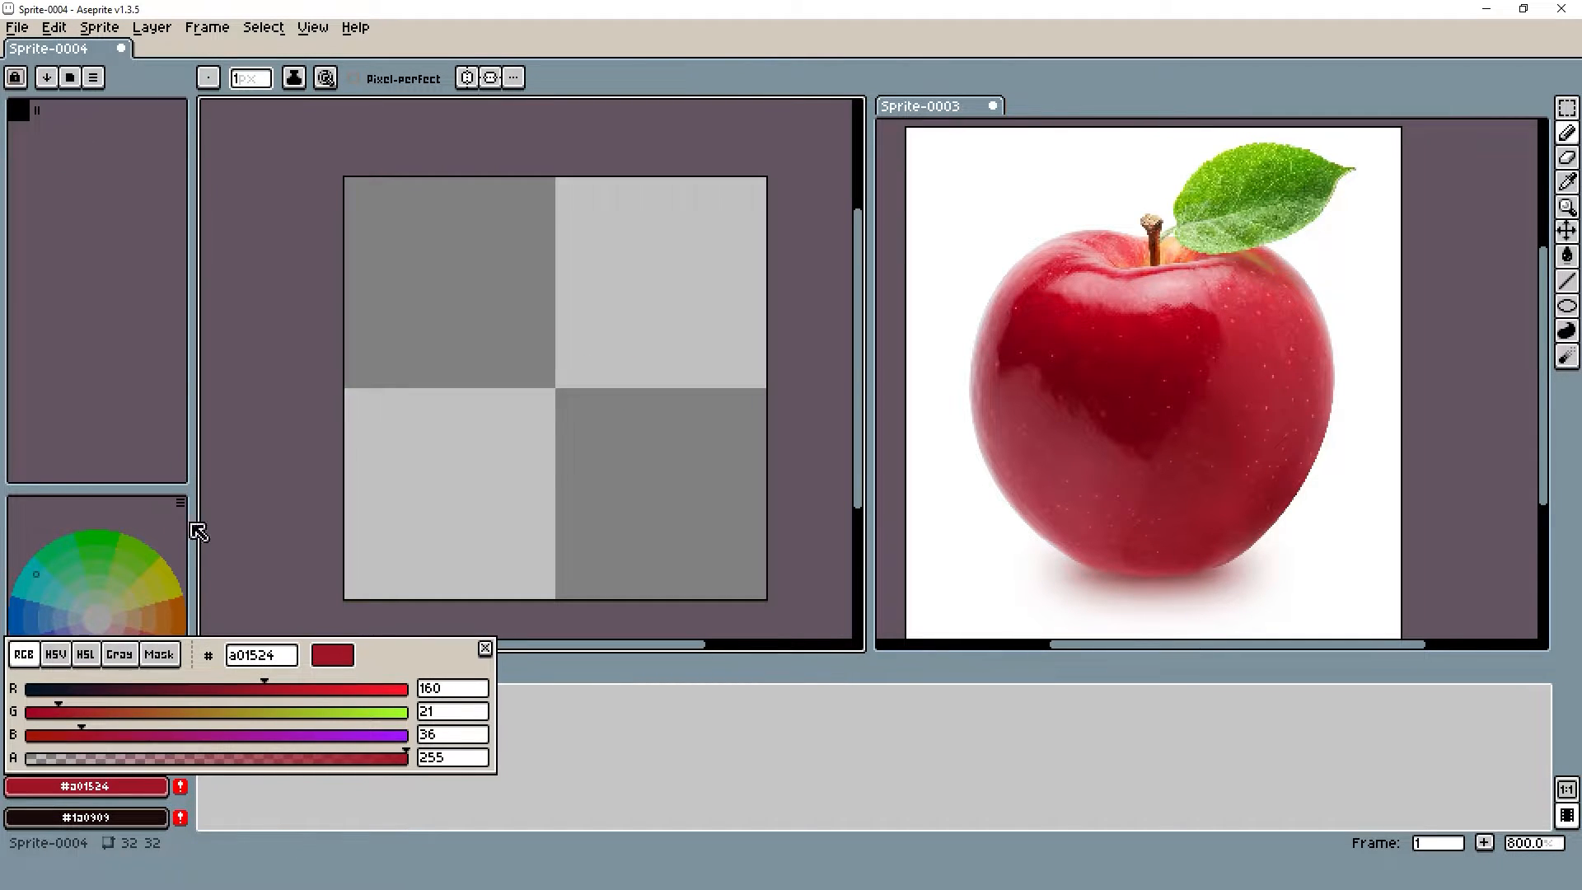
pyautogui.moveTo(407, 653); pyautogui.dragTo(962, 686)
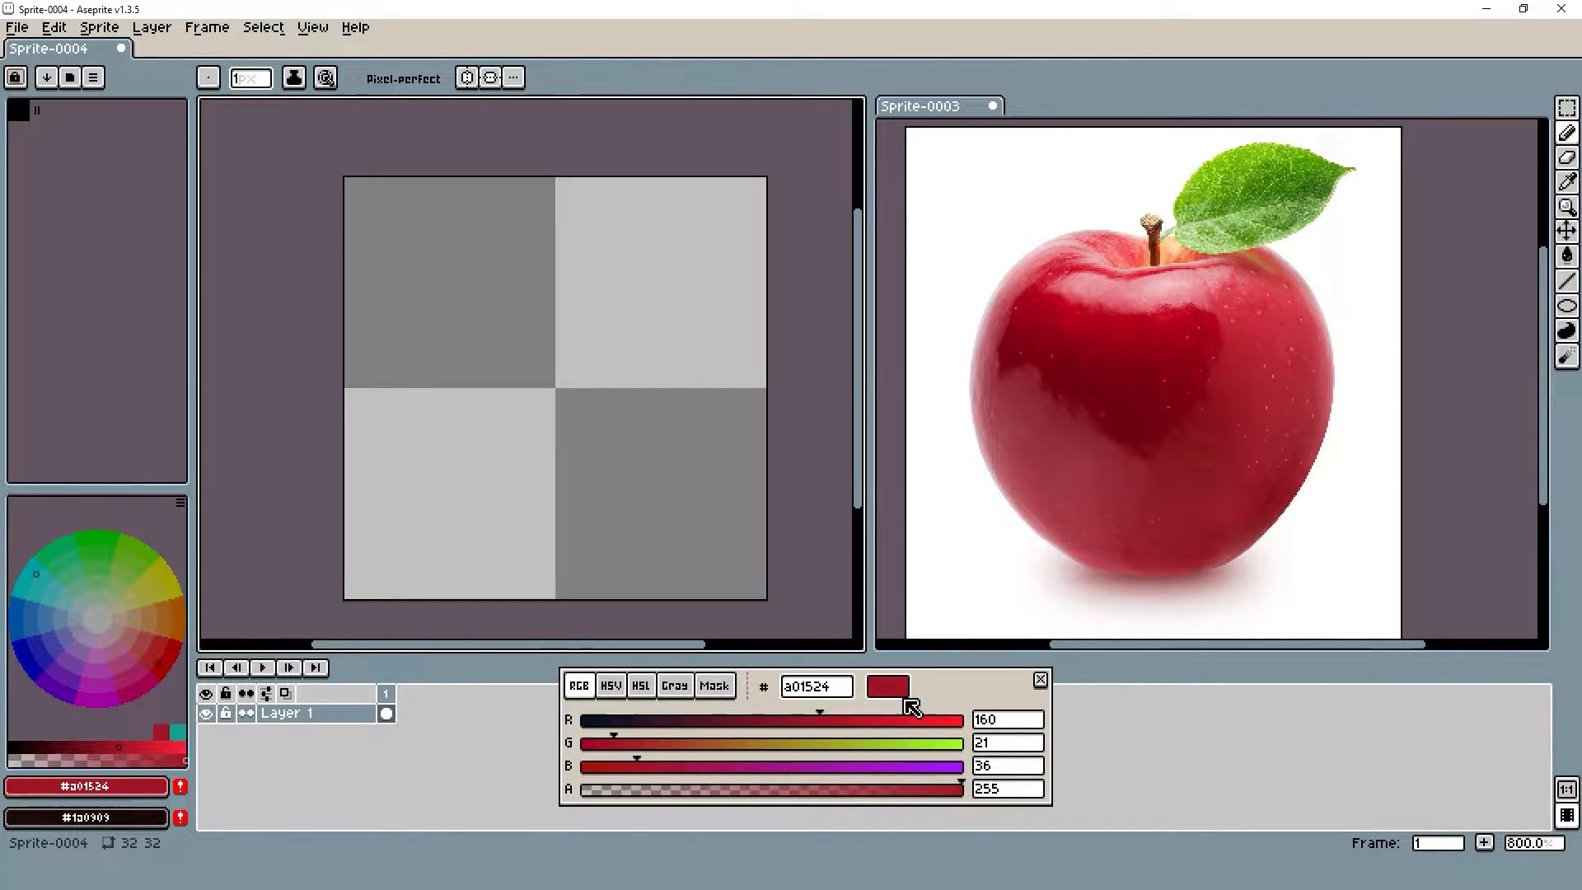
pyautogui.click(613, 687)
pyautogui.moveTo(509, 353); pyautogui.dragTo(497, 322)
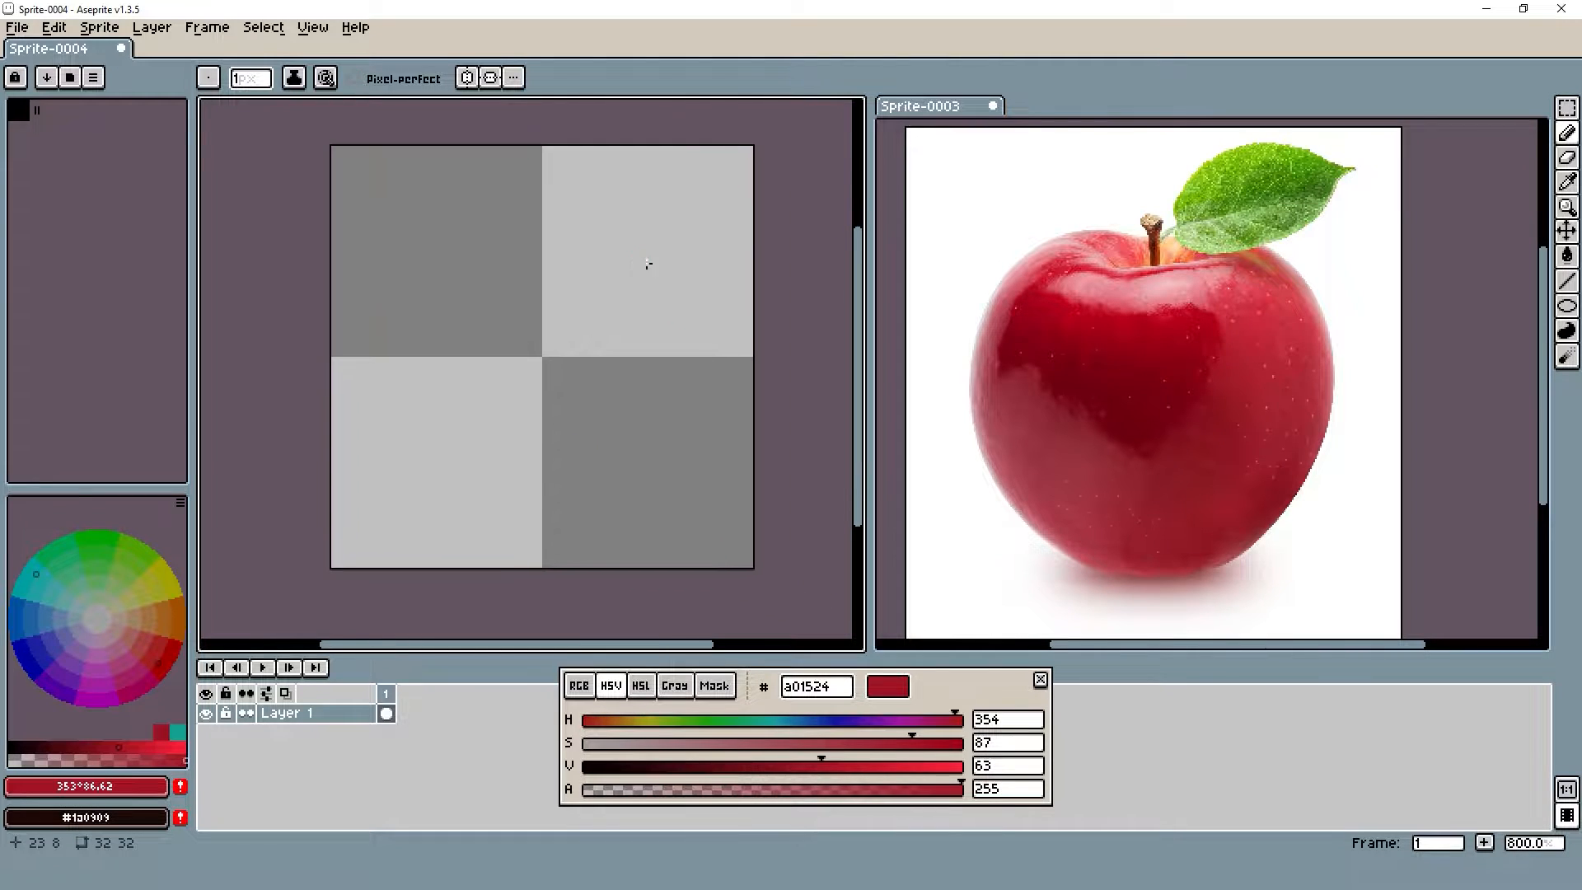
pyautogui.moveTo(1131, 311); pyautogui.dragTo(1149, 317)
pyautogui.scroll(1, 1153, 321)
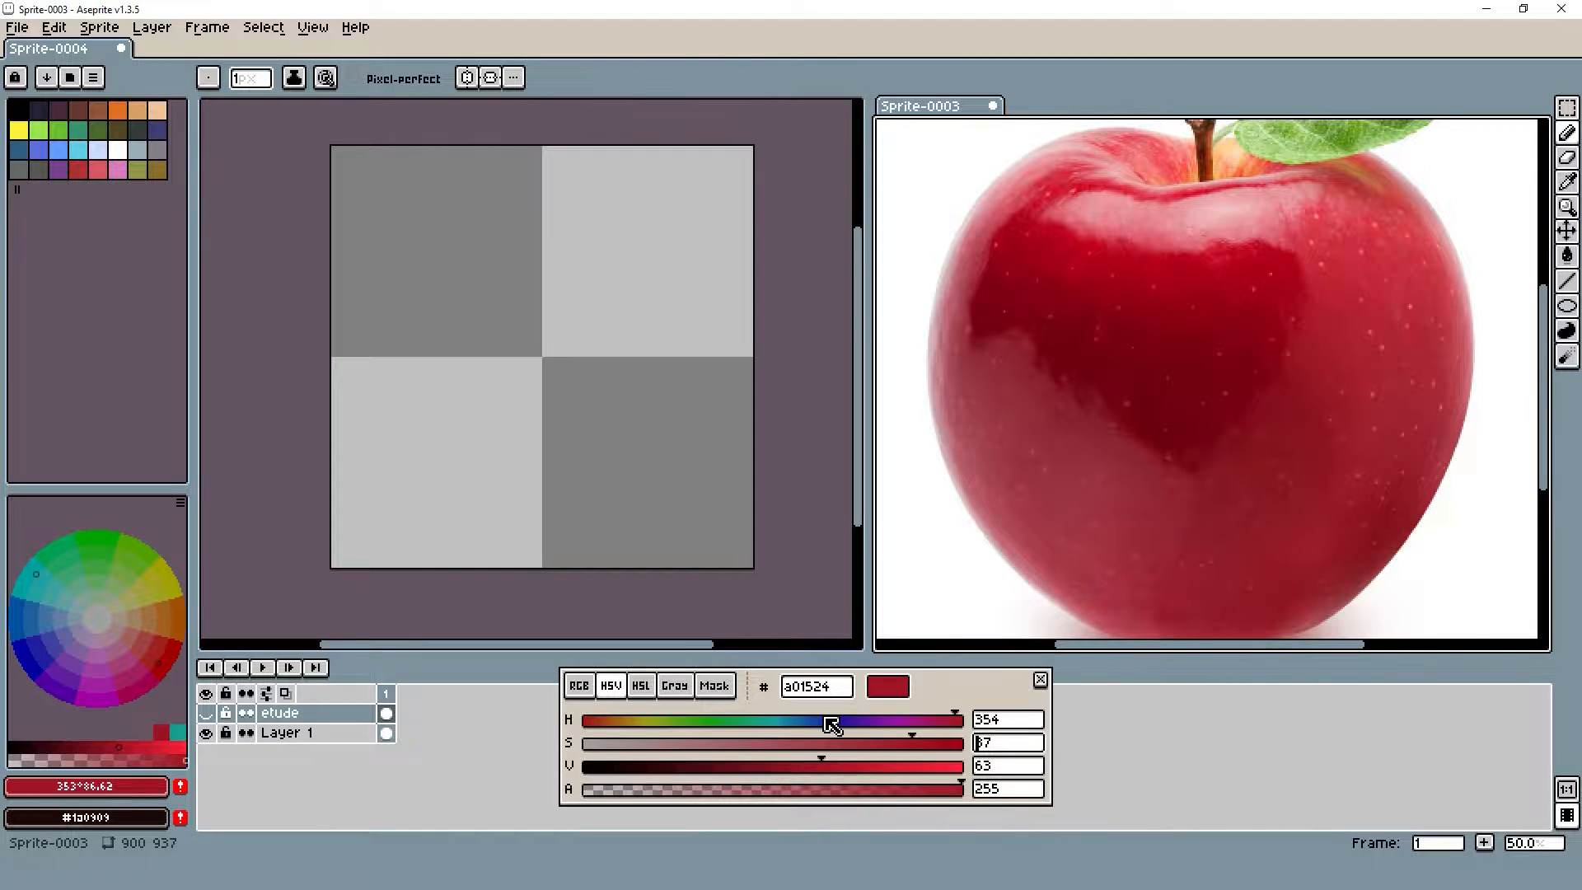
# Set the foreground red's saturation to 80 and its value to 70
pyautogui.press('Delete')
pyautogui.press('Delete')
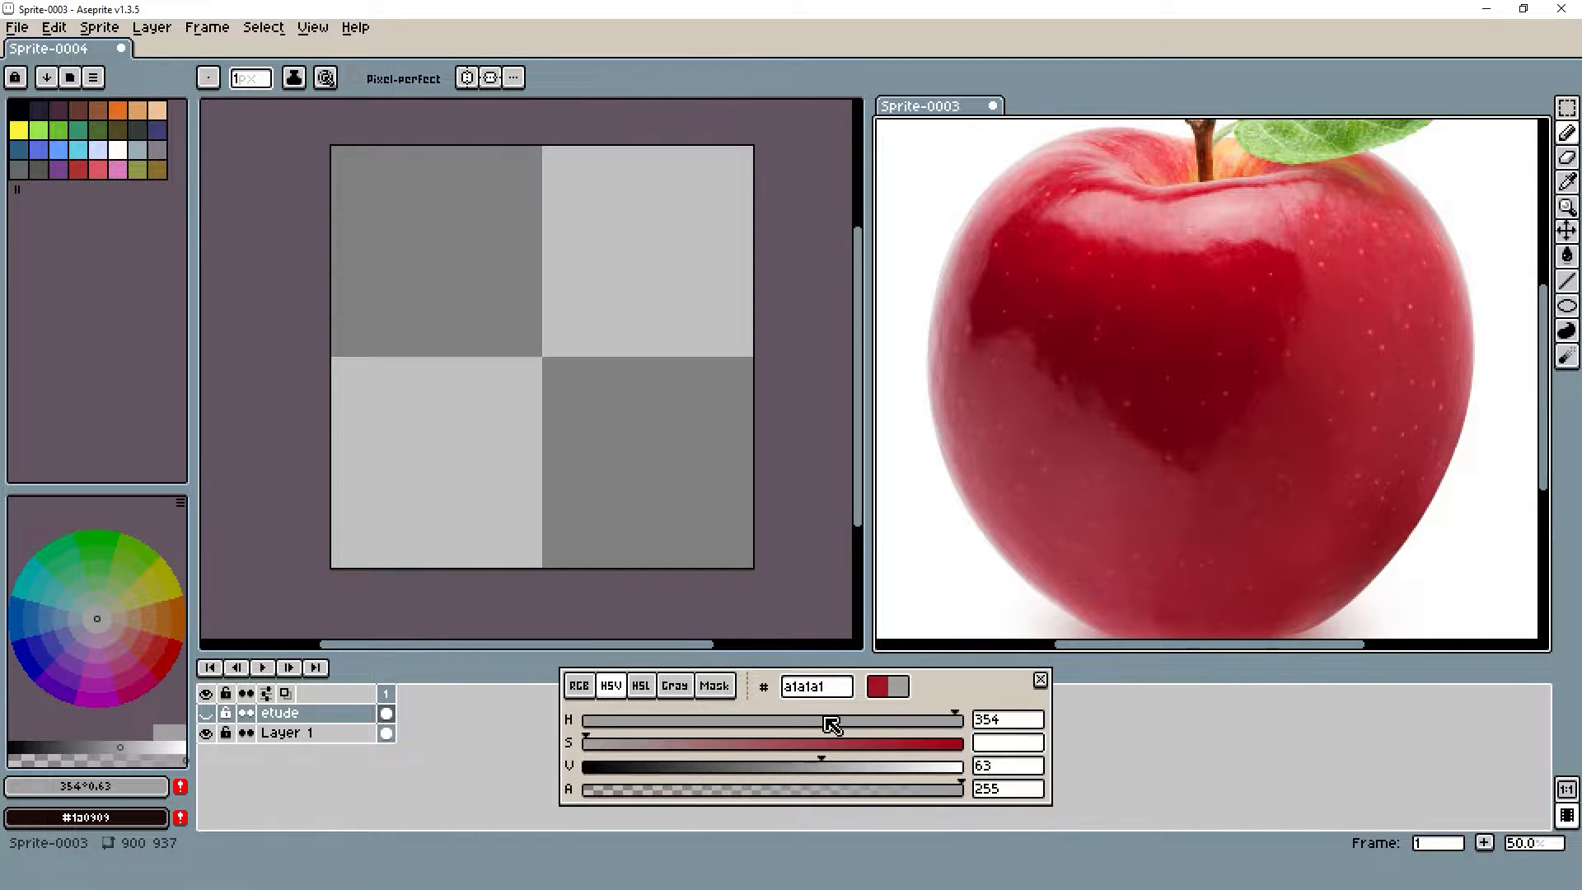
pyautogui.write('80')
pyautogui.click(1022, 767)
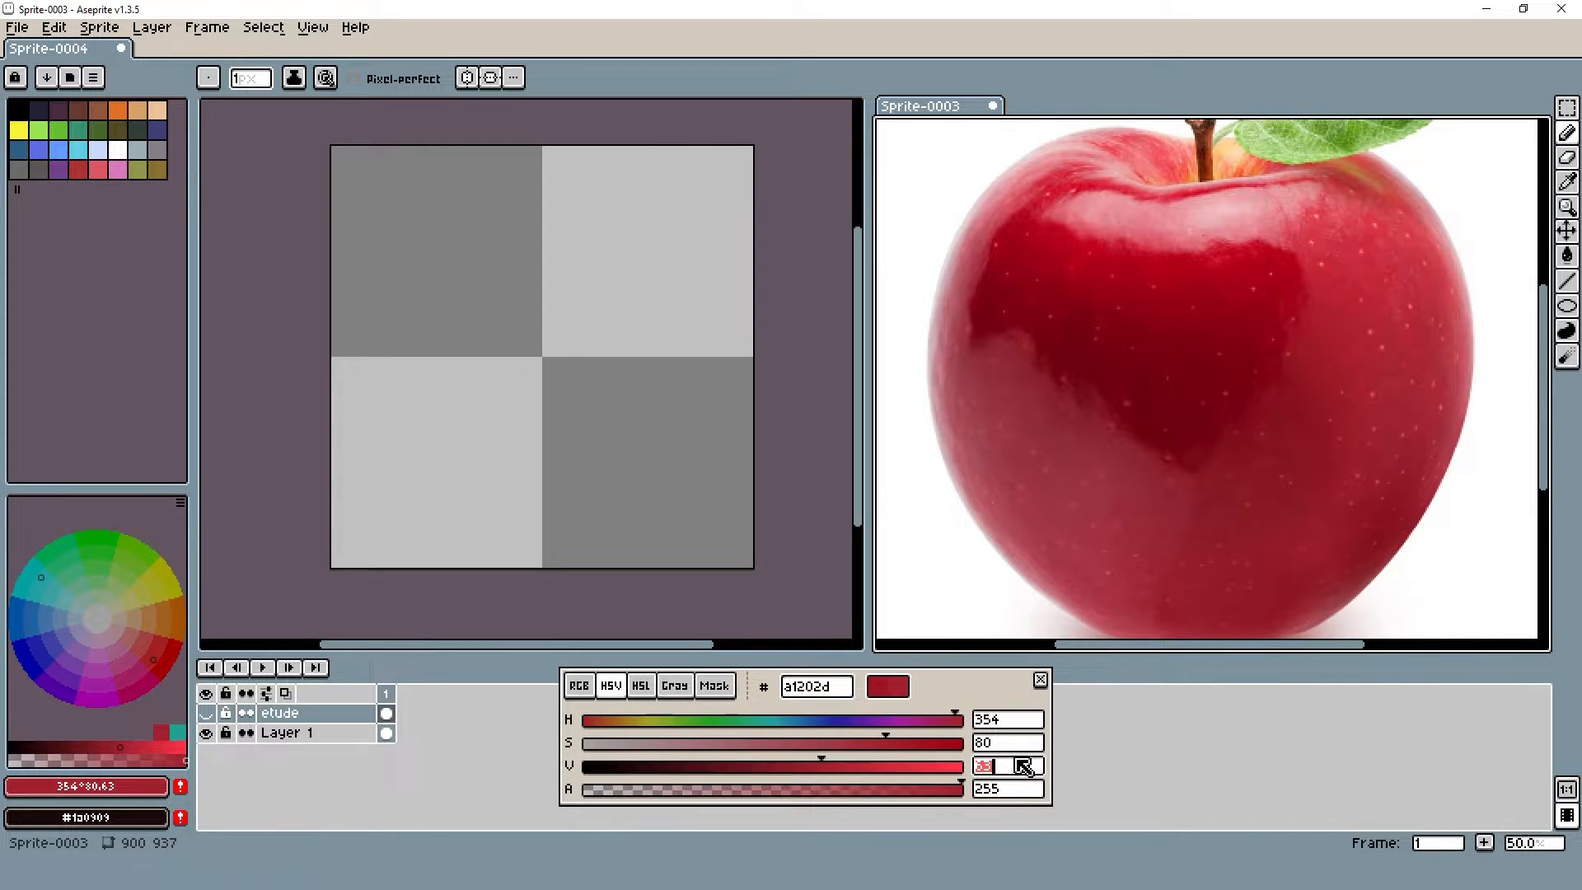
pyautogui.write('70')
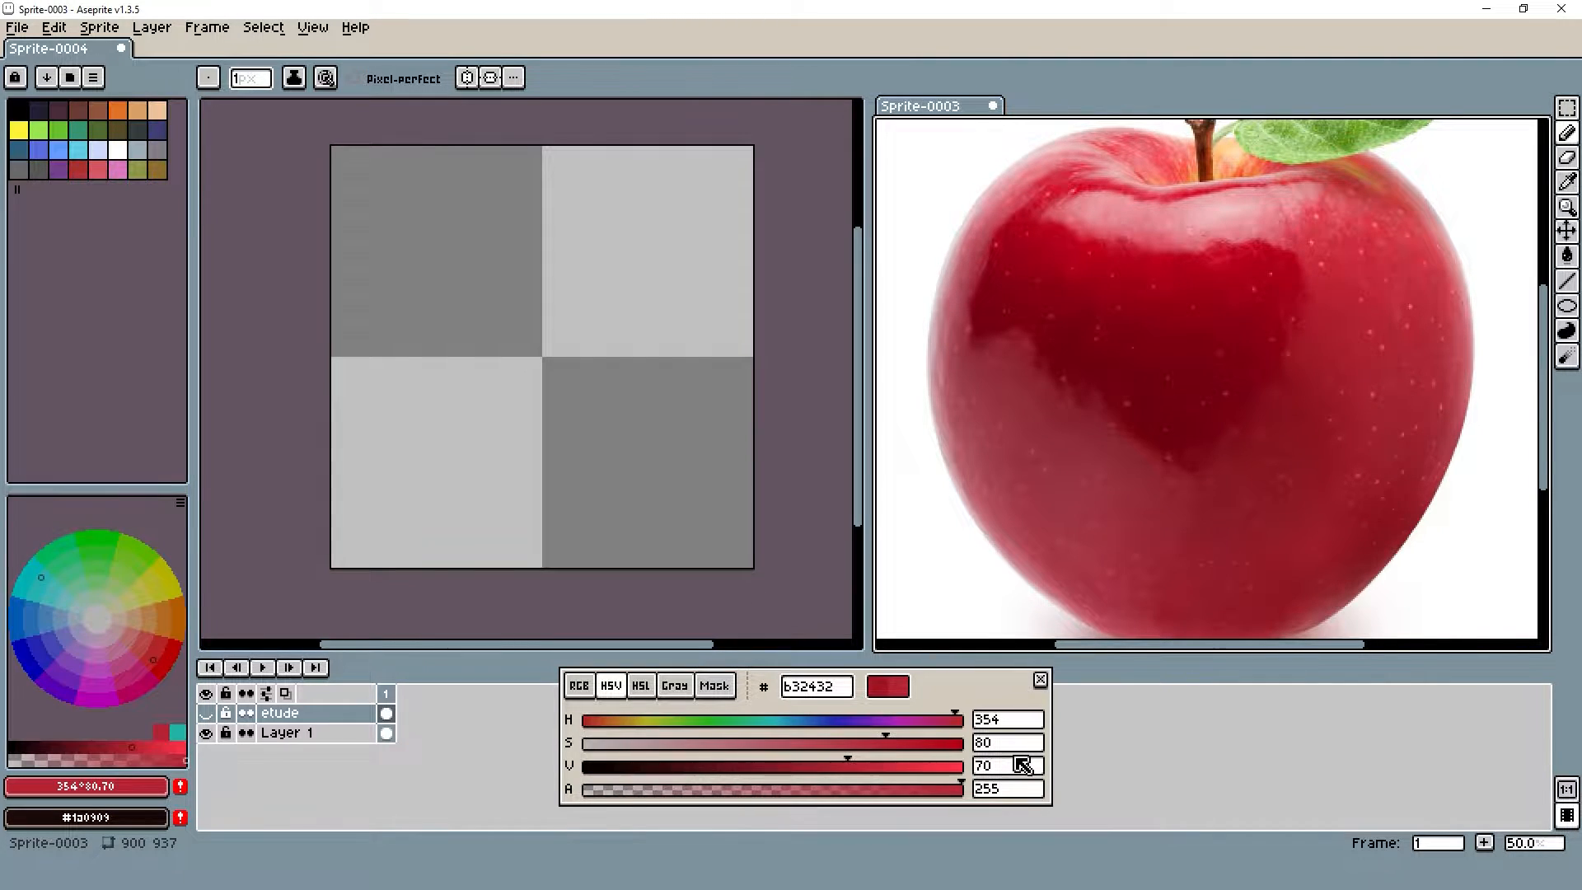
# Select Layer 1 of the apple reference and enlarge the round pencil brush to 39 px
pyautogui.scroll(11, 581, 436)
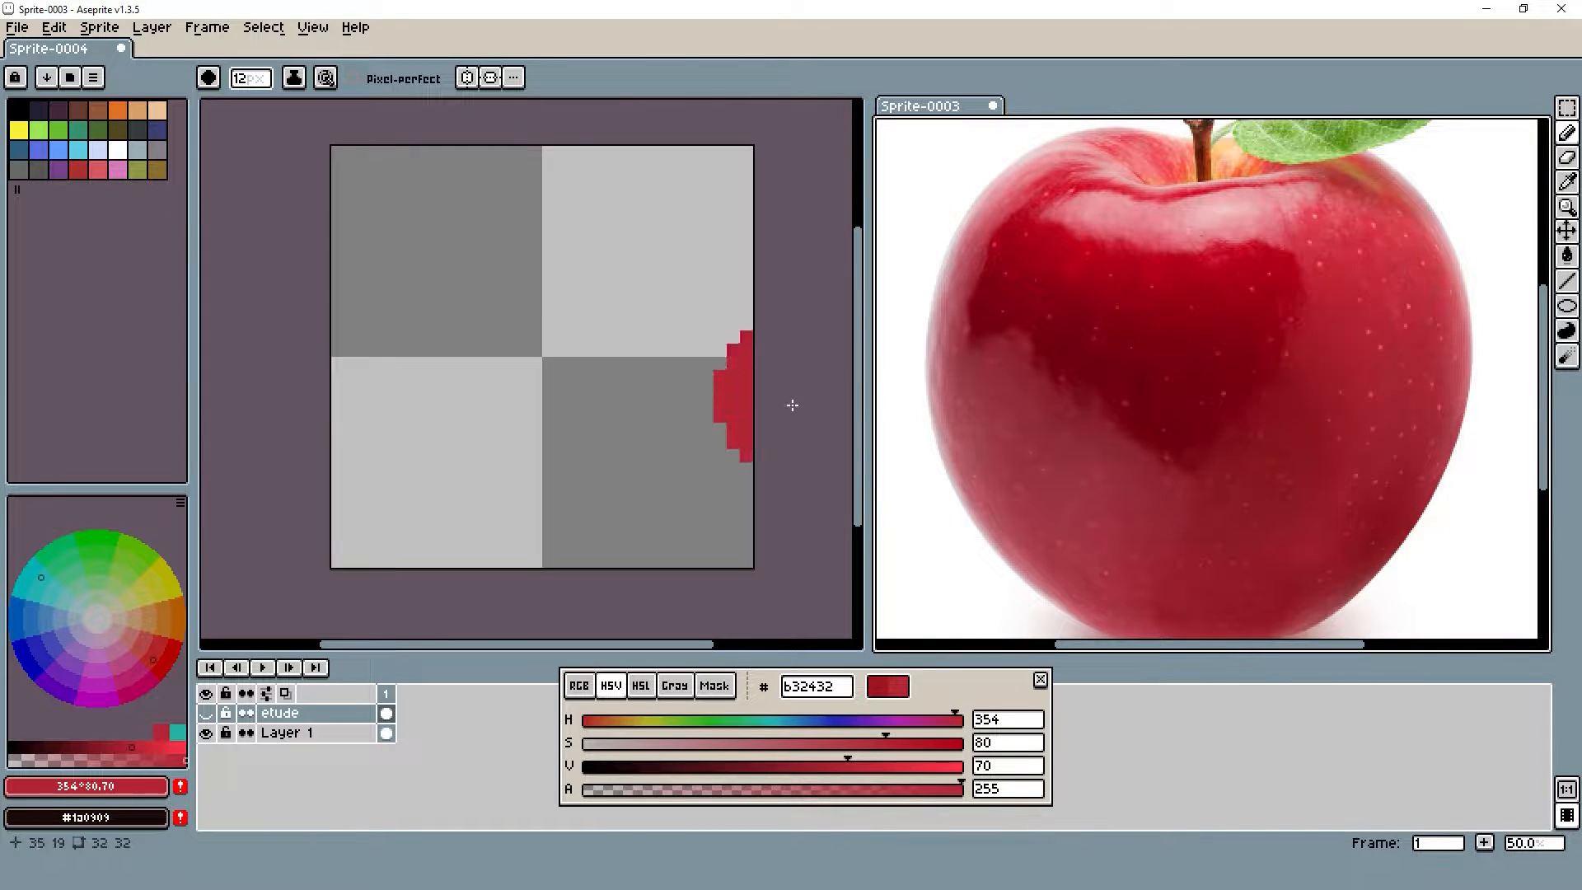
pyautogui.click(283, 733)
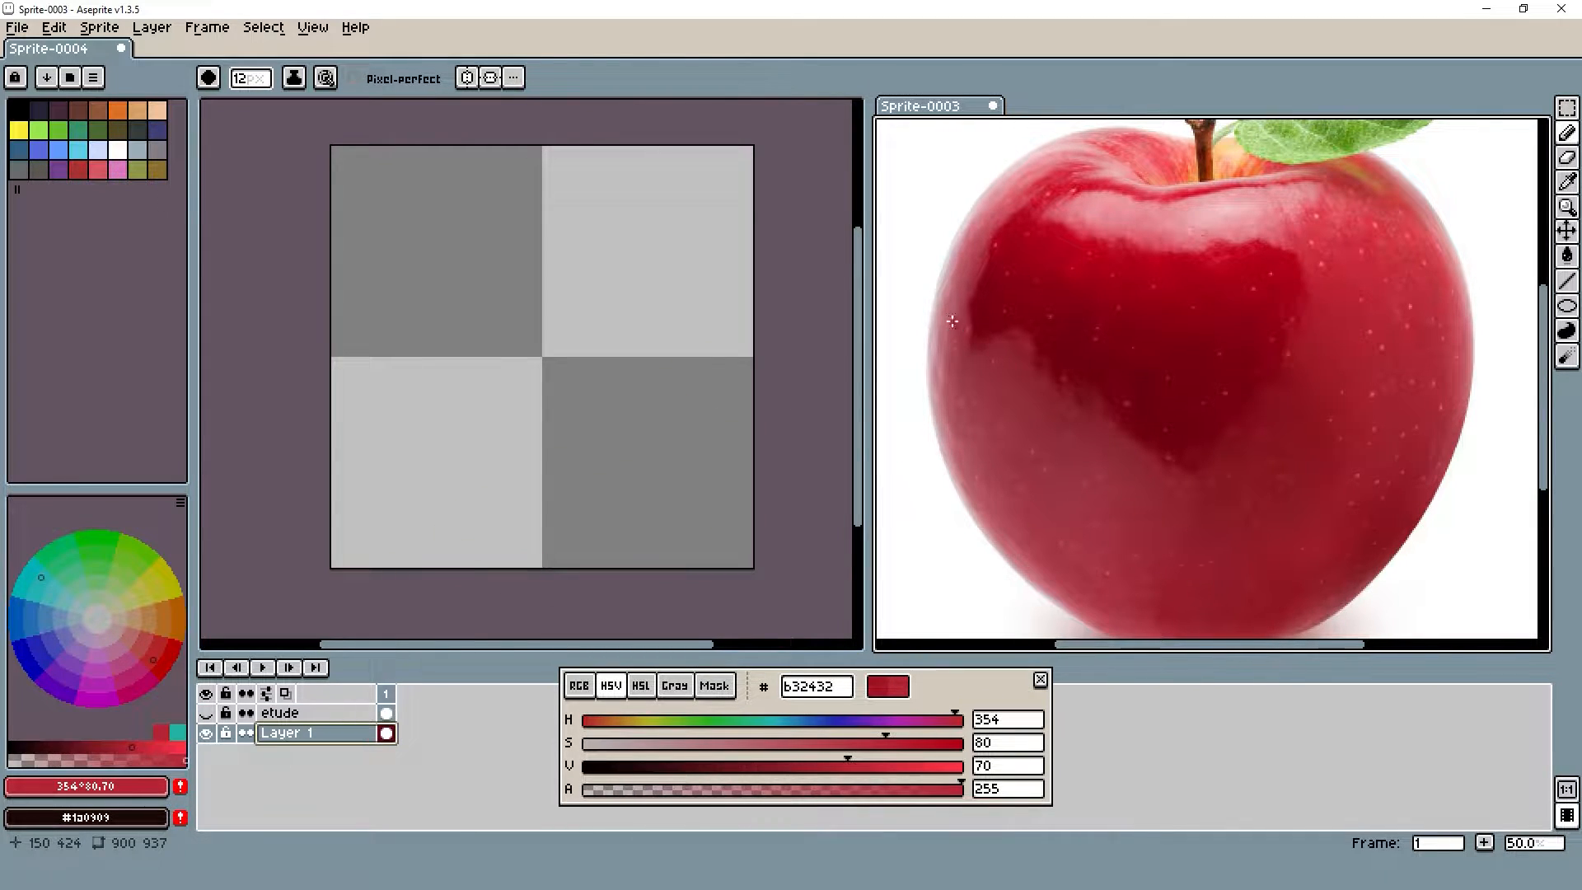
pyautogui.scroll(6, 934, 314)
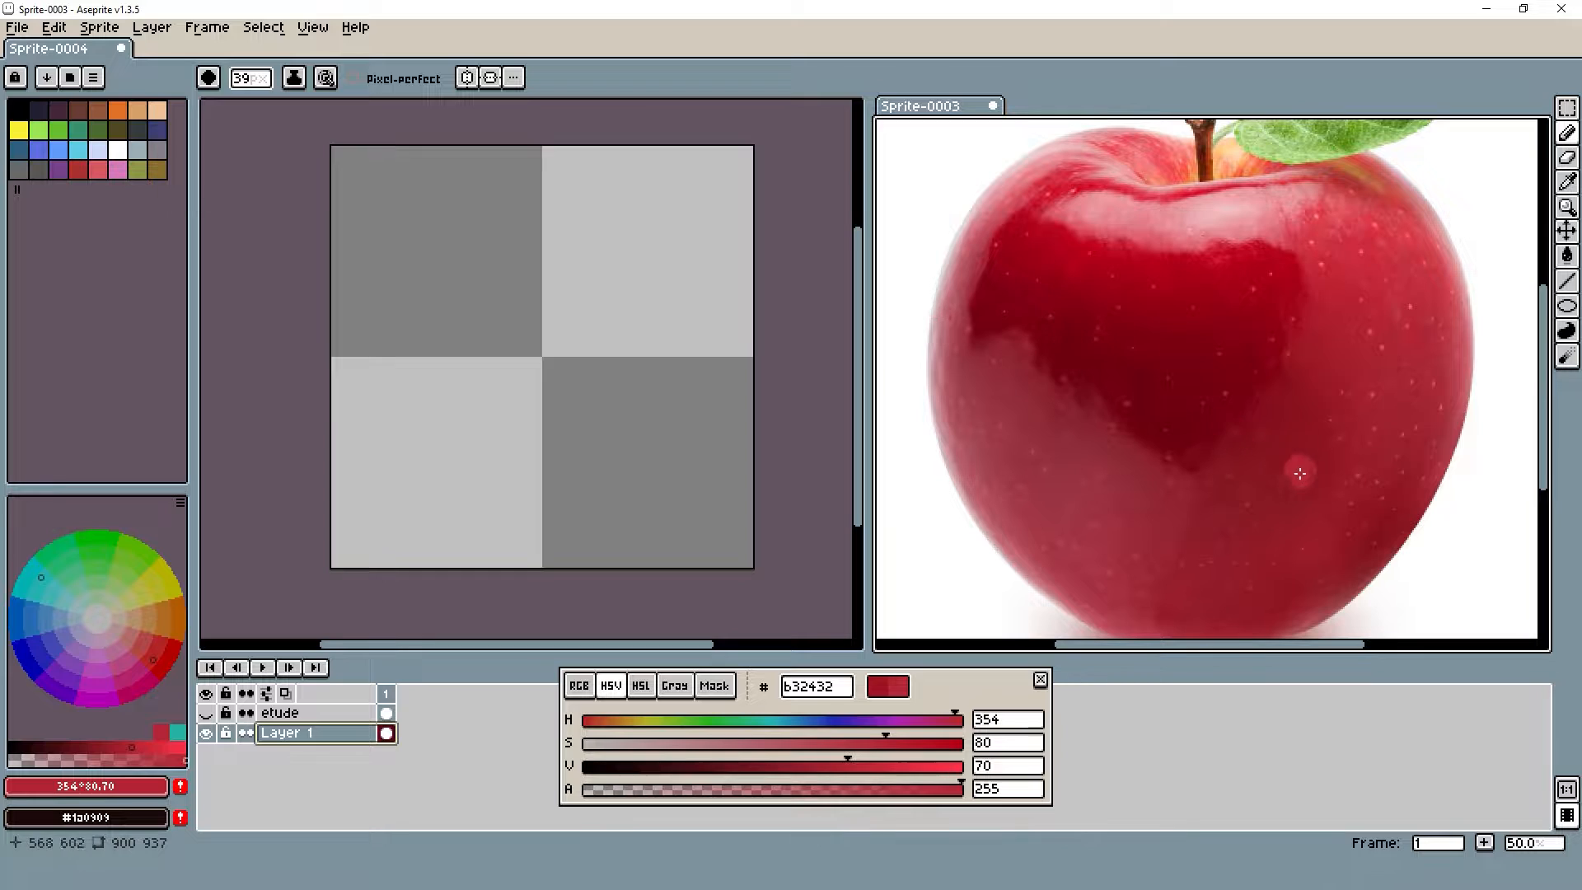
# Set the foreground red's saturation to 85
pyautogui.click(1002, 747)
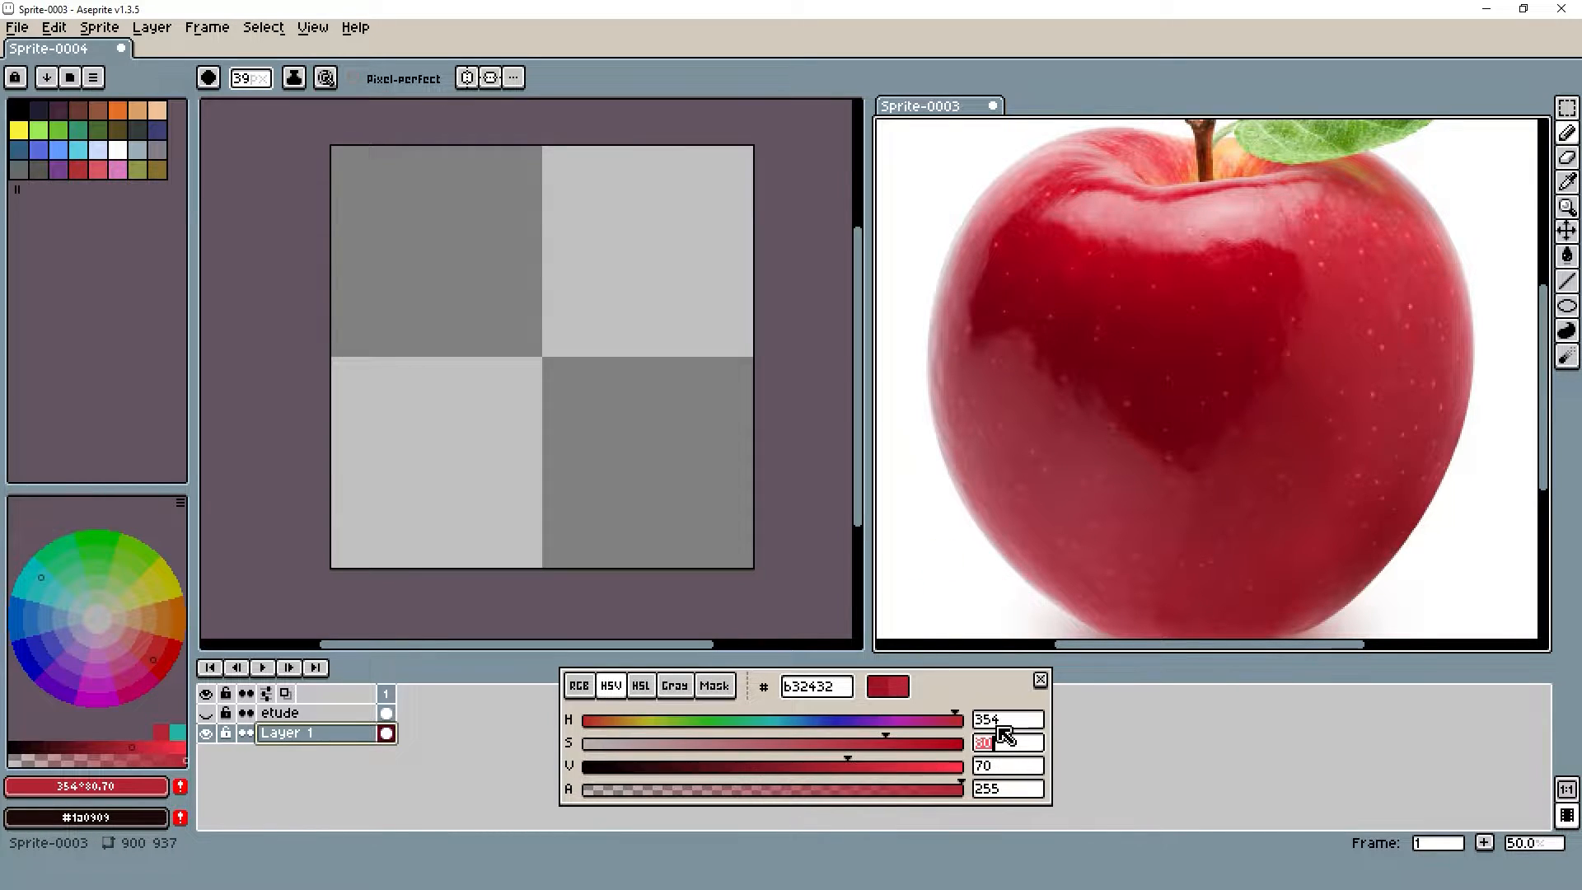
pyautogui.write('85')
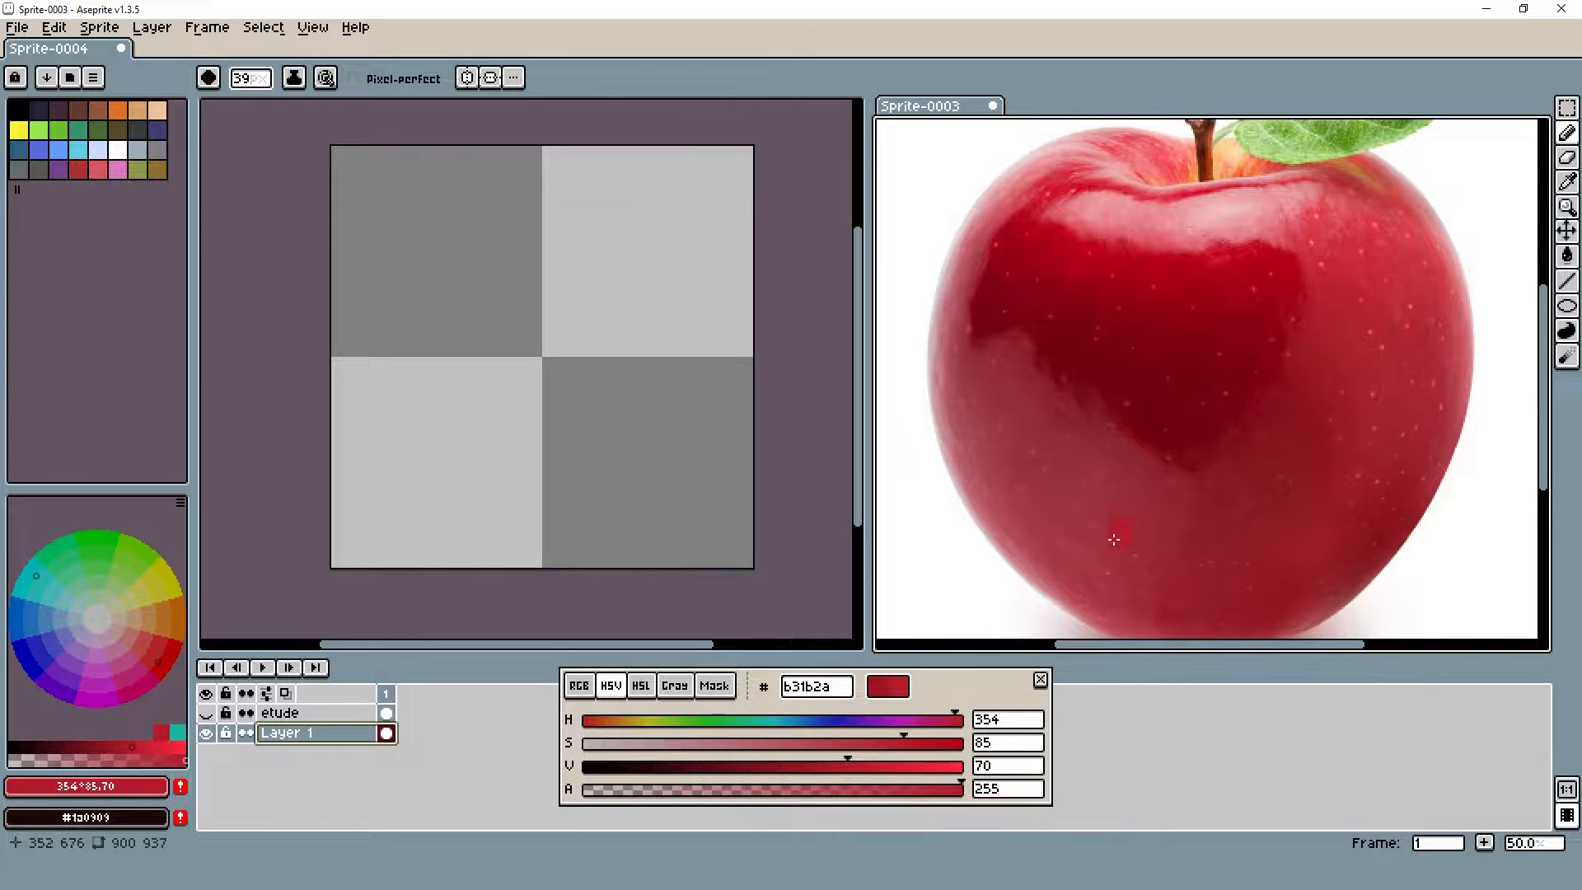
# Try values of 80 and 60 for the foreground red and set its hue to 360
pyautogui.click(1023, 771)
pyautogui.write('80')
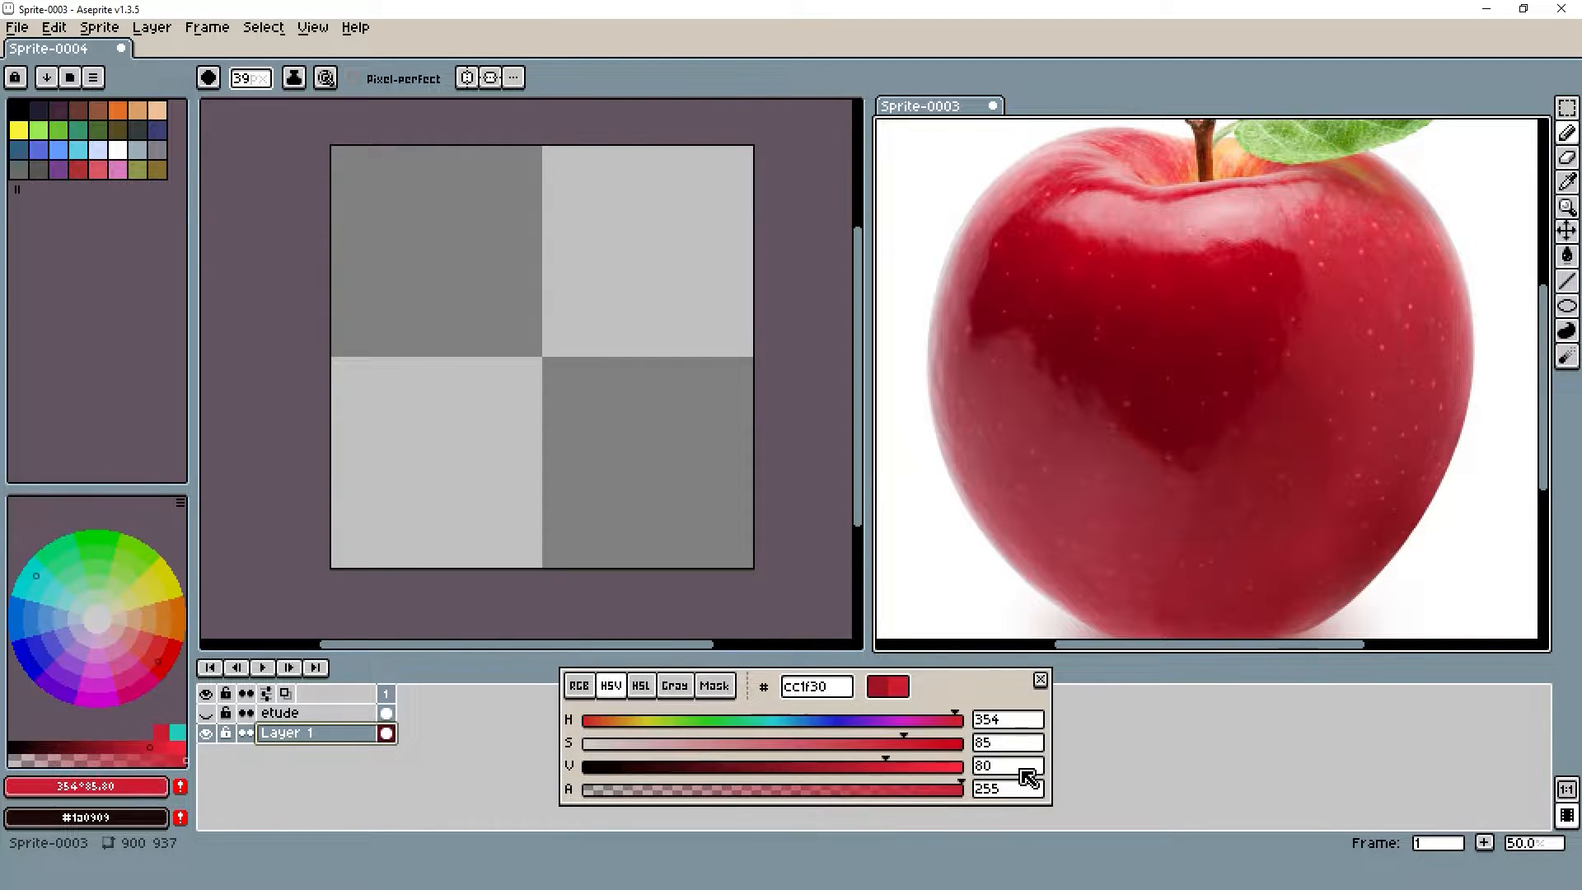
pyautogui.click(1006, 765)
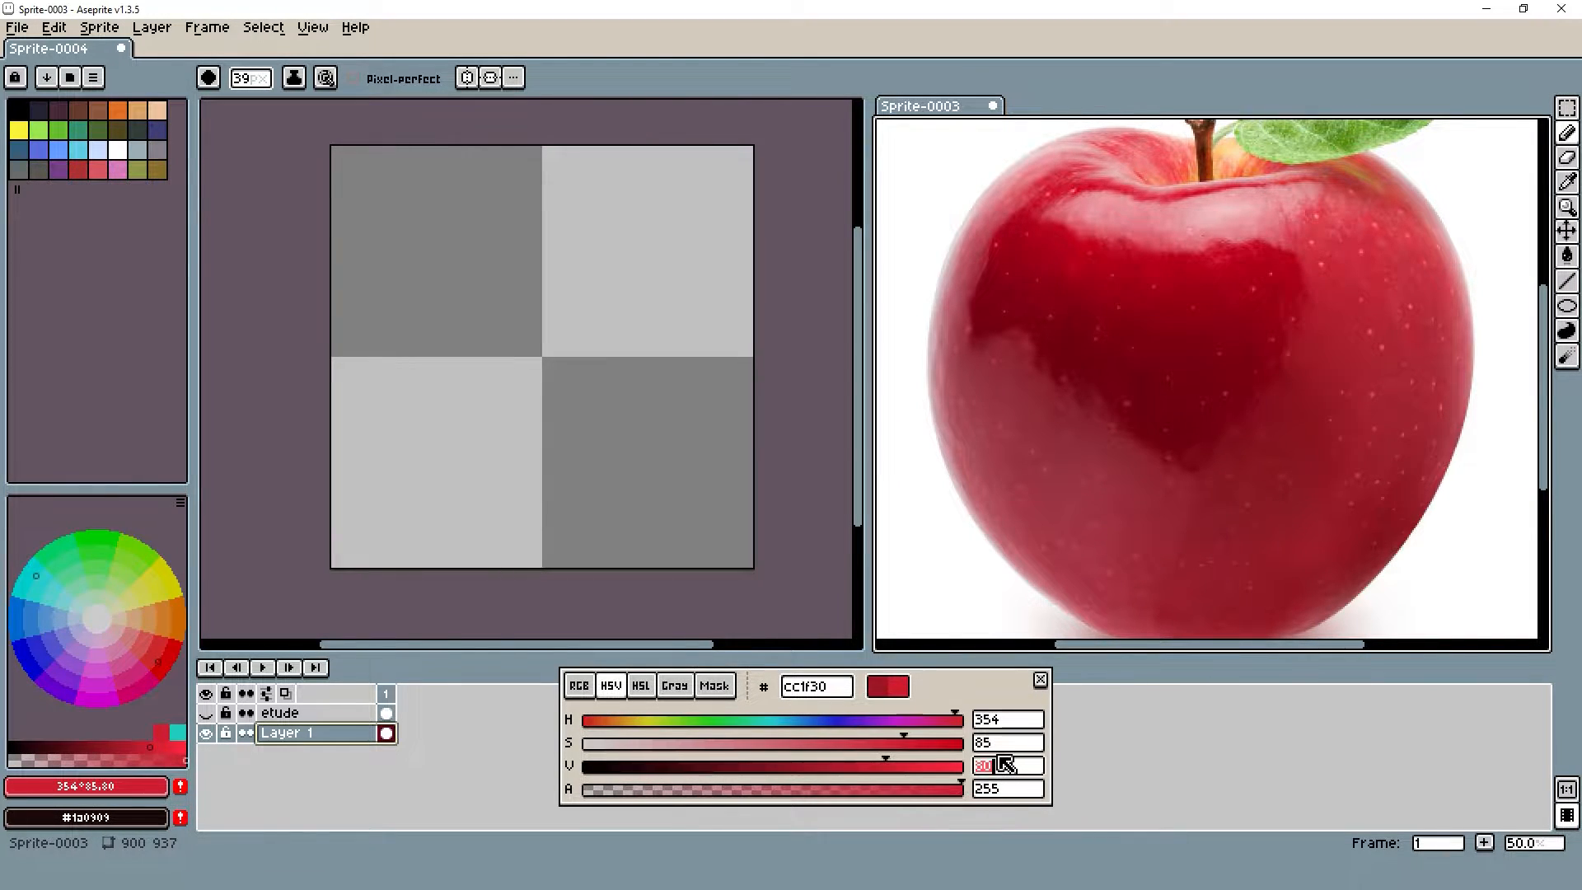
pyautogui.write('60')
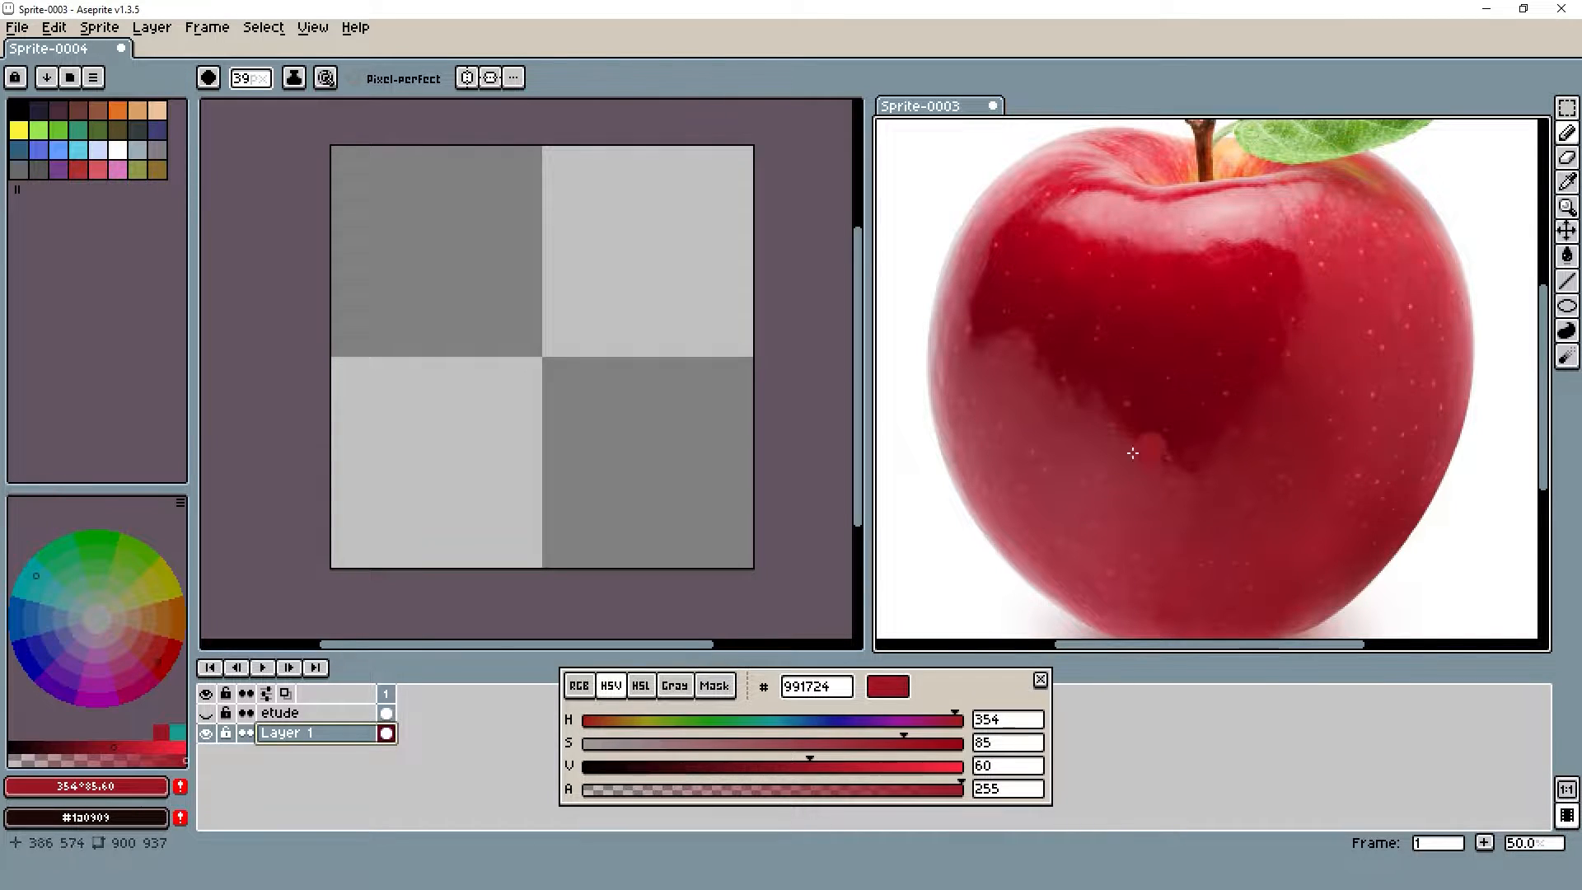
pyautogui.moveTo(962, 719); pyautogui.dragTo(976, 717)
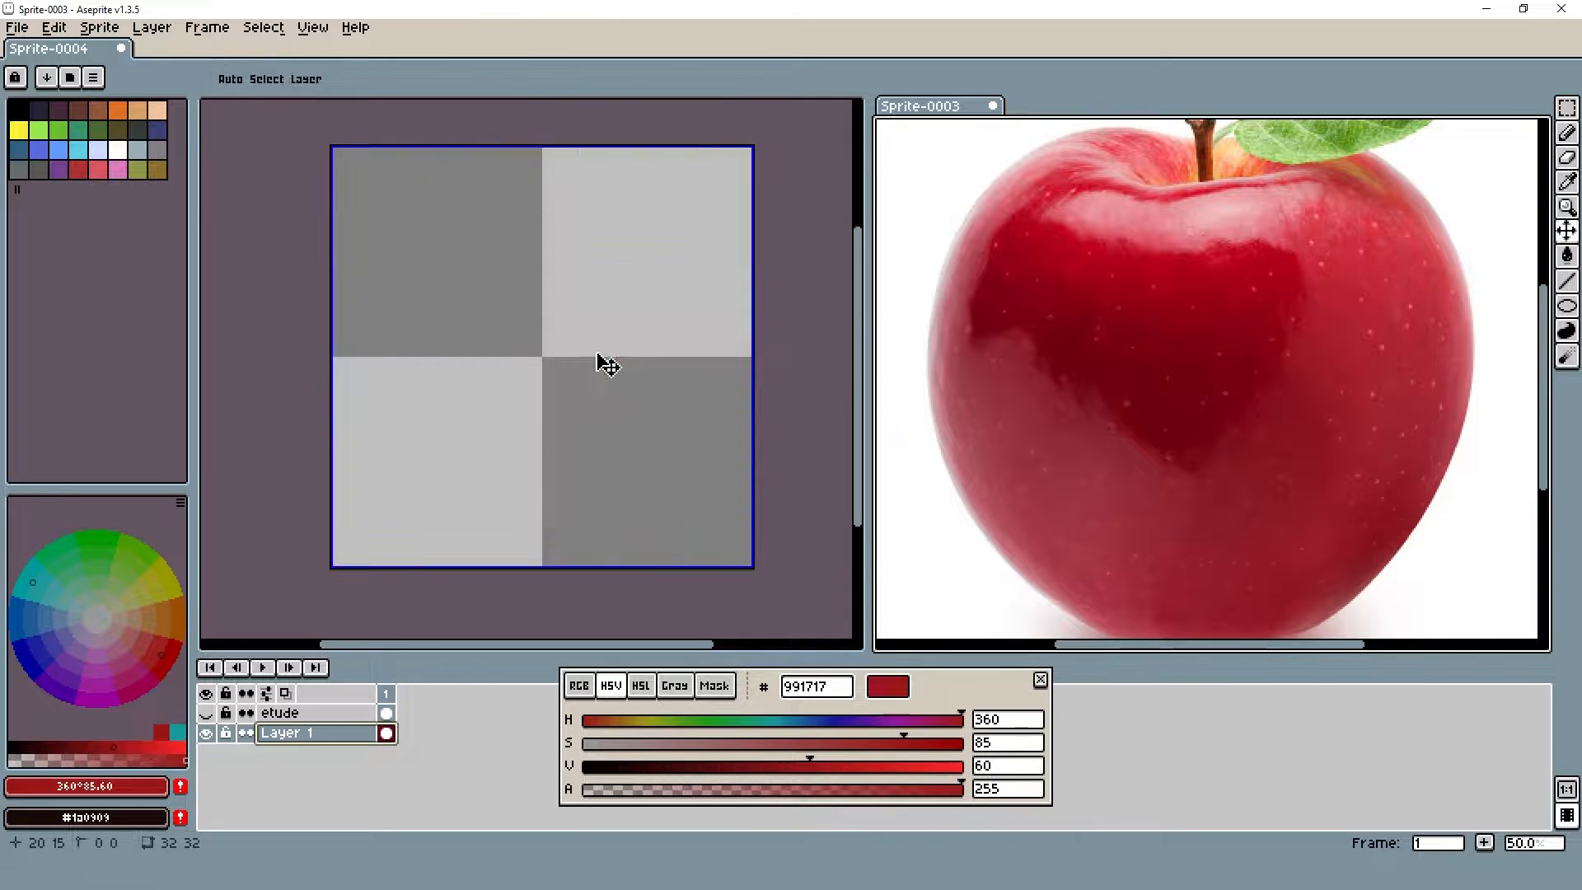
# Place a 2 px red swatch with hue 360, saturation 85 and value 65 at the center of the 32 × 32 canvas
pyautogui.scroll(-13, 596, 353)
pyautogui.scroll(-20, 590, 353)
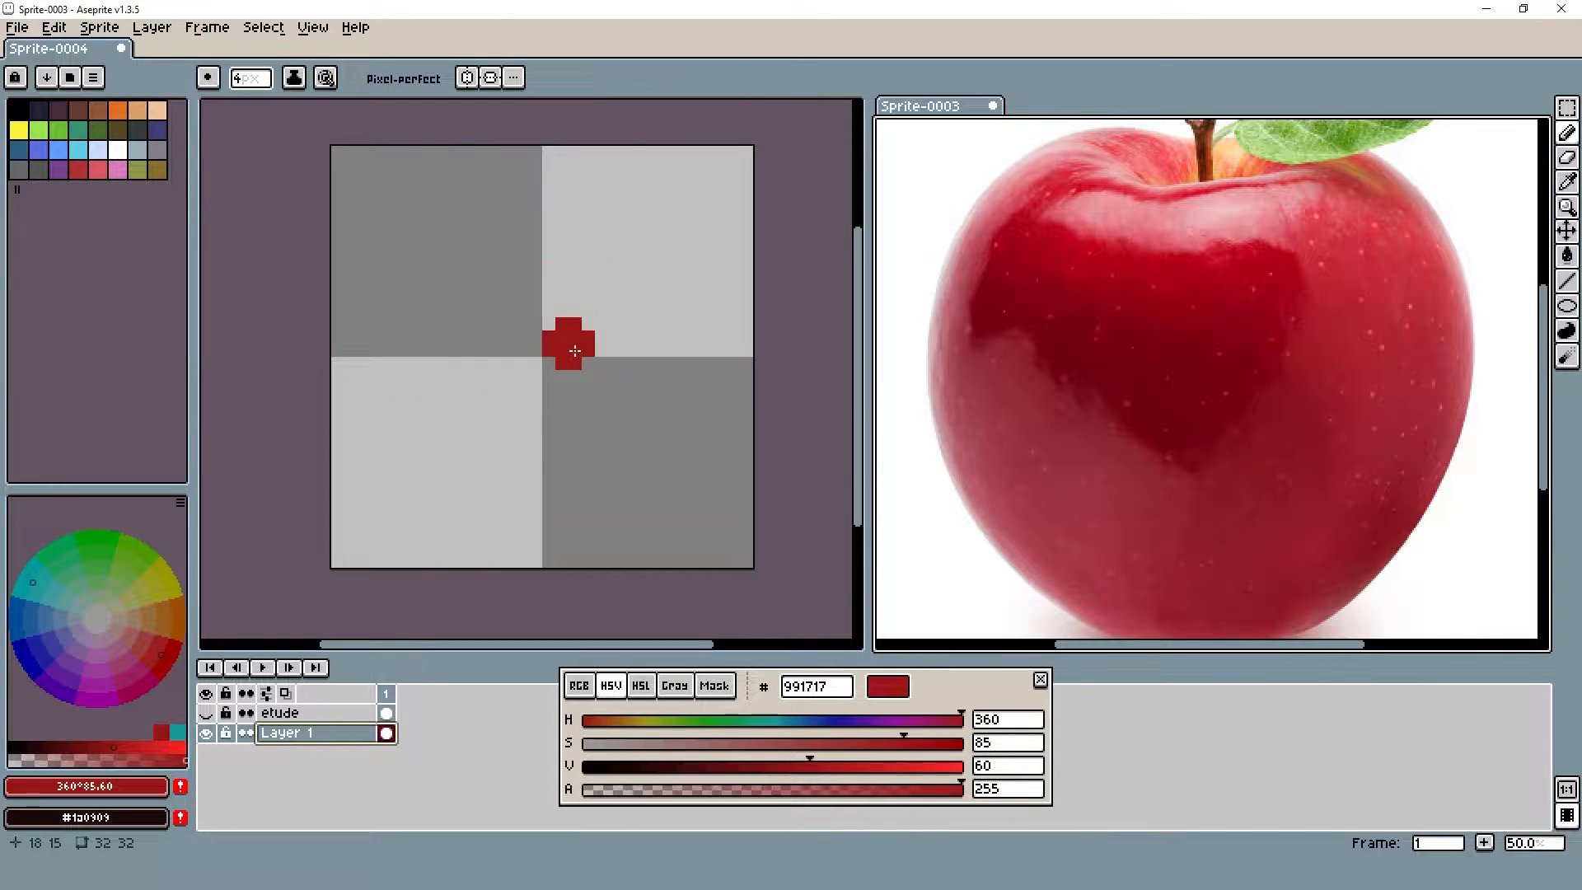
pyautogui.scroll(-3, 569, 349)
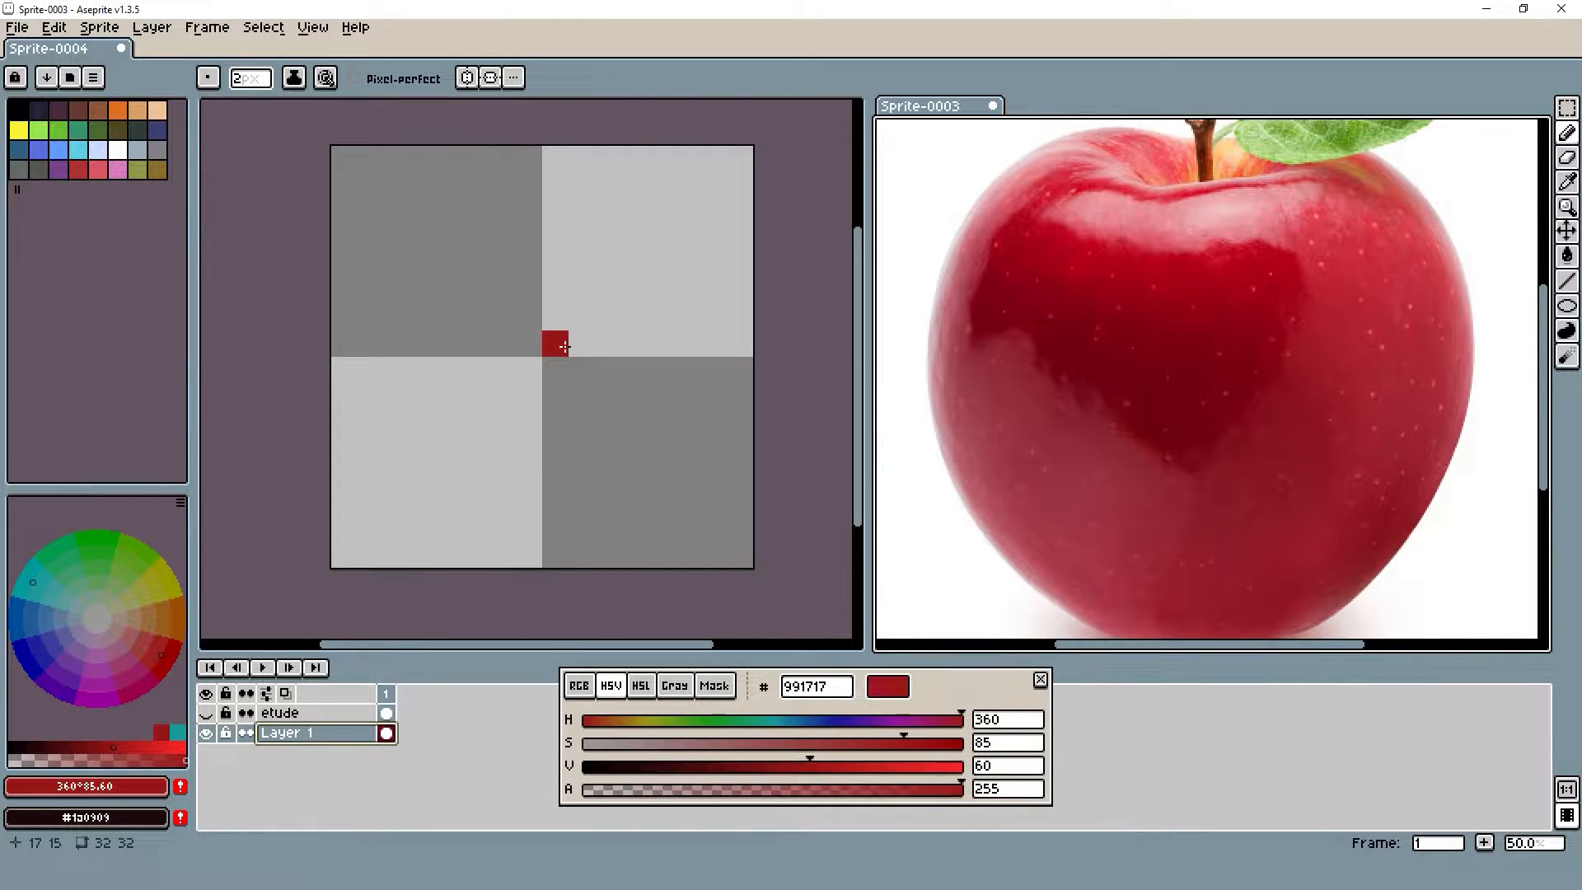
pyautogui.click(1003, 766)
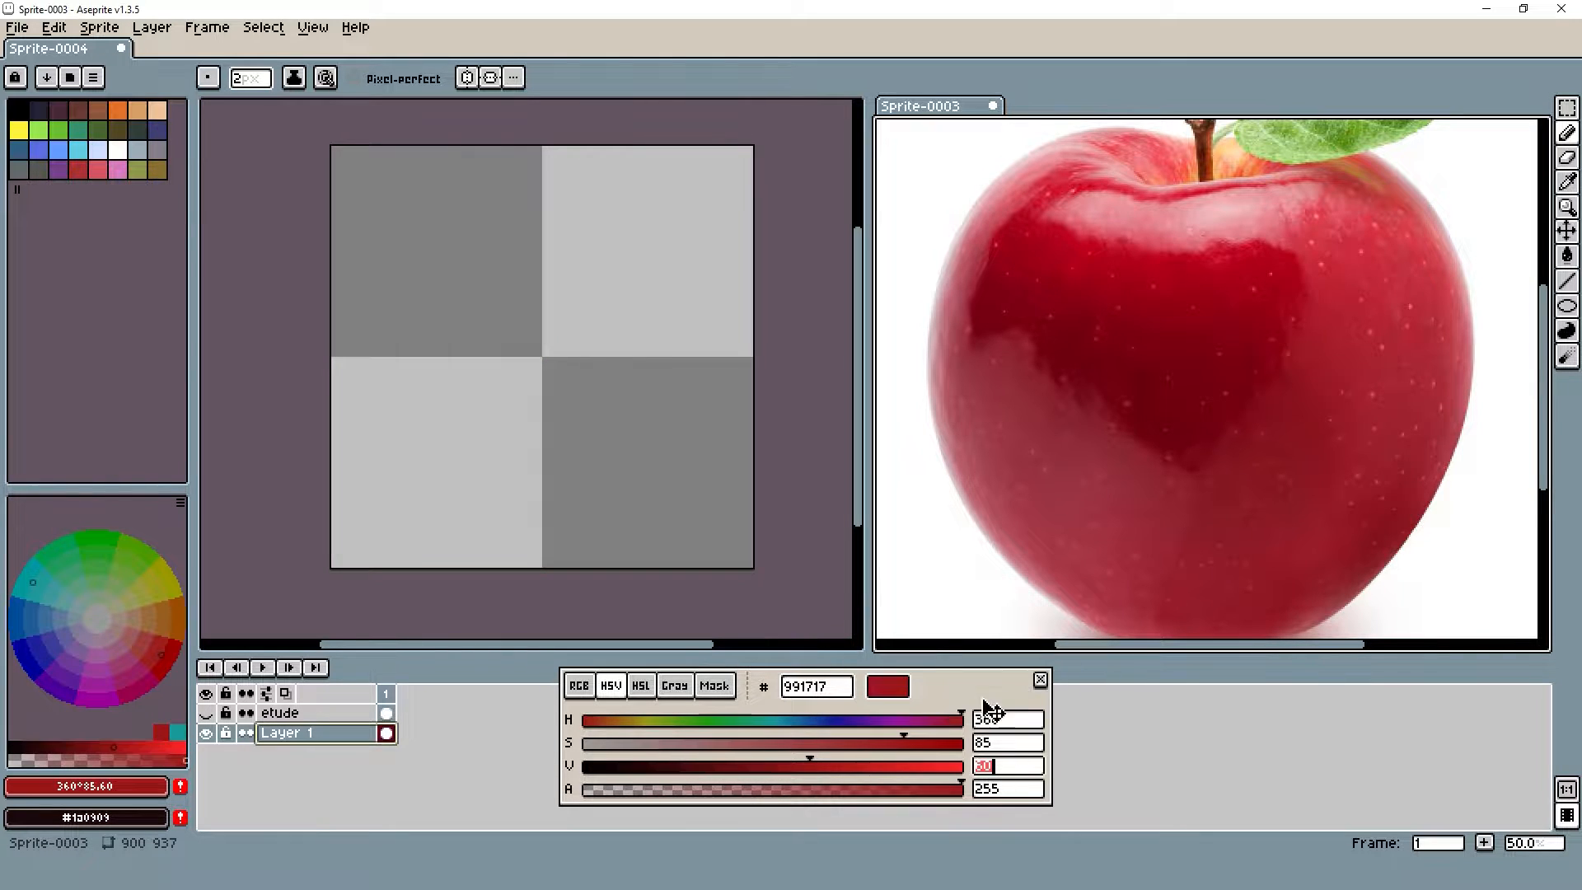
pyautogui.write('65')
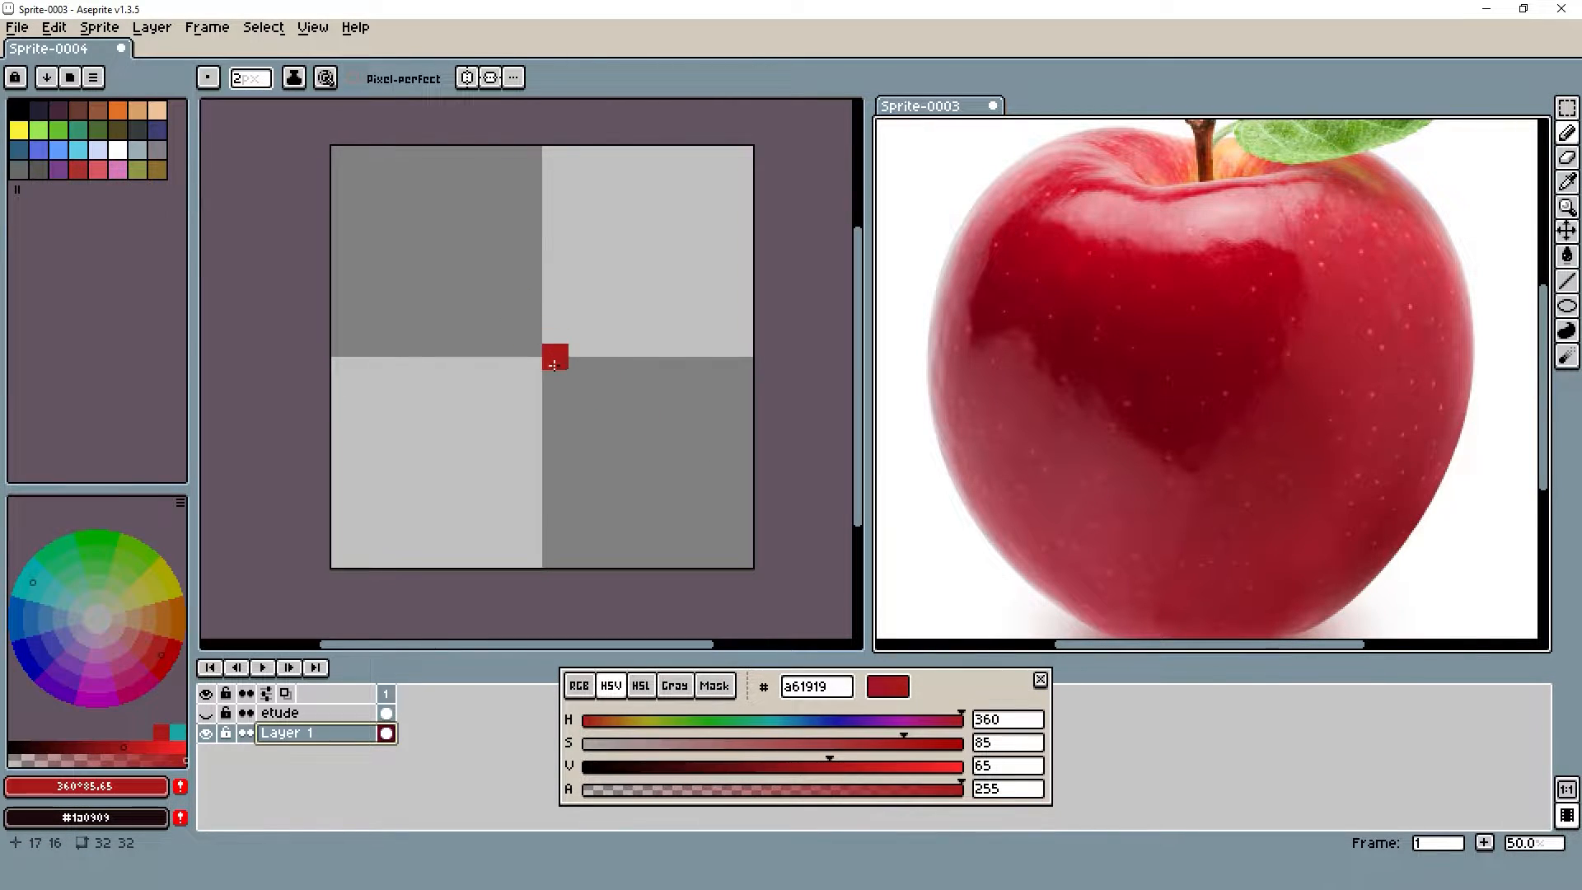
pyautogui.click(542, 357)
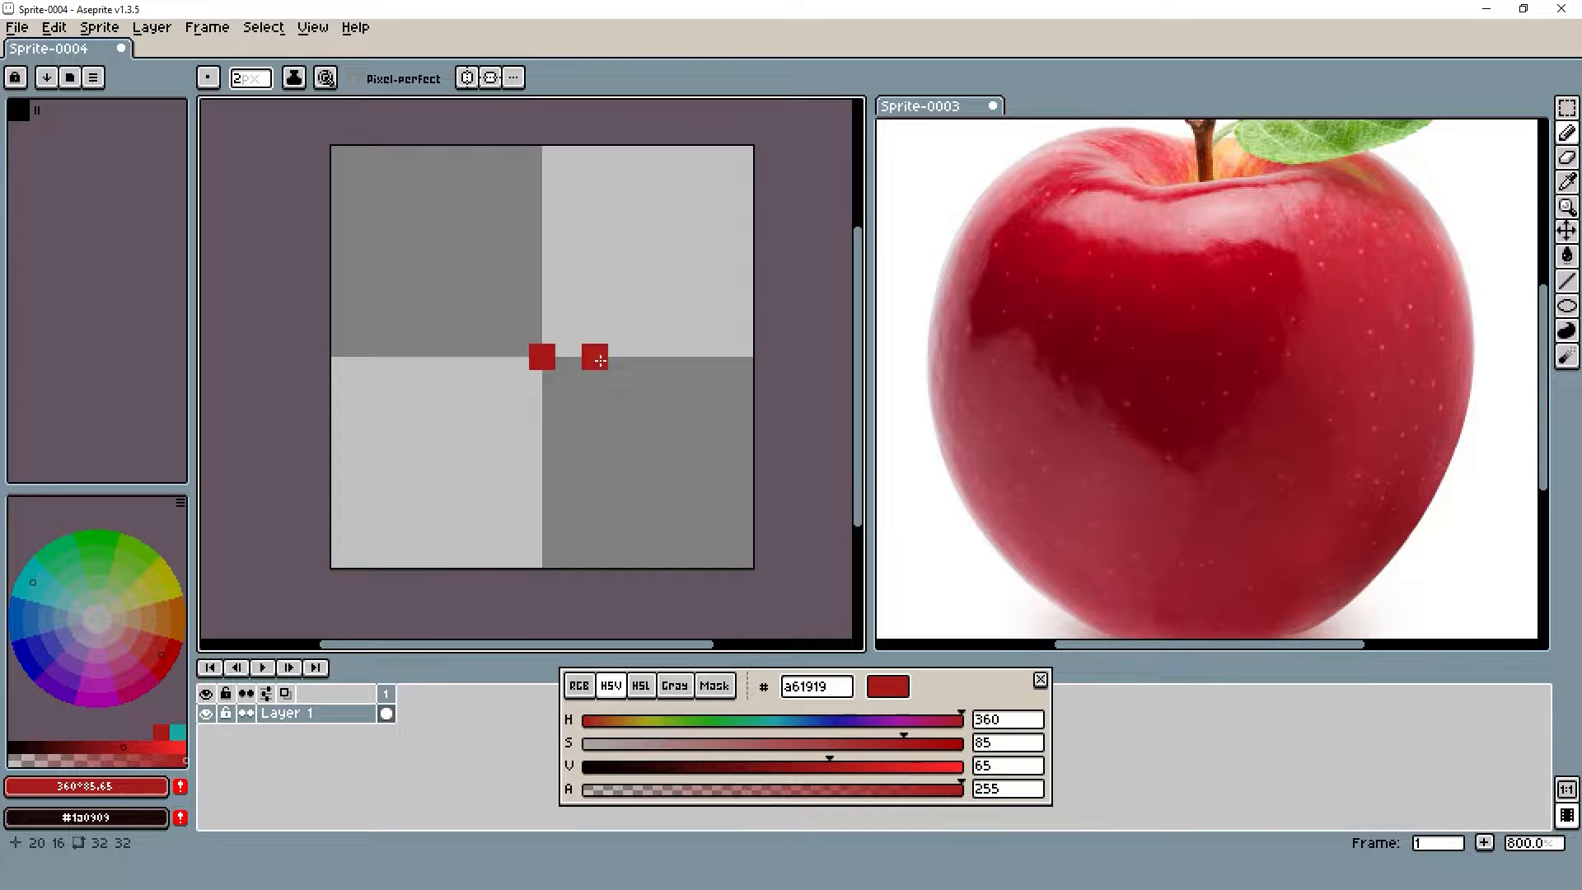
pyautogui.scroll(2, 600, 361)
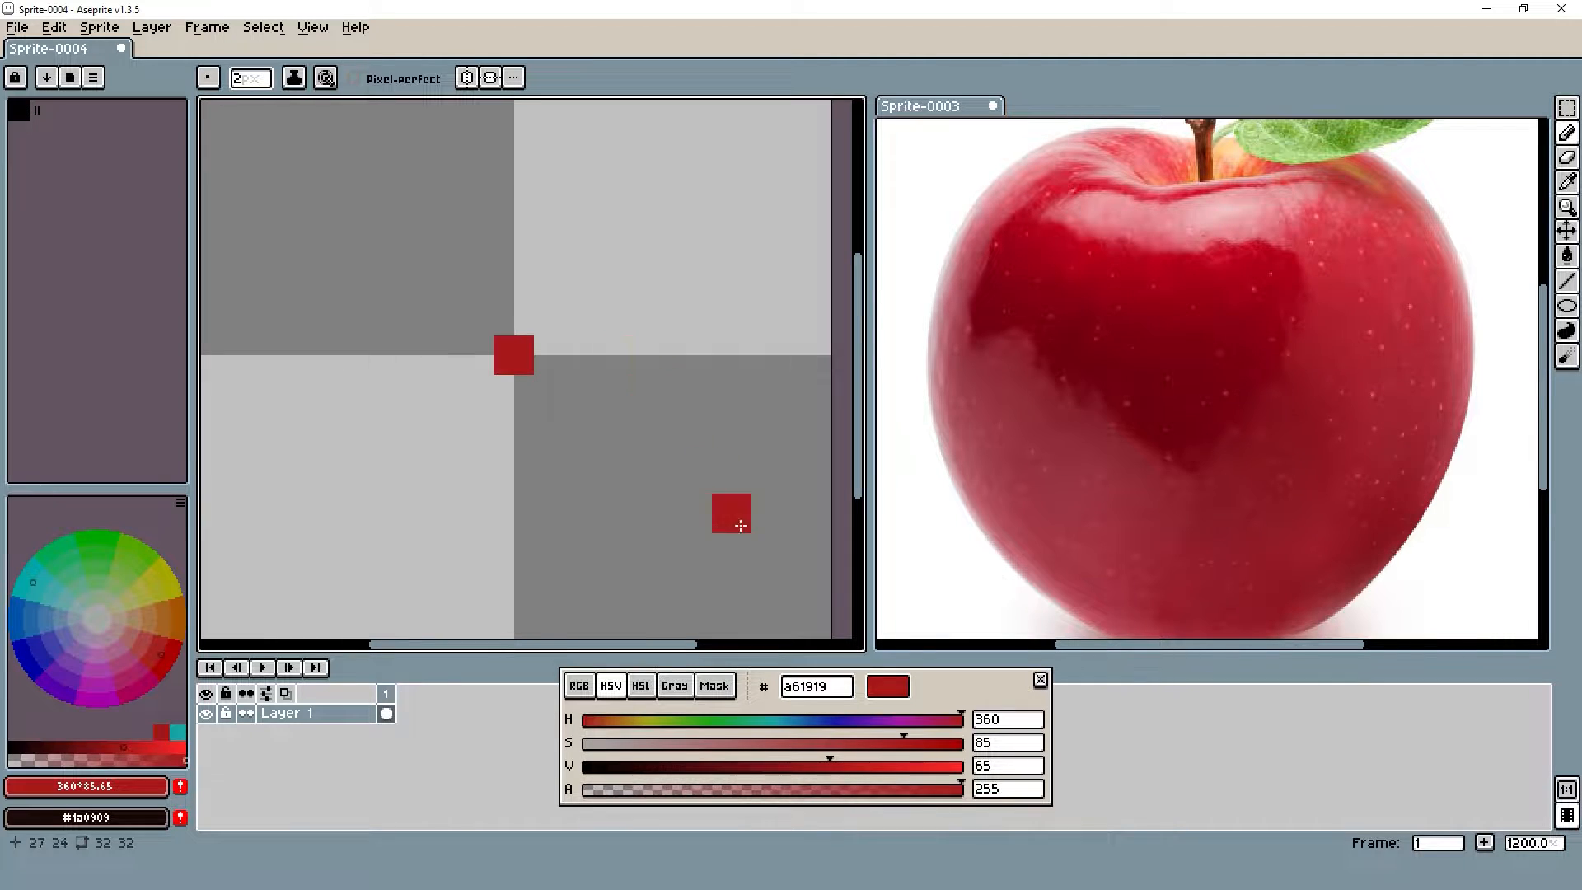
pyautogui.click(1030, 744)
pyautogui.scroll(-1, 610, 375)
pyautogui.scroll(1, 588, 354)
pyautogui.scroll(-1, 552, 368)
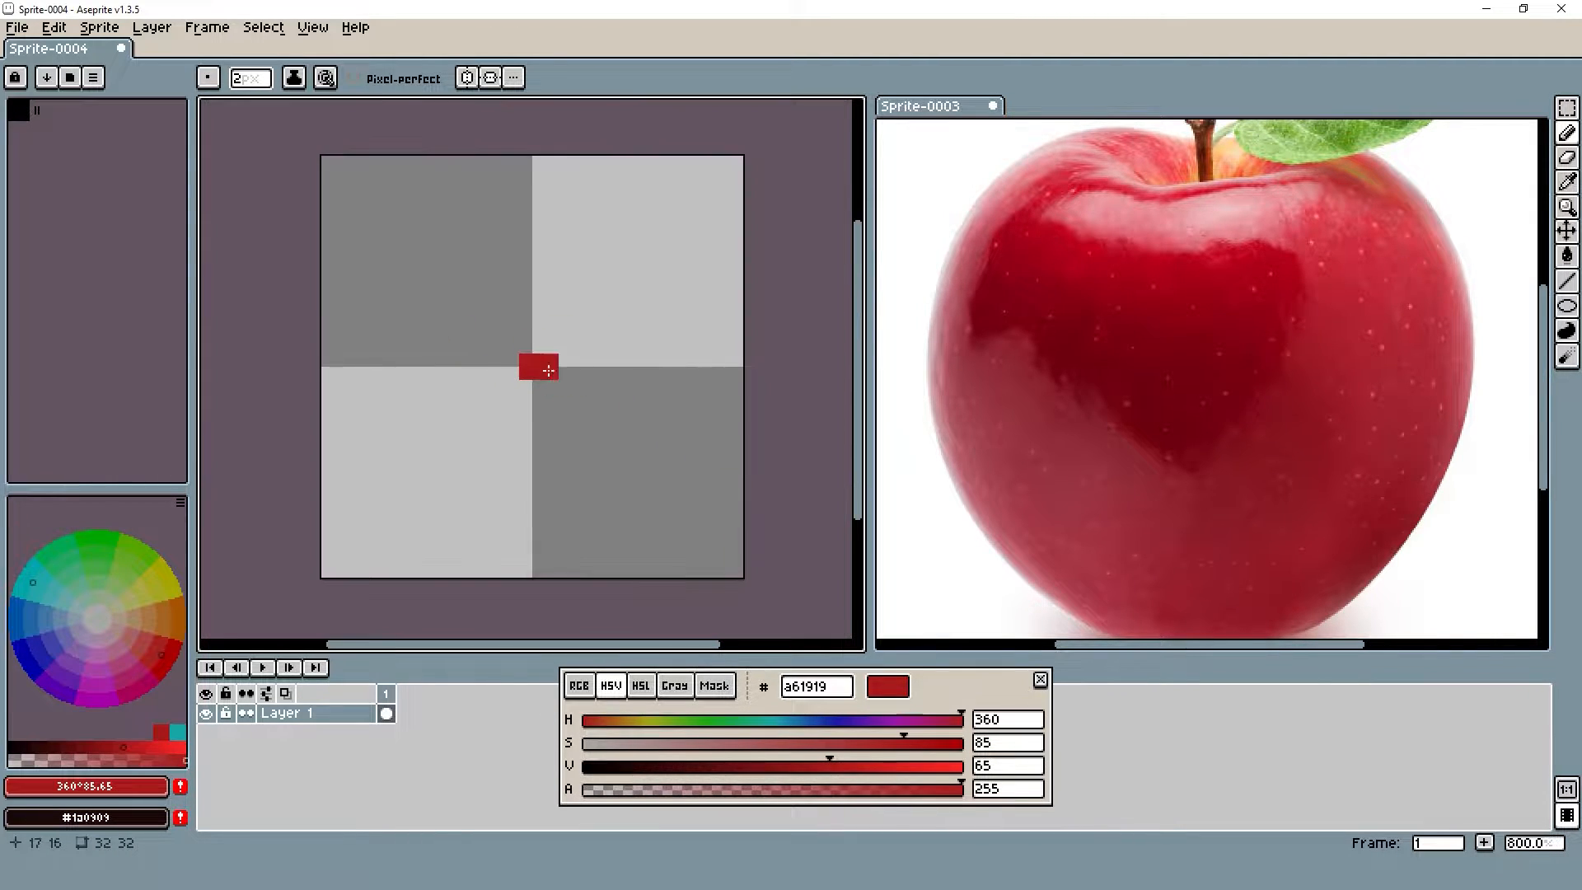
pyautogui.scroll(1, 514, 354)
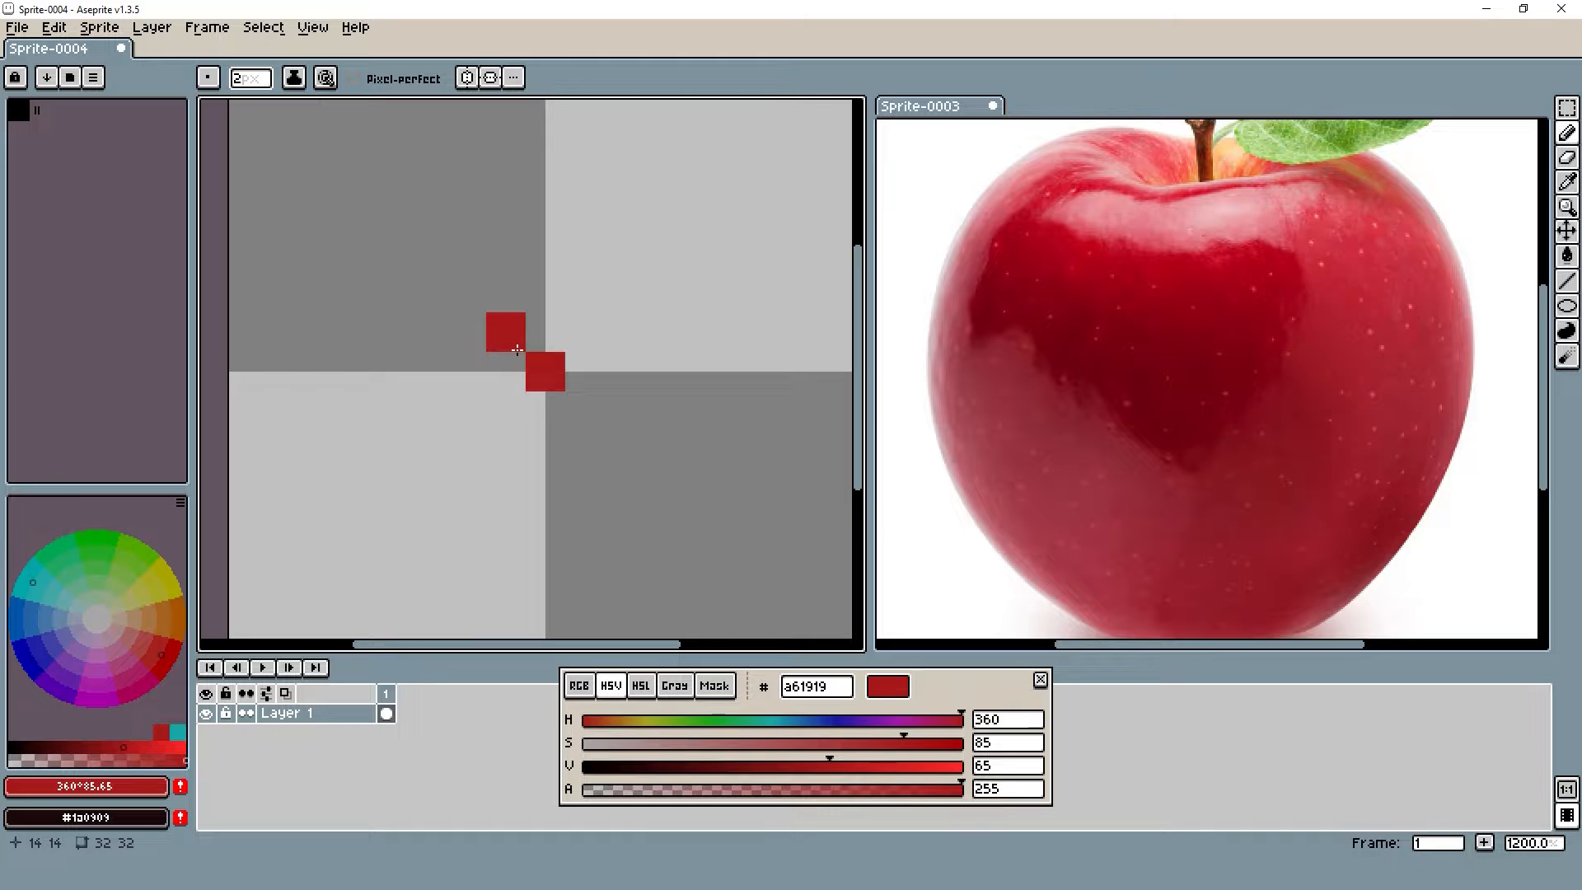
pyautogui.scroll(2, 540, 365)
pyautogui.scroll(-2, 557, 386)
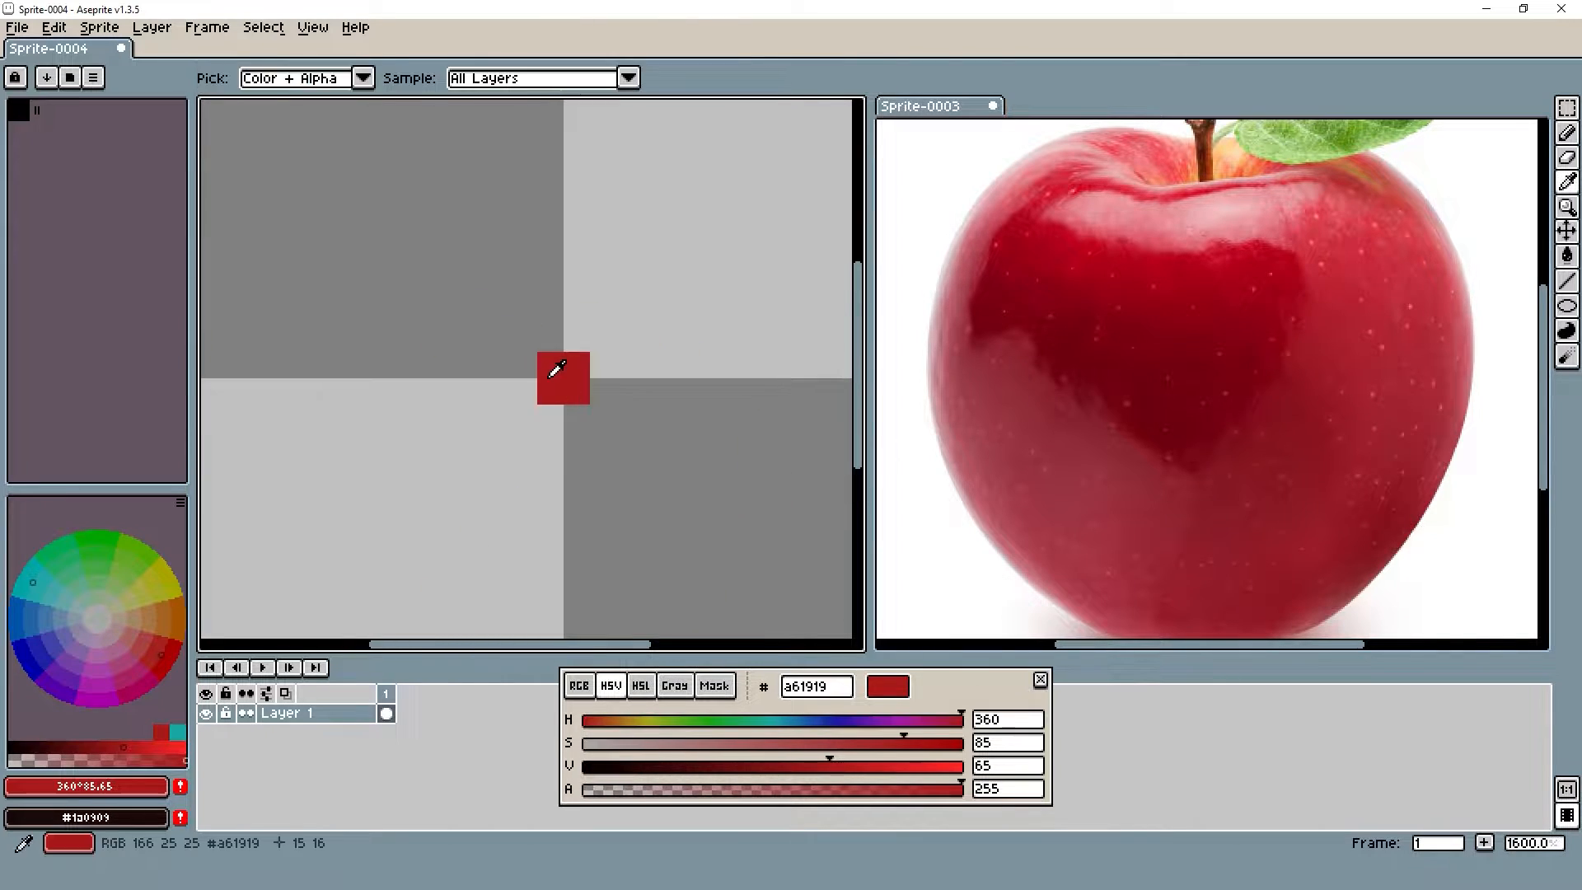
# Mix an orange from the red swatch with hue 25, saturation 72 and value 75, and place it directly left of the red
pyautogui.keyDown('alt'); pyautogui.click(560, 375); pyautogui.keyUp('alt')
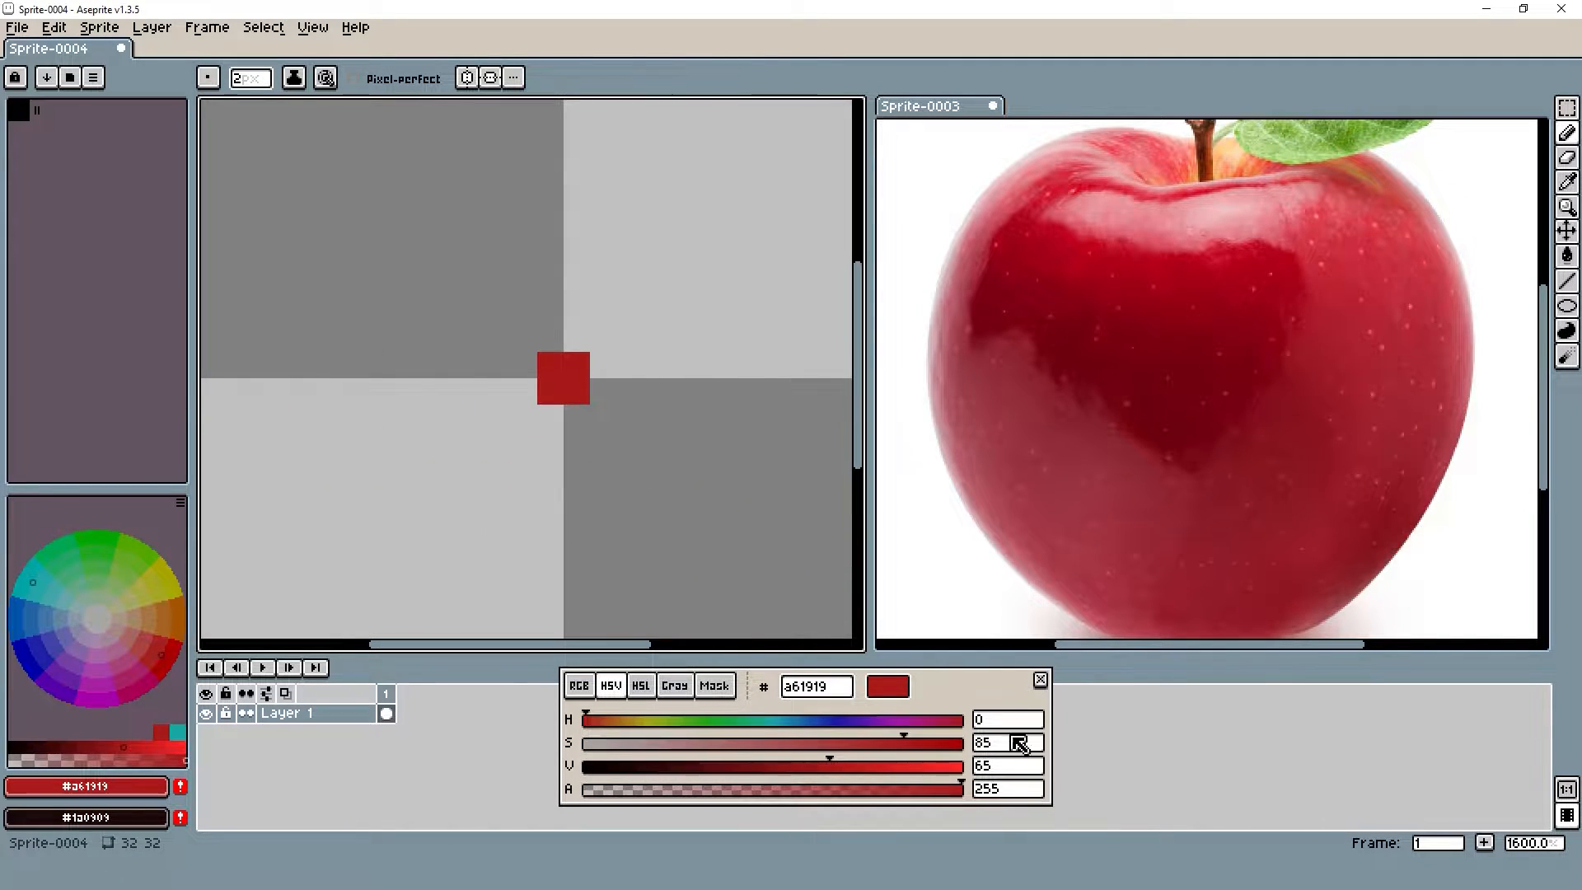
pyautogui.moveTo(595, 723); pyautogui.dragTo(582, 721)
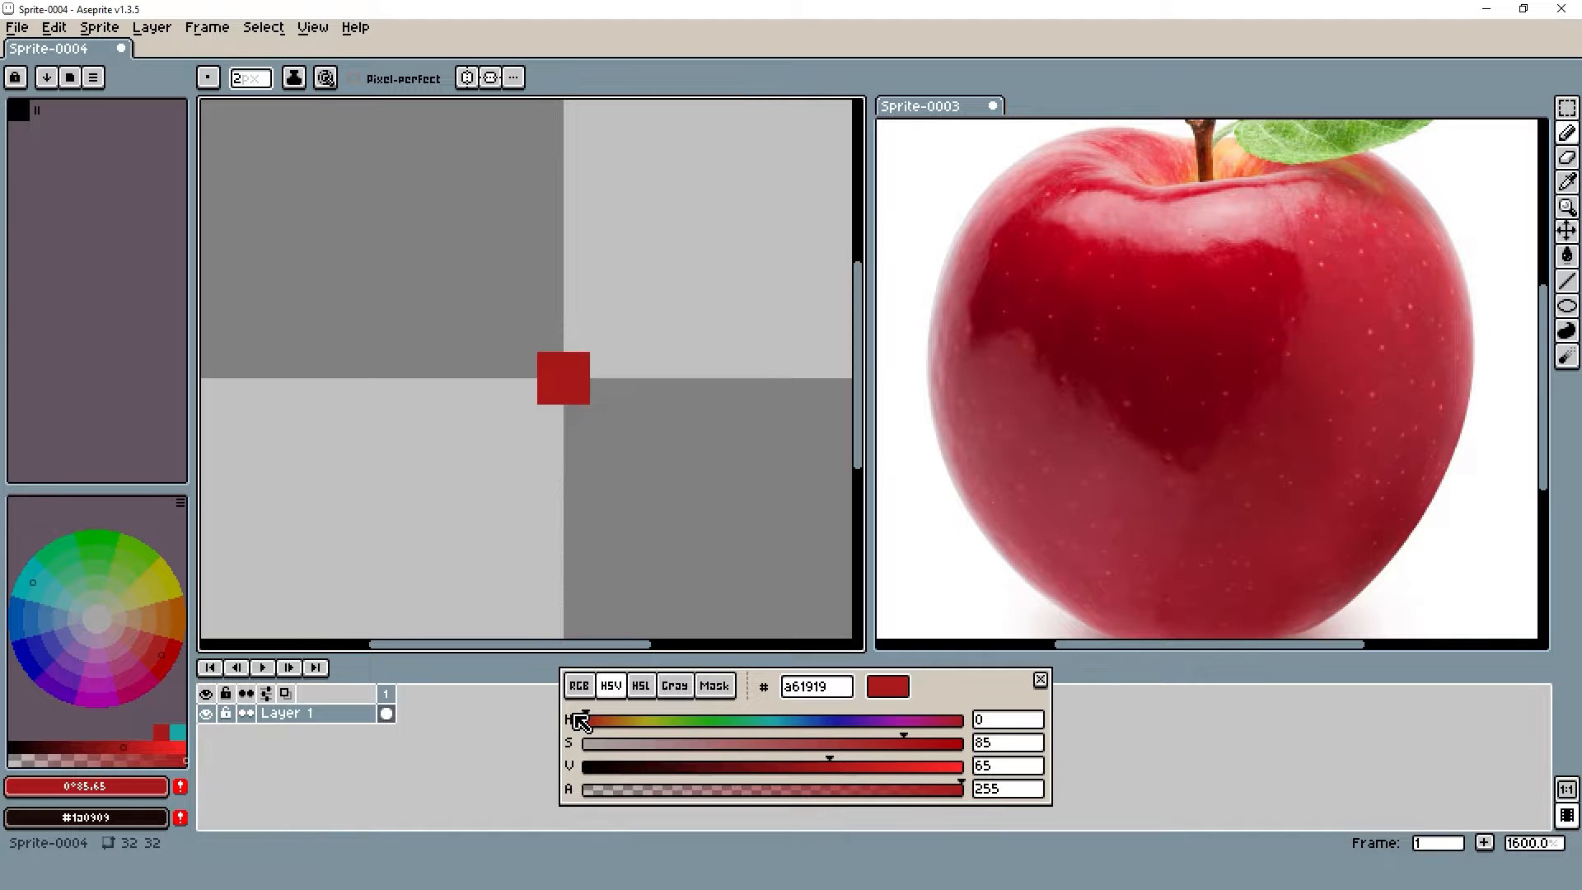
pyautogui.keyDown('alt'); pyautogui.click(567, 375); pyautogui.keyUp('alt')
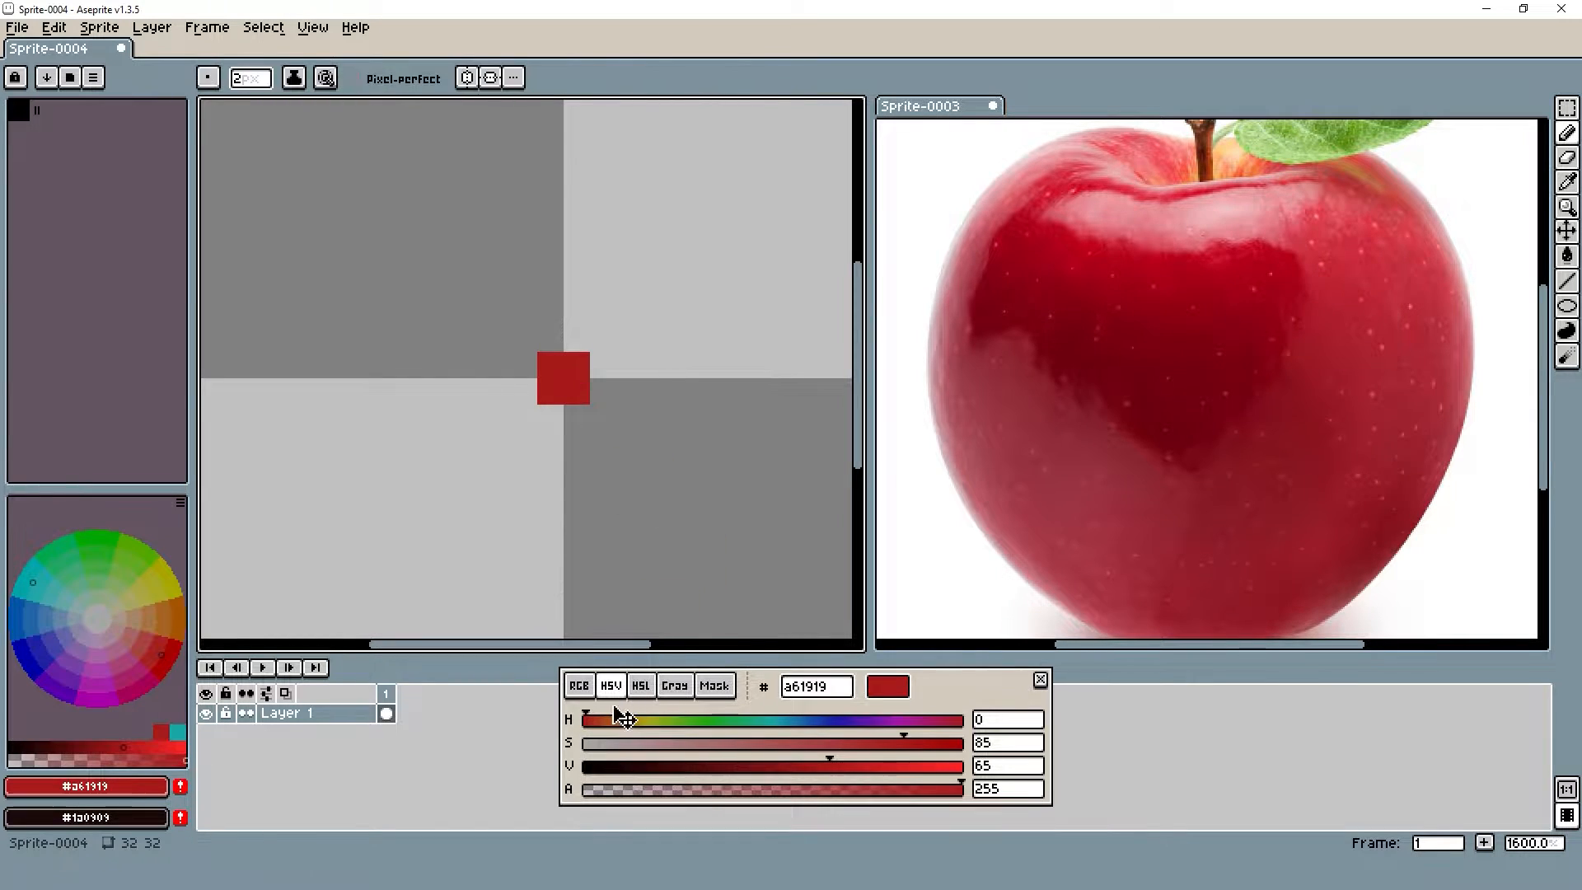
pyautogui.moveTo(587, 719); pyautogui.dragTo(610, 718)
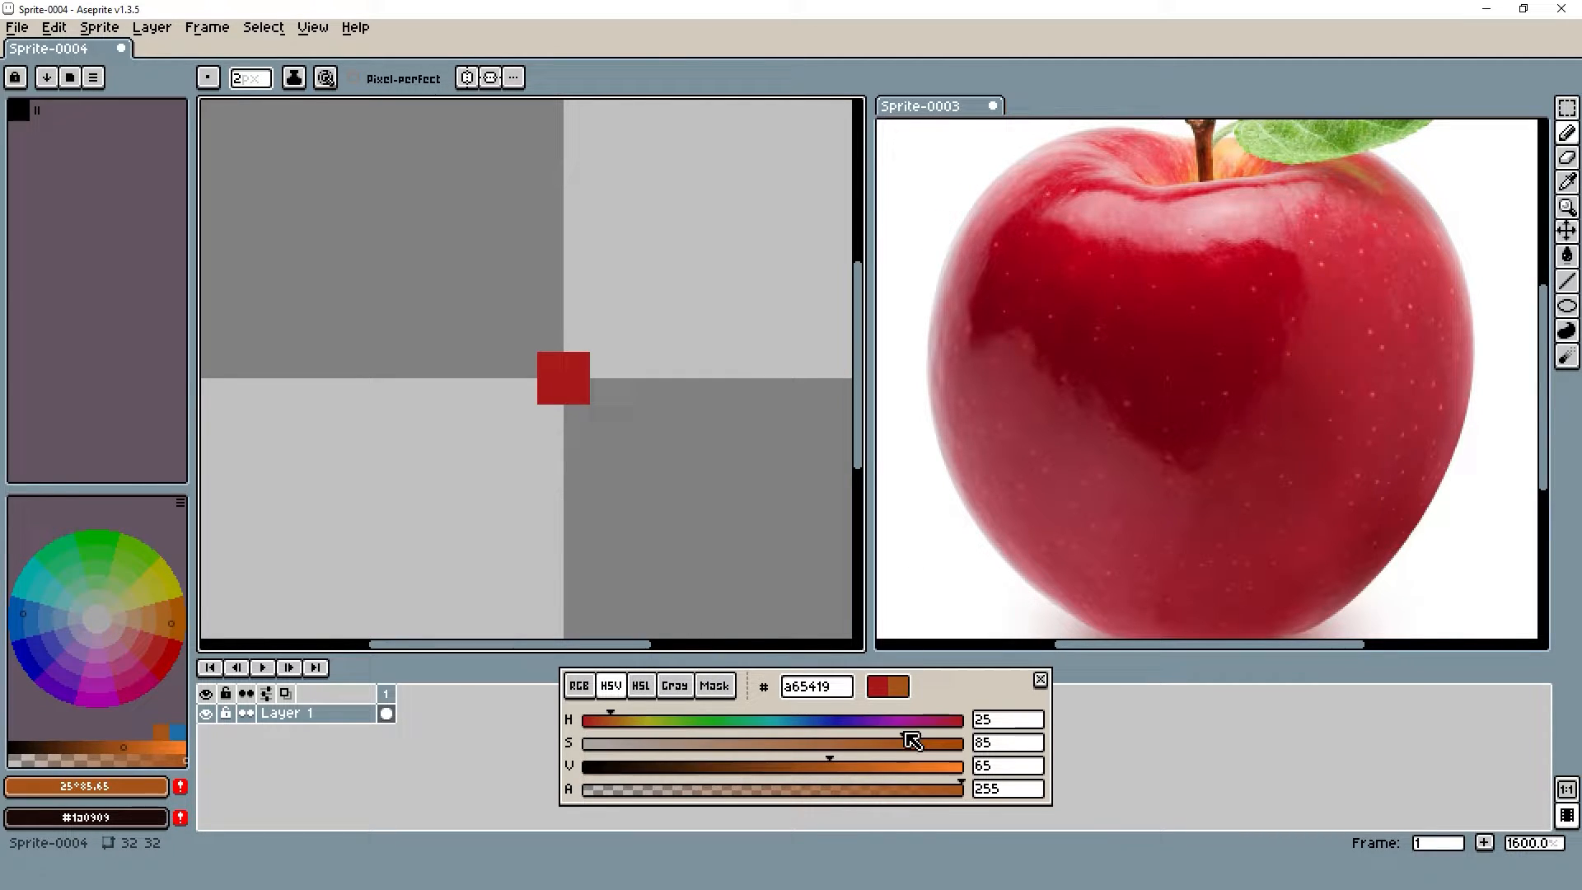
pyautogui.moveTo(904, 742); pyautogui.dragTo(875, 767)
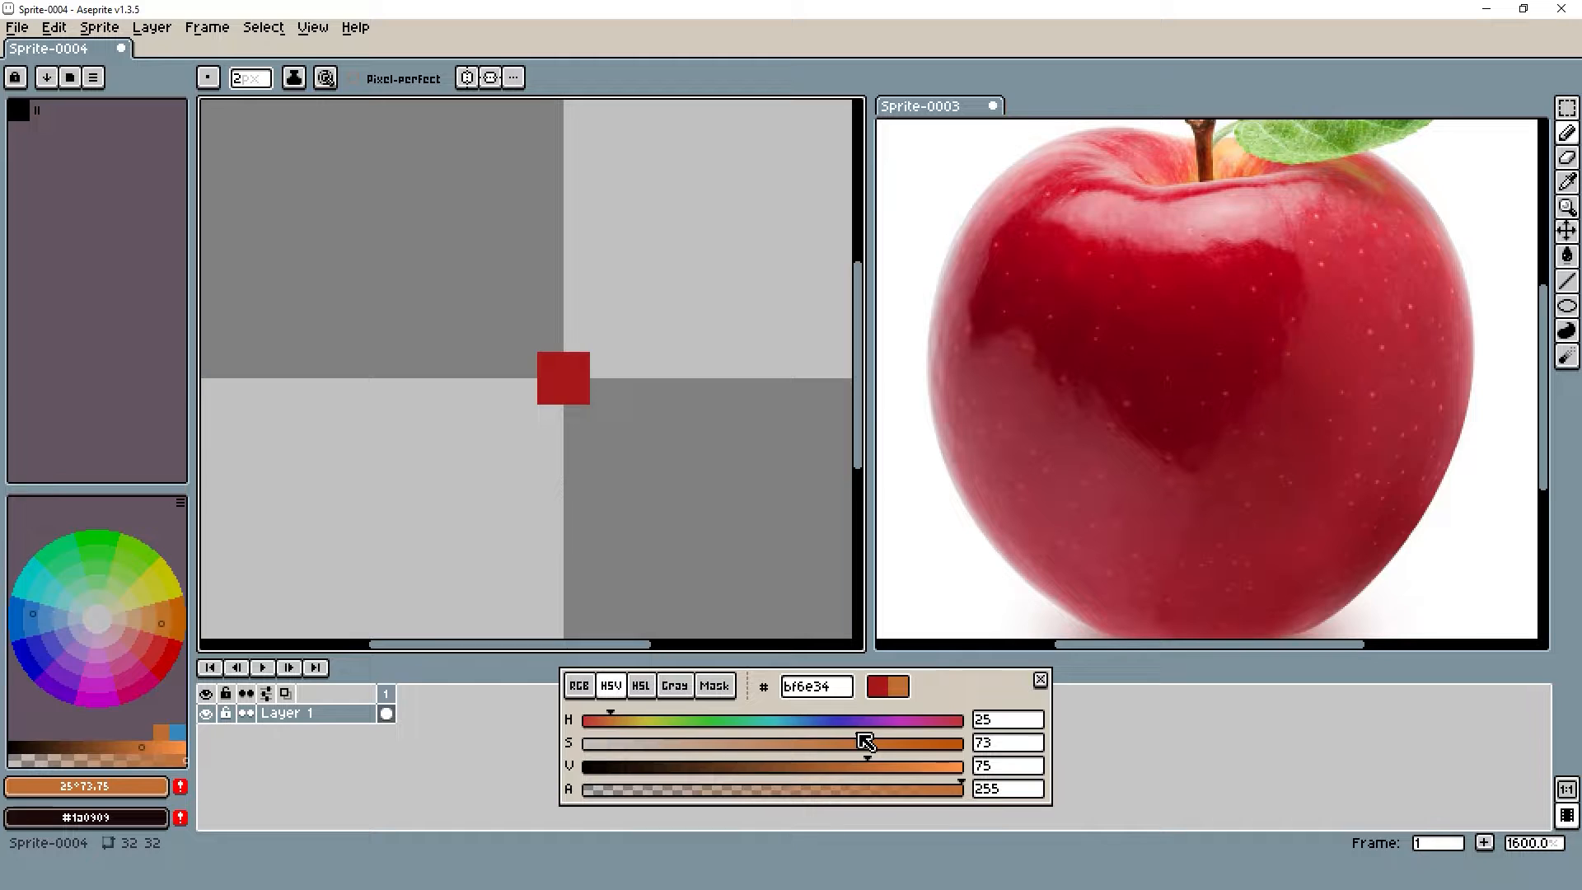
pyautogui.moveTo(870, 743); pyautogui.dragTo(856, 743)
pyautogui.click(529, 396)
# Brighten the orange to value 81 and repaint its swatch beside the red one
pyautogui.scroll(-5, 577, 387)
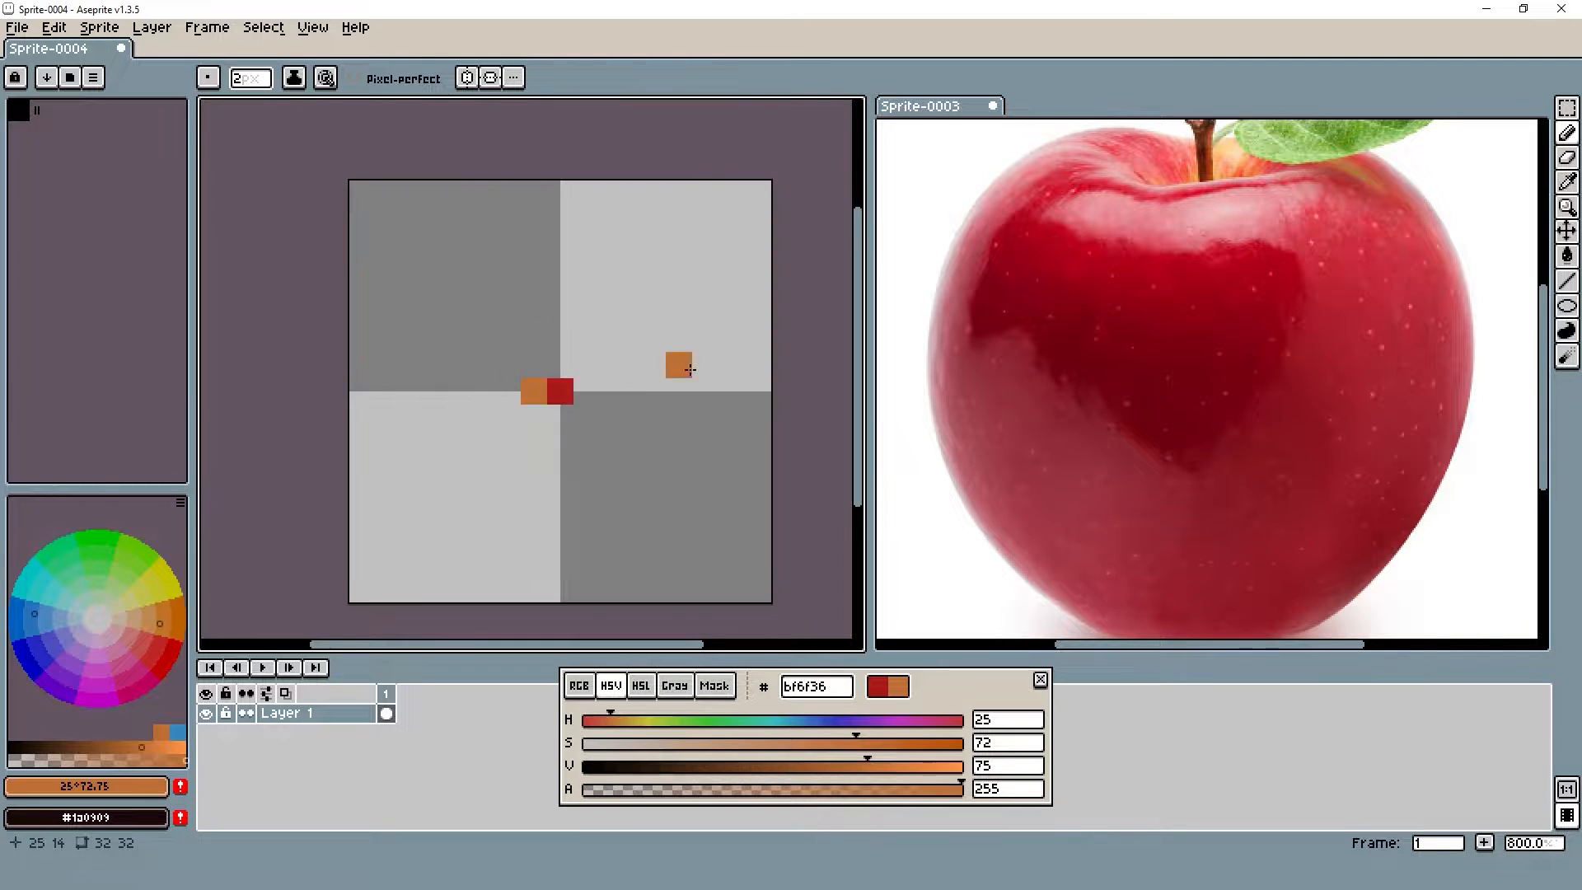
pyautogui.scroll(4, 647, 395)
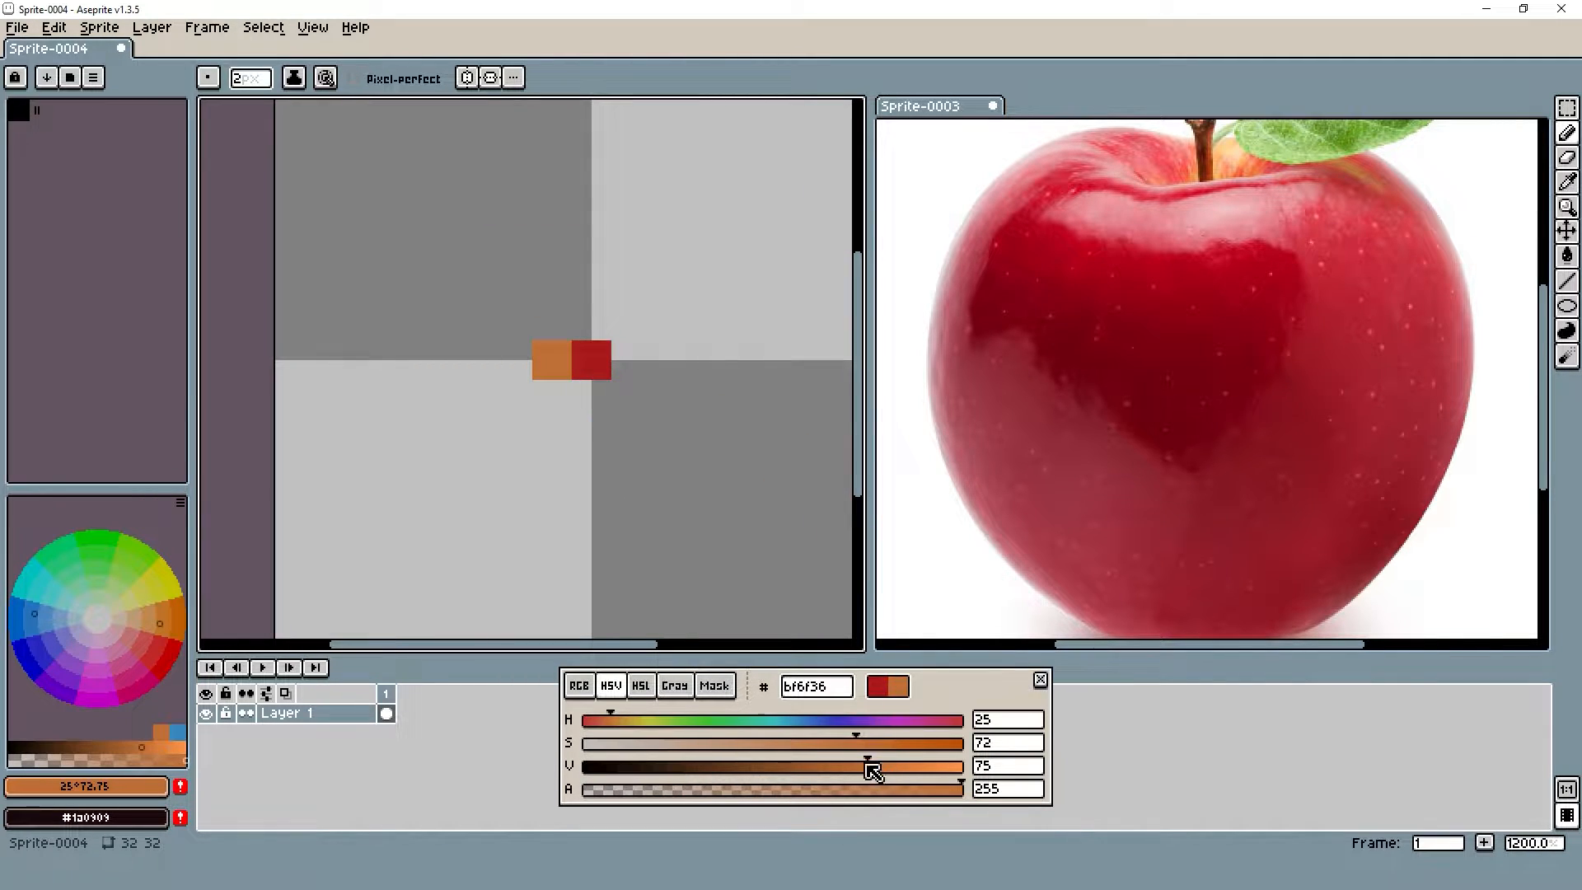
pyautogui.moveTo(867, 766); pyautogui.dragTo(889, 766)
pyautogui.scroll(-4, 559, 369)
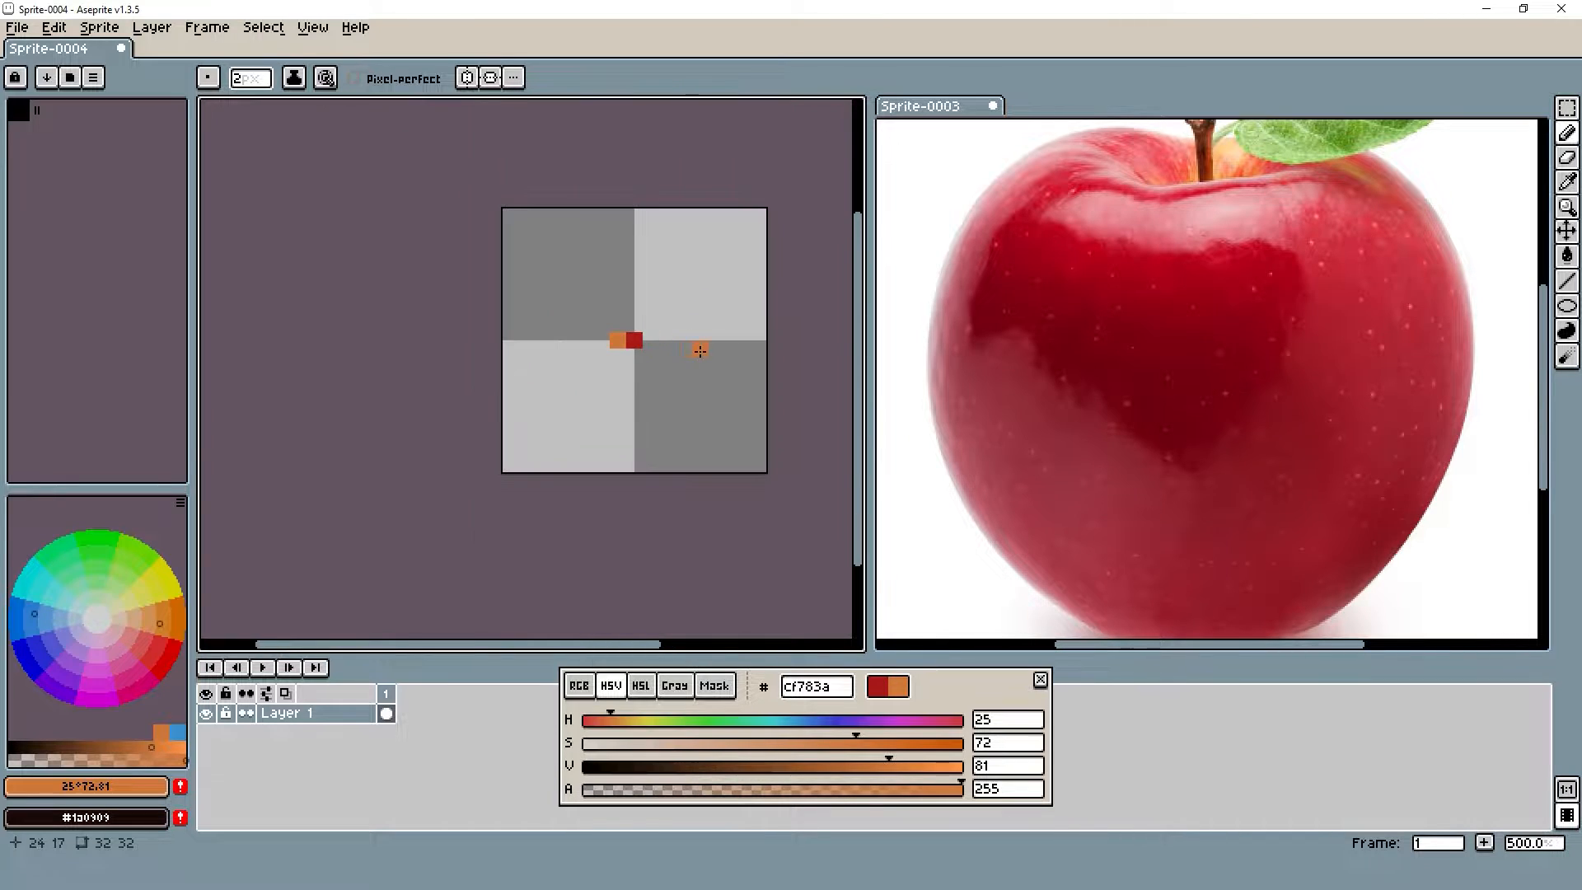
# Mix a magenta shadow from the red swatch with hue 330, saturation 93 and value 50, and place it directly right of the red
pyautogui.scroll(5, 696, 353)
pyautogui.keyDown('alt'); pyautogui.click(629, 358); pyautogui.keyUp('alt')
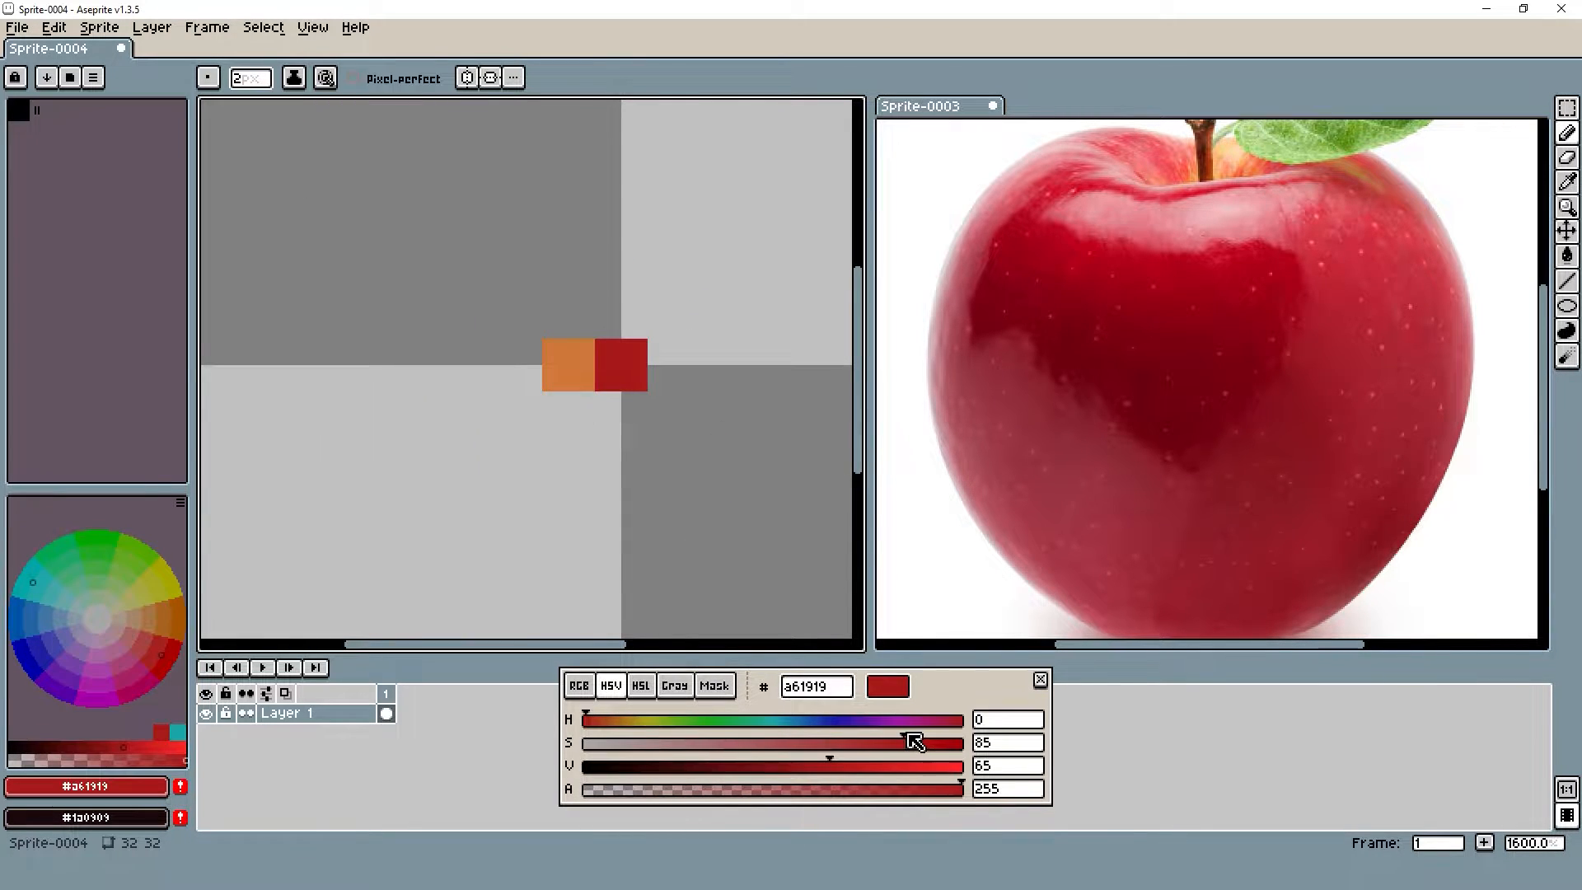
pyautogui.click(954, 723)
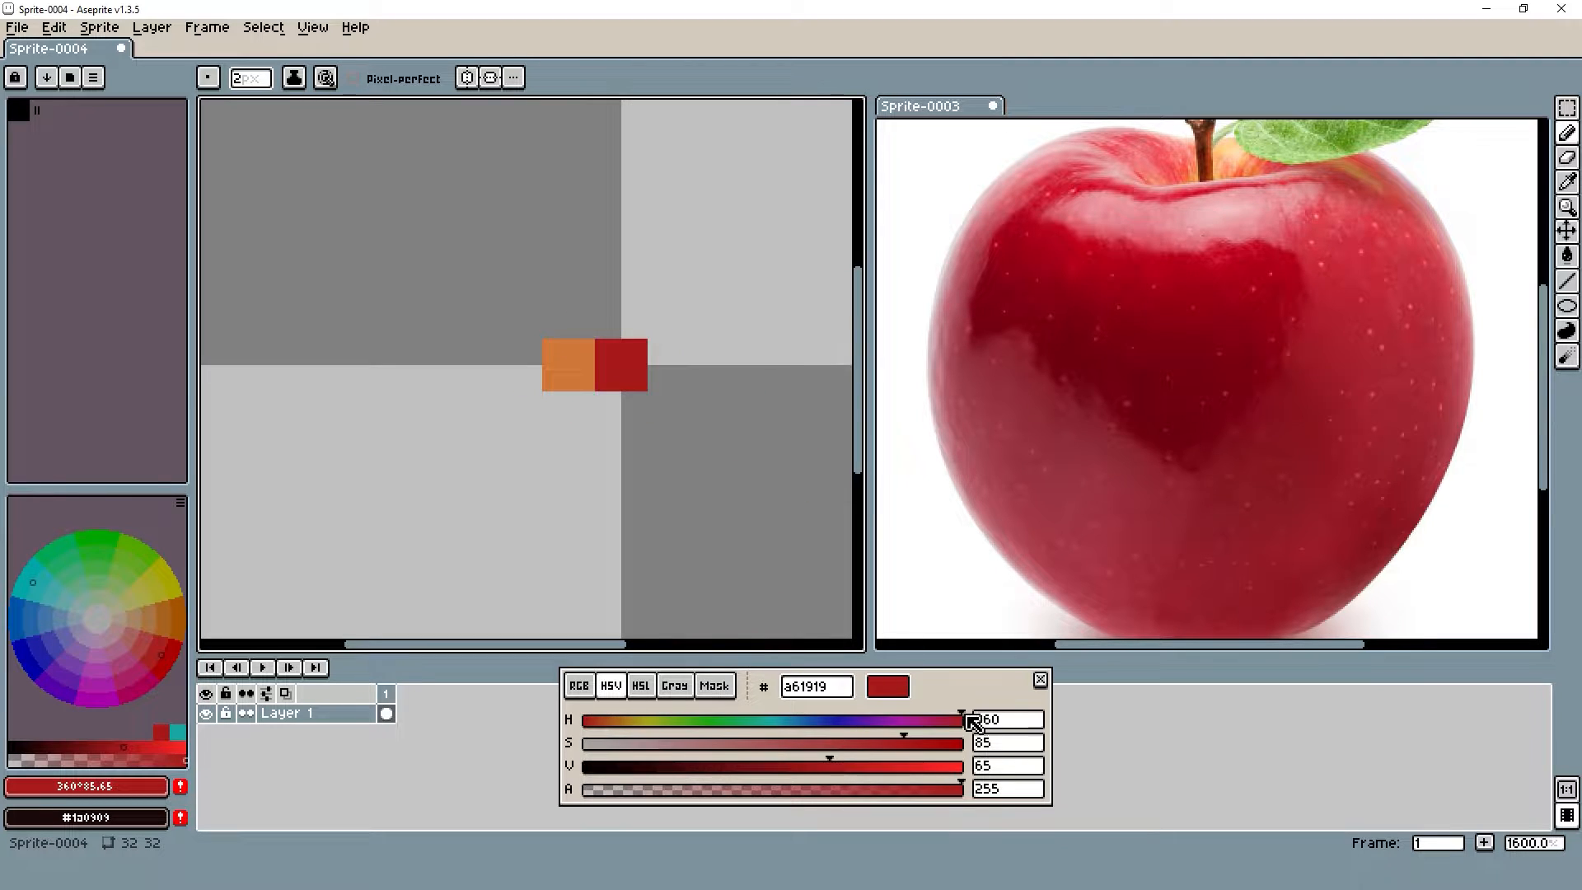
pyautogui.moveTo(973, 722); pyautogui.dragTo(915, 725)
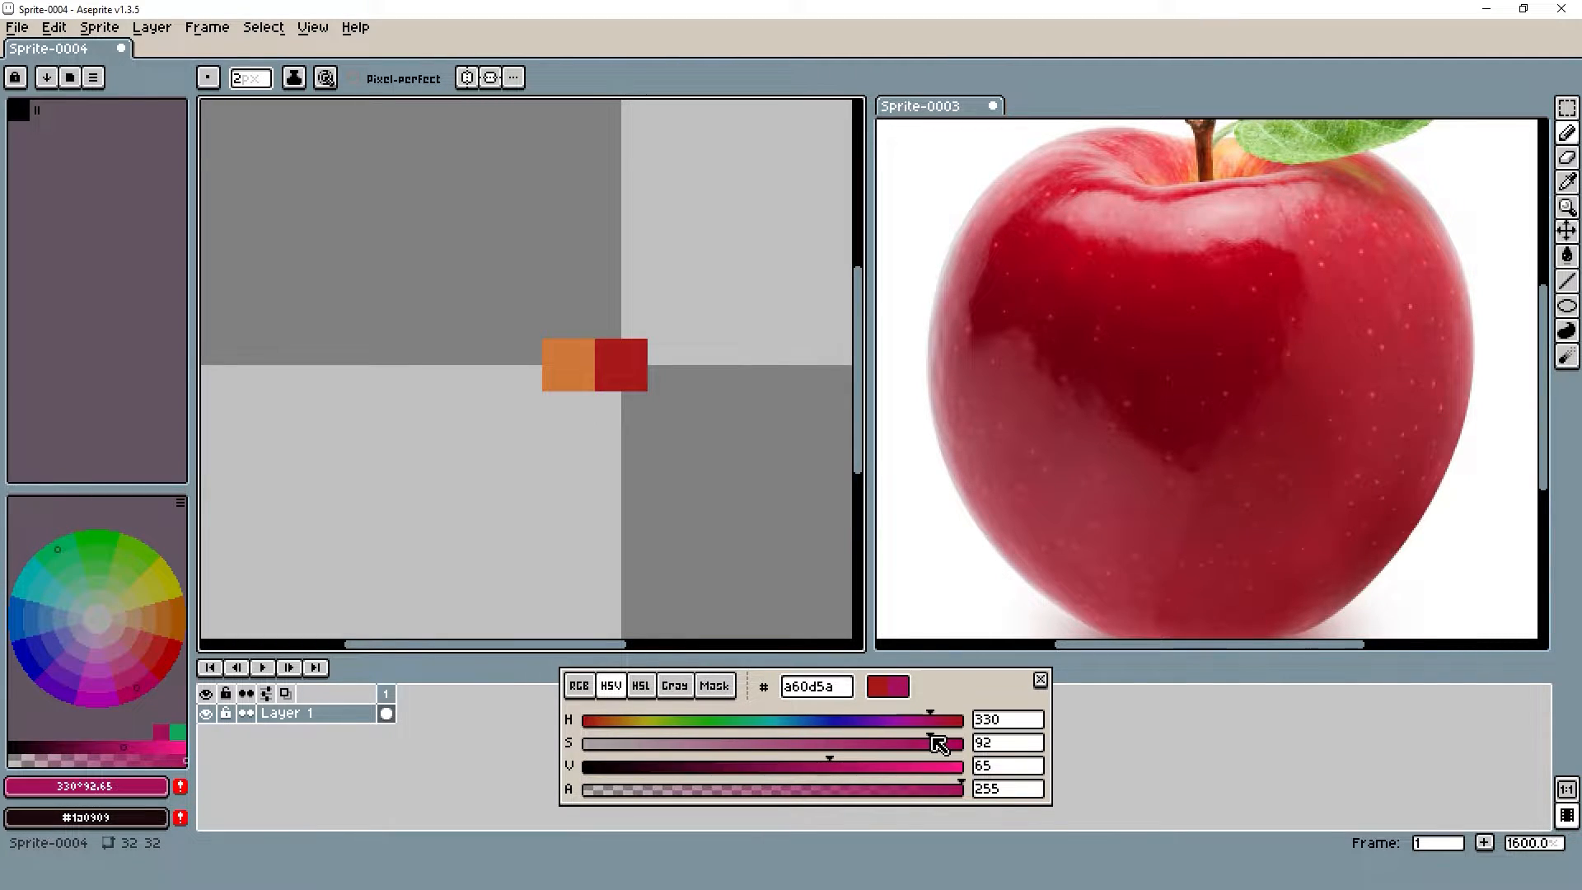
pyautogui.moveTo(889, 769); pyautogui.dragTo(775, 768)
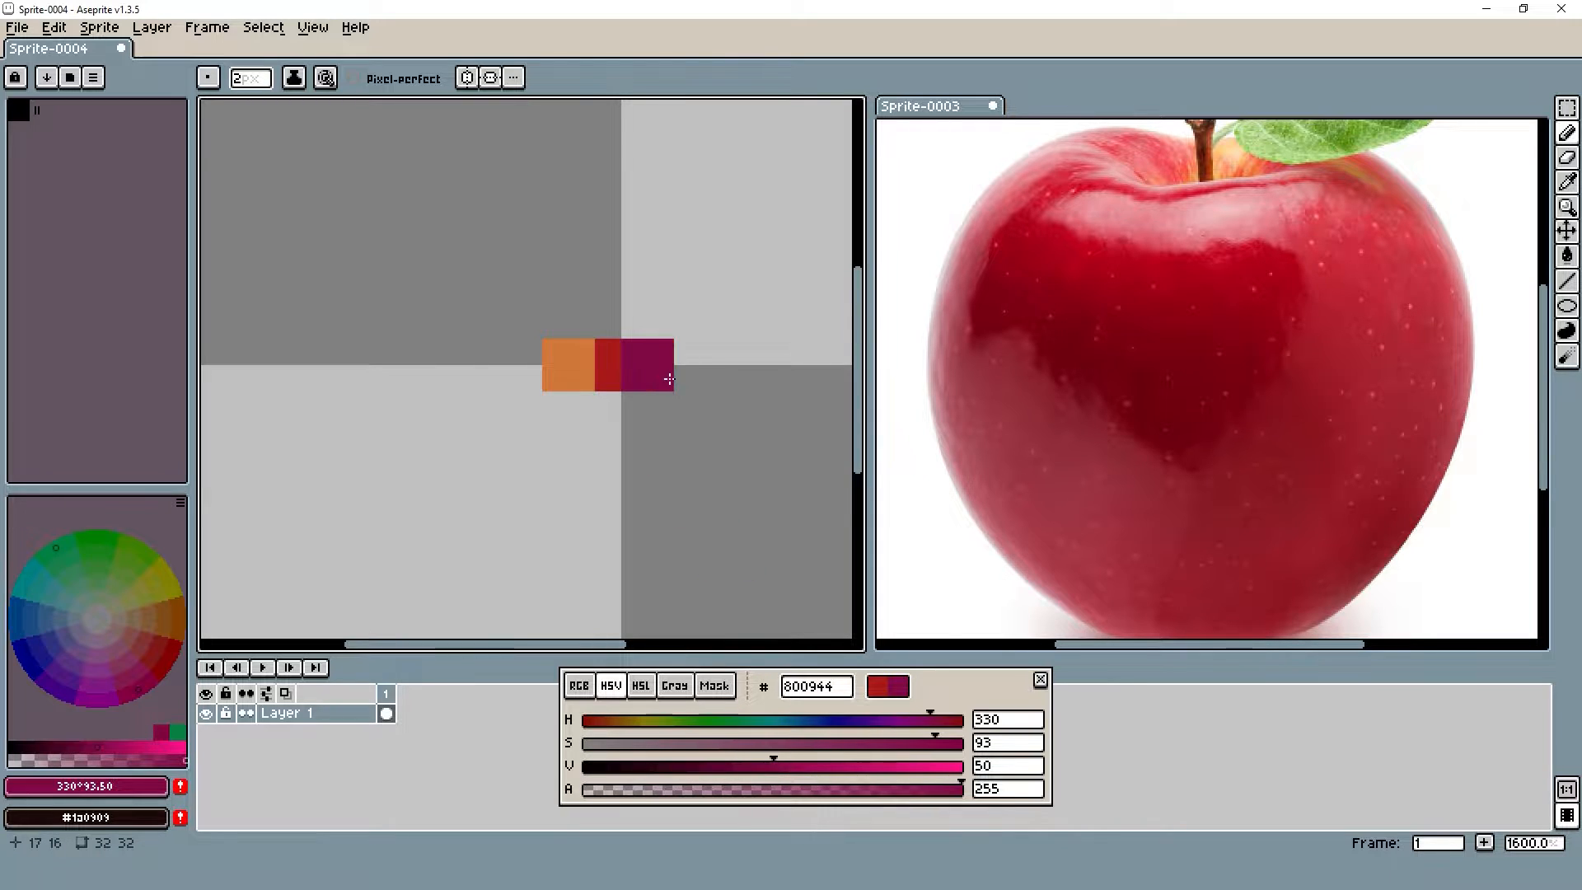
pyautogui.moveTo(689, 377); pyautogui.dragTo(691, 402)
pyautogui.scroll(-4, 691, 402)
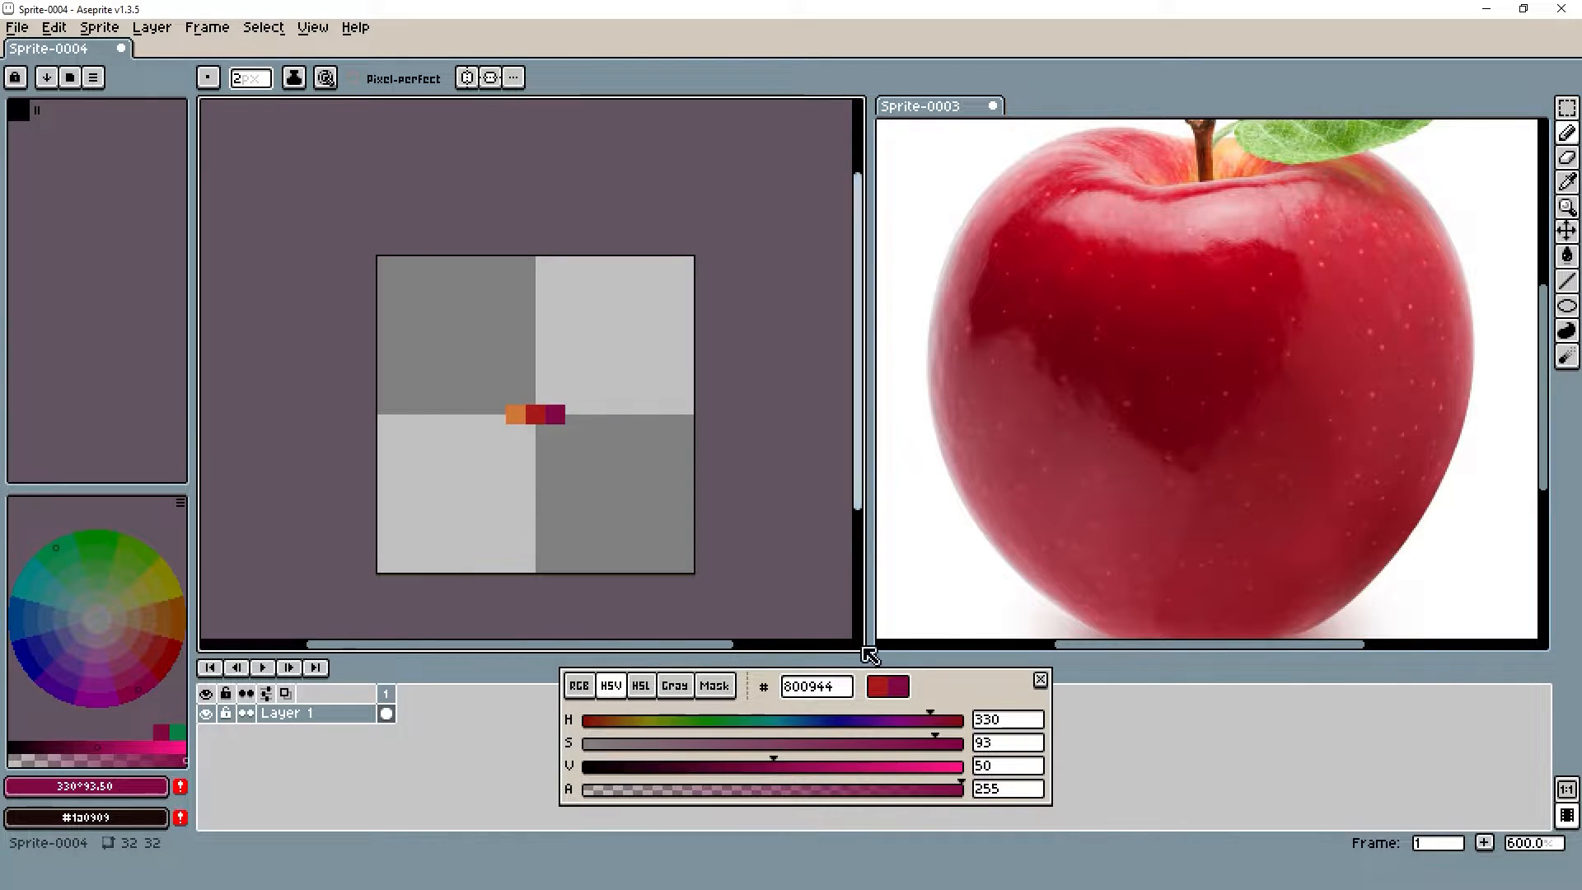
# Mix a dark purple from the magenta swatch with hue 313, saturation 96 and value 31, and place it directly right of the magenta
pyautogui.press('i')
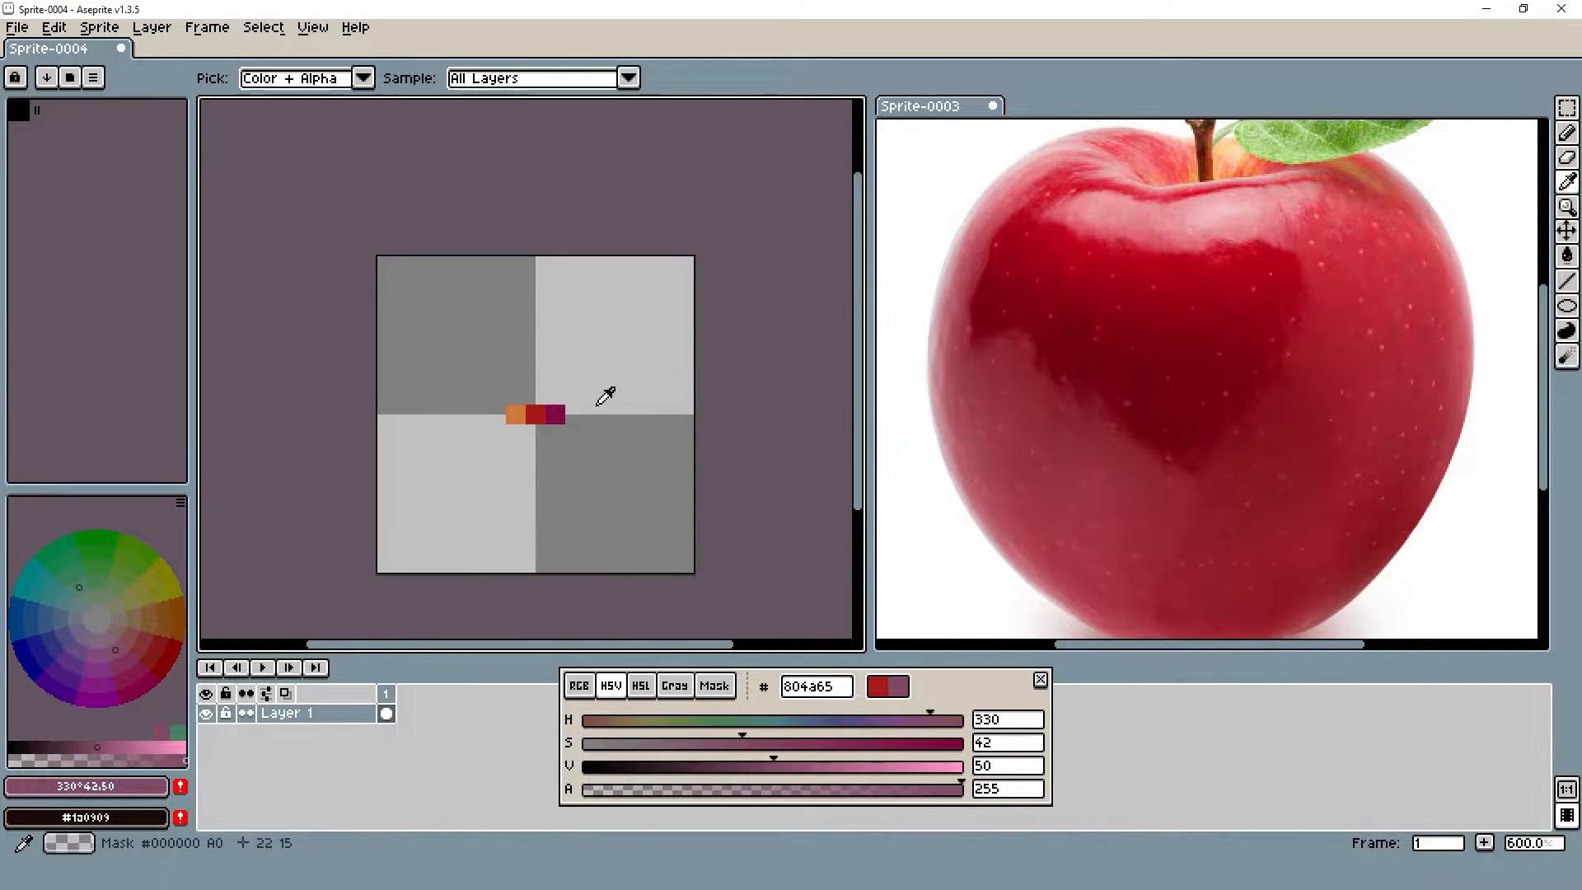
pyautogui.click(560, 410)
pyautogui.moveTo(784, 762); pyautogui.dragTo(760, 758)
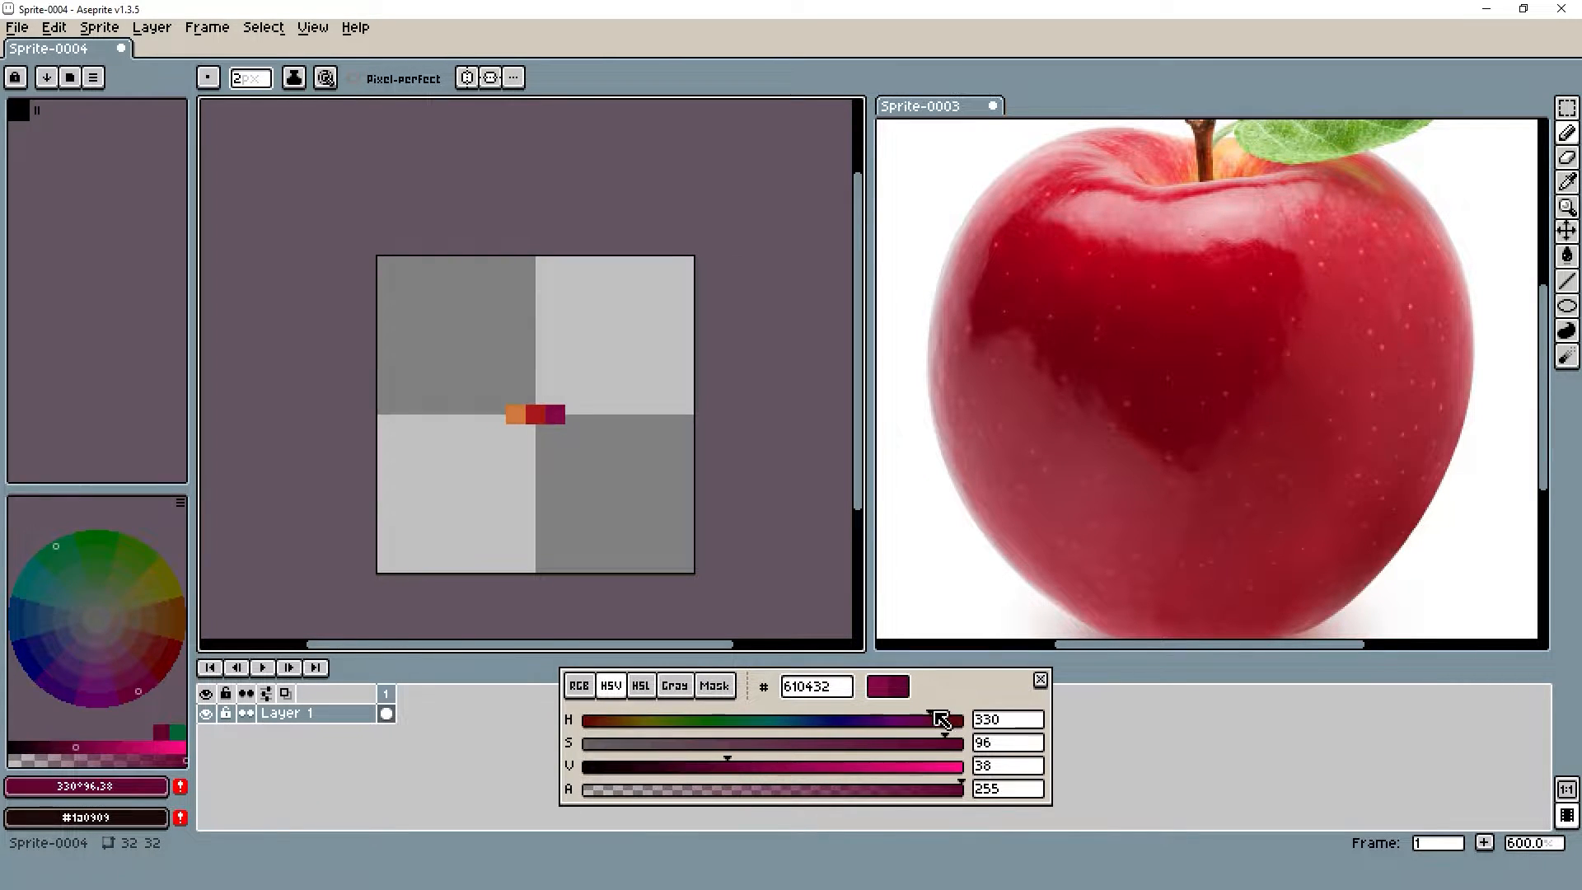
pyautogui.moveTo(732, 763); pyautogui.dragTo(702, 762)
pyautogui.moveTo(932, 720); pyautogui.dragTo(918, 725)
pyautogui.click(582, 423)
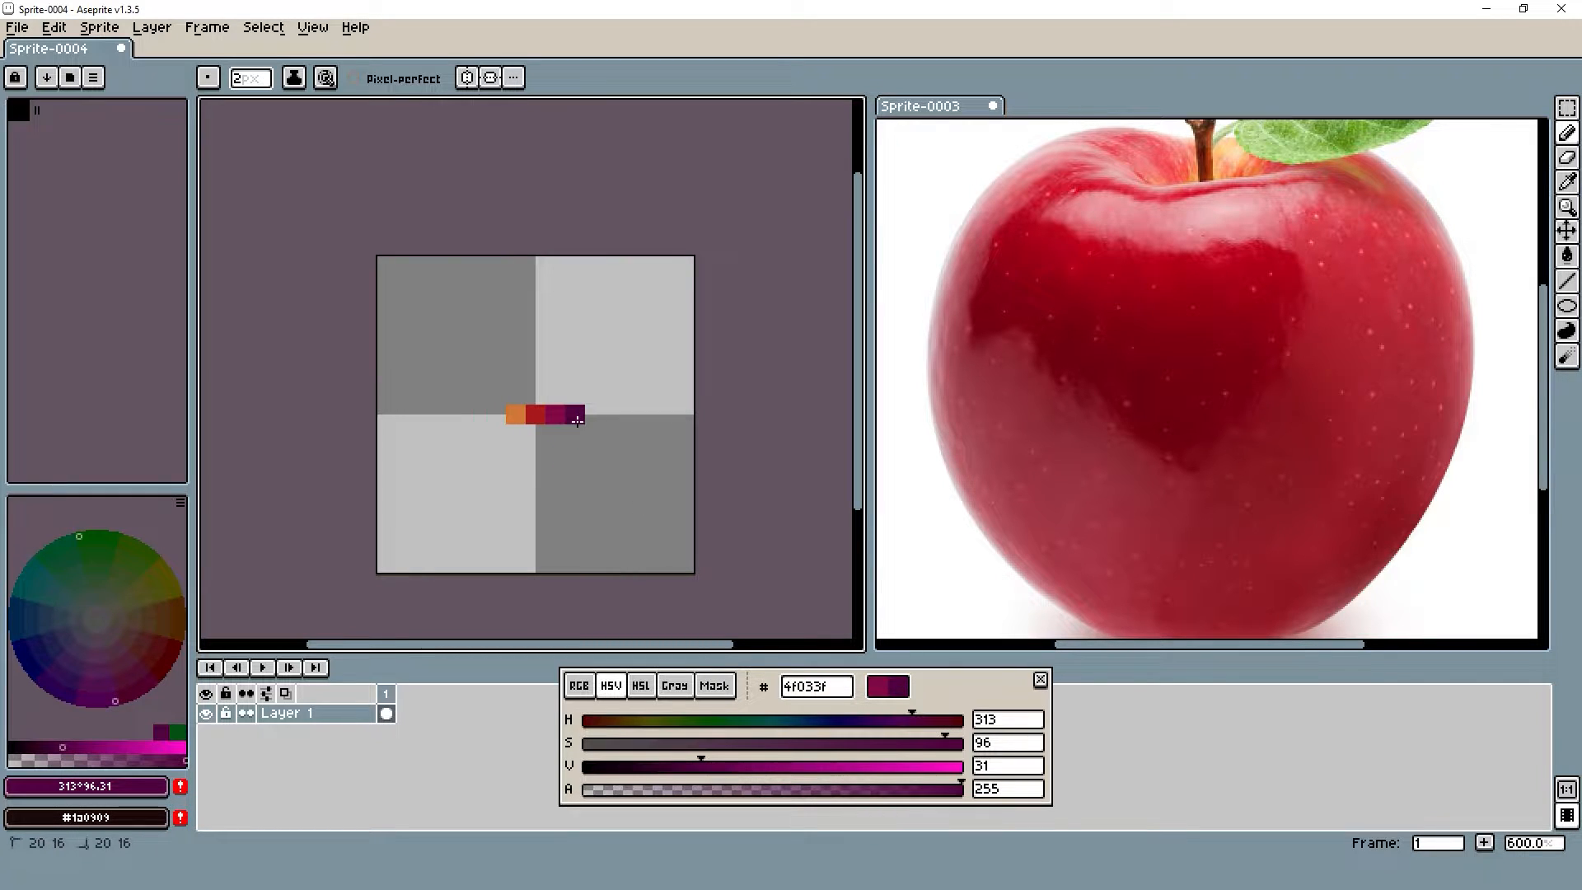
# Mix a light yellow from the orange swatch with hue 39, saturation 51 and value 93, and place it directly left of the orange
pyautogui.scroll(3, 526, 414)
pyautogui.keyDown('alt'); pyautogui.click(506, 412); pyautogui.keyUp('alt')
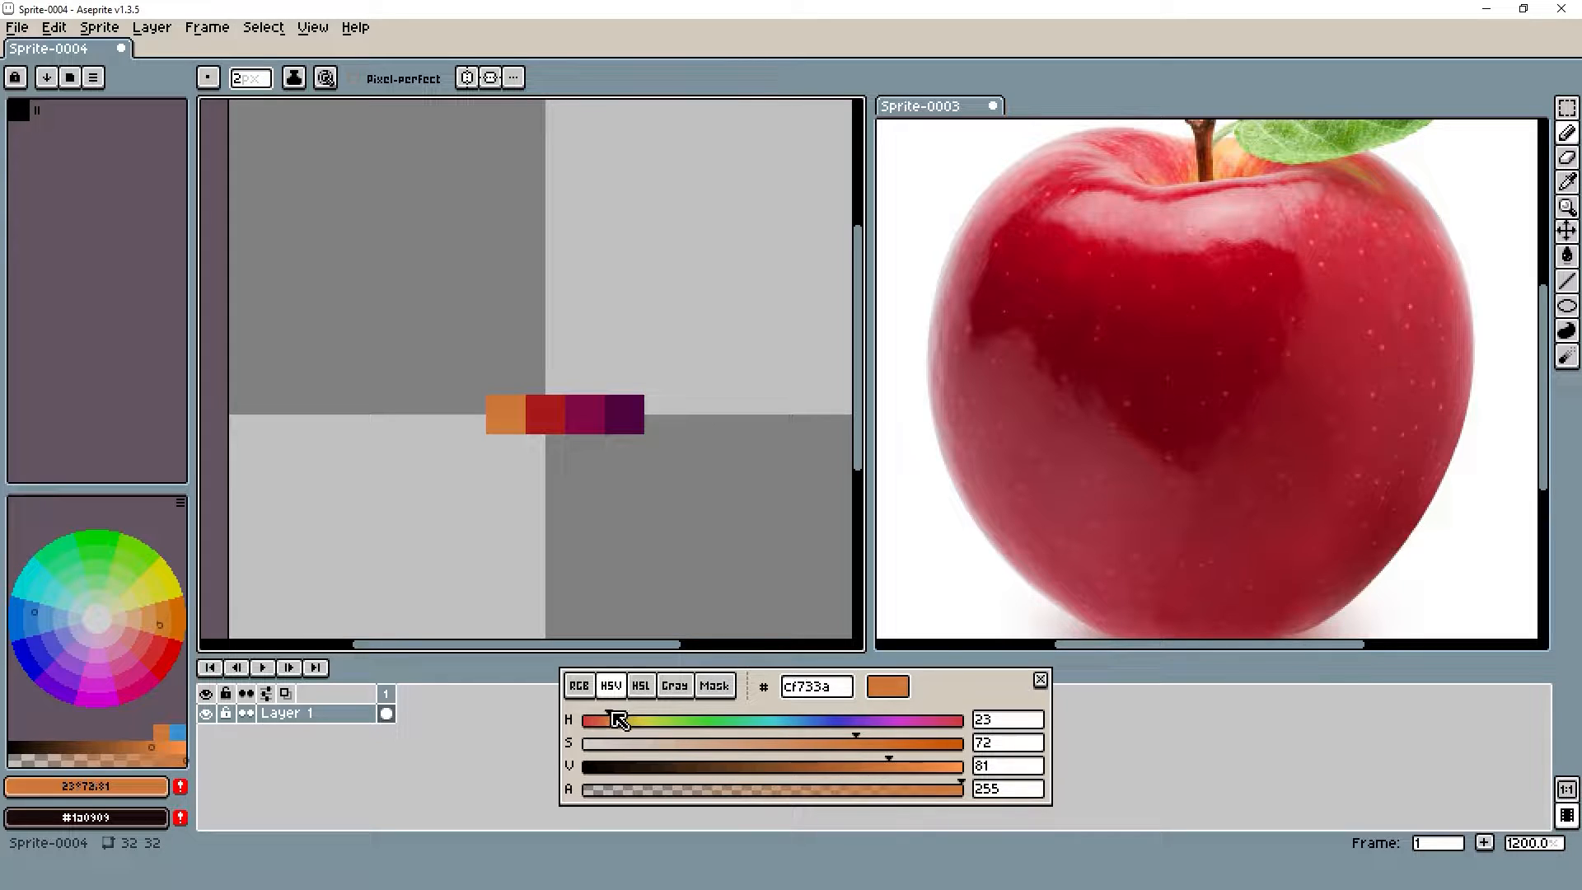
pyautogui.moveTo(620, 721); pyautogui.dragTo(636, 725)
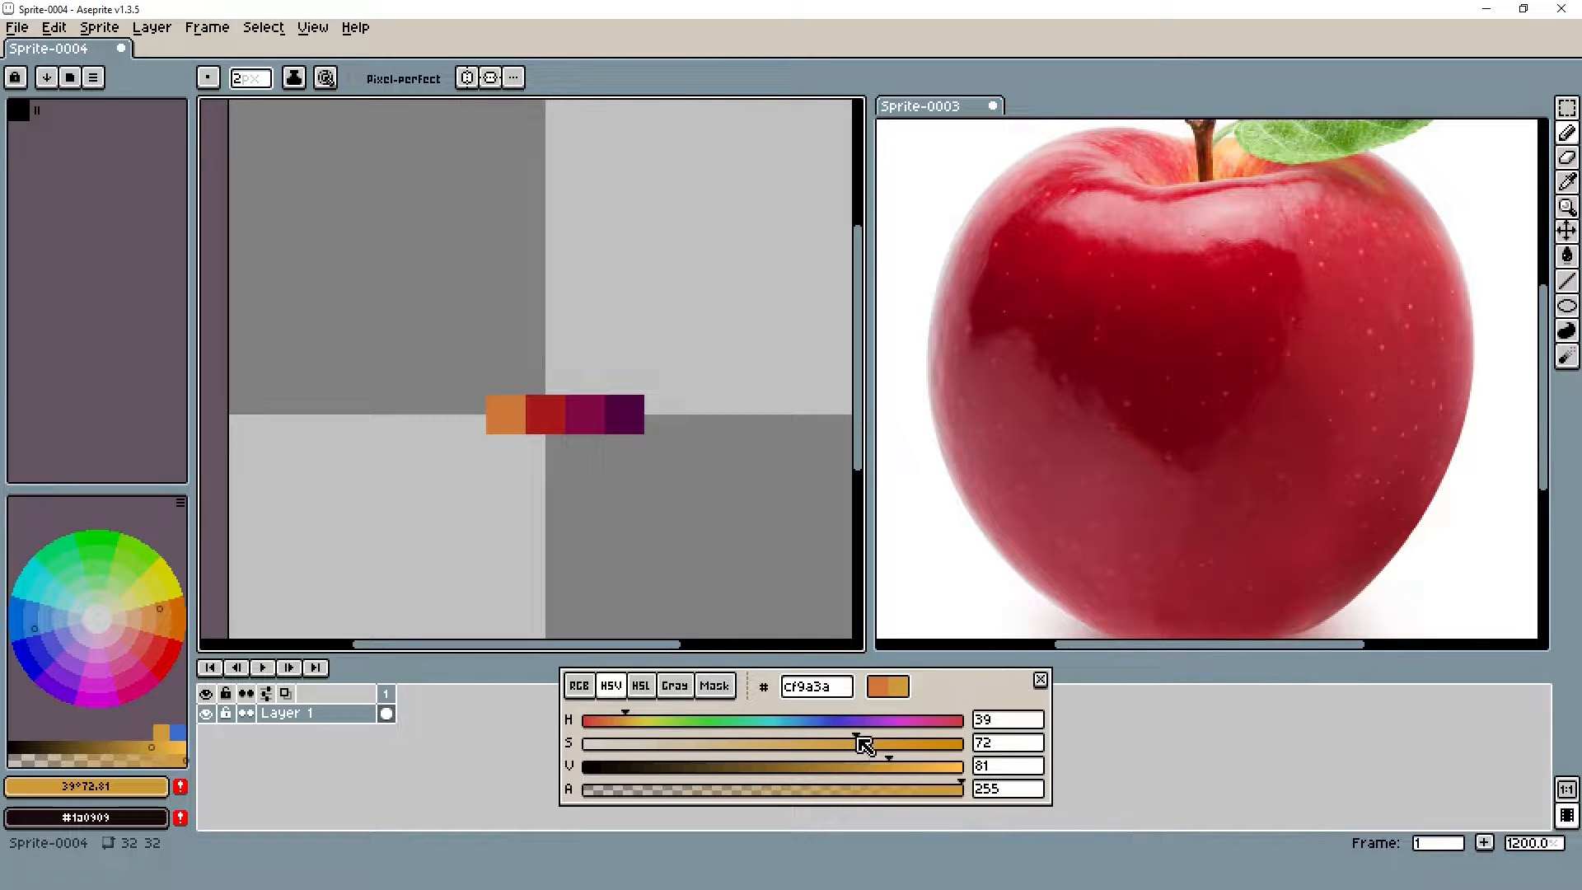
pyautogui.moveTo(861, 744); pyautogui.dragTo(804, 744)
pyautogui.click(906, 766)
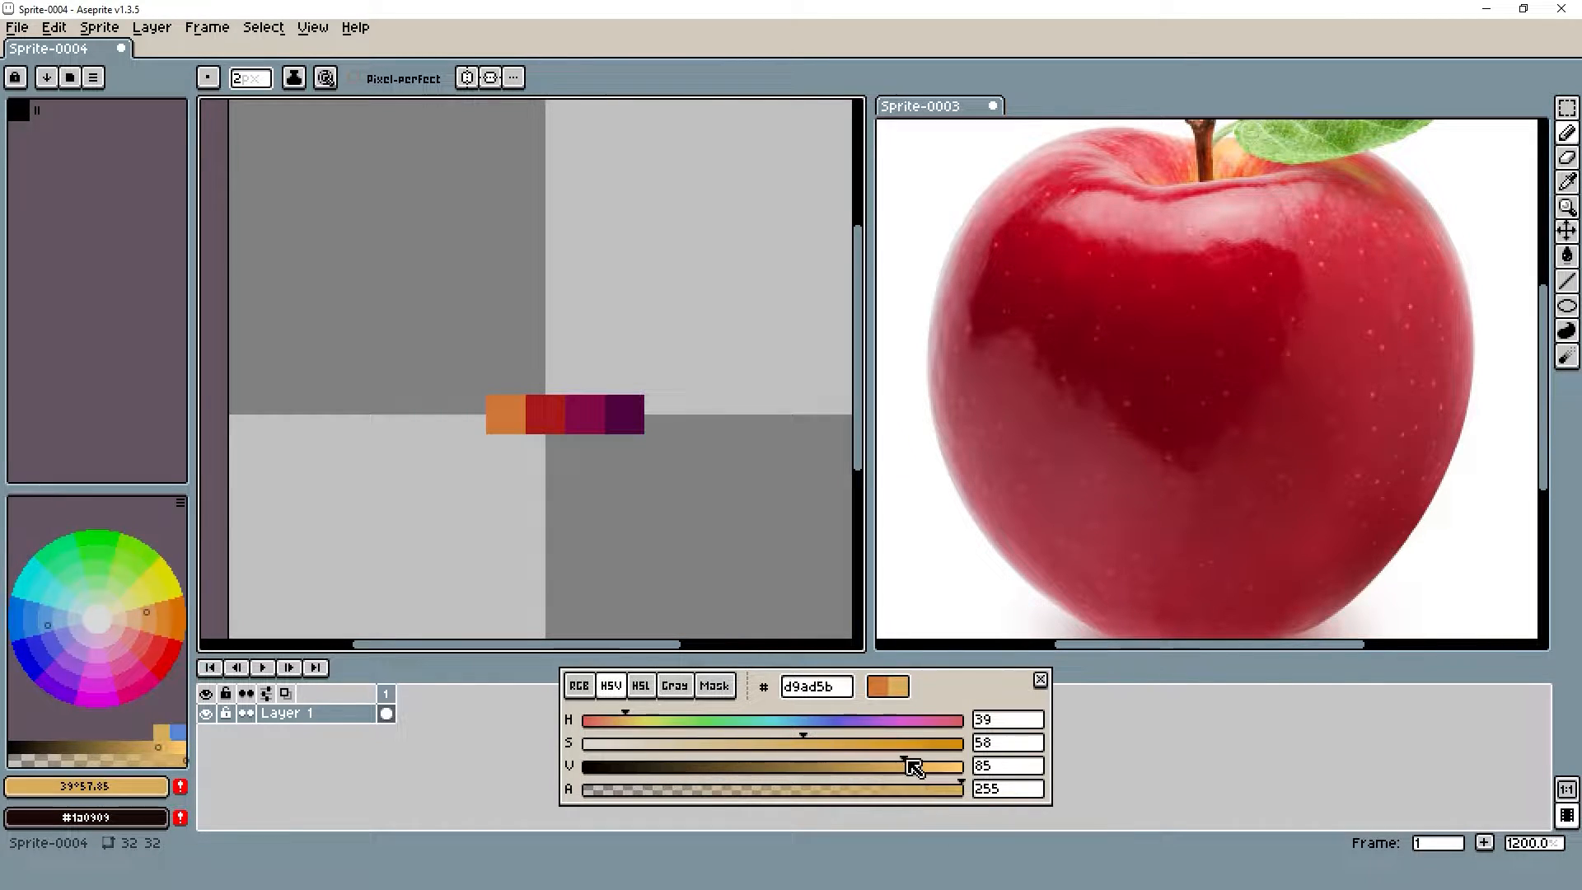
pyautogui.moveTo(913, 767); pyautogui.dragTo(940, 770)
pyautogui.moveTo(816, 744); pyautogui.dragTo(779, 743)
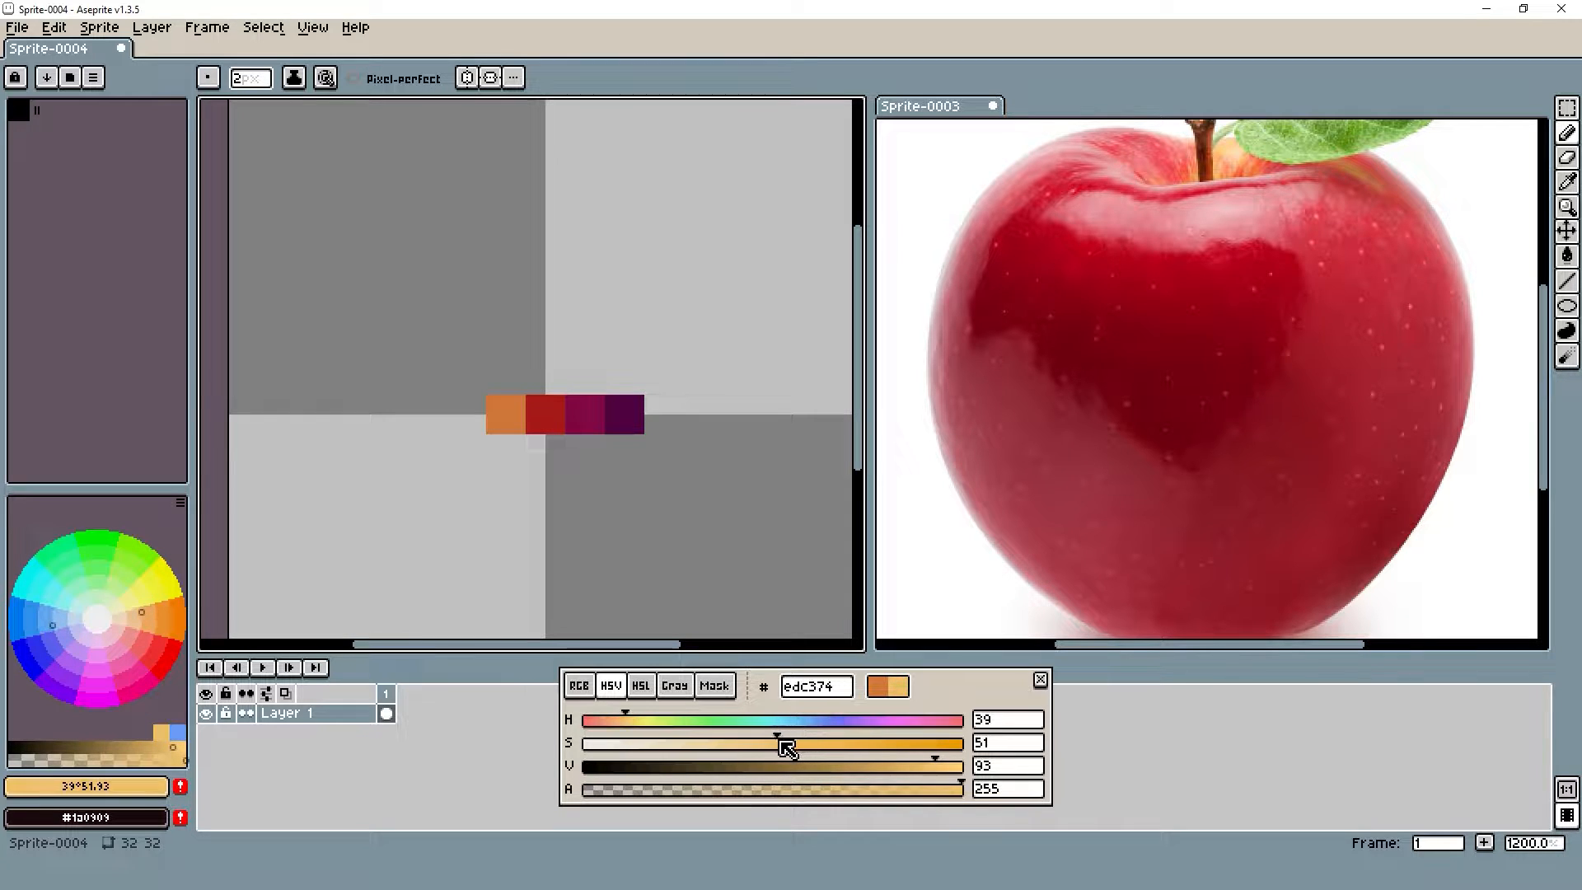
pyautogui.click(466, 414)
# Capture the five-color ramp as a custom brush, paint a test stroke across the canvas, and undo it
pyautogui.scroll(-5, 546, 370)
pyautogui.scroll(2, 584, 423)
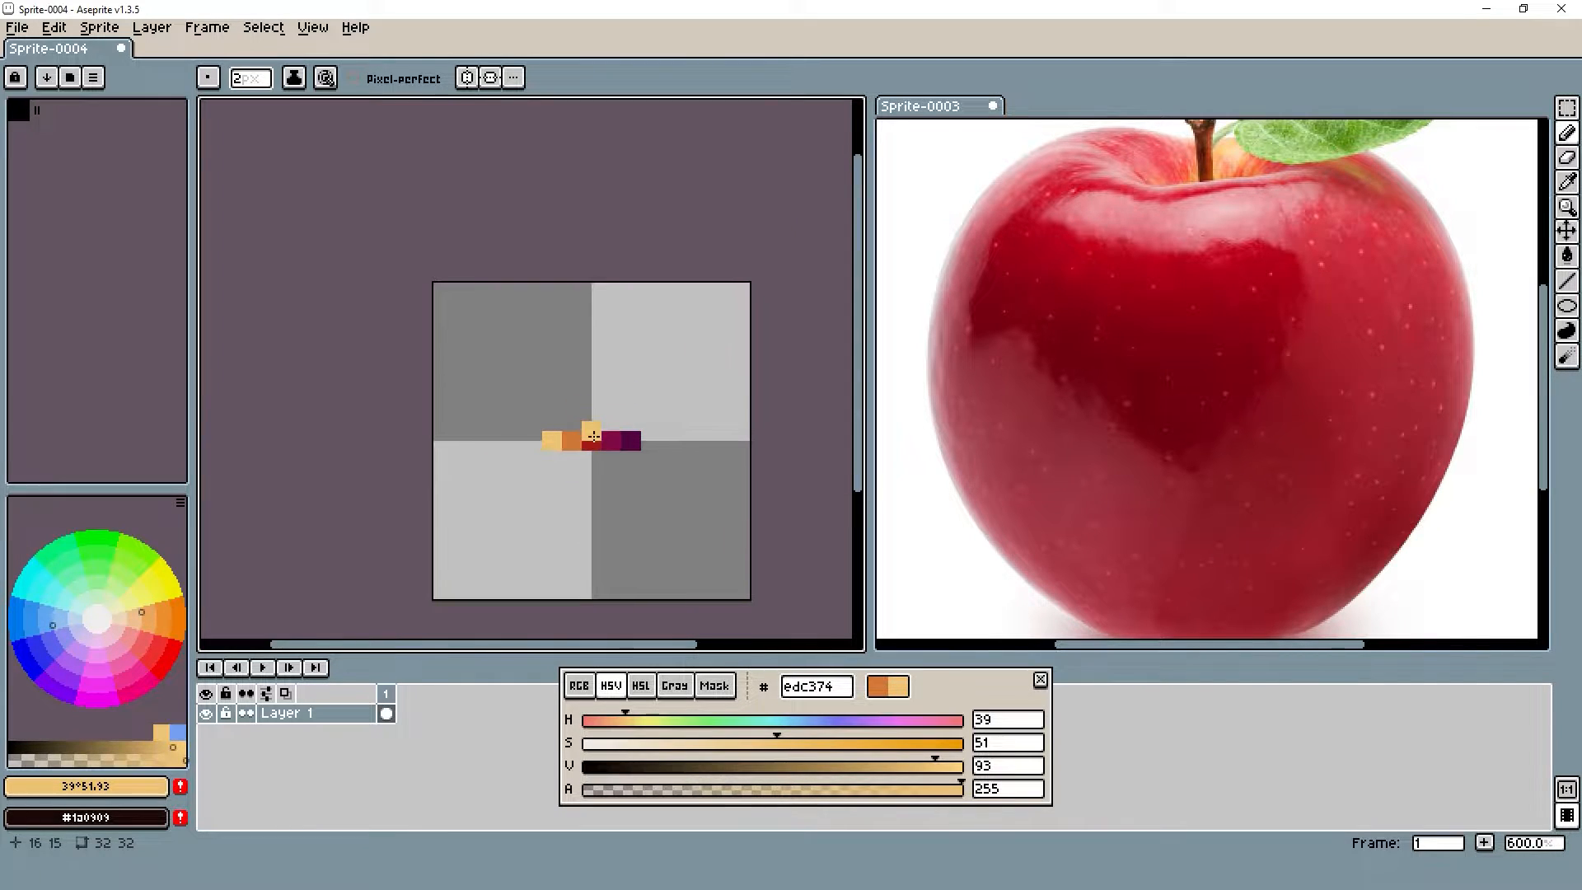
pyautogui.press('m')
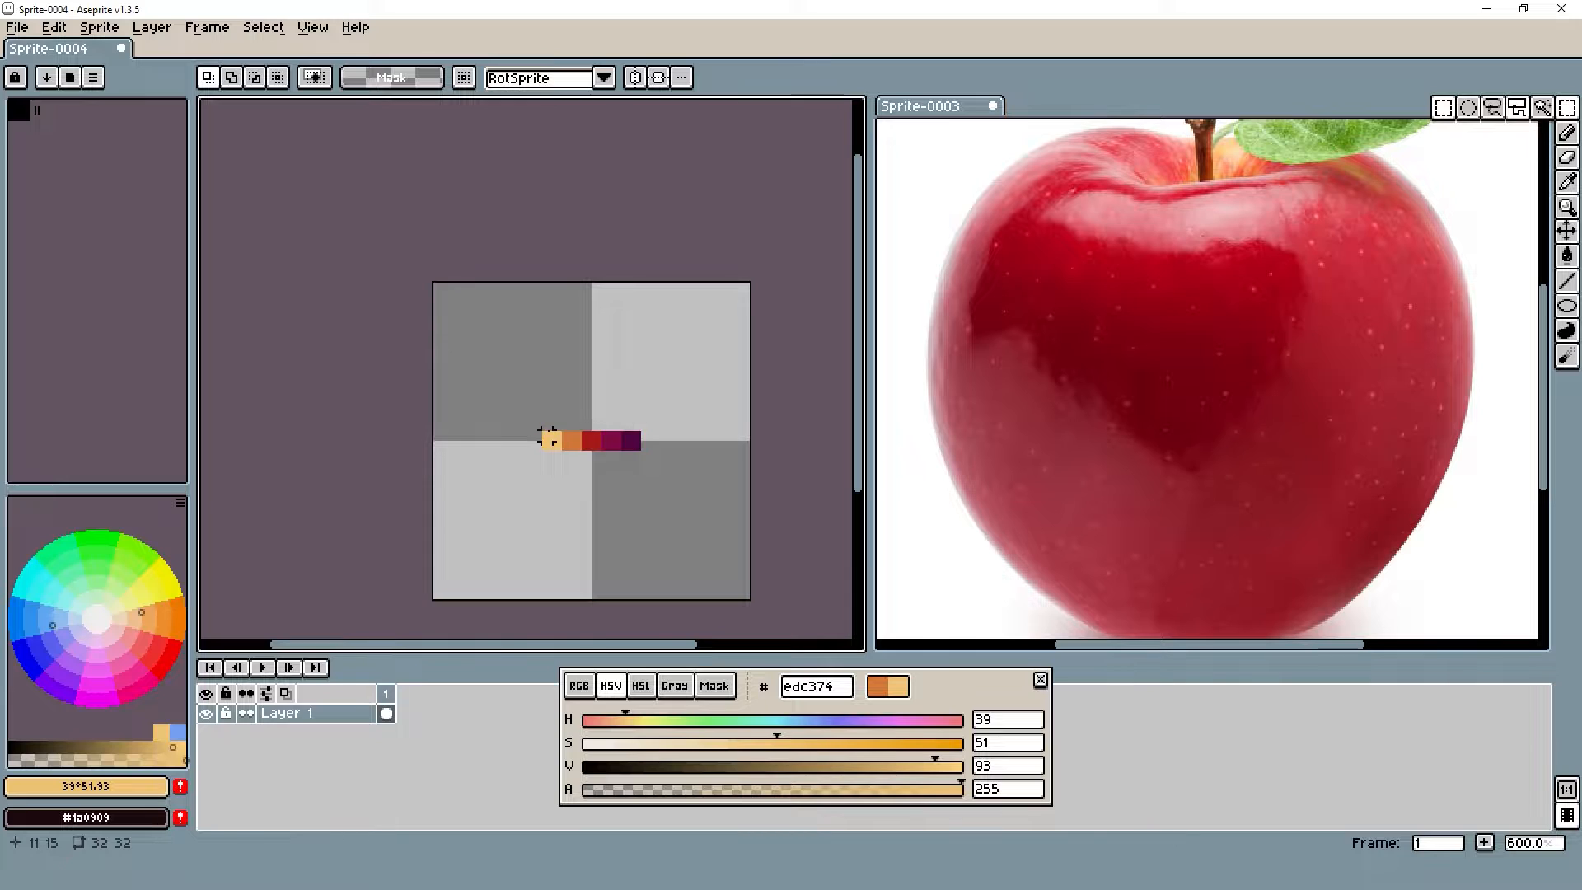
pyautogui.moveTo(546, 437); pyautogui.dragTo(635, 443)
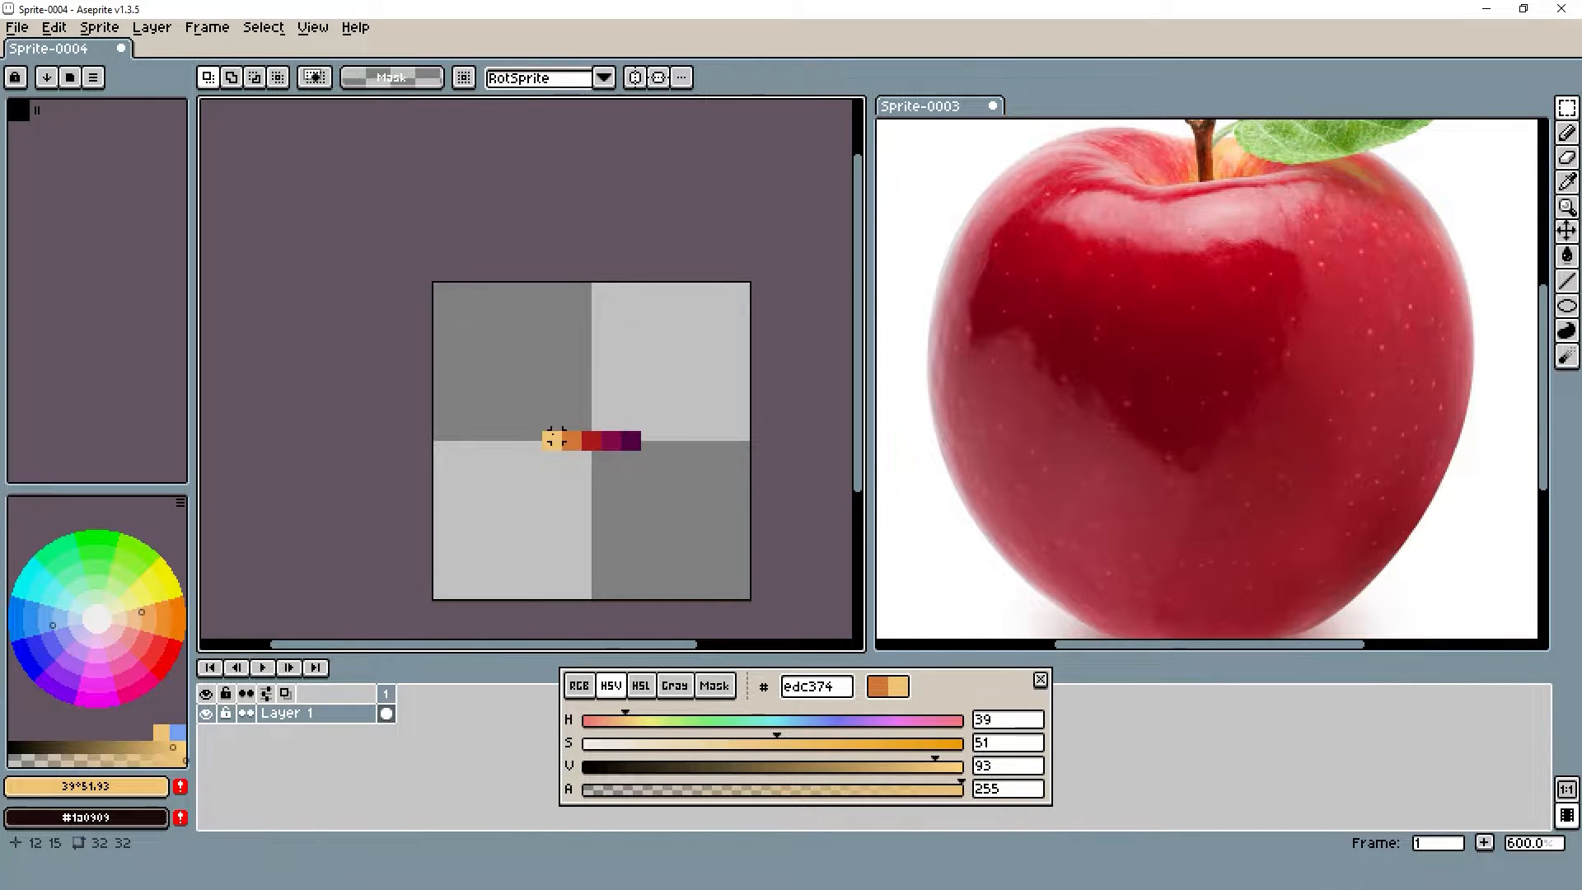
pyautogui.moveTo(532, 417); pyautogui.dragTo(656, 465)
pyautogui.hotkey('ctrl', 'b')
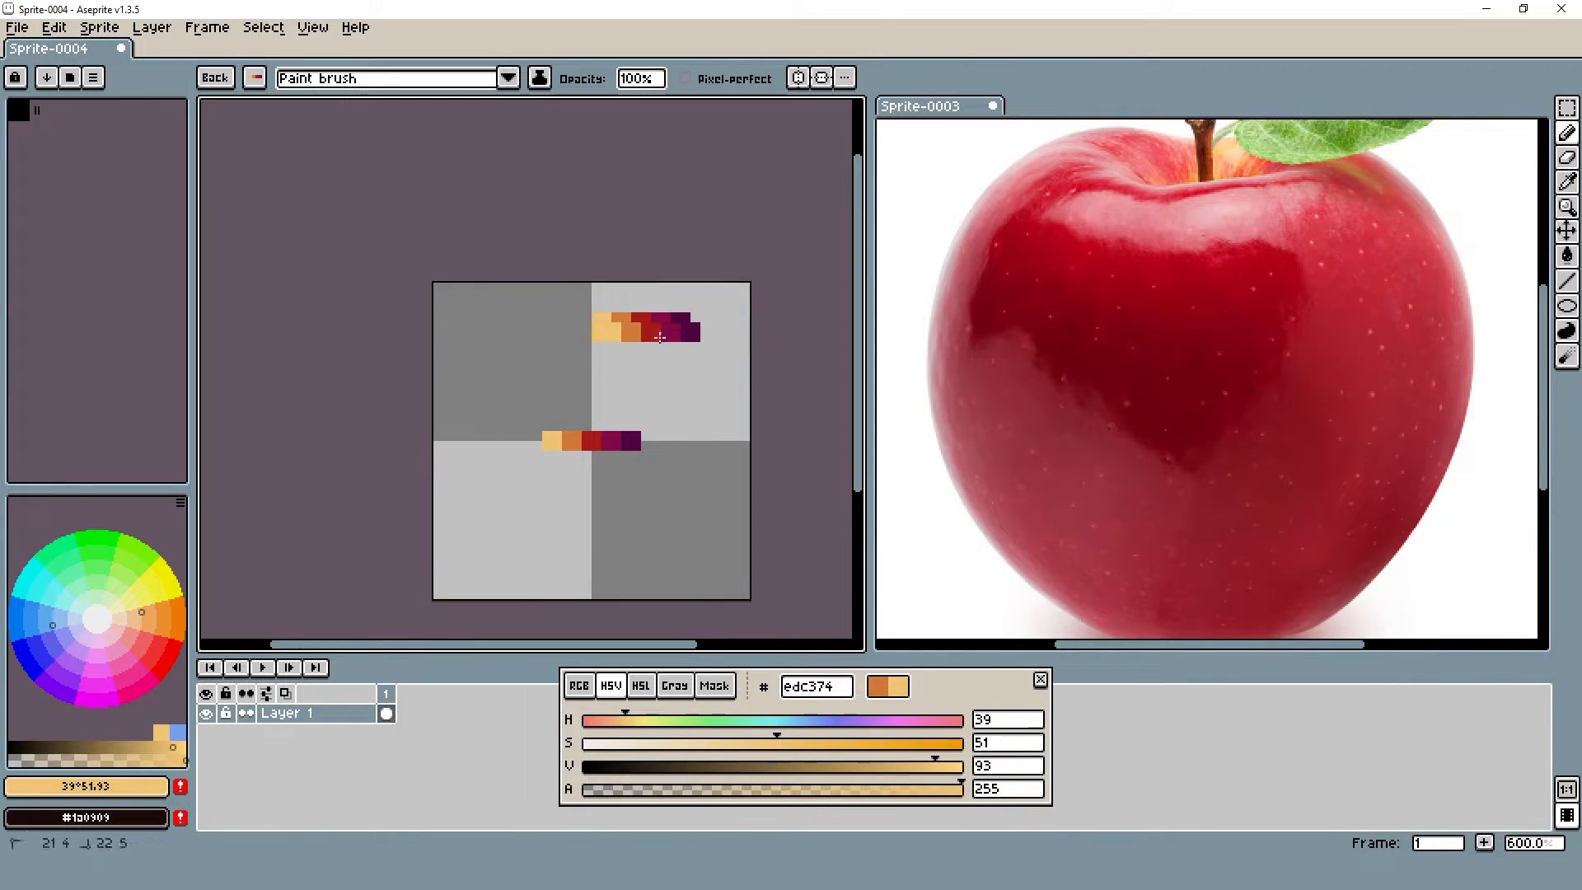
pyautogui.moveTo(648, 325)
pyautogui.mouseDown()
pyautogui.moveTo(693, 392)
pyautogui.moveTo(666, 490)
pyautogui.mouseUp()
pyautogui.hotkey('ctrl', 'z')
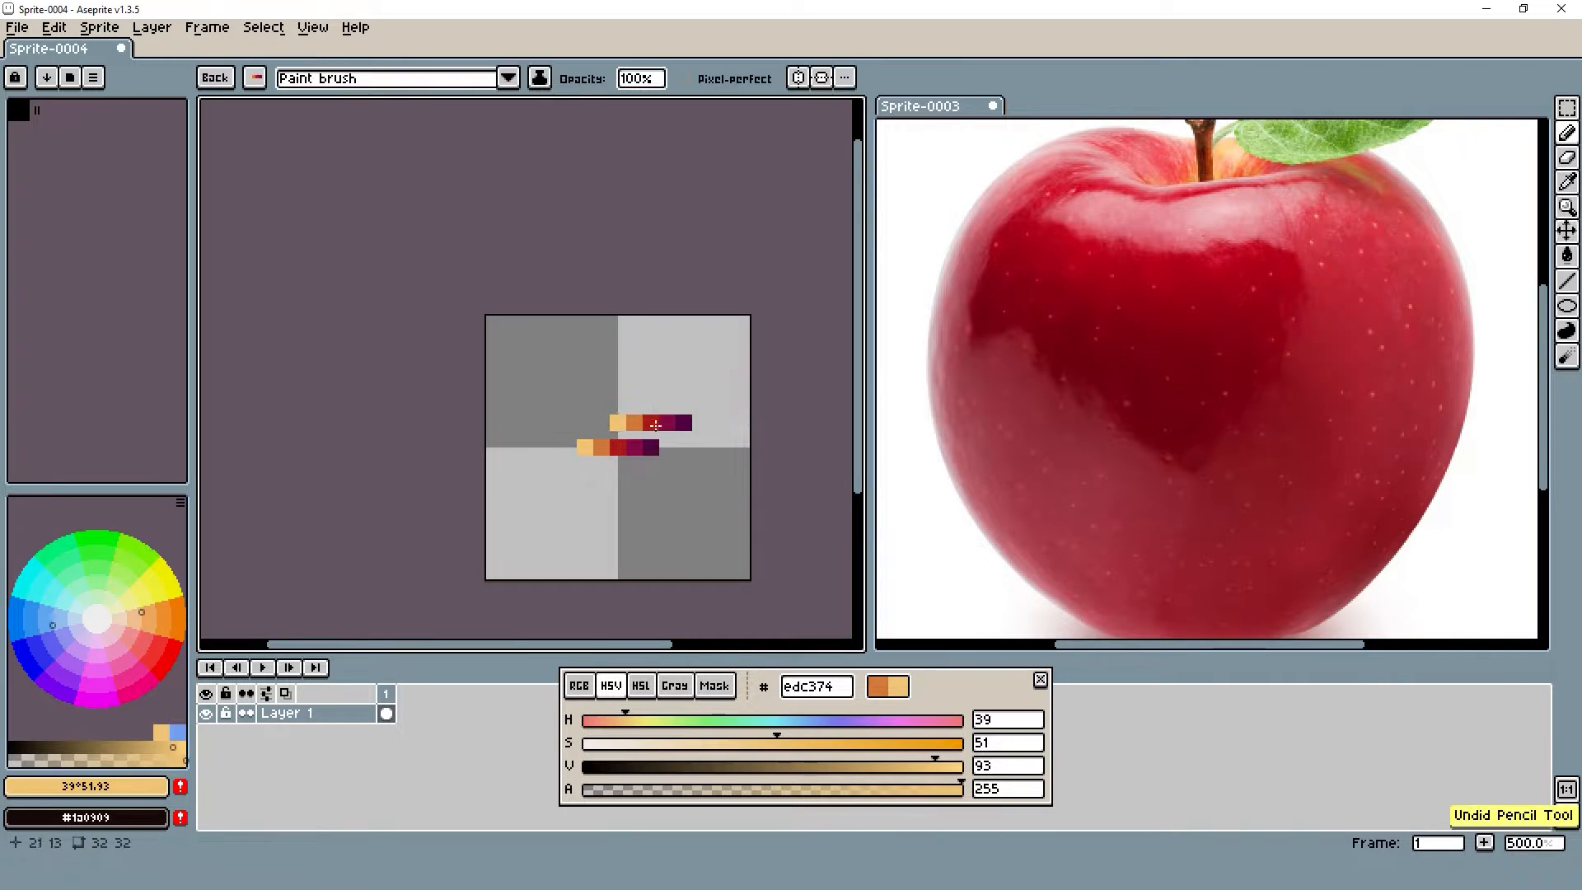
# Mix a crimson from the red swatch with hue 348, saturation 89 and value 58
pyautogui.scroll(1, 581, 389)
pyautogui.keyDown('alt'); pyautogui.click(604, 452); pyautogui.keyUp('alt')
pyautogui.scroll(3, 625, 455)
pyautogui.press('Escape')
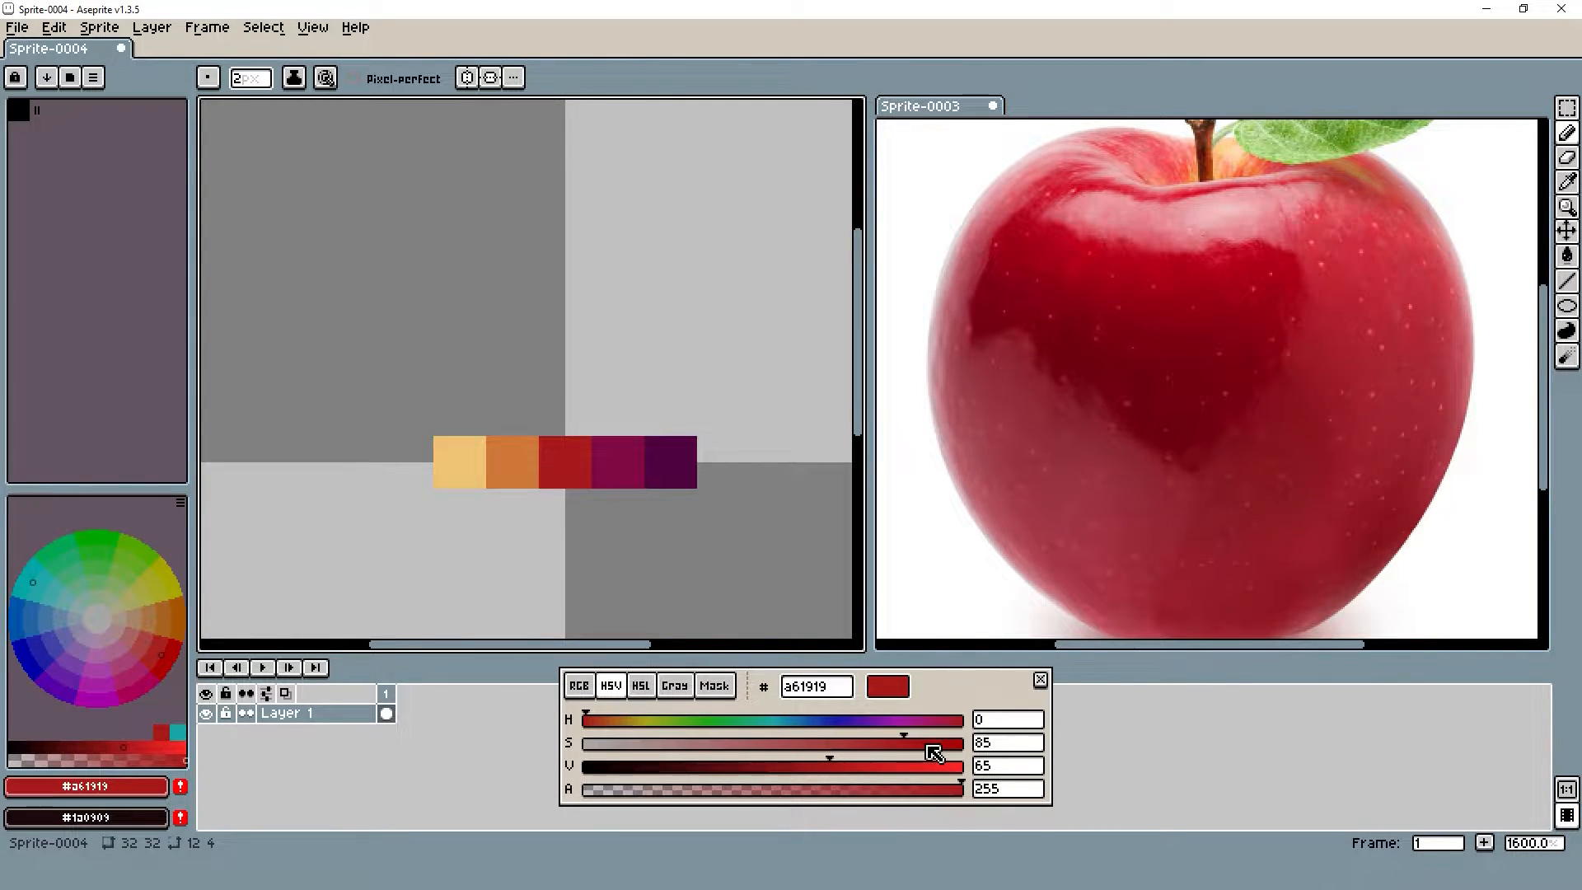
pyautogui.click(959, 725)
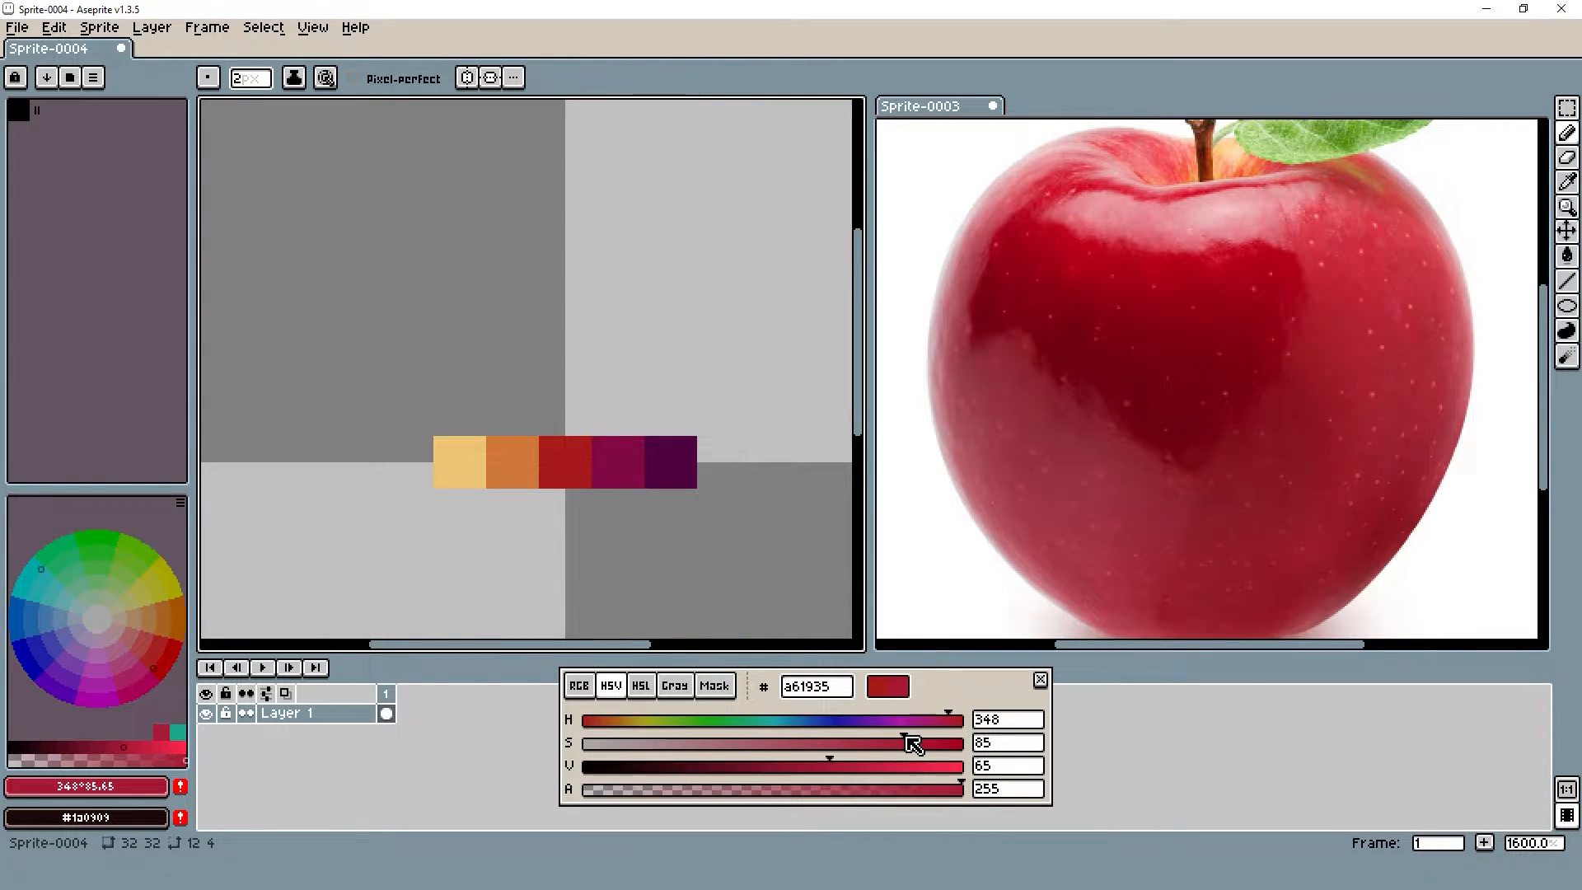
pyautogui.moveTo(902, 741); pyautogui.dragTo(918, 742)
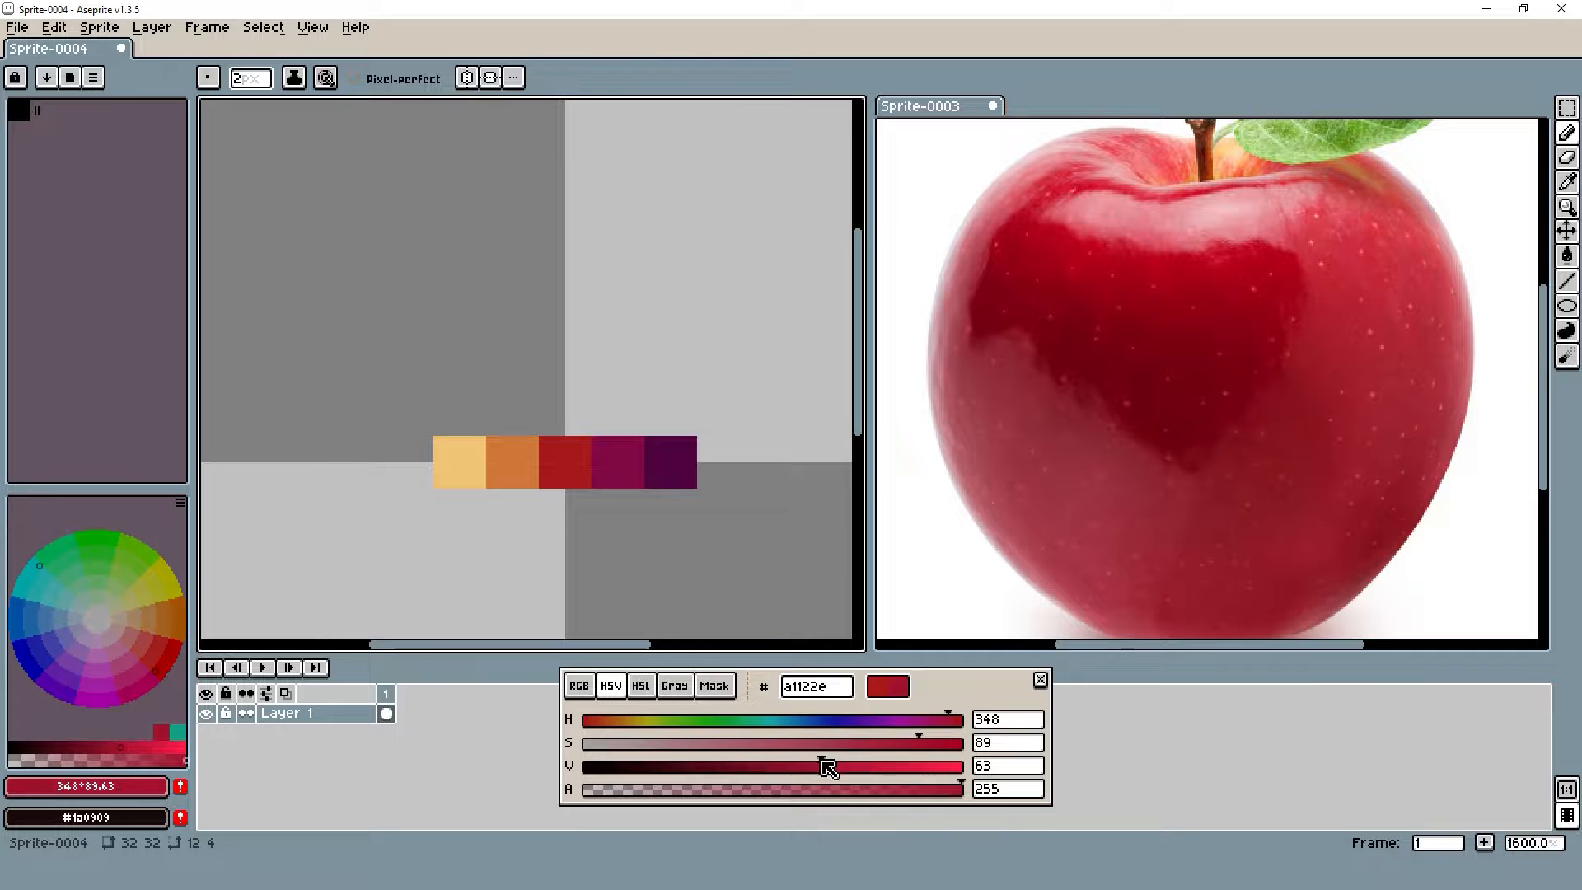
pyautogui.moveTo(823, 766); pyautogui.dragTo(803, 767)
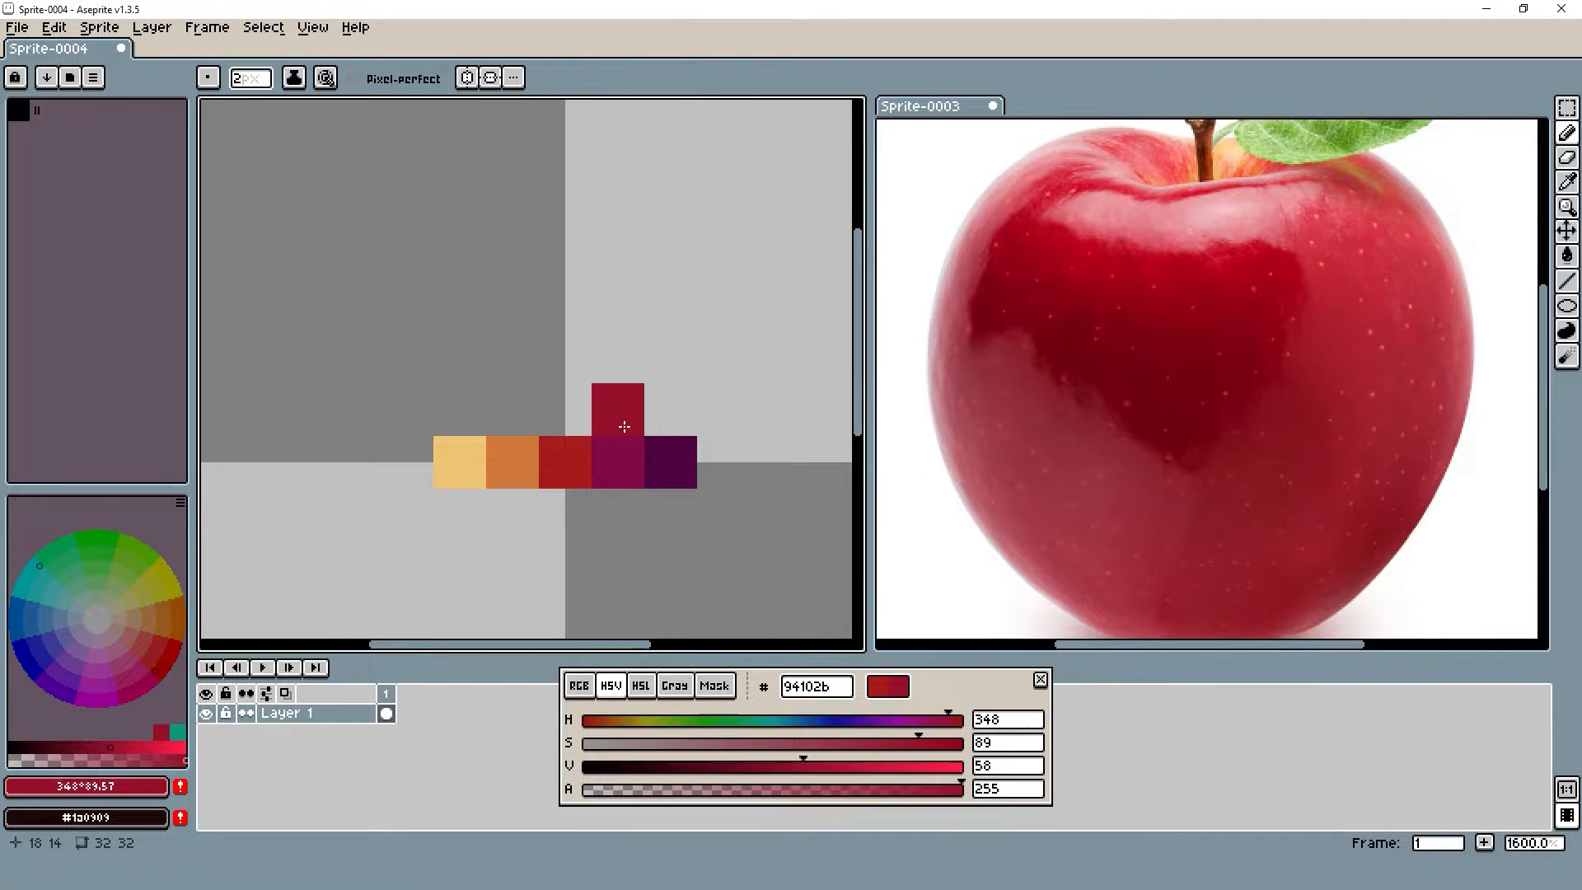
pyautogui.click(618, 426)
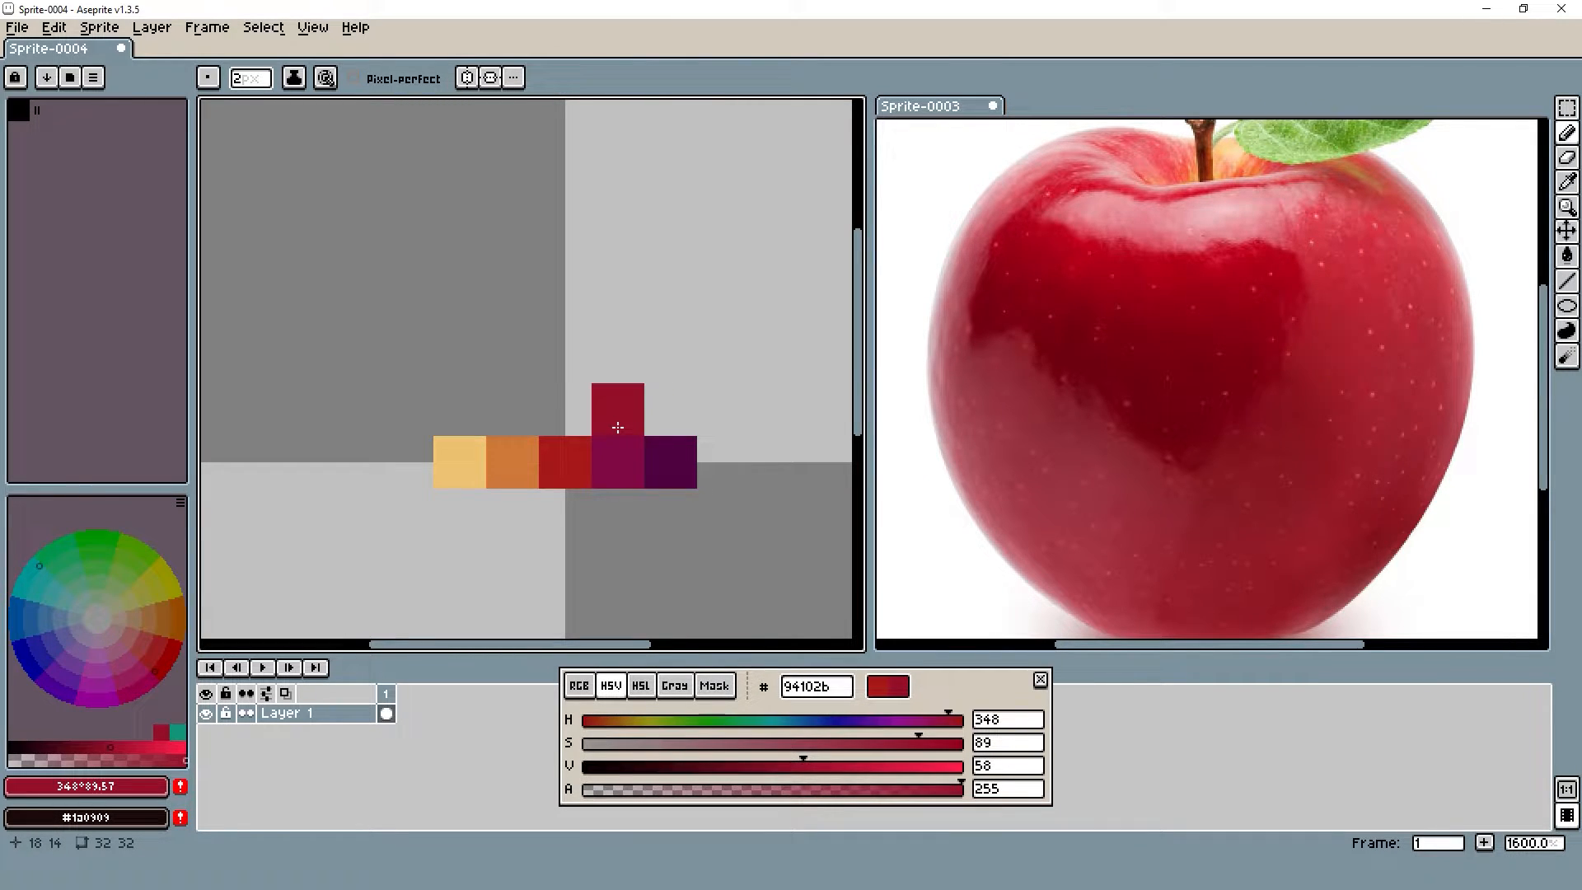
# Shift the magenta and dark purple swatches one swatch to the right, with the crimson swatch between the red and magenta
pyautogui.click(1565, 109)
pyautogui.moveTo(594, 438); pyautogui.dragTo(684, 470)
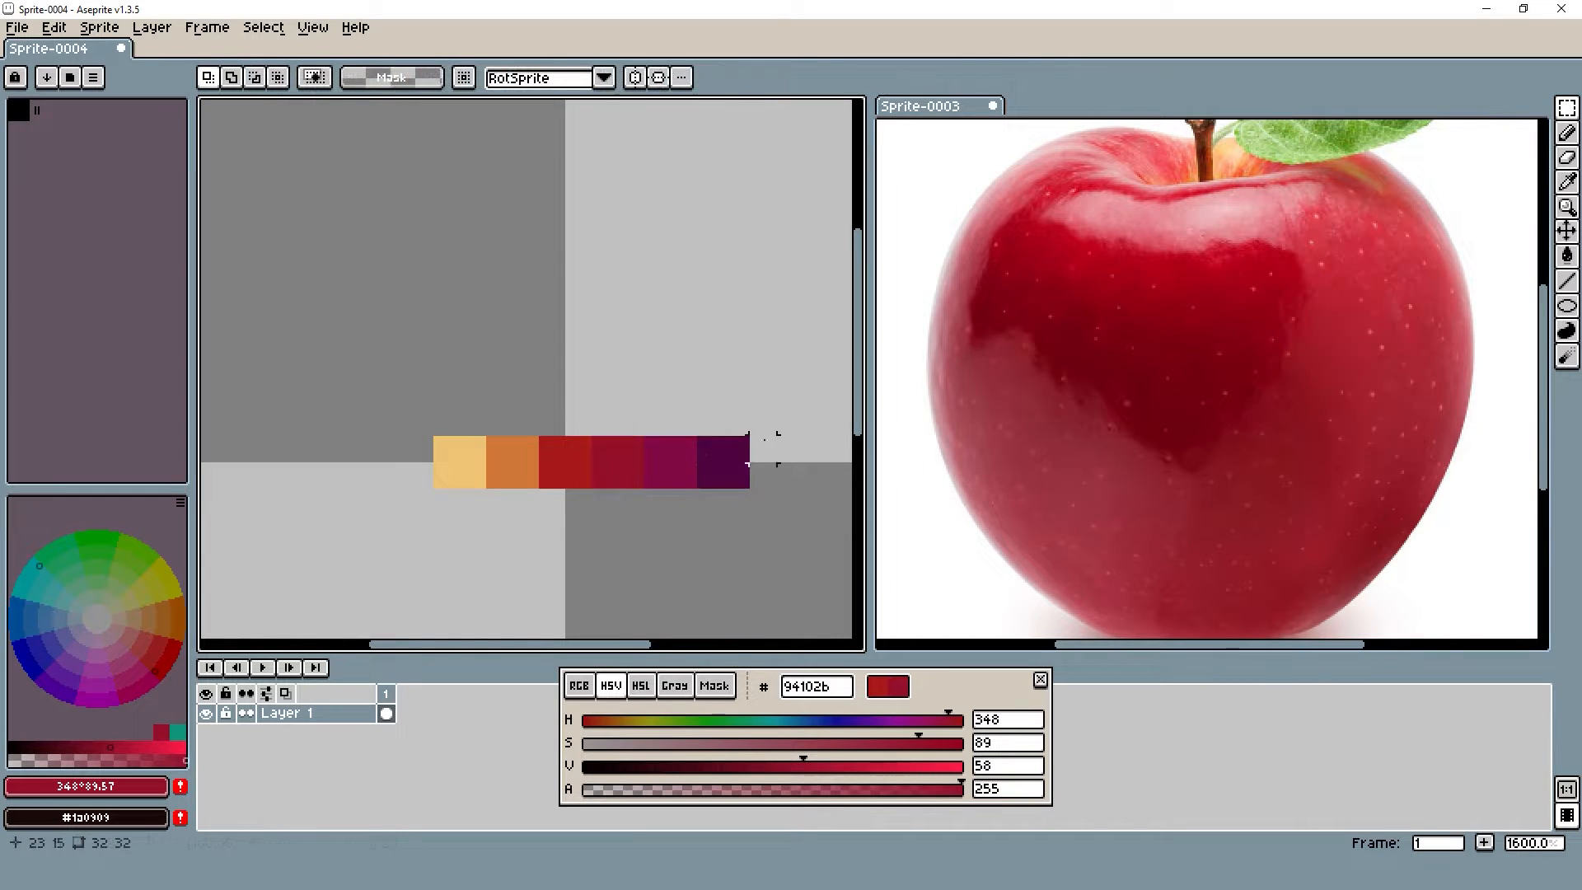
pyautogui.scroll(-3, 752, 432)
pyautogui.scroll(3, 685, 428)
pyautogui.scroll(1, 805, 431)
# Select the whole six-color ramp and move it left so that its selection starts at X 3, Y 15
pyautogui.moveTo(805, 431); pyautogui.dragTo(652, 434)
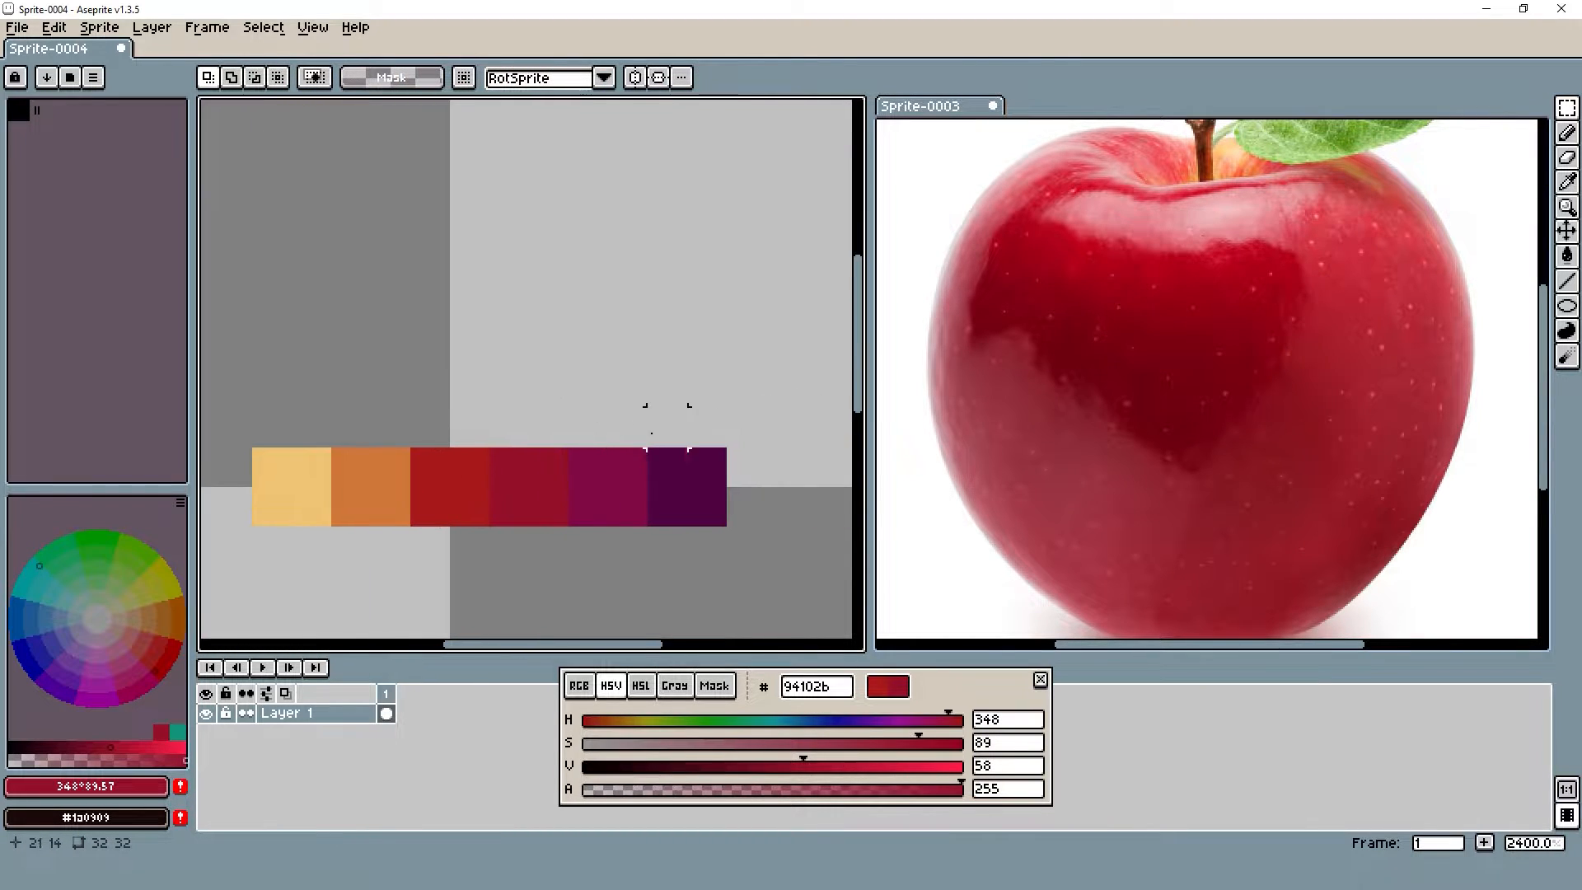
pyautogui.scroll(-1, 666, 427)
pyautogui.scroll(1, 696, 417)
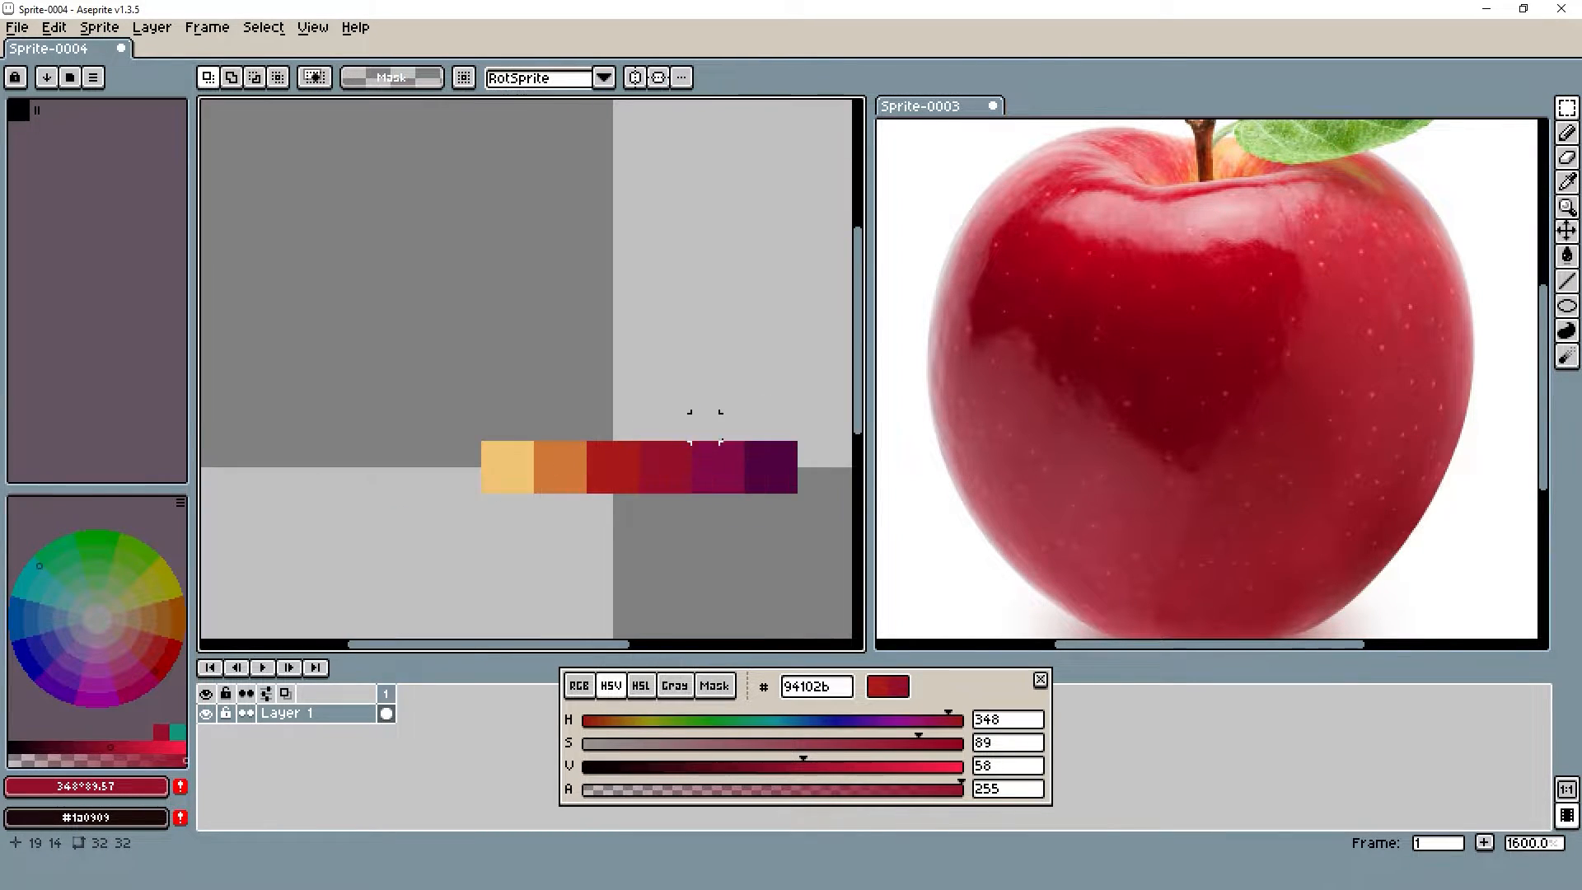
pyautogui.scroll(-2, 659, 437)
pyautogui.moveTo(638, 451); pyautogui.dragTo(671, 491)
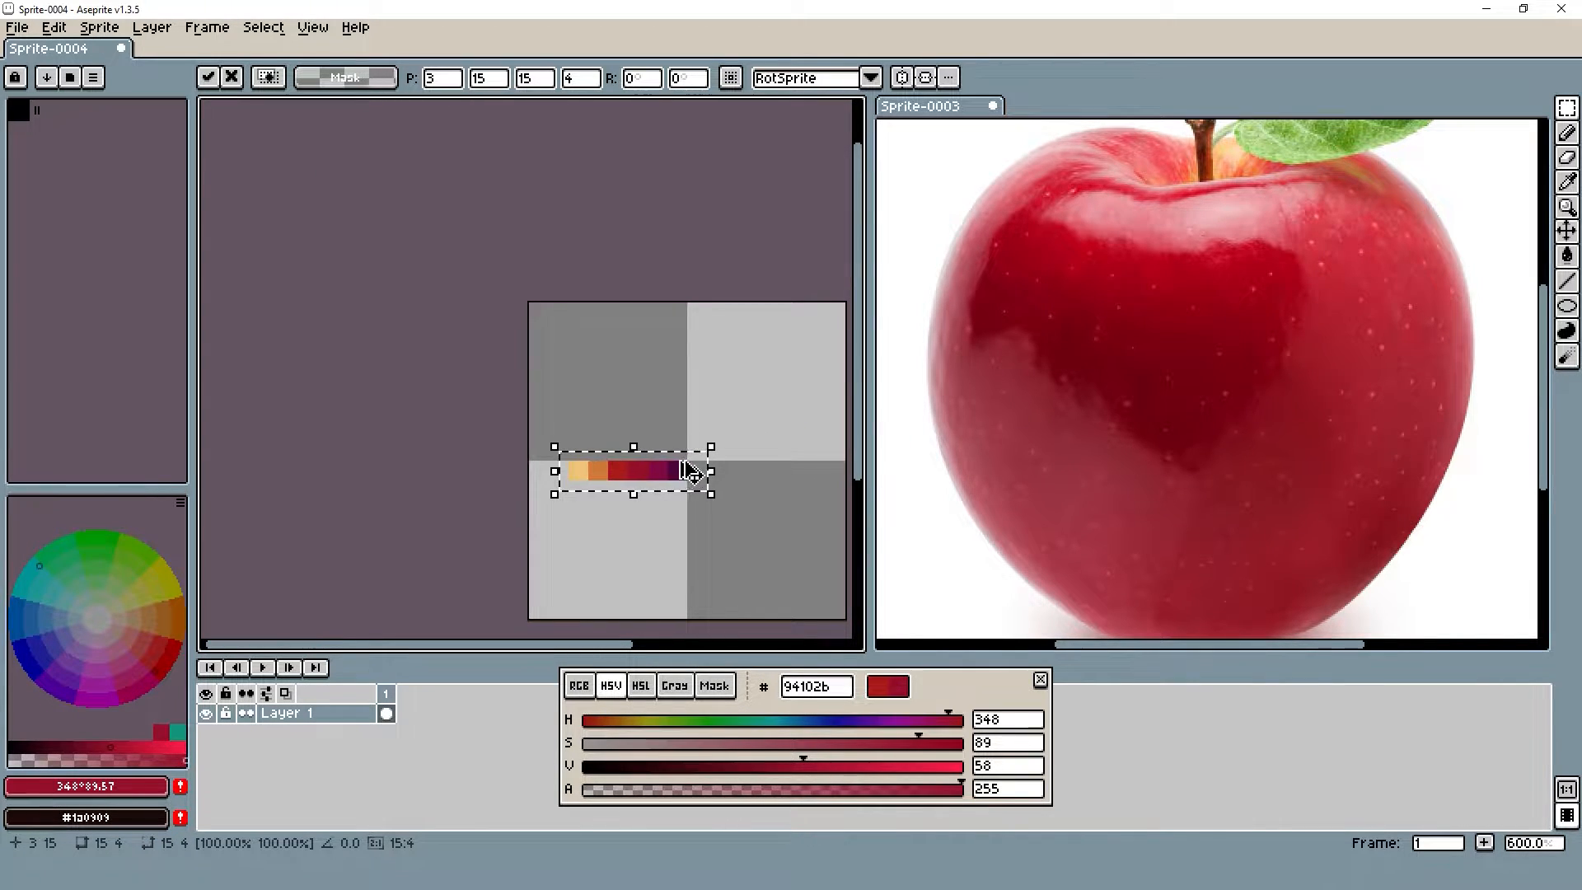
# Capture the six-color ramp as a custom brush, paint a curved test stroke beside it, and undo the stroke
pyautogui.hotkey('ctrl', 'b')
pyautogui.moveTo(717, 351); pyautogui.dragTo(766, 359)
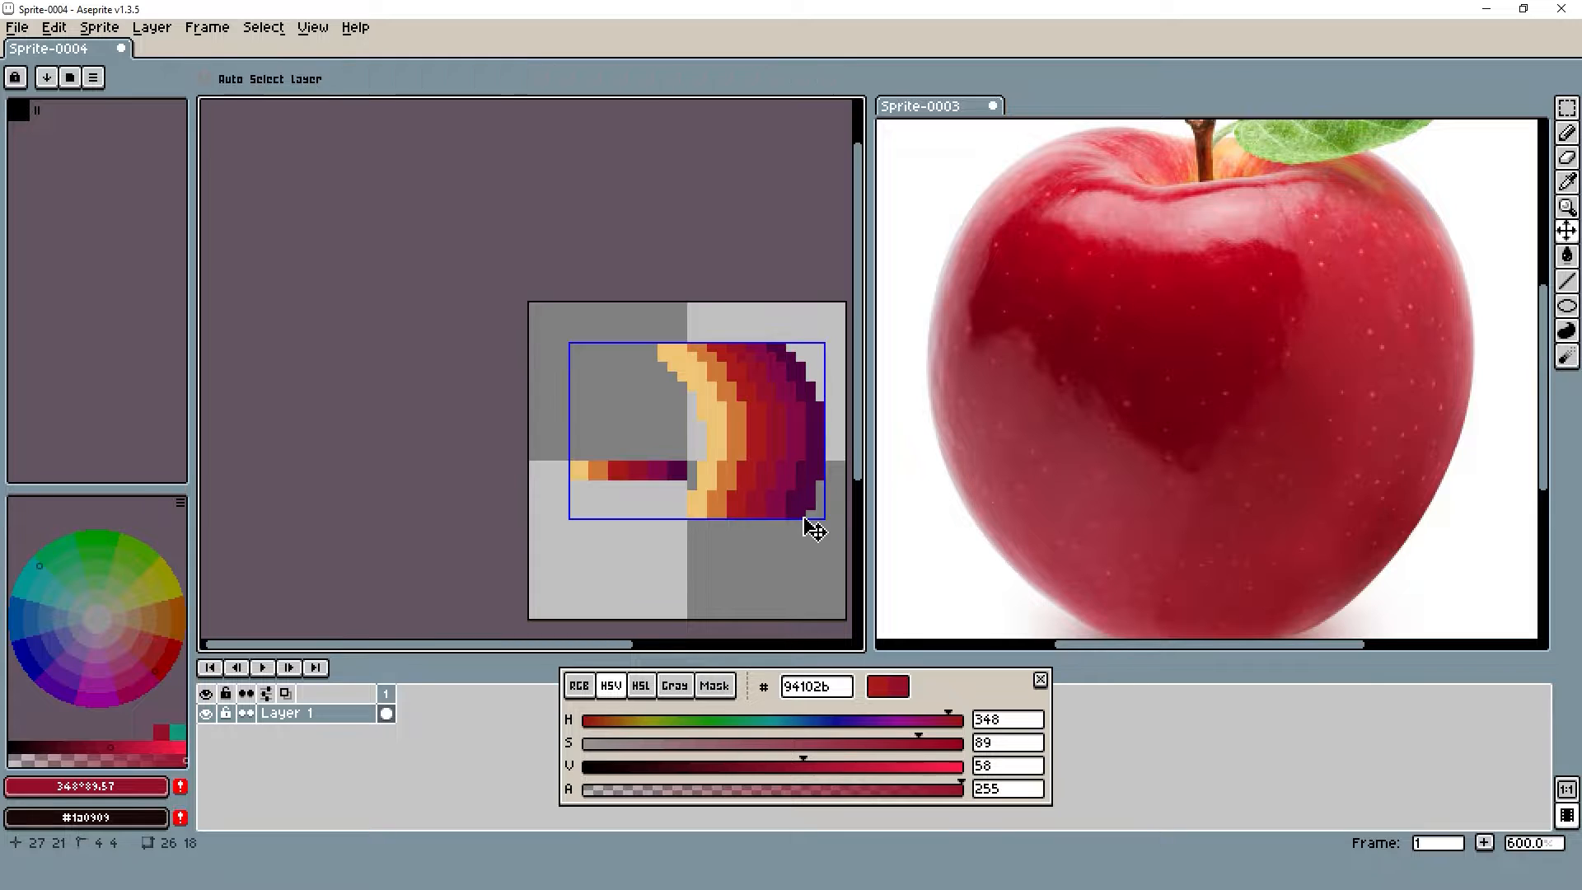
pyautogui.hotkey('ctrl', 'z')
pyautogui.press('Escape')
# Adjust the crimson to saturation 93 and value 50 and repaint its swatch between the red and magenta
pyautogui.scroll(4, 602, 458)
pyautogui.scroll(-1, 723, 501)
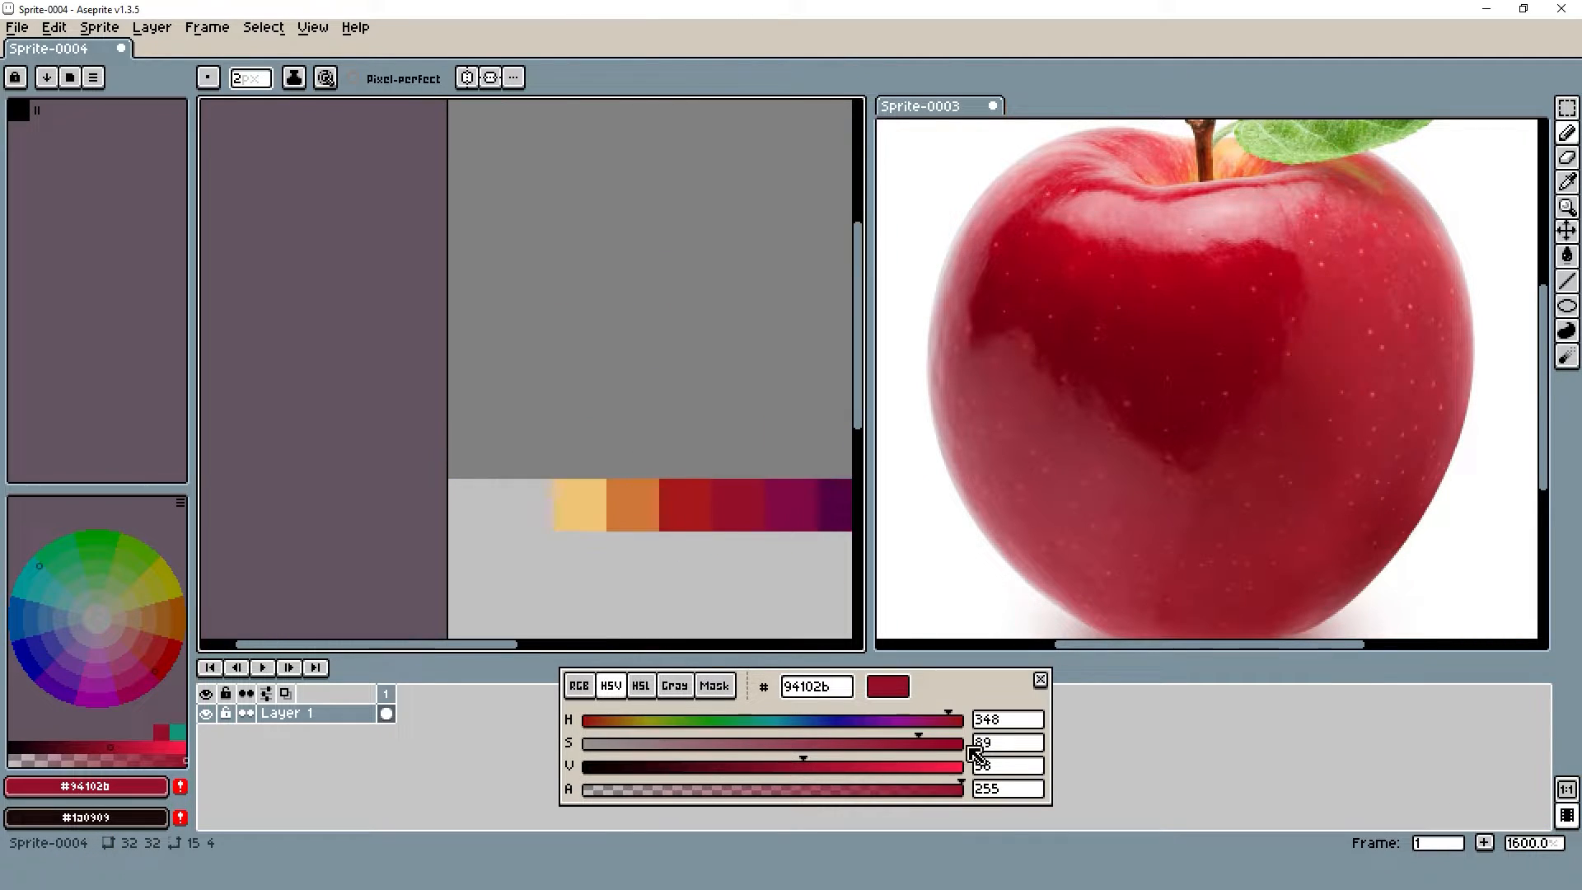
pyautogui.moveTo(929, 750); pyautogui.dragTo(937, 746)
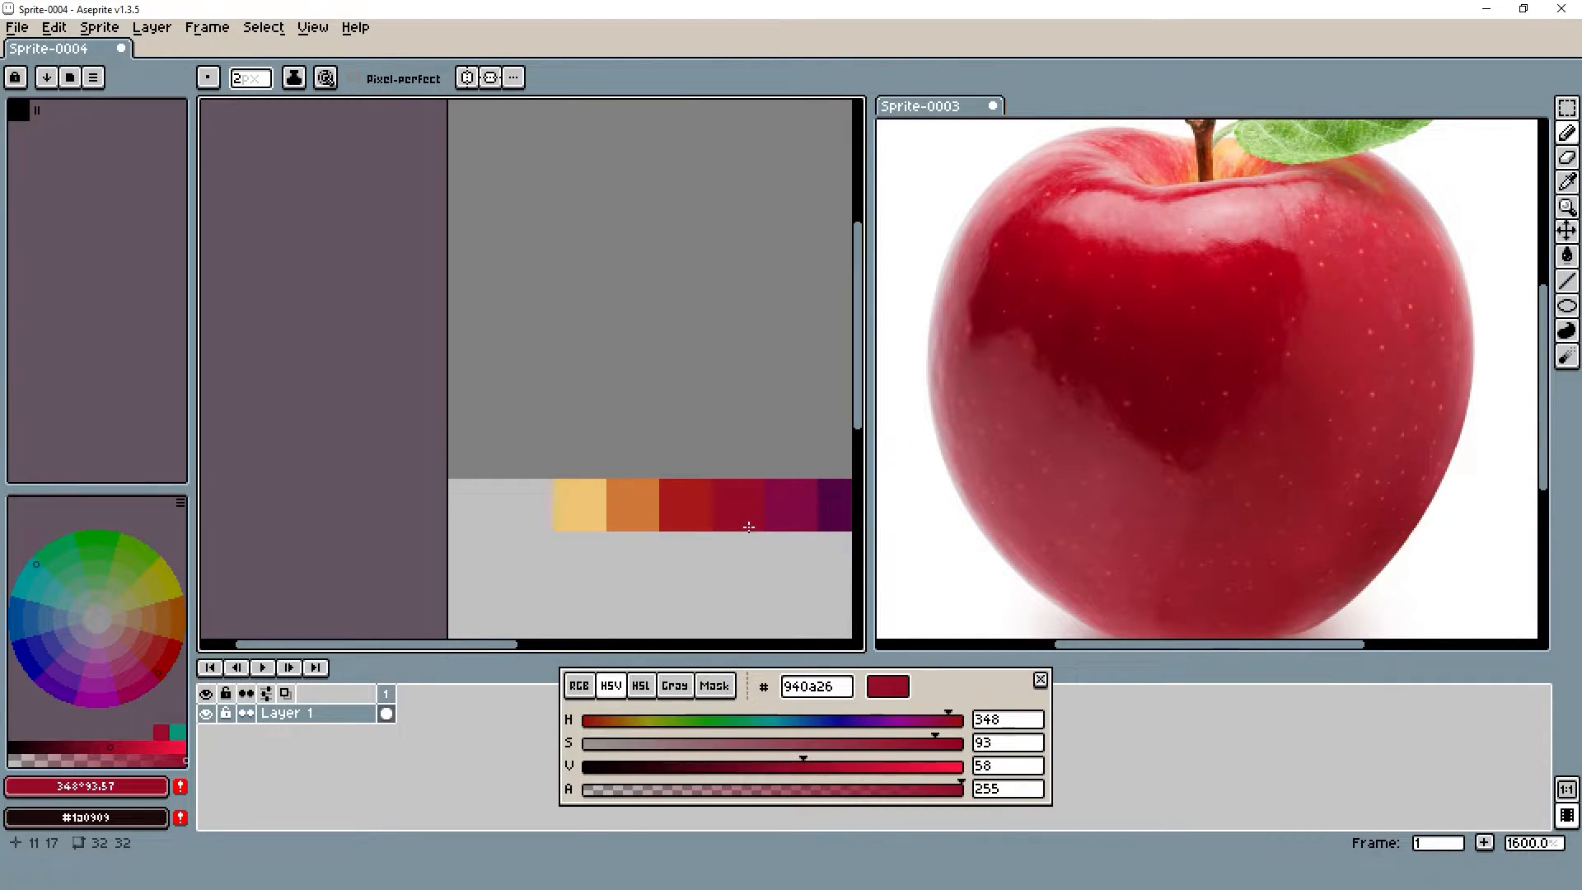
pyautogui.moveTo(804, 765); pyautogui.dragTo(771, 764)
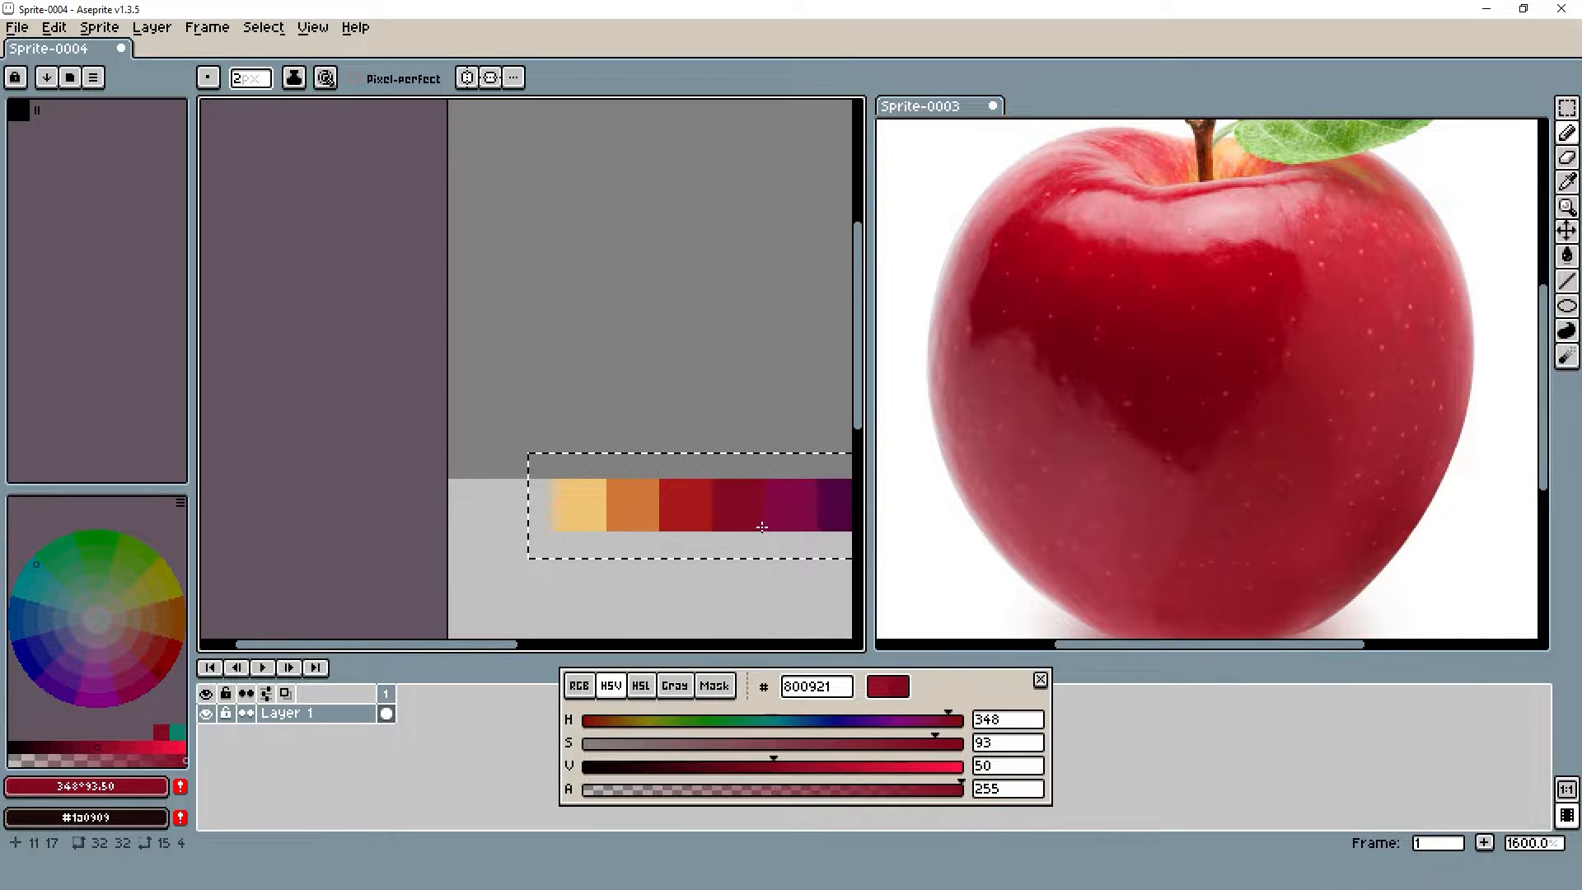
pyautogui.moveTo(749, 469); pyautogui.dragTo(645, 452)
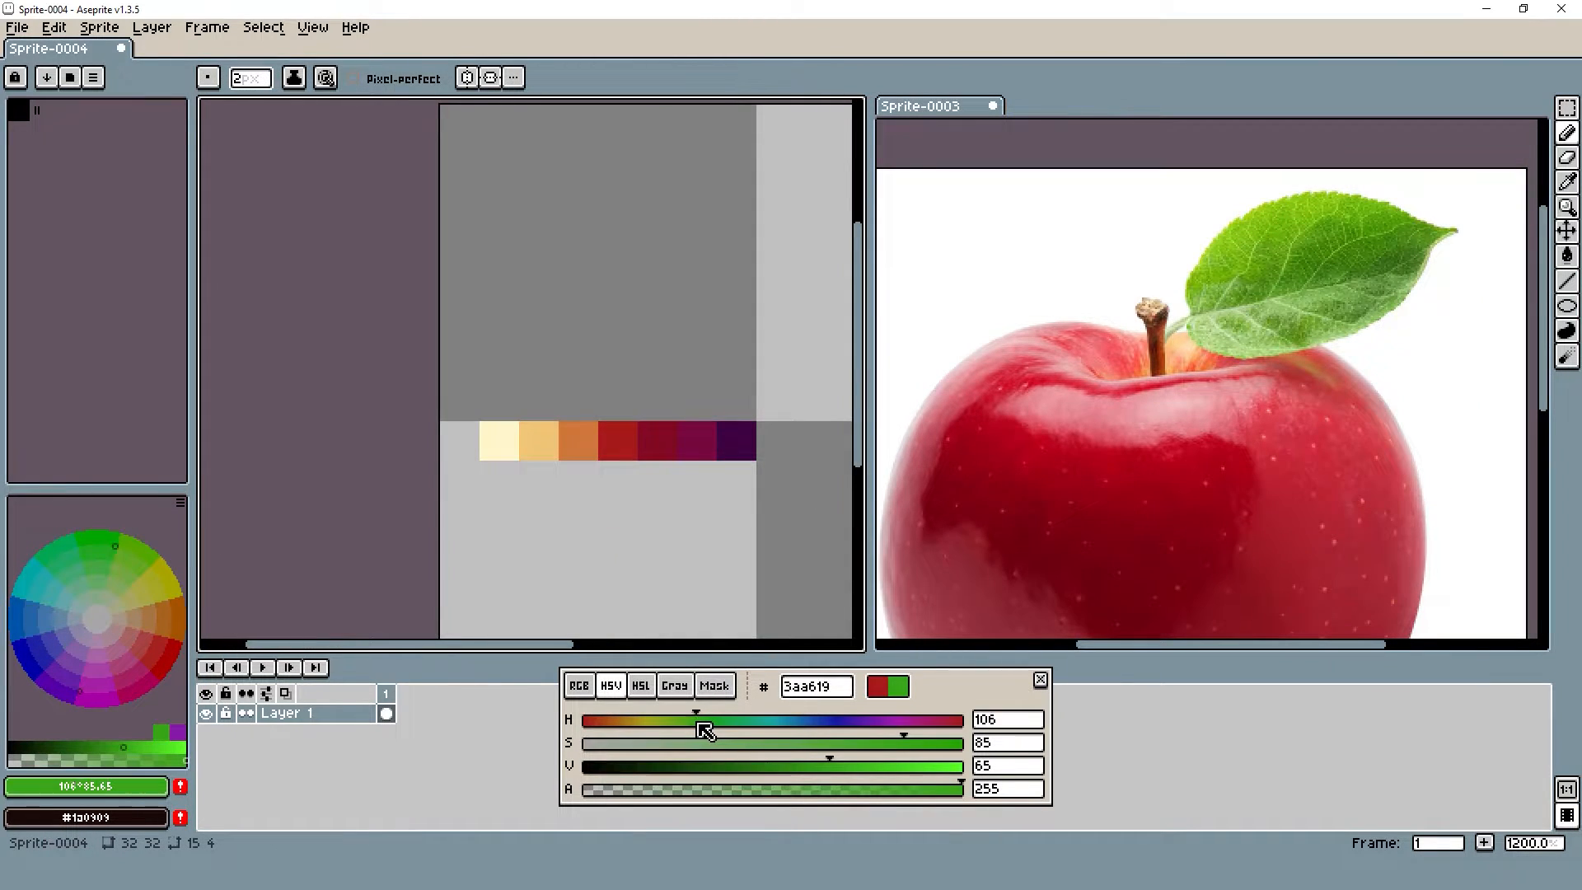
# Mix a leaf green with hue 101, saturation 85 and value 65, and place its swatch directly above the red one
pyautogui.moveTo(698, 731); pyautogui.dragTo(704, 731)
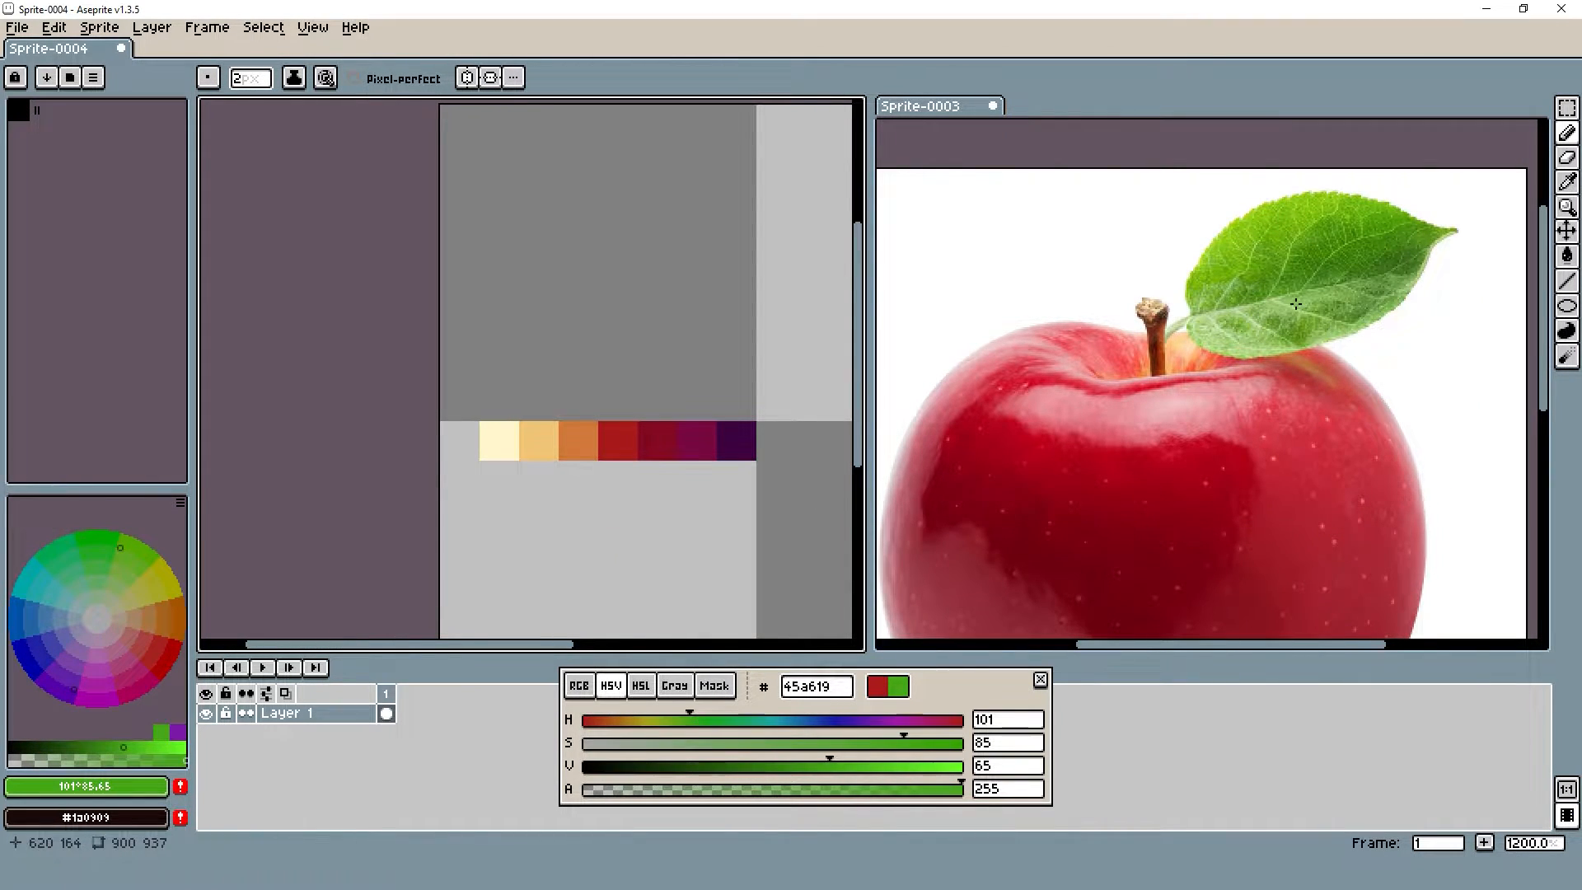
pyautogui.scroll(-12, 1259, 216)
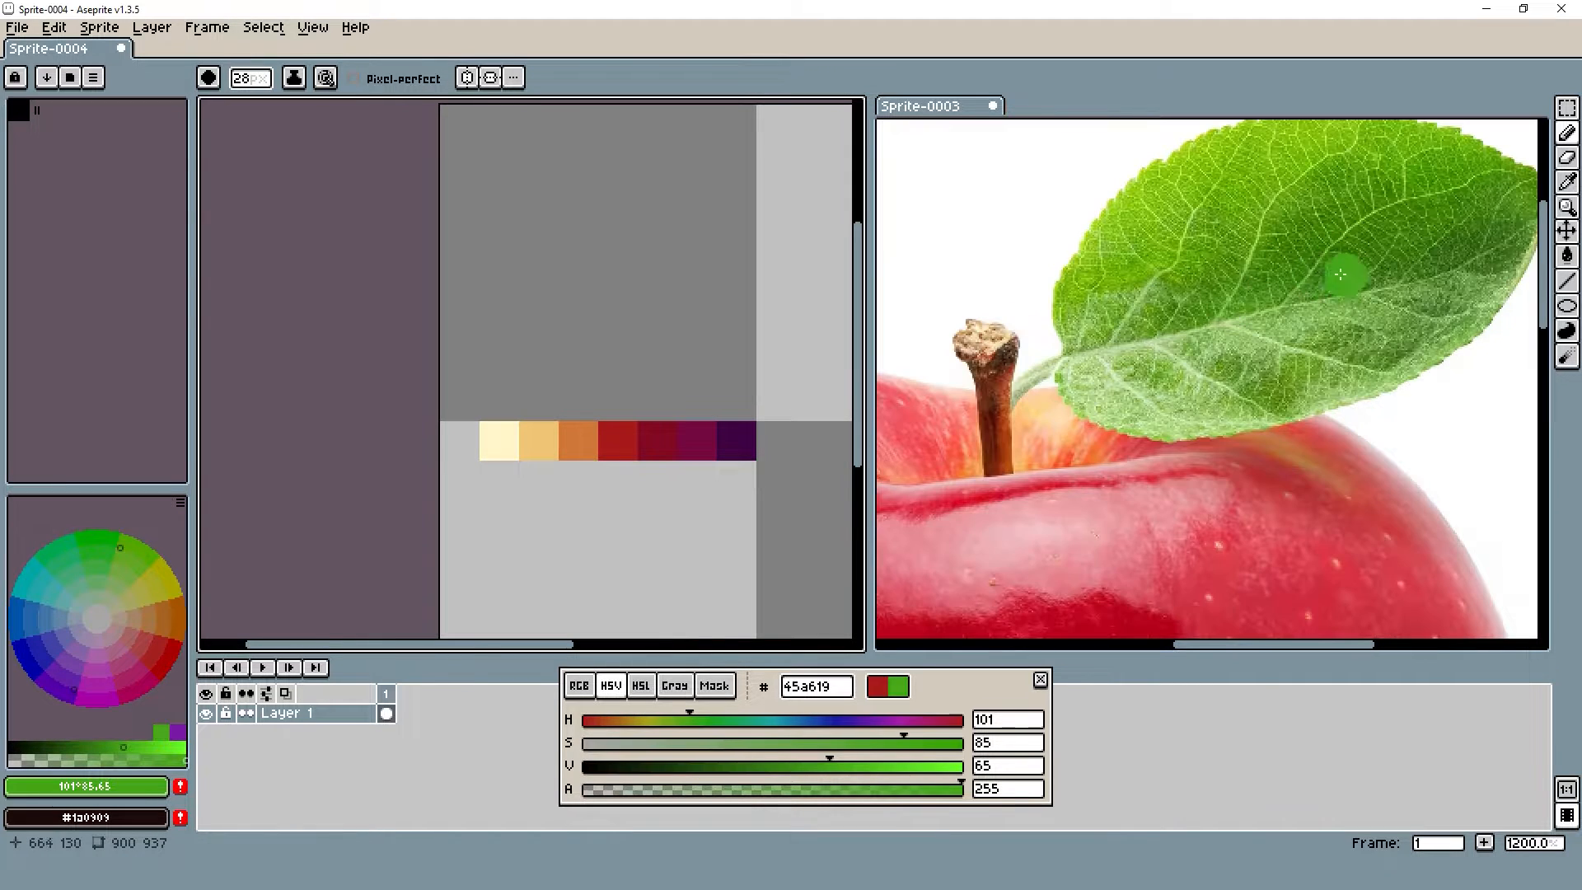
pyautogui.scroll(-2, 1326, 280)
pyautogui.scroll(13, 668, 372)
pyautogui.scroll(14, 668, 371)
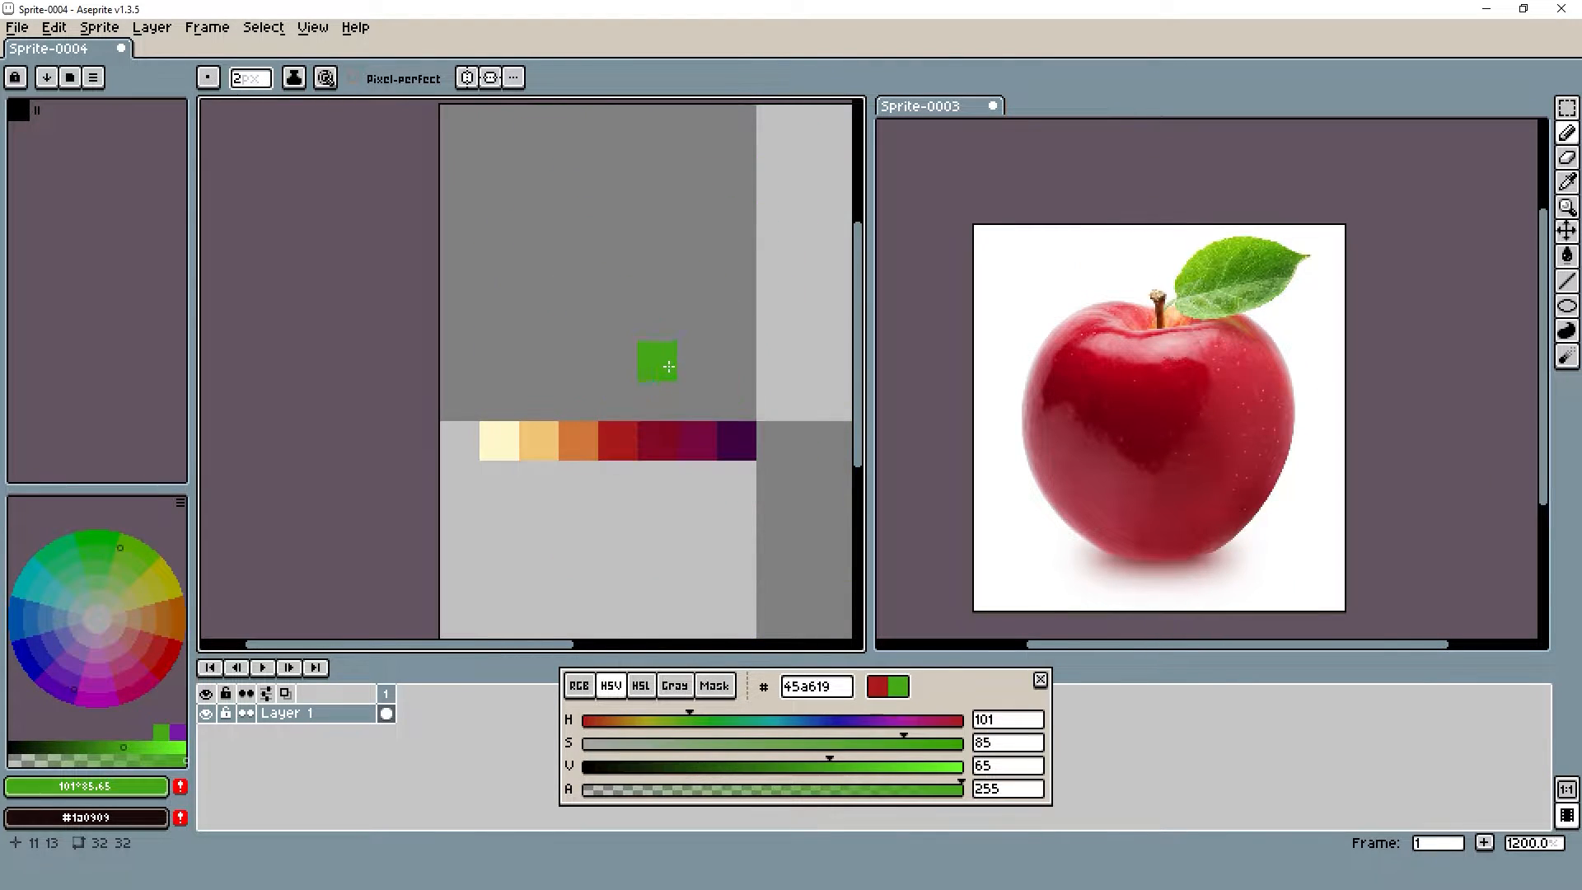
pyautogui.scroll(3, 643, 370)
pyautogui.scroll(-1, 636, 375)
pyautogui.click(590, 456)
pyautogui.scroll(-1, 606, 268)
pyautogui.scroll(-3, 610, 263)
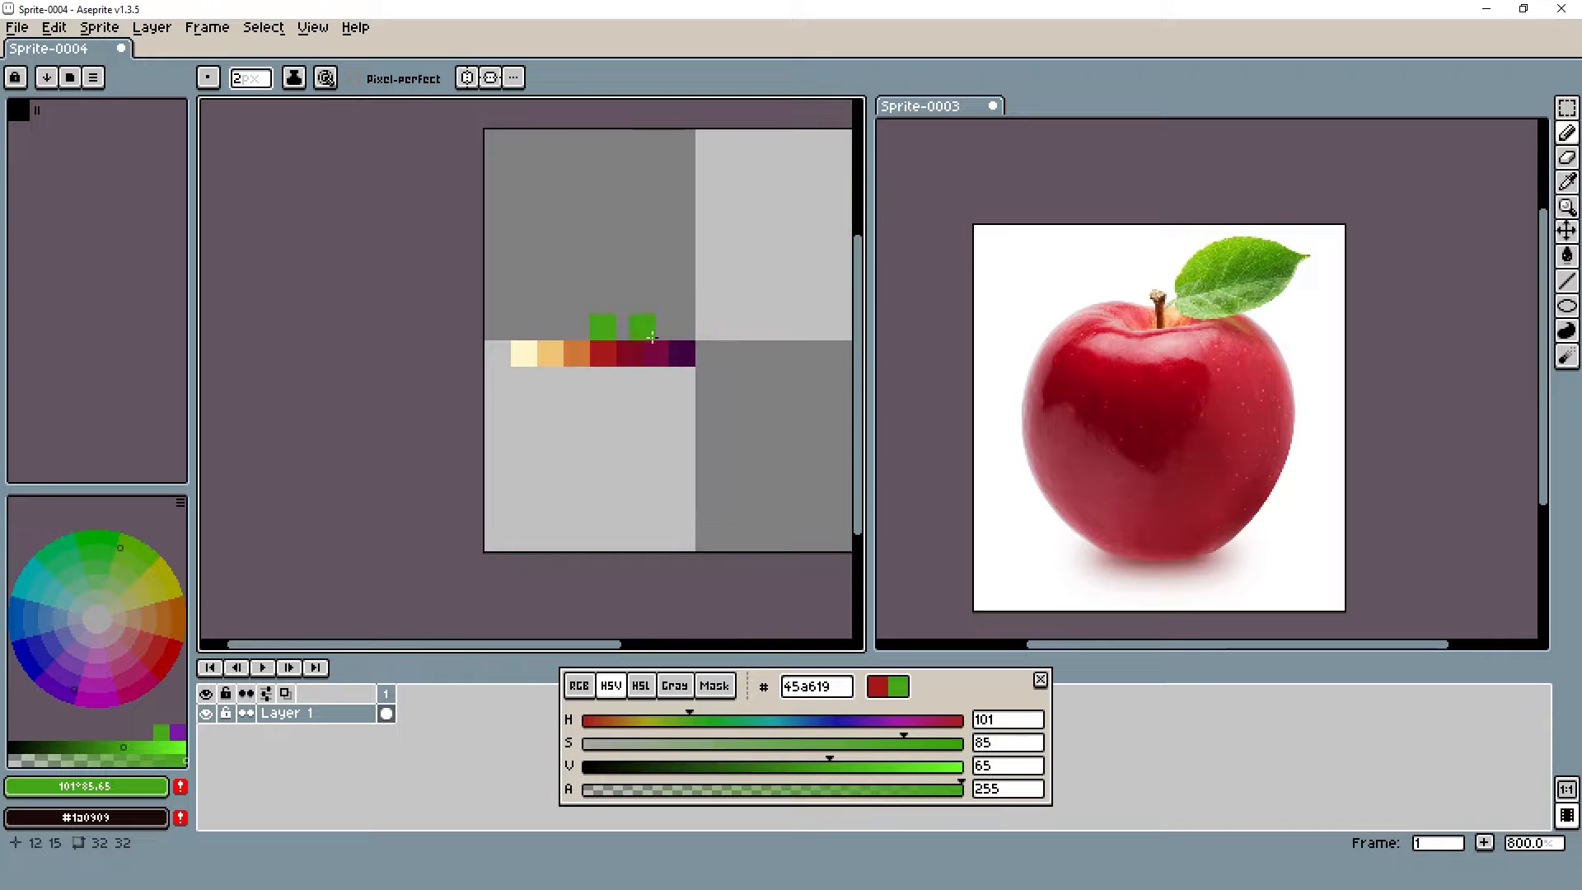
pyautogui.scroll(1, 634, 321)
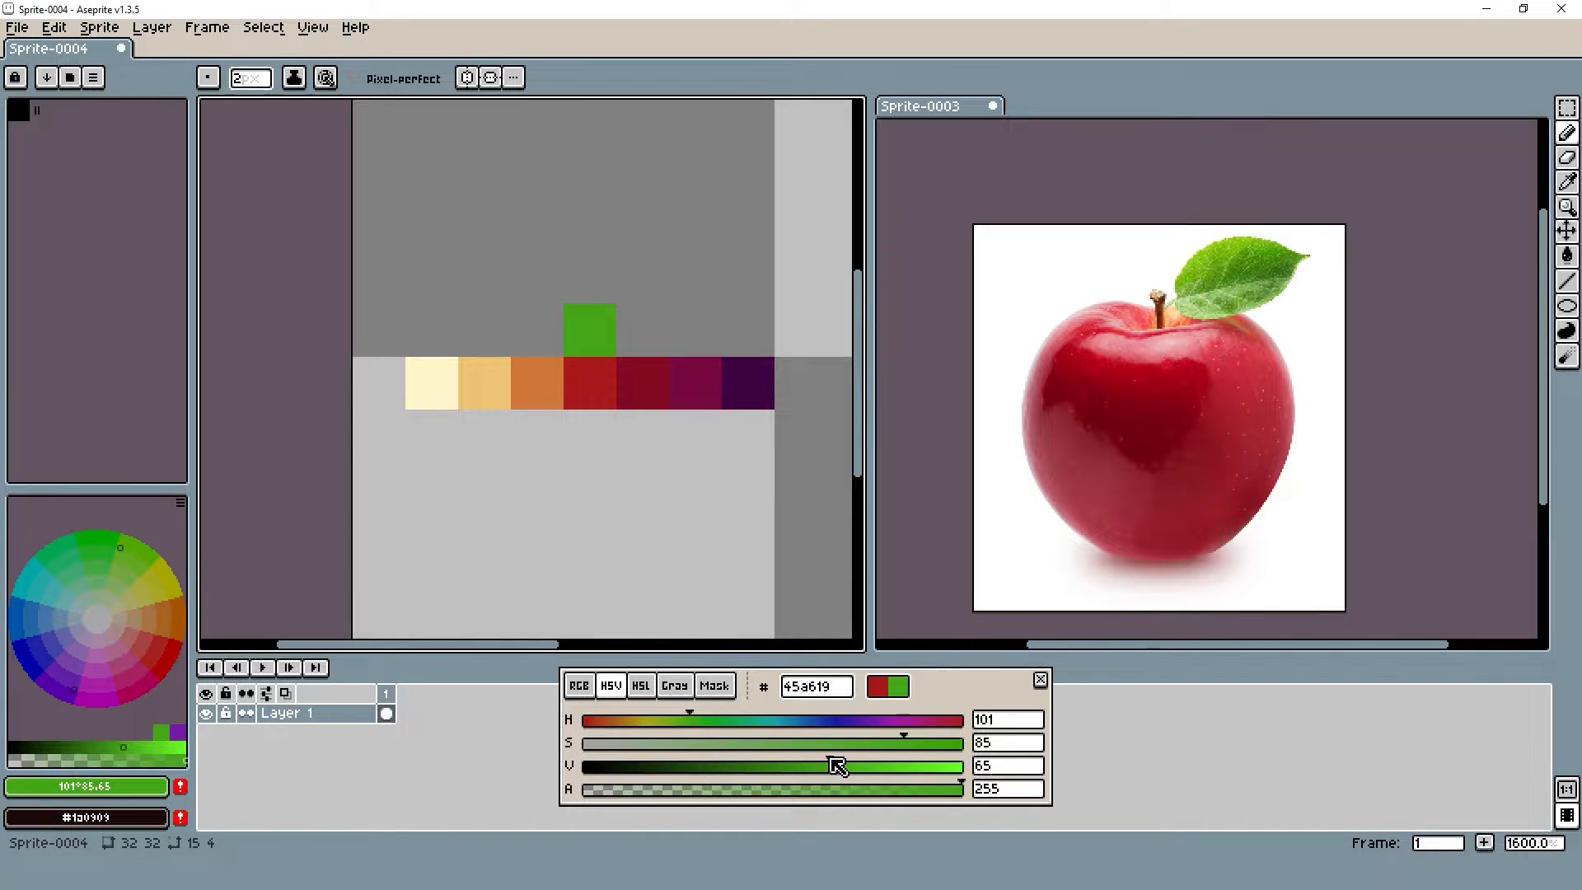
# Mix a dark green with hue 155, saturation 87 and value 42, and place it directly right of the leaf green
pyautogui.moveTo(830, 760); pyautogui.dragTo(795, 760)
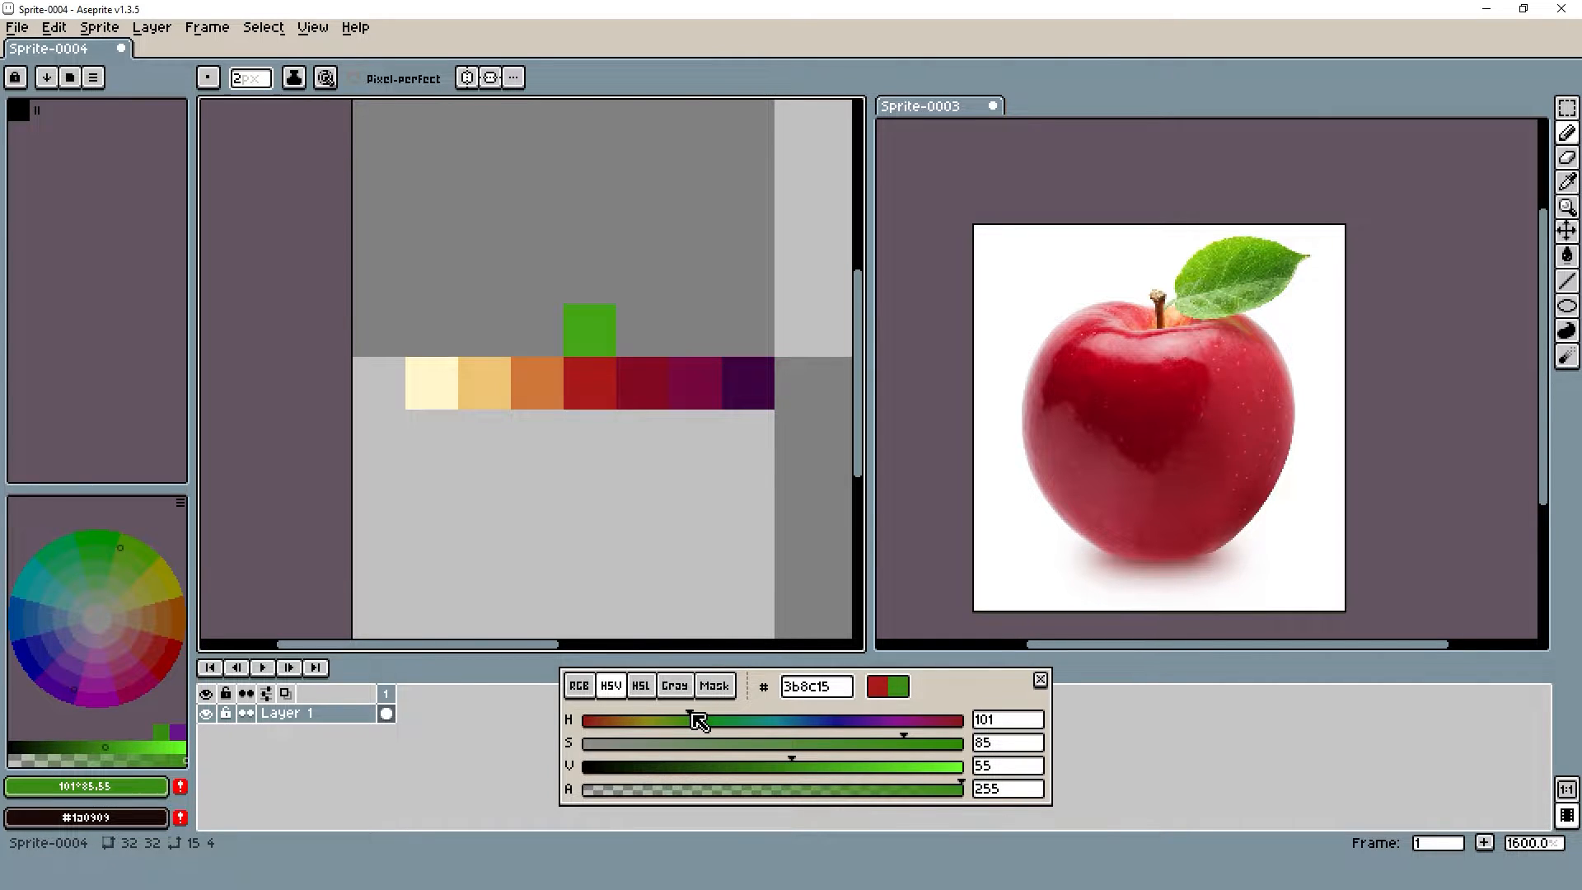
pyautogui.moveTo(699, 721); pyautogui.dragTo(750, 723)
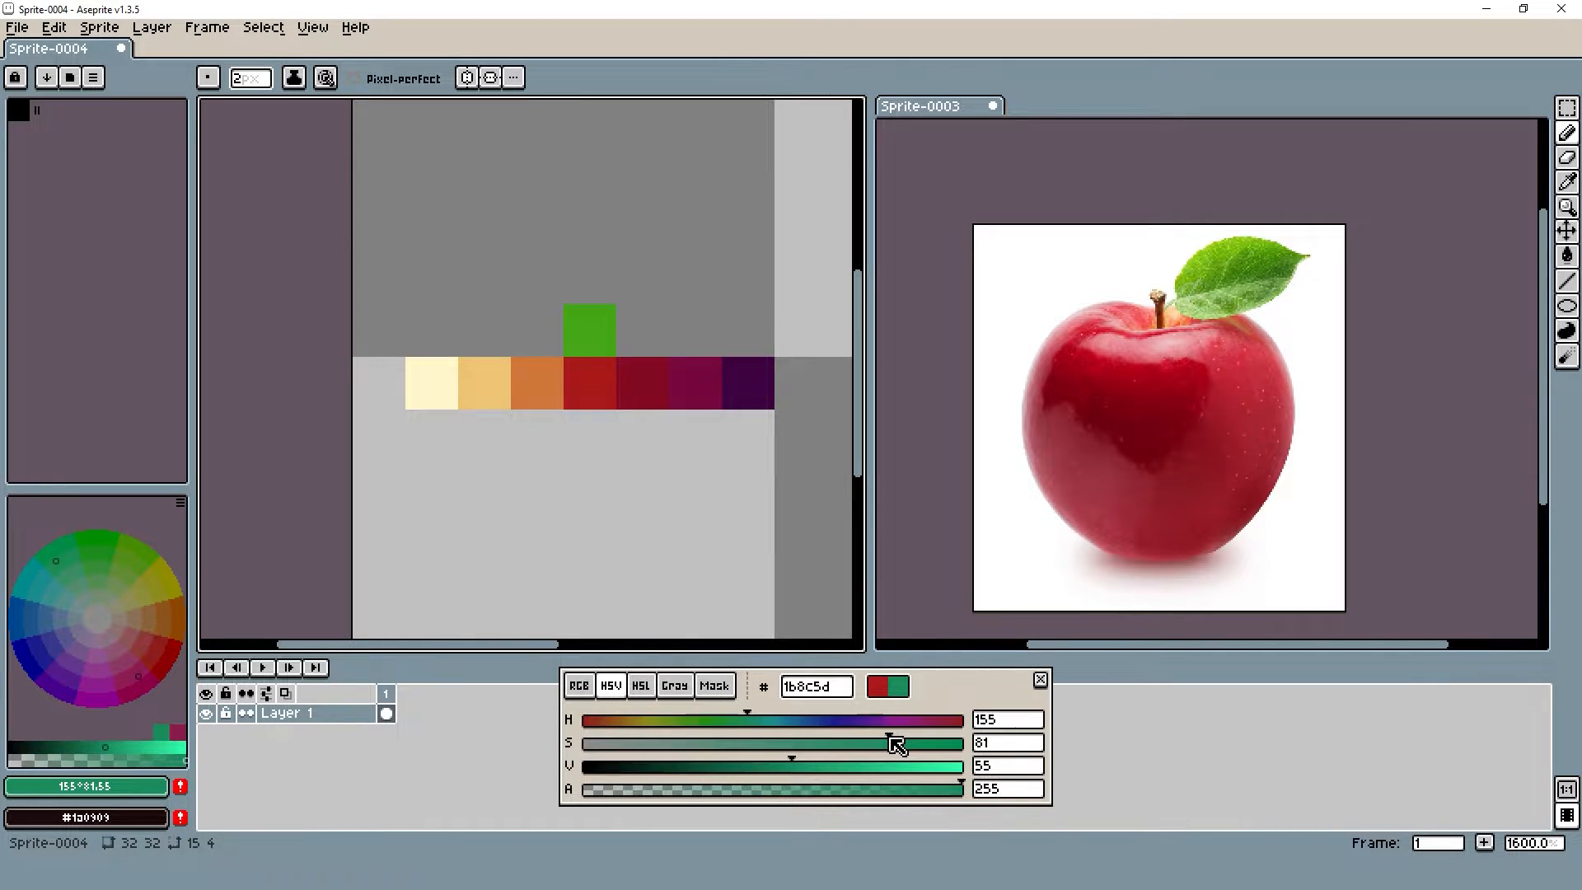
pyautogui.moveTo(883, 746); pyautogui.dragTo(917, 746)
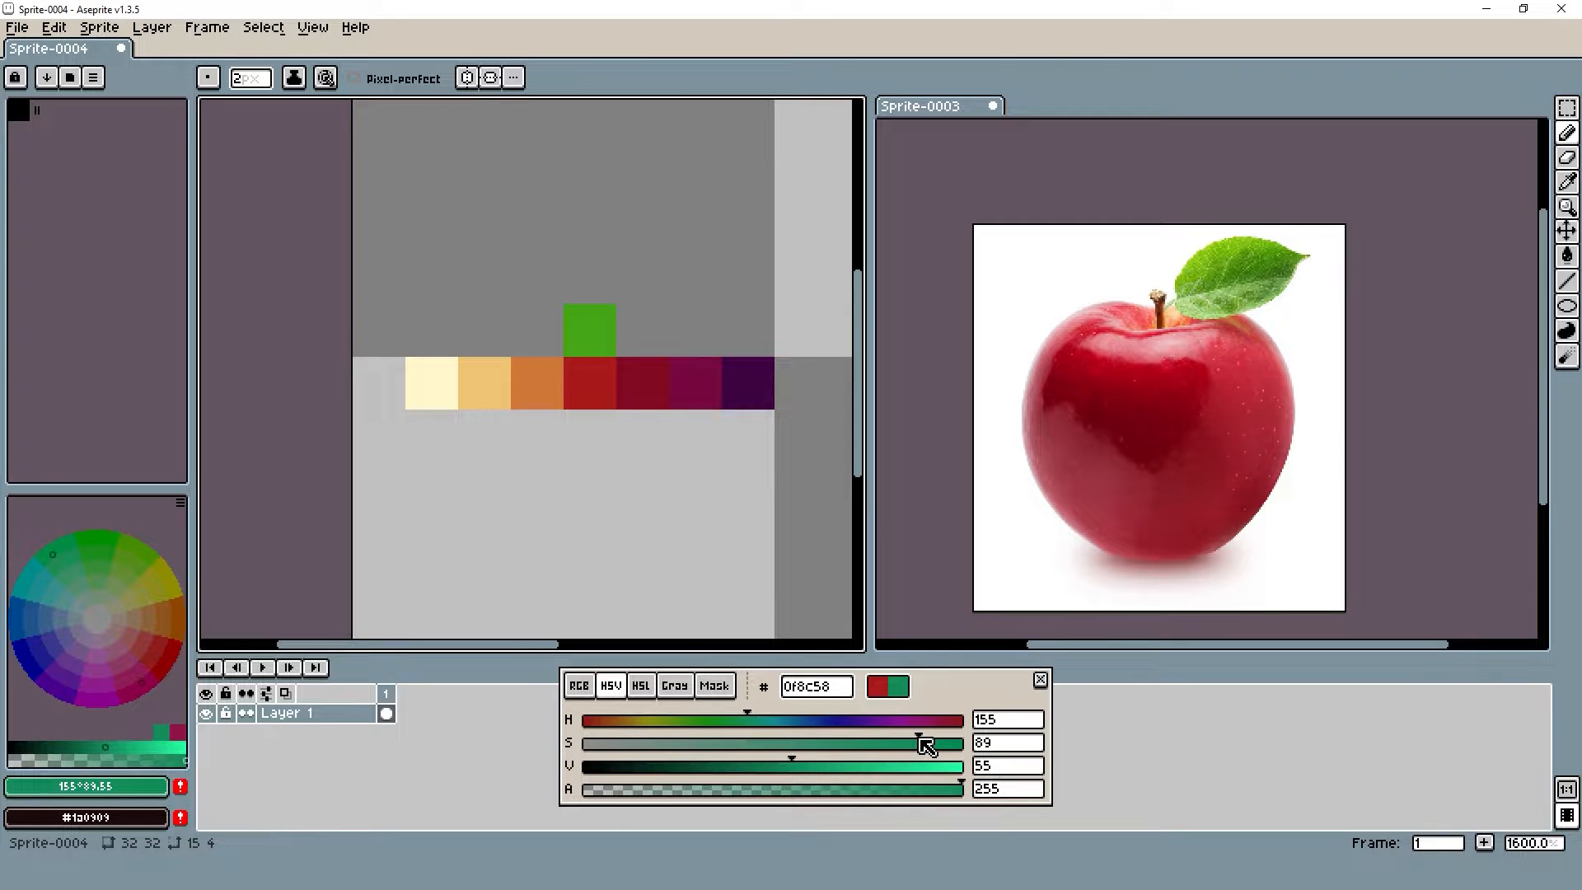
pyautogui.moveTo(793, 766); pyautogui.dragTo(743, 774)
pyautogui.click(658, 348)
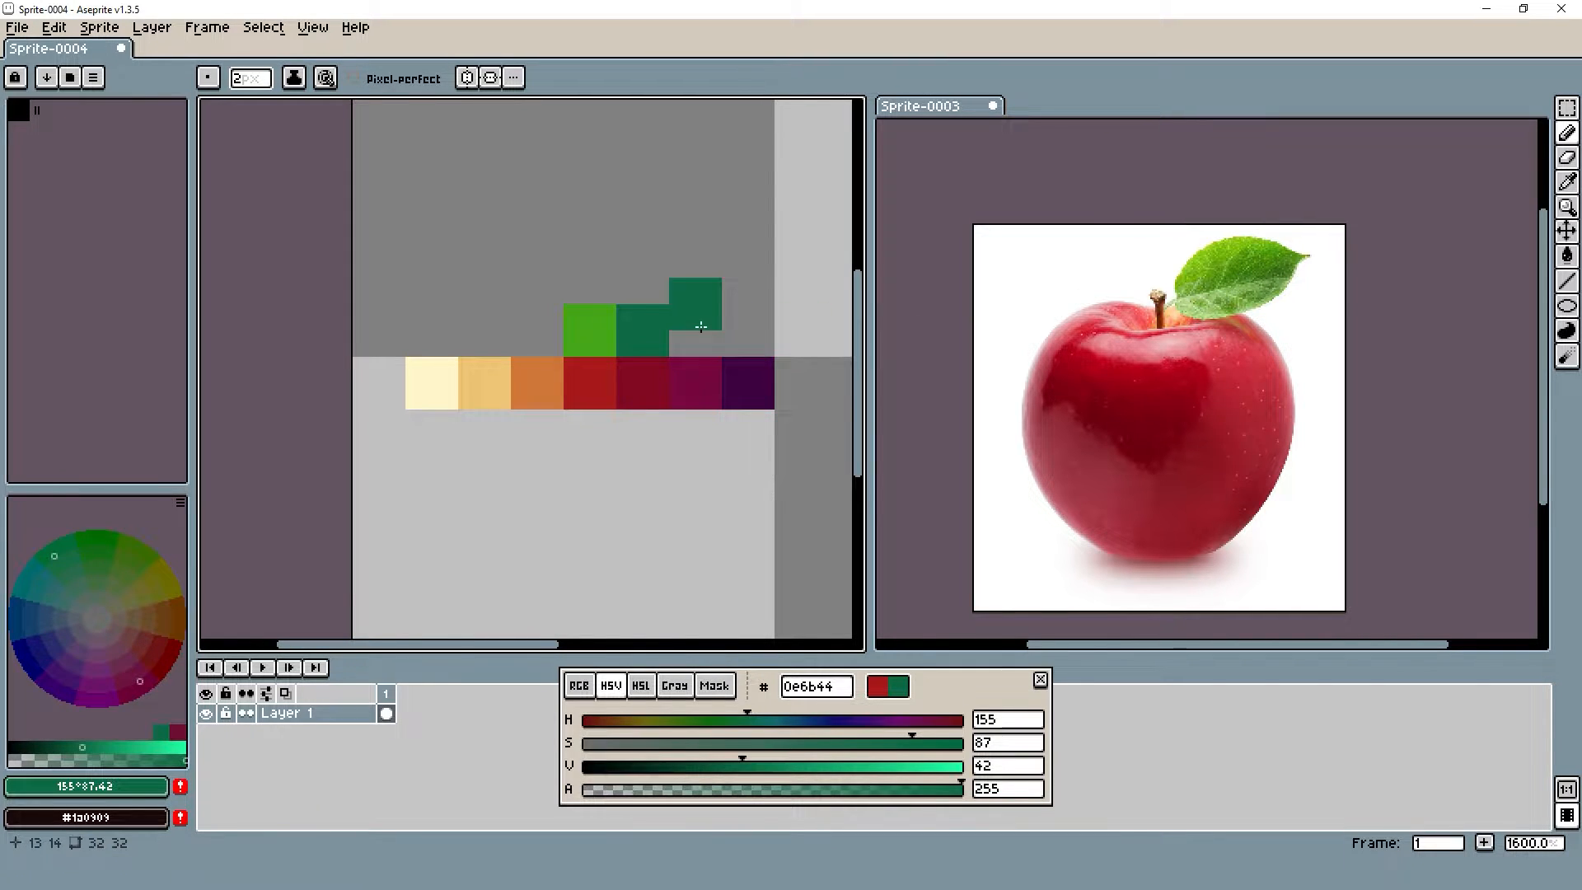
# Mix a dark teal with hue 175 and value 32, and place it directly right of the dark green
pyautogui.scroll(2, 692, 327)
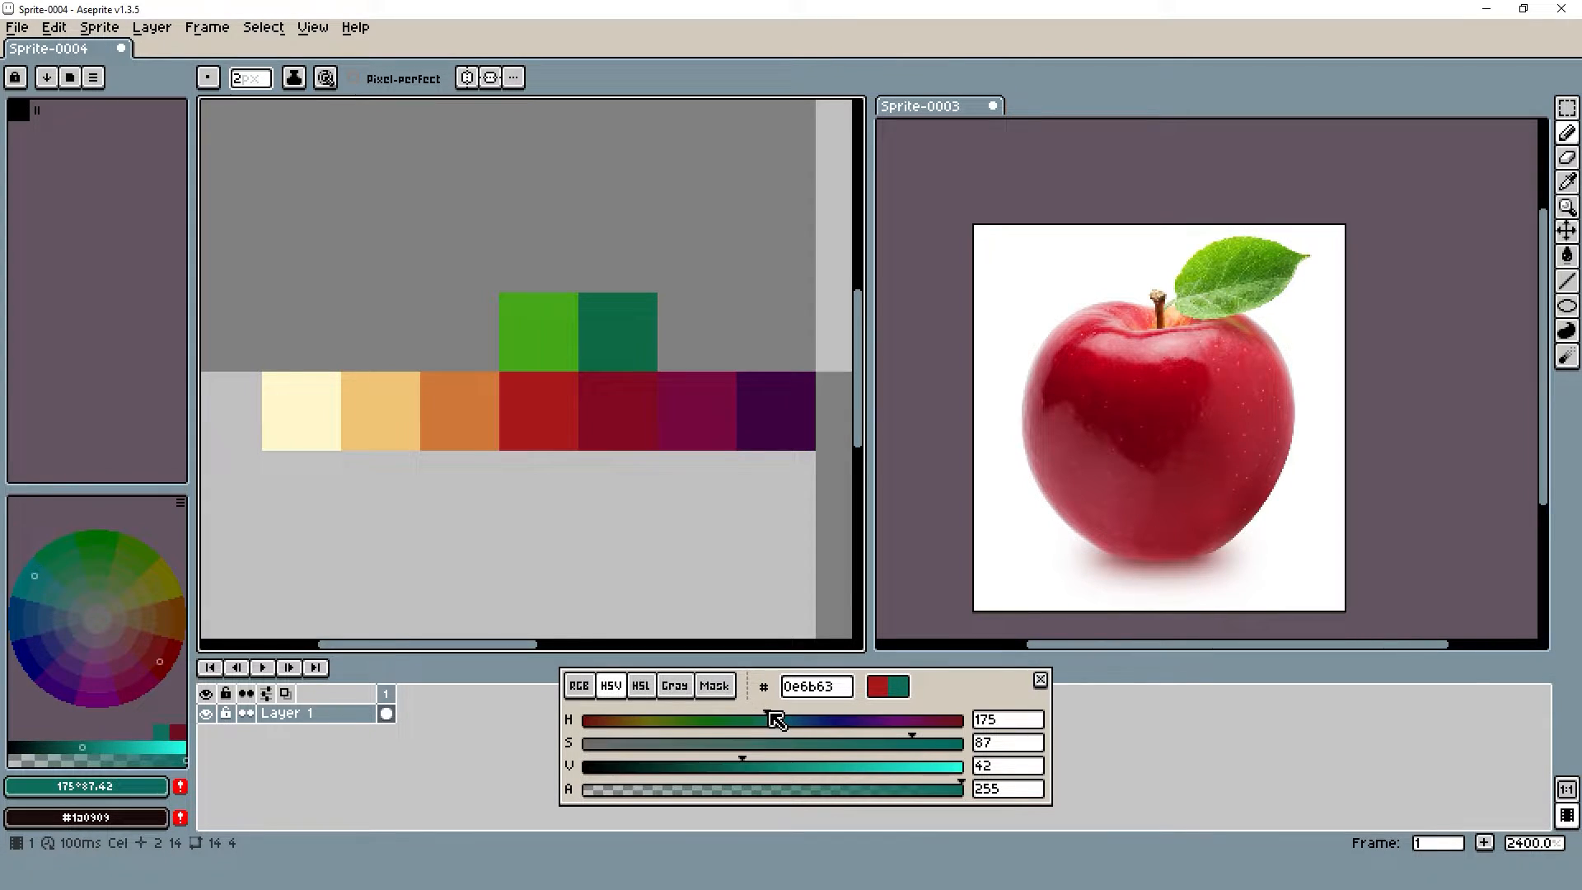
pyautogui.moveTo(915, 736); pyautogui.dragTo(921, 738)
pyautogui.moveTo(775, 766); pyautogui.dragTo(704, 766)
pyautogui.click(714, 350)
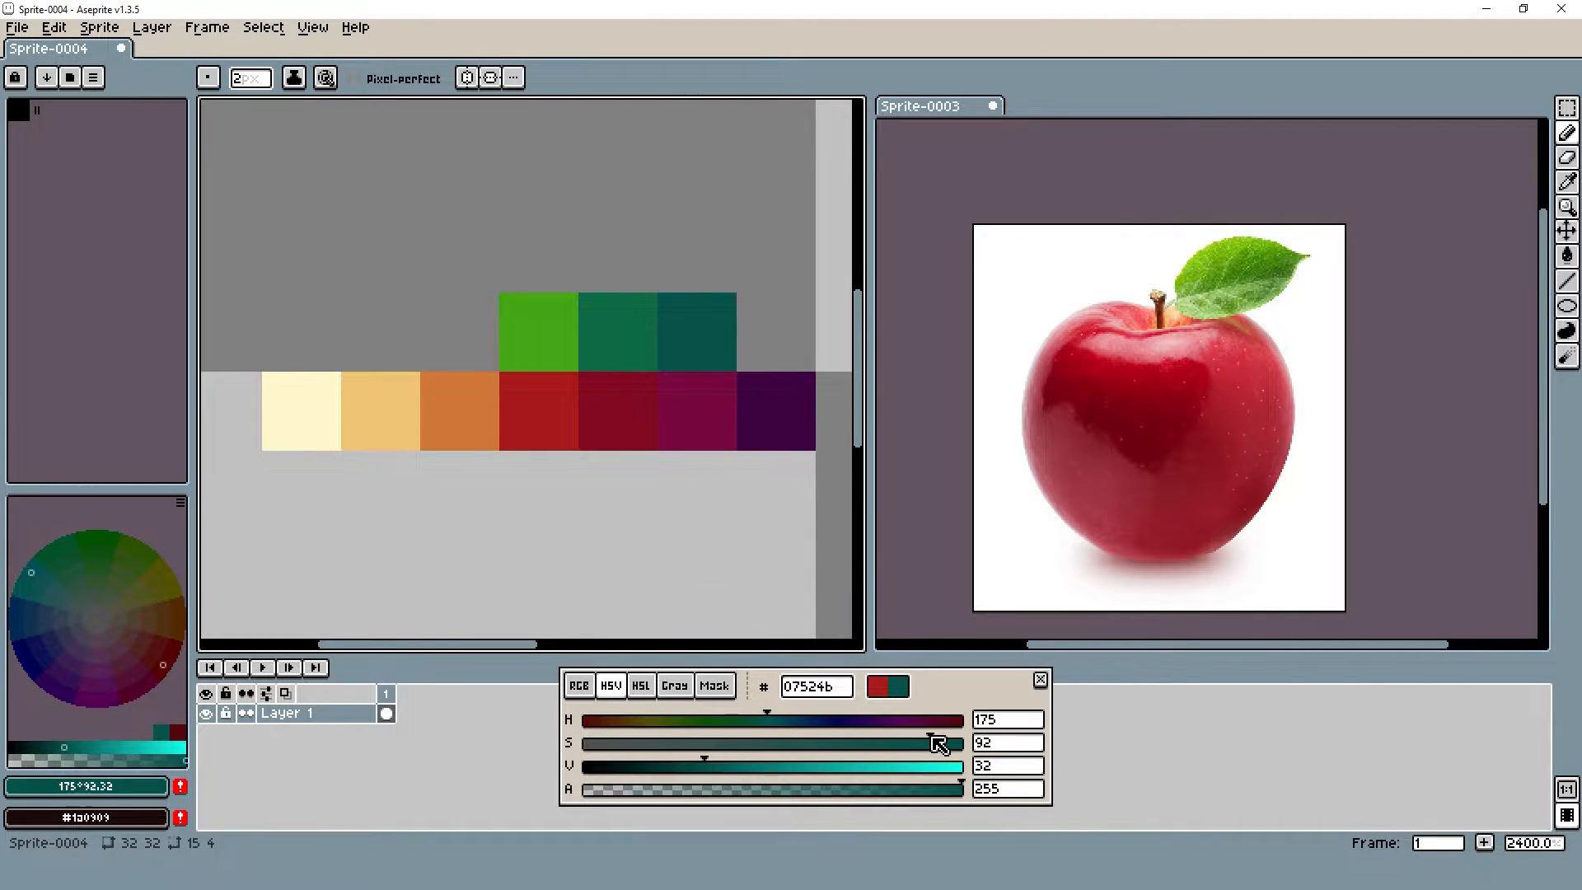
# Mix a very dark blue with hue 194, saturation 96 and value 20, and place it directly right of the teal
pyautogui.moveTo(711, 765); pyautogui.dragTo(669, 766)
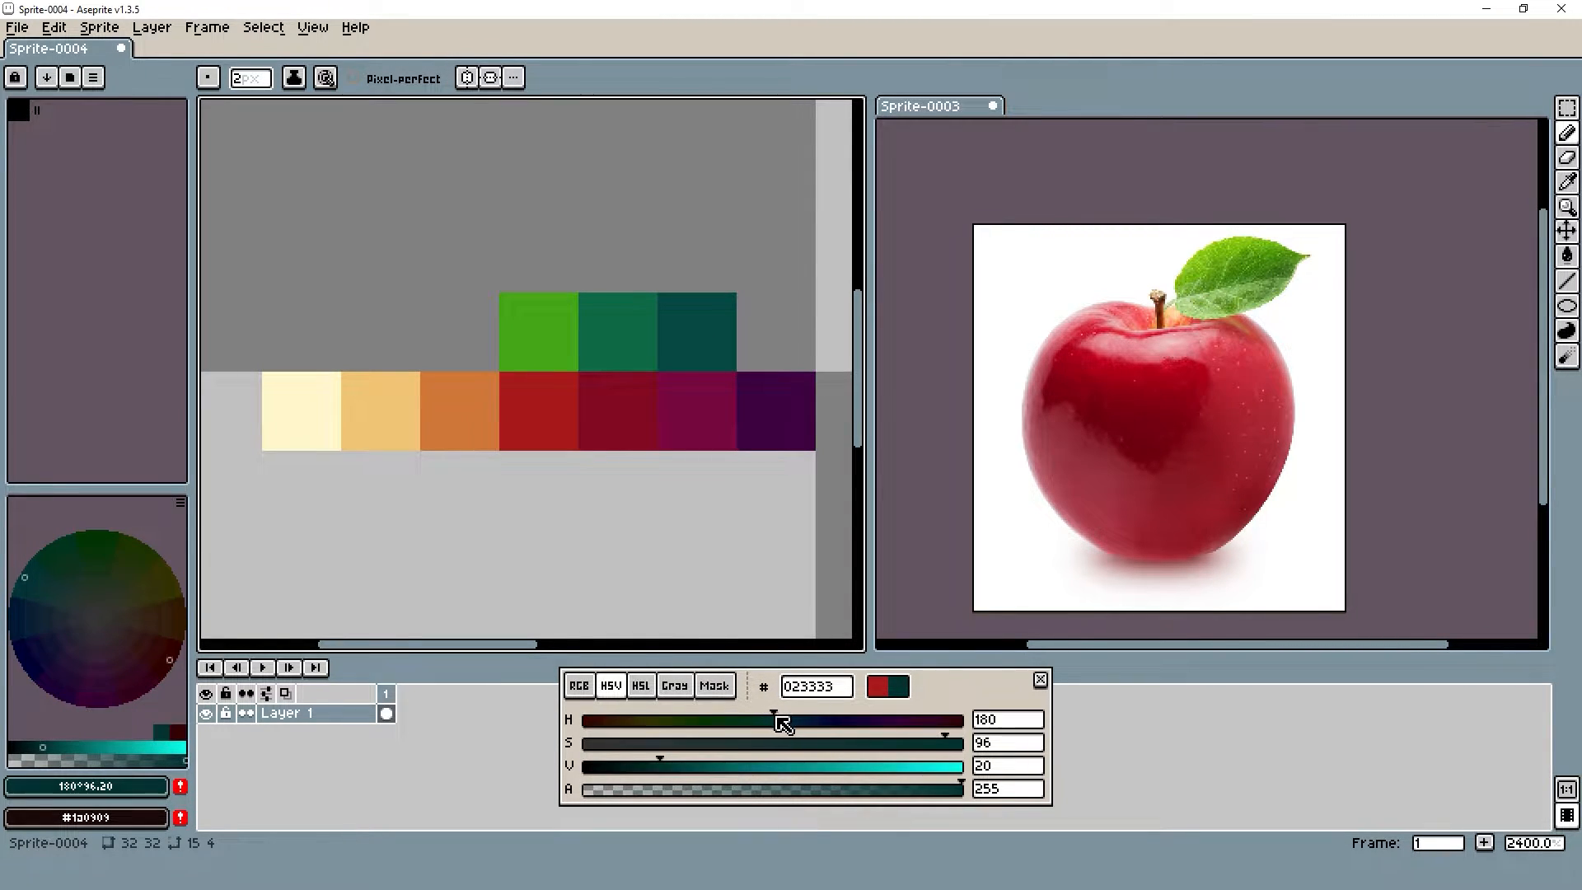
pyautogui.moveTo(780, 723); pyautogui.dragTo(787, 724)
pyautogui.click(791, 353)
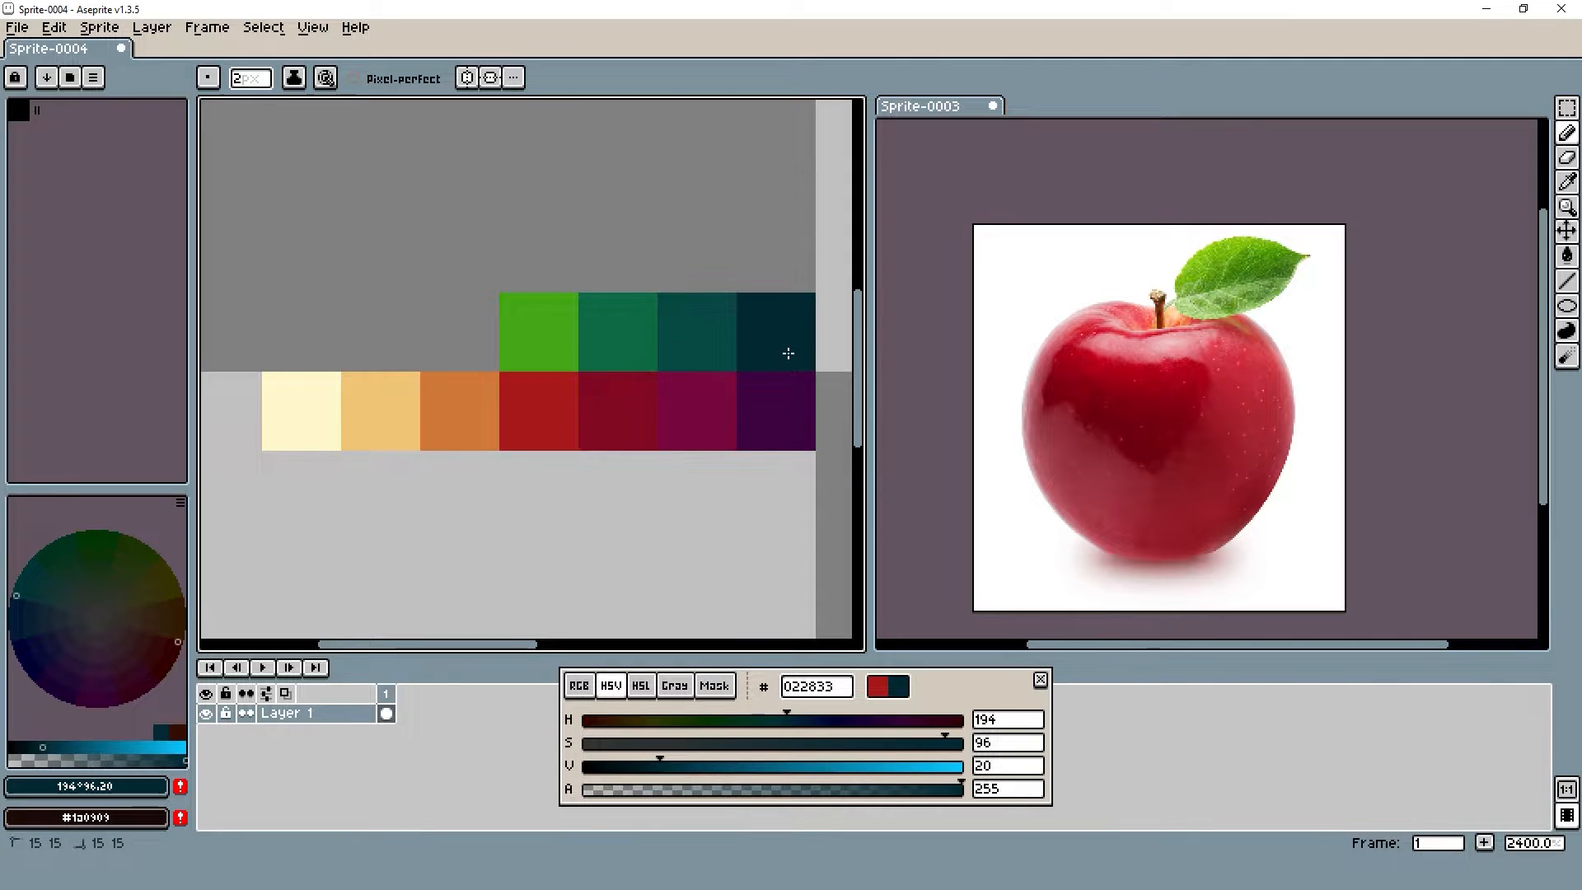
# Mix a light green from the leaf green swatch with hue 85, saturation 73 and value 77, and place it directly left of it
pyautogui.scroll(-4, 797, 286)
pyautogui.scroll(3, 658, 267)
pyautogui.keyDown('alt'); pyautogui.click(644, 346); pyautogui.keyUp('alt')
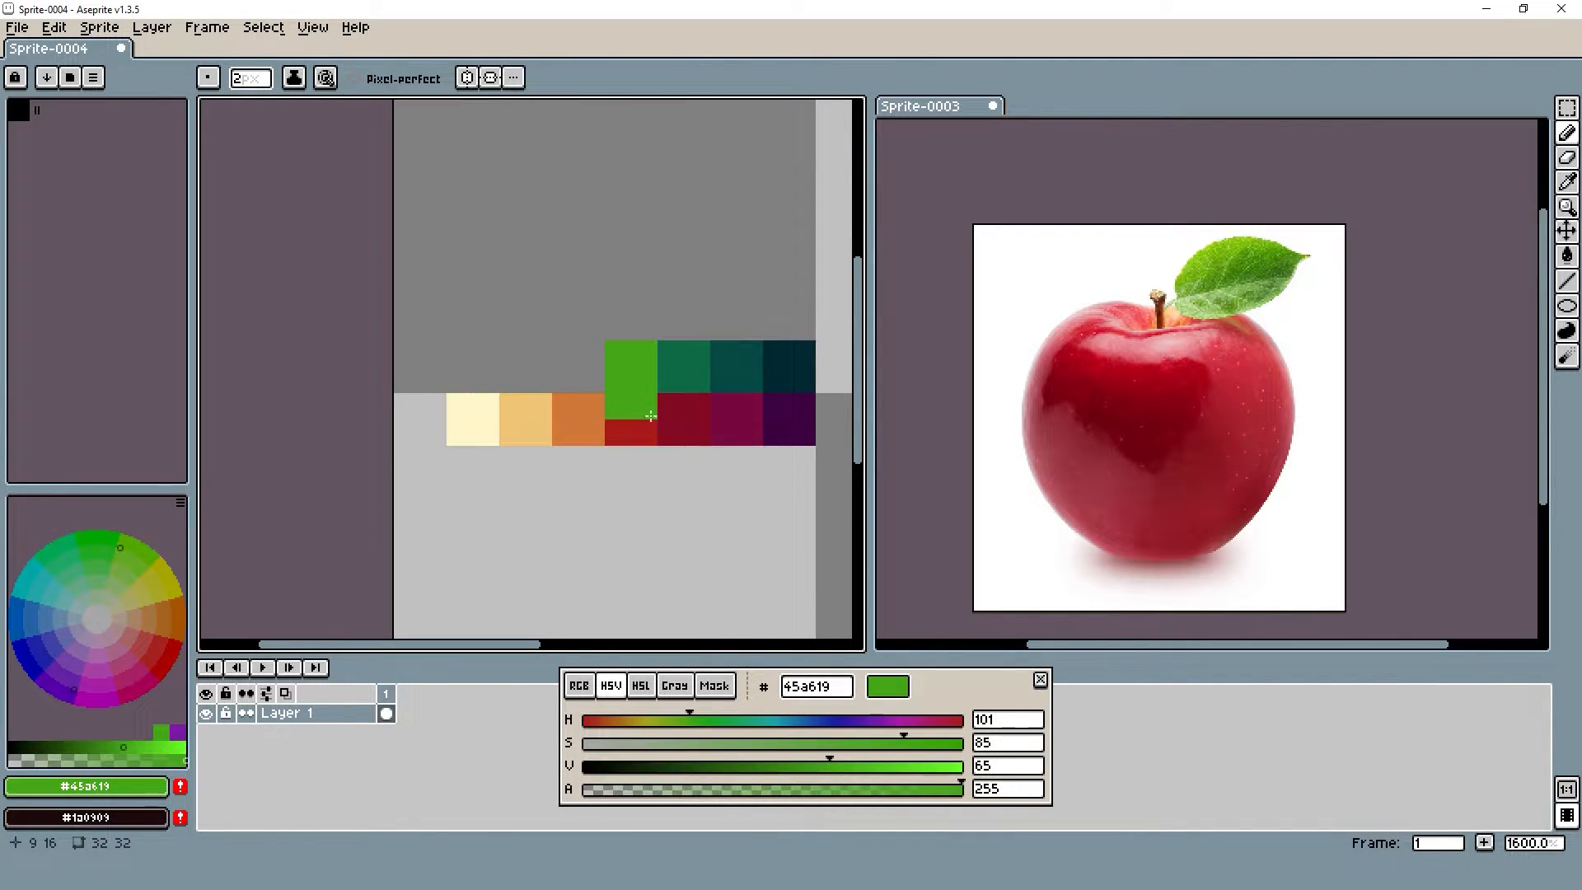
pyautogui.moveTo(697, 722); pyautogui.dragTo(685, 719)
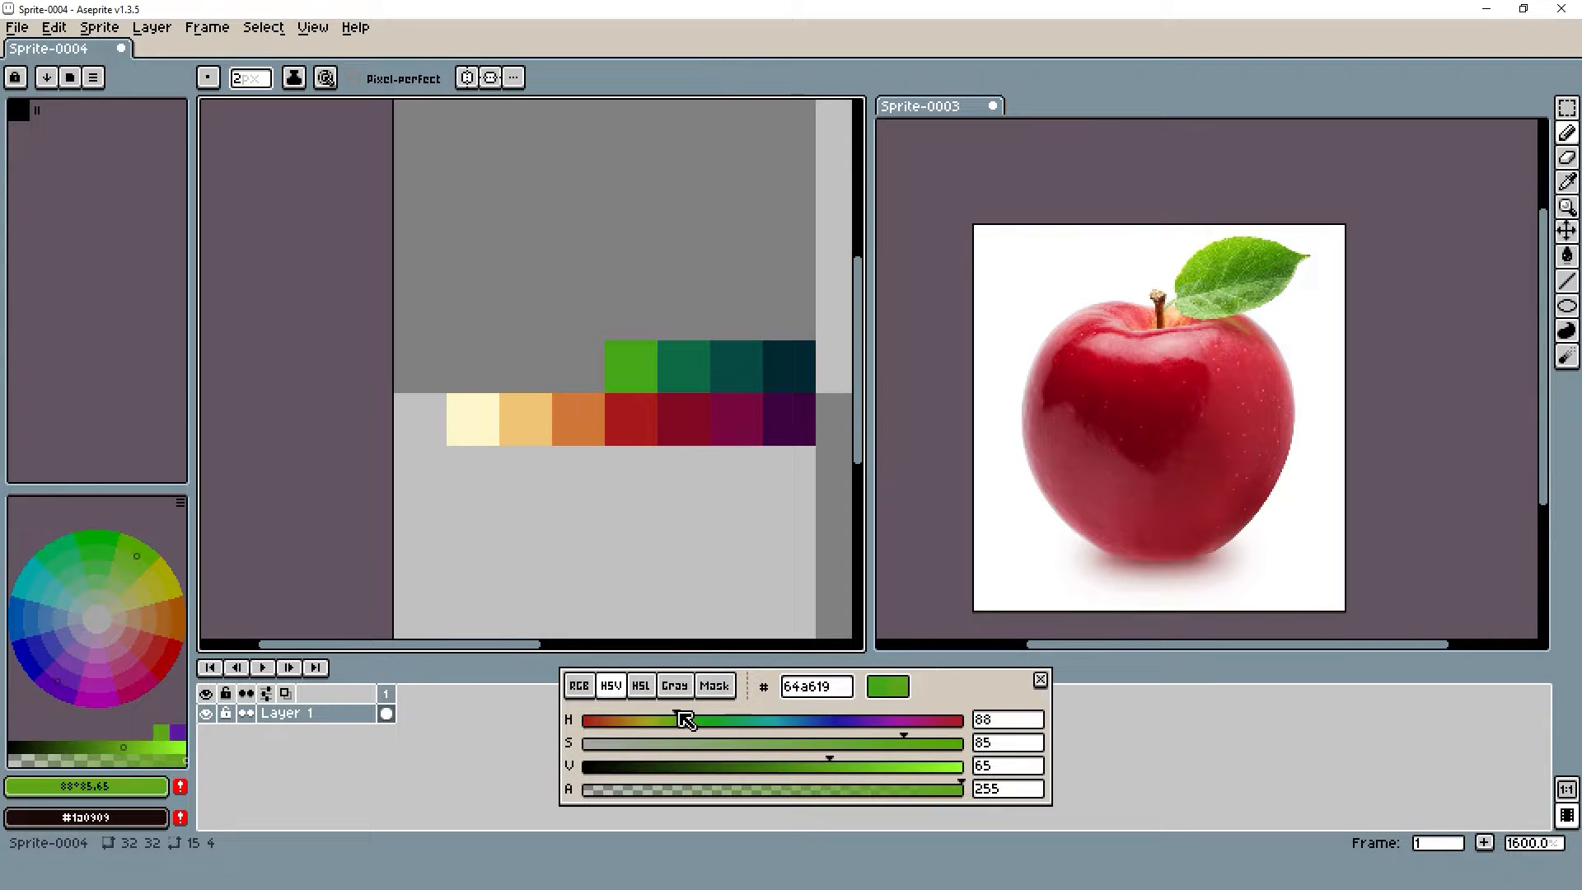
pyautogui.moveTo(912, 742)
pyautogui.mouseDown()
pyautogui.moveTo(861, 742)
pyautogui.moveTo(858, 762)
pyautogui.moveTo(890, 774)
pyautogui.moveTo(875, 768)
pyautogui.mouseUp()
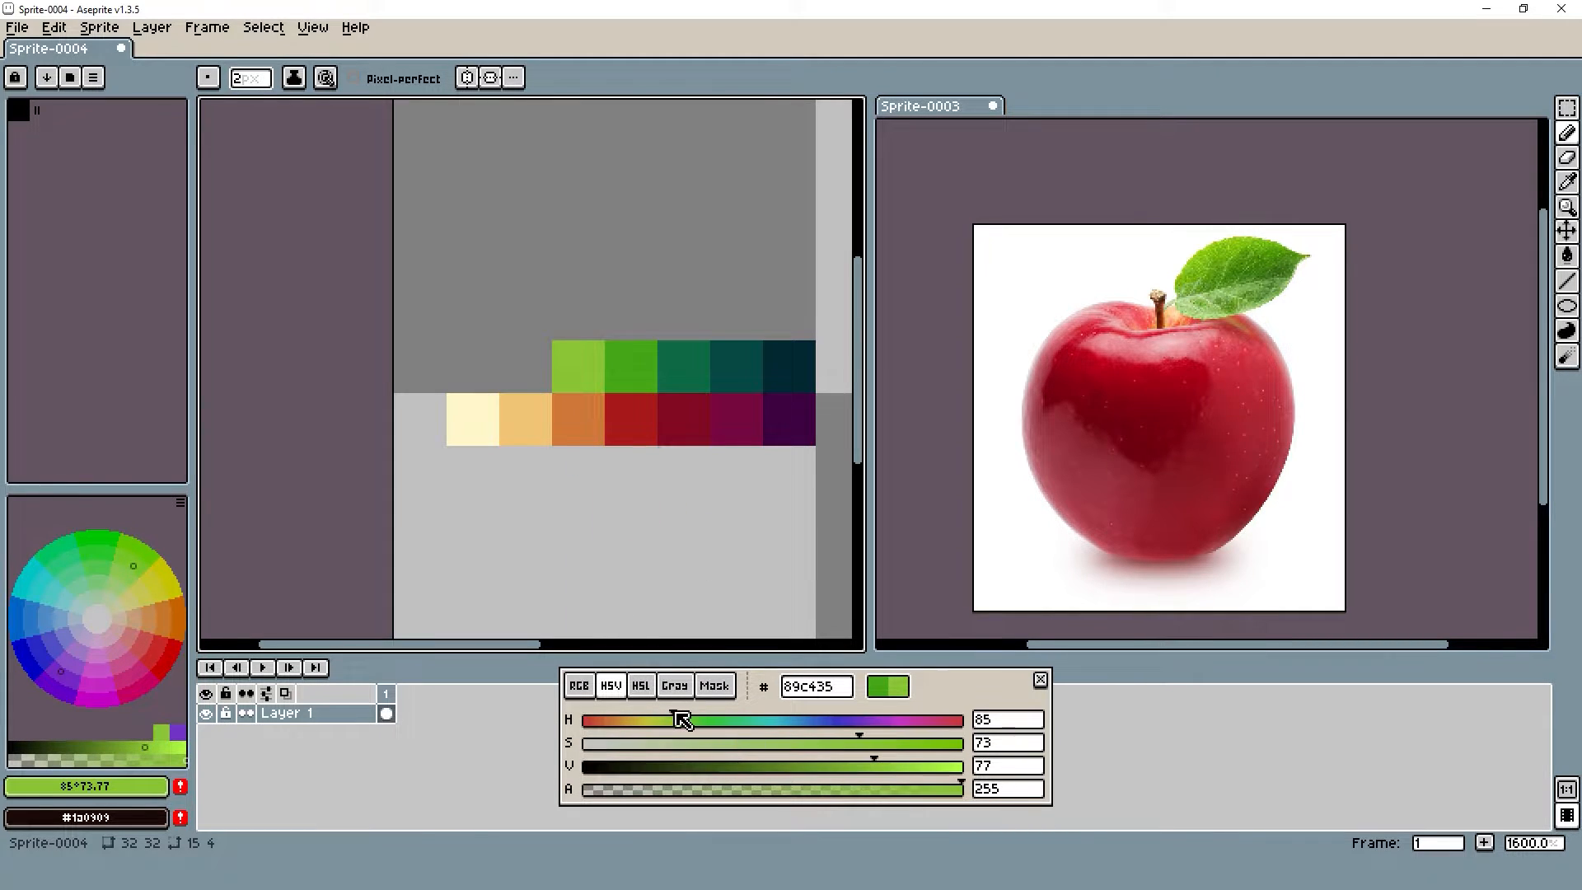
# Mix a yellow-green with hue 72, saturation 62 and value 83, and place it directly left of the light green
pyautogui.moveTo(676, 715); pyautogui.dragTo(665, 715)
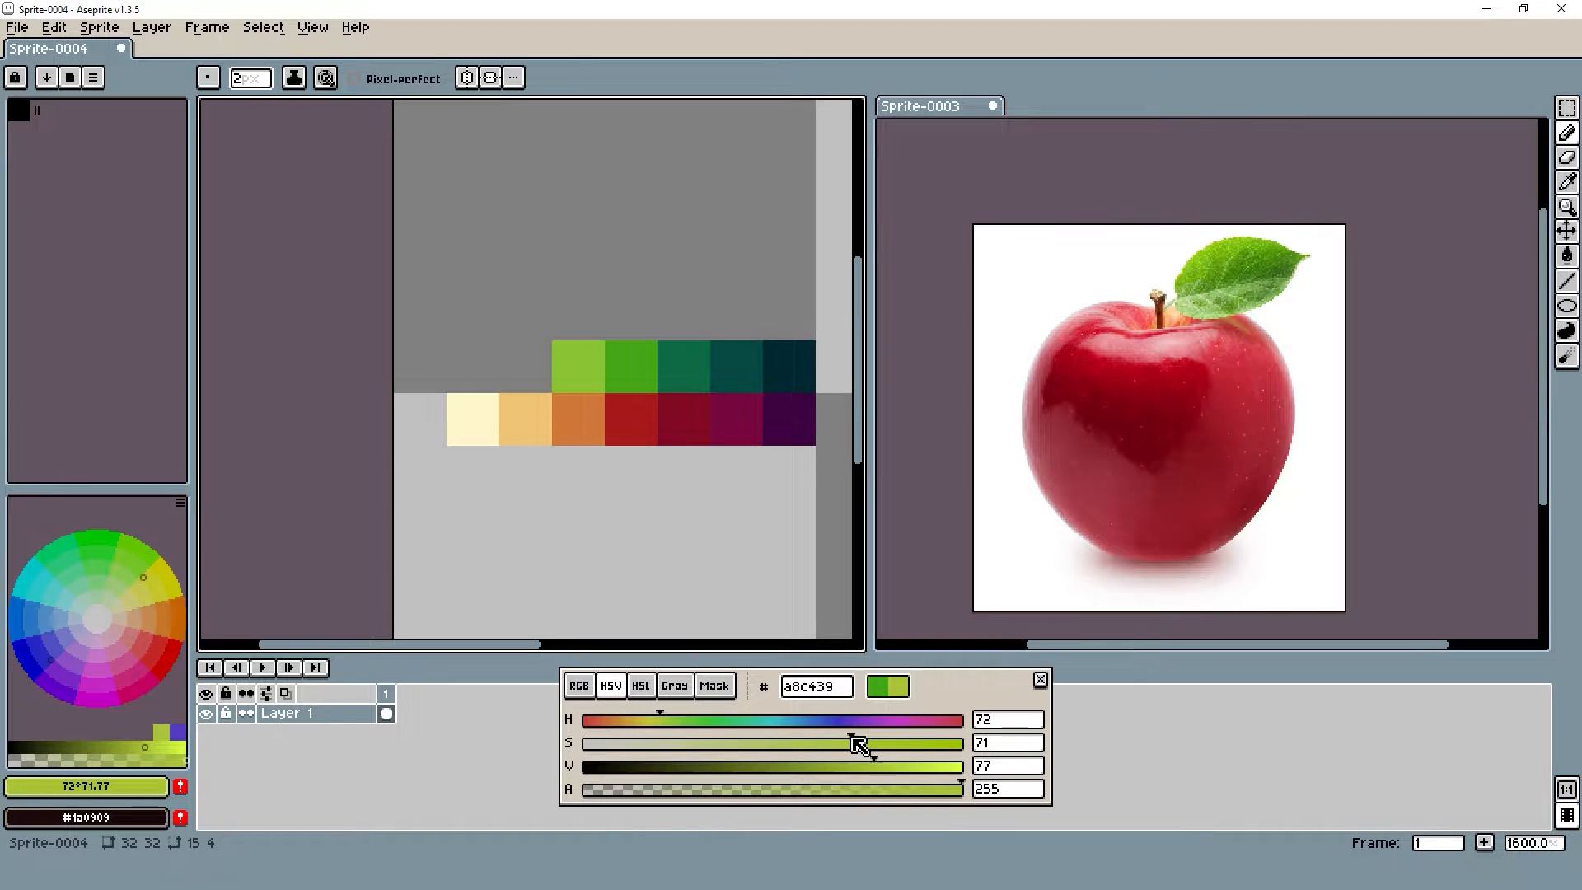
pyautogui.moveTo(858, 745)
pyautogui.mouseDown()
pyautogui.moveTo(827, 745)
pyautogui.moveTo(898, 775)
pyautogui.mouseUp()
pyautogui.click(538, 387)
pyautogui.scroll(-5, 531, 399)
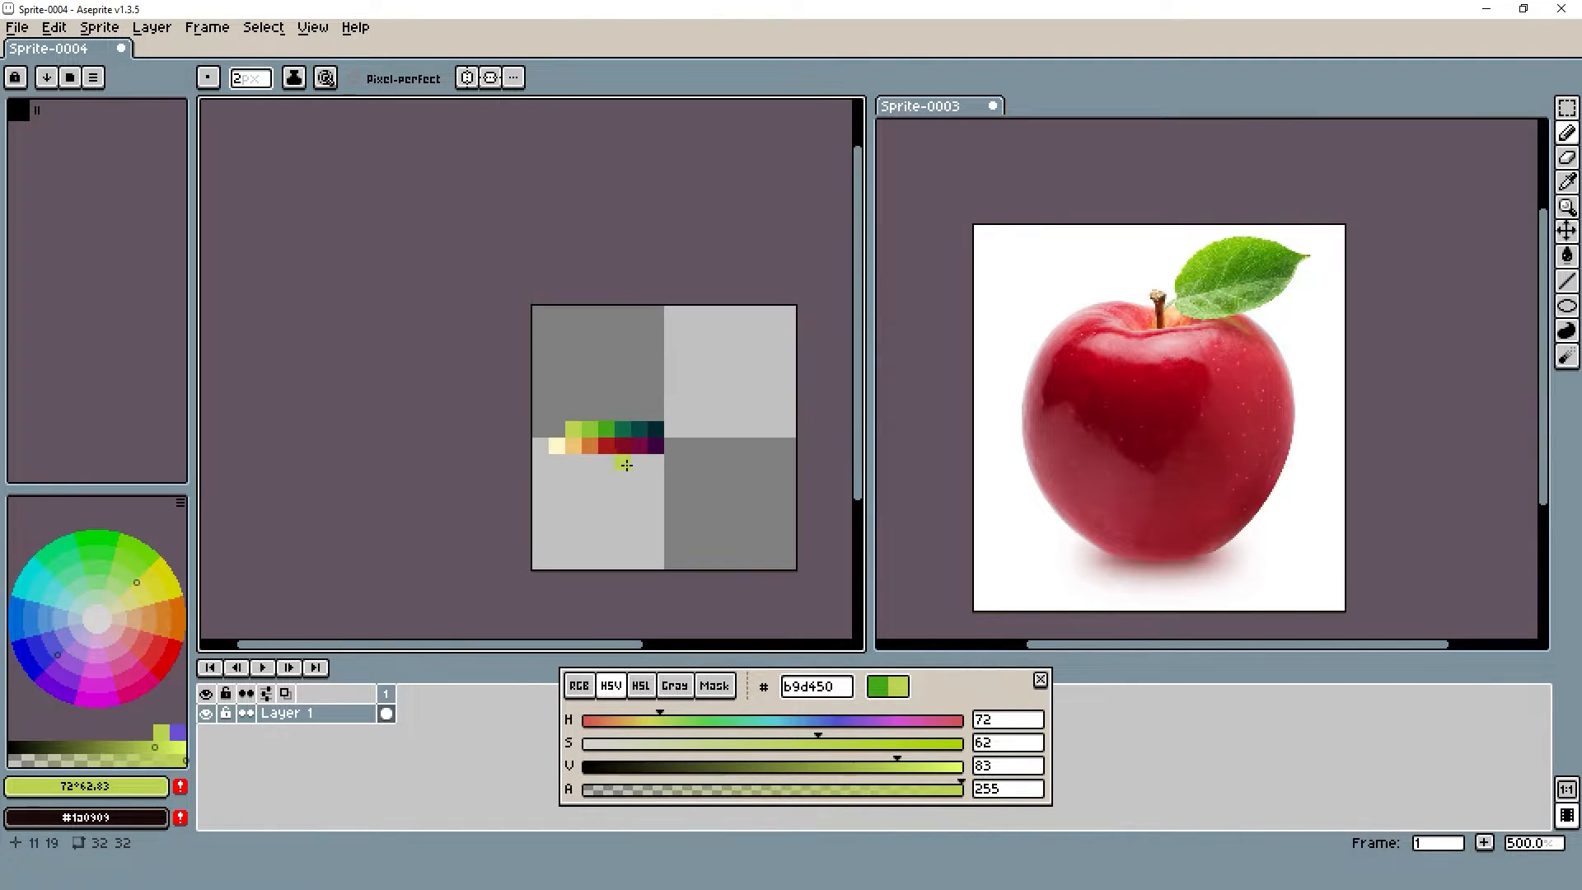
# Mix a pale yellow with hue 61, saturation 39 and value 95, and place it directly left of the yellow-green
pyautogui.scroll(4, 625, 462)
pyautogui.scroll(4, 565, 431)
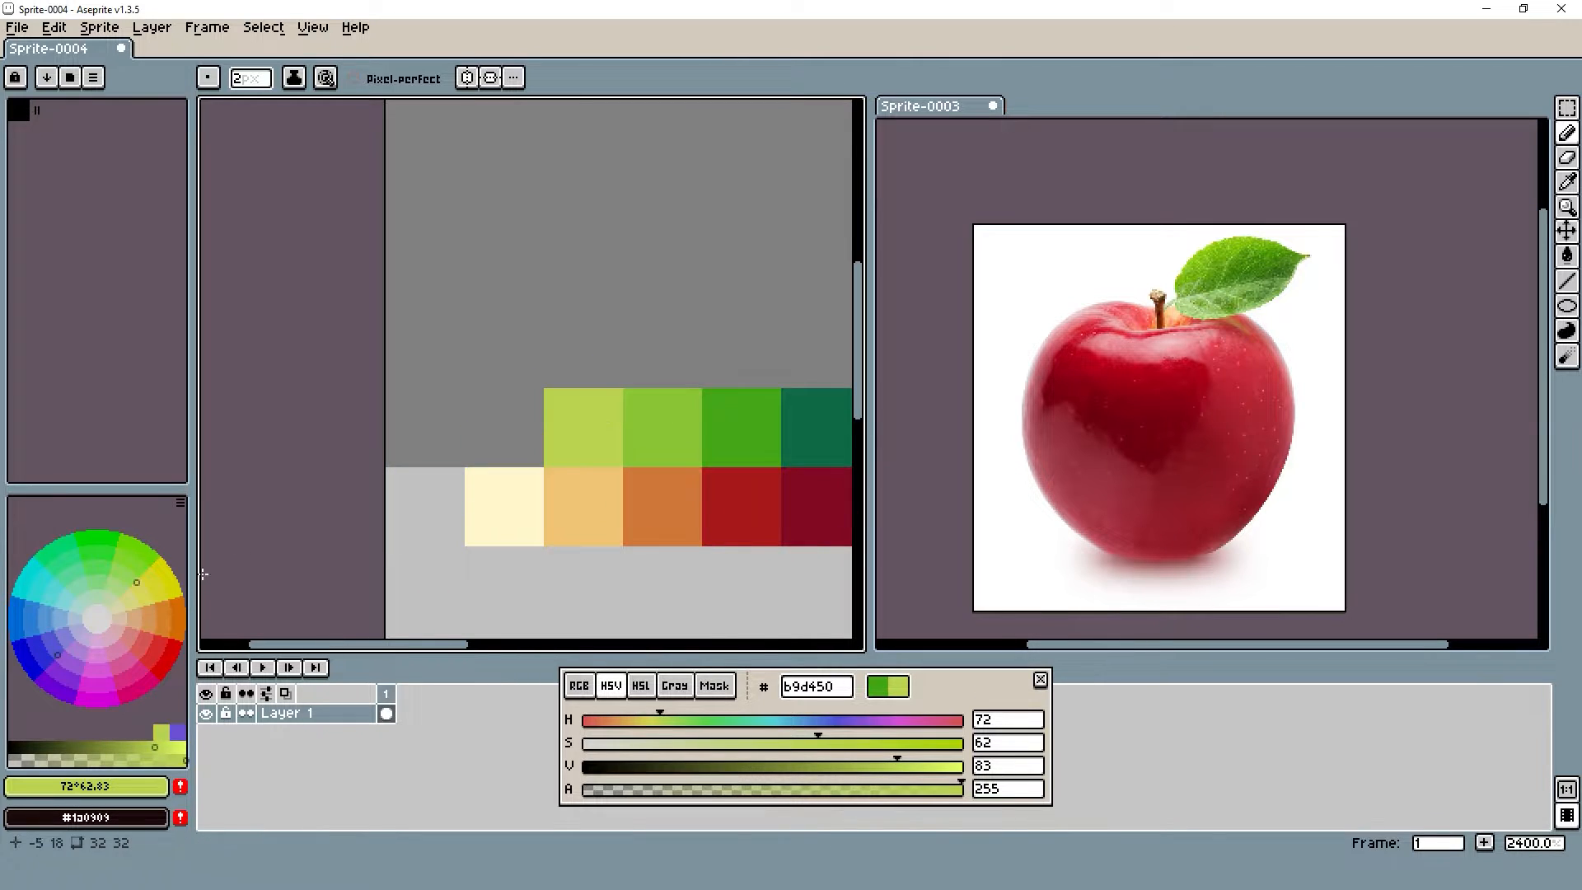
pyautogui.moveTo(664, 718); pyautogui.dragTo(652, 719)
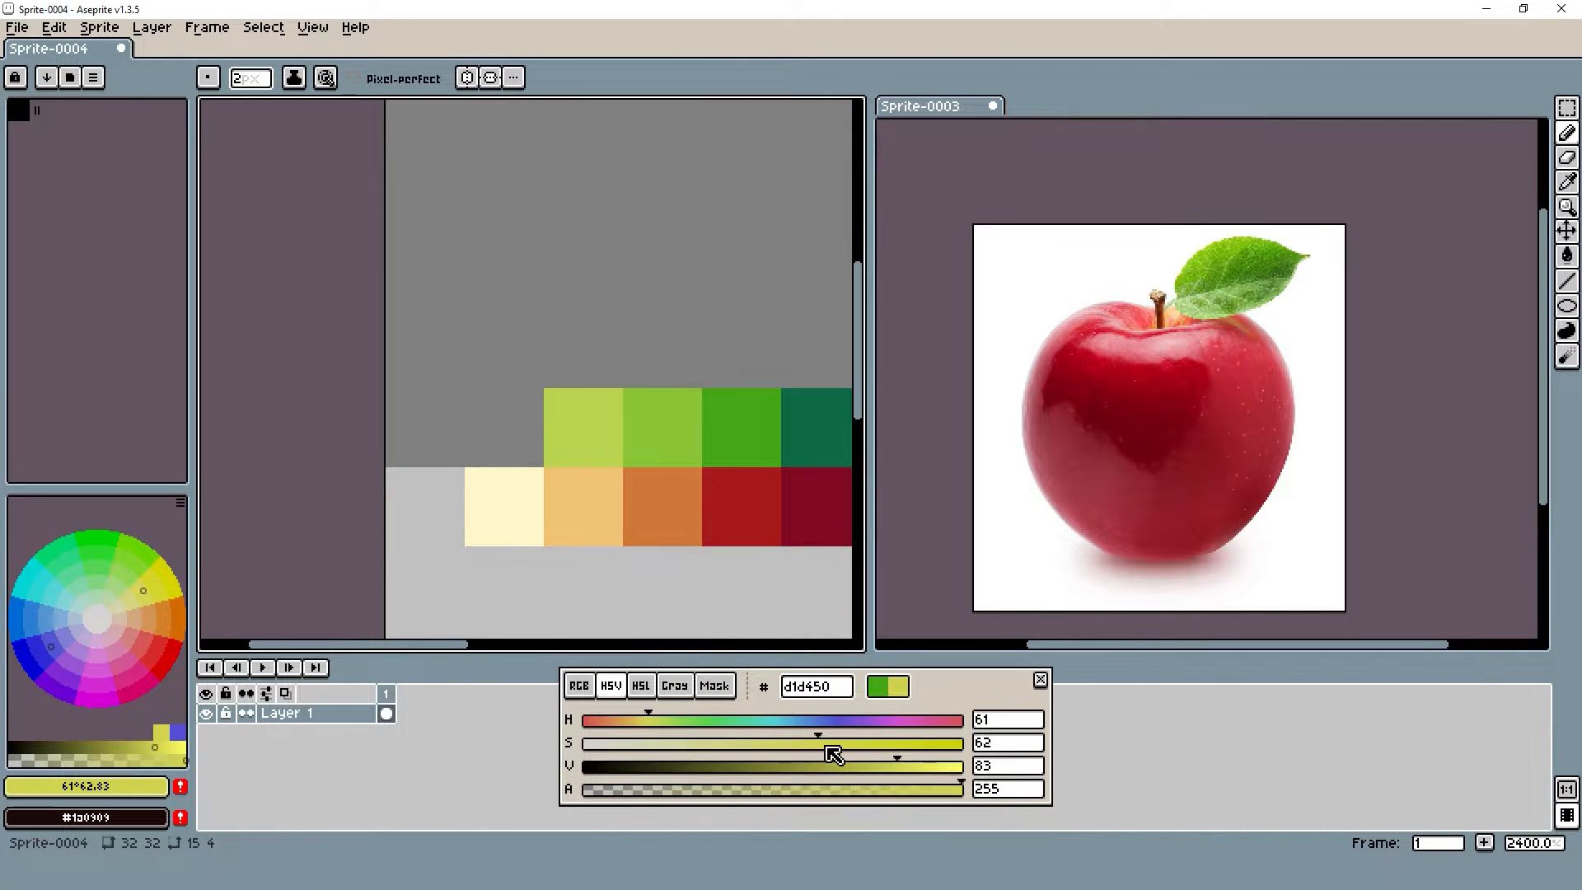
pyautogui.moveTo(828, 750); pyautogui.dragTo(736, 752)
pyautogui.moveTo(914, 775); pyautogui.dragTo(942, 767)
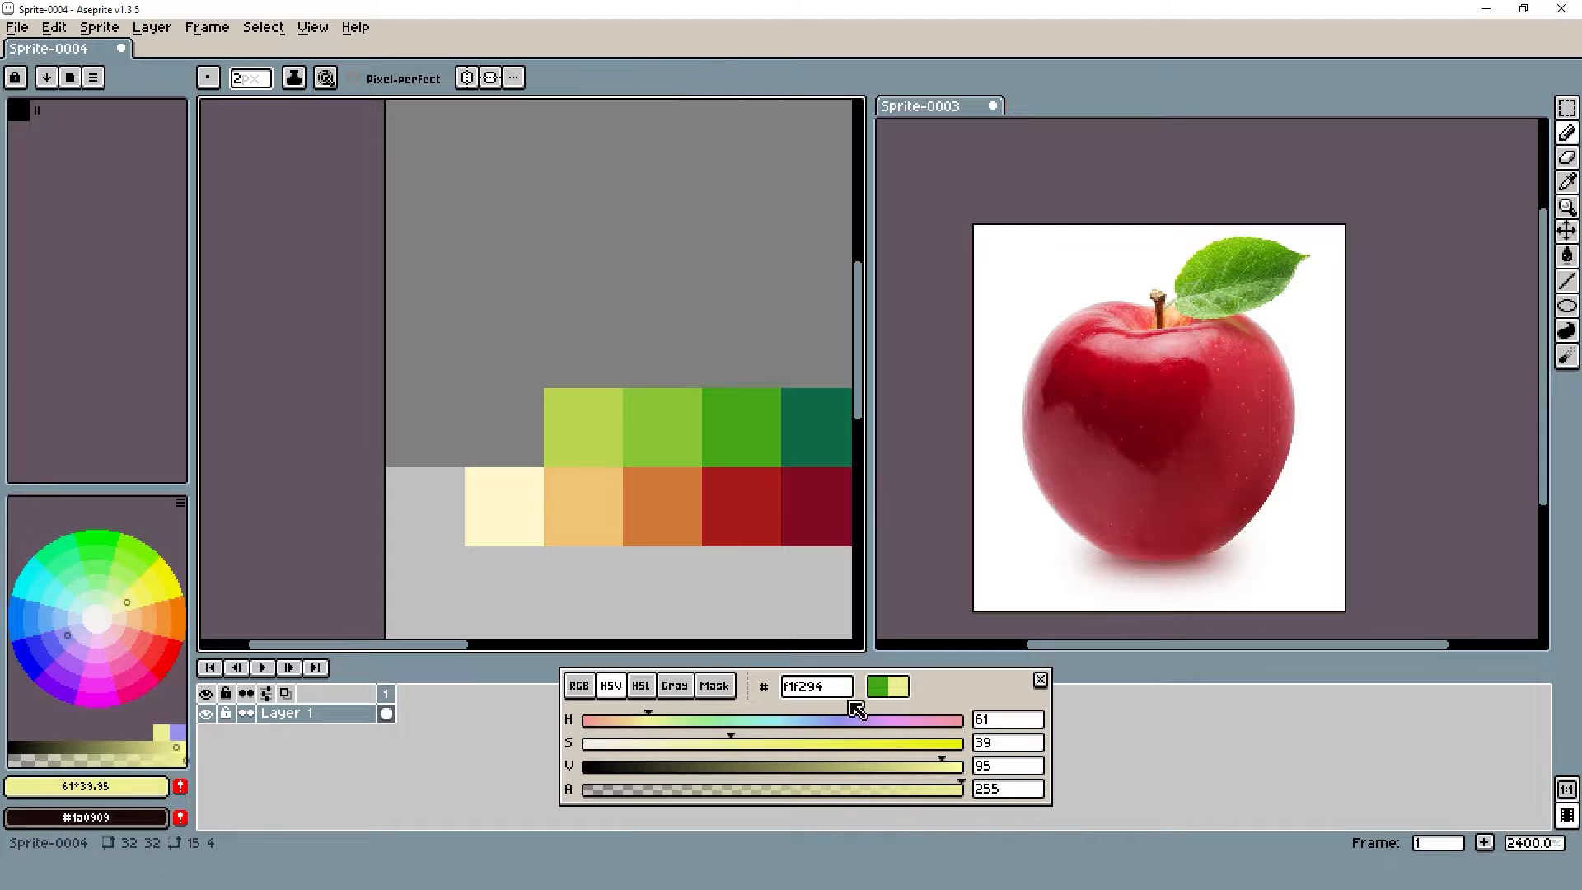
pyautogui.click(523, 448)
# Try painting a curved test stroke with a custom brush captured from the green ramp, and discard the stroke and the brush
pyautogui.scroll(-6, 607, 400)
pyautogui.scroll(1, 623, 389)
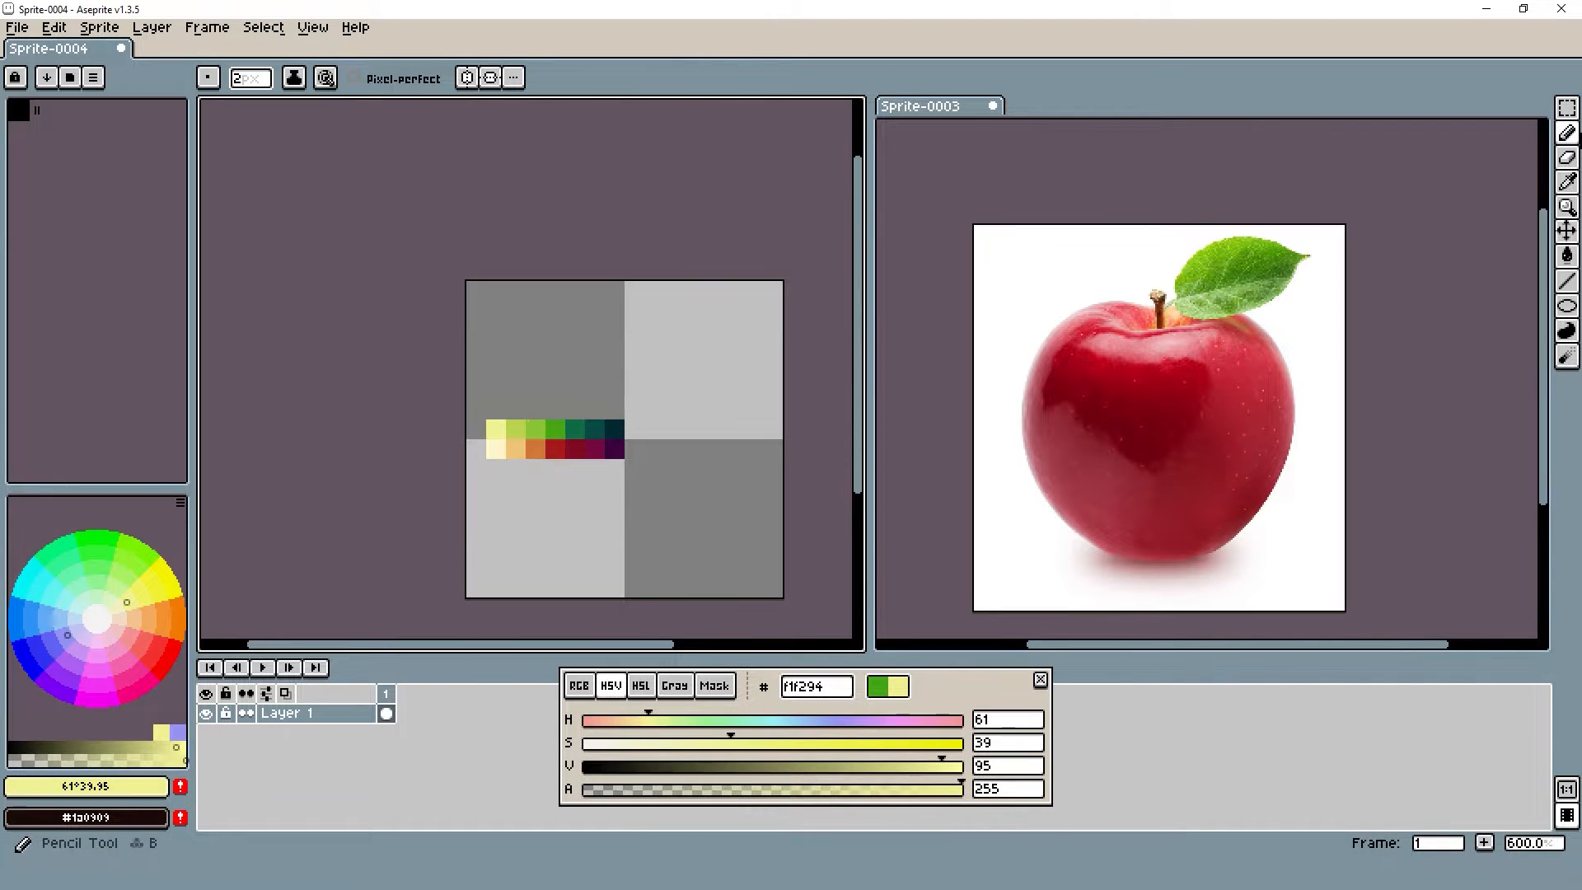
pyautogui.hotkey('shift', 'q')
pyautogui.moveTo(492, 425); pyautogui.dragTo(619, 434)
pyautogui.hotkey('ctrl', 'b')
pyautogui.moveTo(648, 305)
pyautogui.mouseDown()
pyautogui.moveTo(672, 349)
pyautogui.moveTo(669, 465)
pyautogui.mouseUp()
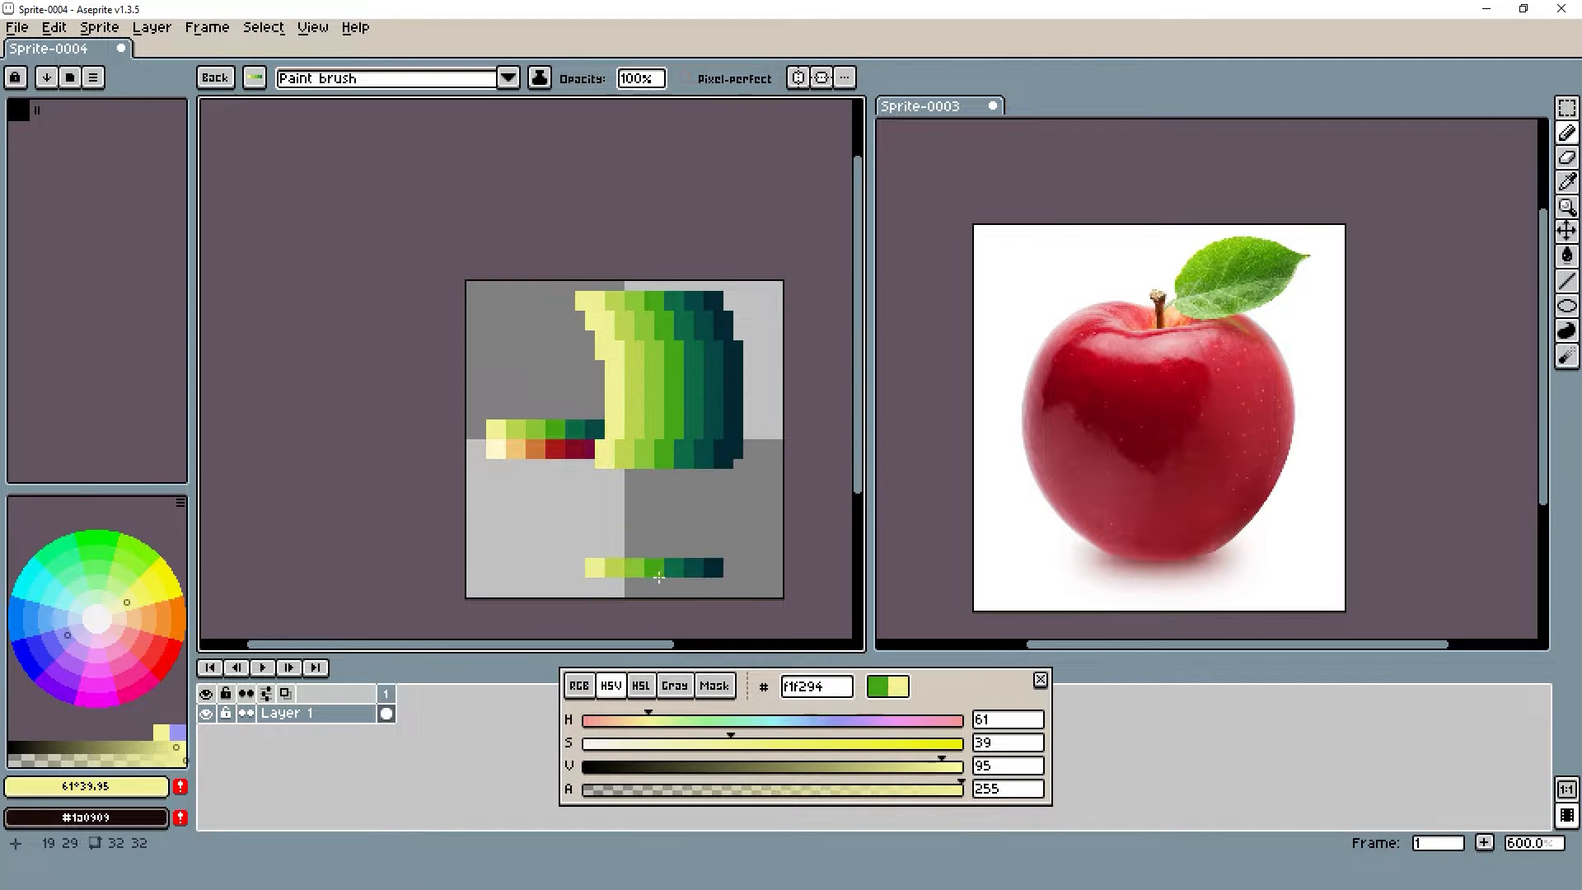
pyautogui.hotkey('ctrl', 'z')
pyautogui.press('Escape')
# Place a stem brown with hue 25, saturation 90 and value 60 directly below the apple red swatch
pyautogui.scroll(3, 599, 464)
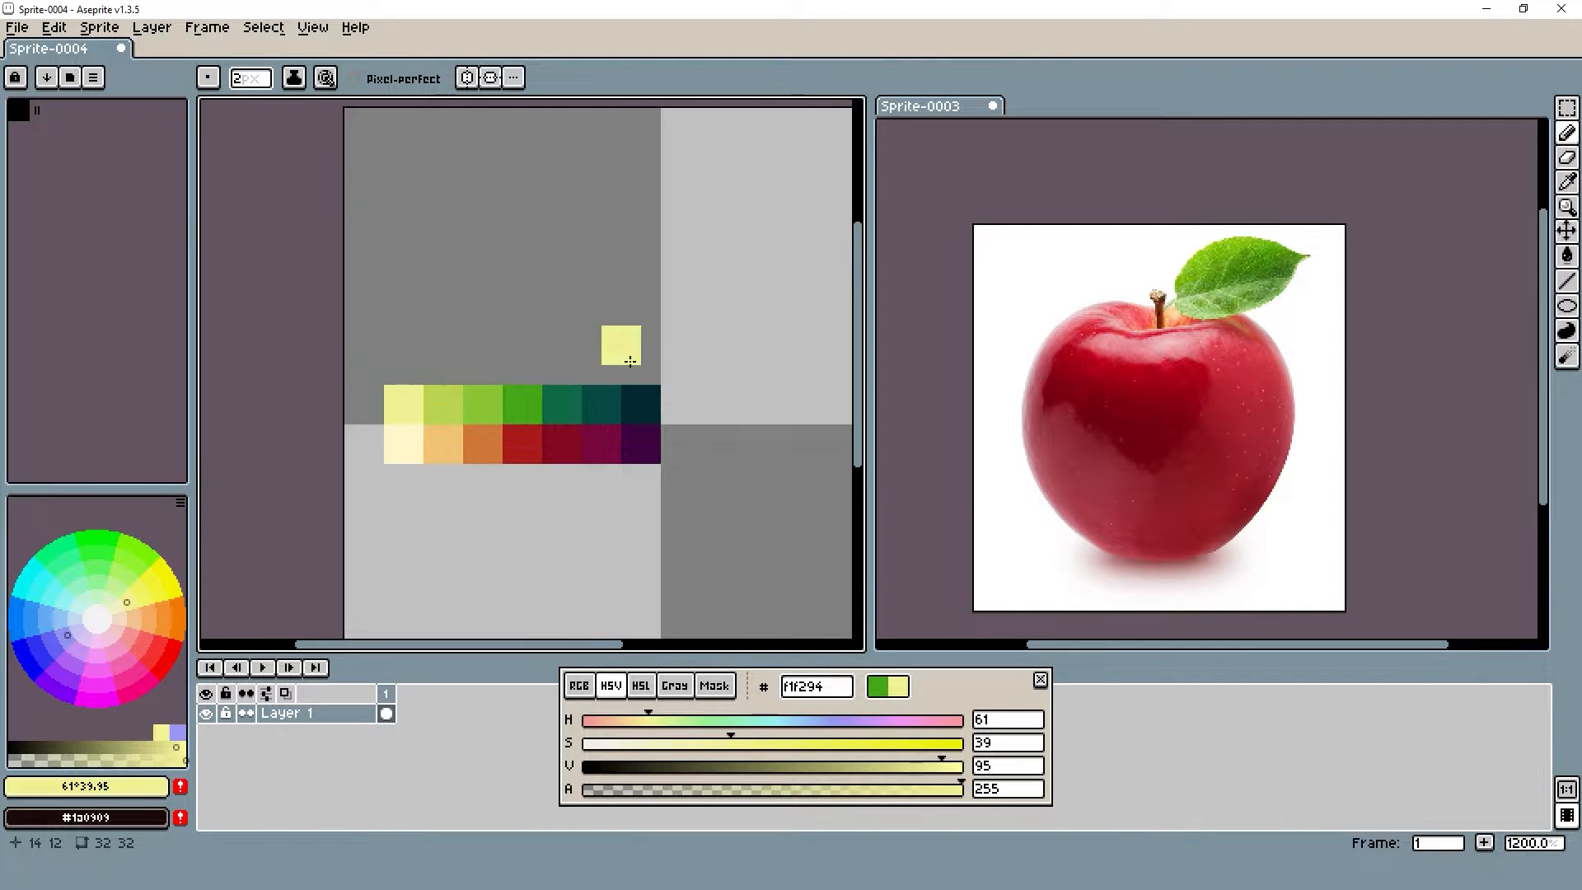
pyautogui.scroll(3, 660, 307)
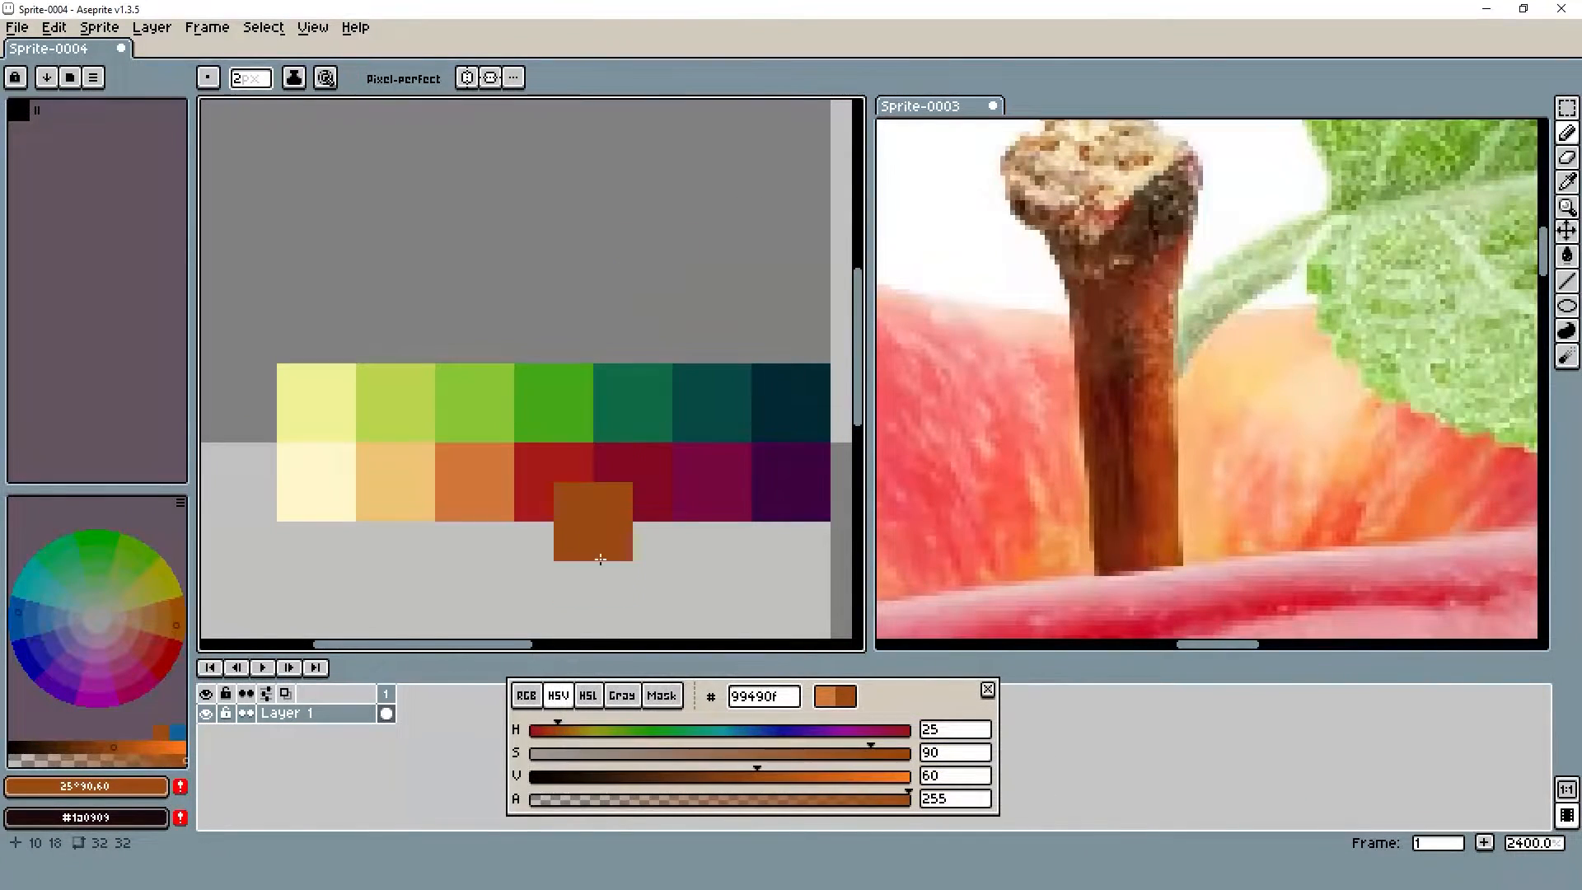
pyautogui.click(555, 581)
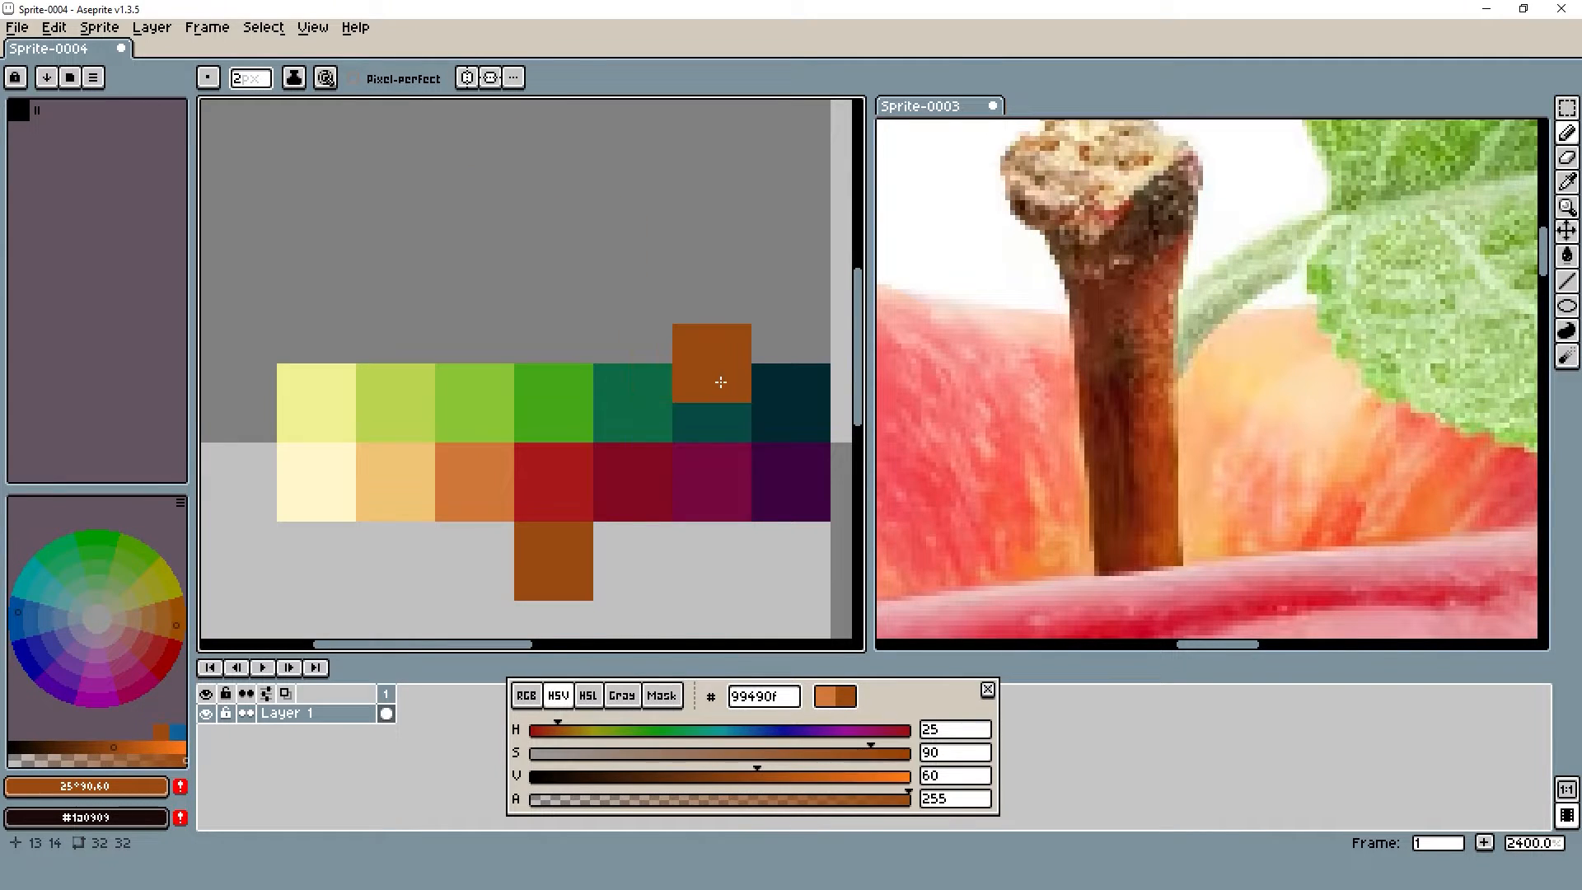
# Mix a darker brown with hue 14, saturation 92 and value 48, and place it directly right of the stem brown
pyautogui.scroll(-2, 573, 470)
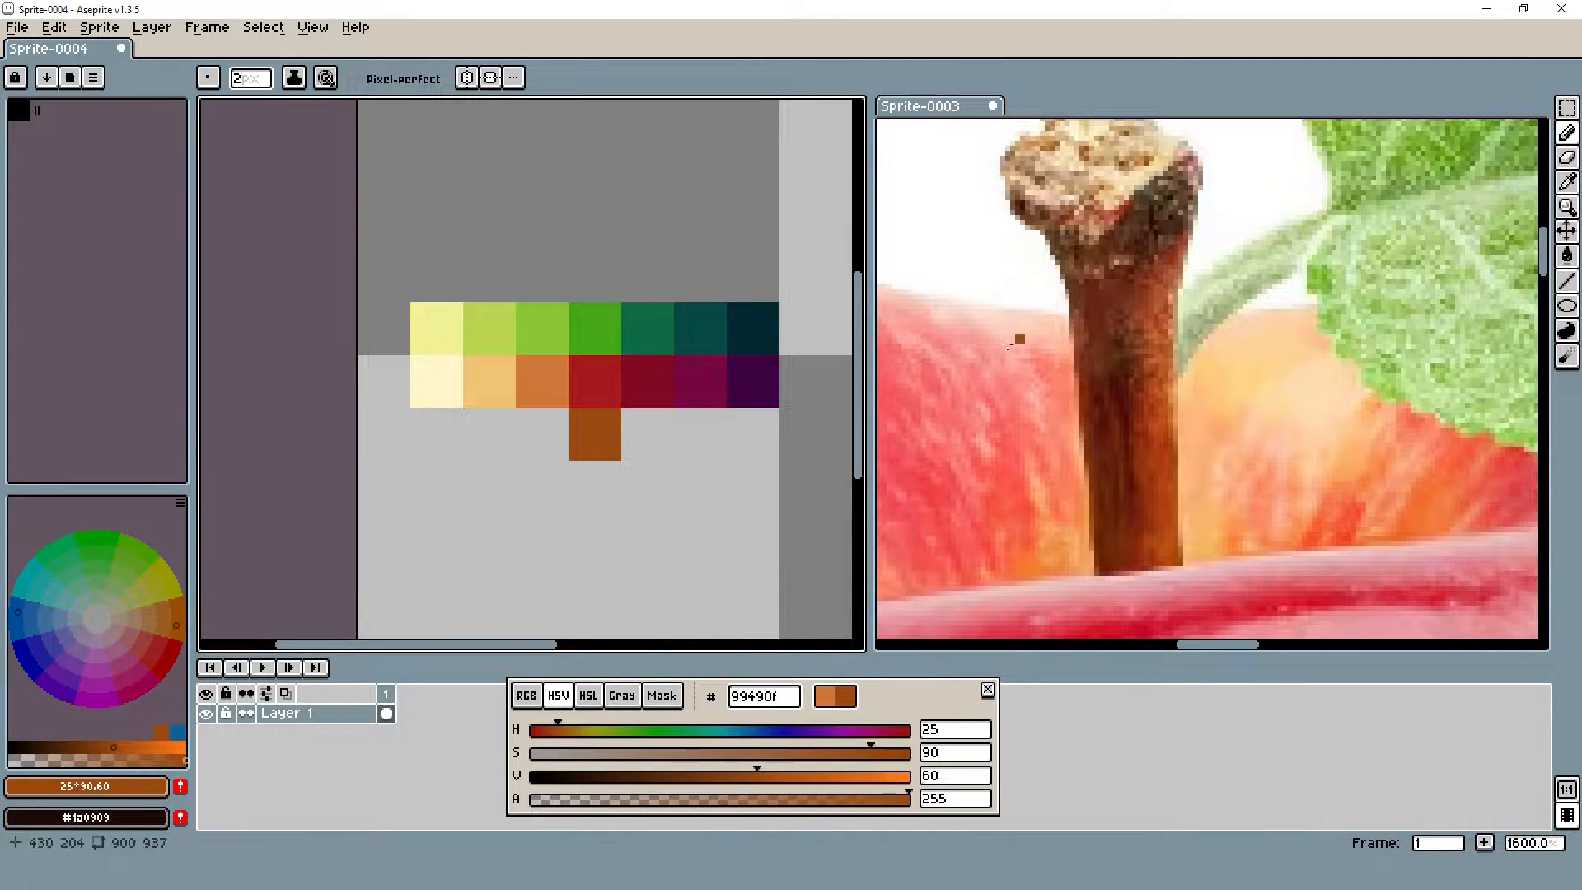
pyautogui.moveTo(762, 776); pyautogui.dragTo(714, 775)
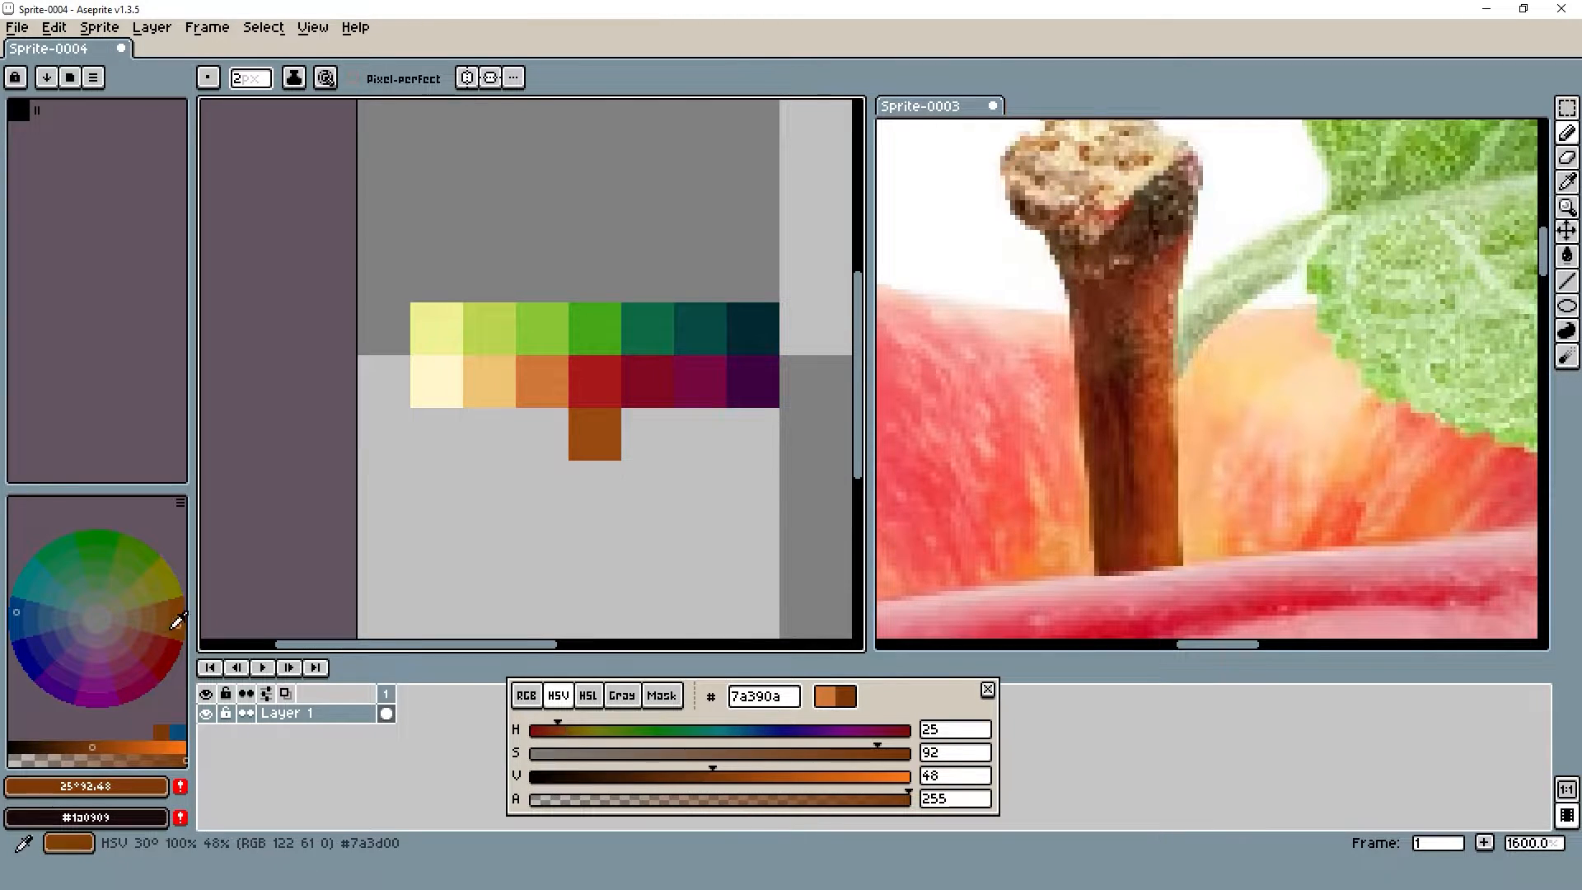
pyautogui.moveTo(565, 731); pyautogui.dragTo(546, 731)
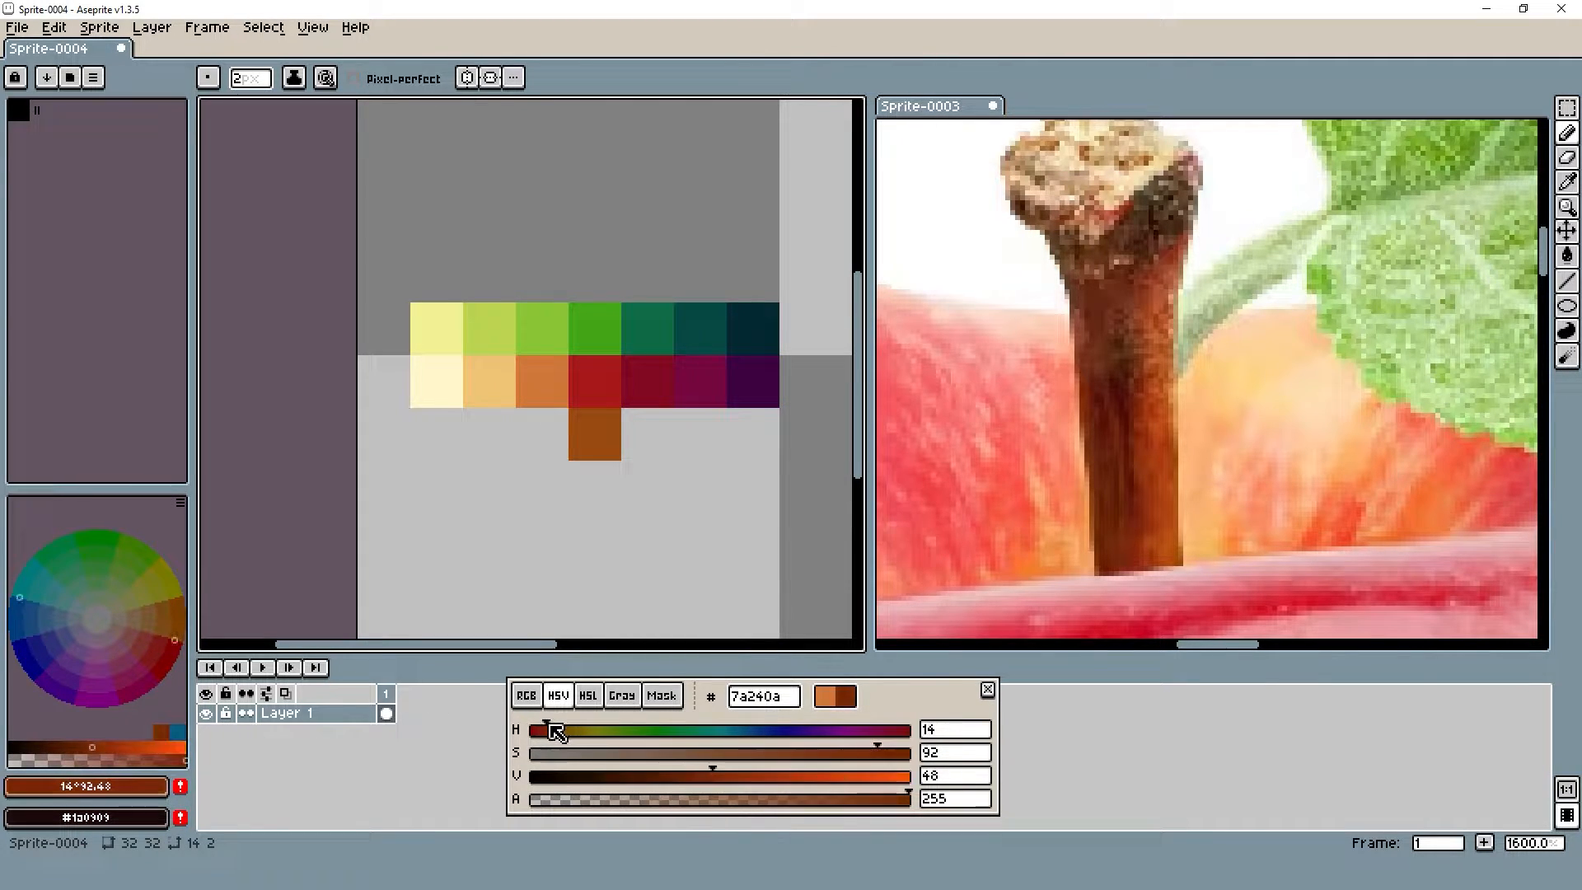
pyautogui.click(659, 445)
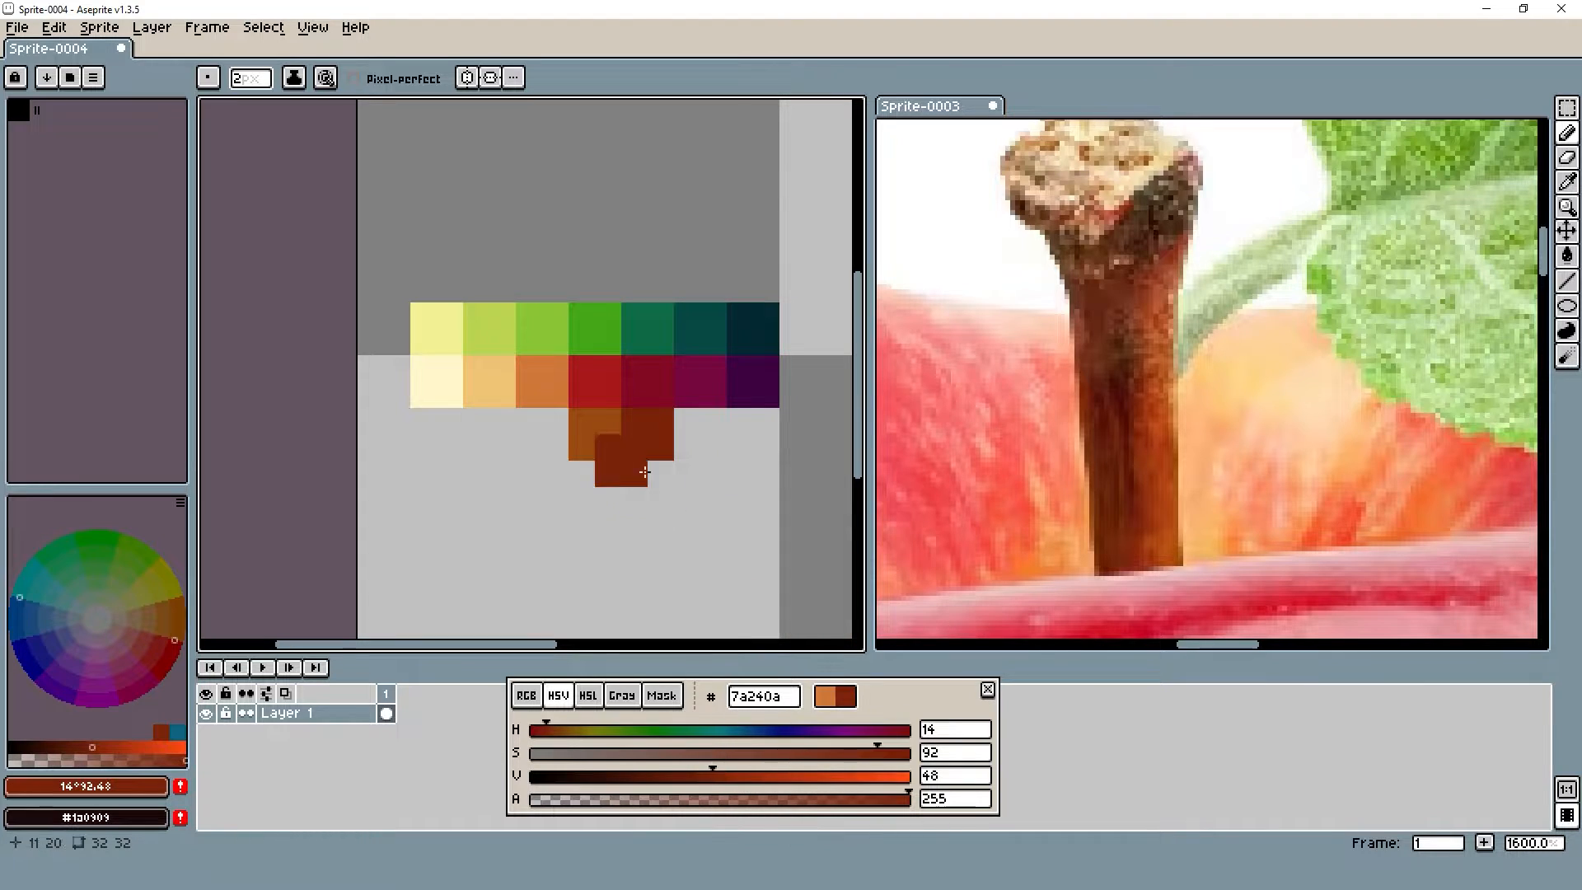
# Mix a dark red with hue 0, saturation 96 and value 38, and place it directly right of the darker brown
pyautogui.moveTo(719, 776); pyautogui.dragTo(698, 777)
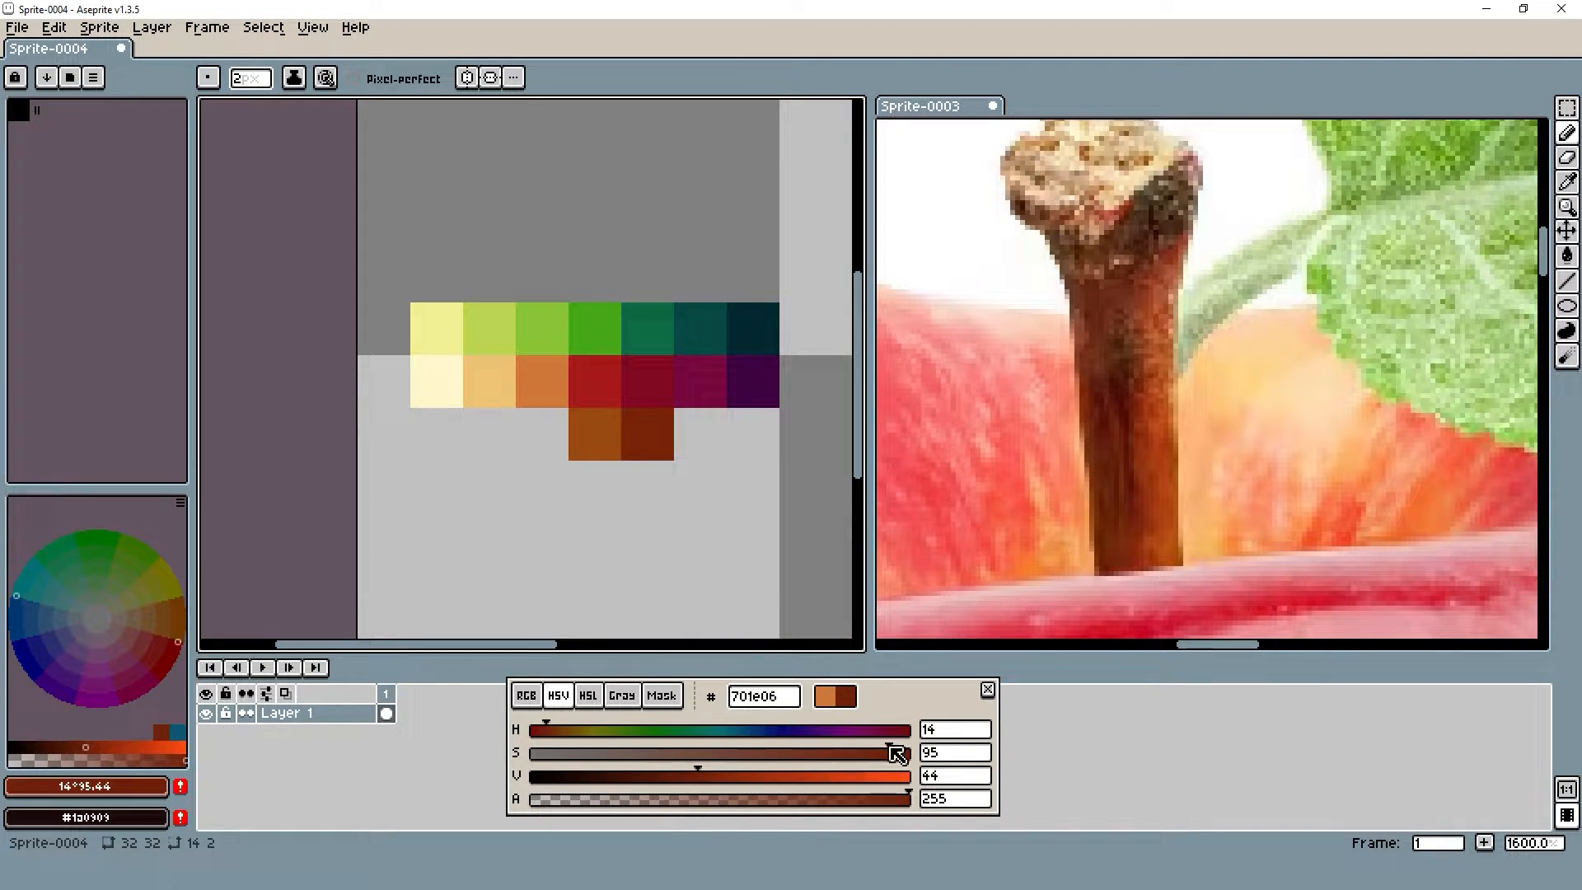
pyautogui.moveTo(546, 730); pyautogui.dragTo(533, 730)
pyautogui.click(701, 454)
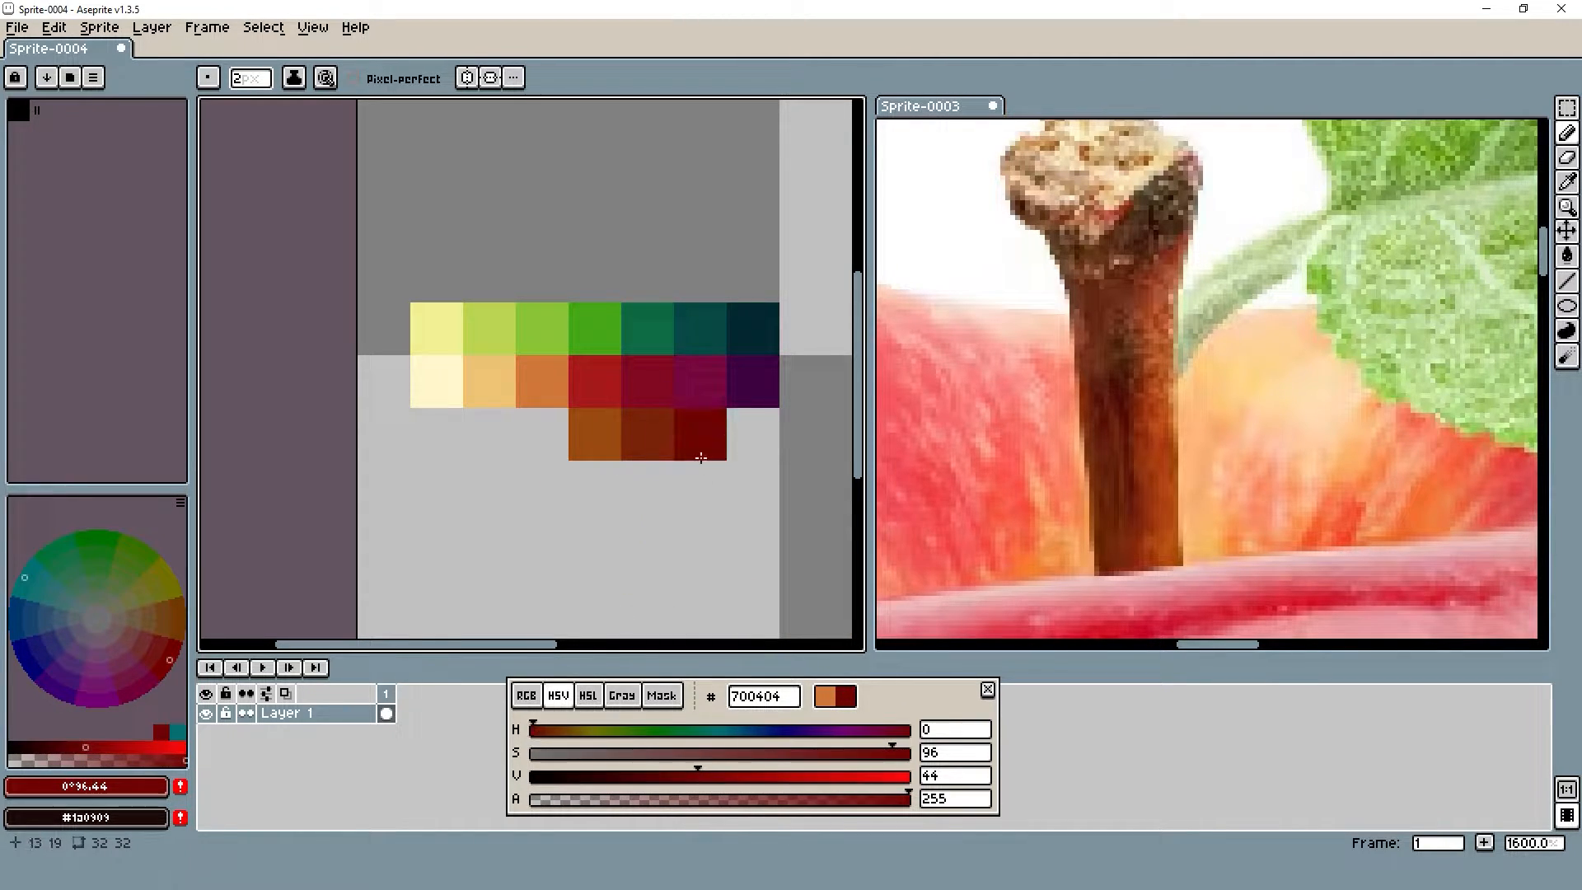
pyautogui.moveTo(698, 776); pyautogui.dragTo(677, 777)
pyautogui.click(725, 453)
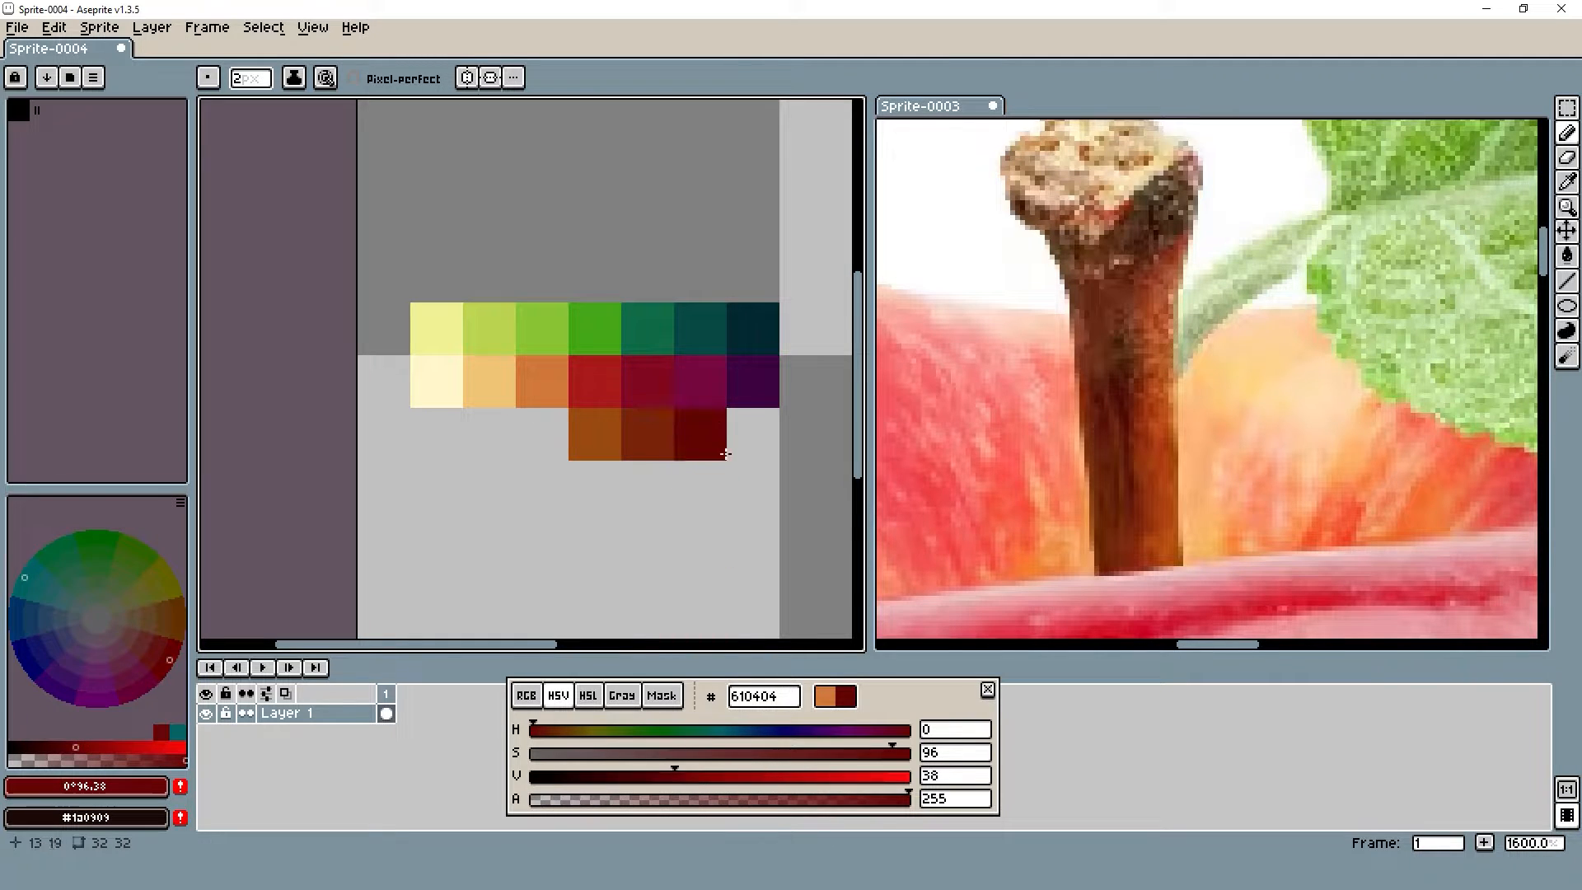
# Mix an ochre from the stem brown swatch with hue 36, saturation 73 and value 72, and place it directly left of it
pyautogui.keyDown('alt'); pyautogui.click(606, 420); pyautogui.keyUp('alt')
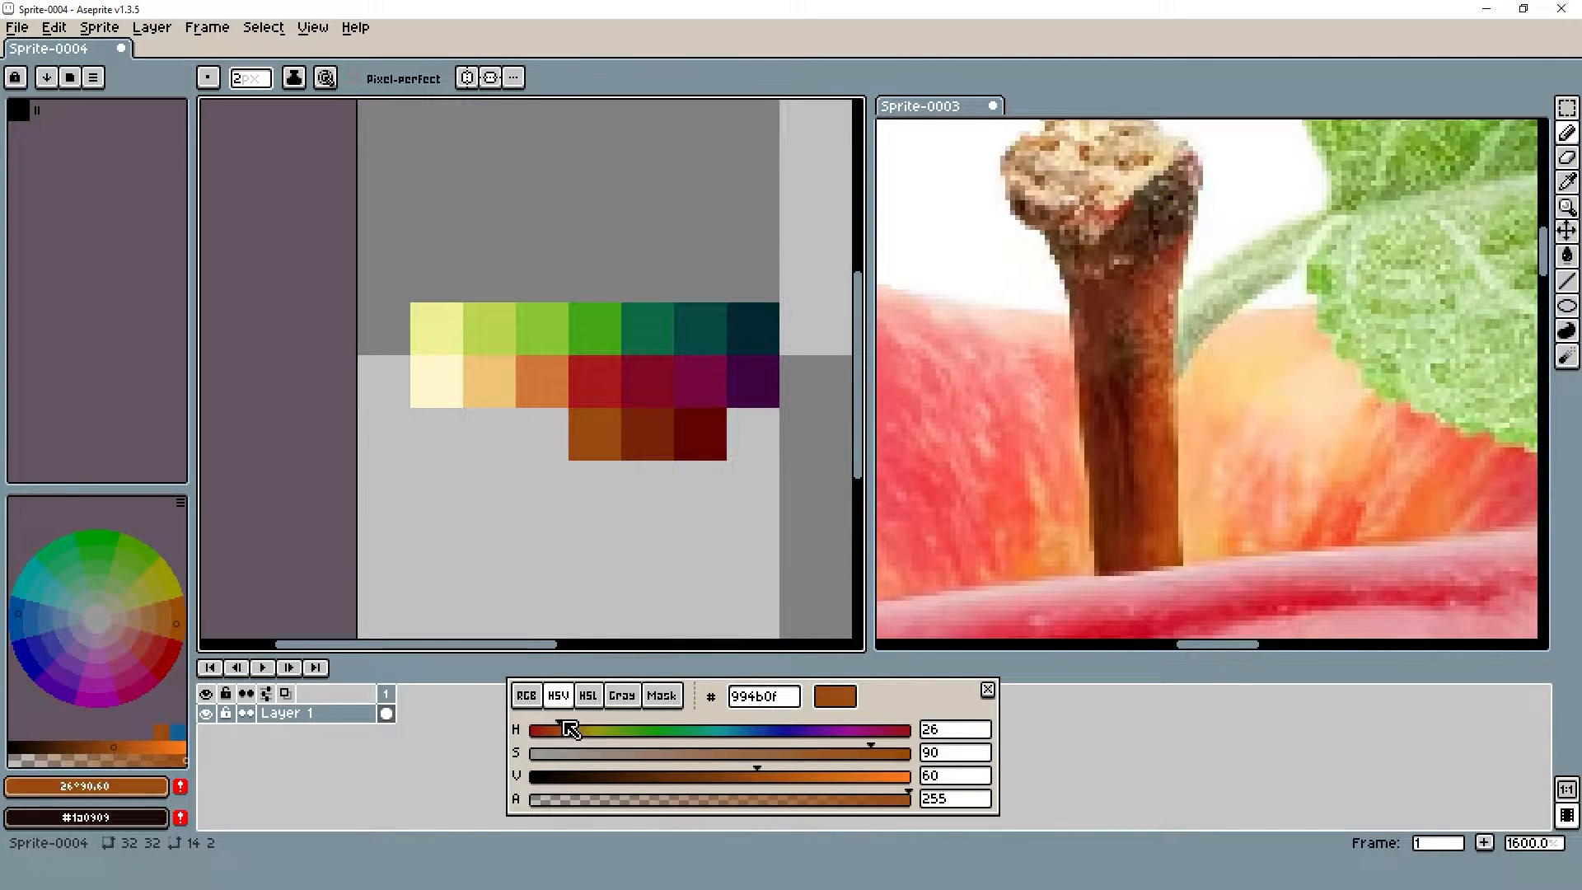
pyautogui.moveTo(570, 730); pyautogui.dragTo(577, 729)
pyautogui.moveTo(884, 757)
pyautogui.mouseDown()
pyautogui.moveTo(821, 757)
pyautogui.moveTo(804, 778)
pyautogui.mouseUp()
pyautogui.moveTo(529, 422); pyautogui.dragTo(562, 472)
# Mix a light tan with hue 42, saturation 53 and value 78, and place it directly left of the ochre
pyautogui.moveTo(812, 785); pyautogui.dragTo(767, 756)
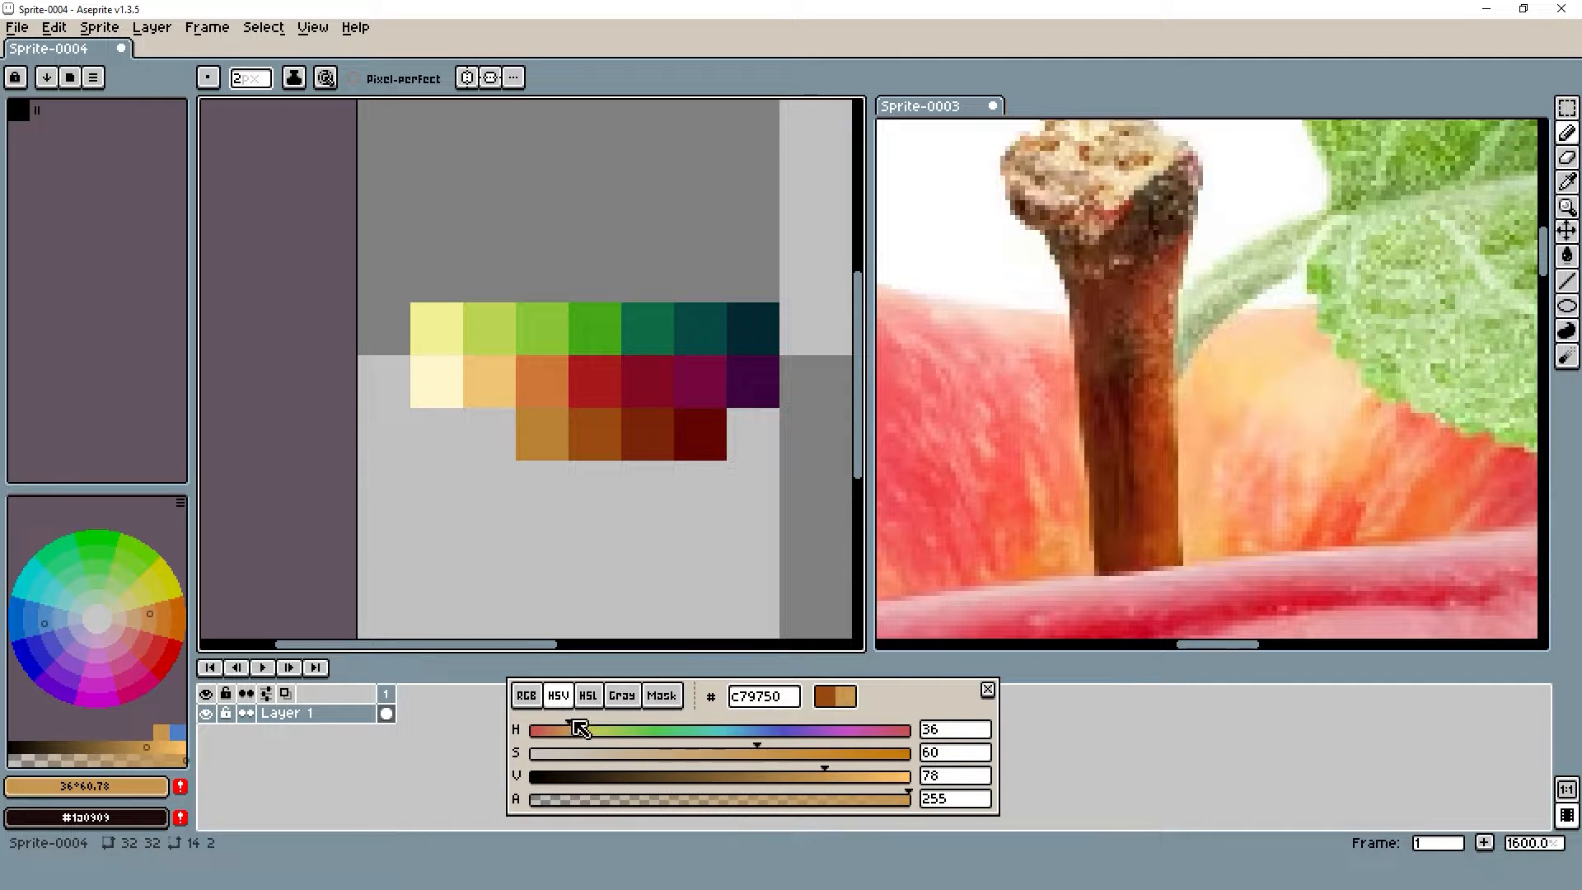
pyautogui.moveTo(579, 728); pyautogui.dragTo(585, 728)
pyautogui.moveTo(758, 752); pyautogui.dragTo(731, 753)
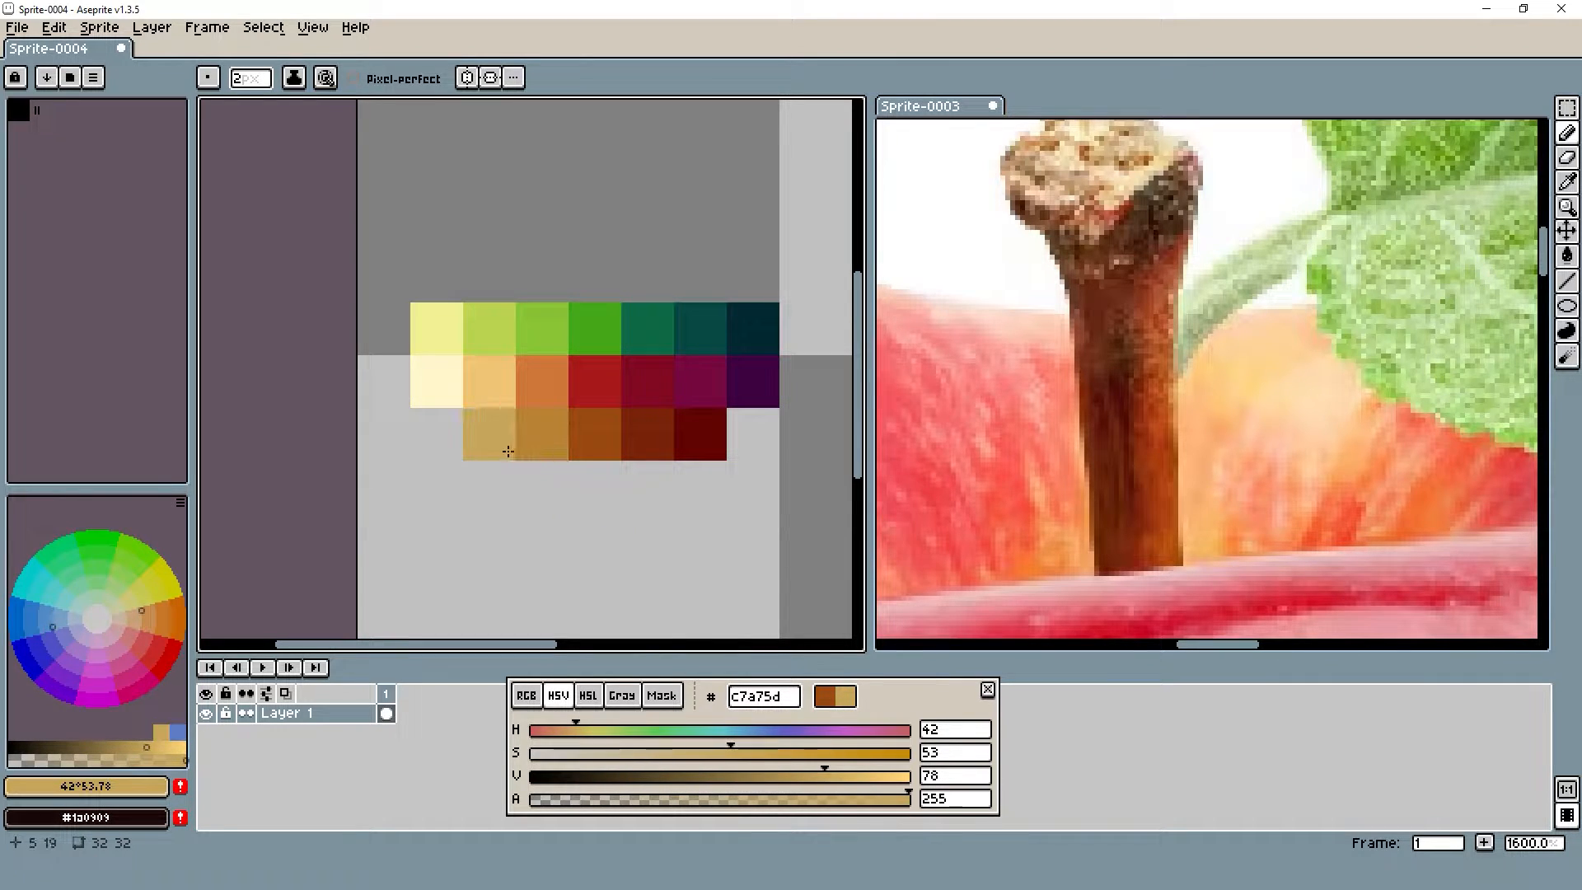
pyautogui.scroll(-6, 500, 452)
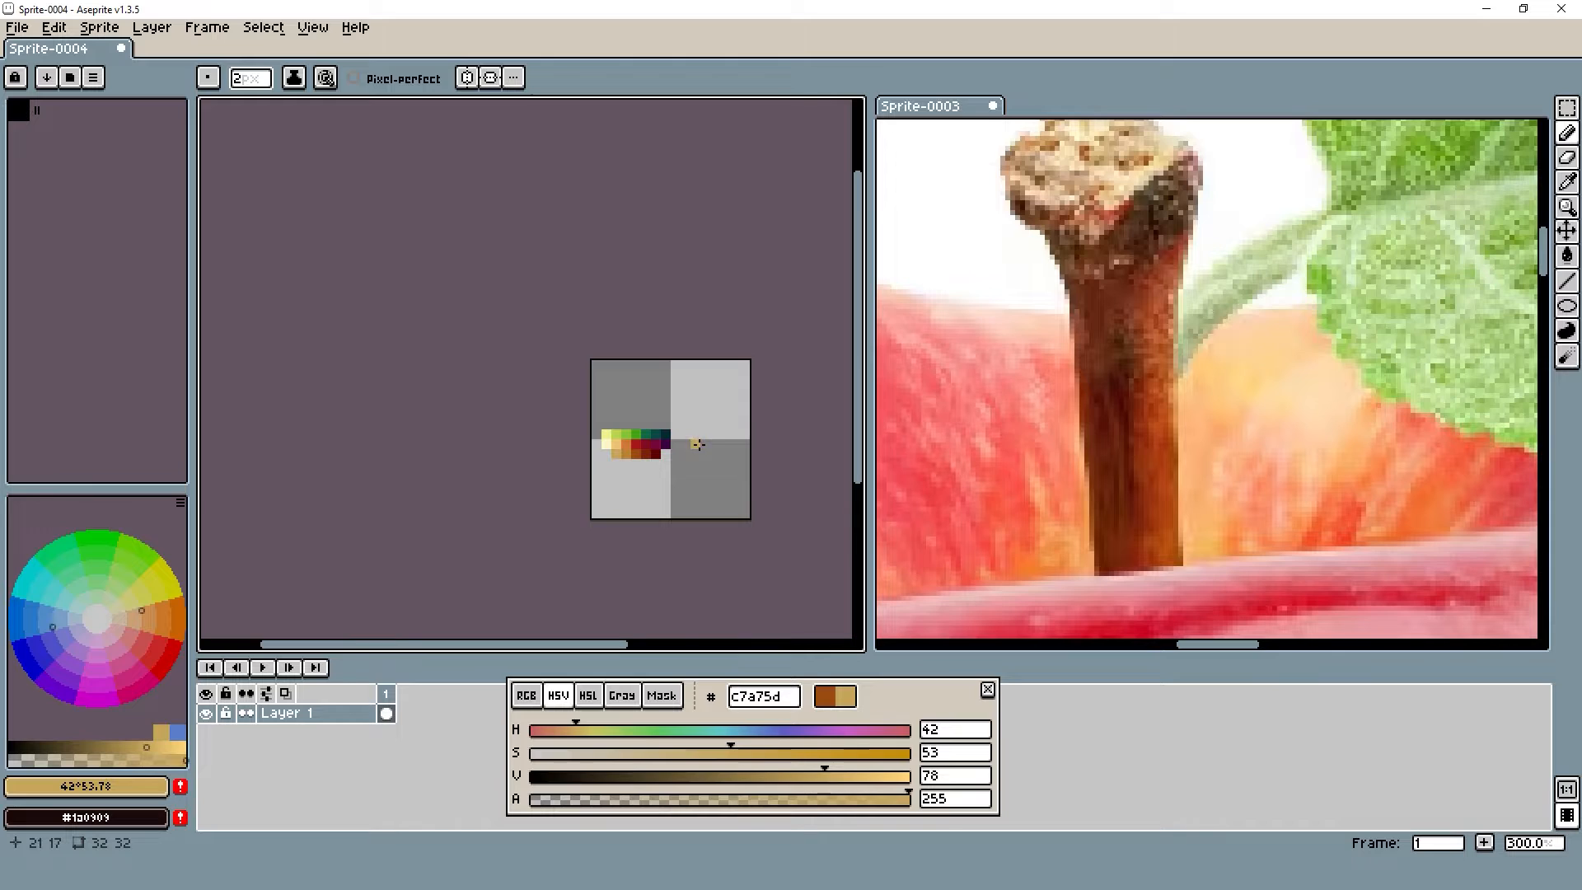
# Add a white swatch at the light end of the brown ramp and a black swatch at its dark end
pyautogui.scroll(5, 678, 442)
pyautogui.moveTo(549, 752); pyautogui.dragTo(967, 738)
pyautogui.moveTo(833, 776)
pyautogui.mouseDown()
pyautogui.moveTo(928, 766)
pyautogui.moveTo(531, 781)
pyautogui.mouseUp()
pyautogui.click(389, 492)
pyautogui.click(626, 491)
pyautogui.scroll(-5, 640, 369)
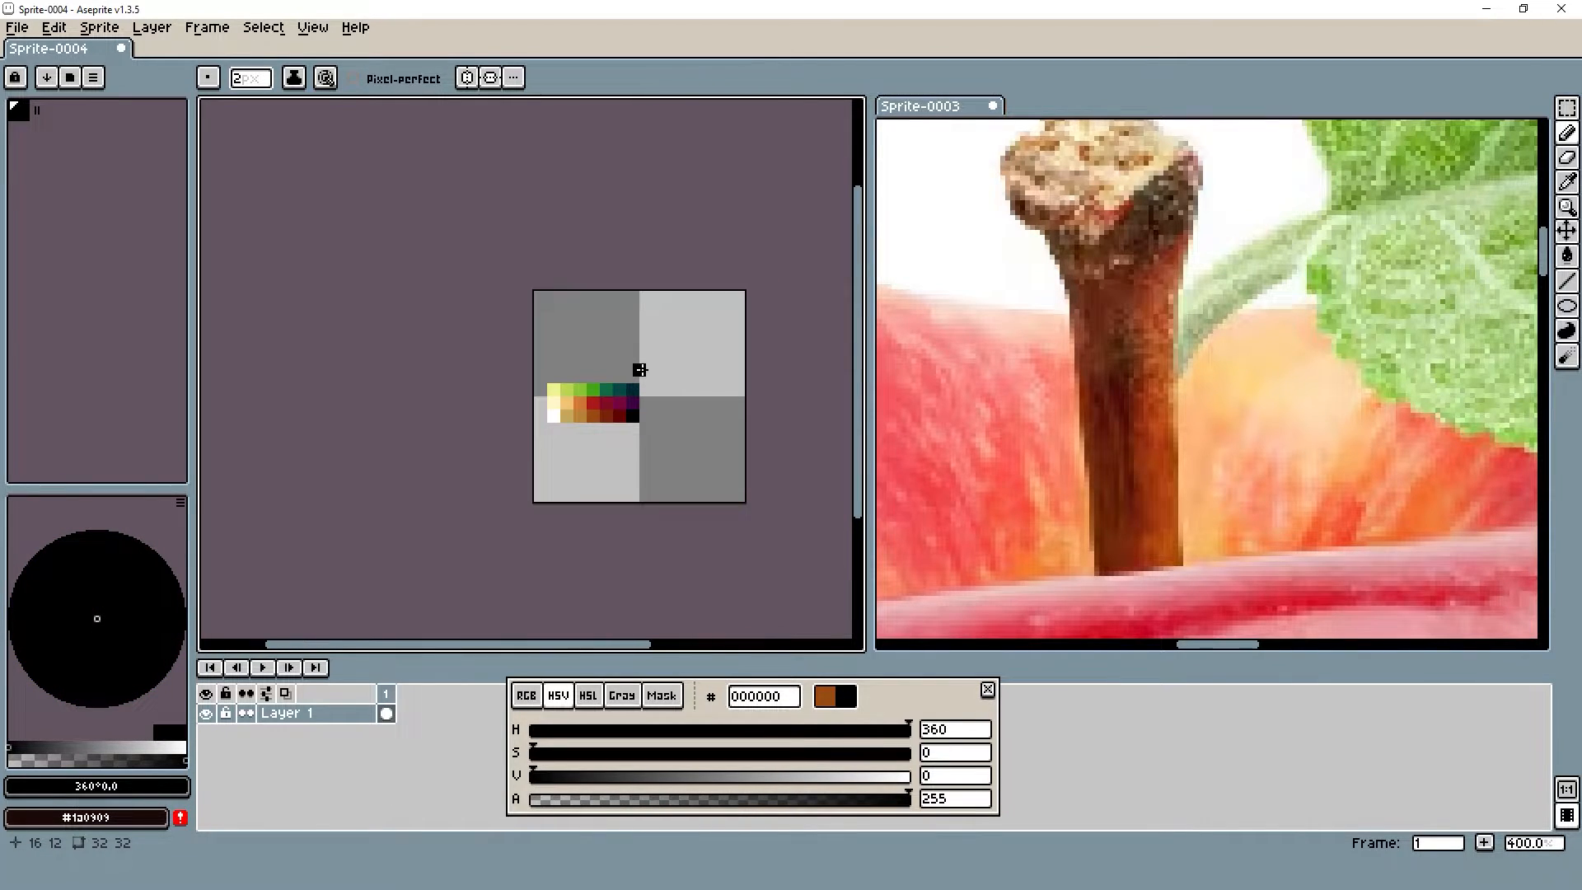
pyautogui.scroll(-1, 639, 369)
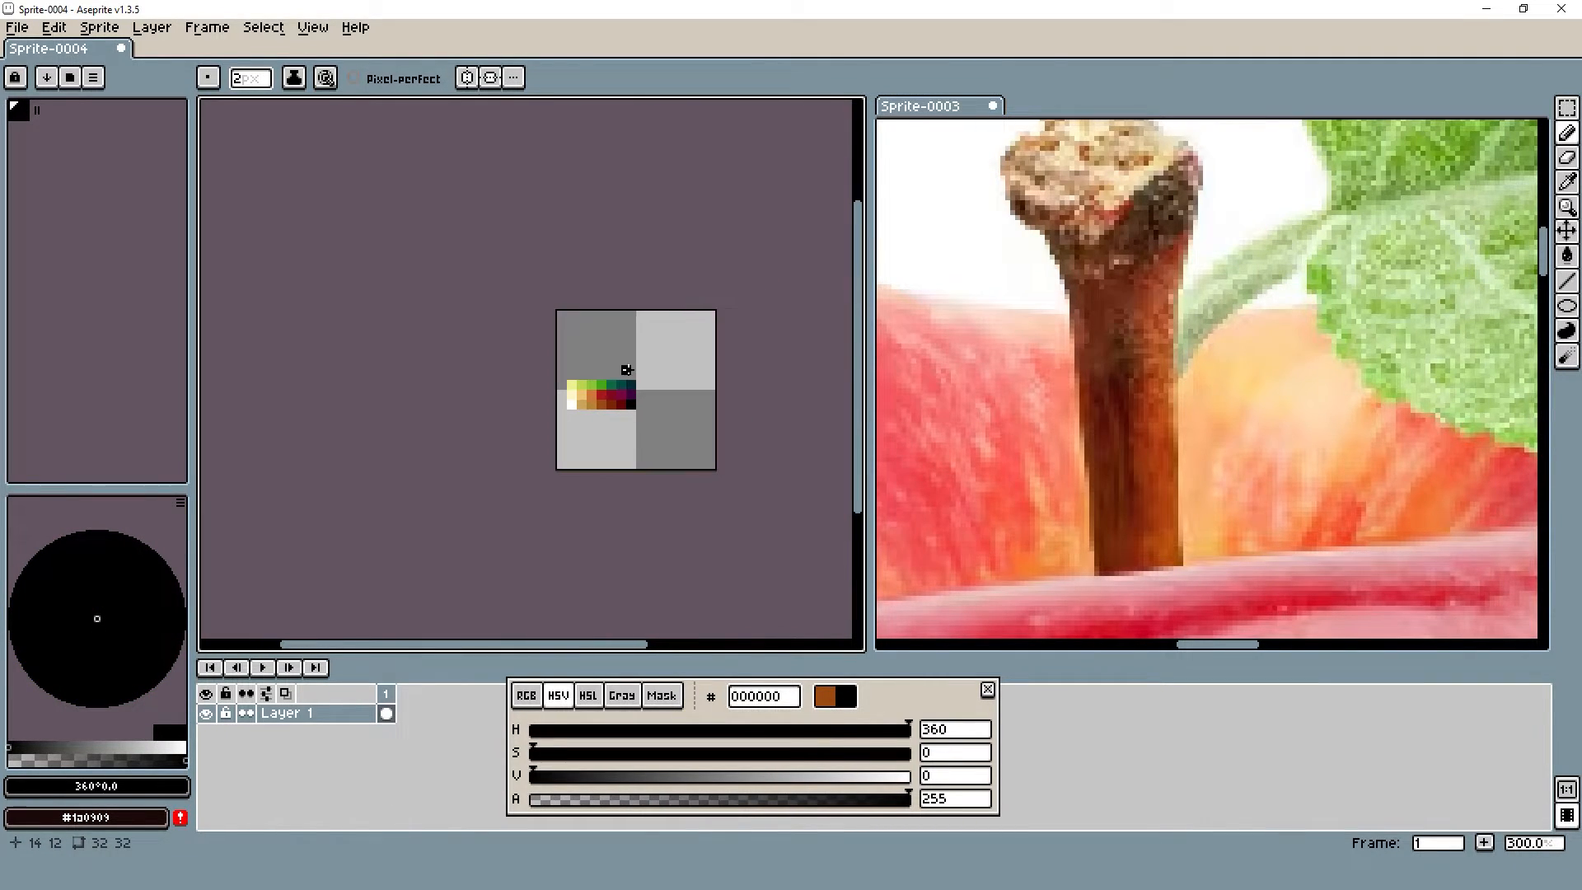
pyautogui.scroll(2, 587, 371)
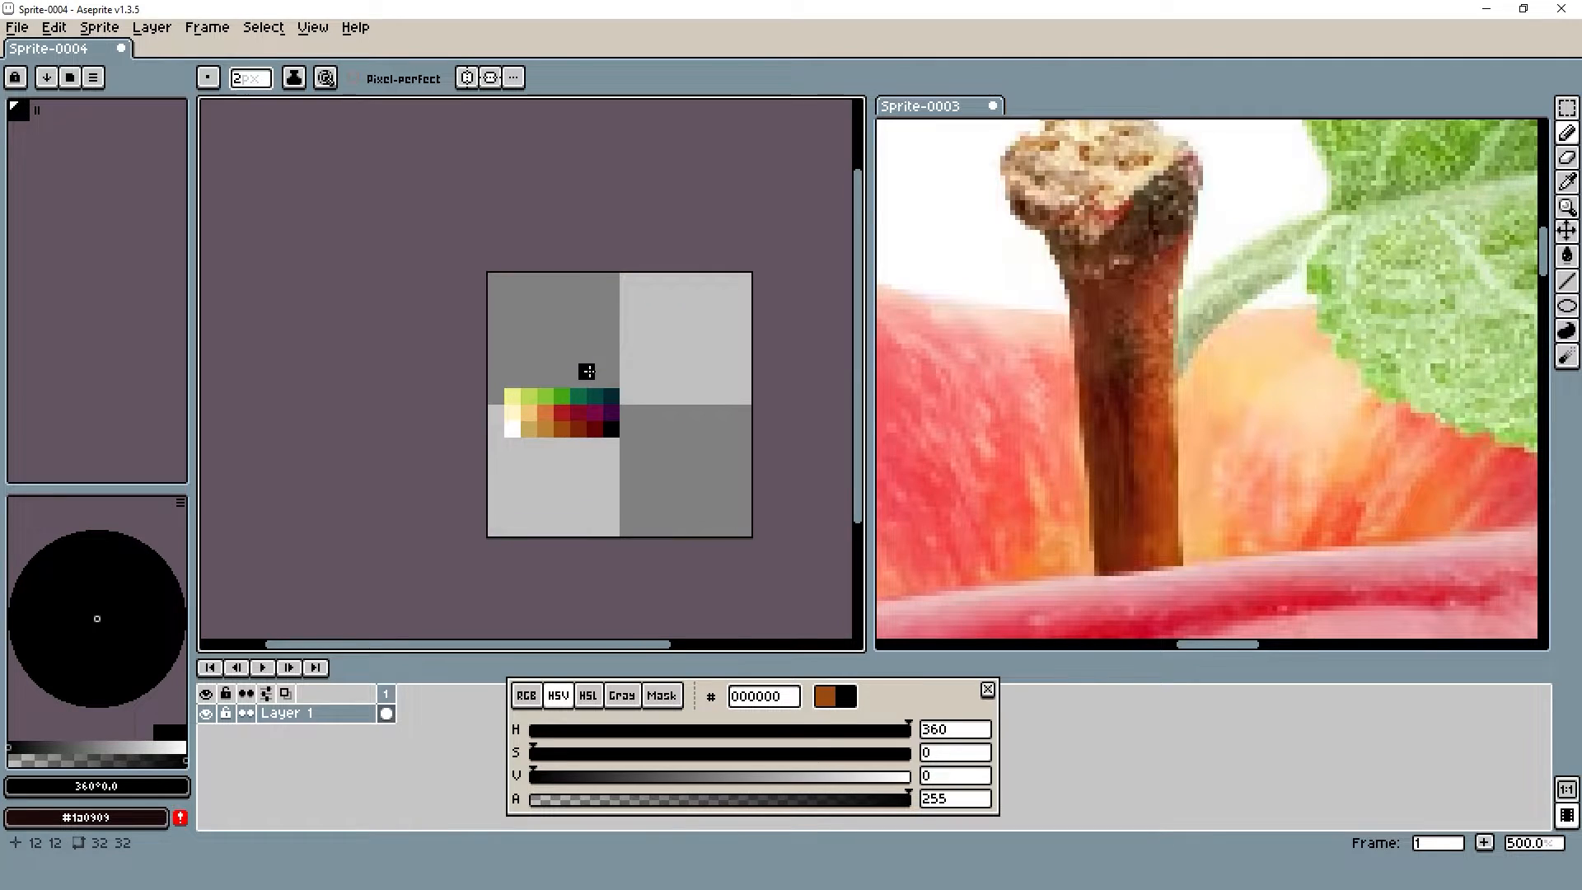
pyautogui.click(1567, 108)
pyautogui.scroll(2, 592, 408)
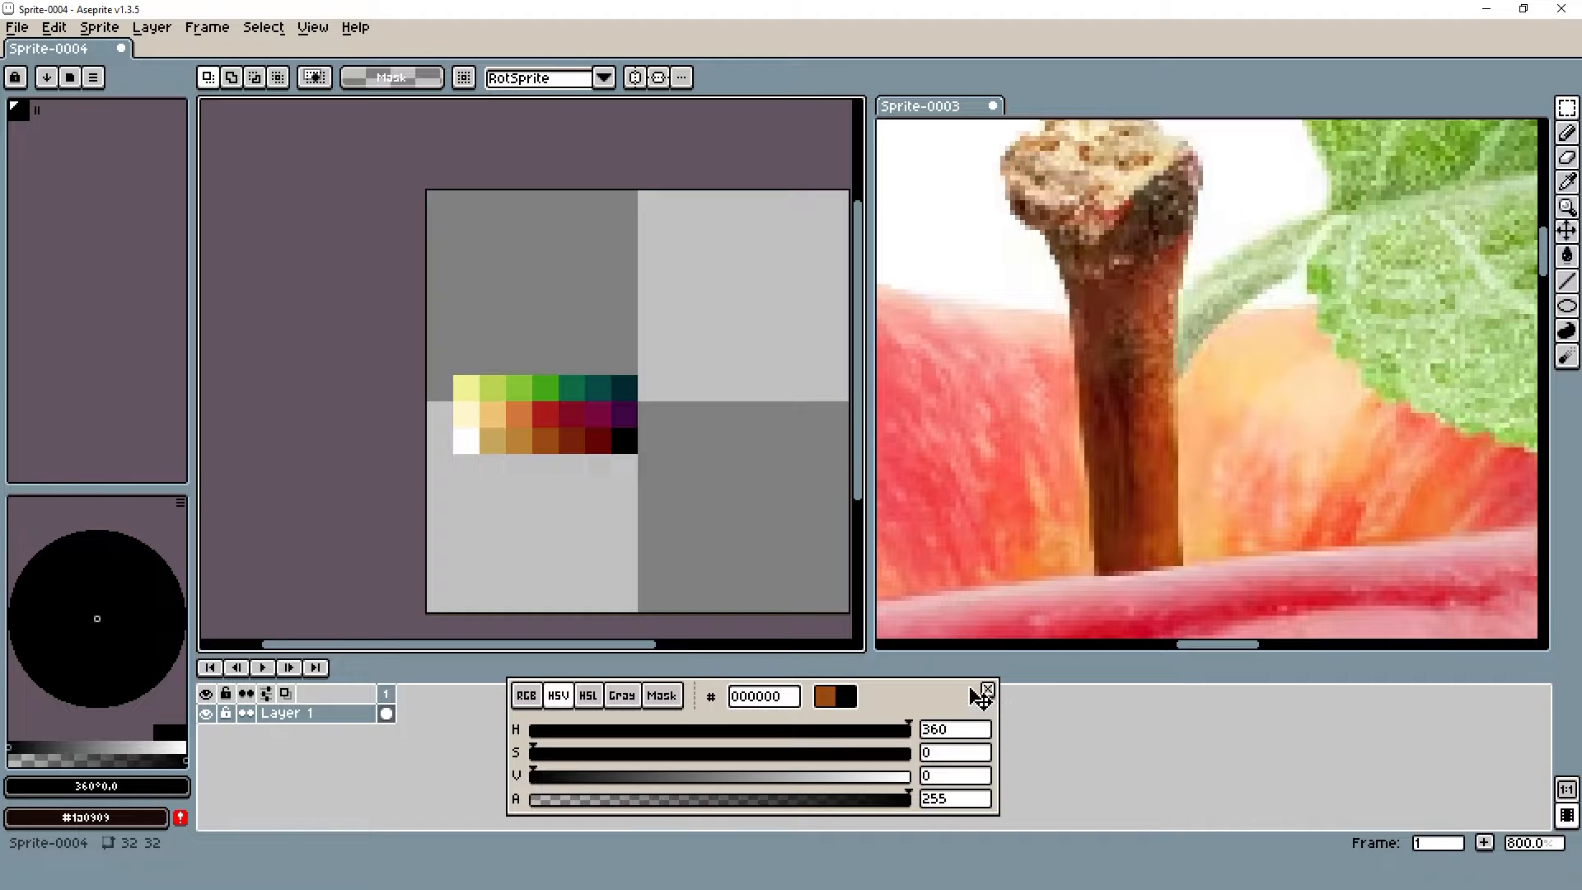
pyautogui.scroll(2, 620, 447)
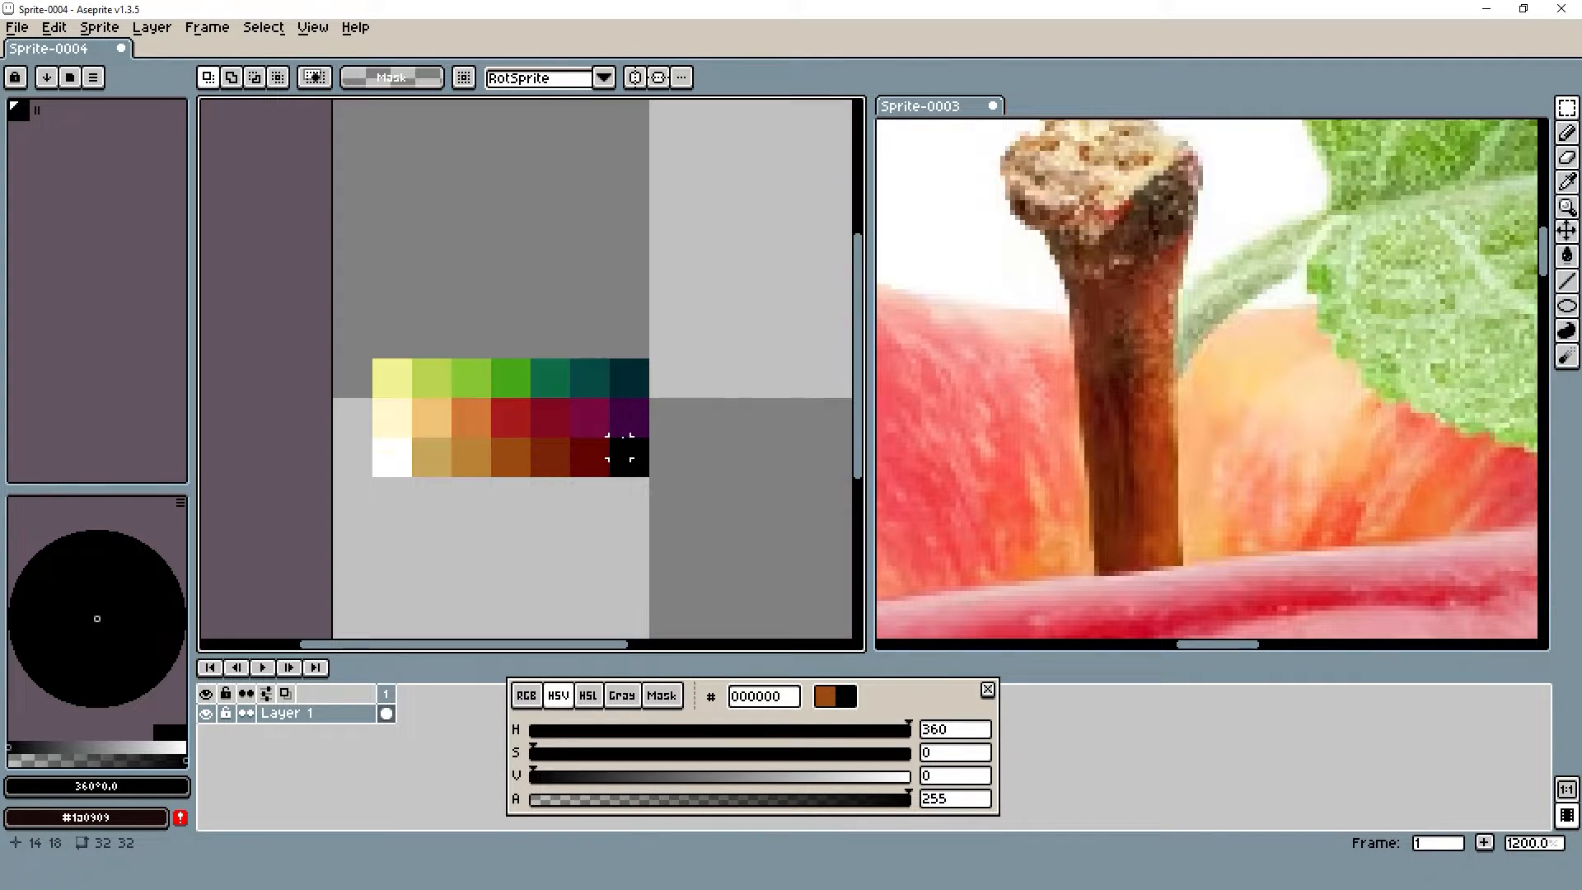
pyautogui.press('b')
pyautogui.scroll(-4, 1191, 383)
pyautogui.moveTo(1191, 383); pyautogui.dragTo(1193, 263)
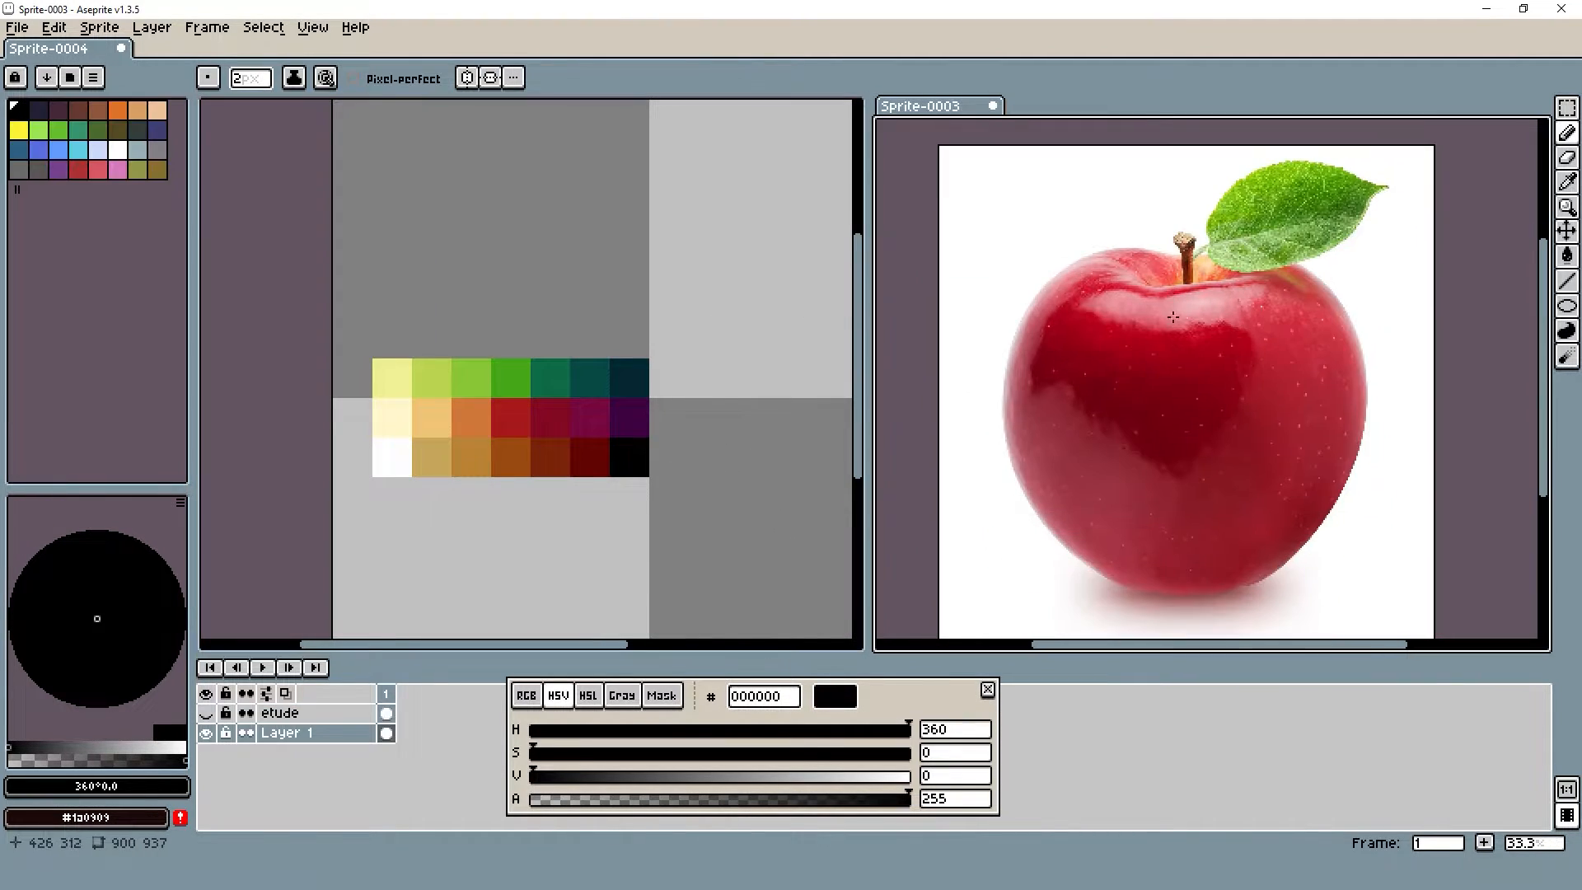
pyautogui.scroll(1, 548, 382)
pyautogui.keyDown('alt'); pyautogui.click(650, 491); pyautogui.keyUp('alt')
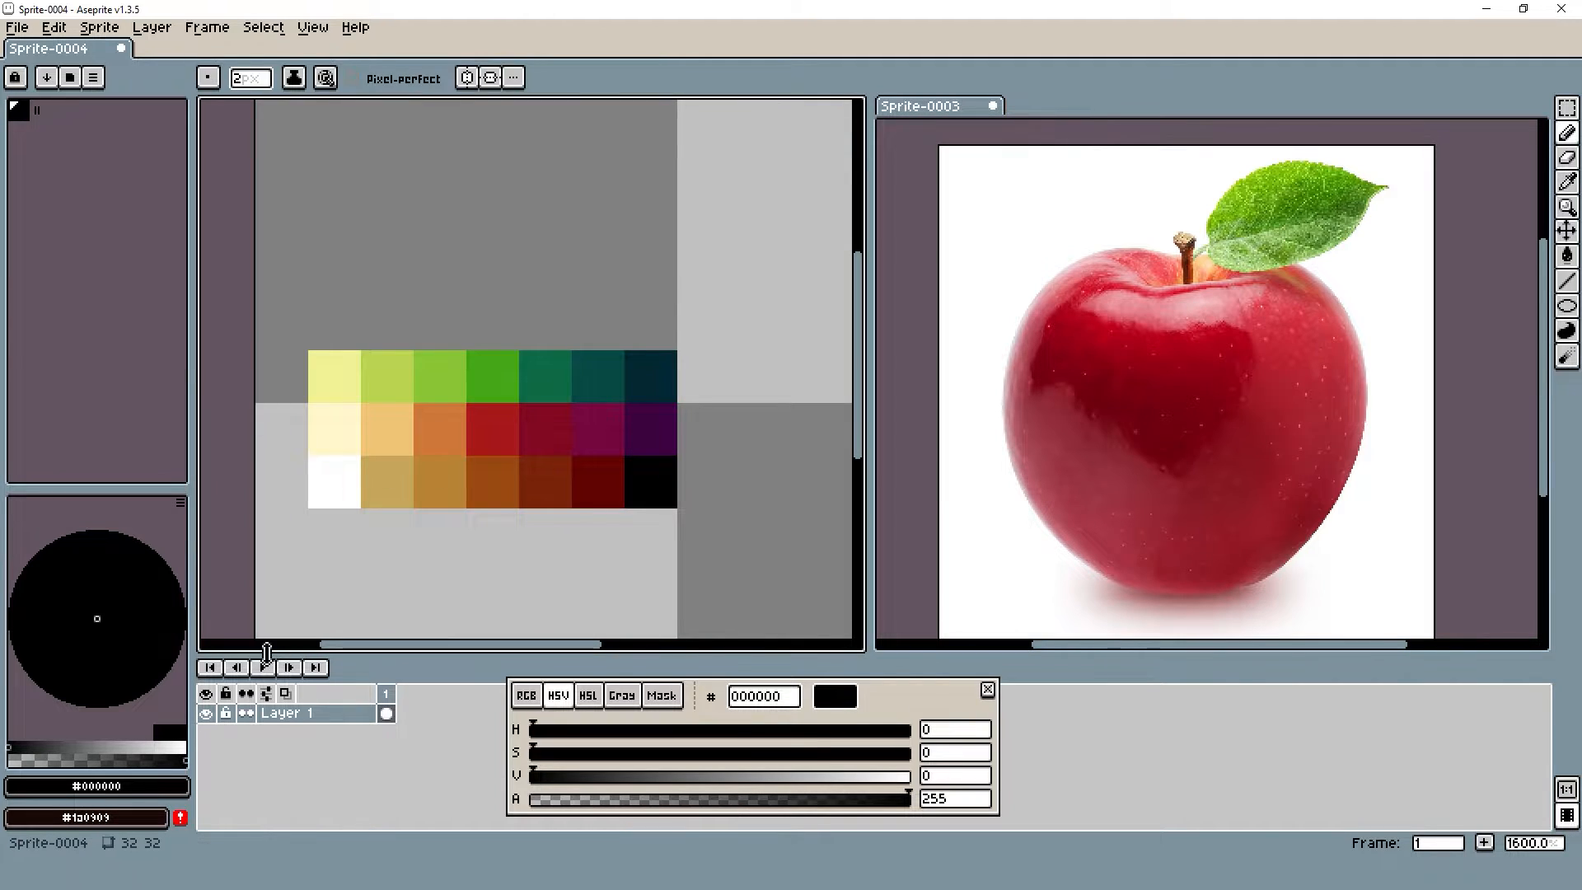
pyautogui.click(181, 820)
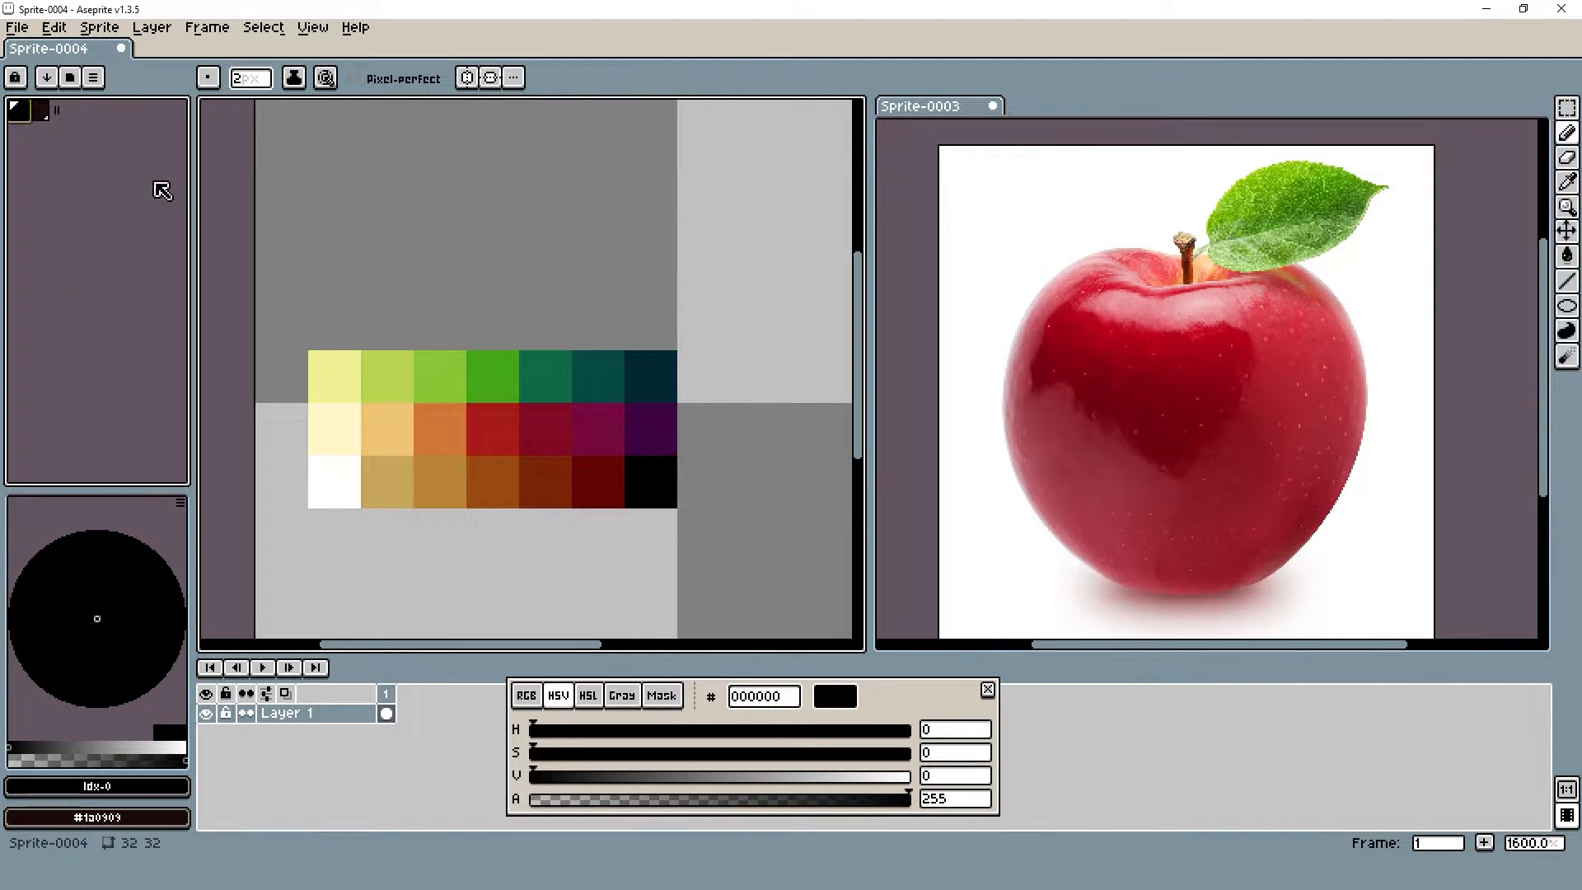
pyautogui.click(290, 261)
pyautogui.hotkey('ctrl', 'z')
pyautogui.click(39, 110)
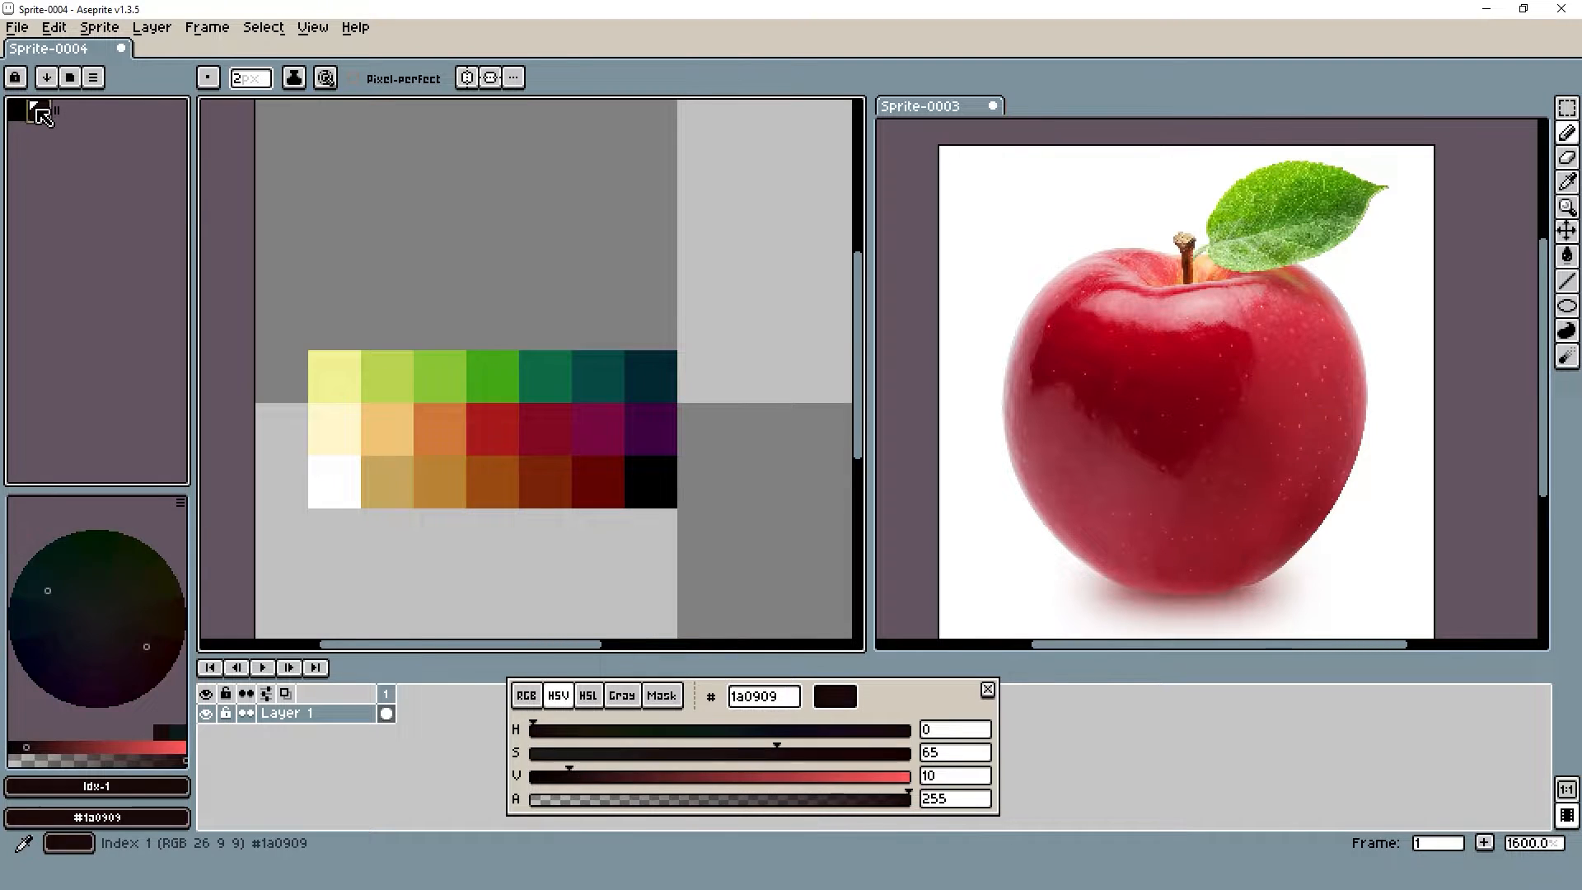
pyautogui.press('Delete')
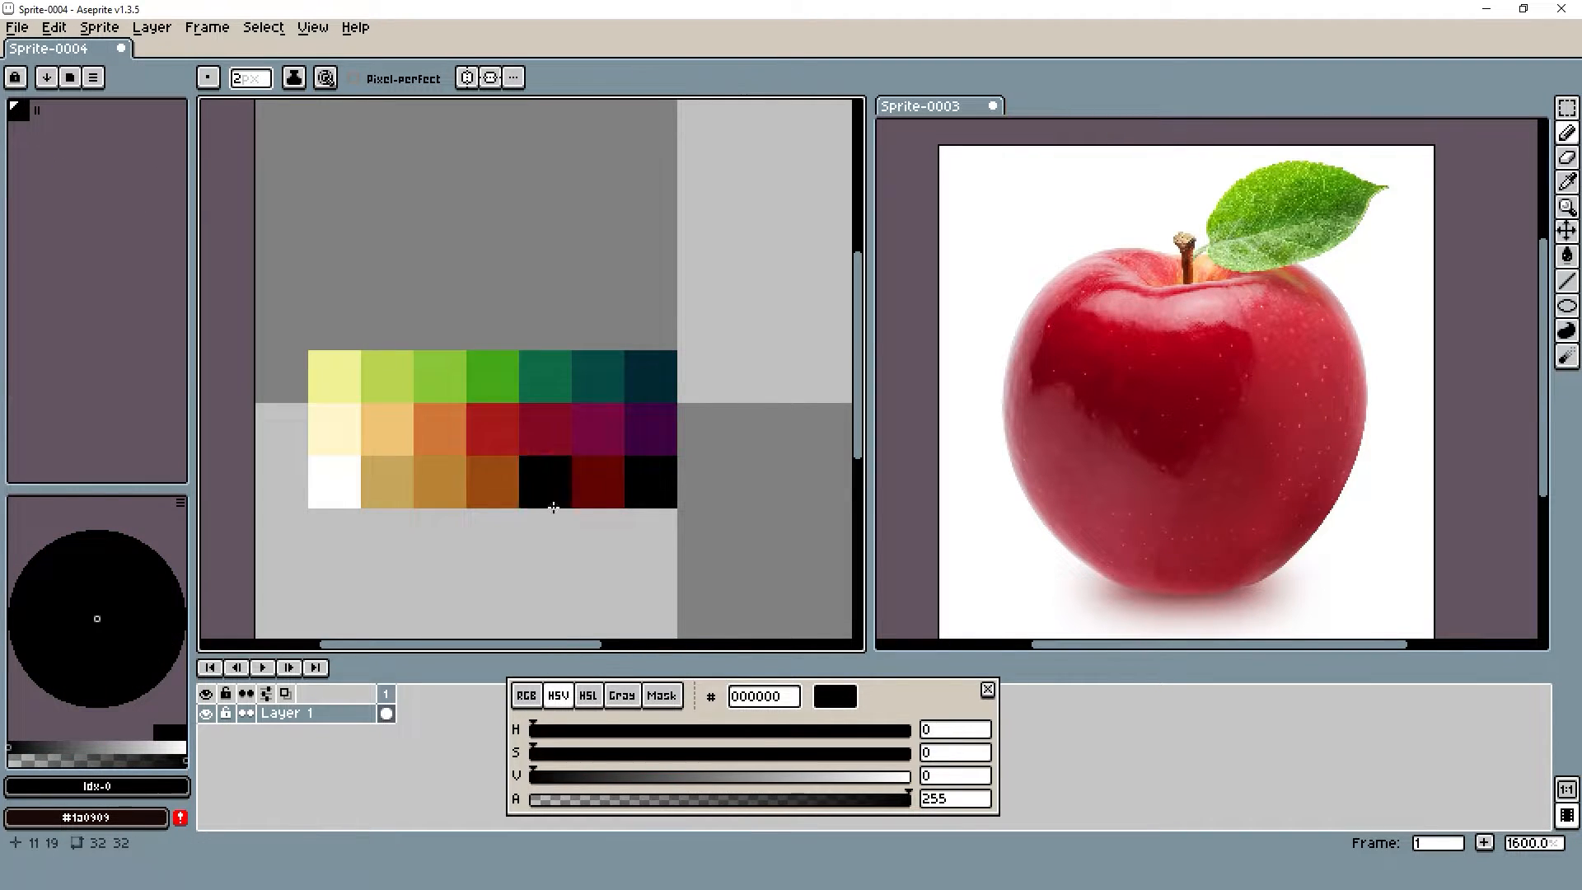
# Add the brown ramp's dark red, darker brown, stem brown, ochre and light tan to the palette, in dark-to-light order
pyautogui.keyDown('alt'); pyautogui.click(616, 479); pyautogui.keyUp('alt')
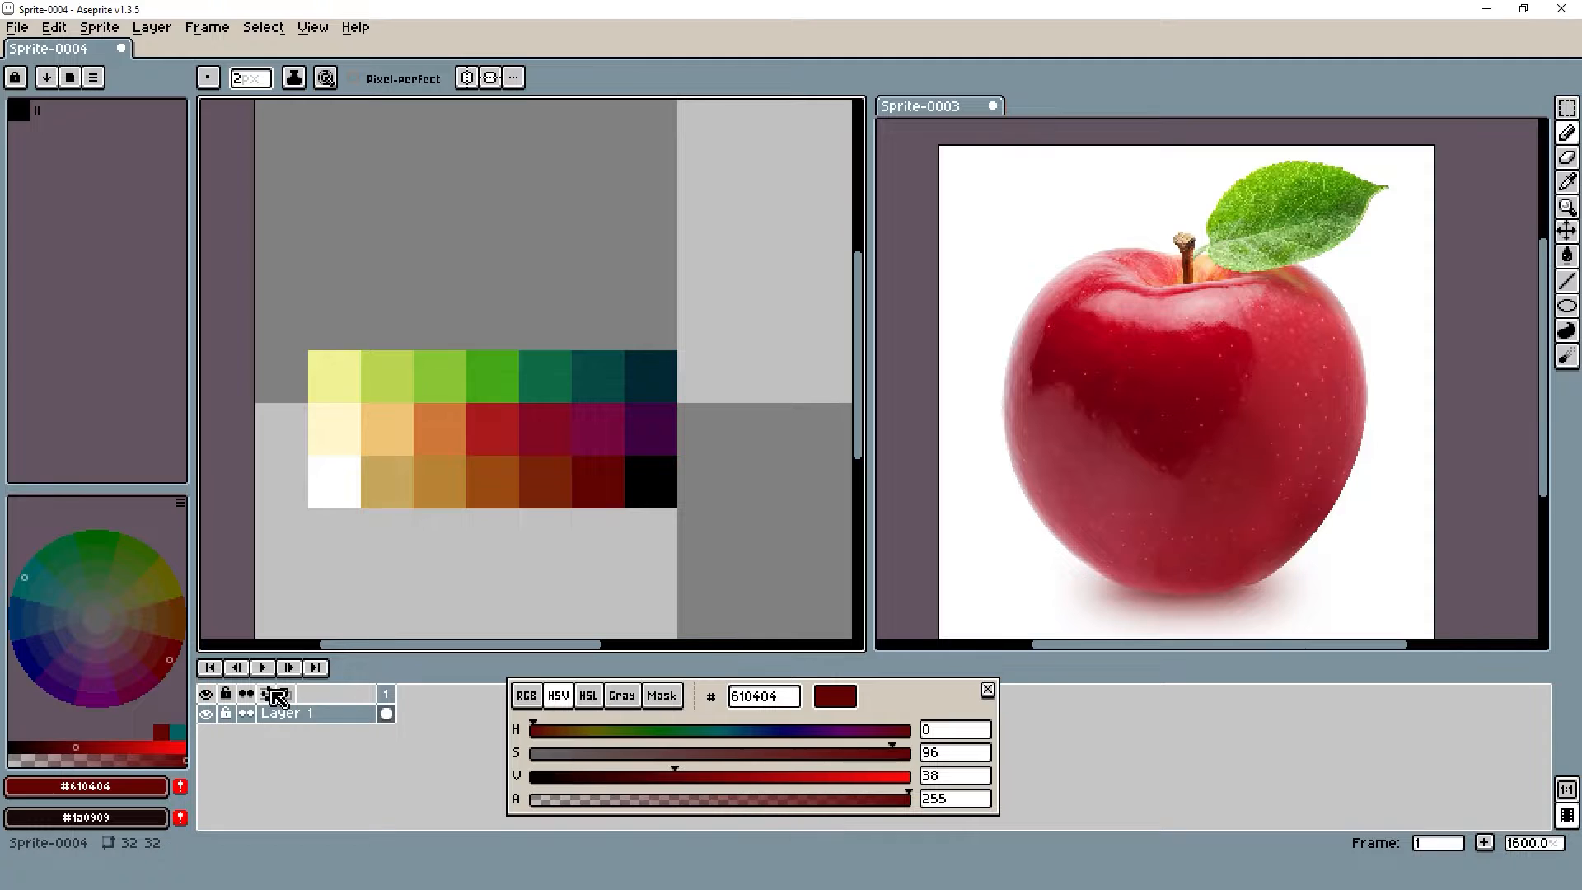
pyautogui.click(180, 786)
pyautogui.keyDown('alt'); pyautogui.click(541, 478); pyautogui.keyUp('alt')
pyautogui.click(180, 786)
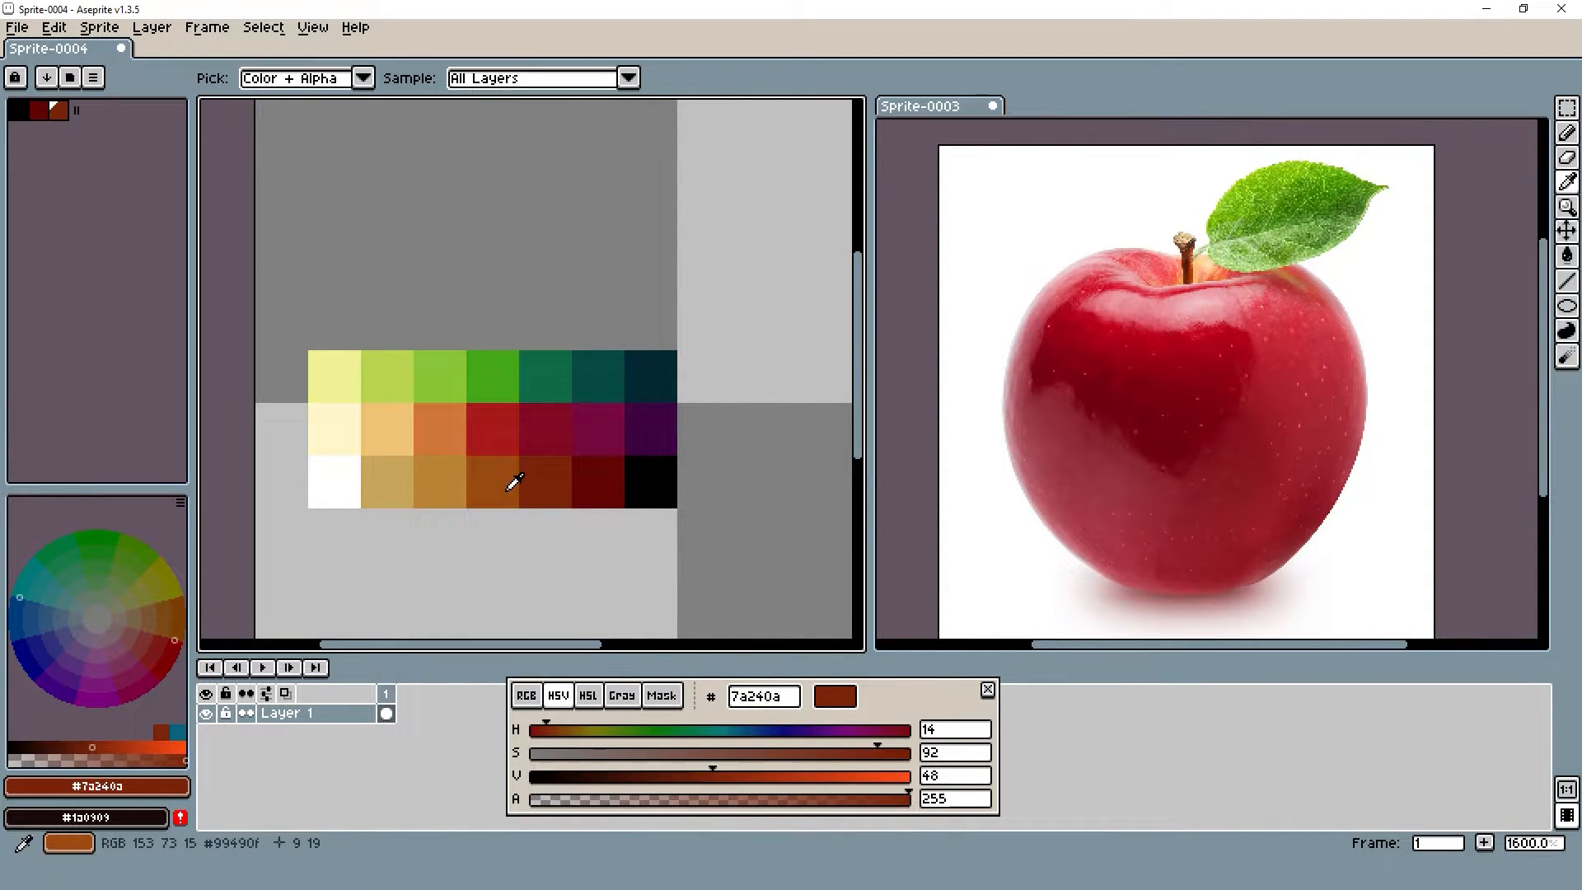
pyautogui.keyDown('alt'); pyautogui.click(452, 473); pyautogui.keyUp('alt')
pyautogui.click(180, 786)
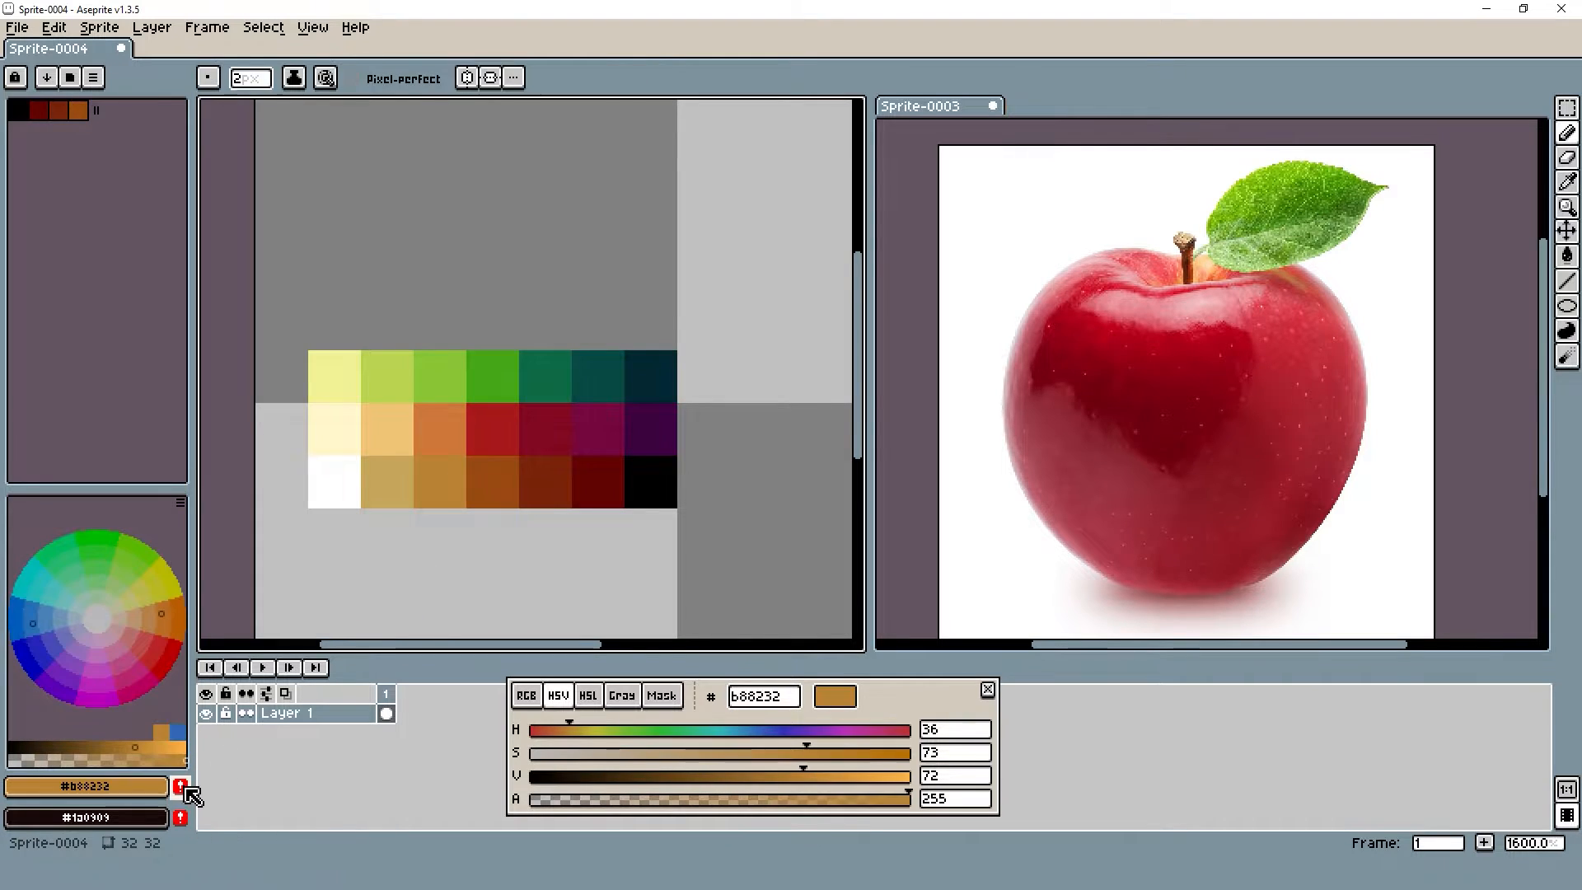
pyautogui.click(179, 786)
pyautogui.press('alt')
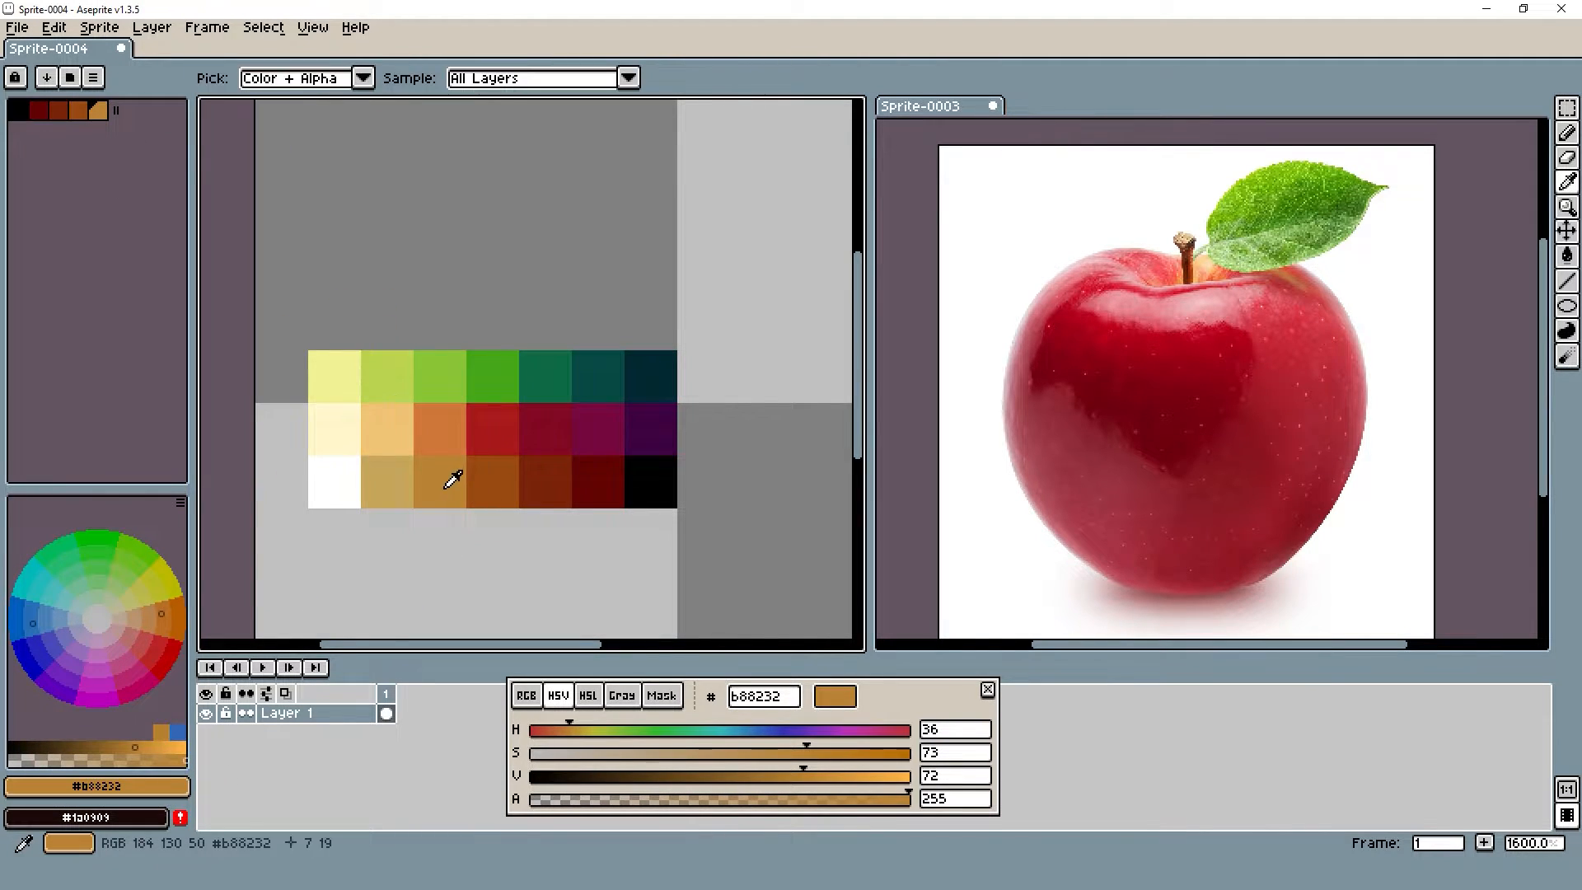
pyautogui.keyDown('alt'); pyautogui.click(397, 468); pyautogui.keyUp('alt')
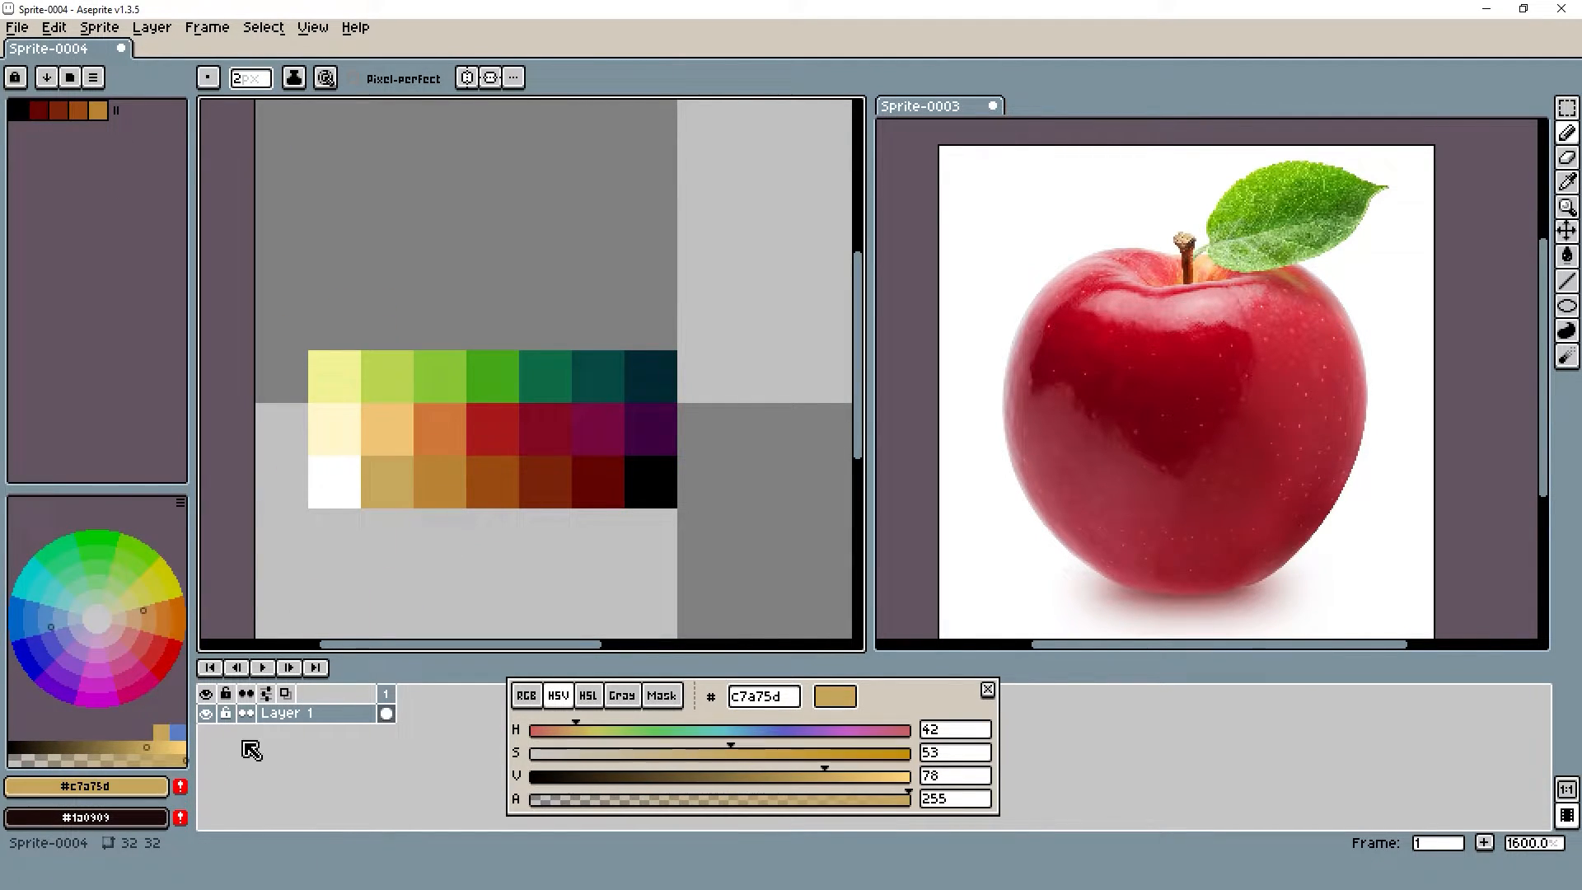
pyautogui.click(179, 787)
# Add the red ramp's dark purple, magenta and crimson shadow colors to the palette
pyautogui.press('alt')
pyautogui.keyDown('alt'); pyautogui.click(653, 434); pyautogui.keyUp('alt')
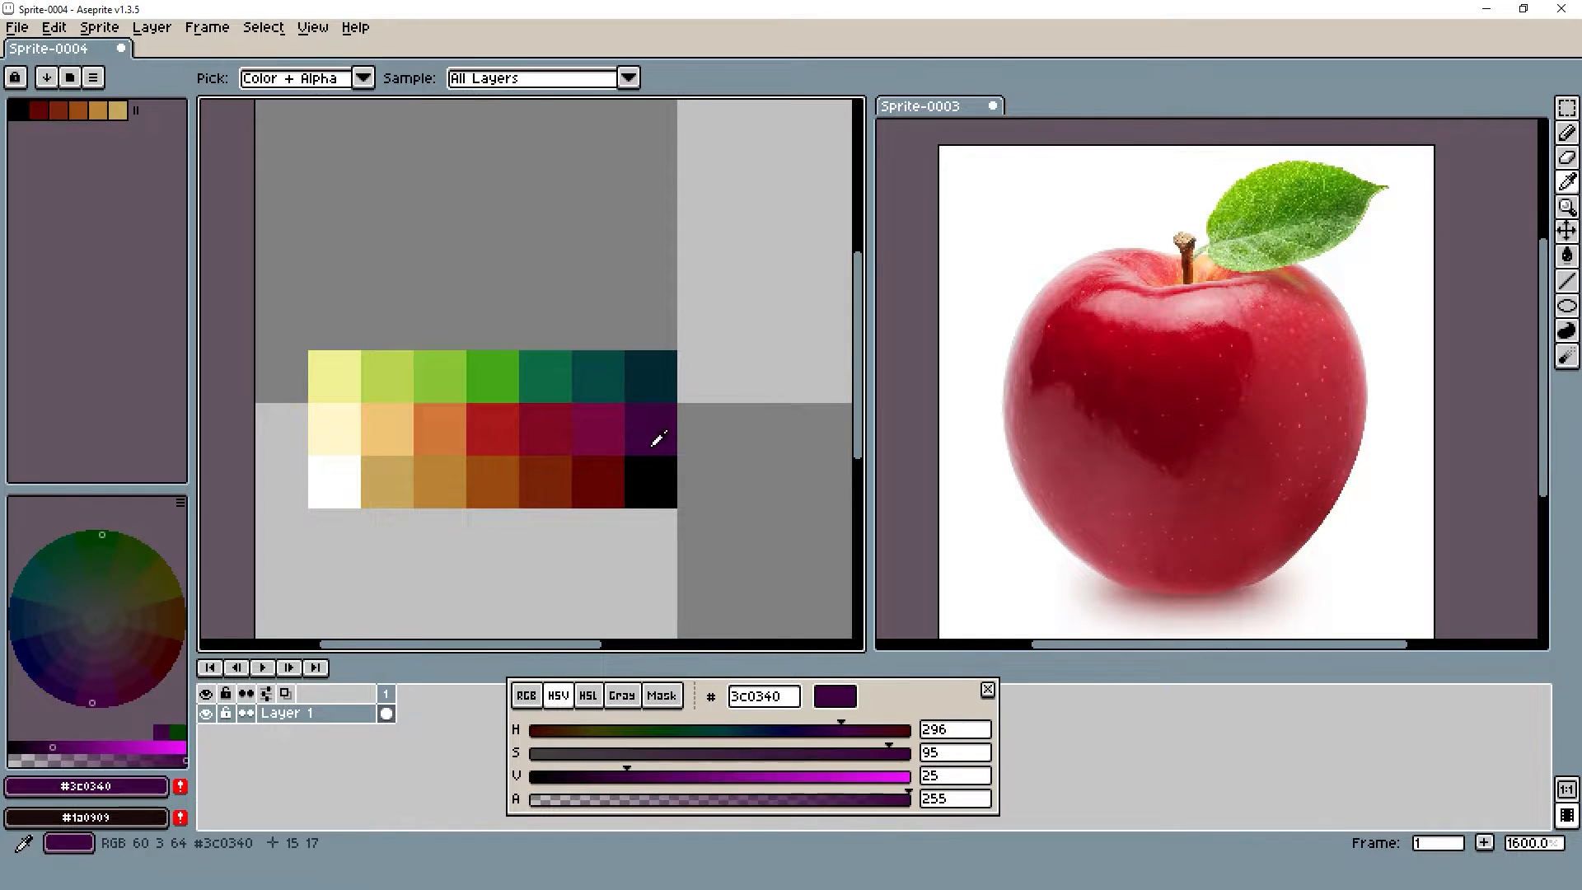
pyautogui.click(179, 787)
pyautogui.keyDown('alt'); pyautogui.click(601, 430); pyautogui.keyUp('alt')
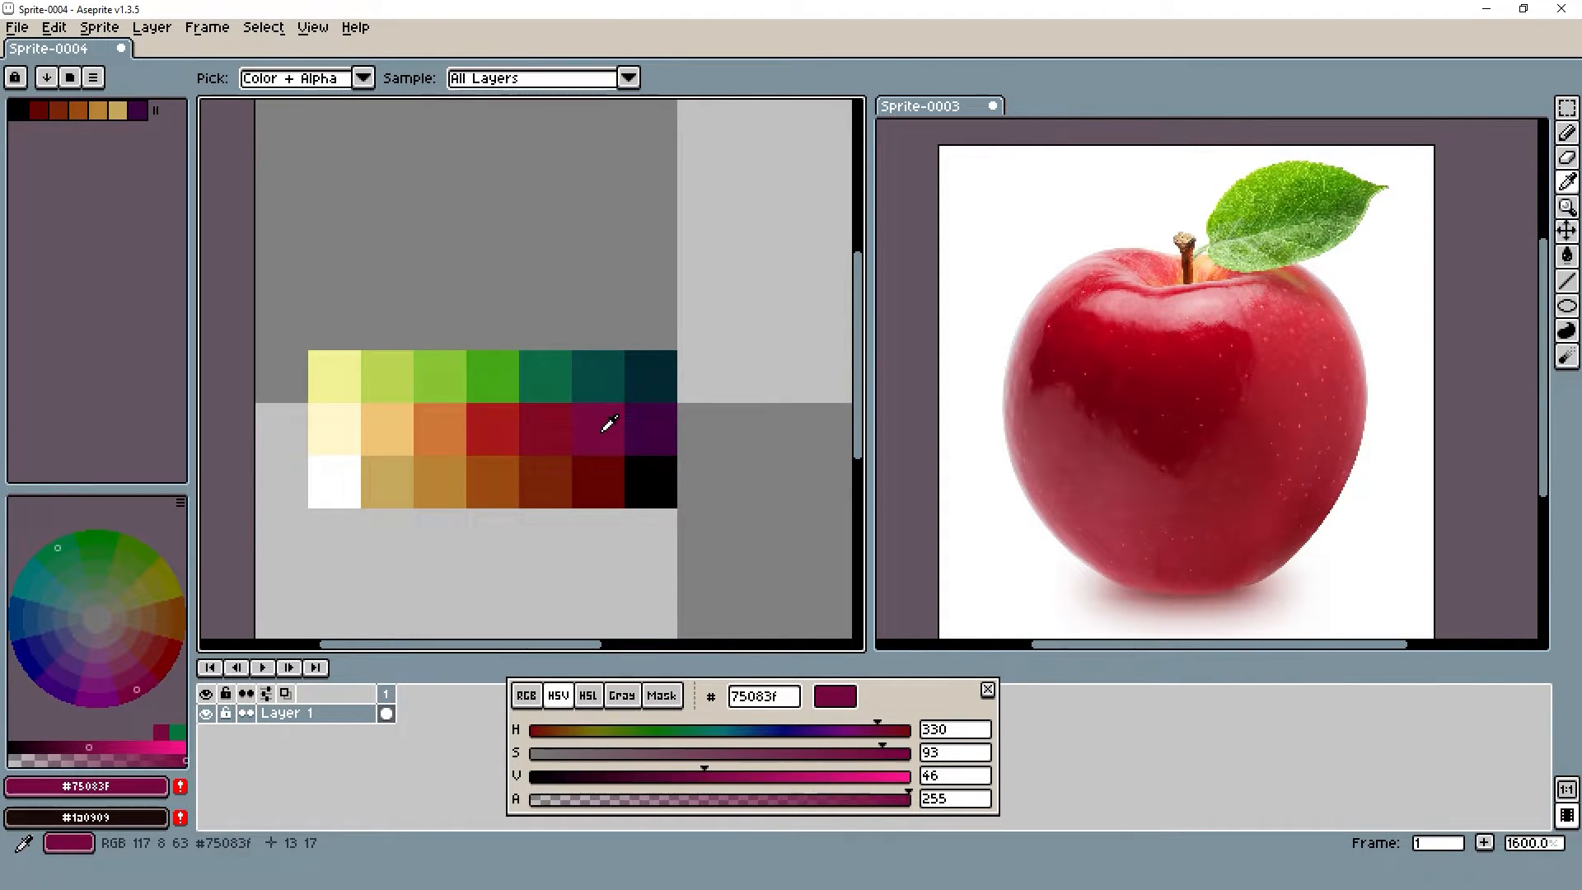
pyautogui.click(180, 786)
pyautogui.press('alt')
pyautogui.keyDown('alt'); pyautogui.click(546, 430); pyautogui.keyUp('alt')
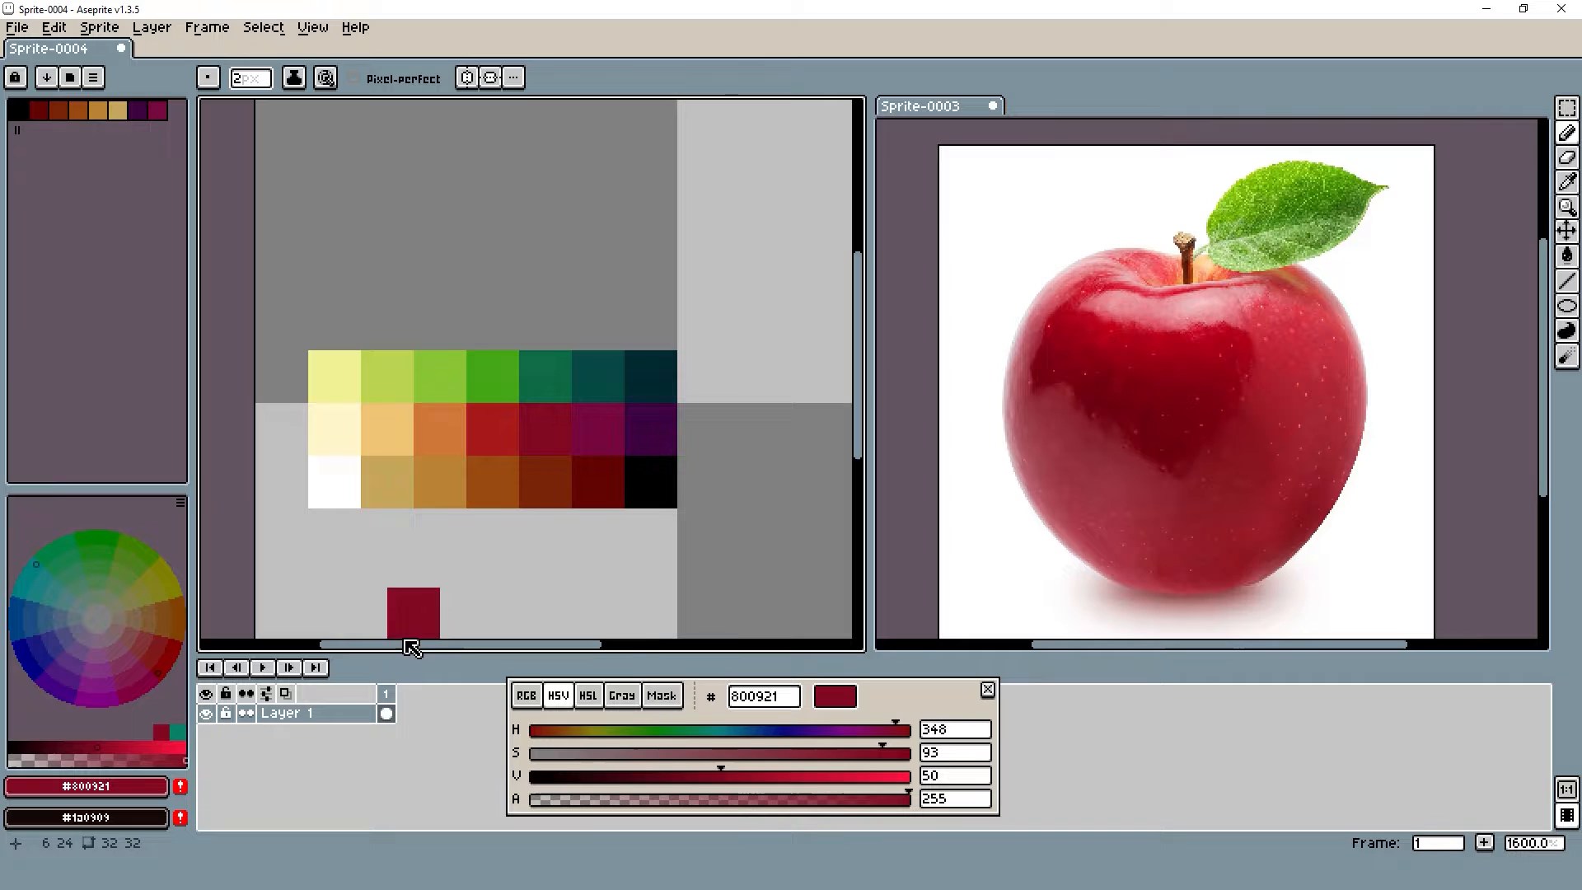
pyautogui.click(181, 787)
# Add the red ramp's base red, orange, light orange and cream to the palette
pyautogui.press('alt')
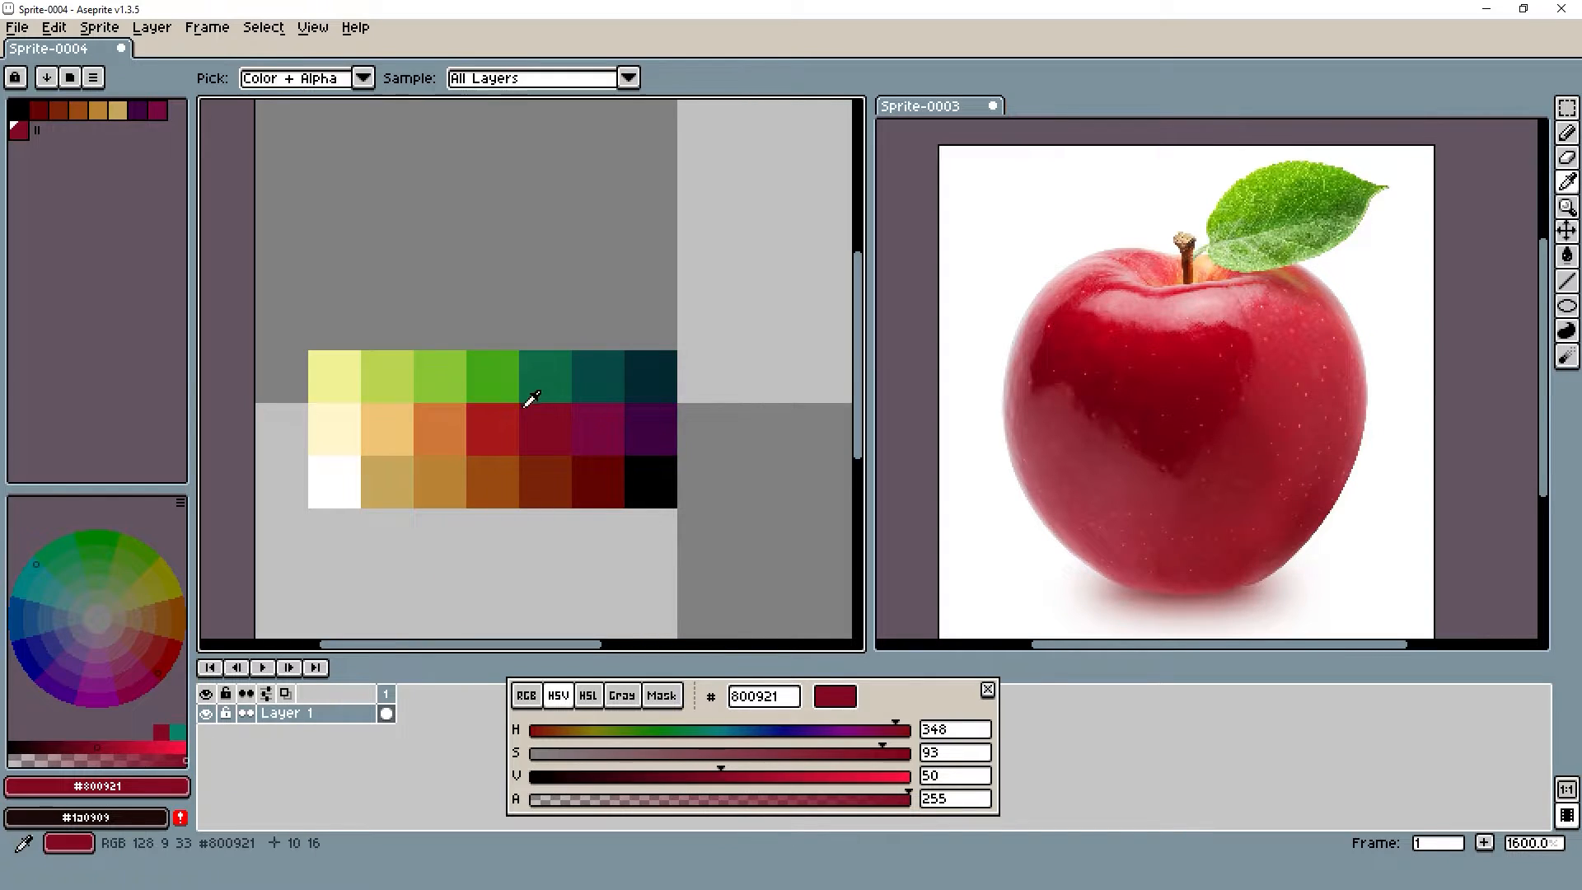
pyautogui.keyDown('alt'); pyautogui.click(493, 428); pyautogui.keyUp('alt')
pyautogui.click(181, 786)
pyautogui.keyDown('alt'); pyautogui.click(440, 429); pyautogui.keyUp('alt')
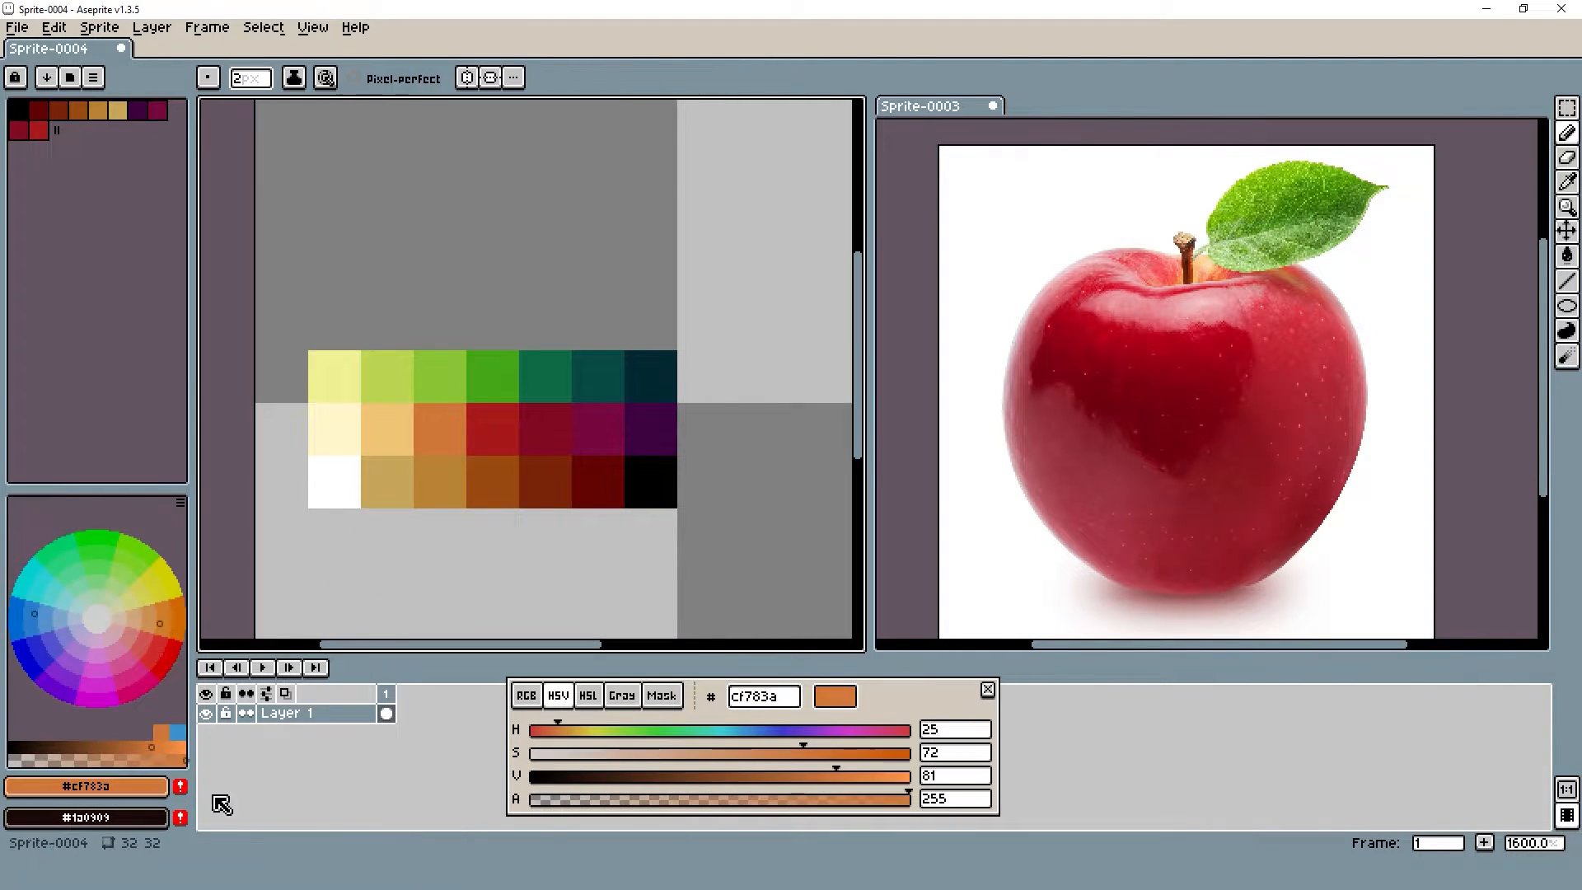
pyautogui.click(181, 786)
pyautogui.keyDown('alt'); pyautogui.click(388, 429); pyautogui.keyUp('alt')
pyautogui.click(181, 786)
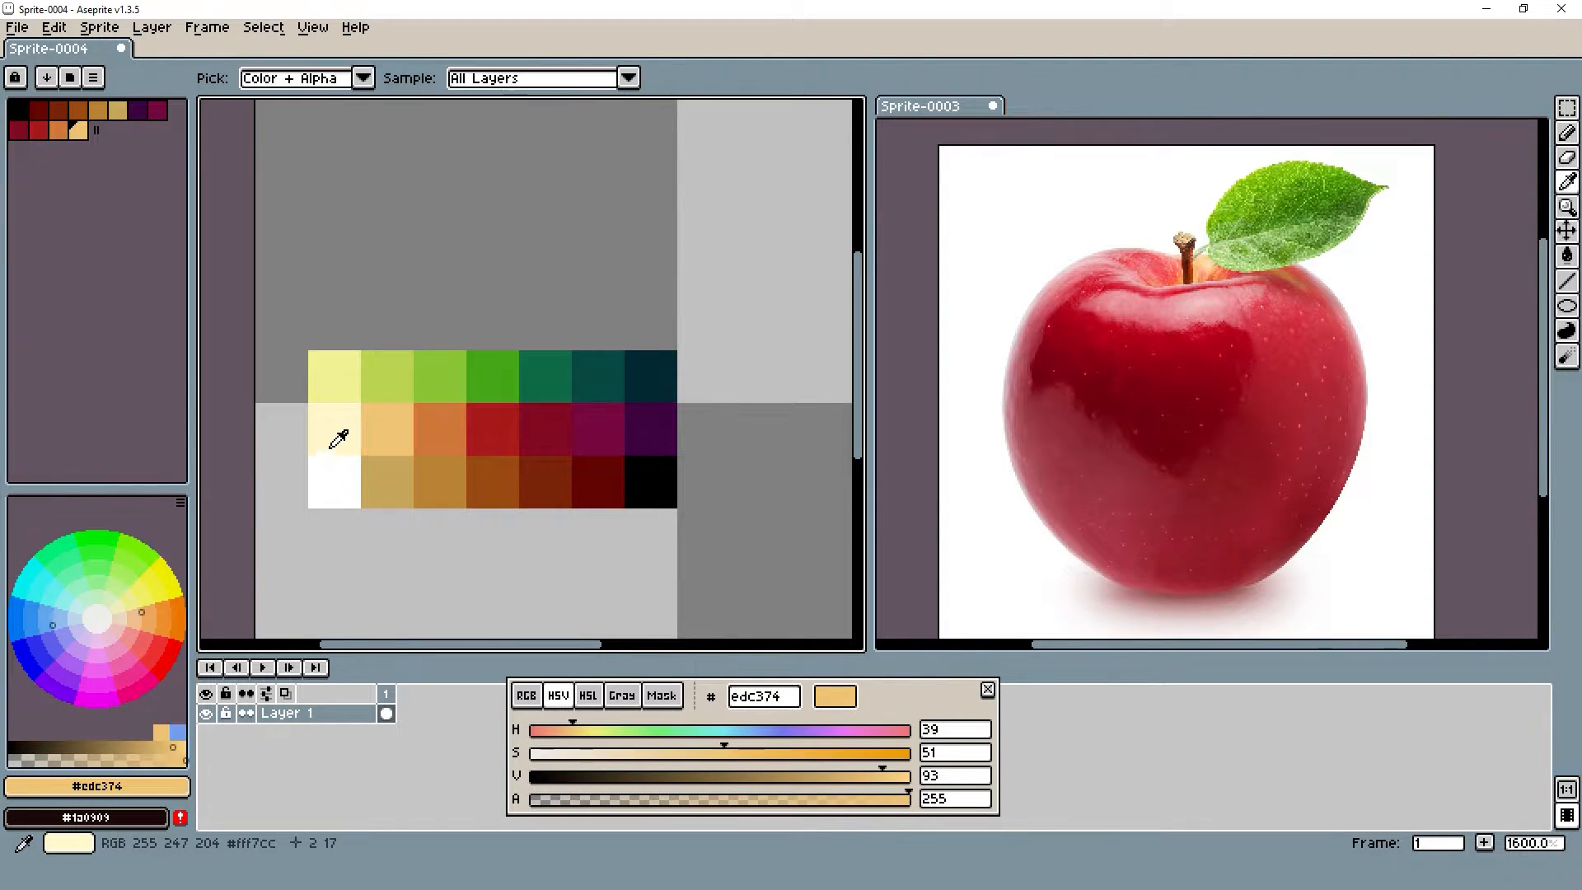
pyautogui.keyDown('alt'); pyautogui.click(334, 428); pyautogui.keyUp('alt')
pyautogui.click(181, 786)
# Add the green ramp's three darkest colors to the palette, from the near-black teal to the bluish green
pyautogui.keyDown('alt'); pyautogui.click(655, 367); pyautogui.keyUp('alt')
pyautogui.click(182, 787)
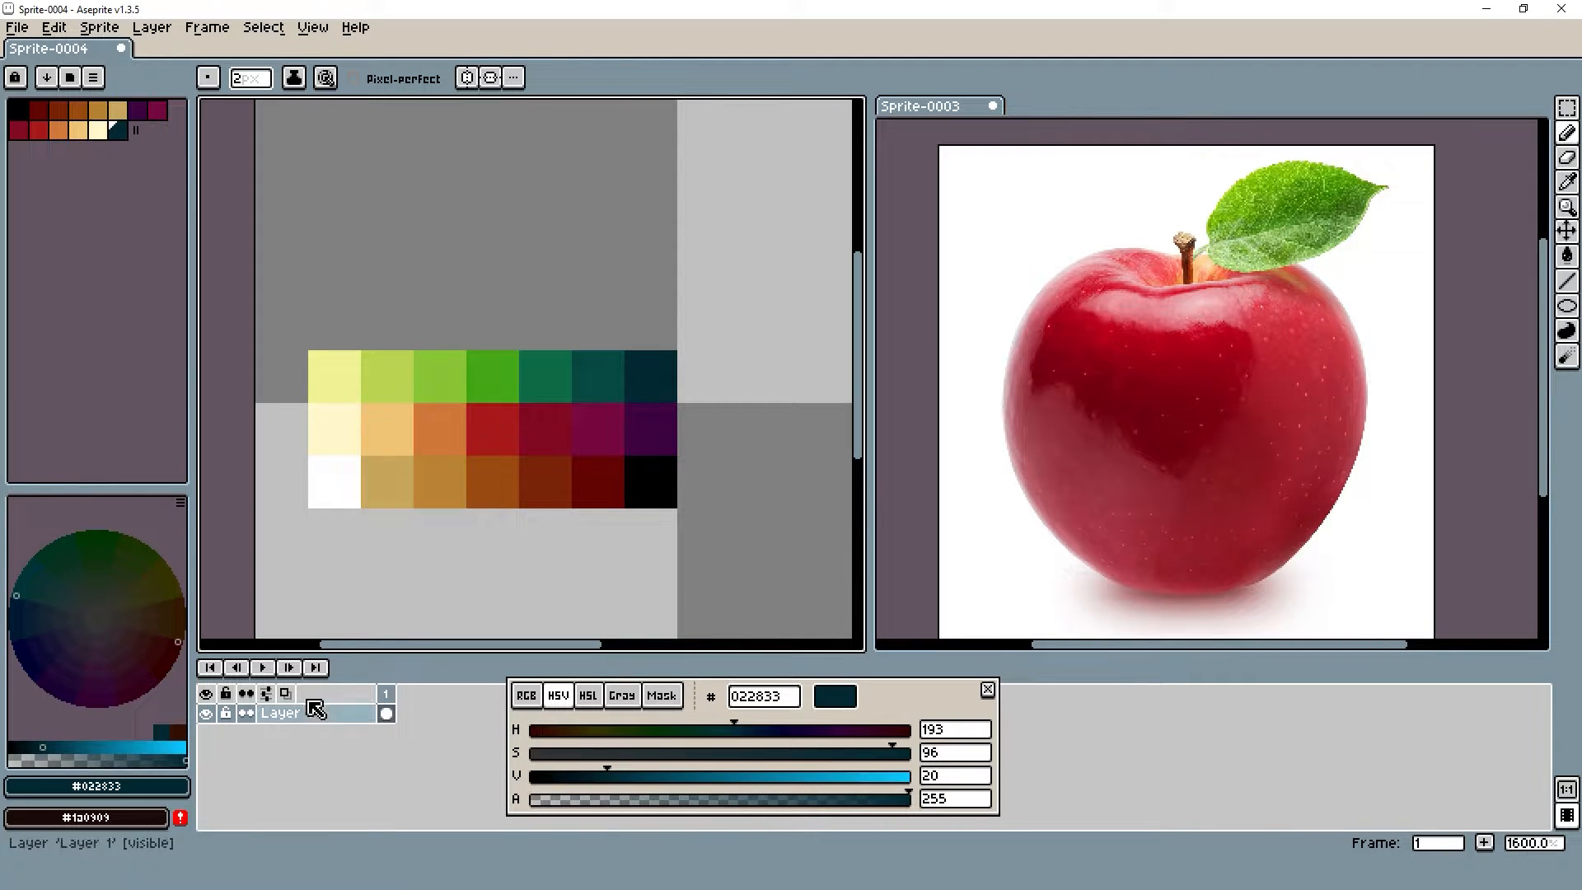
pyautogui.keyDown('alt'); pyautogui.click(611, 370); pyautogui.keyUp('alt')
pyautogui.click(181, 786)
pyautogui.keyDown('alt'); pyautogui.click(554, 363); pyautogui.keyUp('alt')
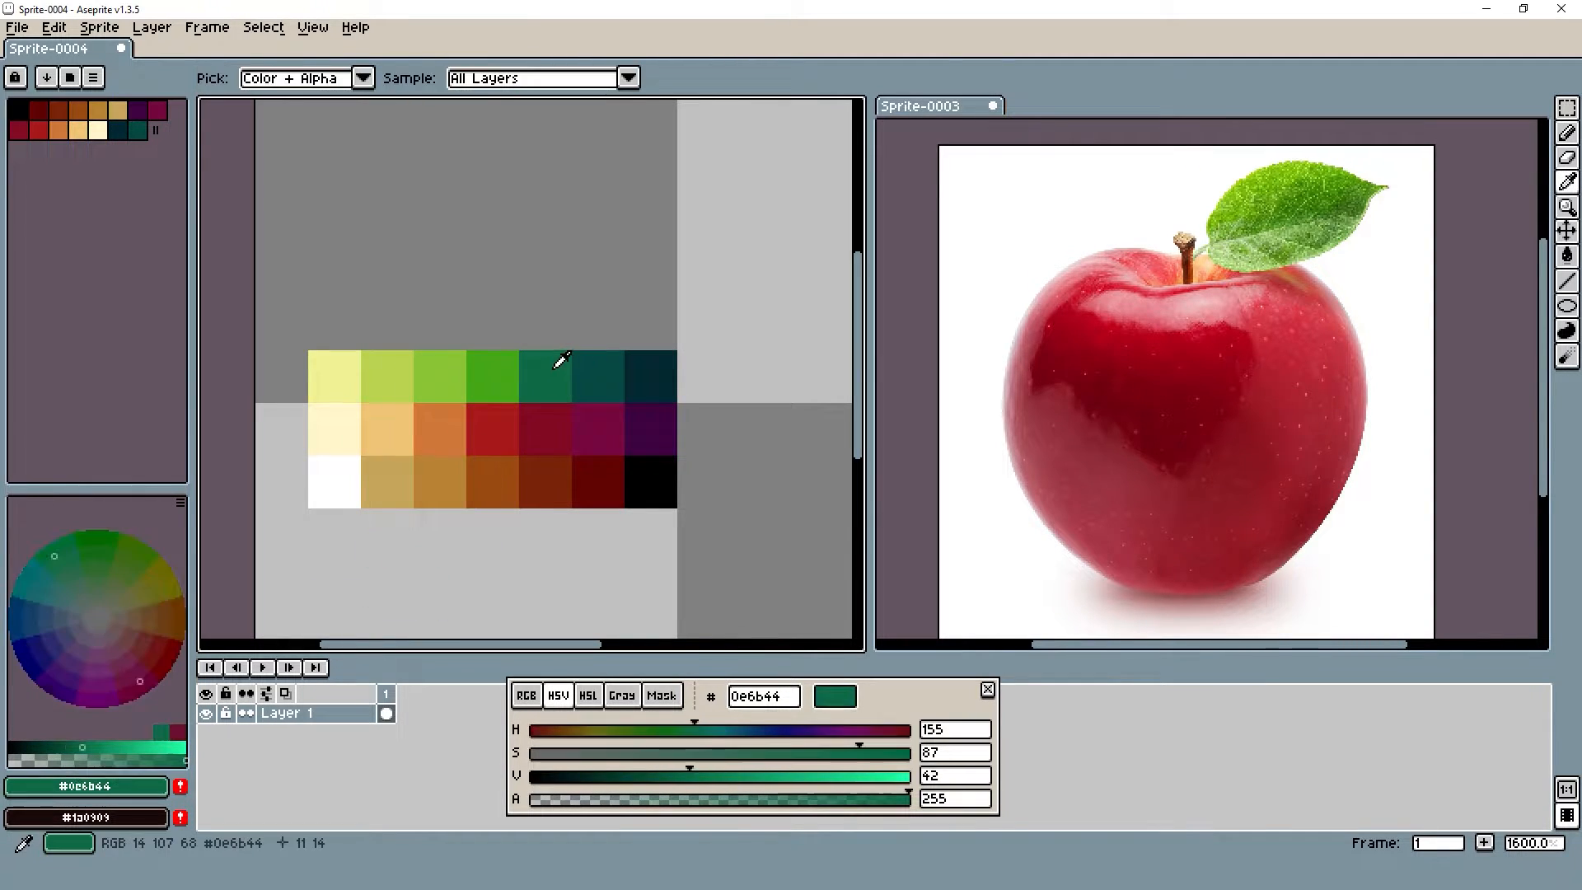
pyautogui.click(182, 786)
# Add the green ramp's leaf green, light green, yellow-green and pale yellow, plus white, to the palette
pyautogui.keyDown('alt'); pyautogui.click(495, 377); pyautogui.keyUp('alt')
pyautogui.click(182, 786)
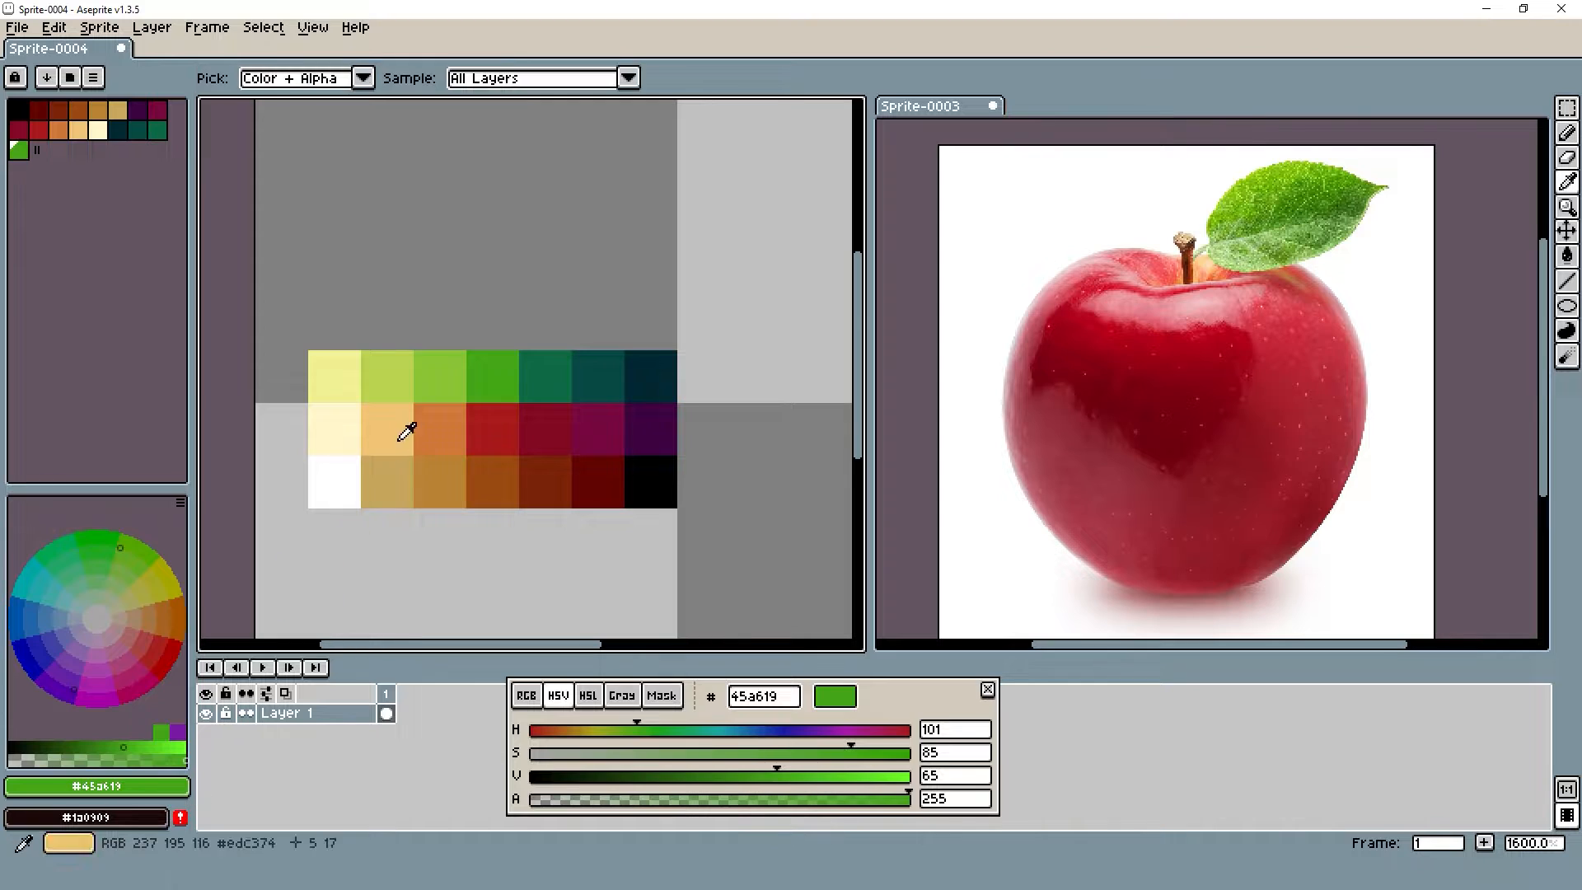
pyautogui.keyDown('alt'); pyautogui.click(440, 377); pyautogui.keyUp('alt')
pyautogui.click(181, 786)
pyautogui.keyDown('alt'); pyautogui.click(399, 369); pyautogui.keyUp('alt')
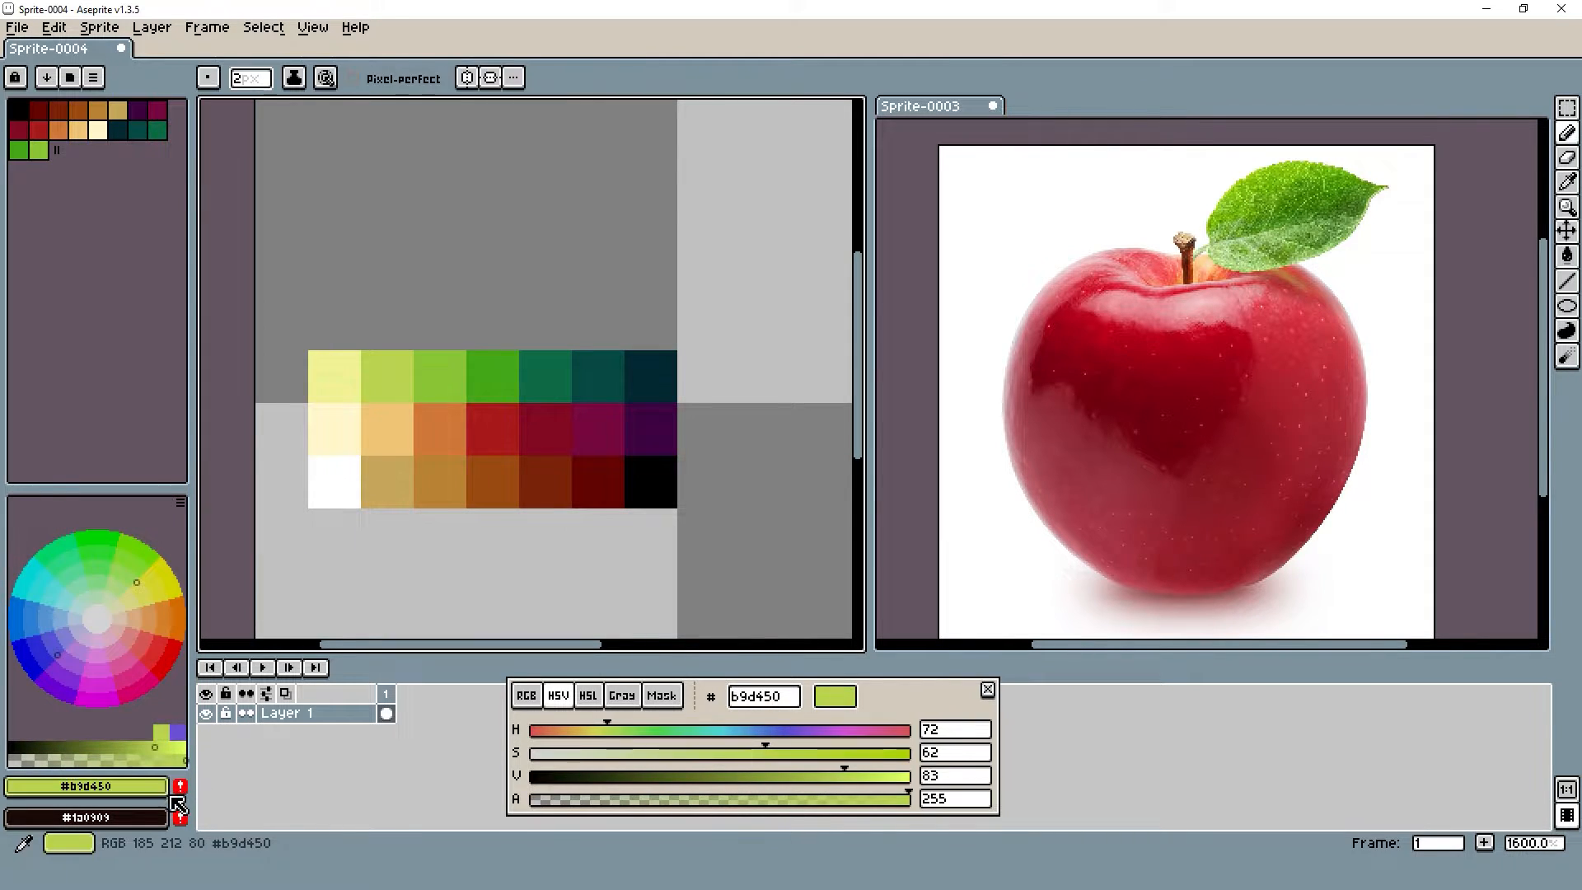
pyautogui.click(181, 786)
pyautogui.keyDown('alt'); pyautogui.click(334, 377); pyautogui.keyUp('alt')
pyautogui.click(182, 787)
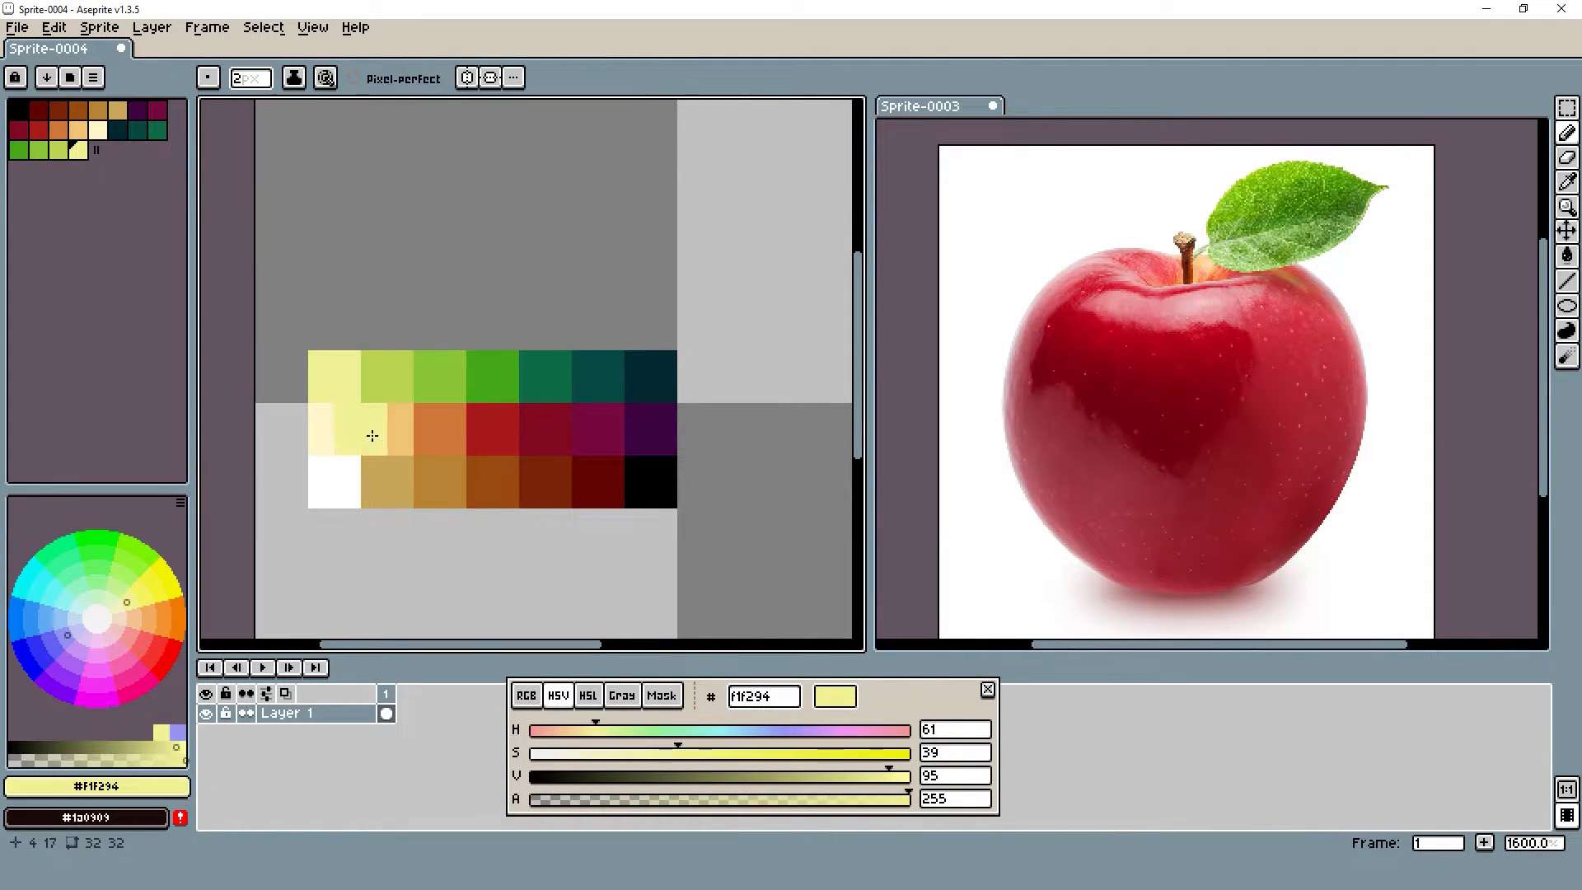
pyautogui.keyDown('alt'); pyautogui.click(340, 473); pyautogui.keyUp('alt')
pyautogui.click(181, 786)
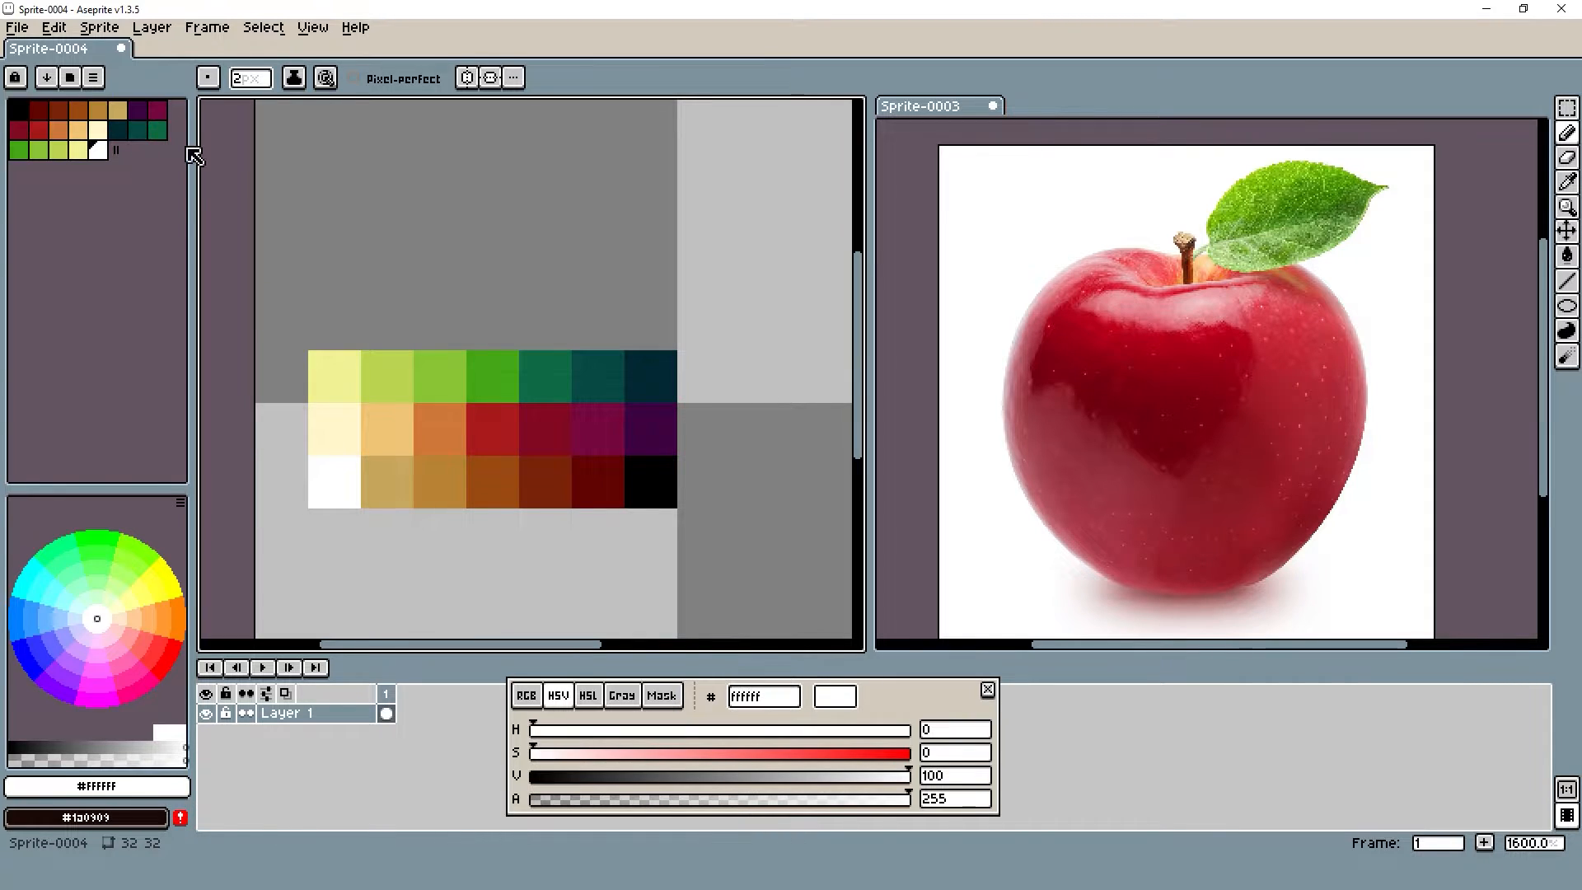
# Move the black entry to the end of the palette and widen the palette area so the colors wrap into two rows
pyautogui.moveTo(191, 153); pyautogui.dragTo(149, 113)
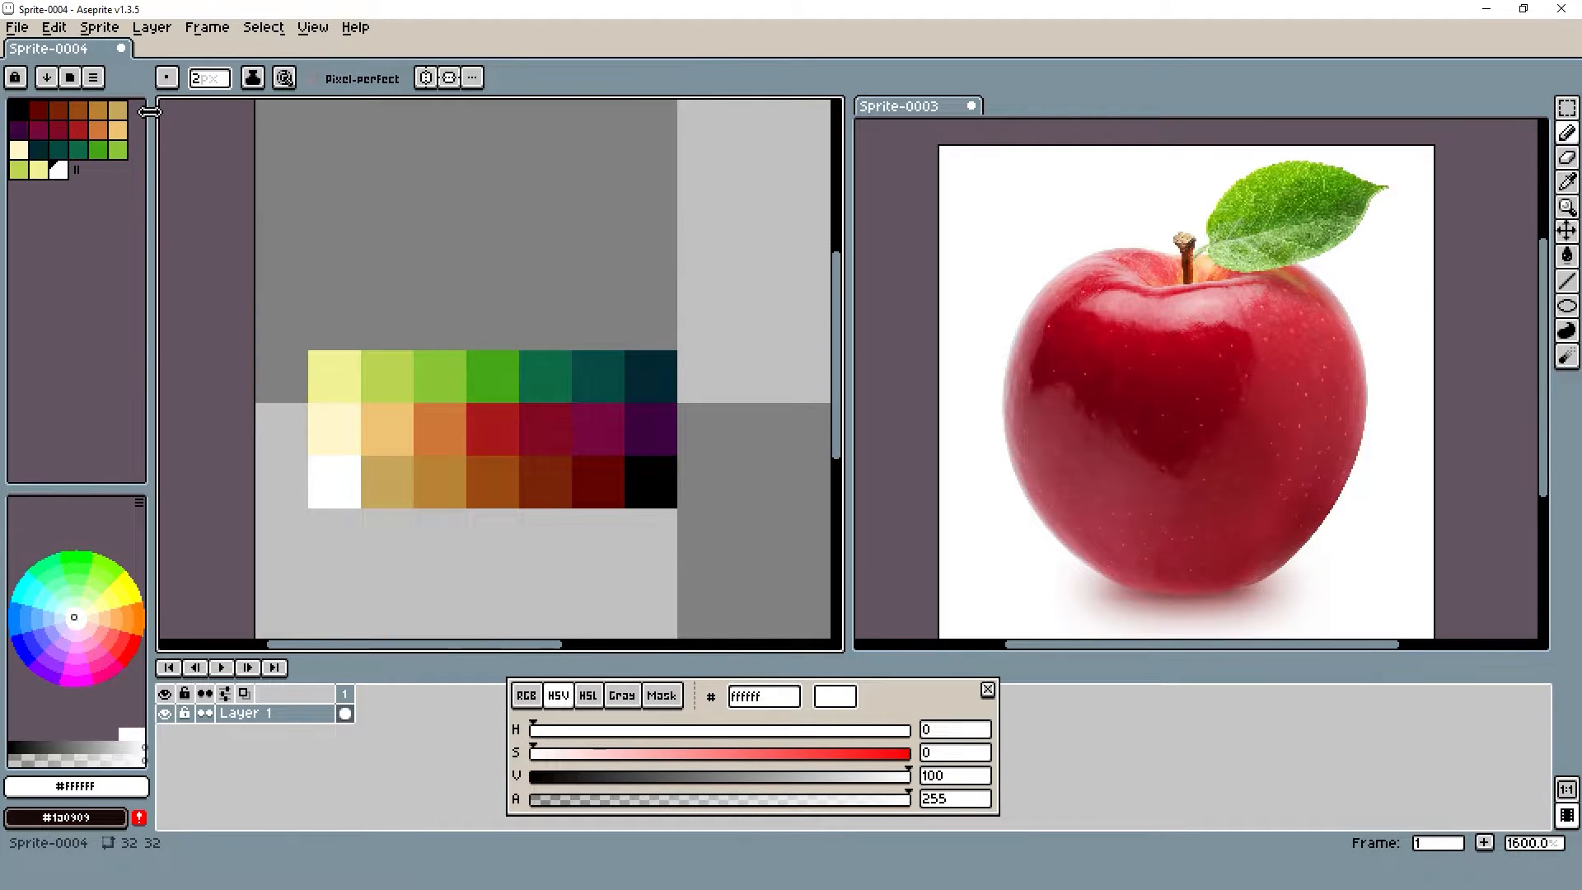
pyautogui.click(25, 117)
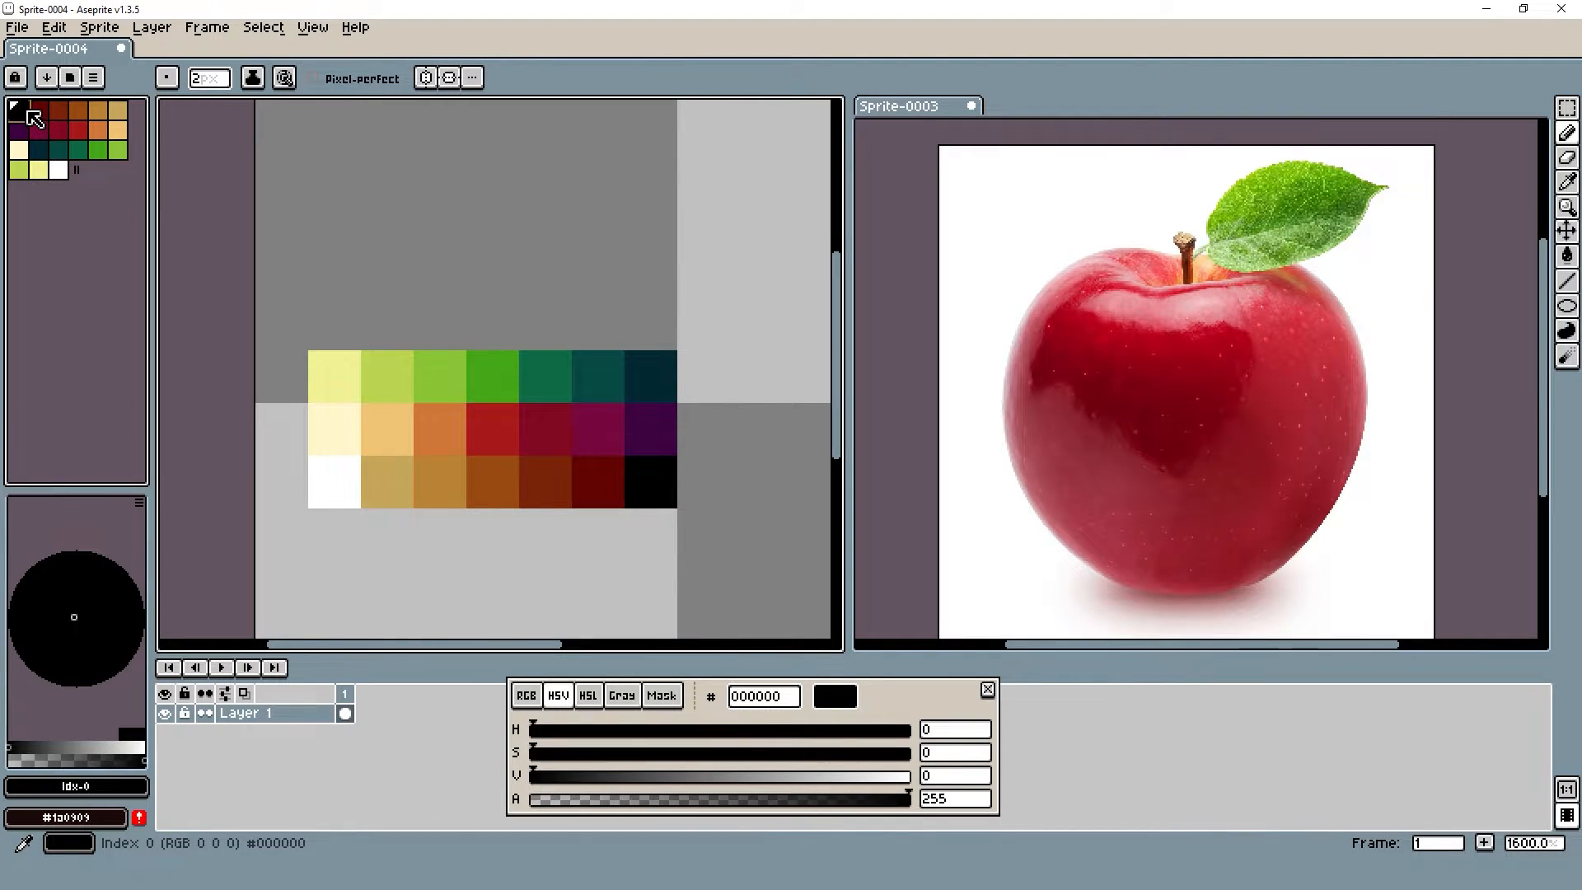
pyautogui.click(34, 113)
pyautogui.click(24, 112)
pyautogui.moveTo(28, 111); pyautogui.dragTo(201, 146)
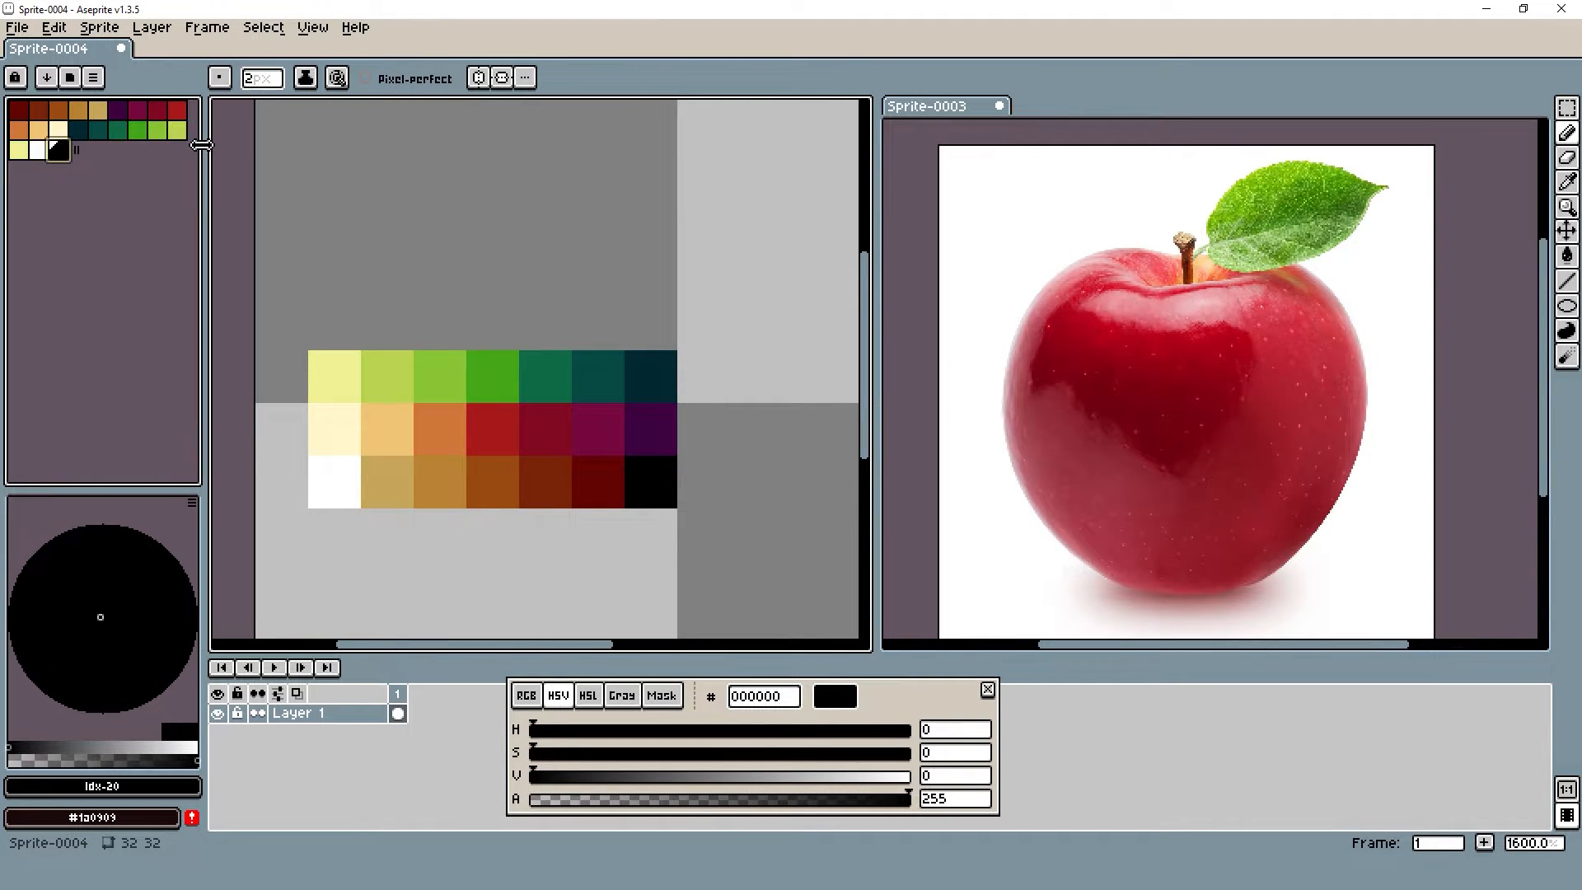
pyautogui.moveTo(201, 145); pyautogui.dragTo(235, 141)
# Rename the layer holding the color swatches to "palette"
pyautogui.scroll(-3, 557, 254)
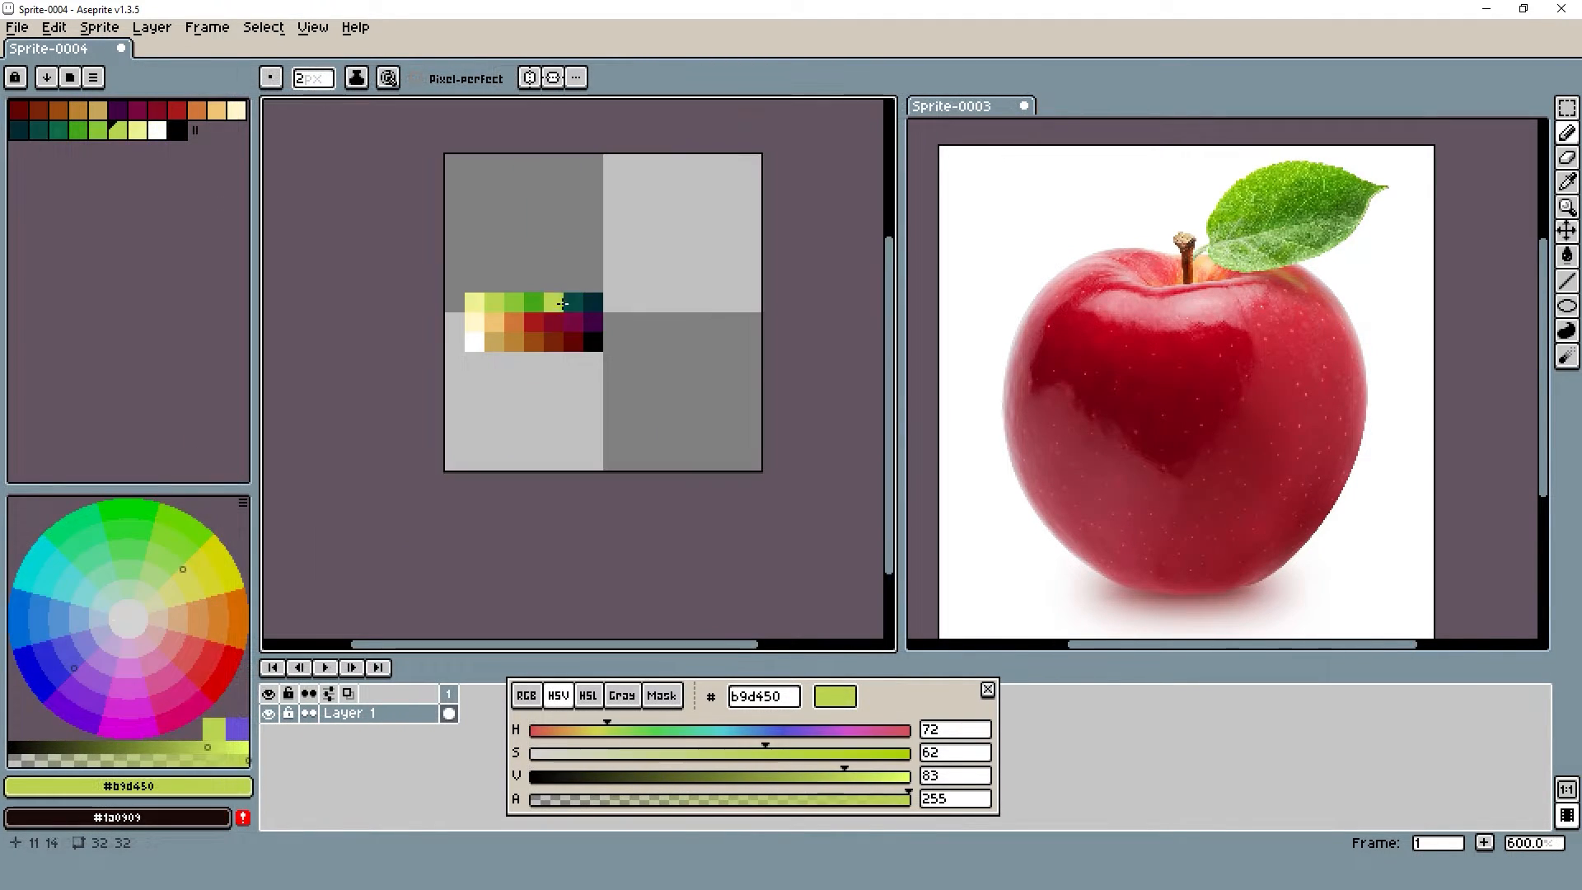
pyautogui.moveTo(545, 306); pyautogui.dragTo(558, 352)
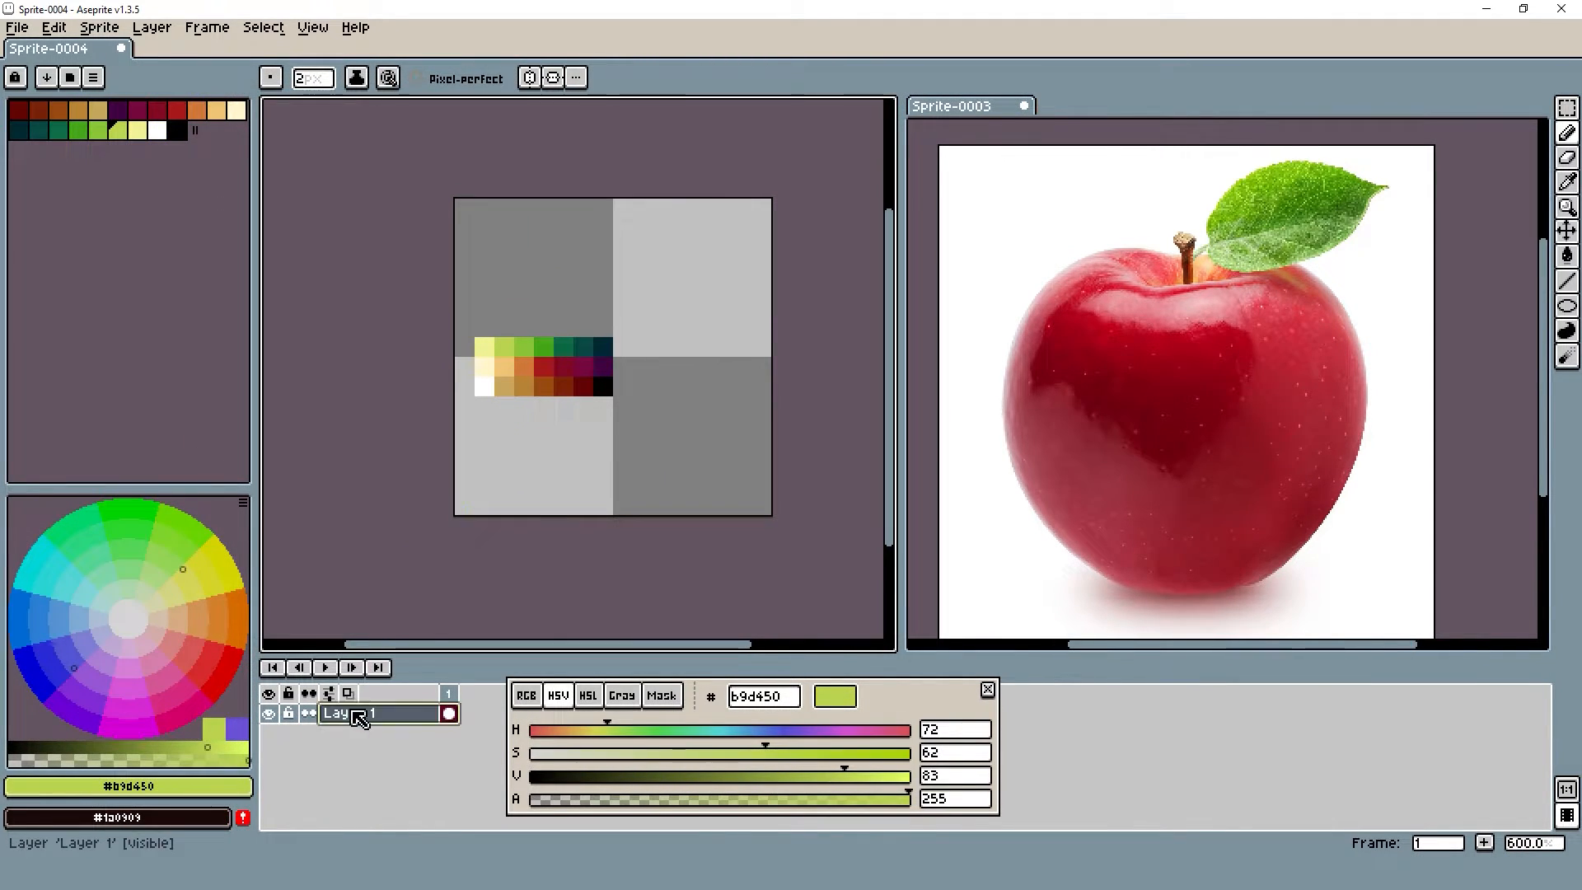
pyautogui.doubleClick(358, 713)
pyautogui.press('Return')
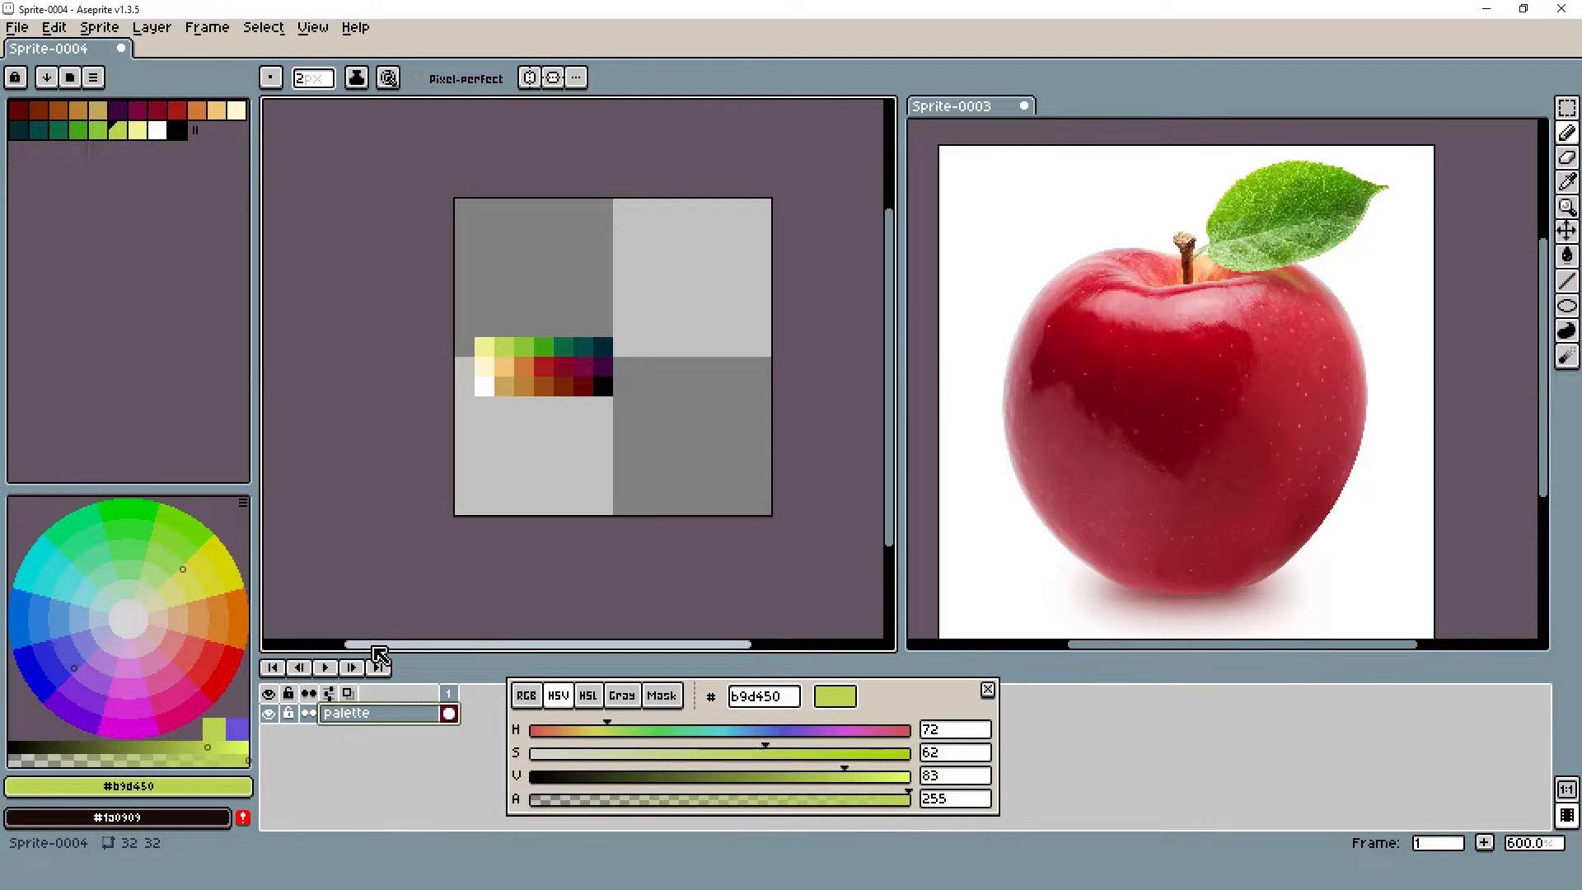
# Move the whole block of color ramps to the canvas's top-left corner at position 0, 0, and deselect it
pyautogui.hotkey('ctrl', 't')
pyautogui.moveTo(579, 349); pyautogui.dragTo(551, 215)
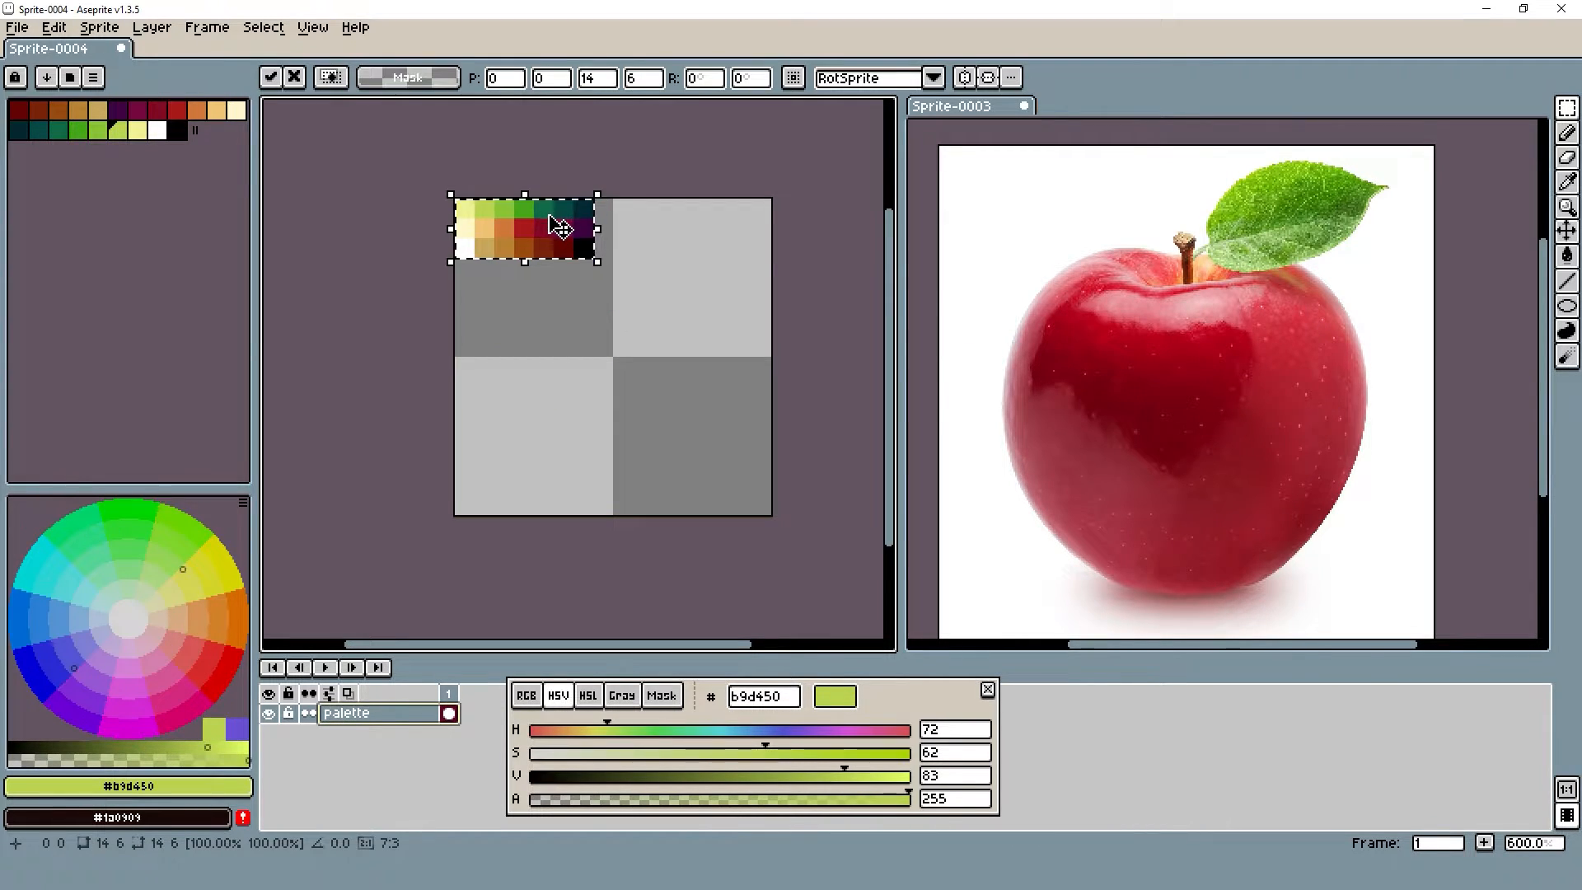
pyautogui.click(657, 272)
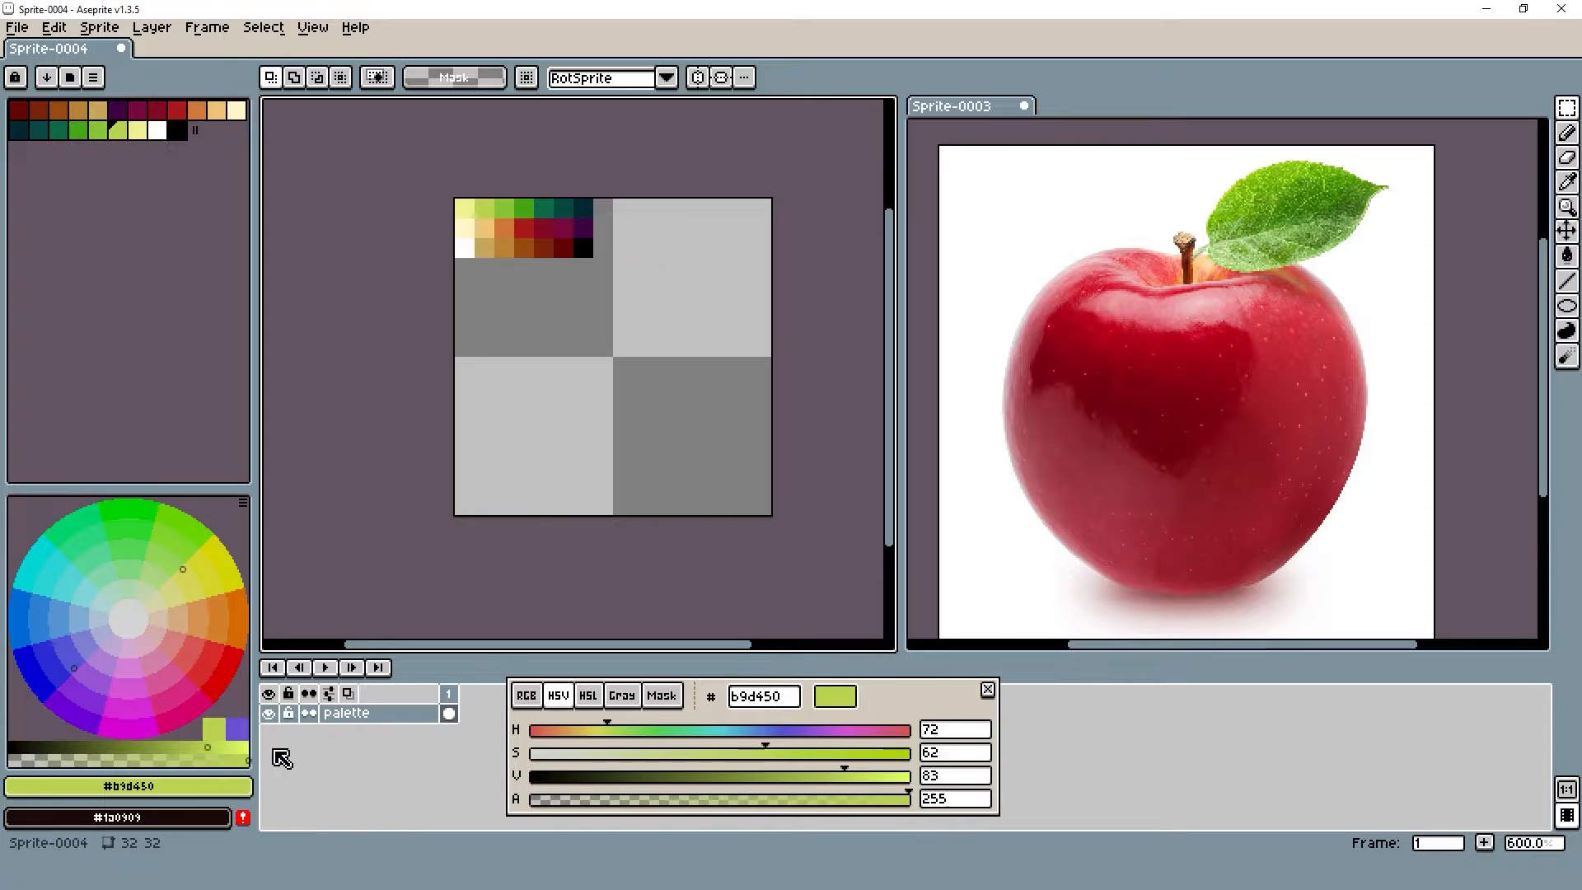
# Hide and lock the palette layer and add a new layer above it, closing the color editor
pyautogui.click(269, 714)
pyautogui.hotkey('shift', 'n')
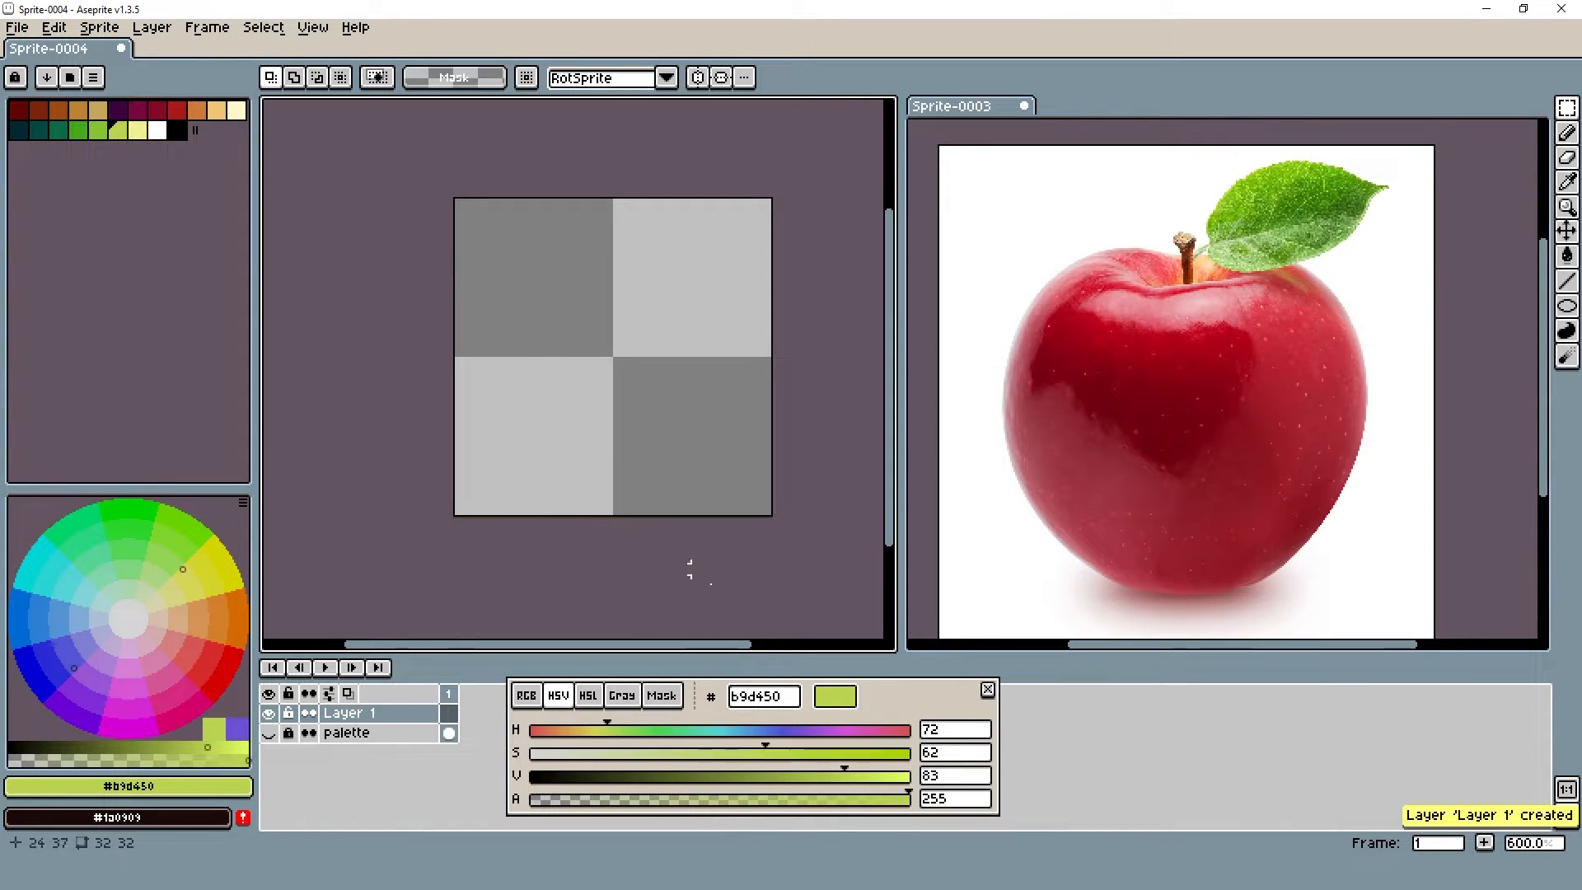
pyautogui.click(987, 691)
# Choose the base red from the palette for the Pencil tool and set the brush size to 1 px
pyautogui.moveTo(629, 240); pyautogui.dragTo(630, 280)
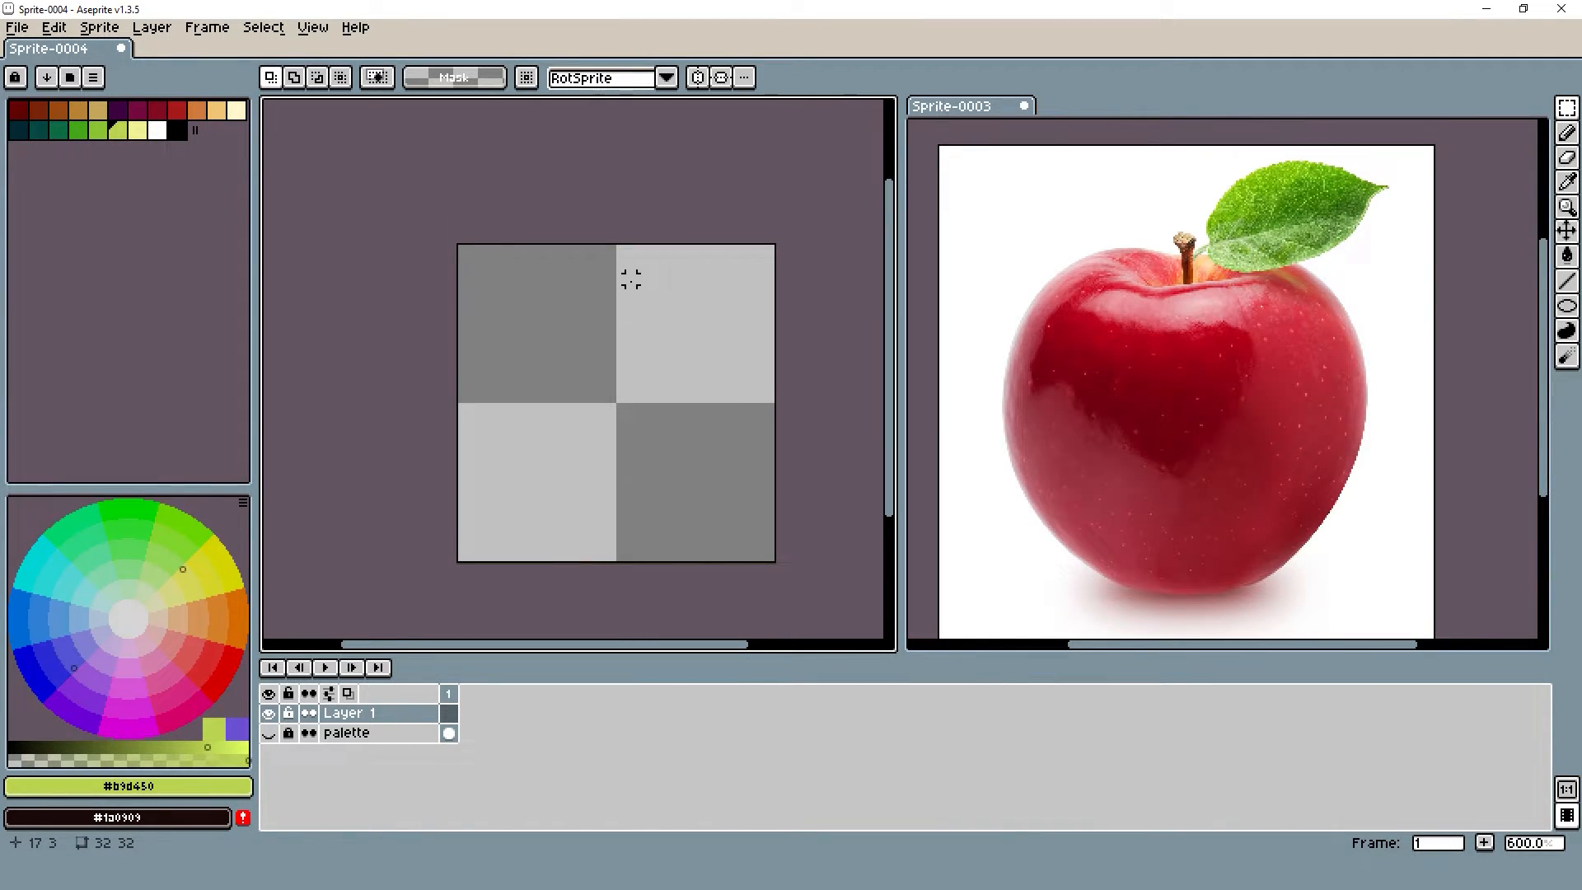
pyautogui.press('b')
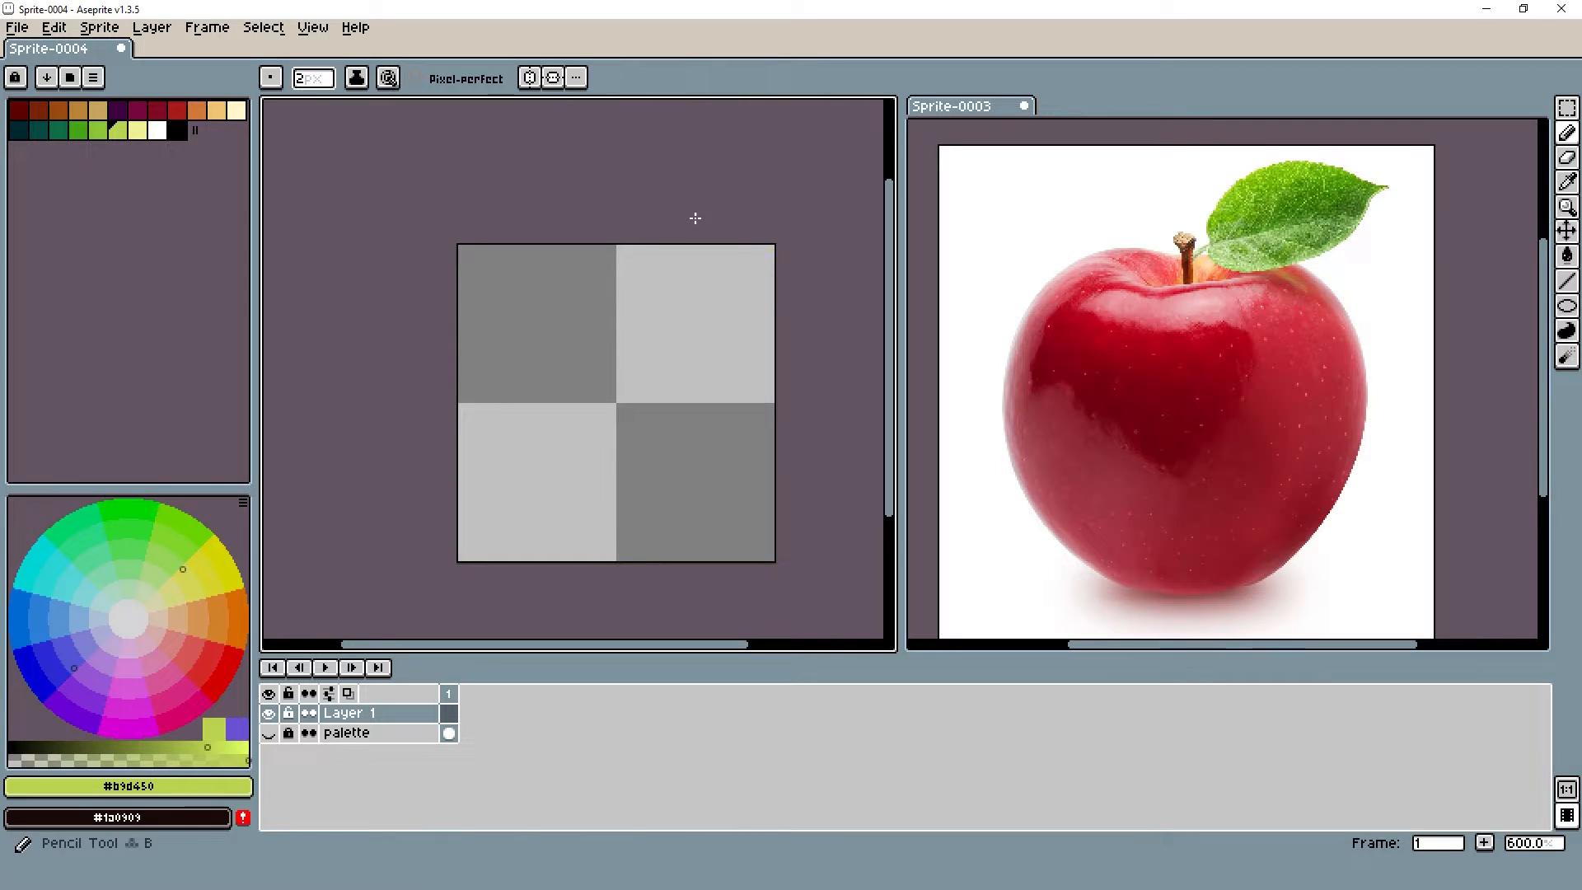
pyautogui.click(181, 113)
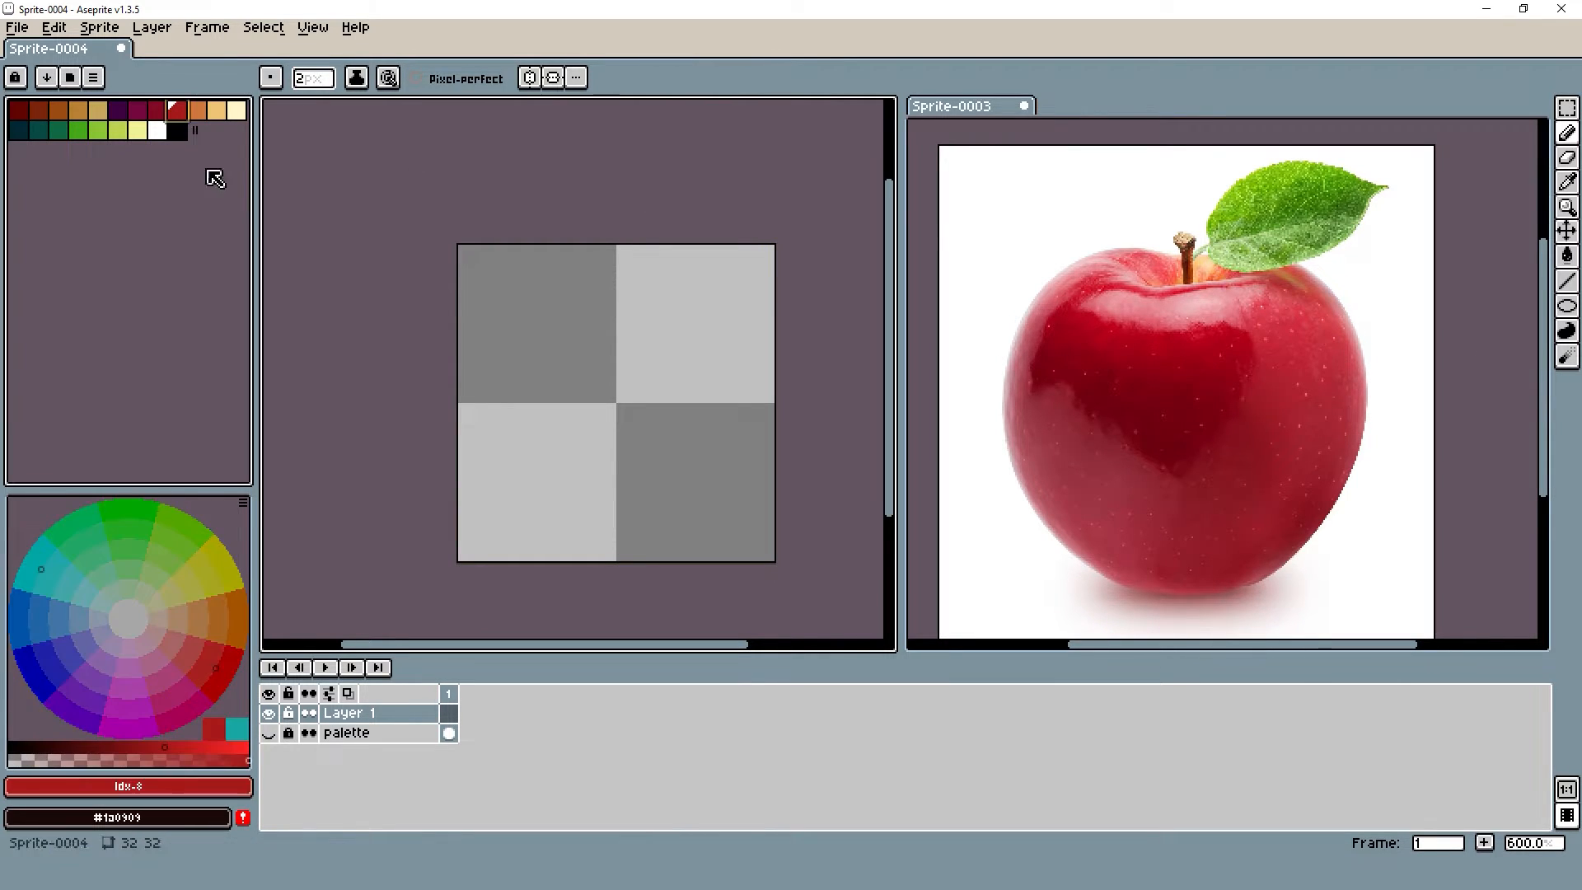
pyautogui.scroll(-7, 596, 468)
pyautogui.scroll(-16, 596, 468)
pyautogui.scroll(7, 608, 414)
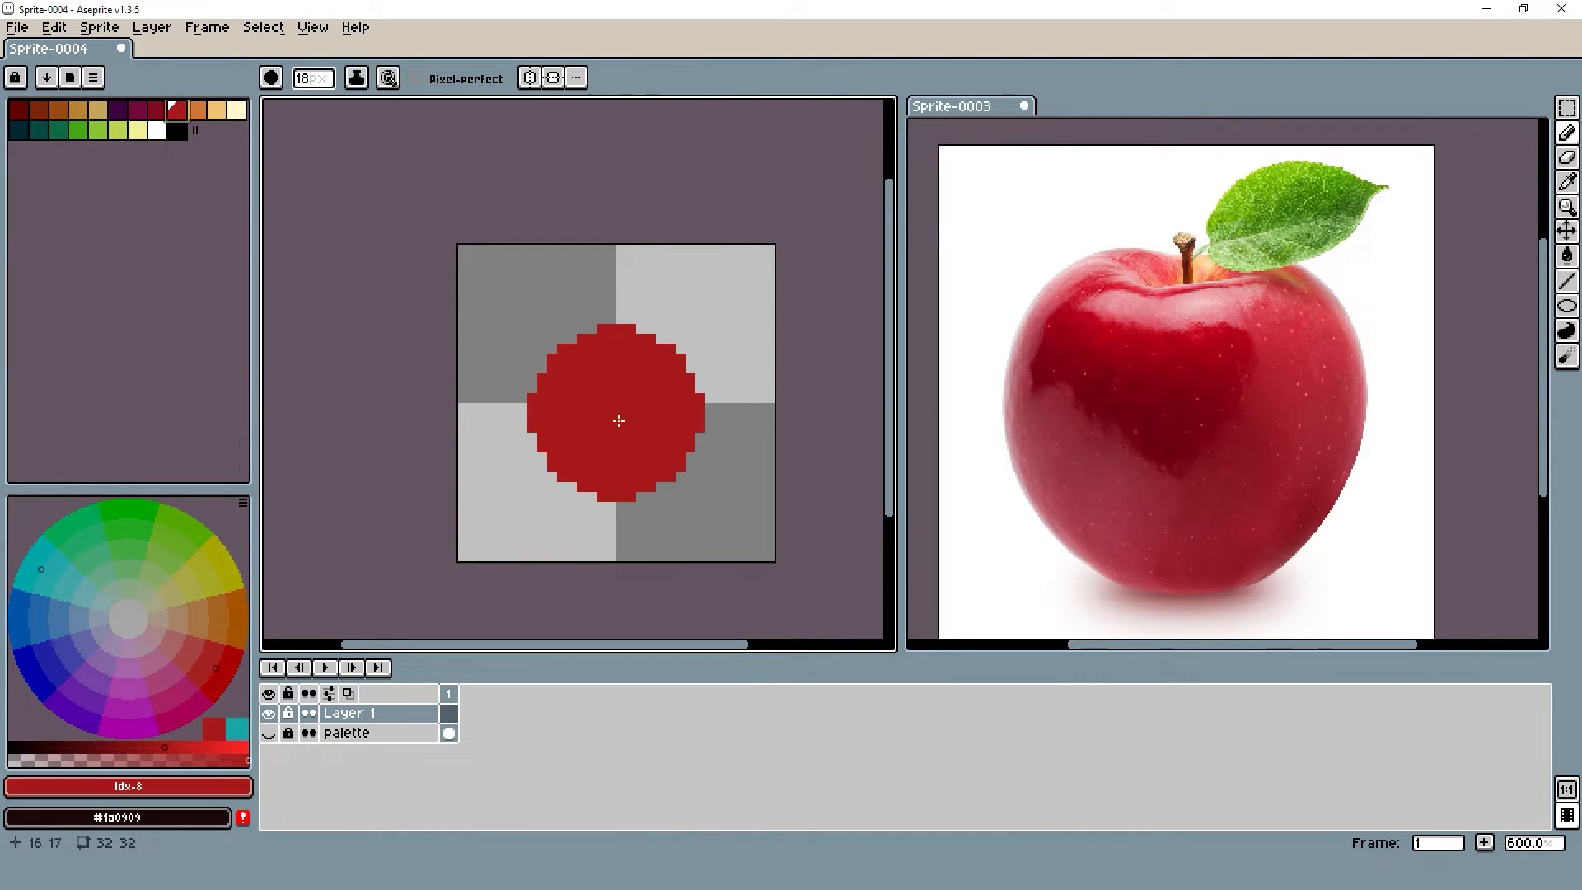
pyautogui.scroll(-8, 617, 419)
pyautogui.scroll(20, 617, 417)
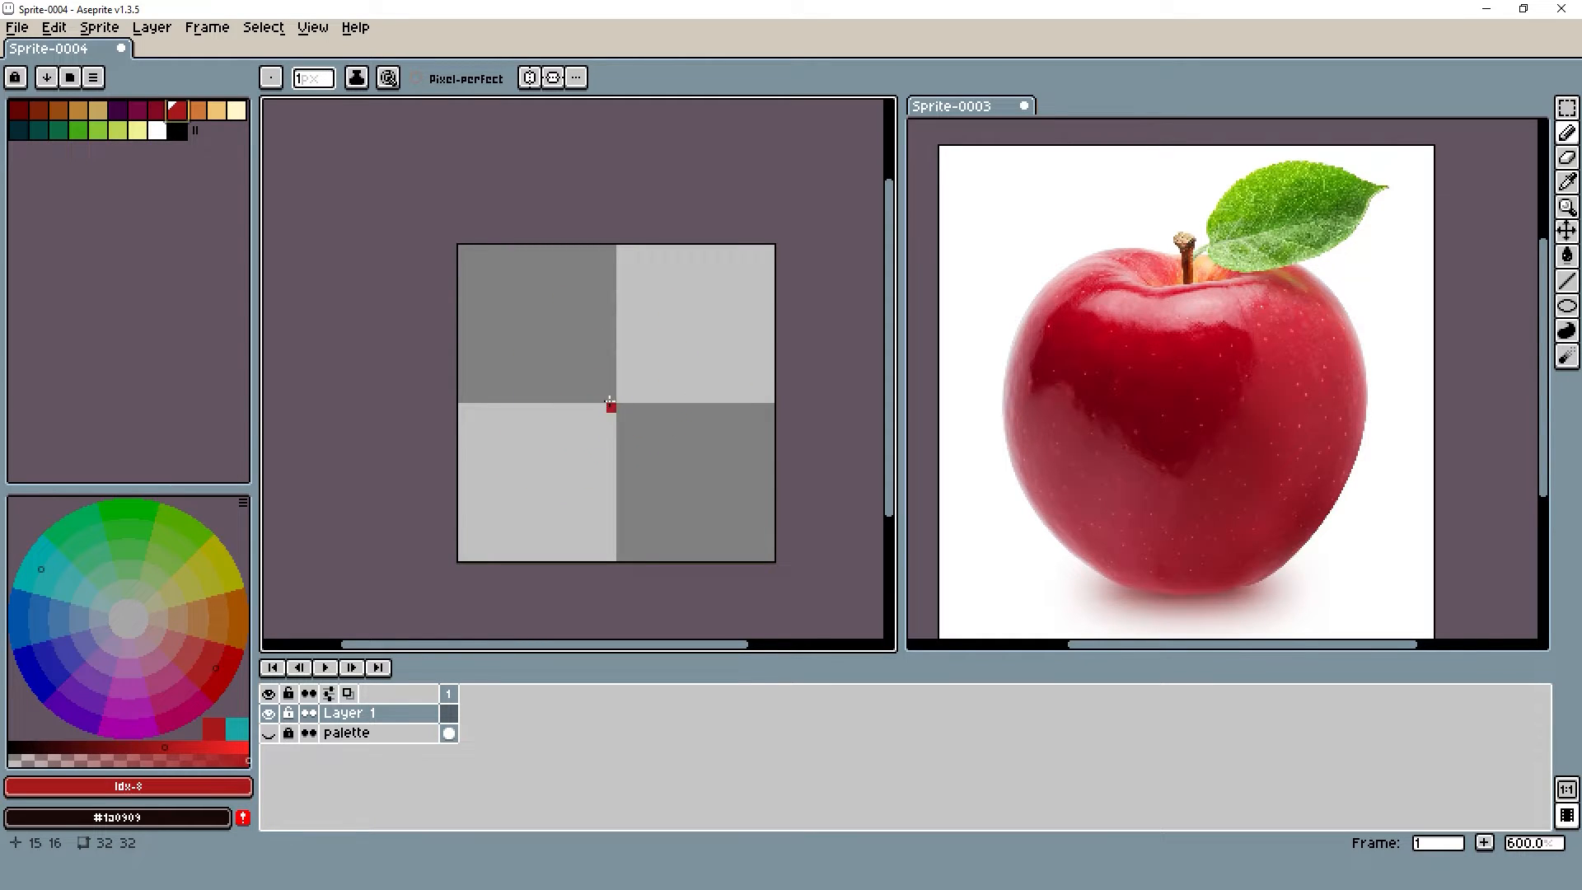
# Draw the left half of the apple's outline in red, from the central dip around to the bottom
pyautogui.scroll(1, 603, 377)
pyautogui.scroll(2, 1177, 247)
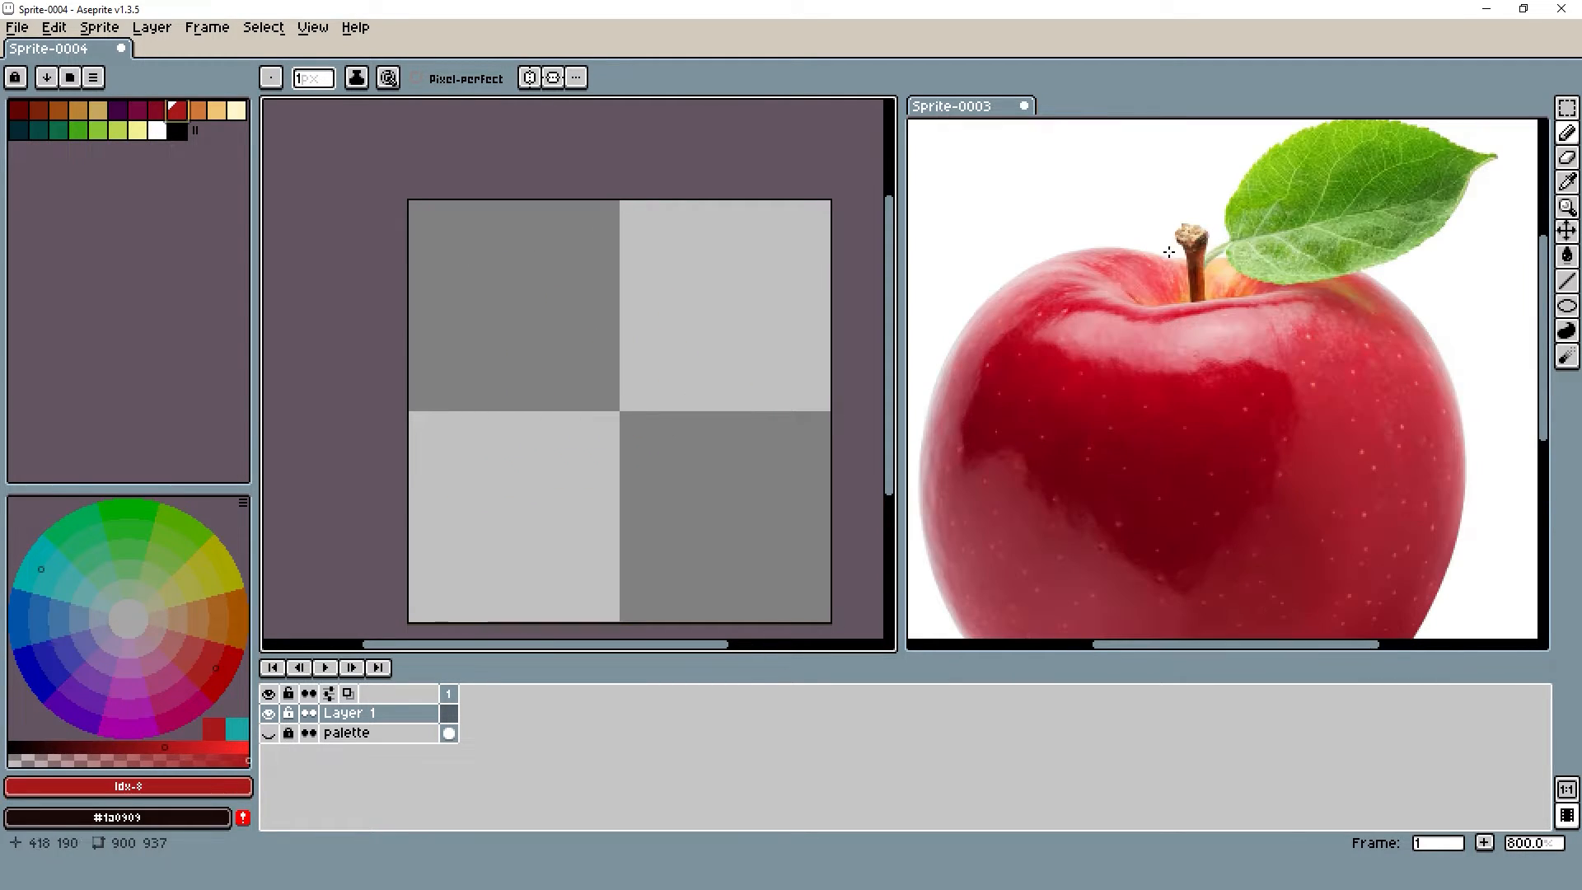
pyautogui.click(613, 351)
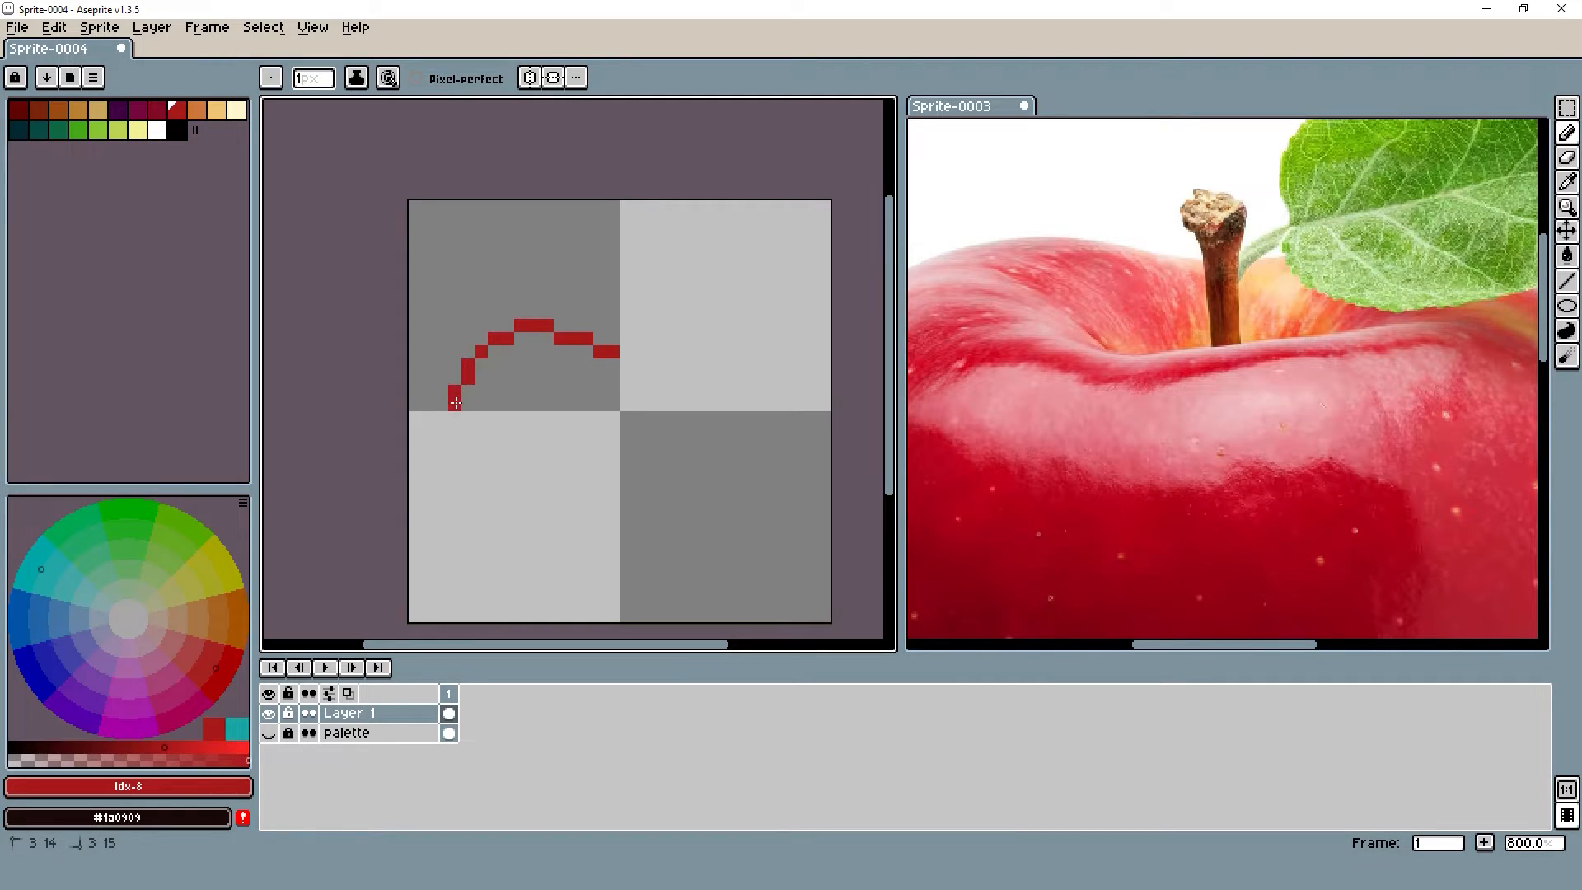
pyautogui.moveTo(456, 403); pyautogui.dragTo(445, 474)
pyautogui.scroll(-2, 1183, 276)
pyautogui.scroll(-3, 1179, 237)
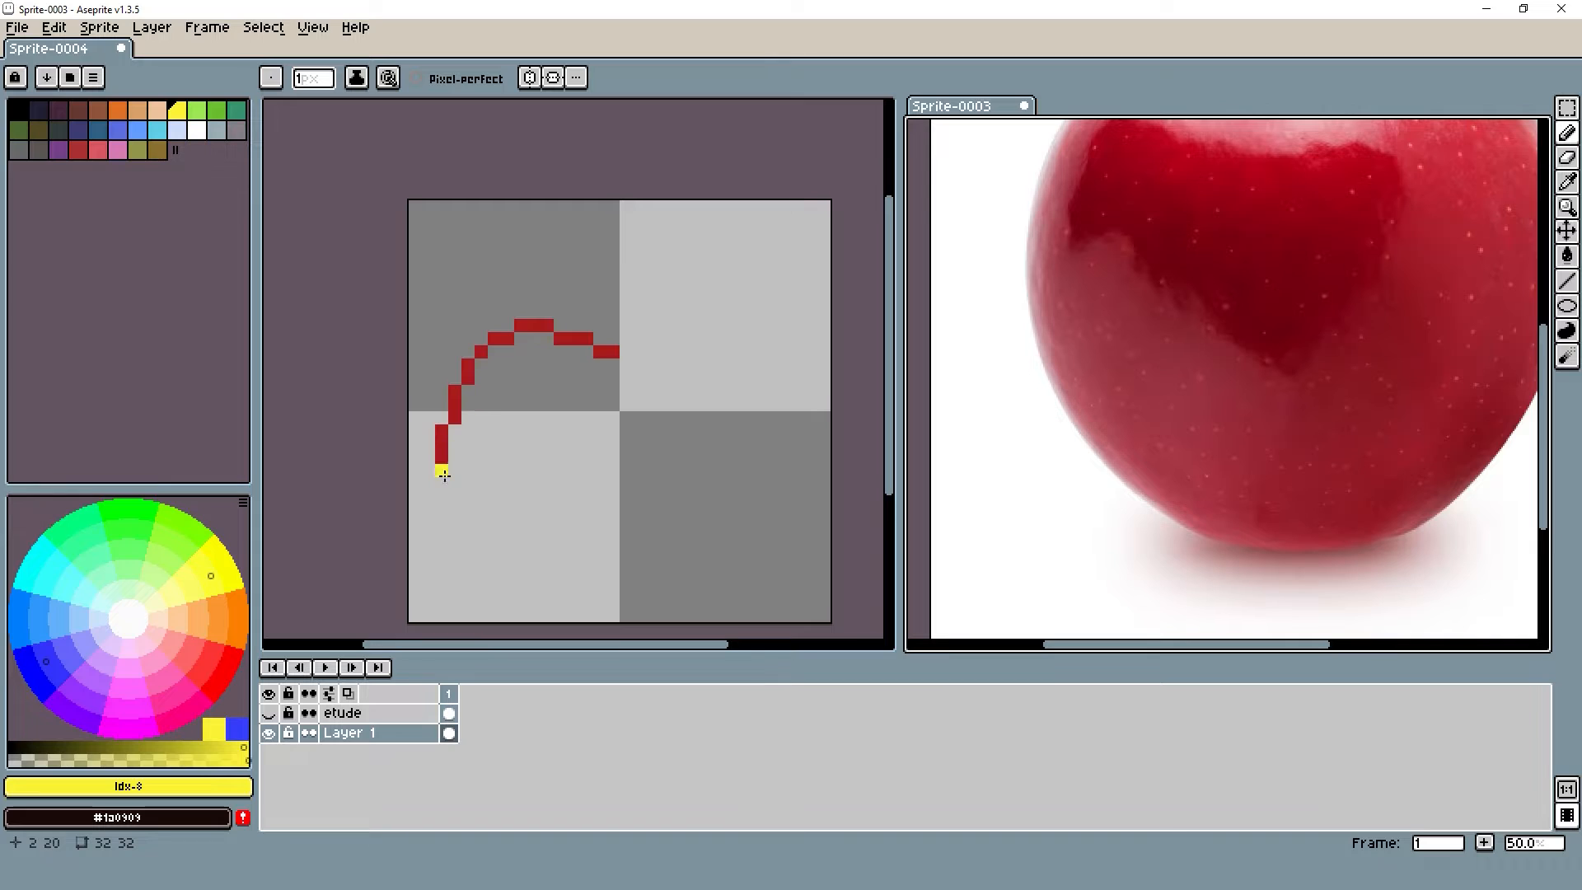
pyautogui.click(451, 485)
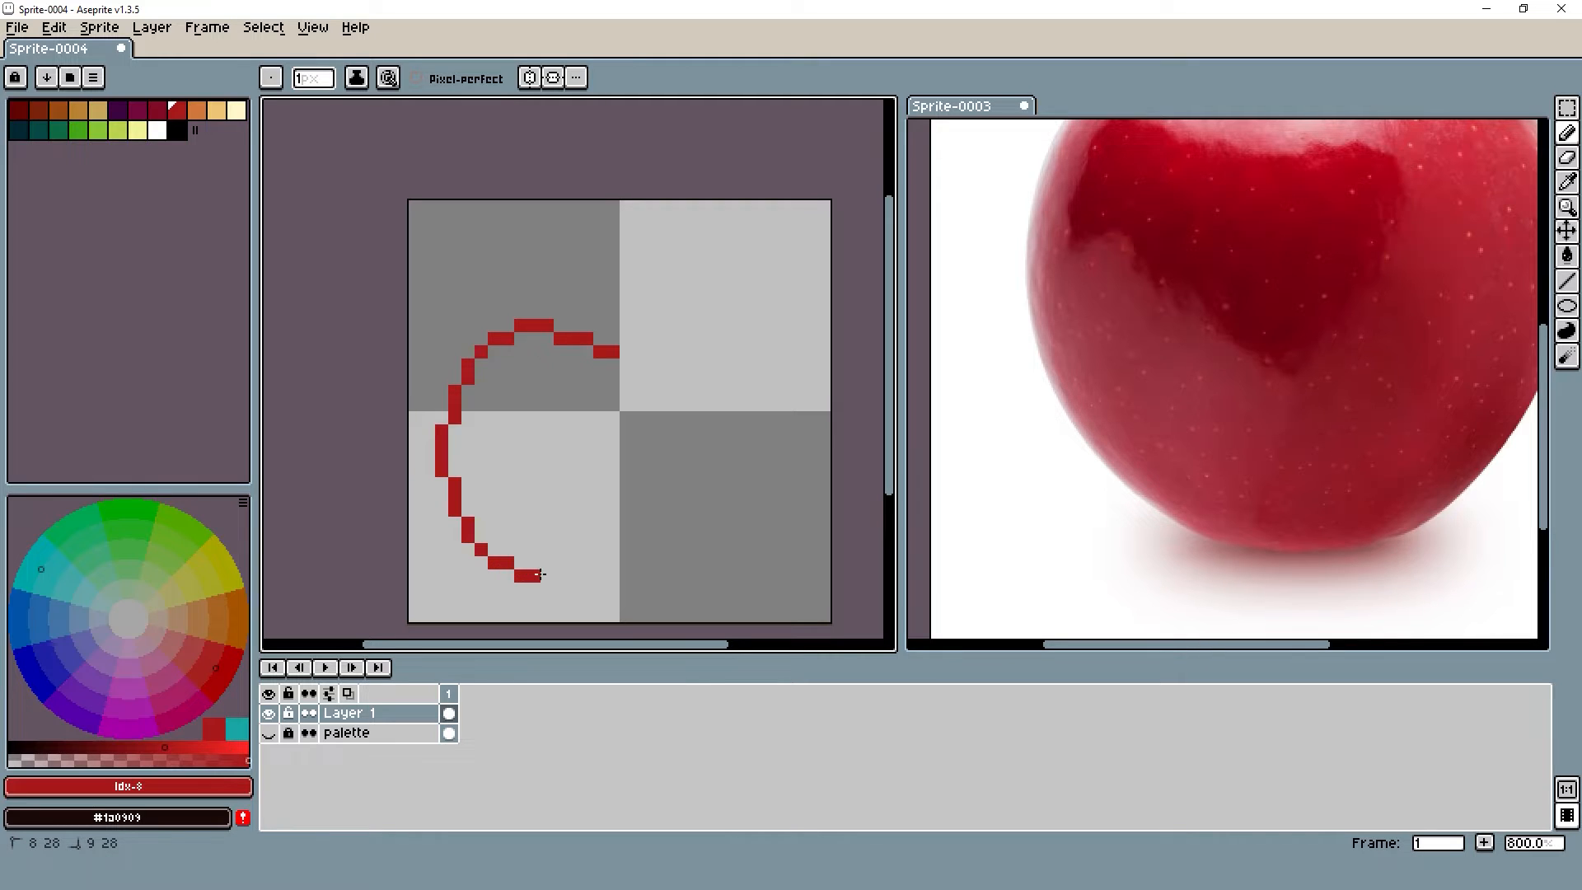
# Rework the outline's dip beside the left hump, widening the hump's top to four pixels and replacing the stray pixels
pyautogui.scroll(-3, 590, 512)
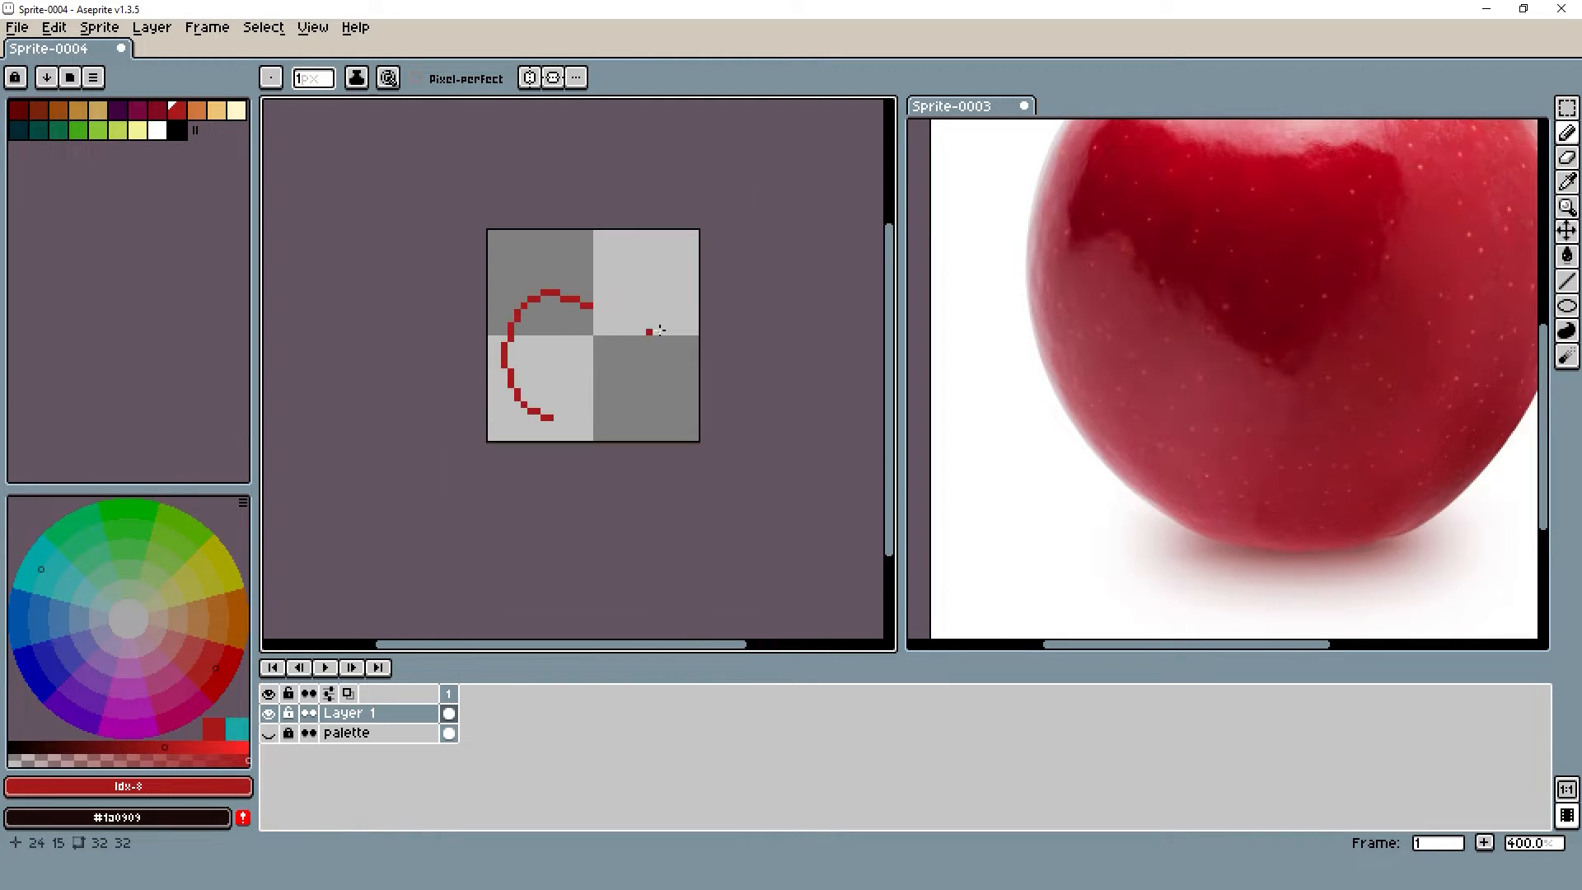
pyautogui.click(1043, 422)
pyautogui.scroll(5, 599, 285)
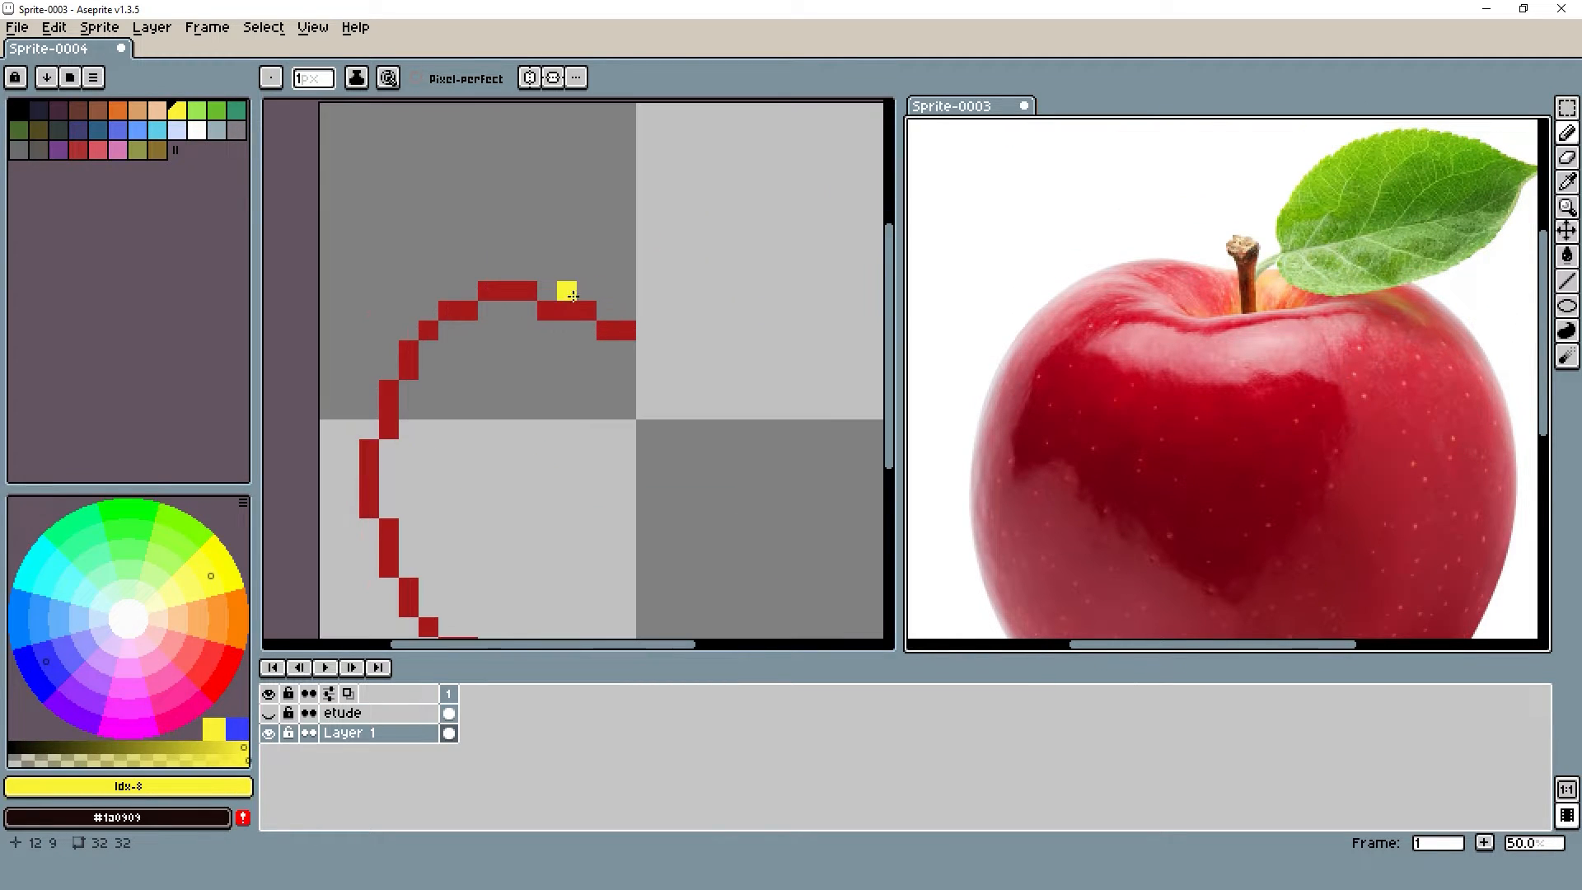
pyautogui.keyDown('alt'); pyautogui.click(565, 310); pyautogui.keyUp('alt')
pyautogui.keyDown('alt'); pyautogui.click(560, 332); pyautogui.keyUp('alt')
pyautogui.click(548, 311)
pyautogui.keyDown('alt'); pyautogui.click(602, 329); pyautogui.keyUp('alt')
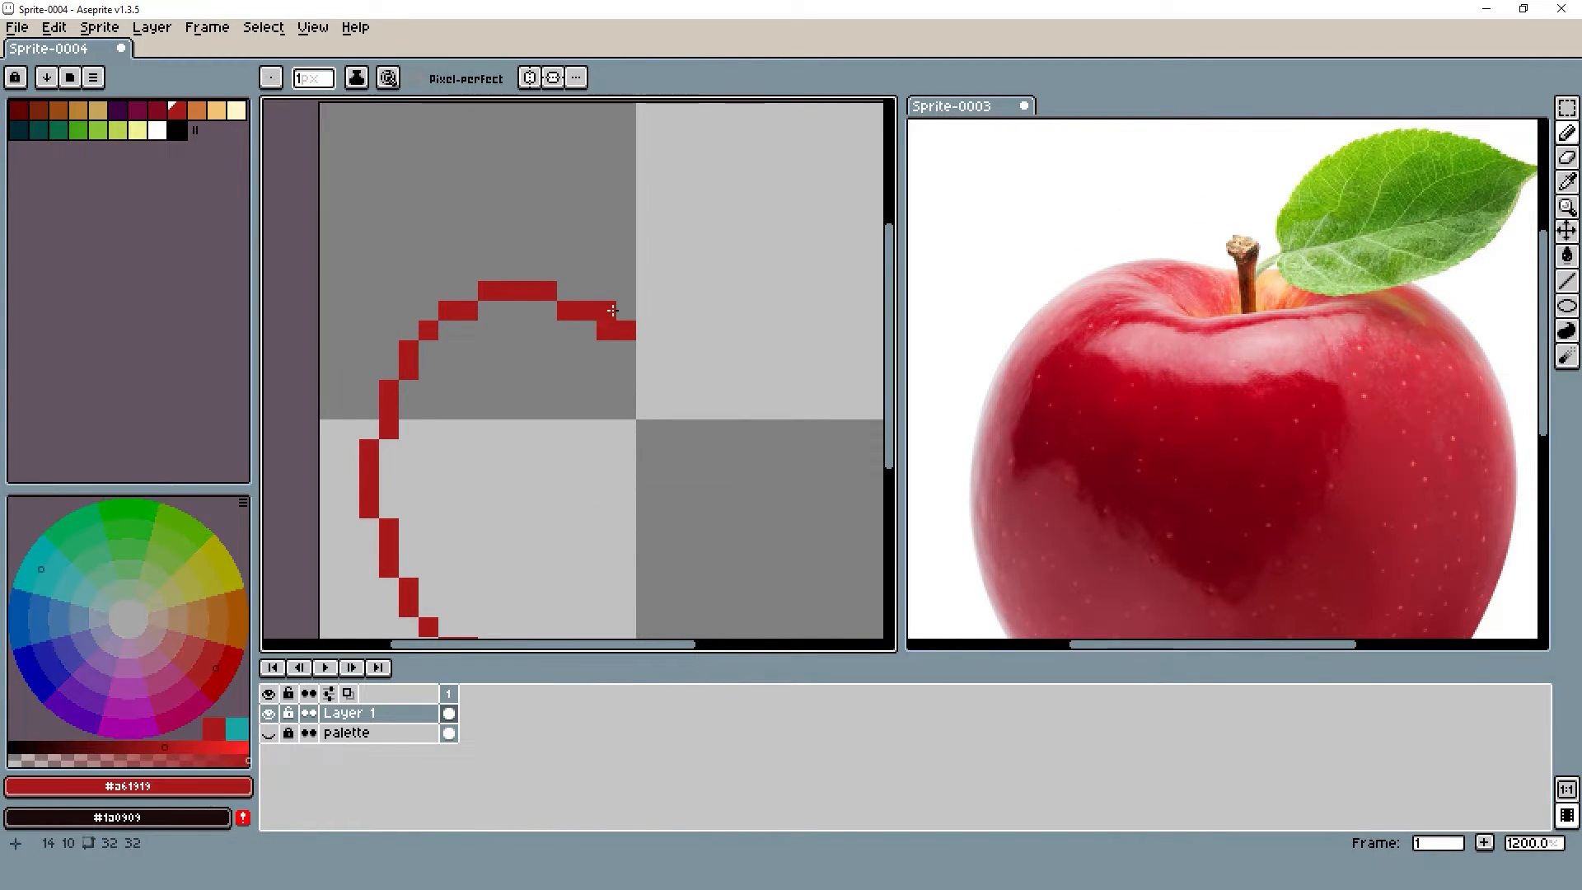
pyautogui.click(608, 312)
pyautogui.keyDown('alt'); pyautogui.click(604, 347); pyautogui.keyUp('alt')
pyautogui.click(606, 331)
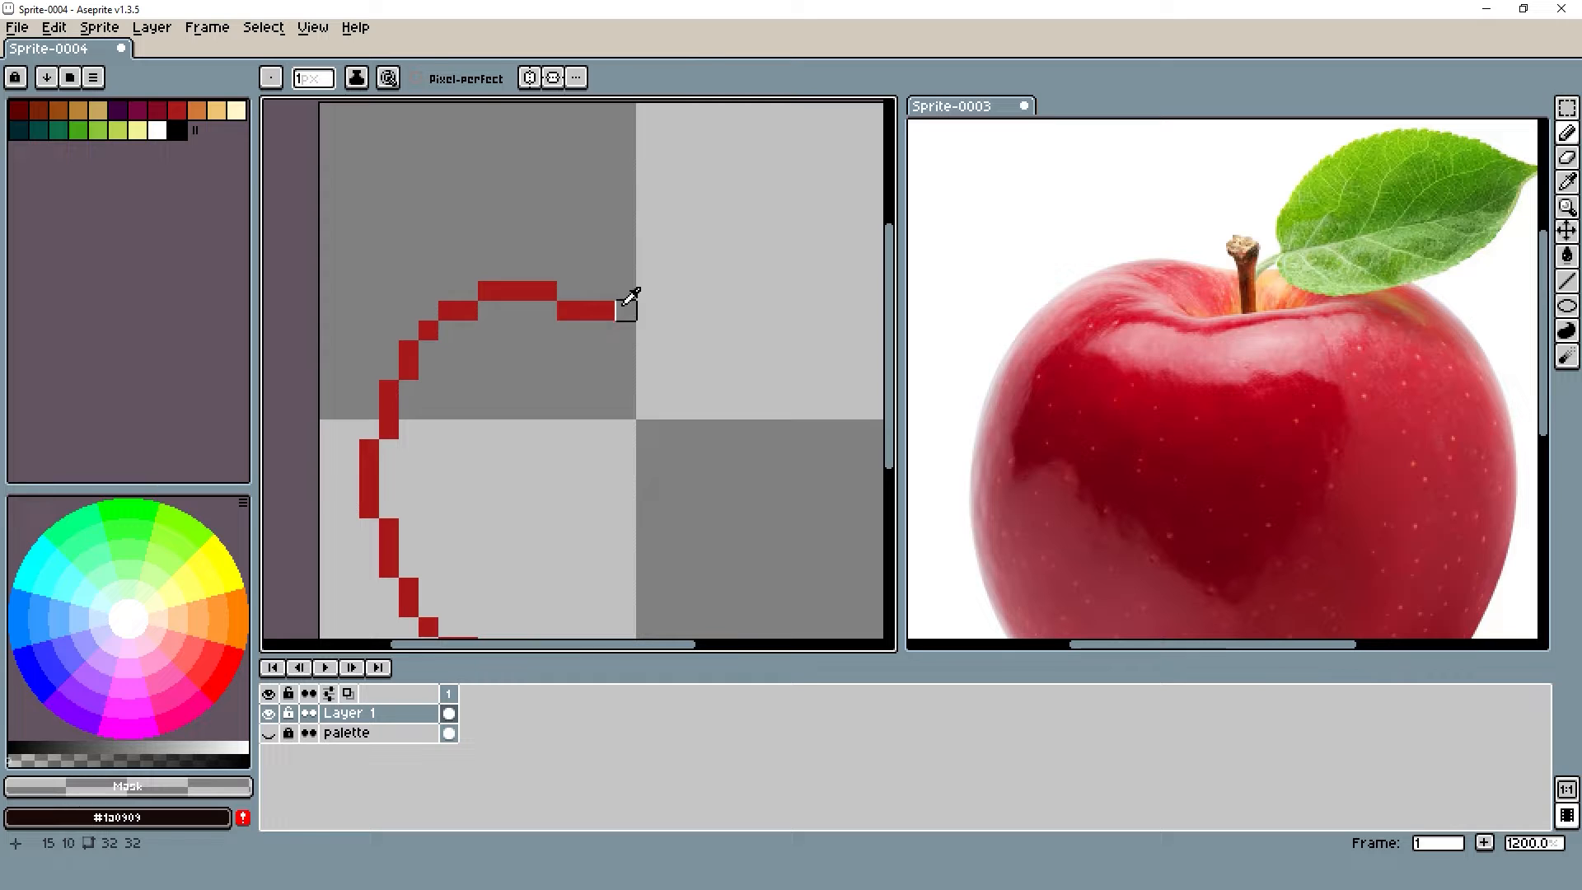
pyautogui.keyDown('alt'); pyautogui.click(611, 308); pyautogui.keyUp('alt')
pyautogui.scroll(-2, 647, 325)
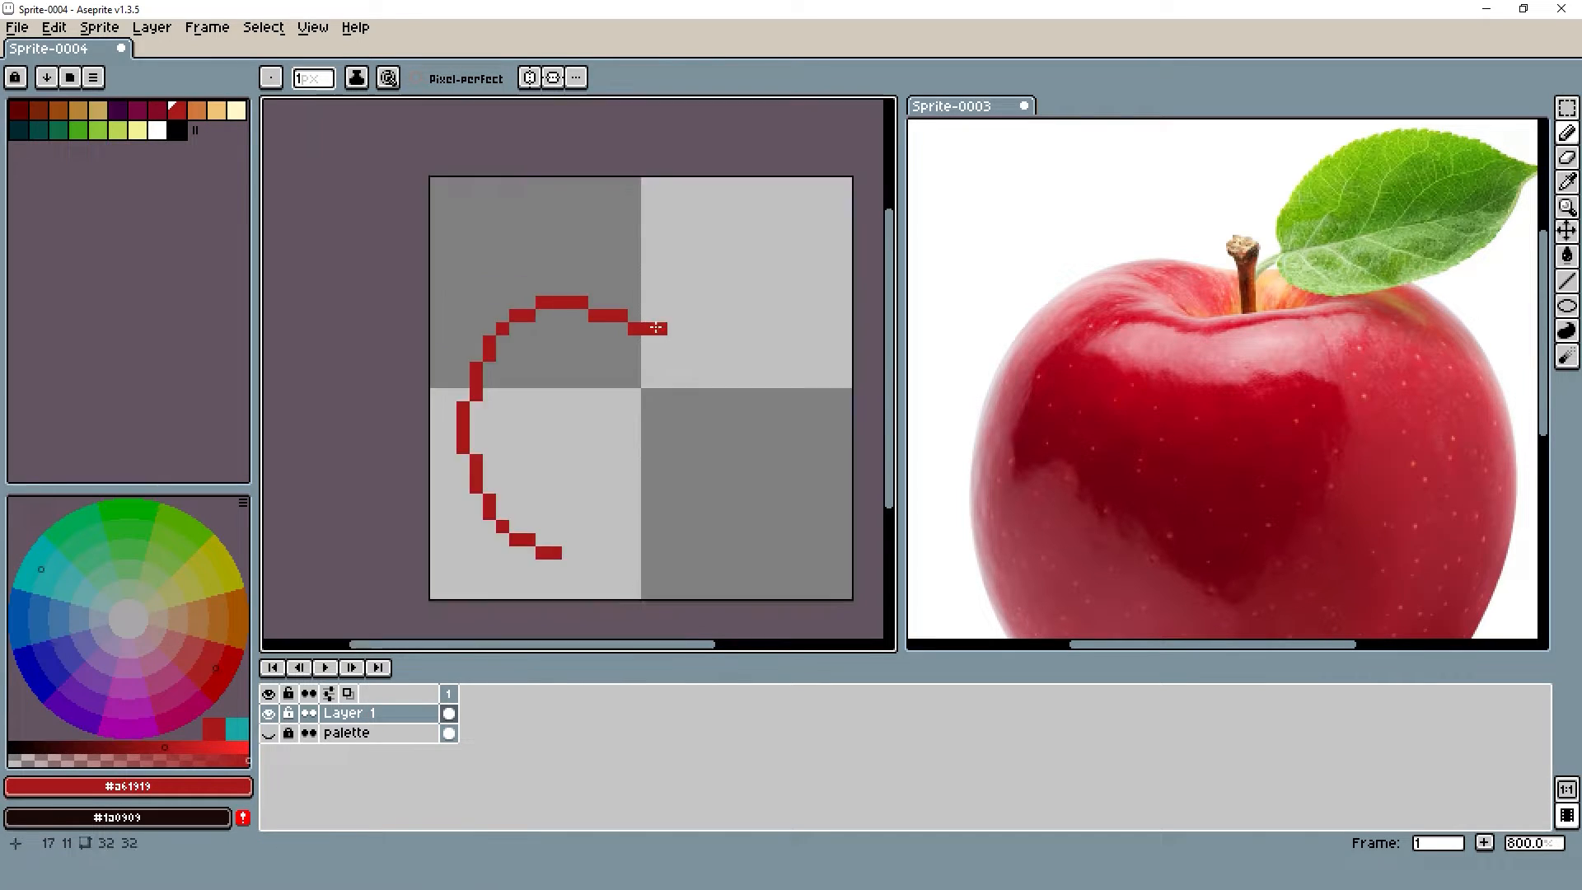
# Draw the right half of the apple's outline in red and close it at the bottom
pyautogui.scroll(2, 663, 325)
pyautogui.click(666, 324)
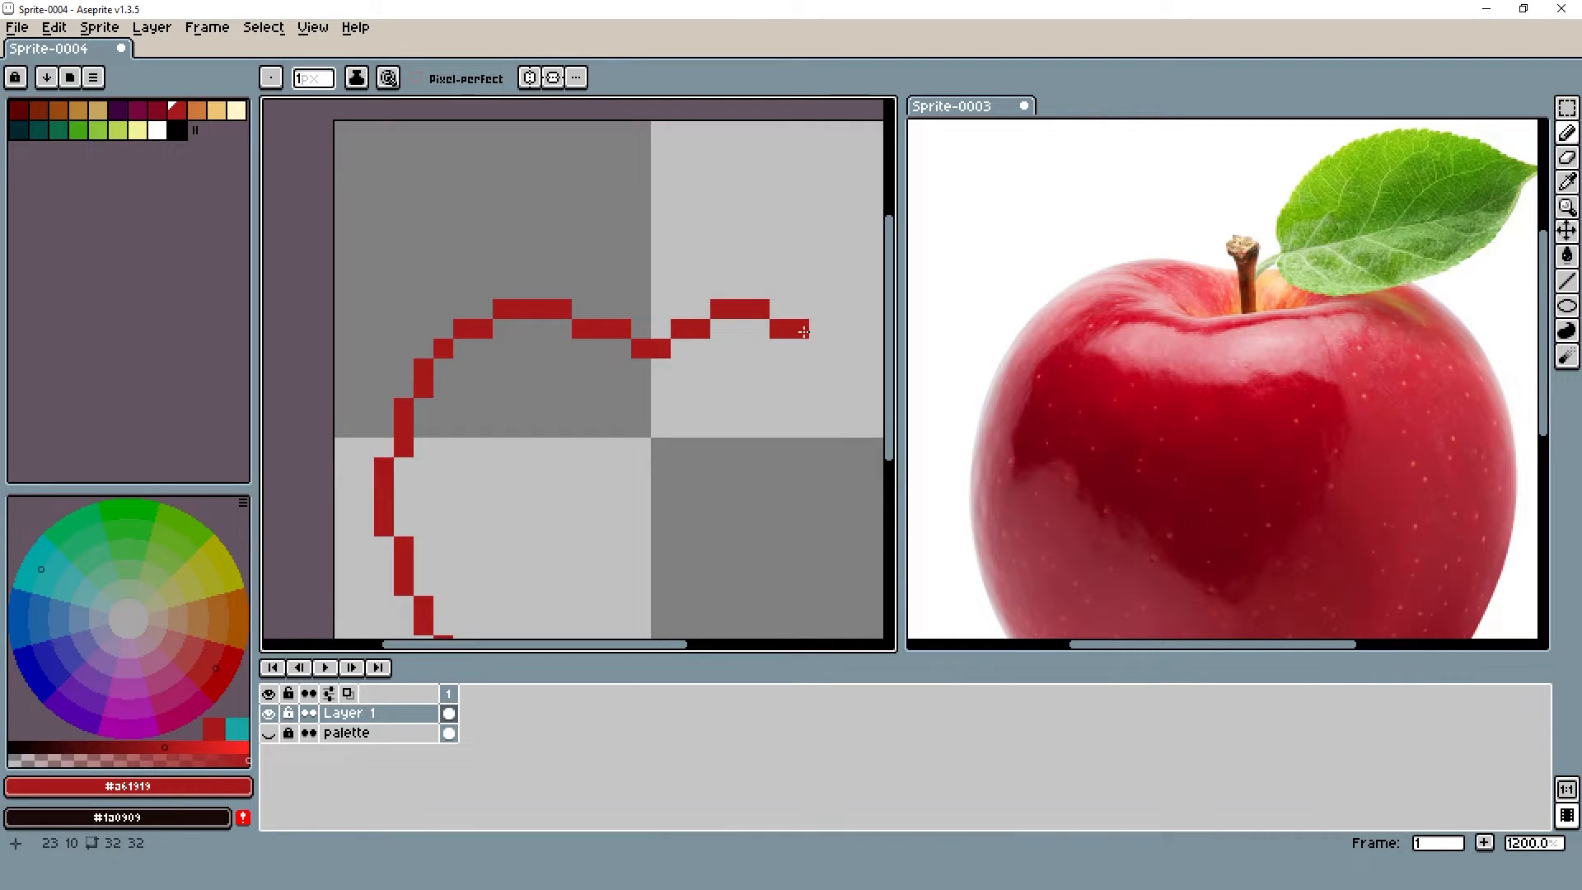
pyautogui.scroll(-2, 824, 362)
# Select the lower-left part of the apple's outline and nudge it one pixel to the right
pyautogui.press('m')
pyautogui.moveTo(750, 399); pyautogui.dragTo(624, 568)
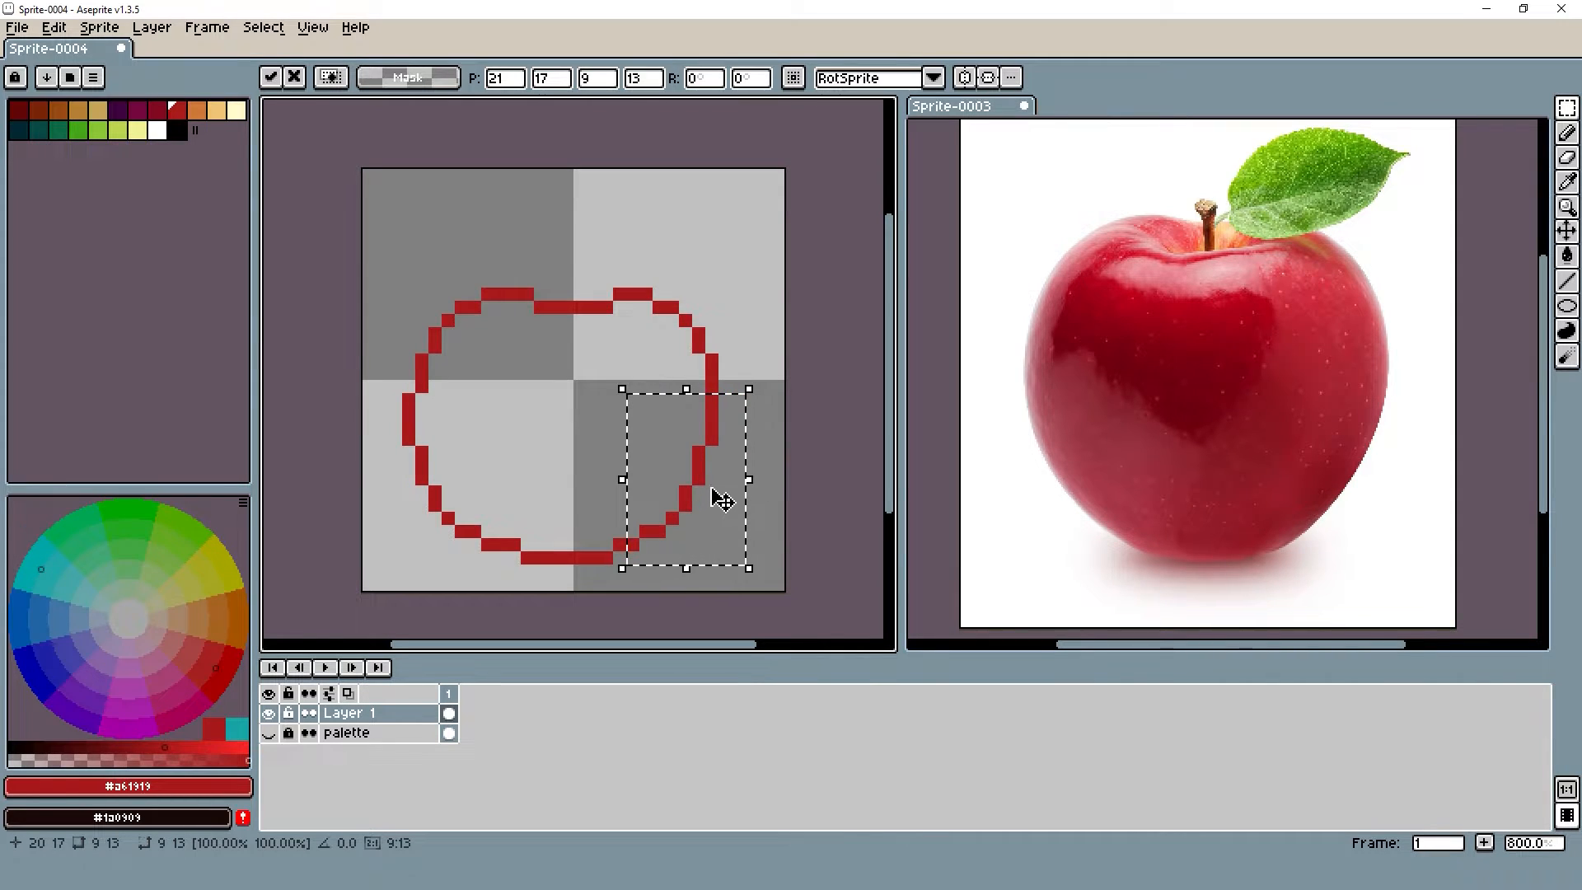
pyautogui.moveTo(396, 400); pyautogui.dragTo(541, 584)
pyautogui.press('Right')
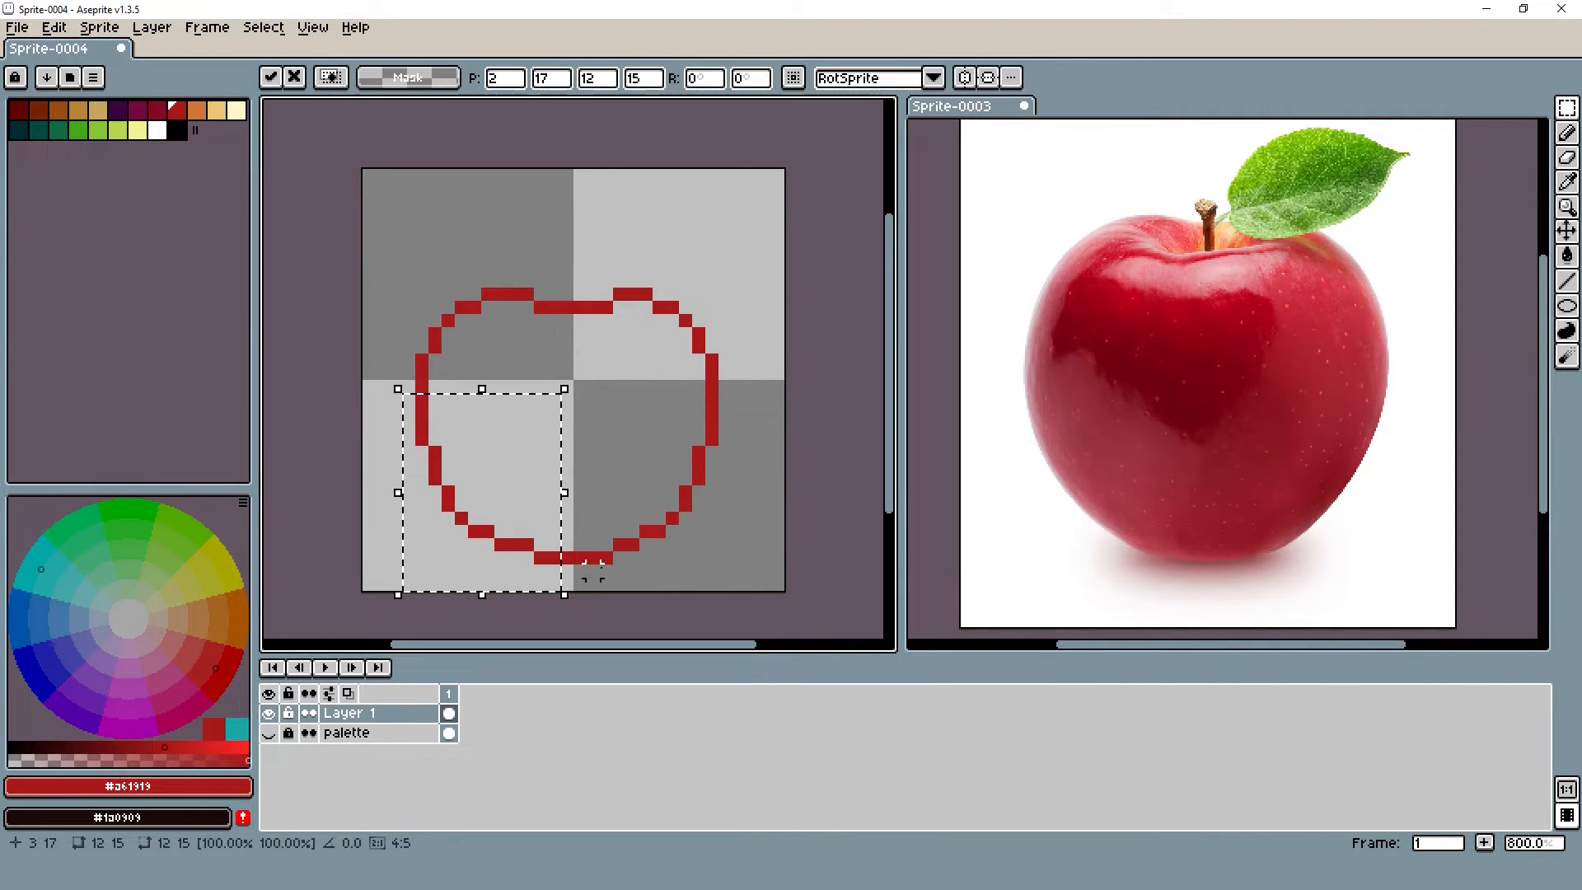
pyautogui.click(606, 426)
pyautogui.moveTo(396, 402); pyautogui.dragTo(591, 577)
pyautogui.press('Left')
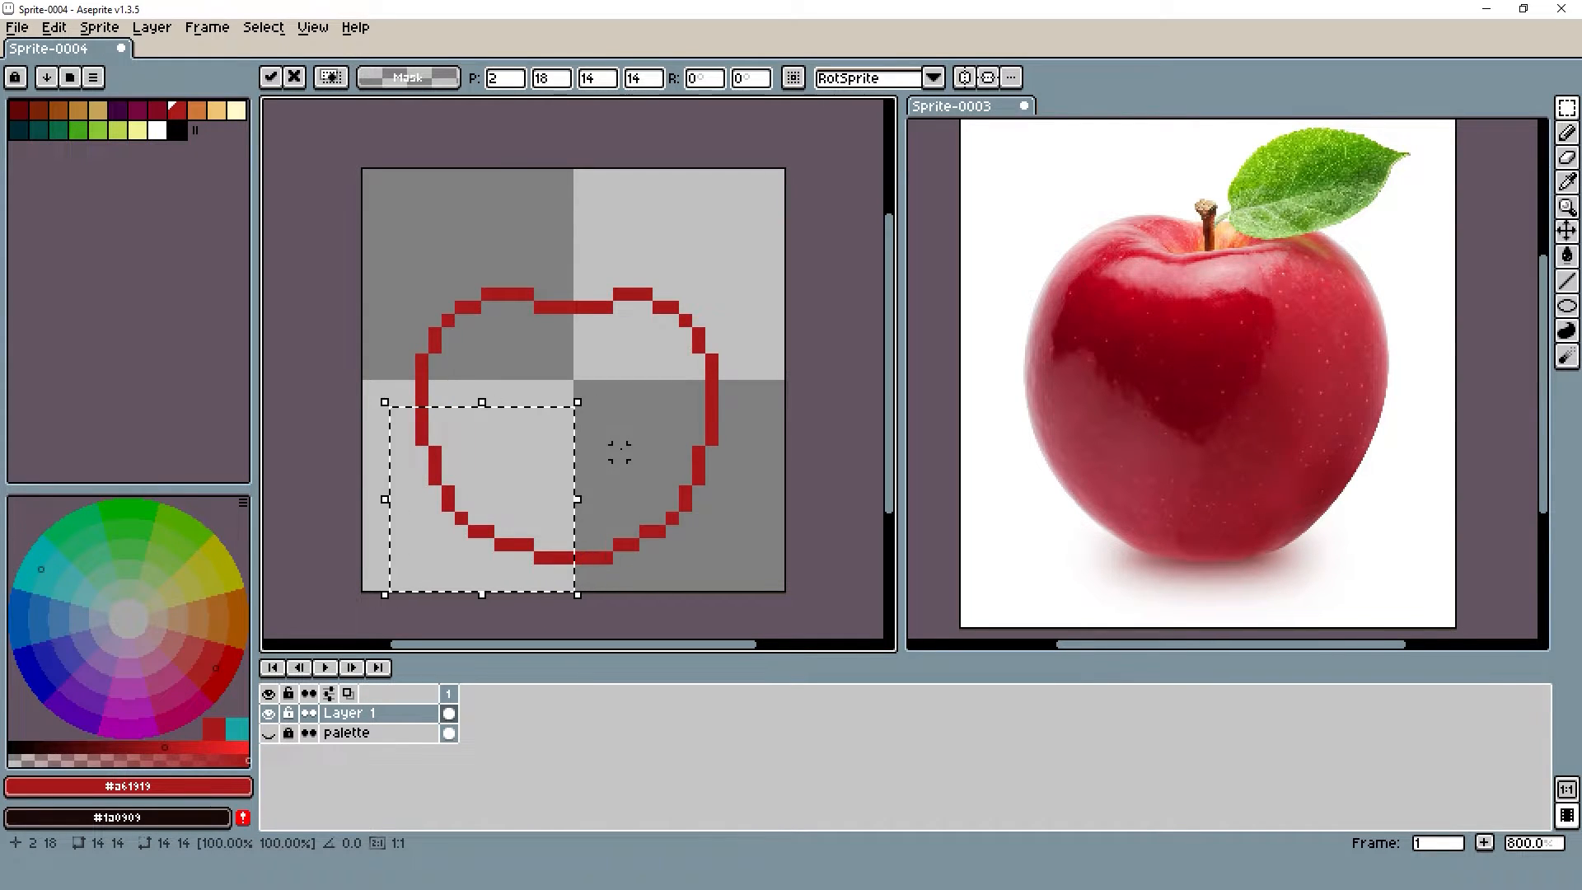
# Select the lower-right part of the apple's outline and shift it one pixel to the left
pyautogui.click(620, 451)
pyautogui.moveTo(752, 399); pyautogui.dragTo(587, 600)
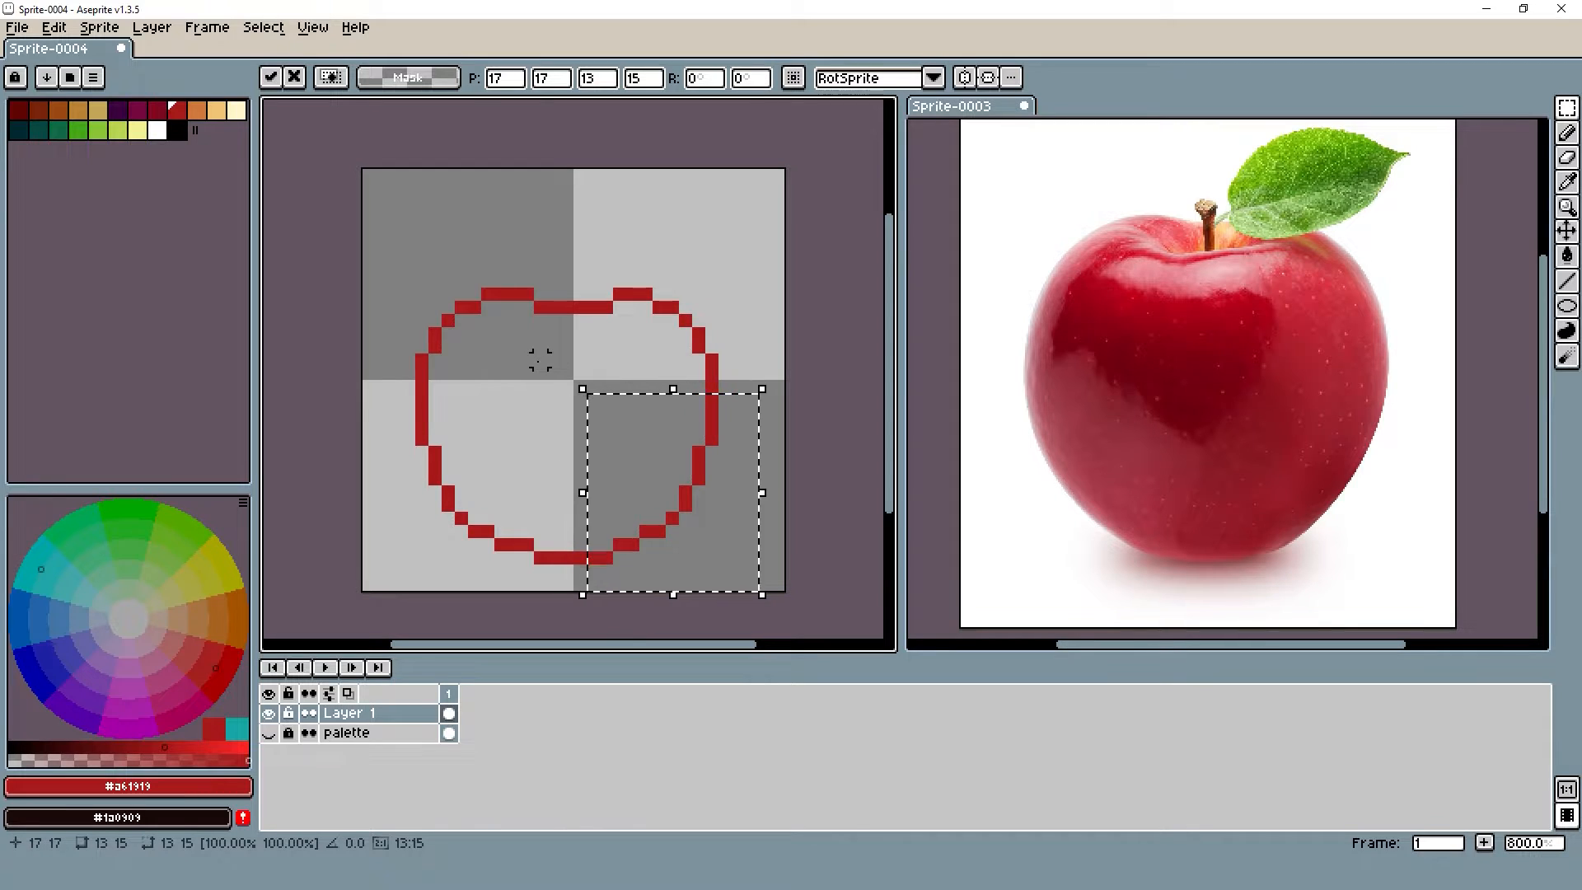
pyautogui.click(764, 426)
pyautogui.moveTo(759, 409); pyautogui.dragTo(559, 577)
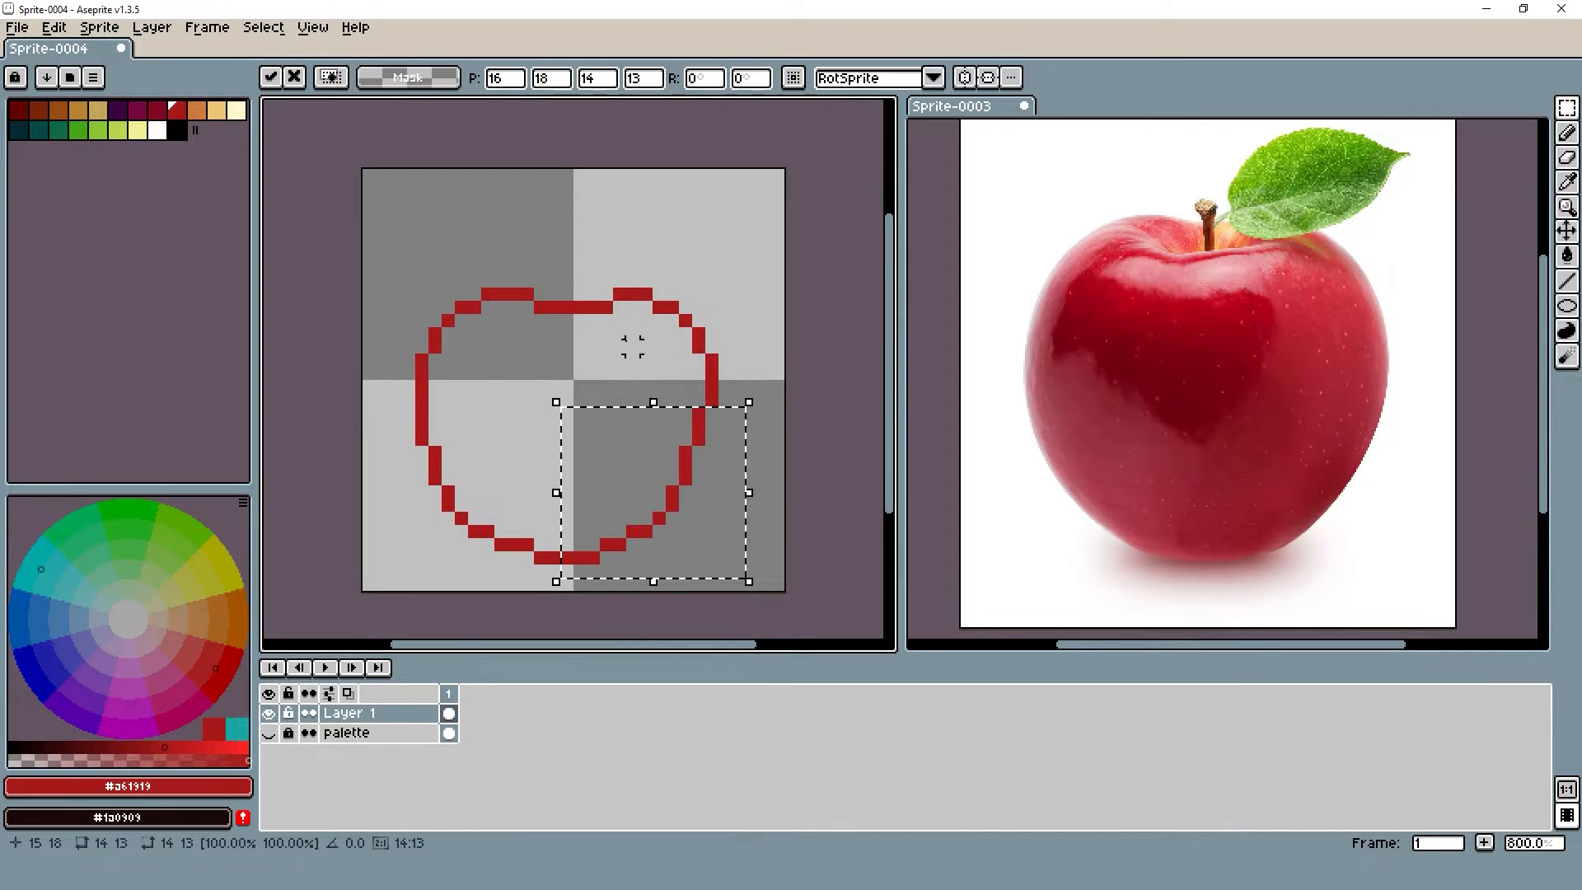
pyautogui.press('g')
pyautogui.scroll(-1, 622, 404)
pyautogui.click(622, 403)
pyautogui.scroll(-2, 651, 405)
pyautogui.hotkey('ctrl', 'z')
pyautogui.press('b')
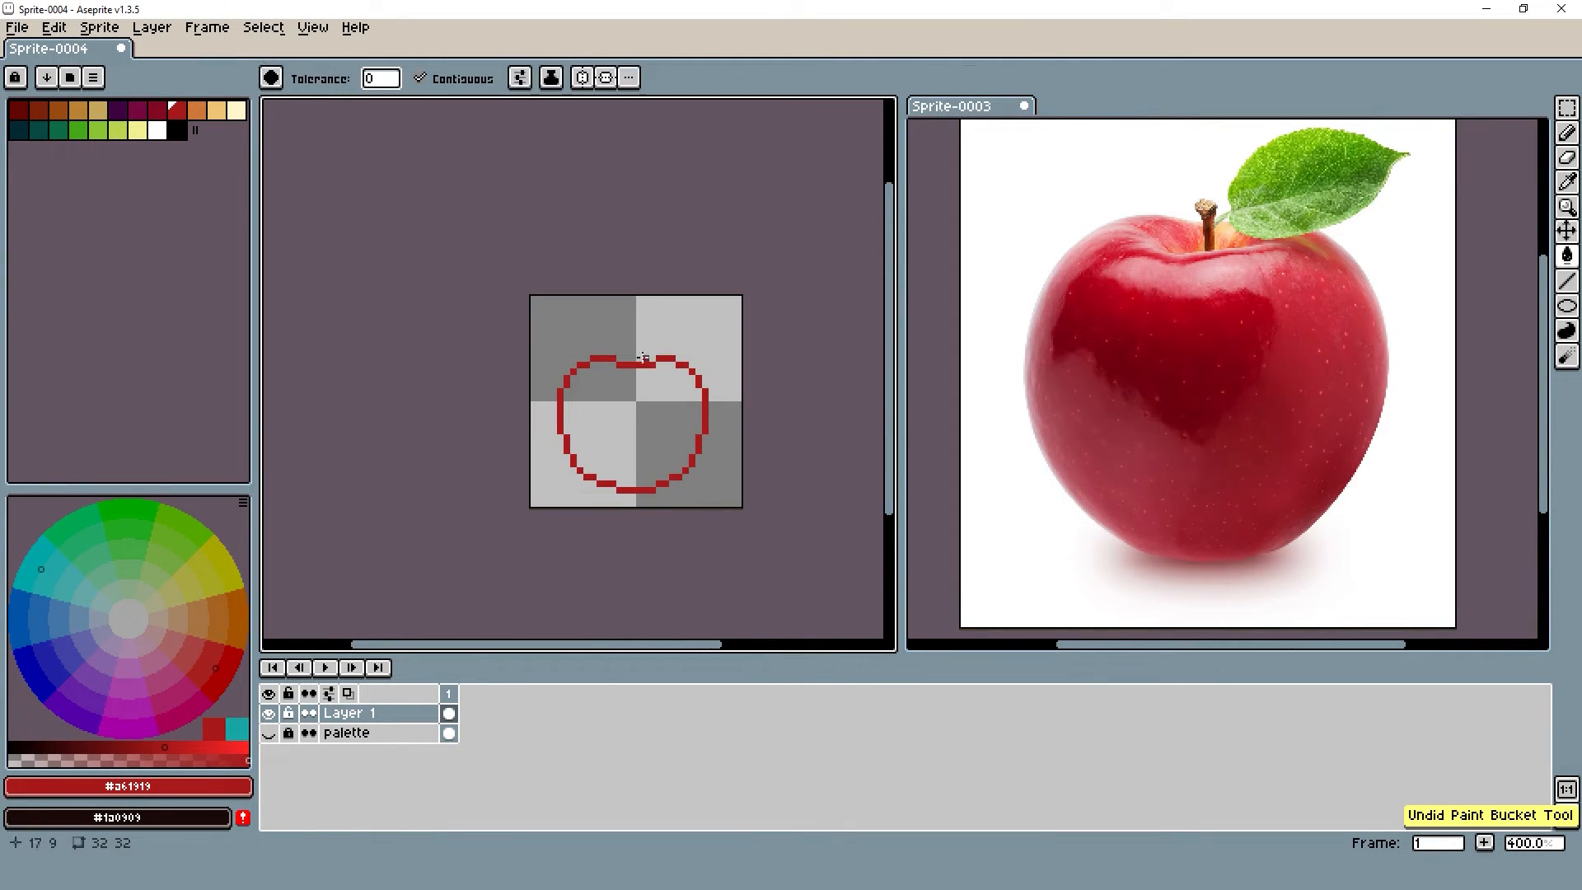
# Show the palette layer, sample the brown #99490F for the Pencil tool, and hide the palette layer again
pyautogui.scroll(6, 635, 359)
pyautogui.scroll(-1, 634, 359)
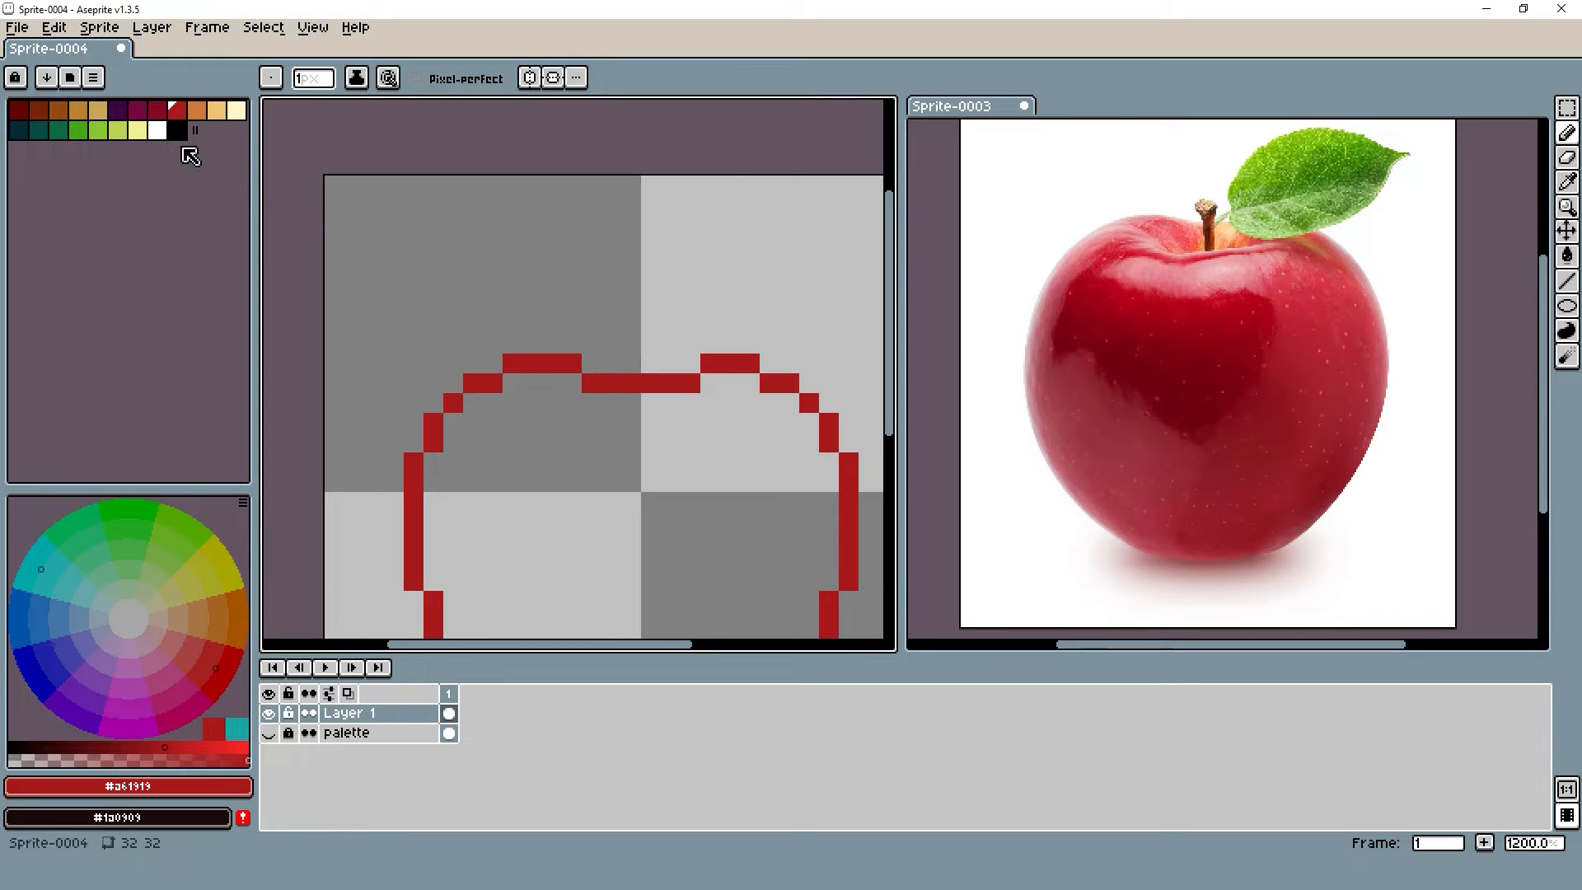
pyautogui.click(58, 110)
pyautogui.click(268, 732)
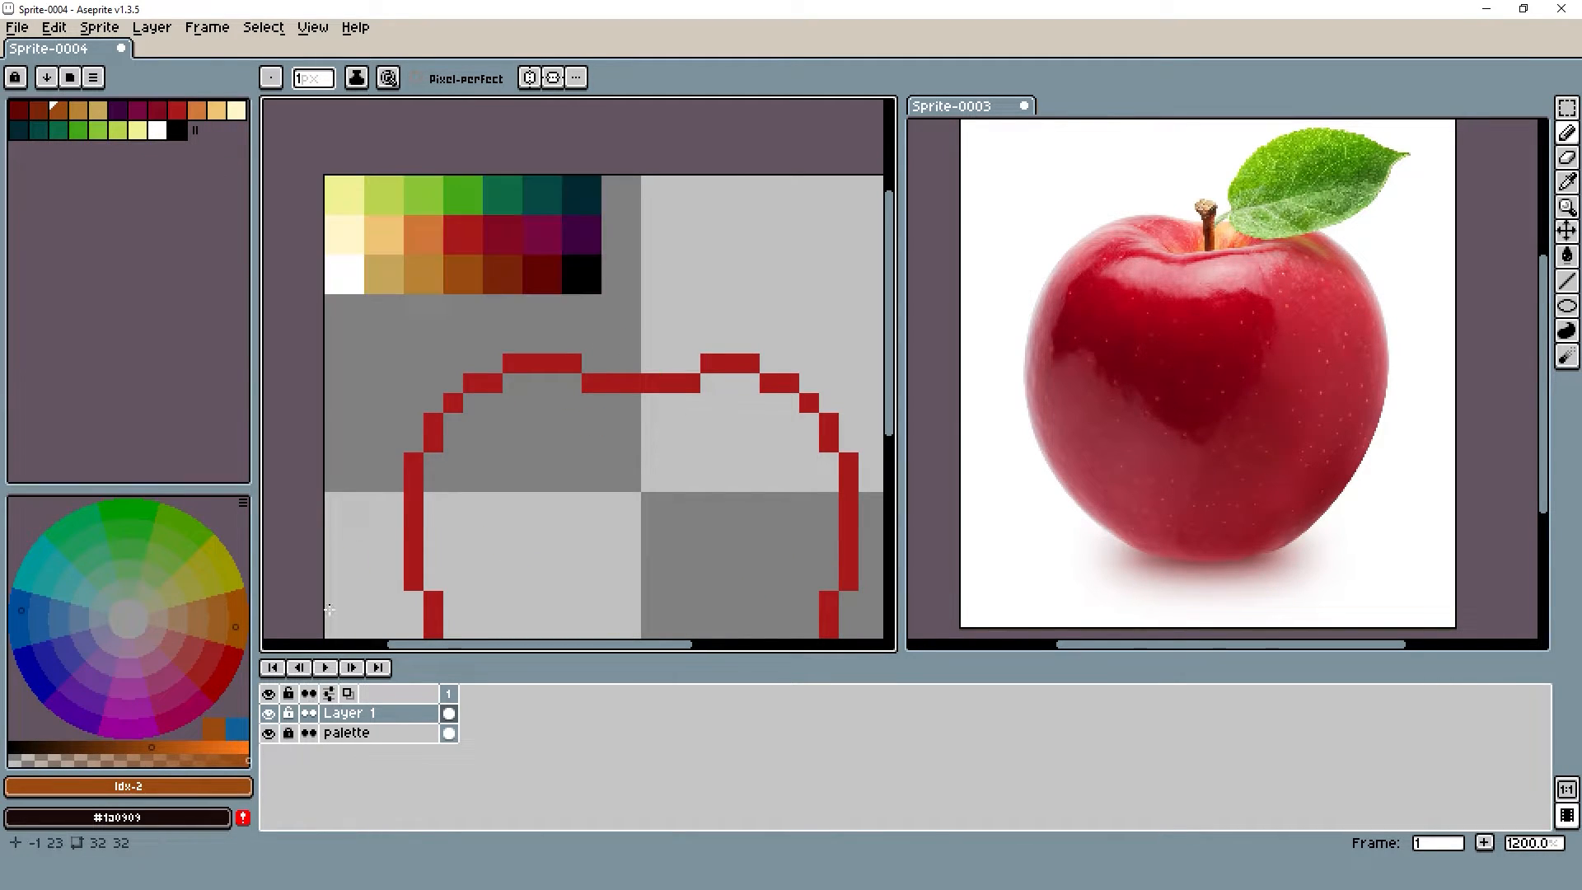
pyautogui.press('i')
pyautogui.click(460, 268)
pyautogui.press('b')
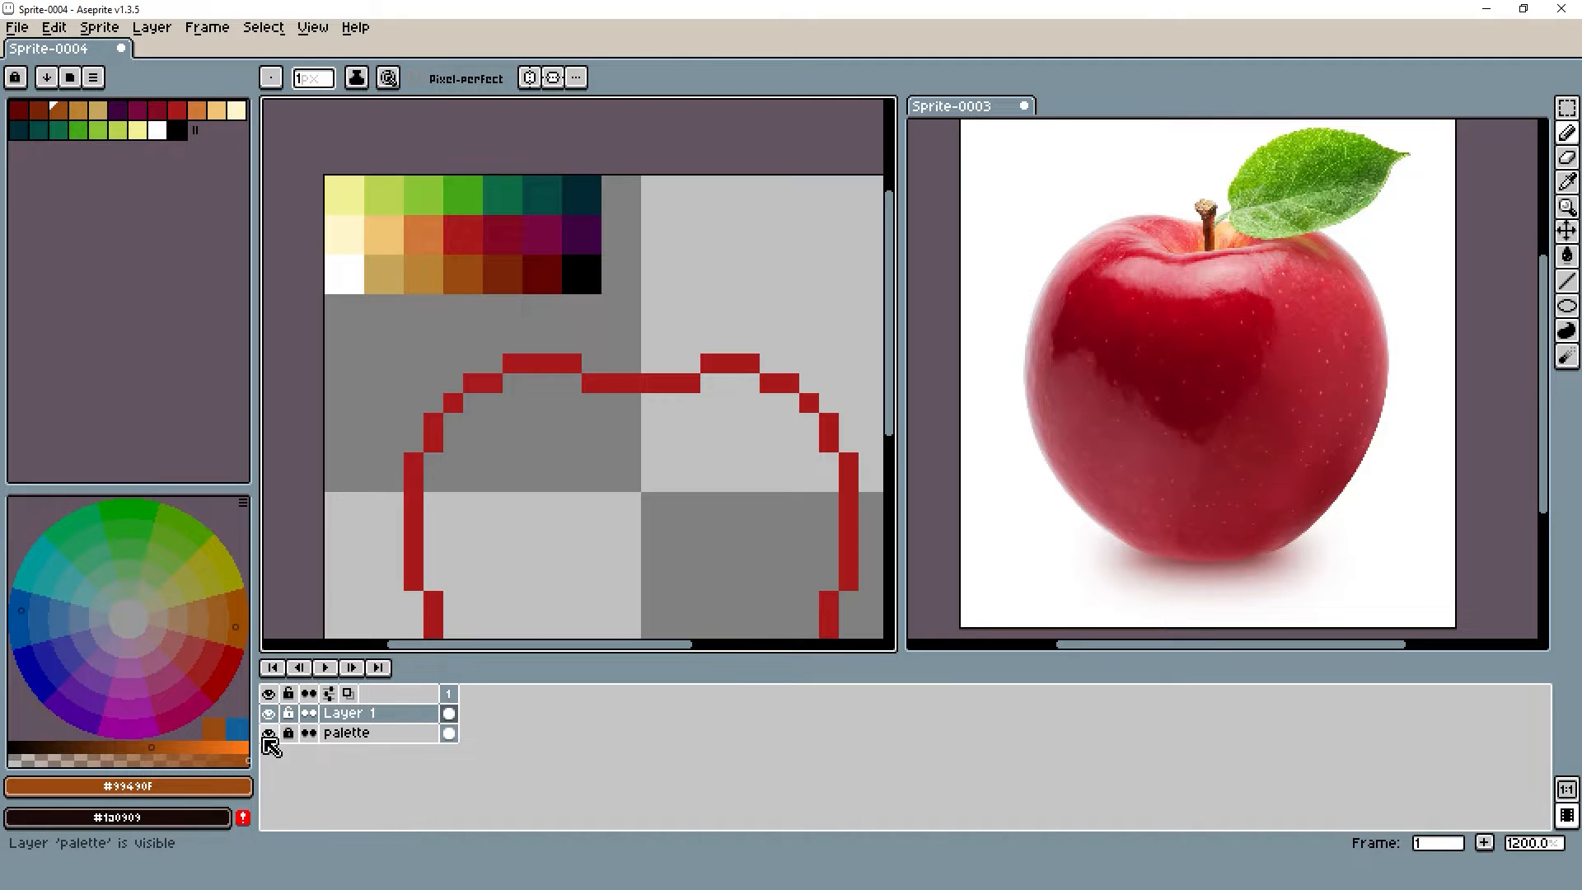
pyautogui.click(269, 713)
pyautogui.click(269, 713)
pyautogui.click(269, 733)
pyautogui.scroll(3, 640, 378)
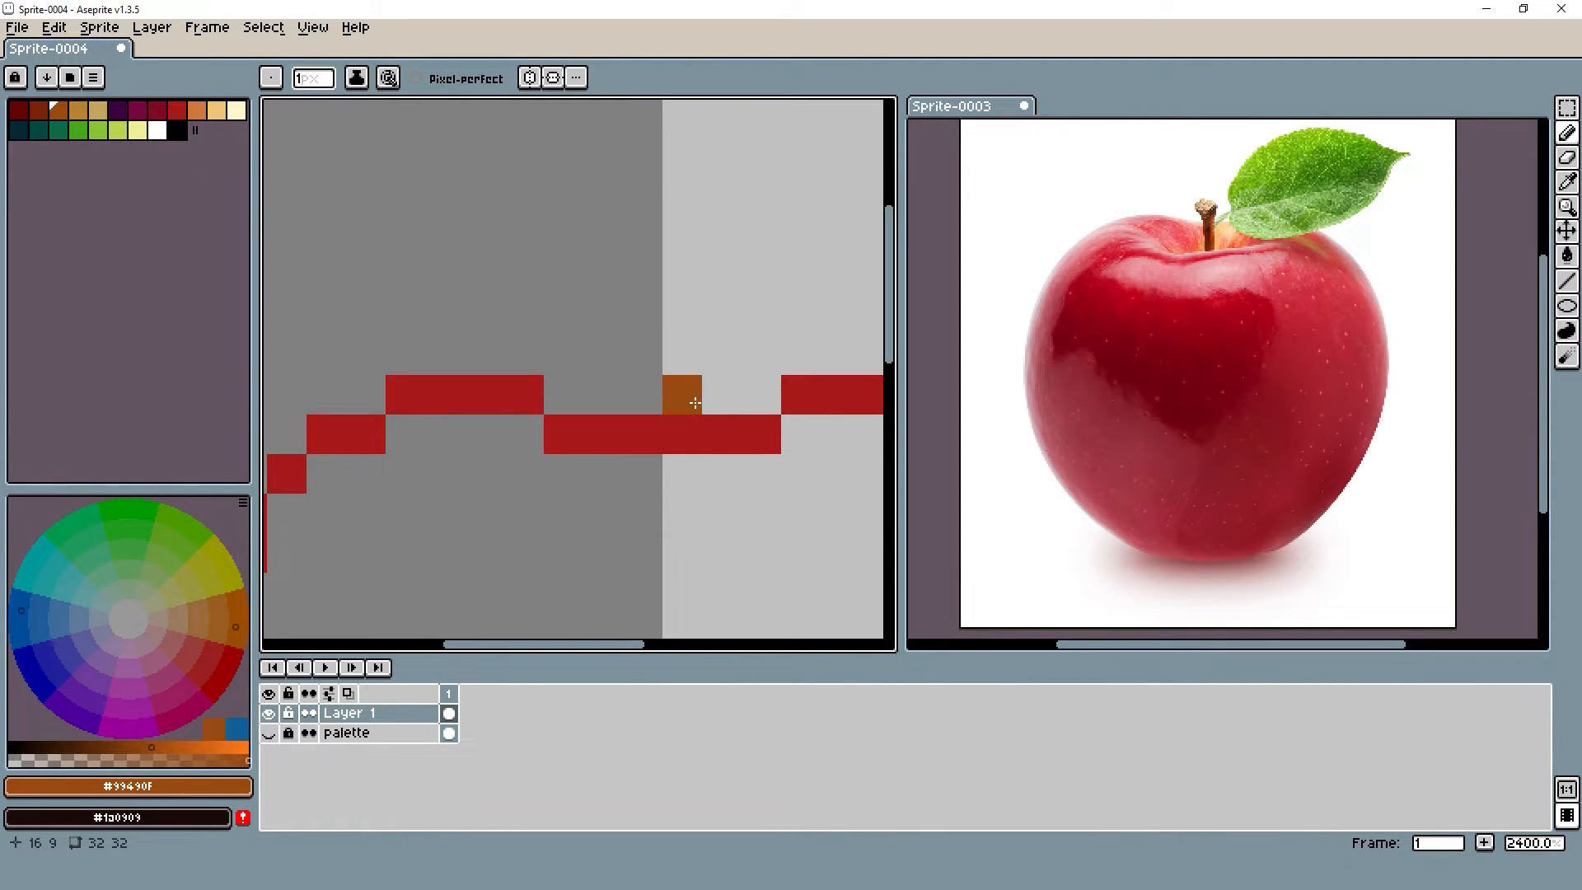
# Paint the apple's stem in brown with a 2 px brush, rising from inside the dip to a wider tip
pyautogui.scroll(-2, 678, 407)
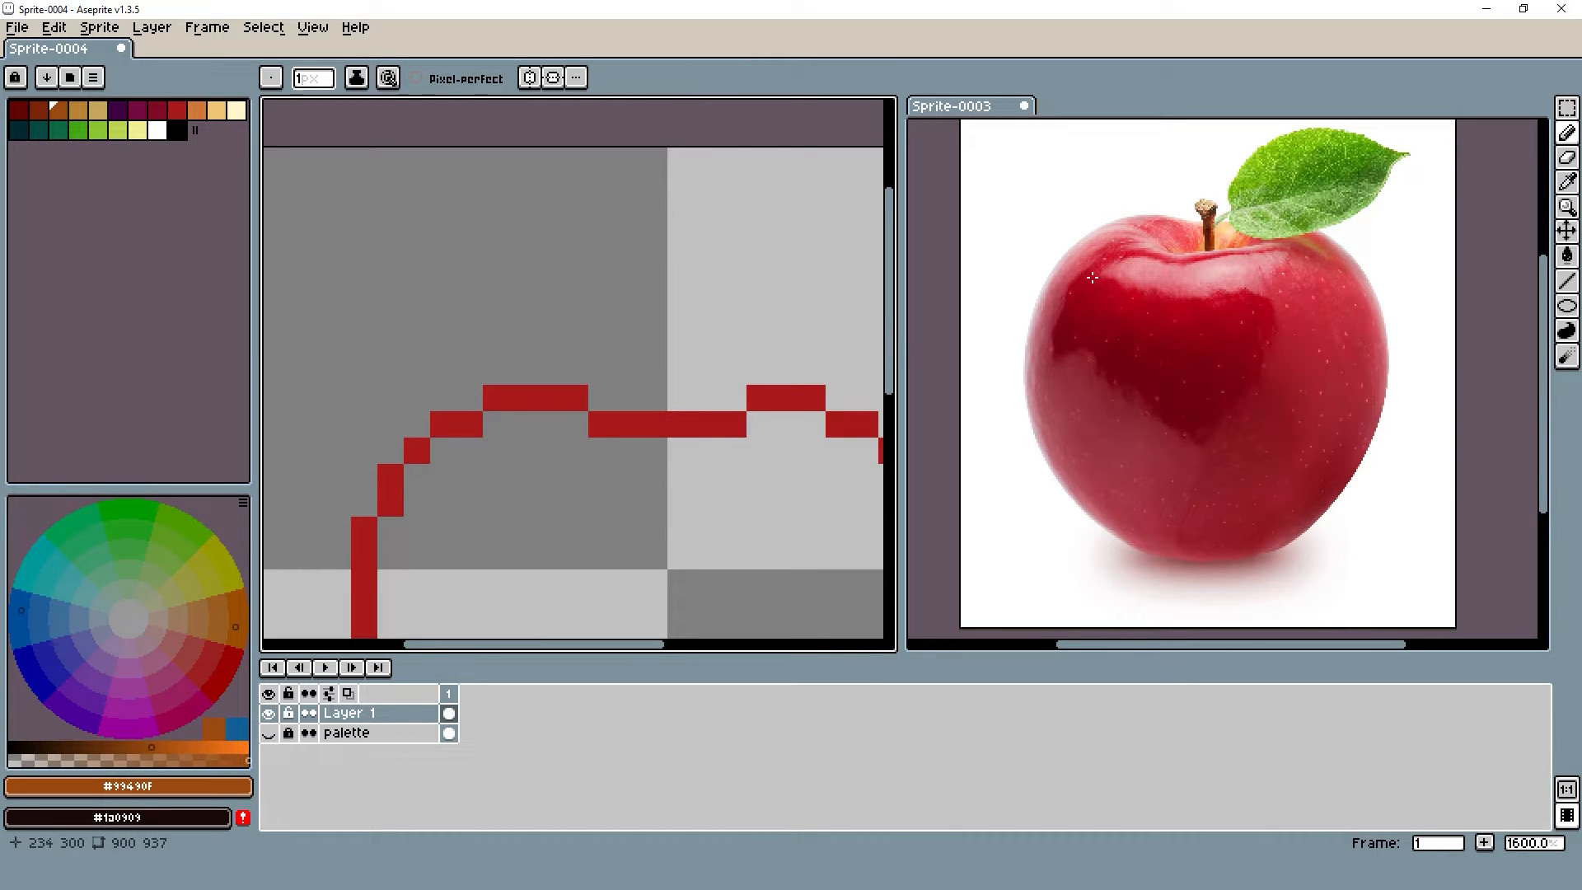
pyautogui.scroll(-2, 636, 282)
pyautogui.scroll(2, 644, 315)
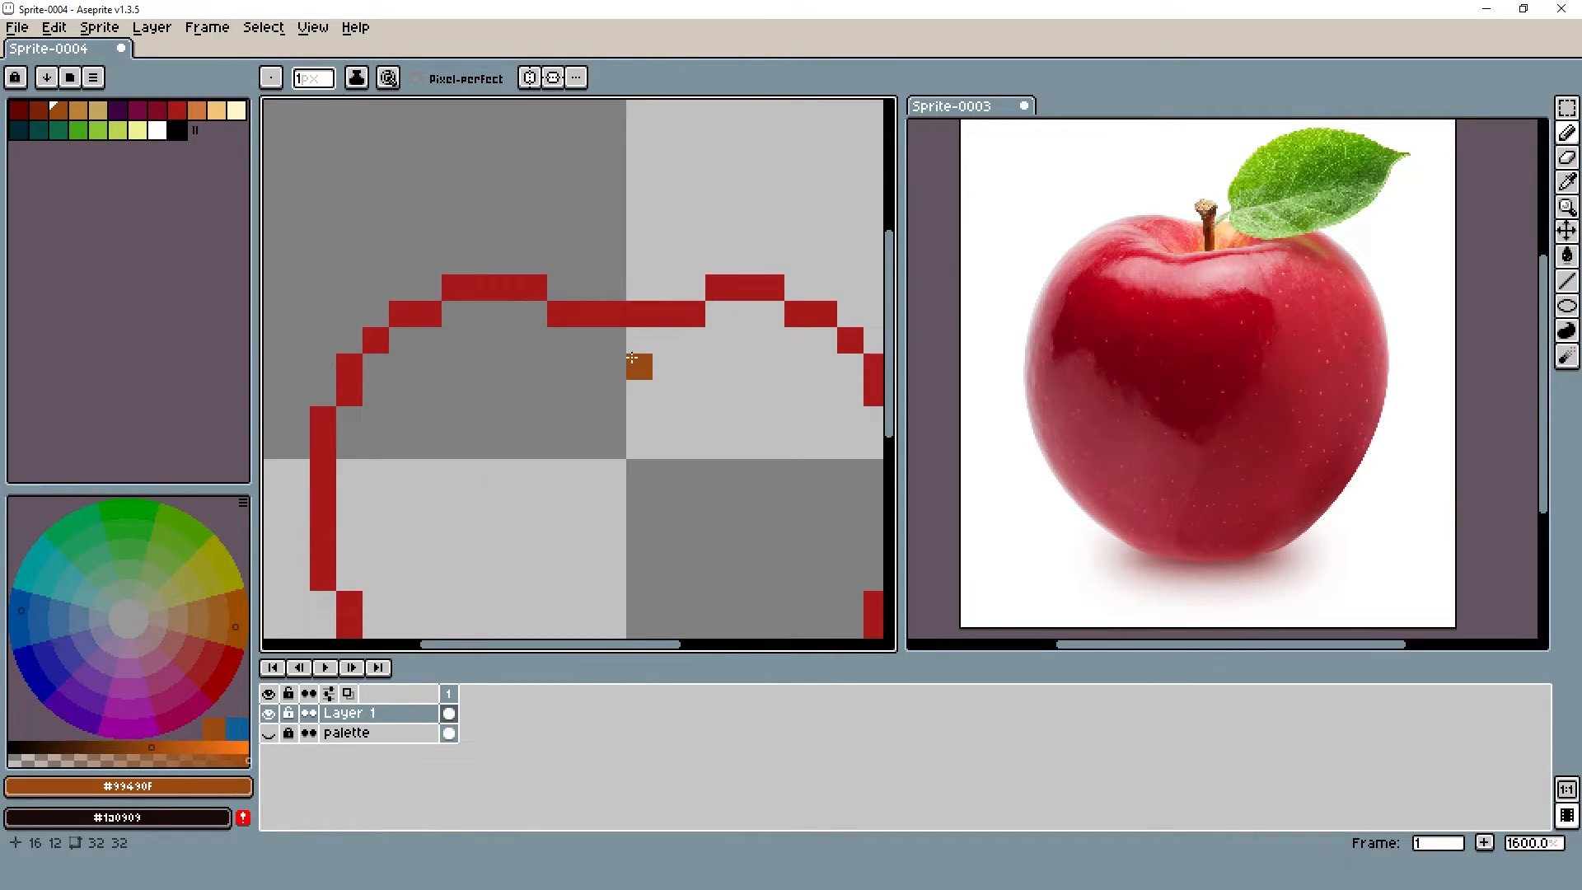
pyautogui.press('+')
pyautogui.click(650, 389)
pyautogui.hotkey('ctrl', 'z')
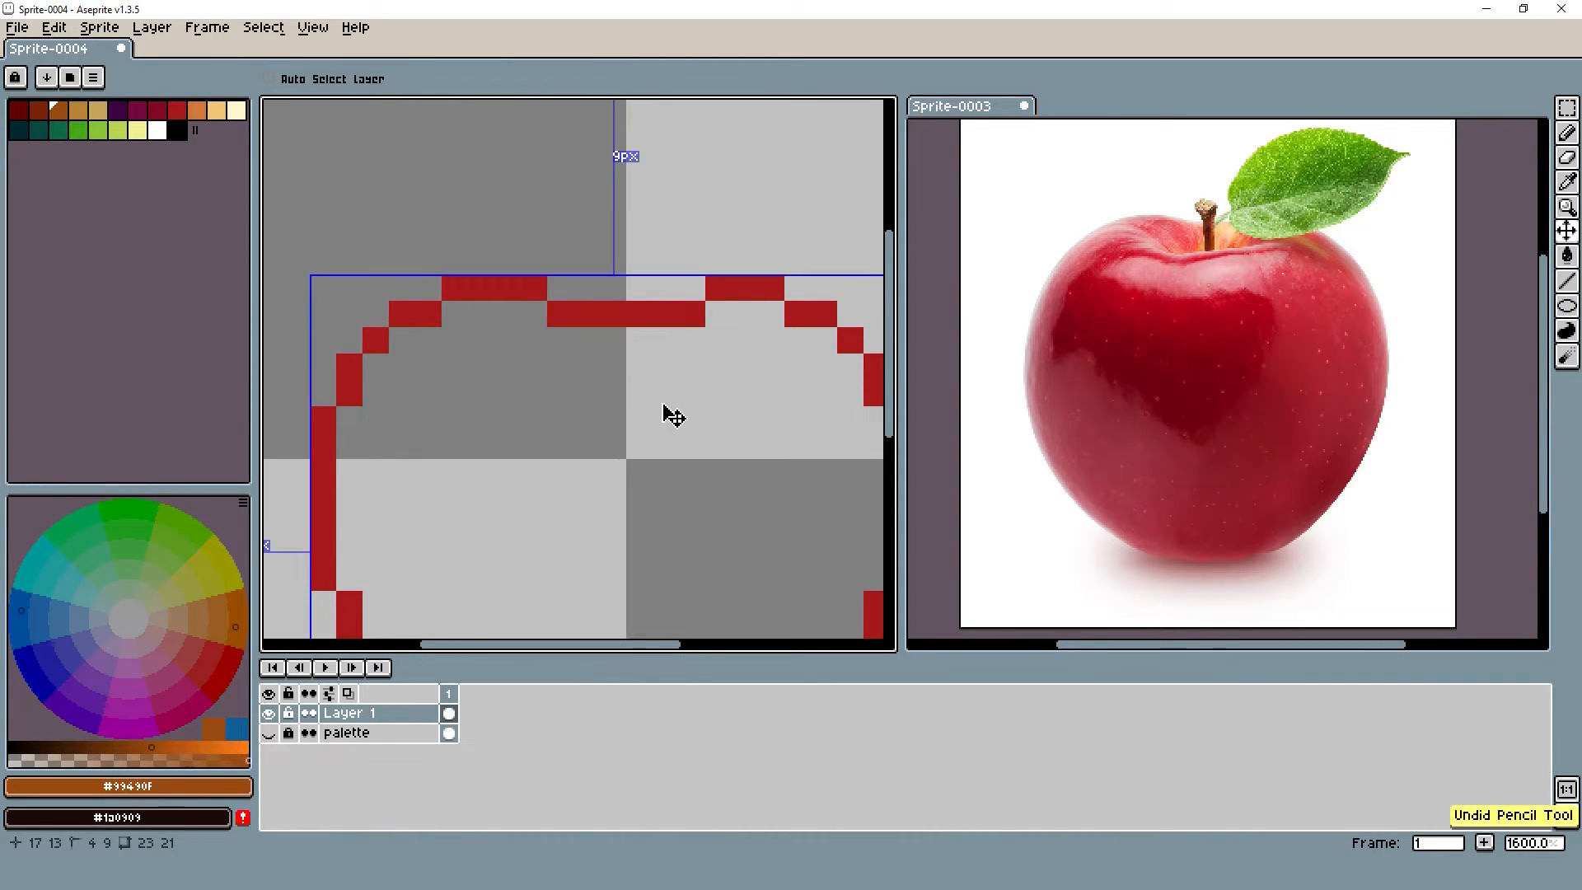
pyautogui.click(659, 391)
pyautogui.moveTo(626, 328); pyautogui.dragTo(626, 274)
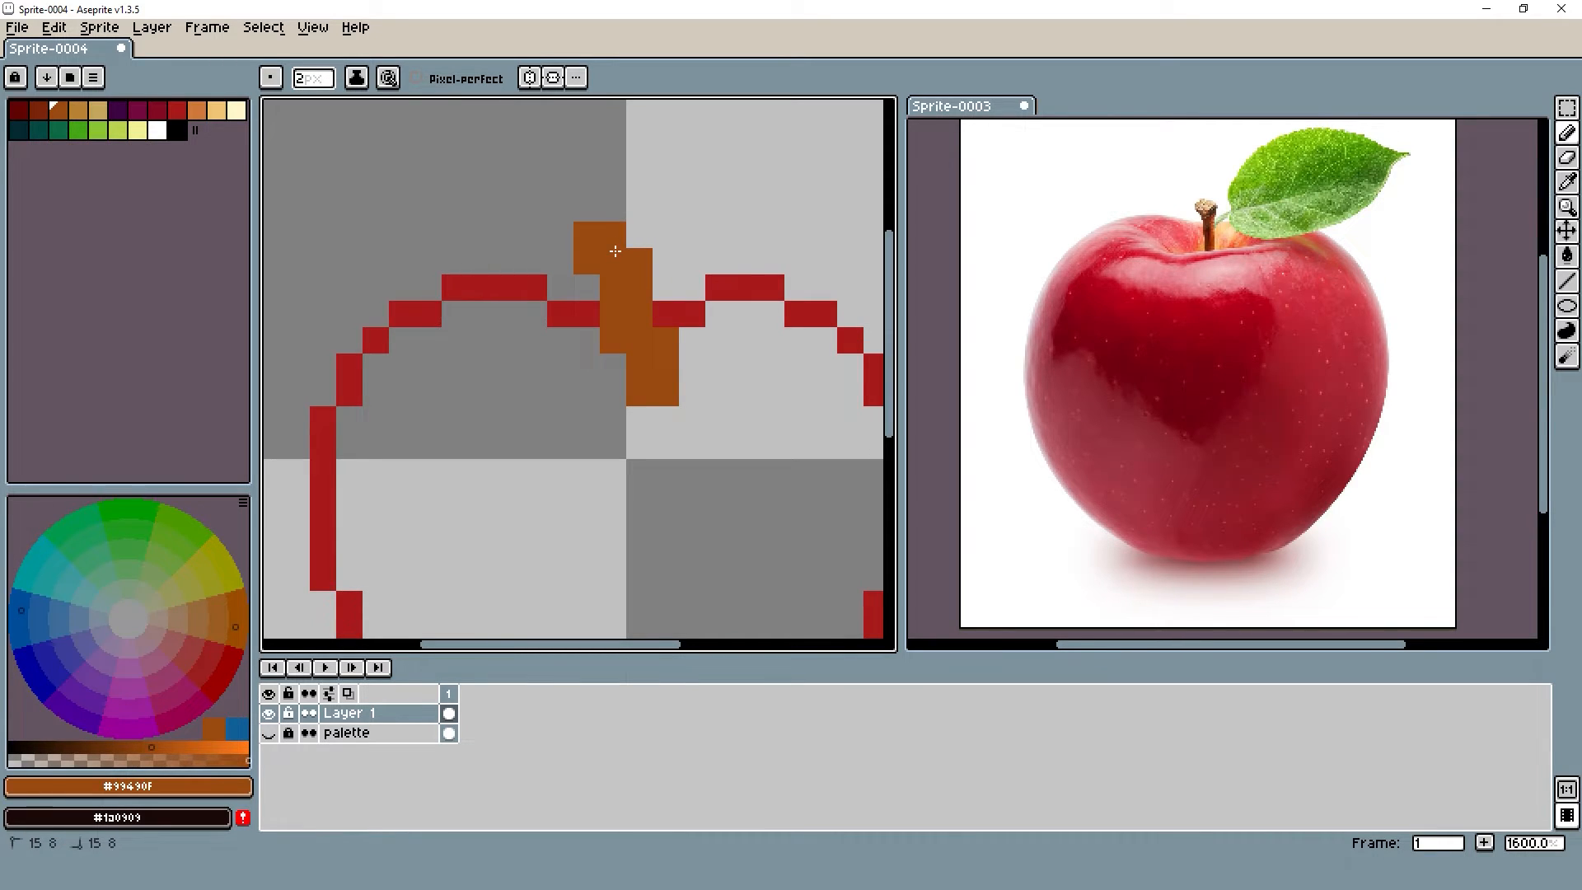
pyautogui.moveTo(614, 250); pyautogui.dragTo(659, 329)
# Fill out the stem's tip with a 1 px brush and draw a red curve below the stem for the apple's hollow
pyautogui.press('-')
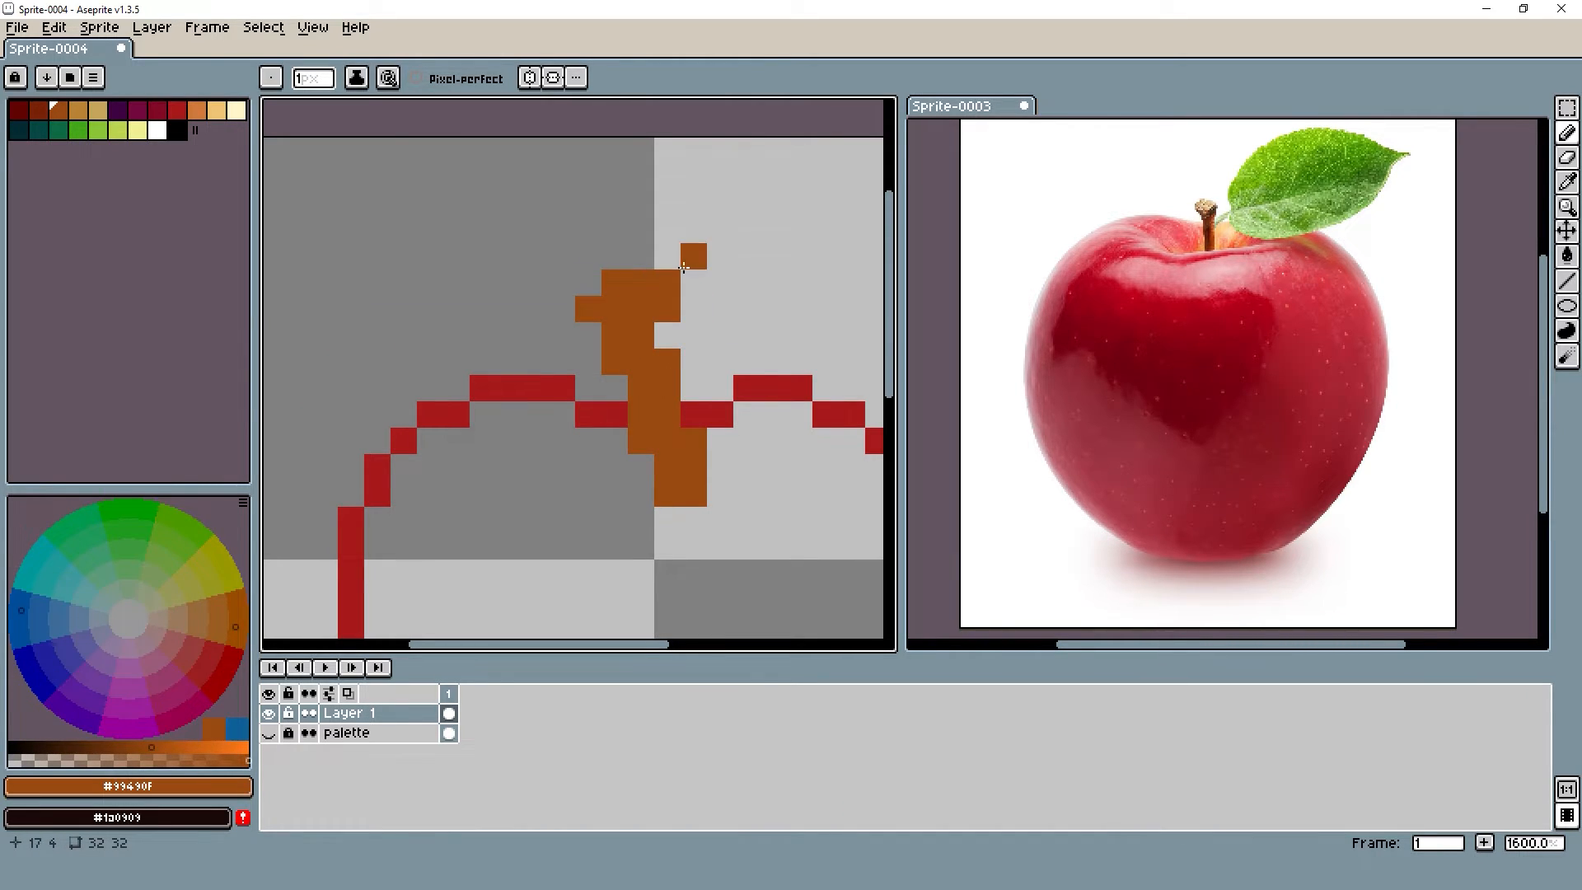
pyautogui.scroll(-5, 709, 286)
pyautogui.scroll(4, 718, 296)
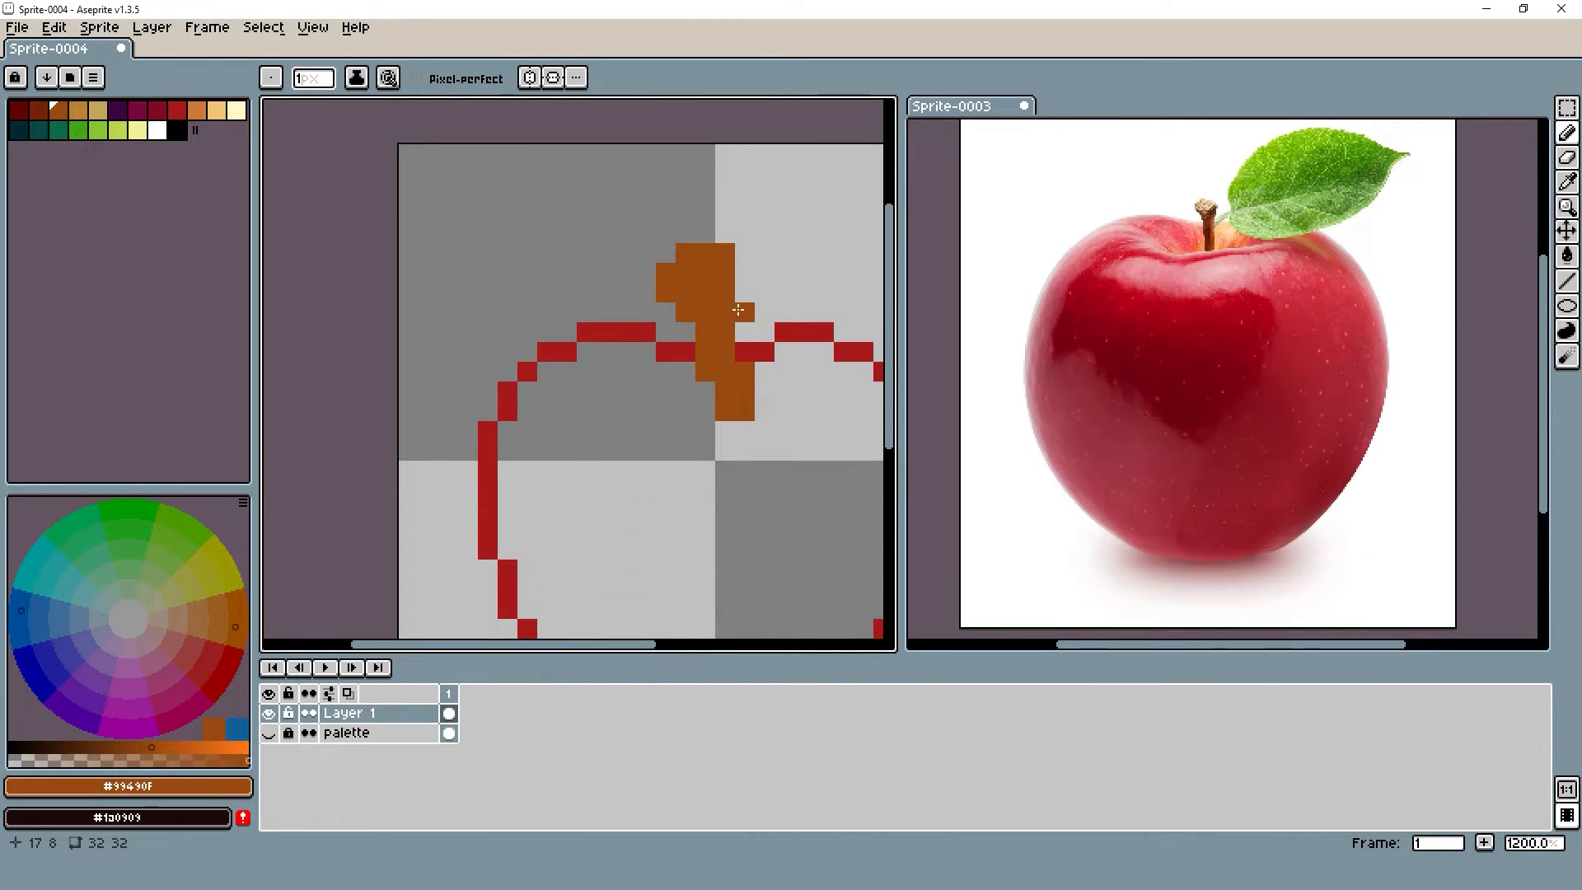
pyautogui.scroll(-6, 738, 278)
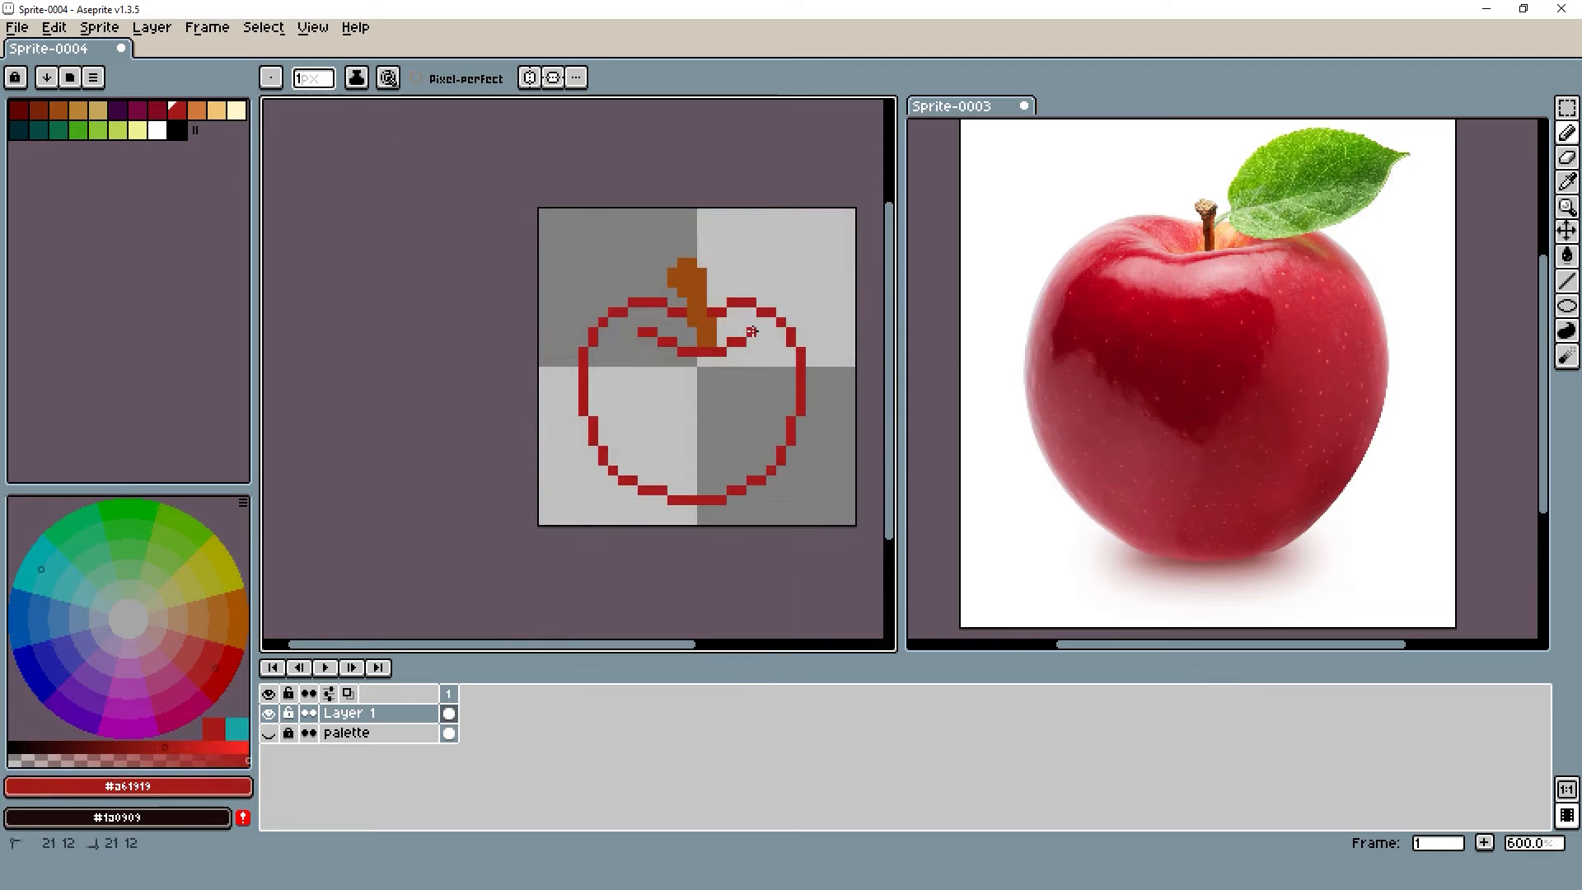
pyautogui.scroll(4, 714, 263)
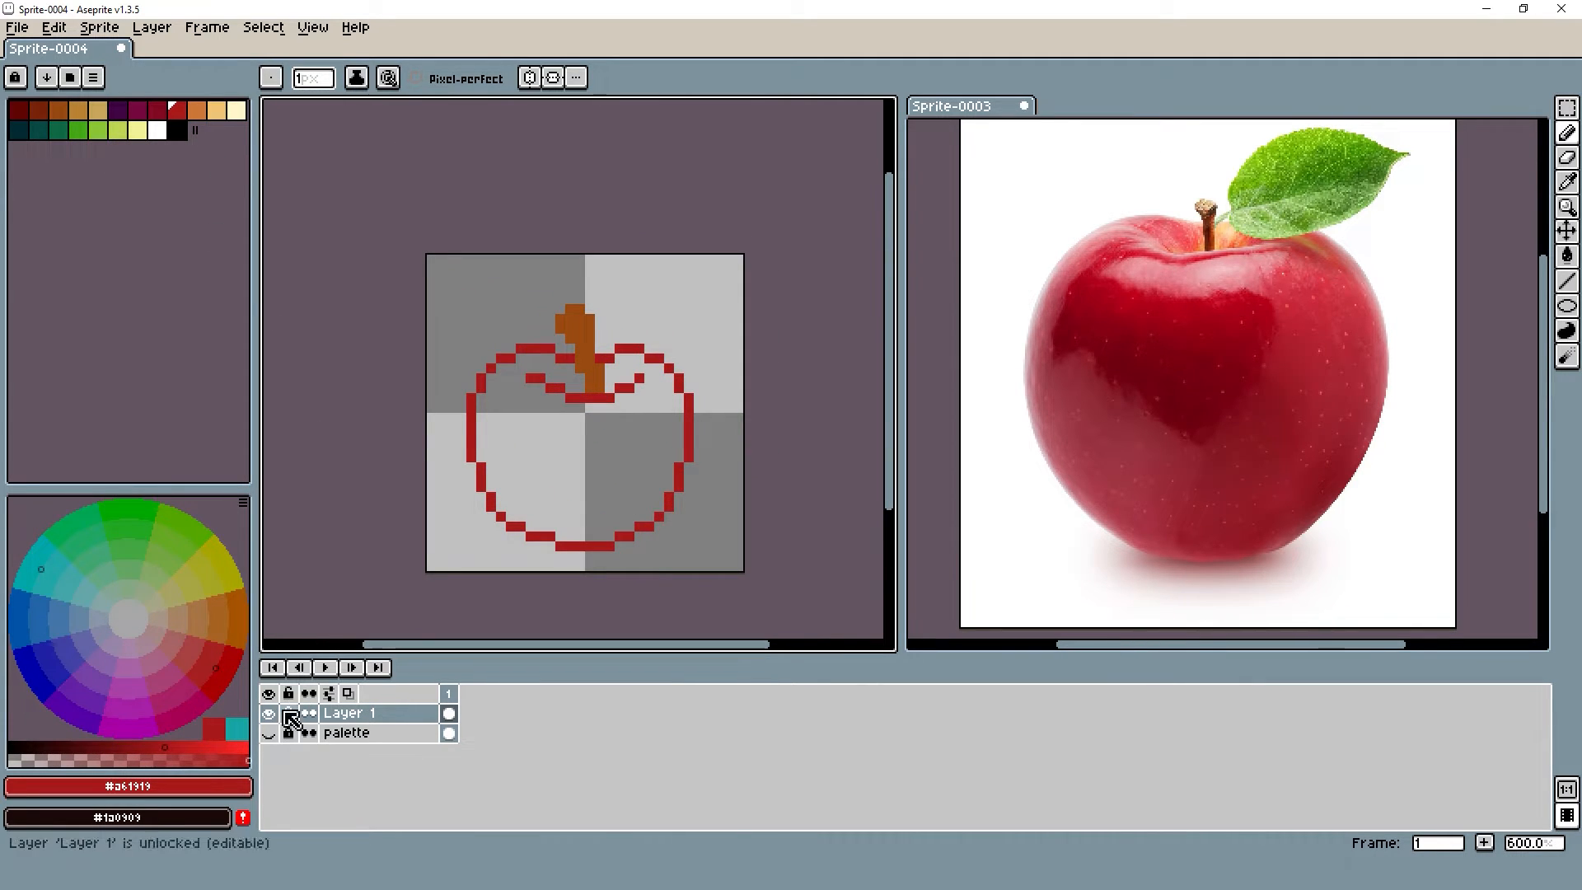
# Show the palette layer, sample the green #45a619 for the Pencil tool, and hide the palette layer again
pyautogui.click(268, 732)
pyautogui.click(497, 258)
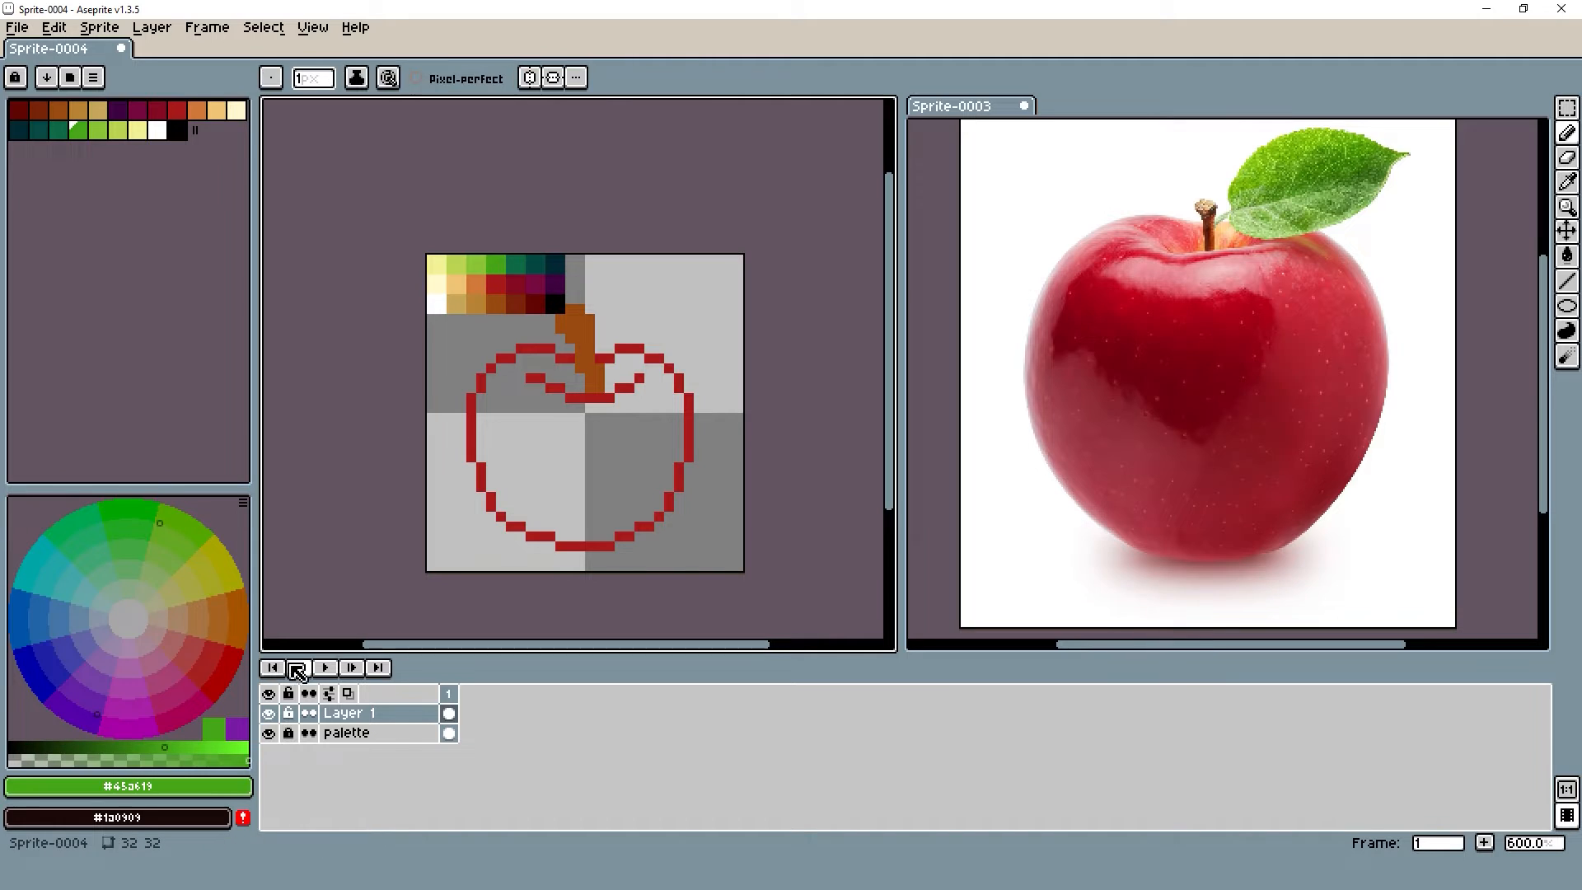
pyautogui.click(268, 713)
pyautogui.click(269, 713)
pyautogui.click(269, 732)
# Draw a short green leaf stalk rising to the right from the stem with a 1 px brush
pyautogui.moveTo(663, 289); pyautogui.dragTo(639, 305)
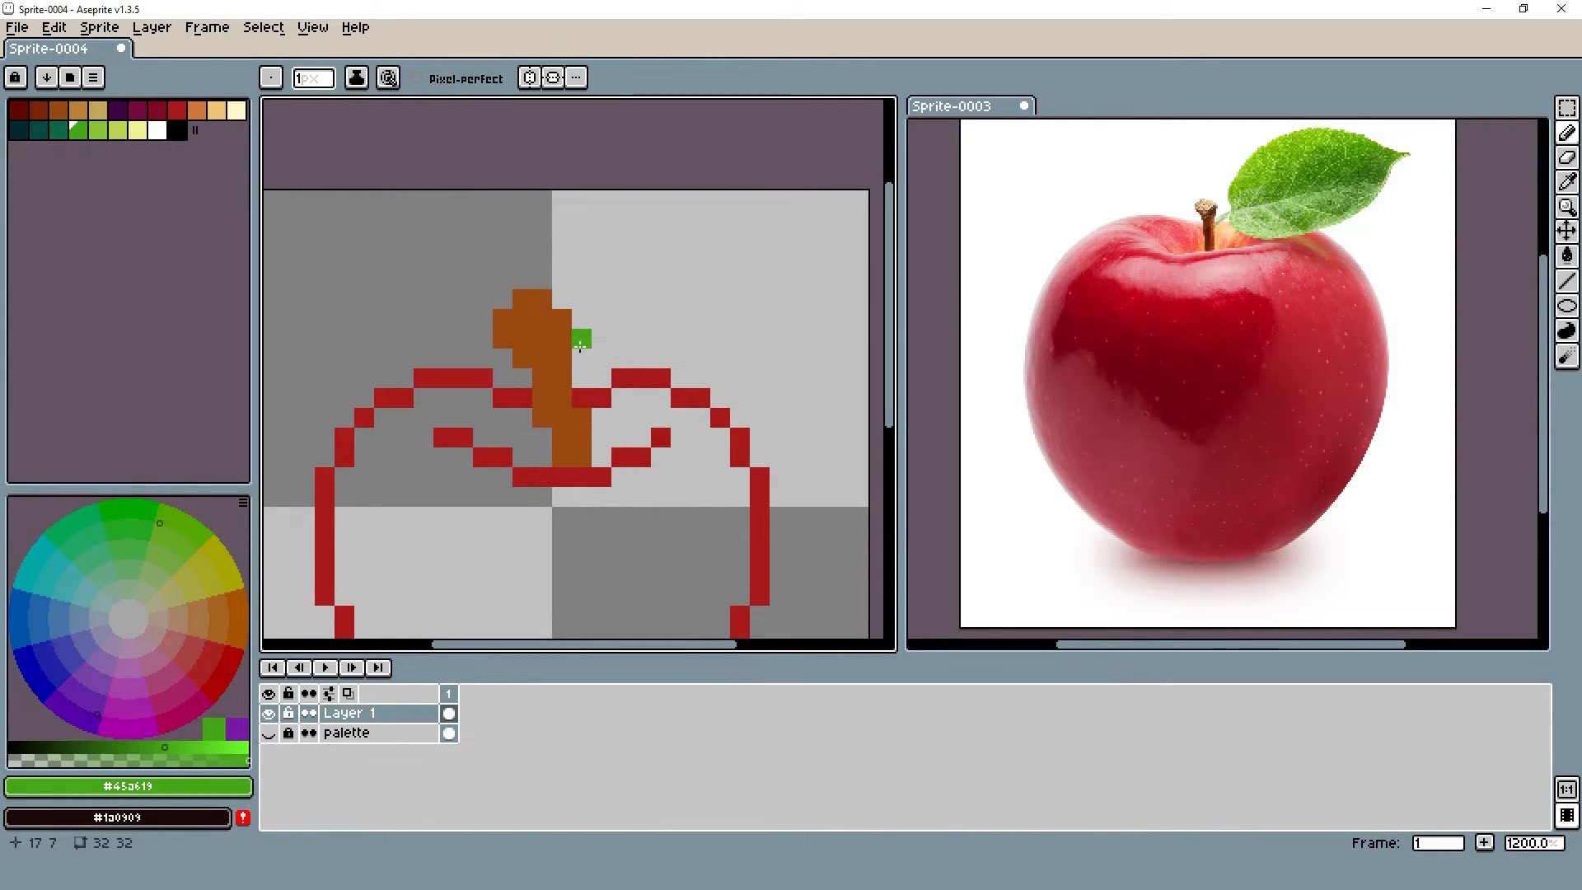
pyautogui.keyDown('ctrl'); pyautogui.scroll(-1, 581, 354); pyautogui.keyUp('ctrl')
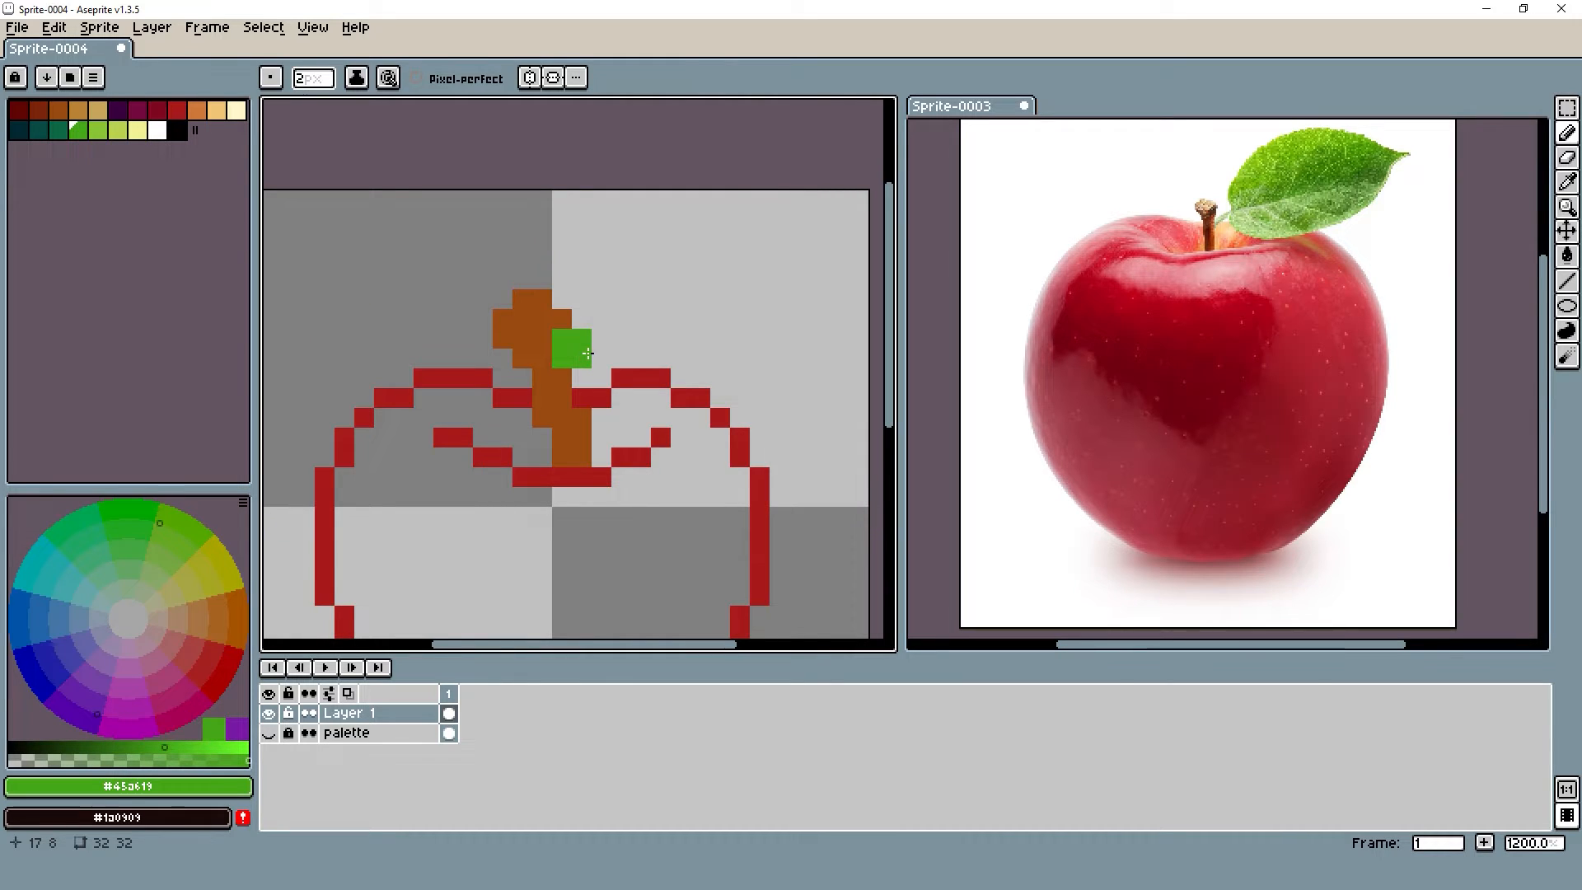
pyautogui.scroll(-1, 584, 354)
pyautogui.keyDown('ctrl'); pyautogui.scroll(1, 584, 355); pyautogui.keyUp('ctrl')
pyautogui.click(585, 355)
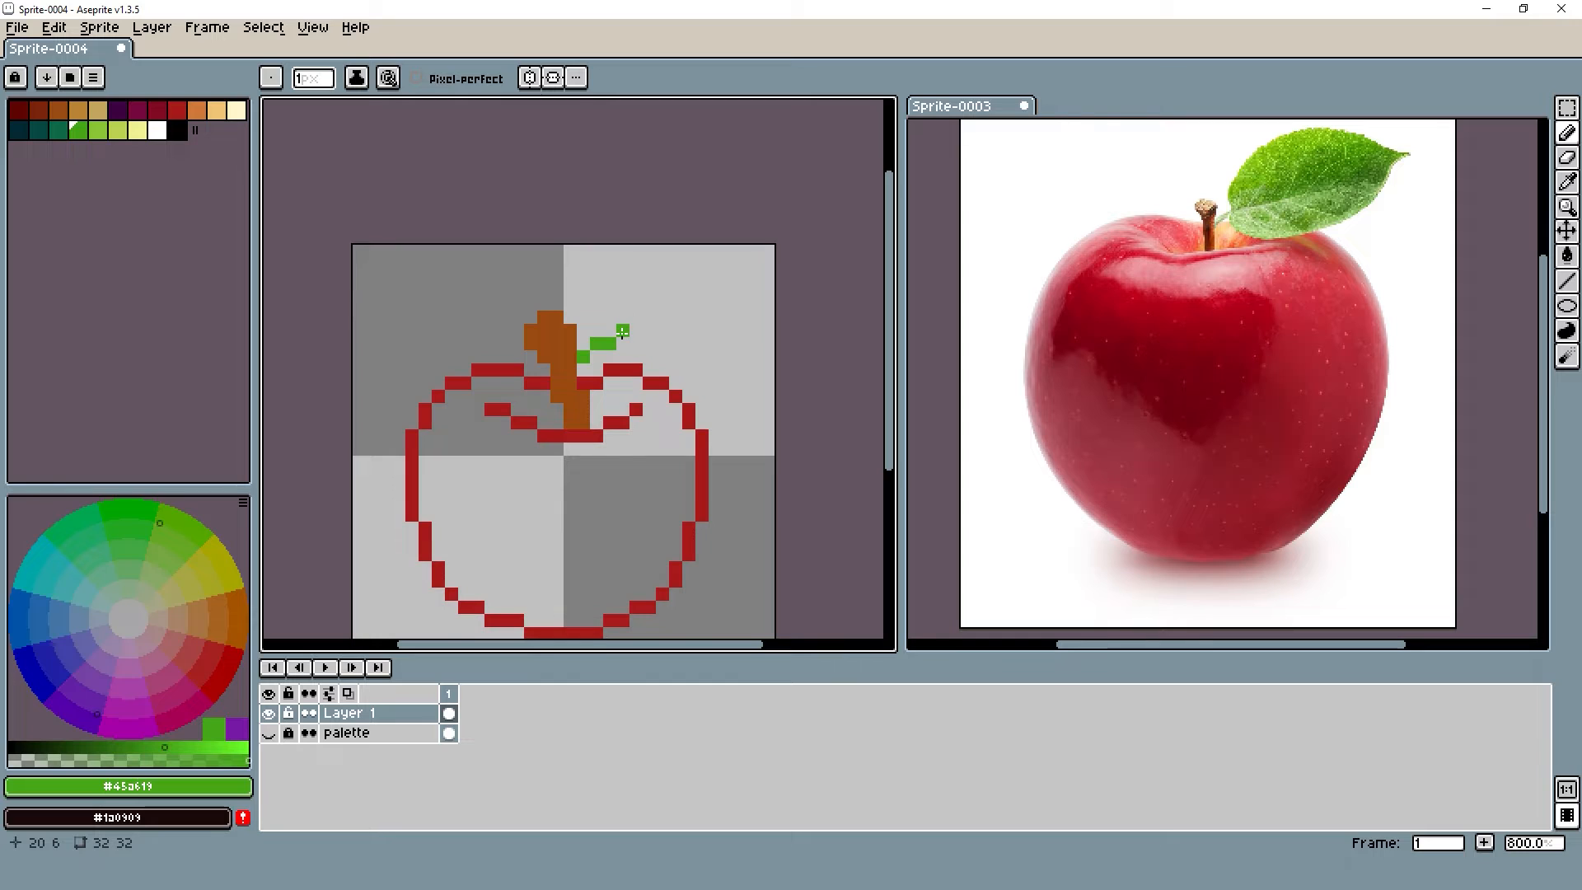
pyautogui.moveTo(622, 332); pyautogui.dragTo(507, 373)
# Paint the leaf's body in green with a 5 px brush and shape its edge and pointed tip with a 1 px brush
pyautogui.scroll(1, 509, 373)
pyautogui.keyDown('ctrl'); pyautogui.scroll(-4, 547, 353); pyautogui.keyUp('ctrl')
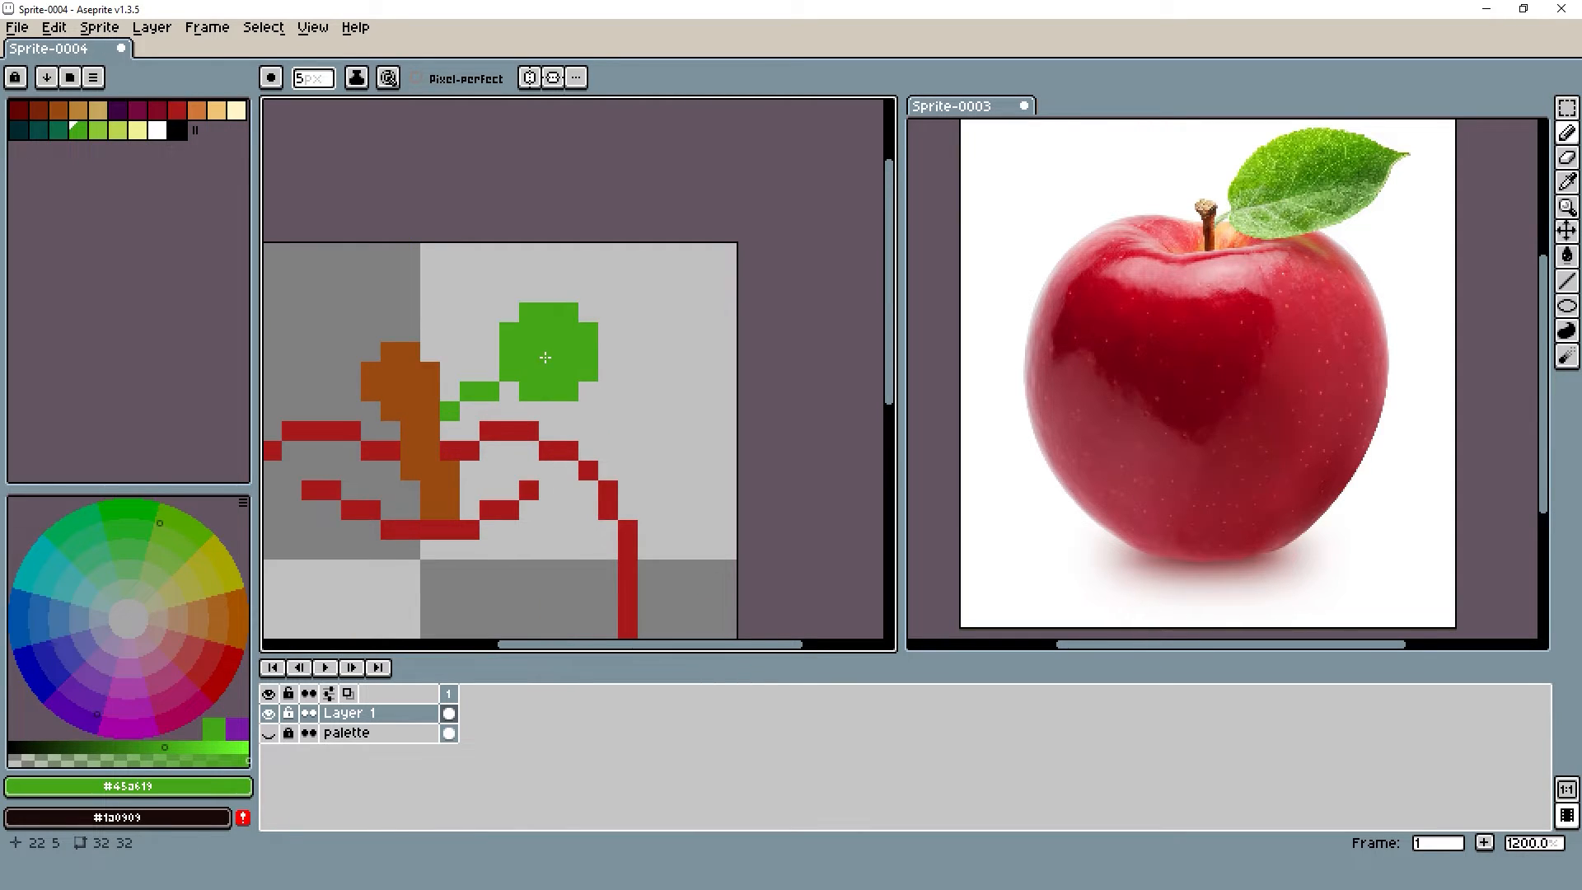
pyautogui.click(531, 360)
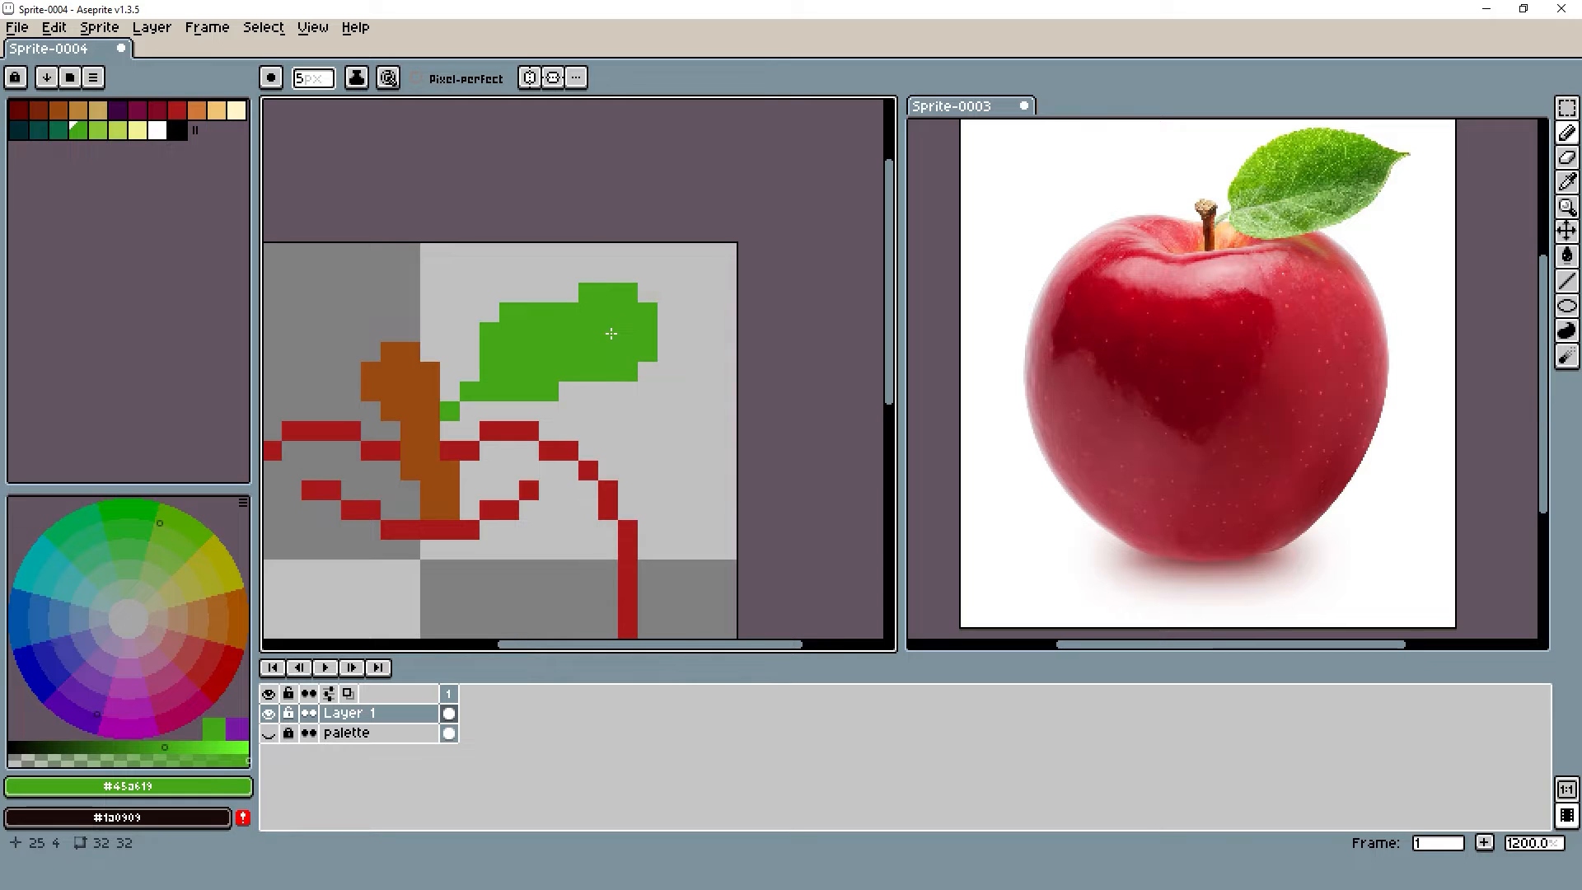
pyautogui.keyDown('ctrl'); pyautogui.scroll(1, 665, 328); pyautogui.keyUp('ctrl')
pyautogui.scroll(-5, 674, 324)
pyautogui.scroll(5, 674, 308)
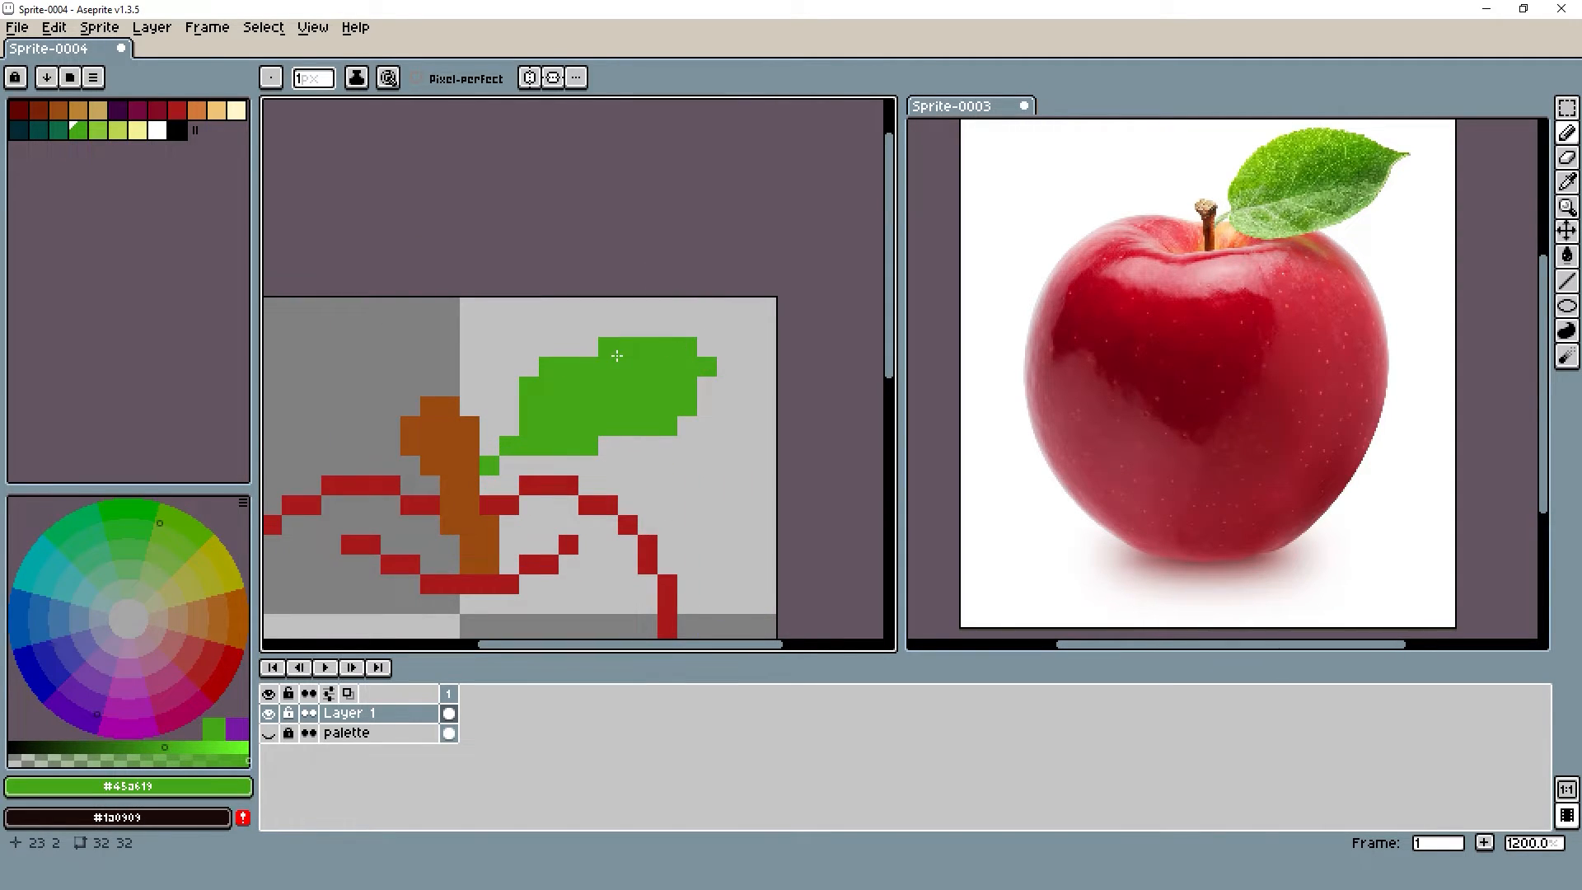
# Extend the leaf's base to the stem, sample the apple's red #a61919 and continue the apple's outline to the leaf
pyautogui.moveTo(511, 405); pyautogui.dragTo(492, 436)
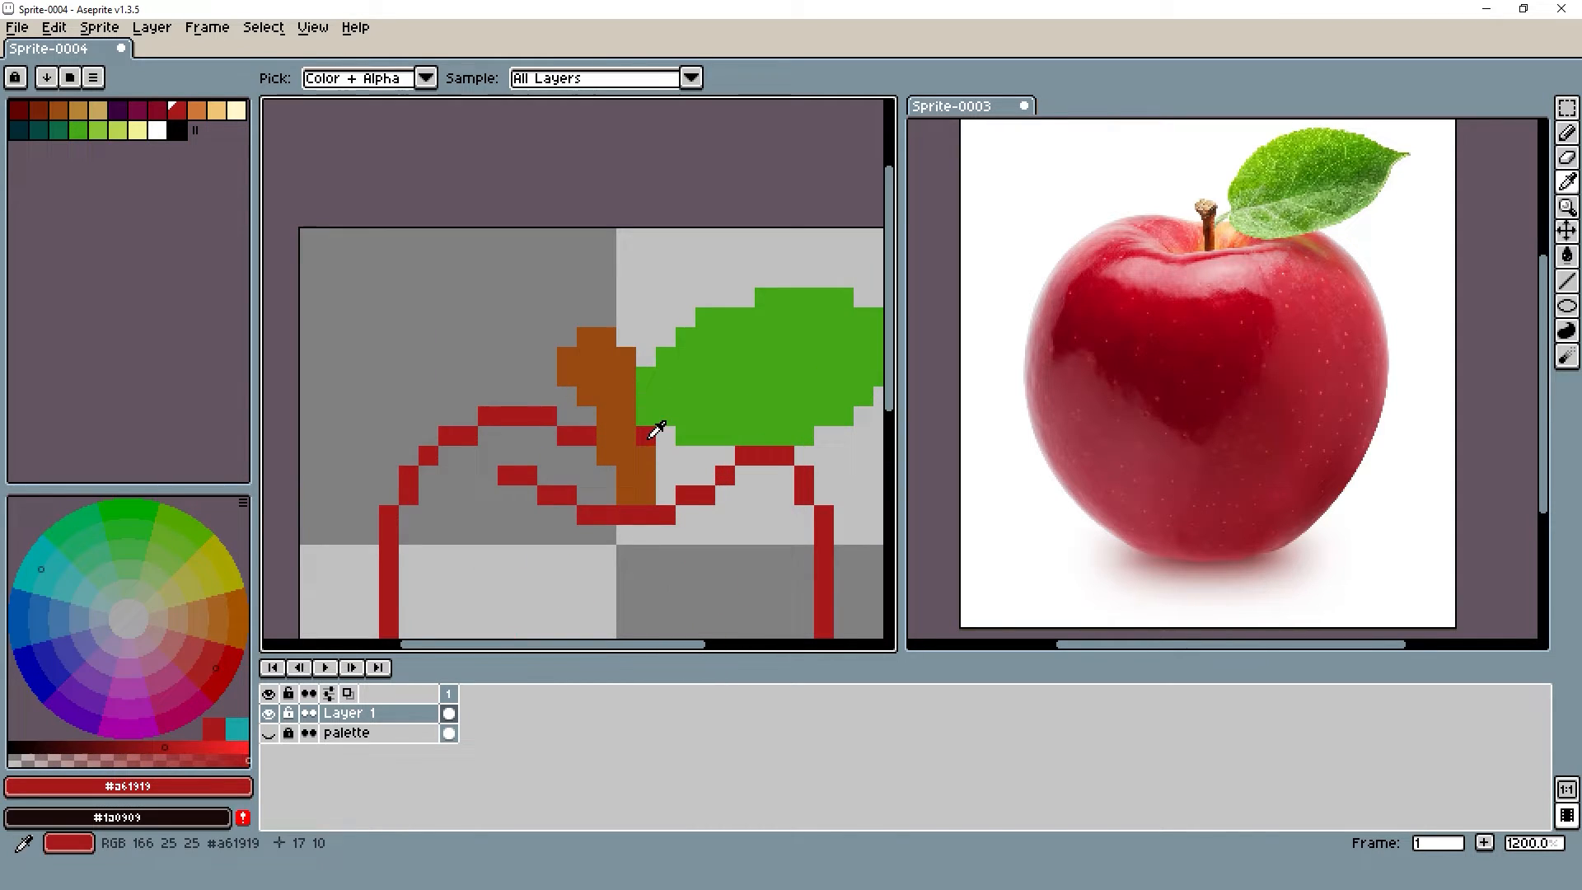
pyautogui.keyDown('alt'); pyautogui.click(670, 432); pyautogui.keyUp('alt')
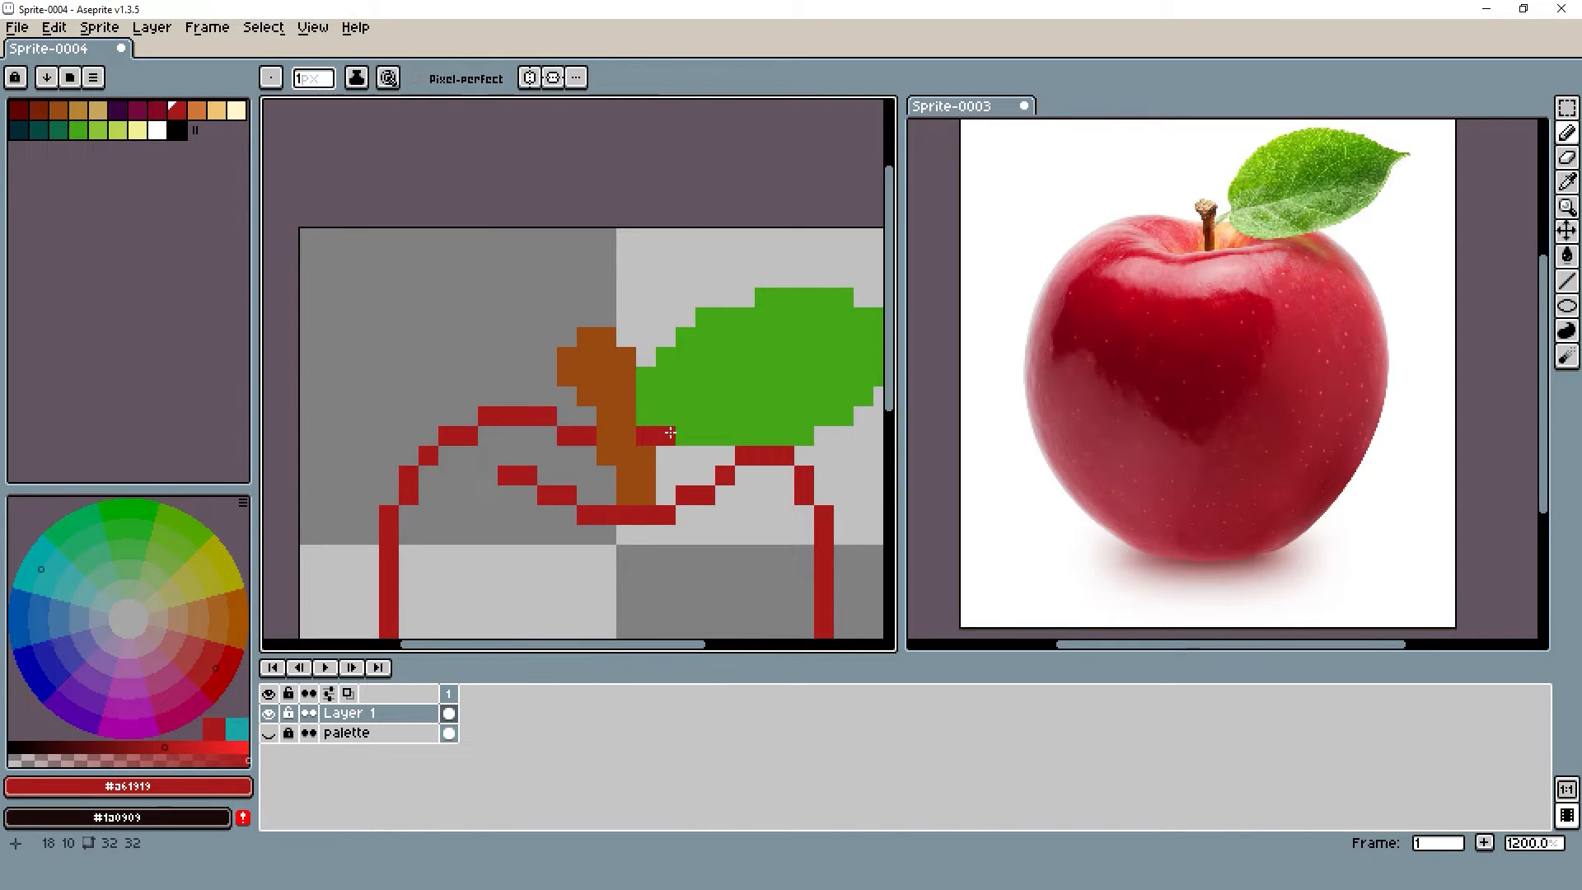
pyautogui.scroll(-5, 760, 419)
pyautogui.scroll(2, 751, 420)
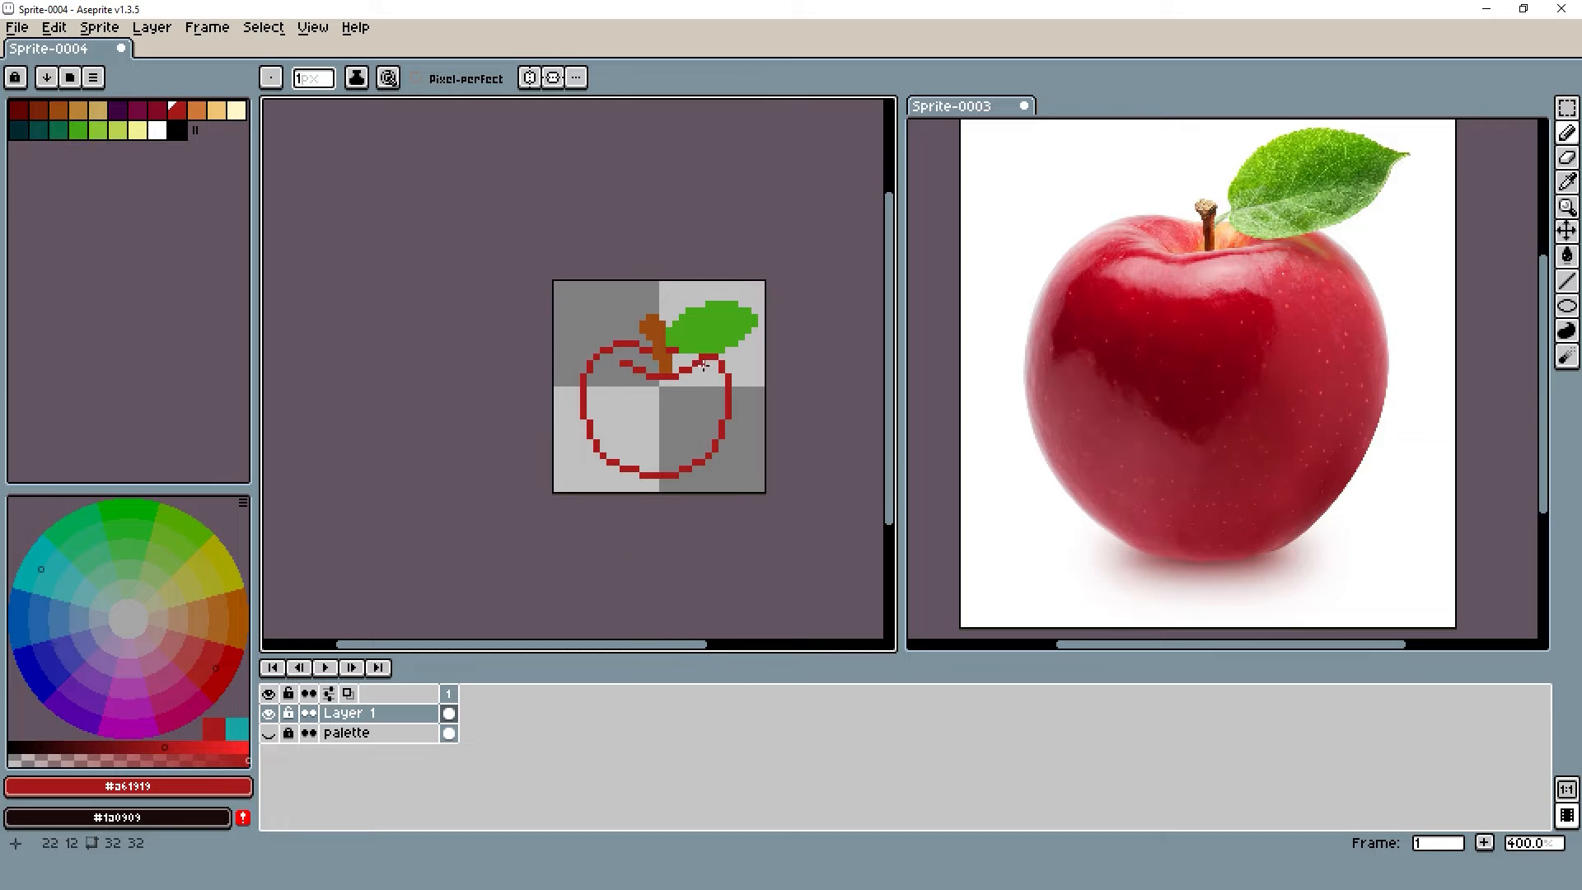
pyautogui.scroll(3, 653, 328)
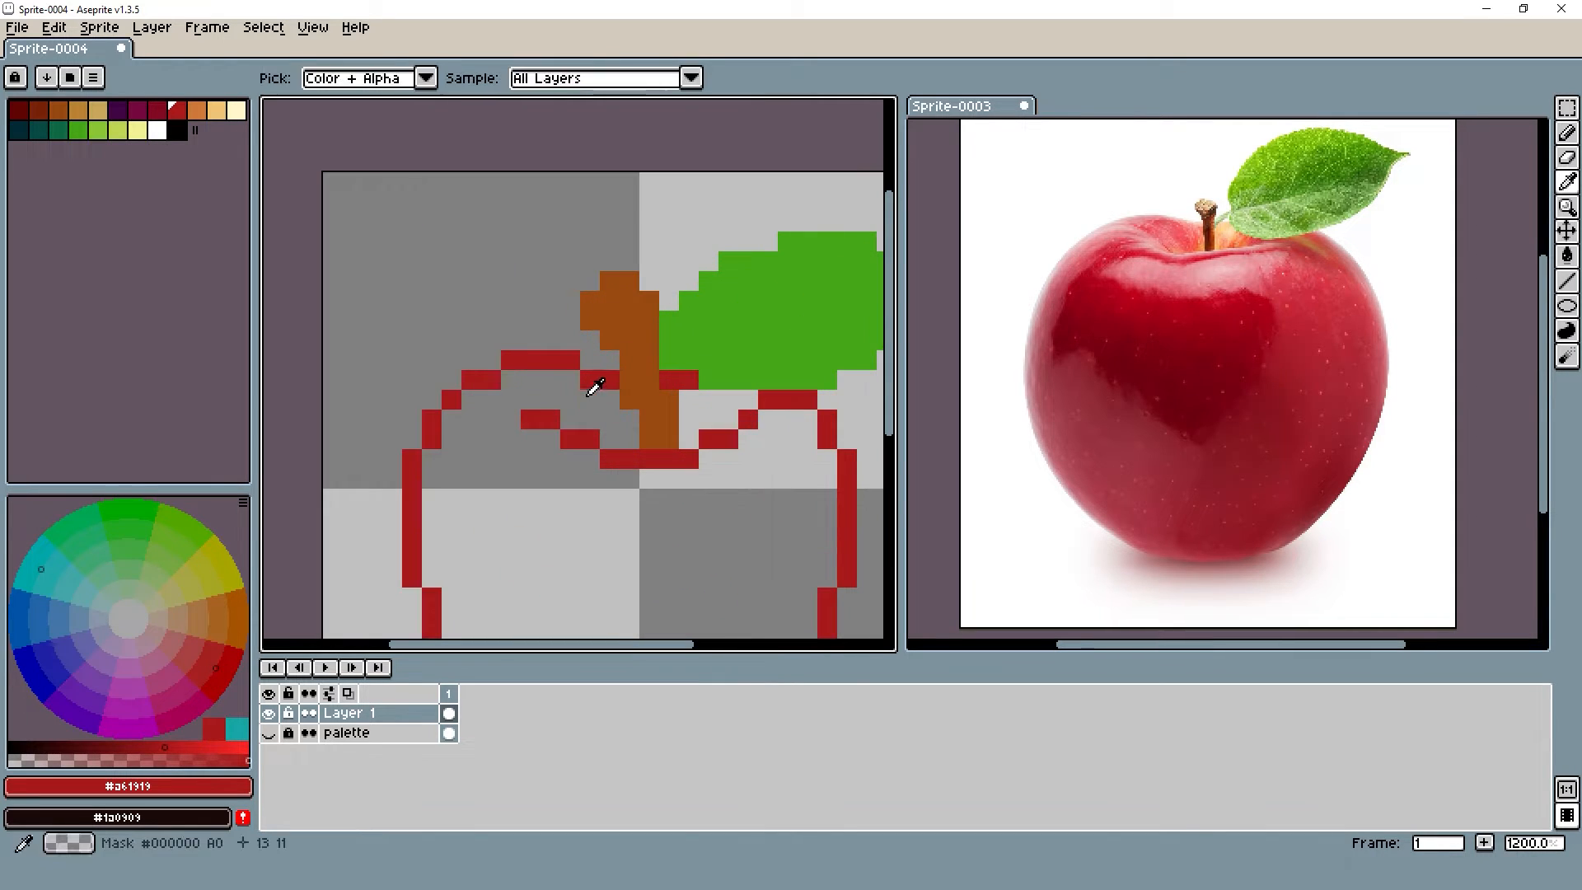
# Recolor the hollow's curve below the stem in dark red #800921 with the Pencil and Paint Bucket
pyautogui.click(156, 110)
pyautogui.click(534, 414)
pyautogui.press('g')
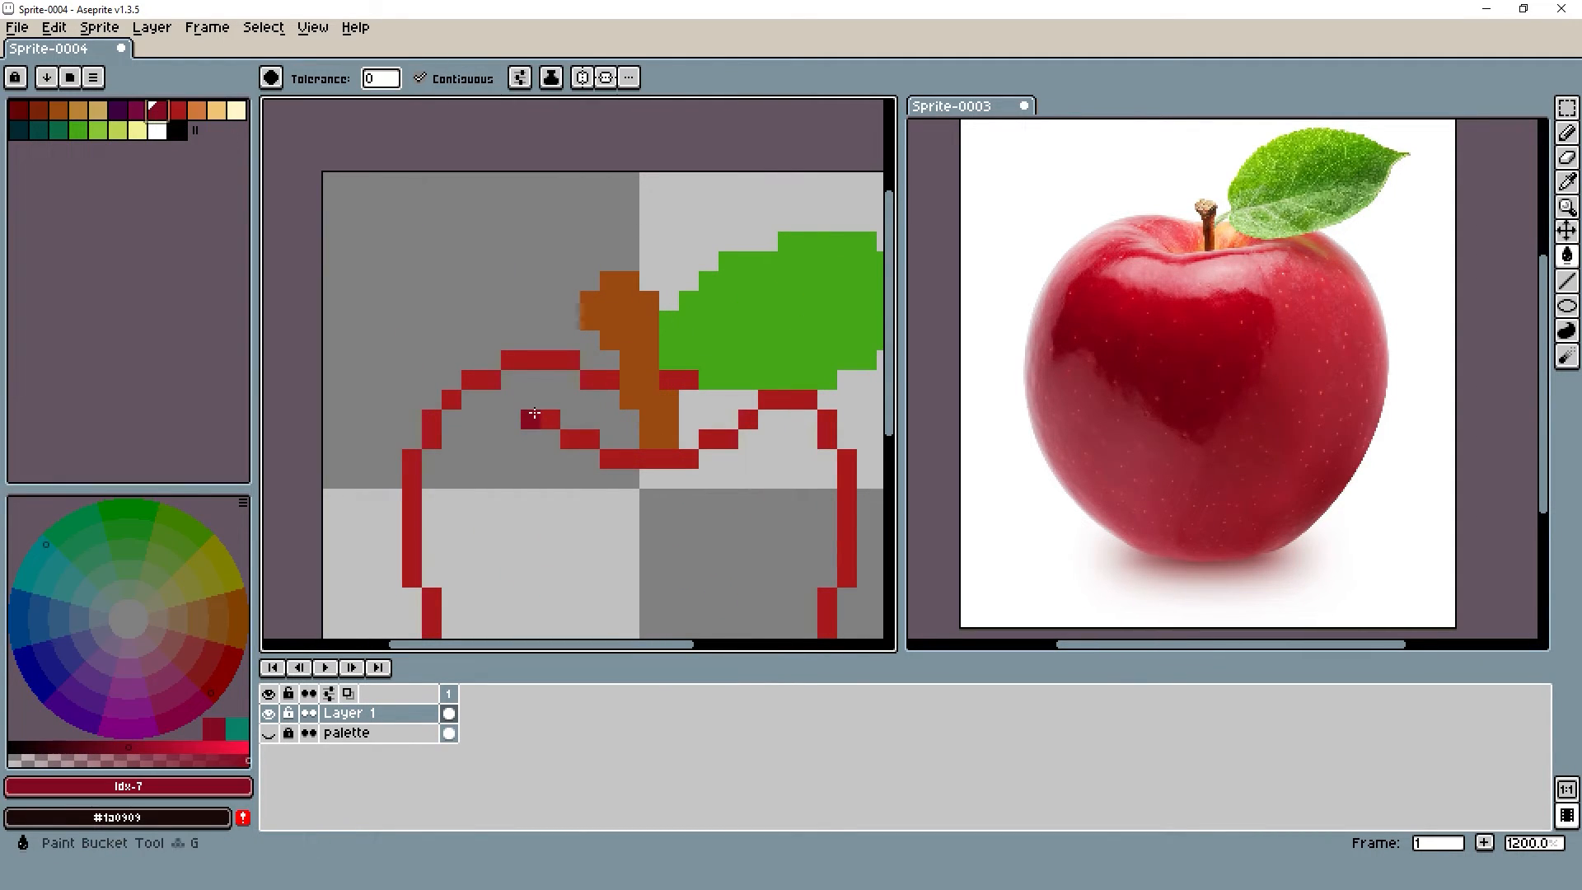
pyautogui.click(581, 441)
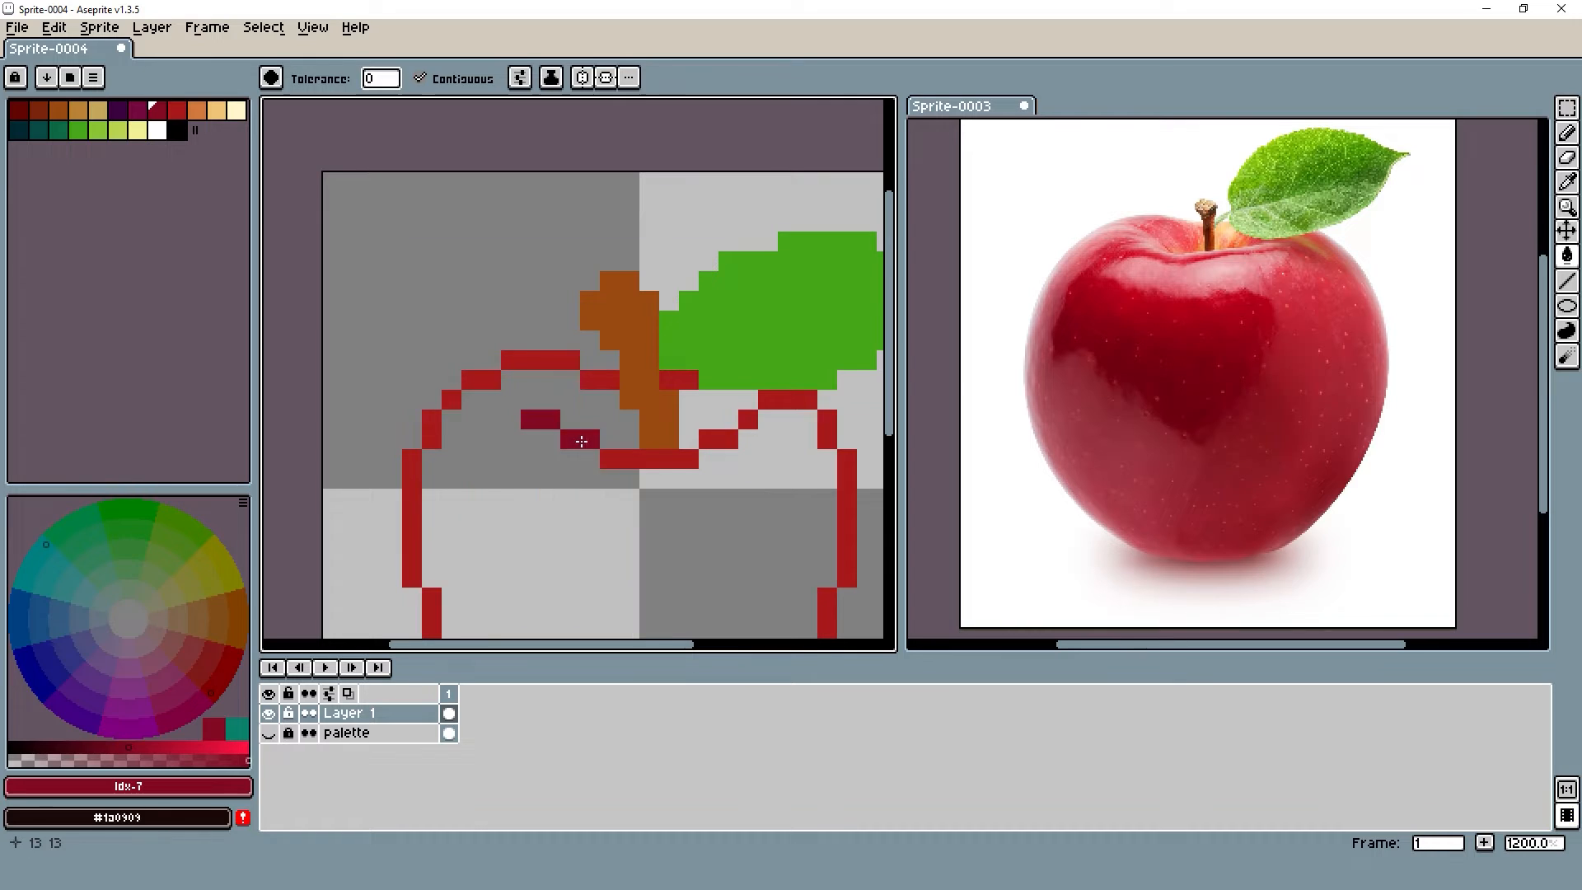
pyautogui.click(657, 459)
pyautogui.press('b')
pyautogui.moveTo(711, 439); pyautogui.dragTo(748, 420)
# Sample the outline's red #a61919 and fill the apple's inside on both sides of the stem and its body with it
pyautogui.press('g')
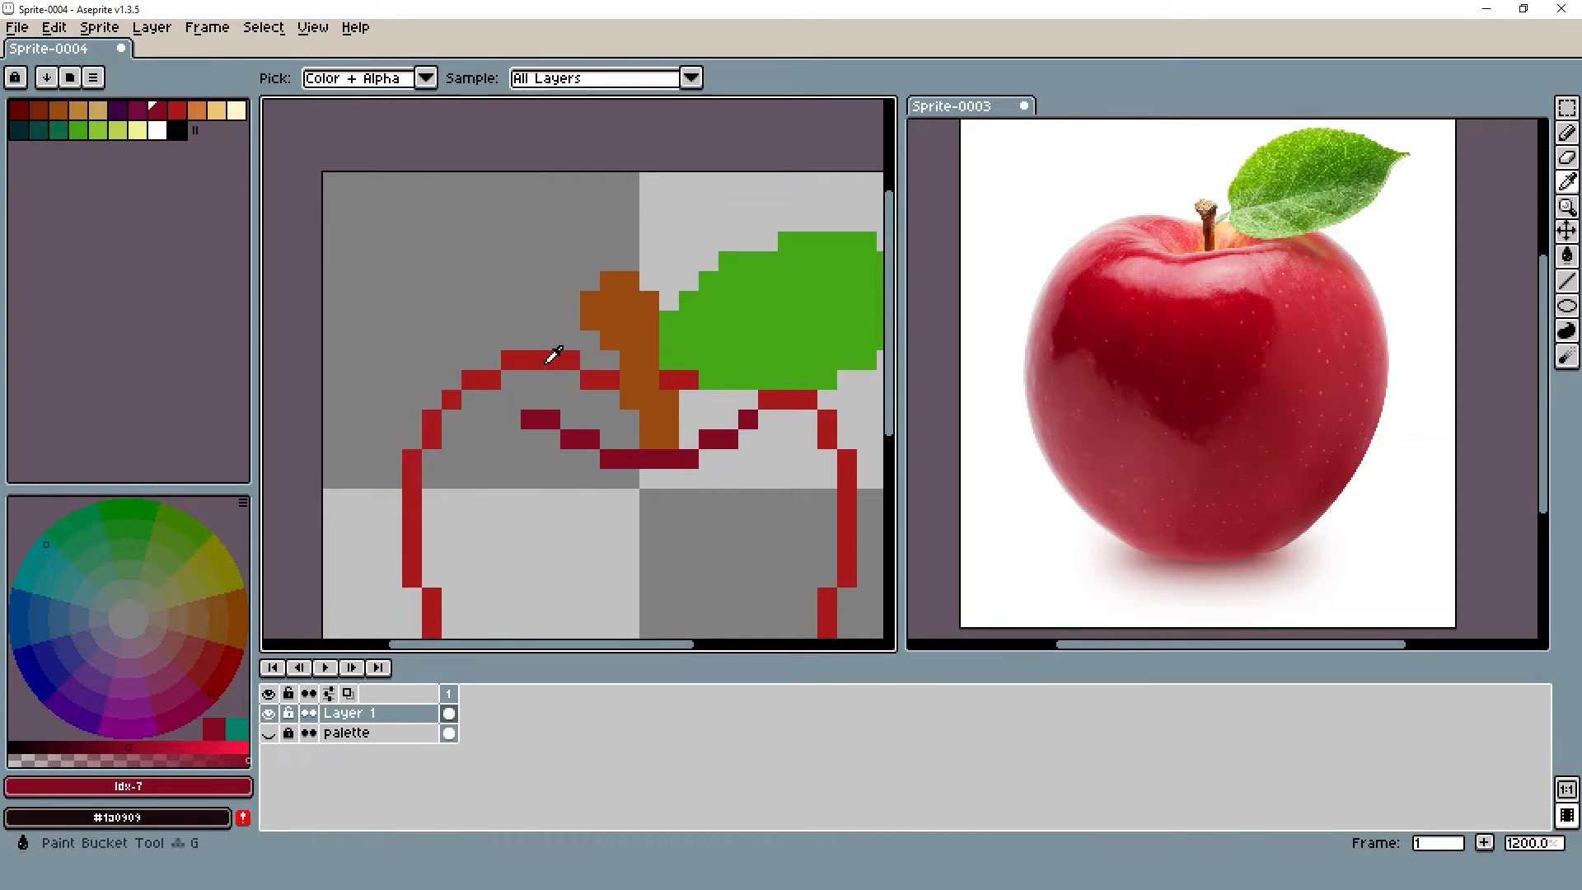
pyautogui.keyDown('alt'); pyautogui.click(548, 361); pyautogui.keyUp('alt')
pyautogui.click(592, 420)
pyautogui.click(728, 417)
pyautogui.scroll(-3, 684, 404)
pyautogui.moveTo(630, 359)
pyautogui.mouseDown()
pyautogui.moveTo(647, 368)
pyautogui.moveTo(570, 321)
pyautogui.mouseUp()
# Raise the apple's top edge beside the stem with 1 px red strokes and sample the hollow curve's dark red
pyautogui.press('b')
pyautogui.scroll(1, 1183, 255)
pyautogui.scroll(3, 607, 355)
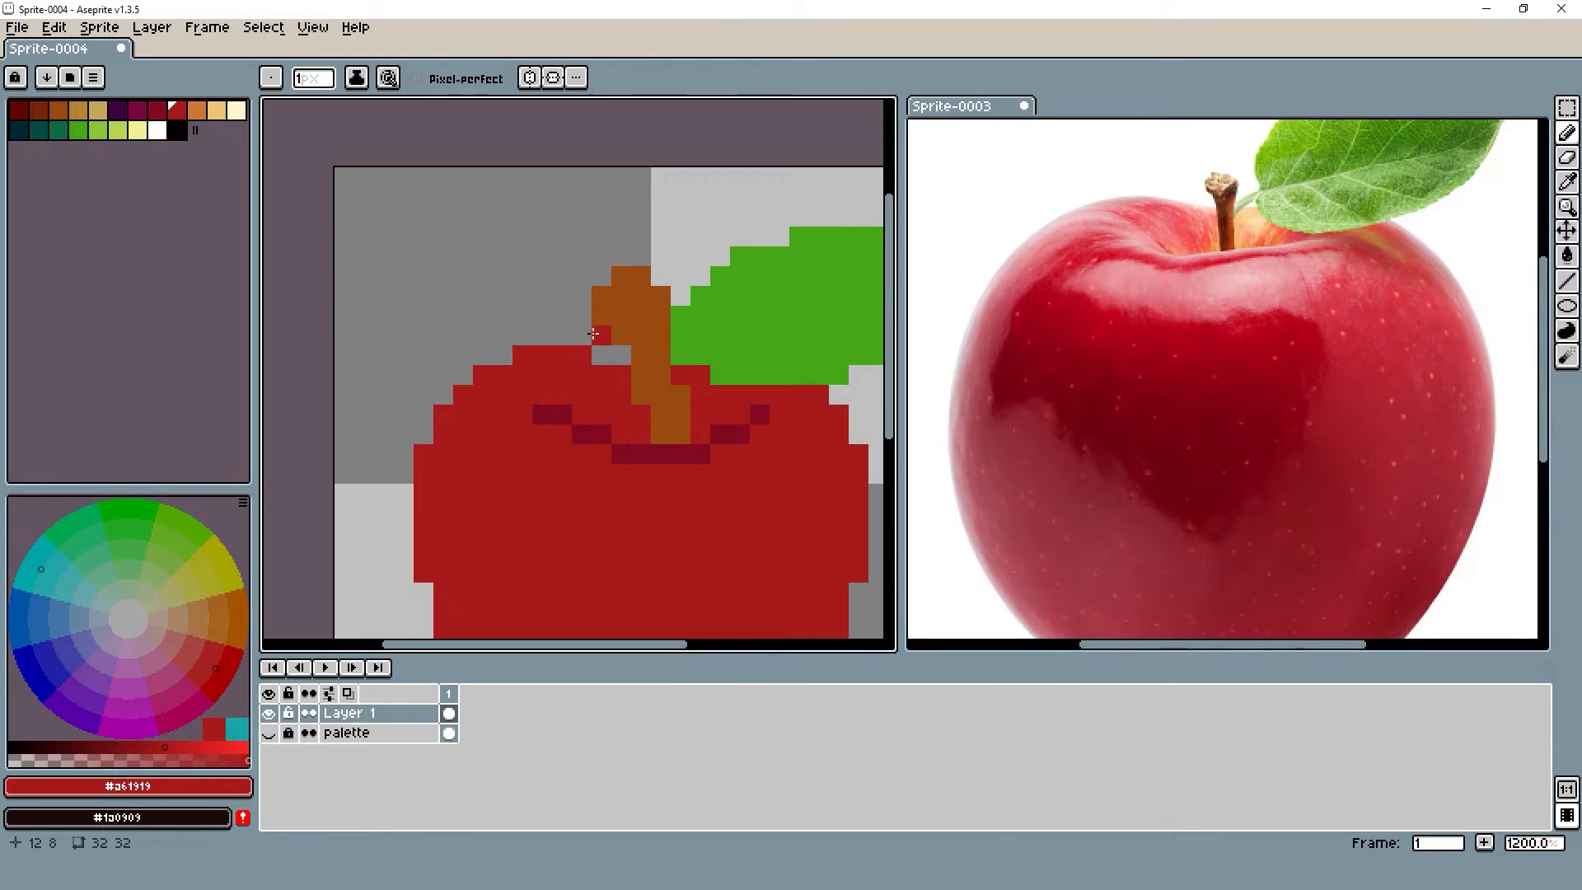
pyautogui.moveTo(583, 332); pyautogui.dragTo(566, 332)
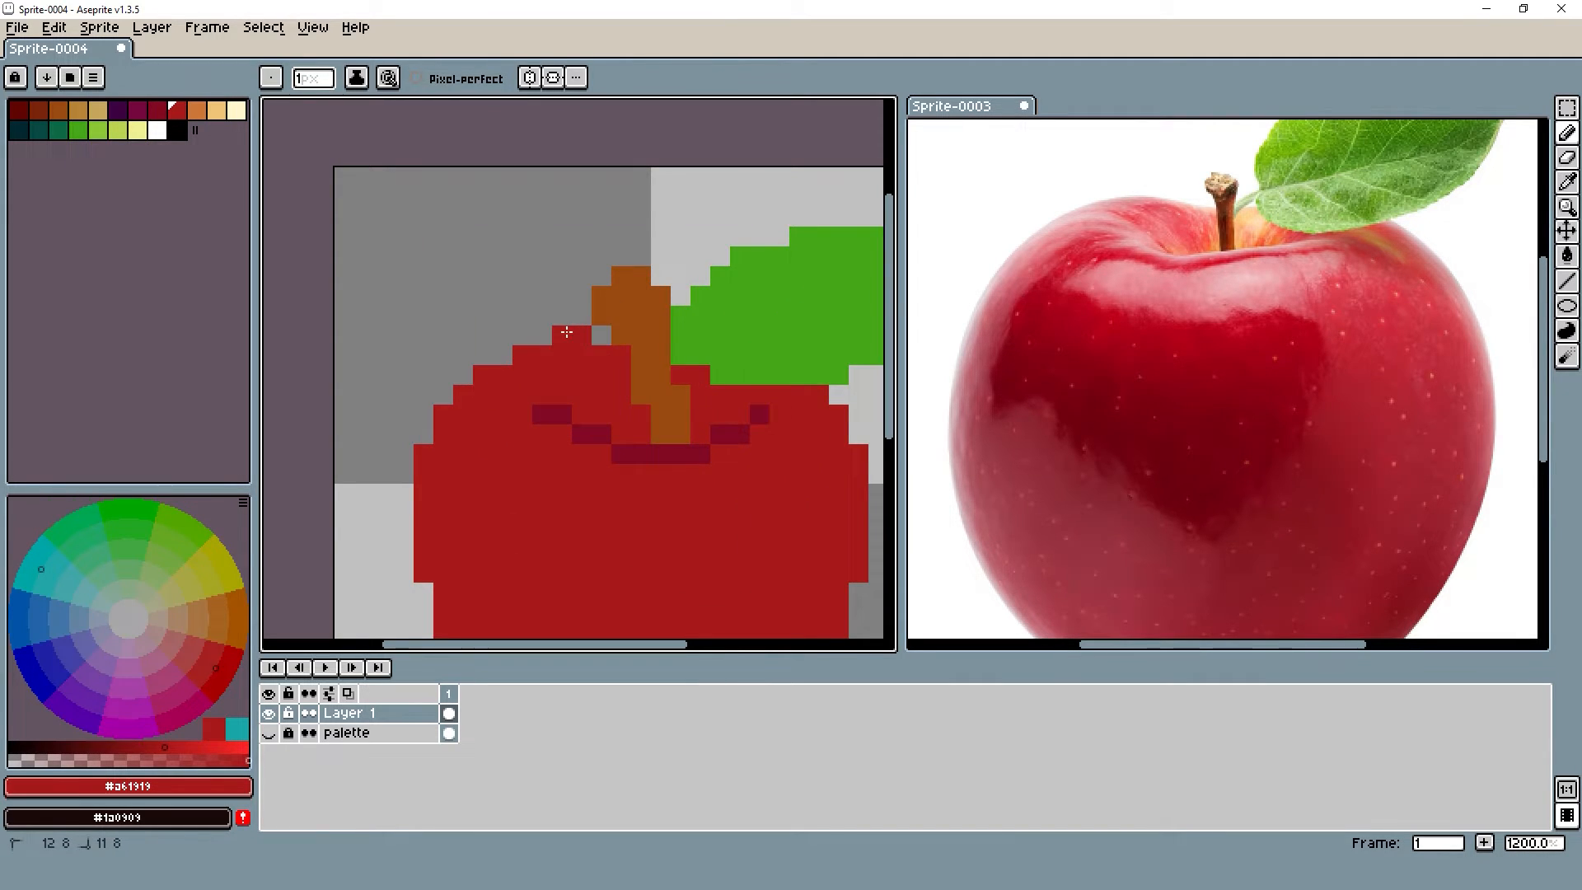
pyautogui.scroll(-2, 596, 337)
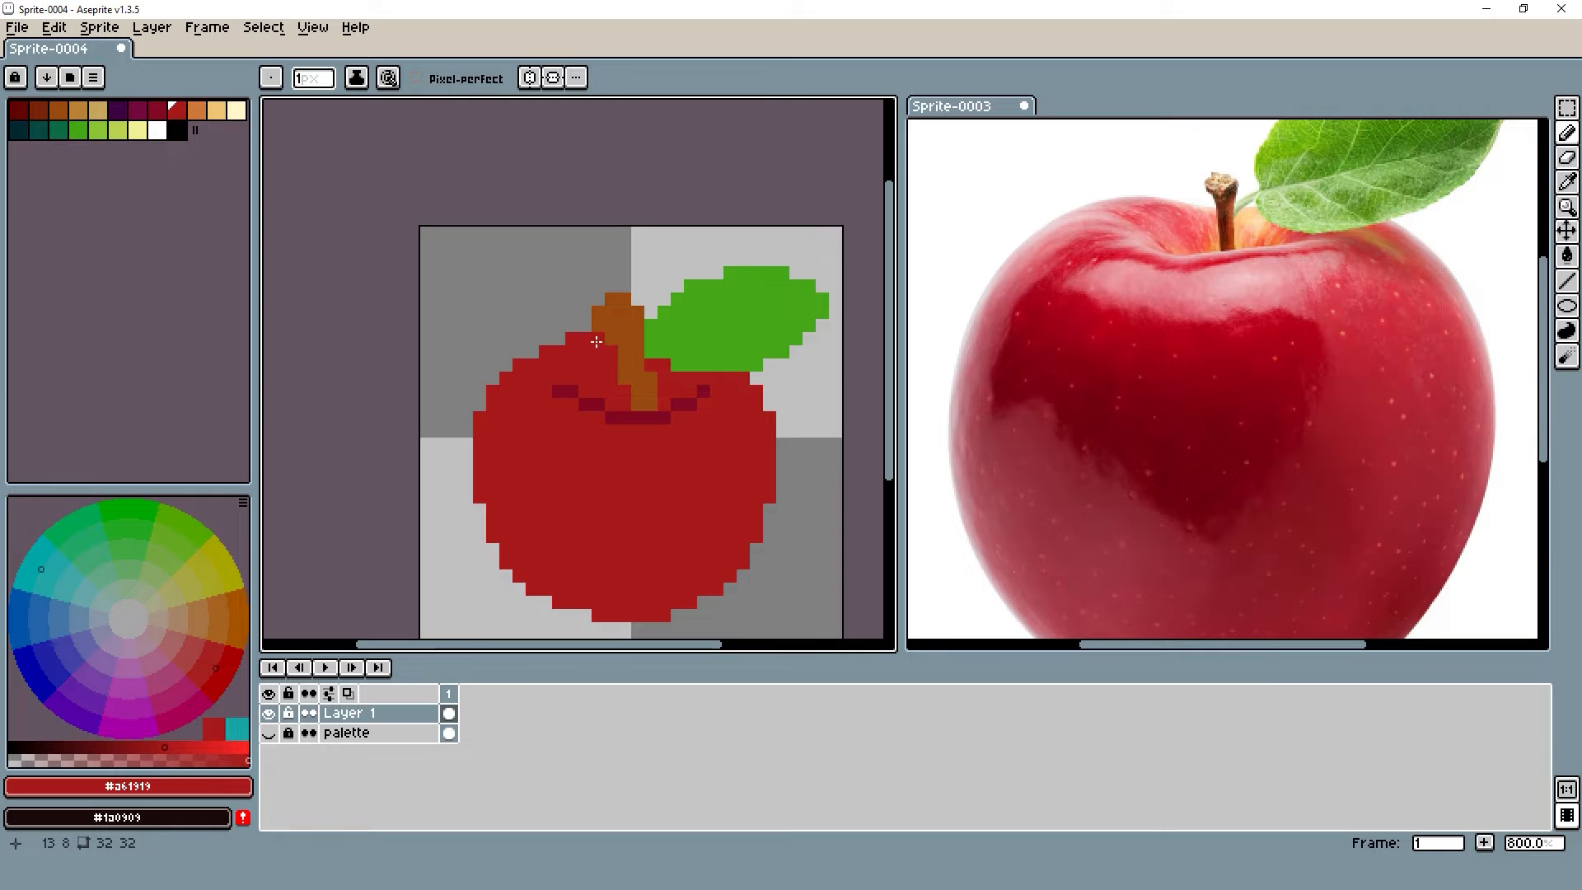
pyautogui.scroll(-3, 582, 307)
pyautogui.scroll(5, 683, 249)
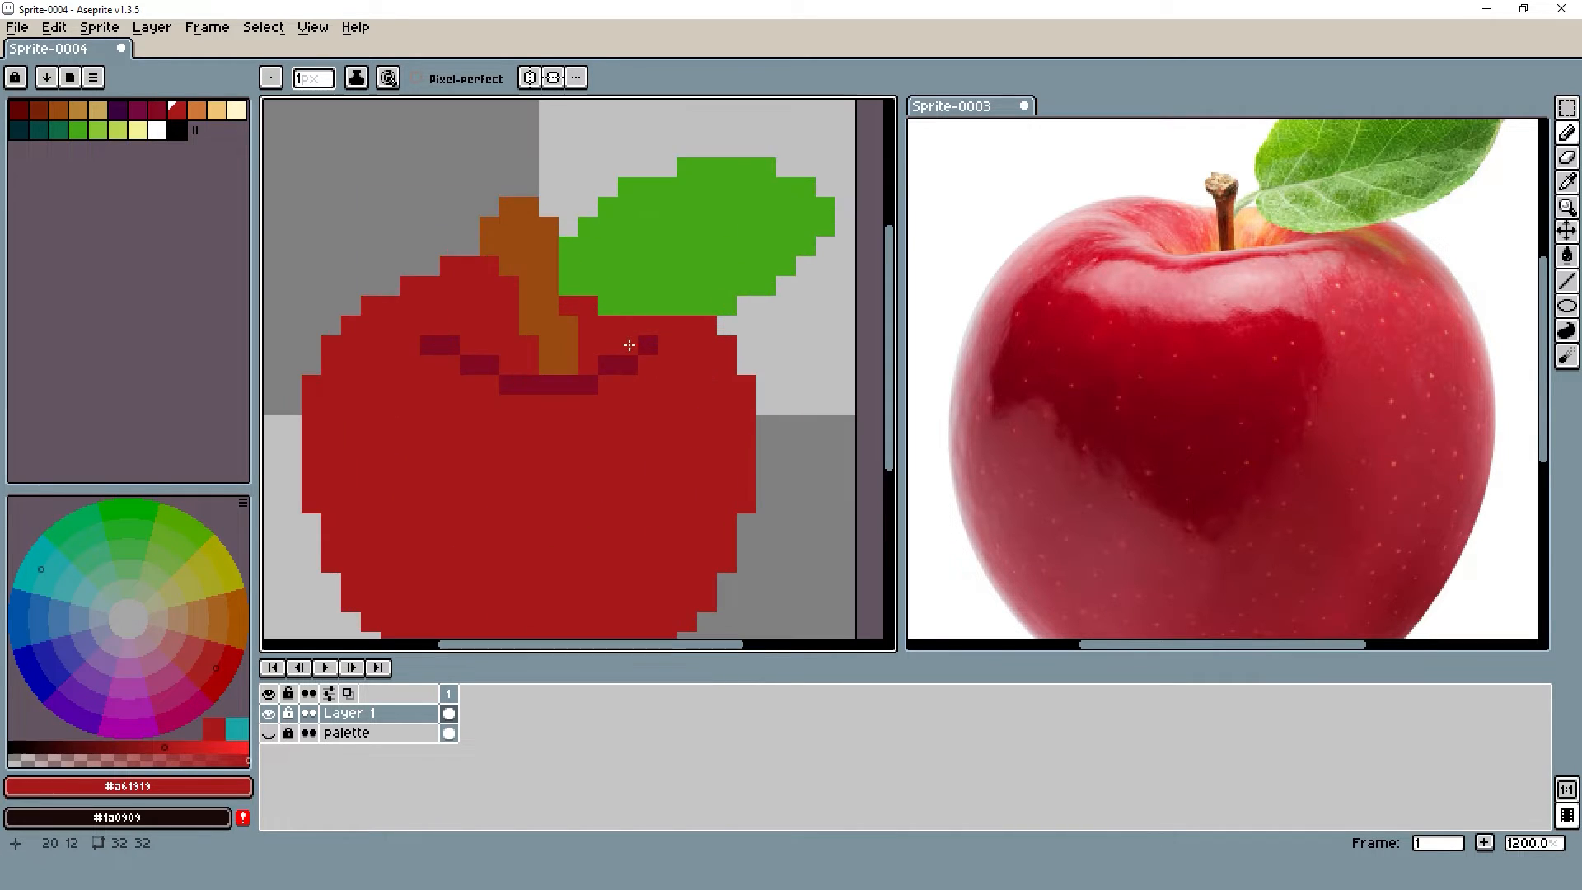
pyautogui.keyDown('alt'); pyautogui.click(648, 344); pyautogui.keyUp('alt')
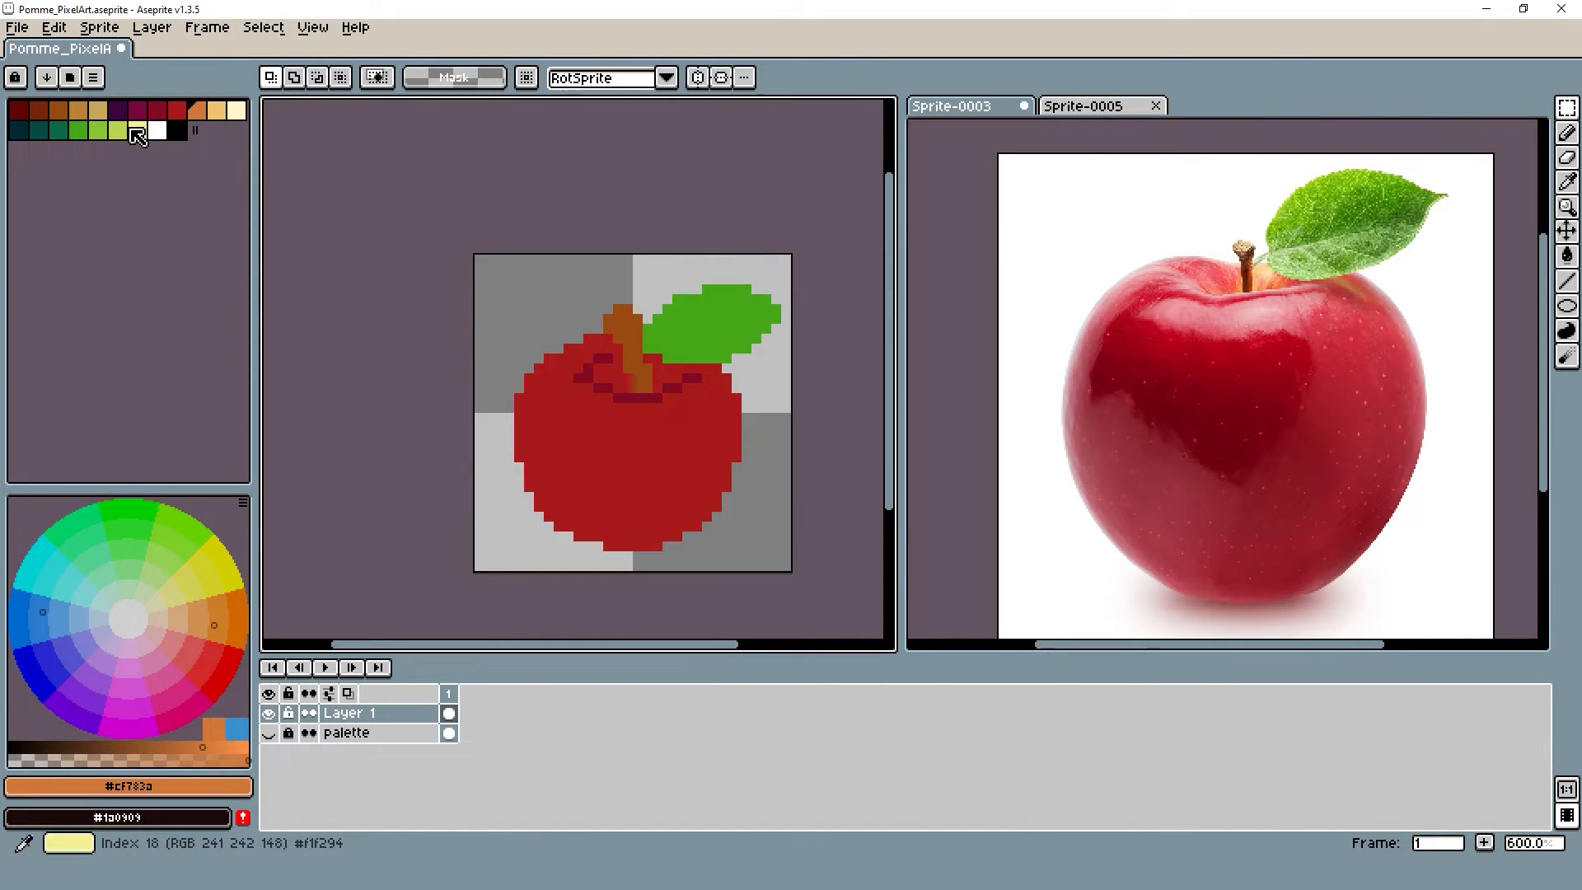
# Mark the light source in the canvas's upper-left corner with a 4 px light orange #edc374 dot and reduce the Pencil to 1 px
pyautogui.click(219, 116)
pyautogui.press('b')
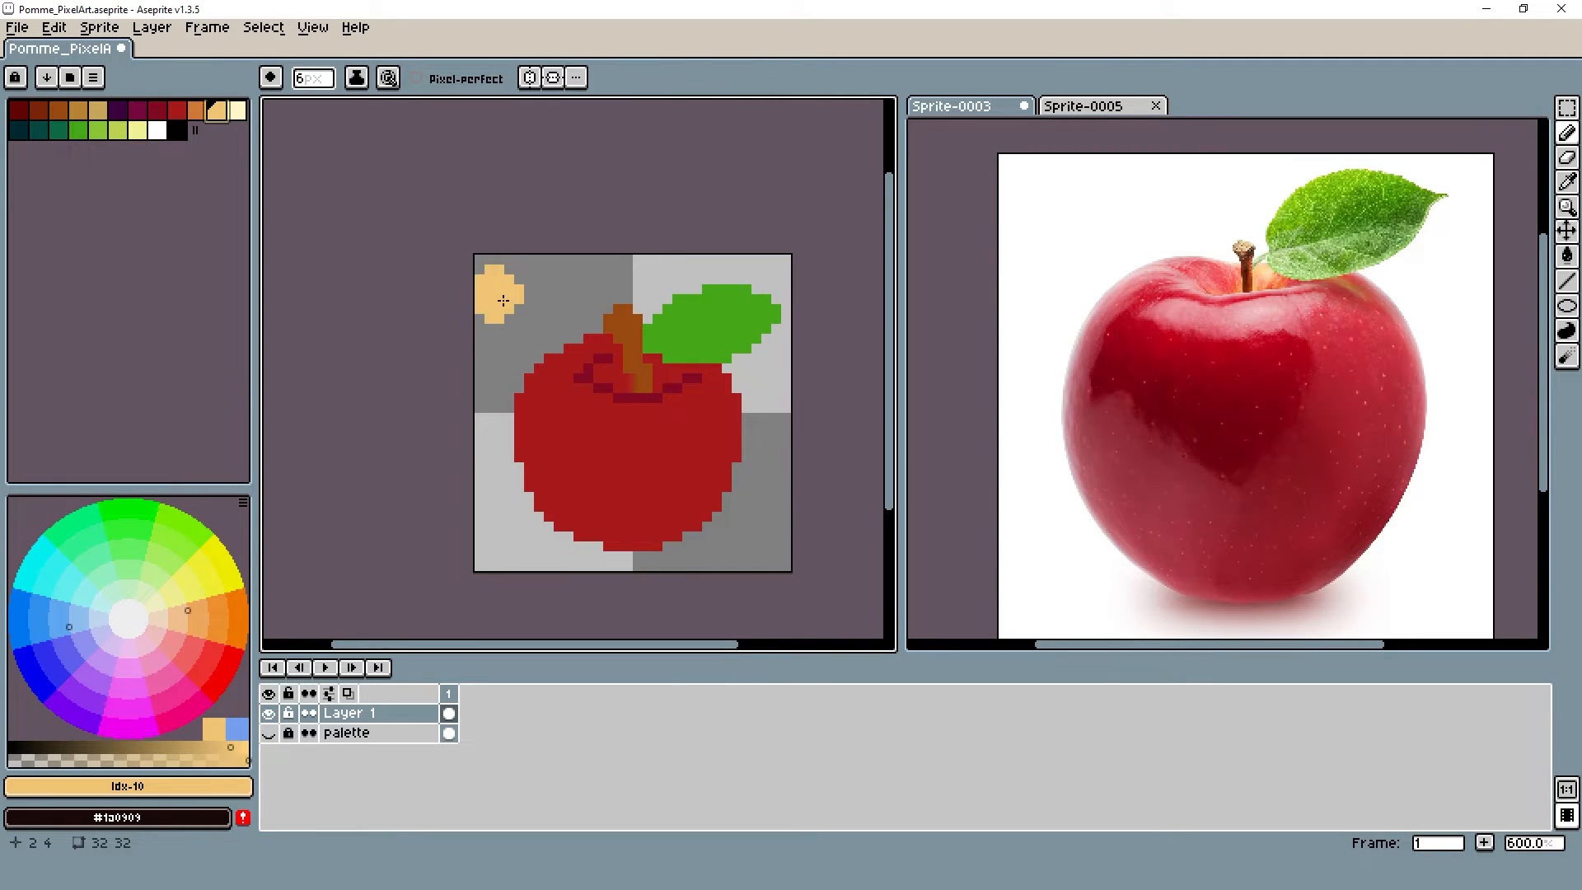
pyautogui.press('-')
pyautogui.press('-')
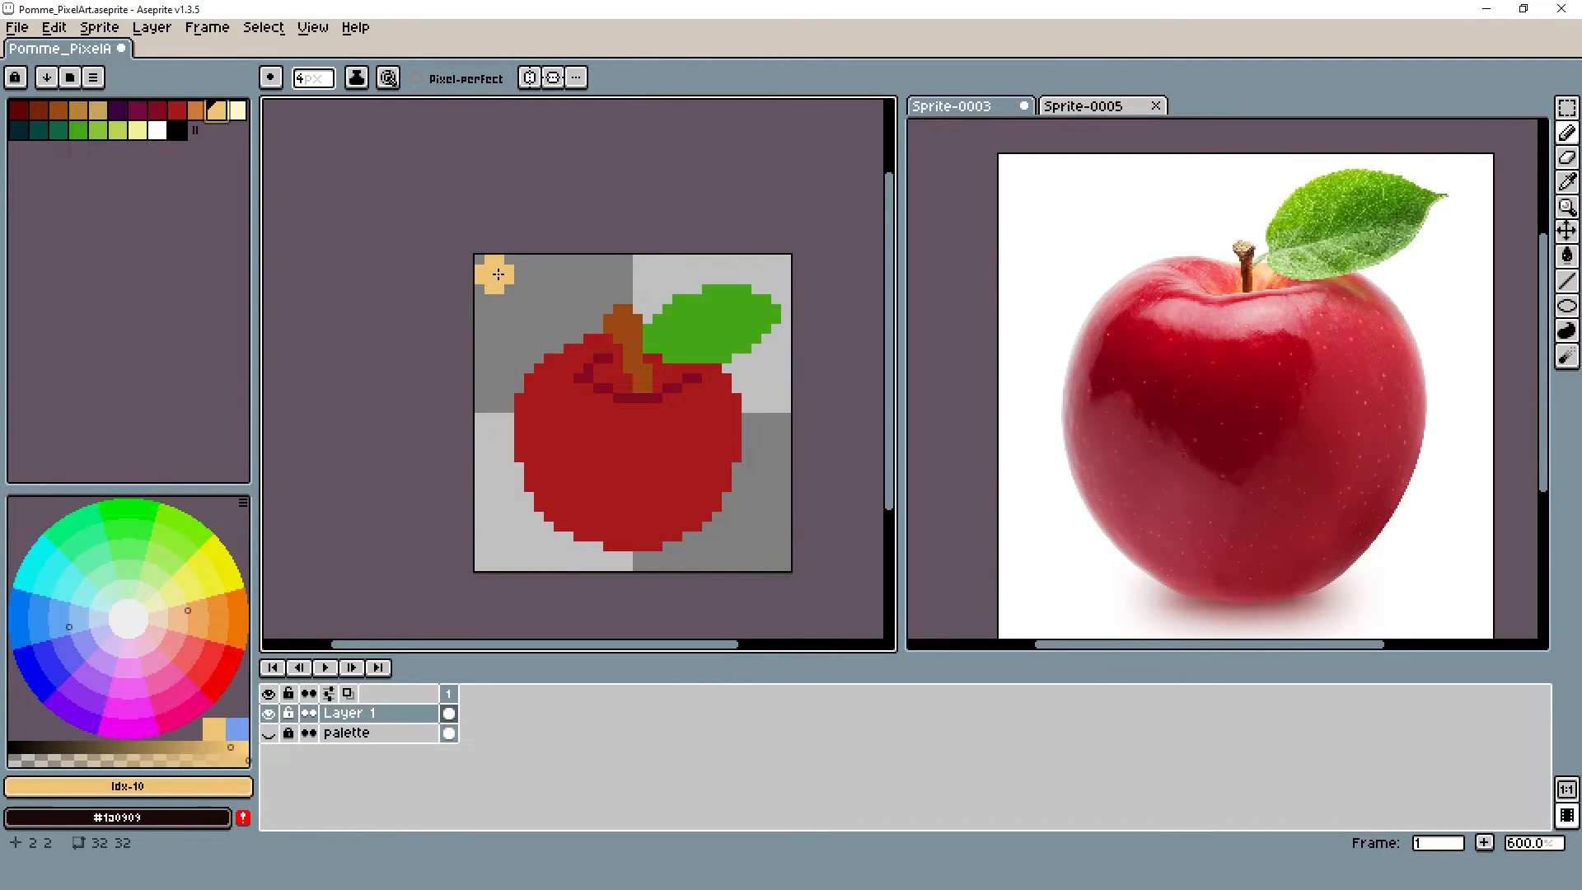
pyautogui.press('-')
pyautogui.press('-')
pyautogui.press('-')
pyautogui.scroll(-2, 535, 281)
pyautogui.scroll(3, 518, 295)
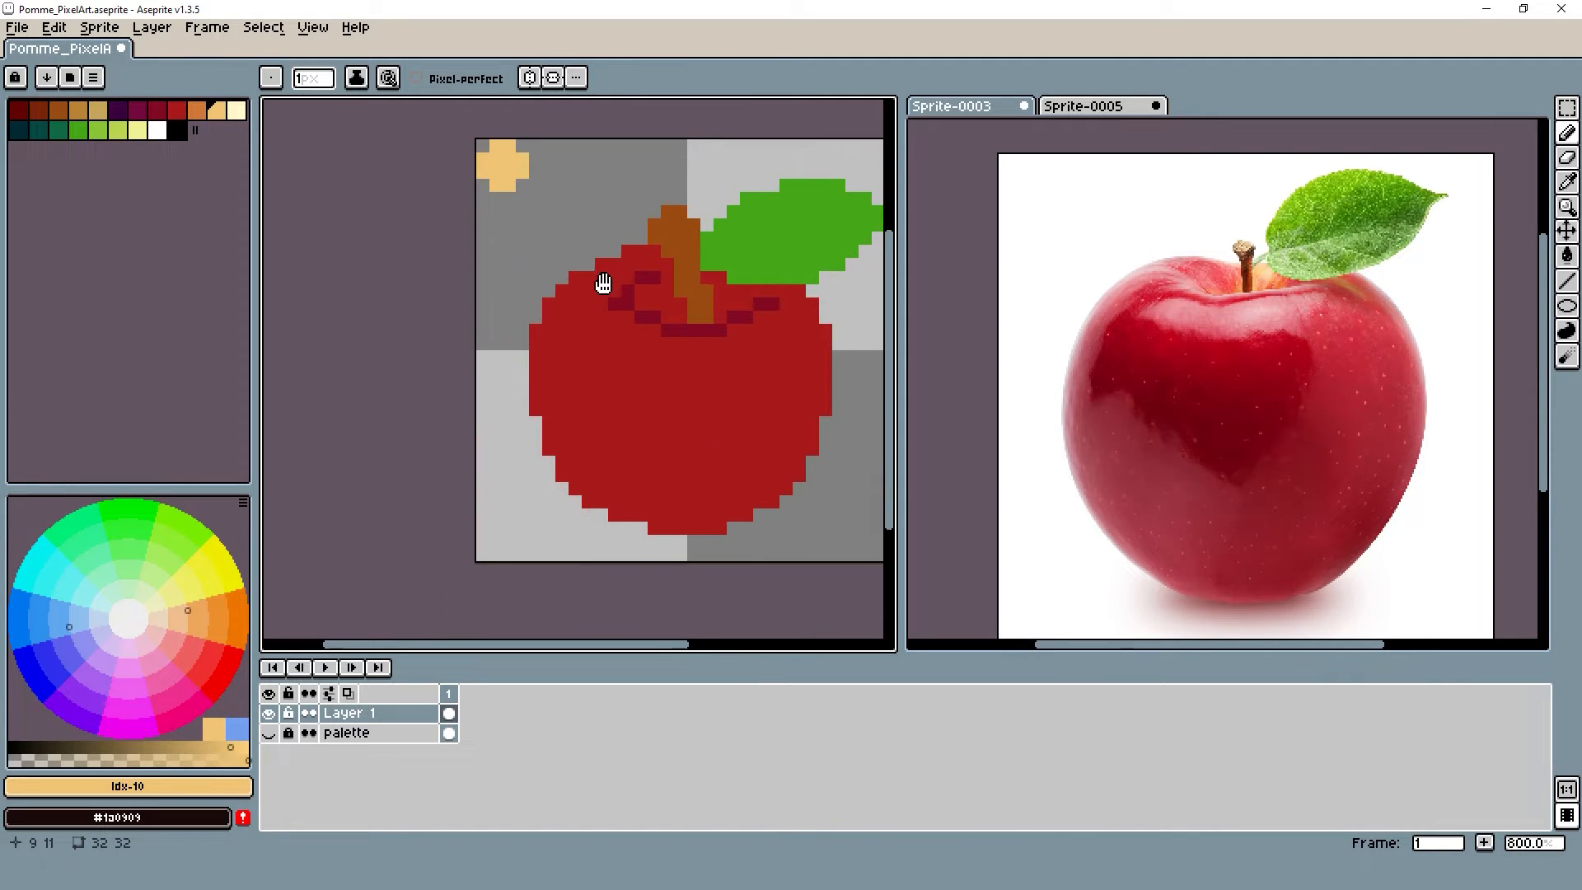
# Try placing a 4 px and a 2 px highlight in light orange #edc374 on the apple's upper left, and undo them
pyautogui.moveTo(1181, 308); pyautogui.dragTo(1262, 286)
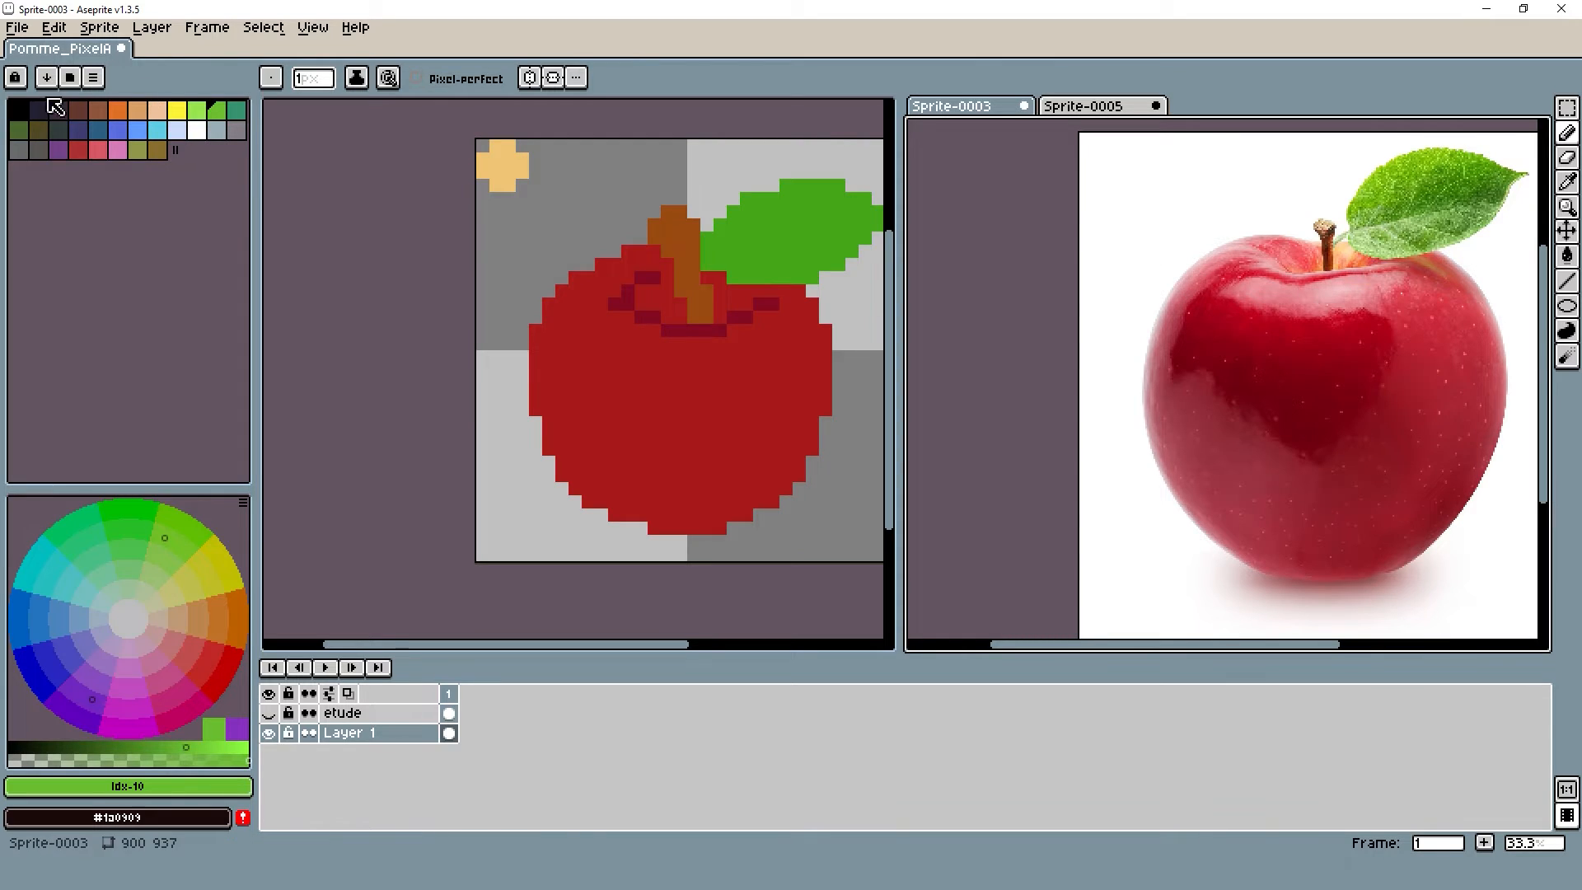
pyautogui.keyDown('alt'); pyautogui.click(523, 160); pyautogui.keyUp('alt')
pyautogui.press('+')
pyautogui.press('+')
pyautogui.press('+')
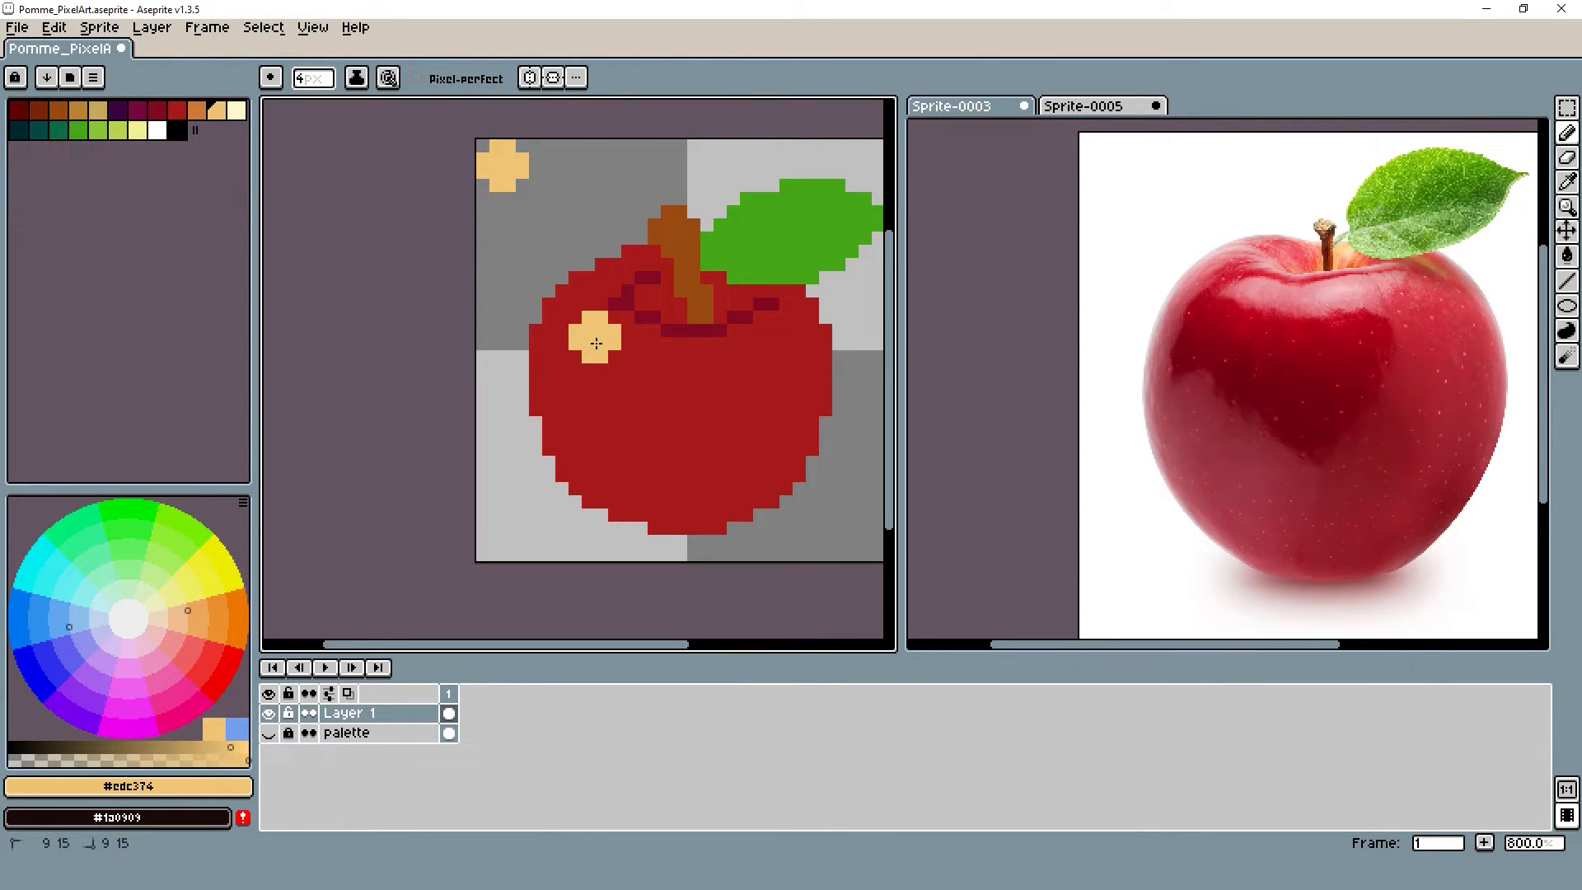
pyautogui.click(596, 343)
pyautogui.press('-')
pyautogui.press('-')
pyautogui.click(646, 386)
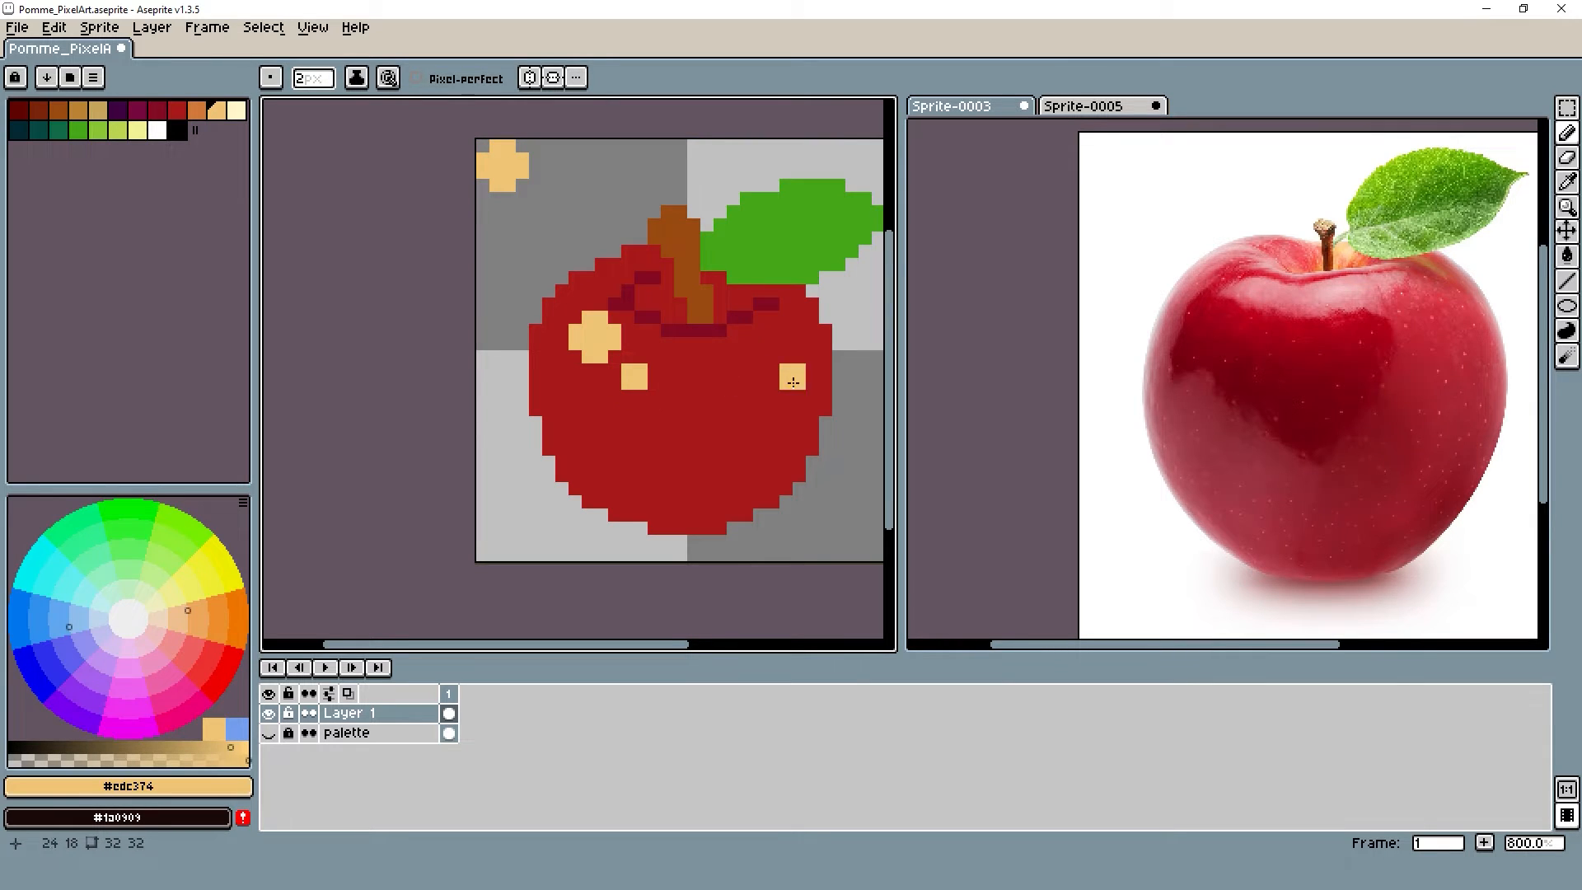
pyautogui.scroll(-5, 795, 386)
pyautogui.scroll(5, 775, 383)
pyautogui.hotkey('ctrl', 'z')
pyautogui.hotkey('ctrl', 'z')
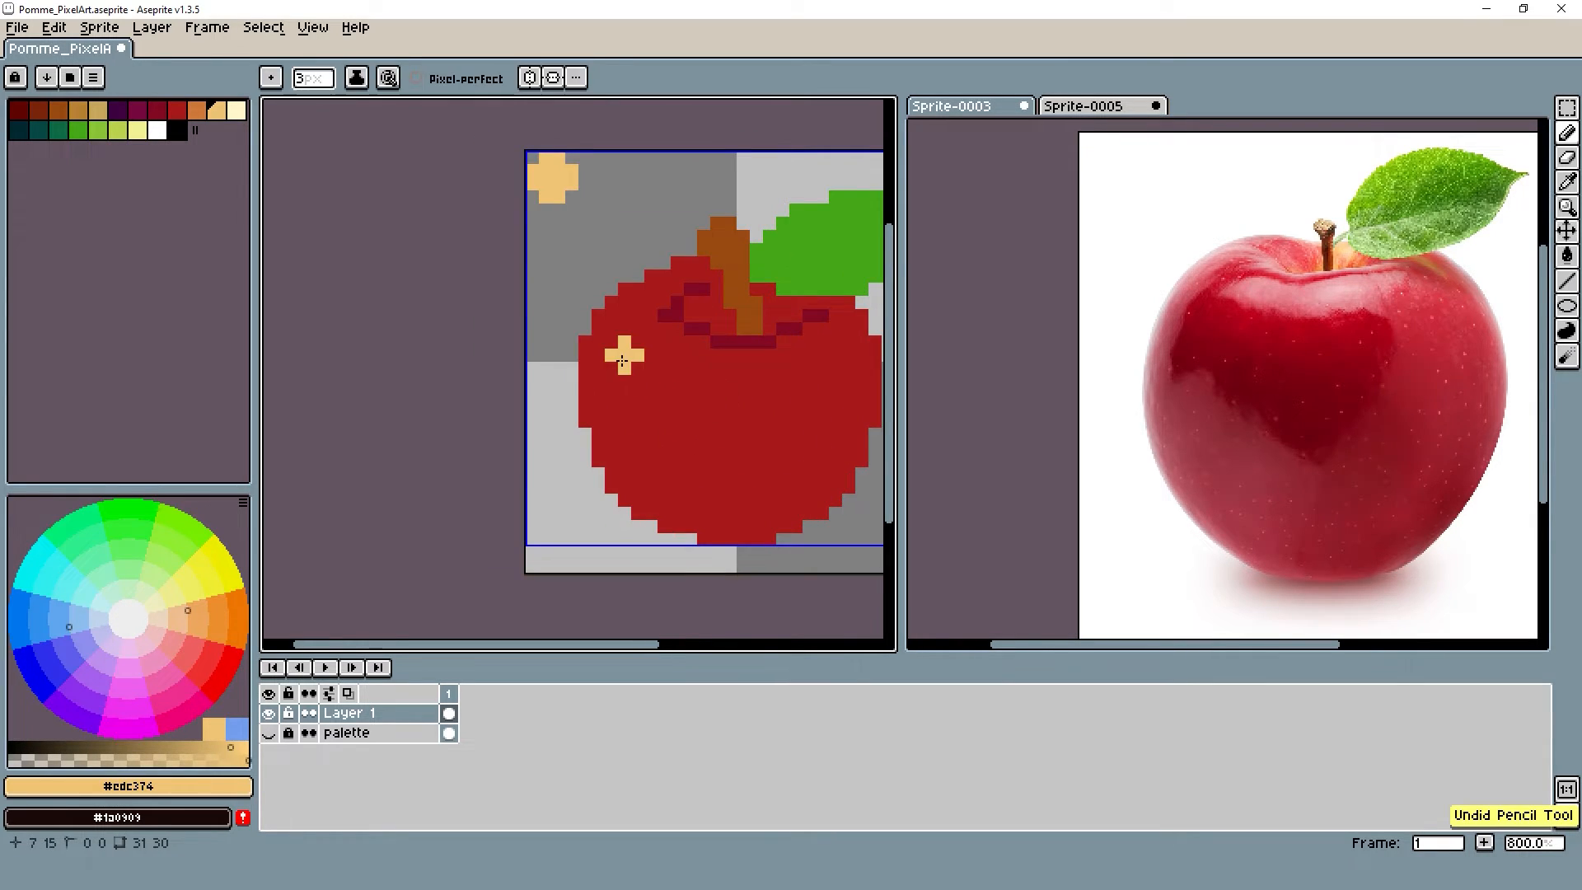
# Place a 4 px light orange highlight on the apple's upper left and a 2 px one diagonally below it
pyautogui.hotkey('ctrl', 'd')
pyautogui.press('+')
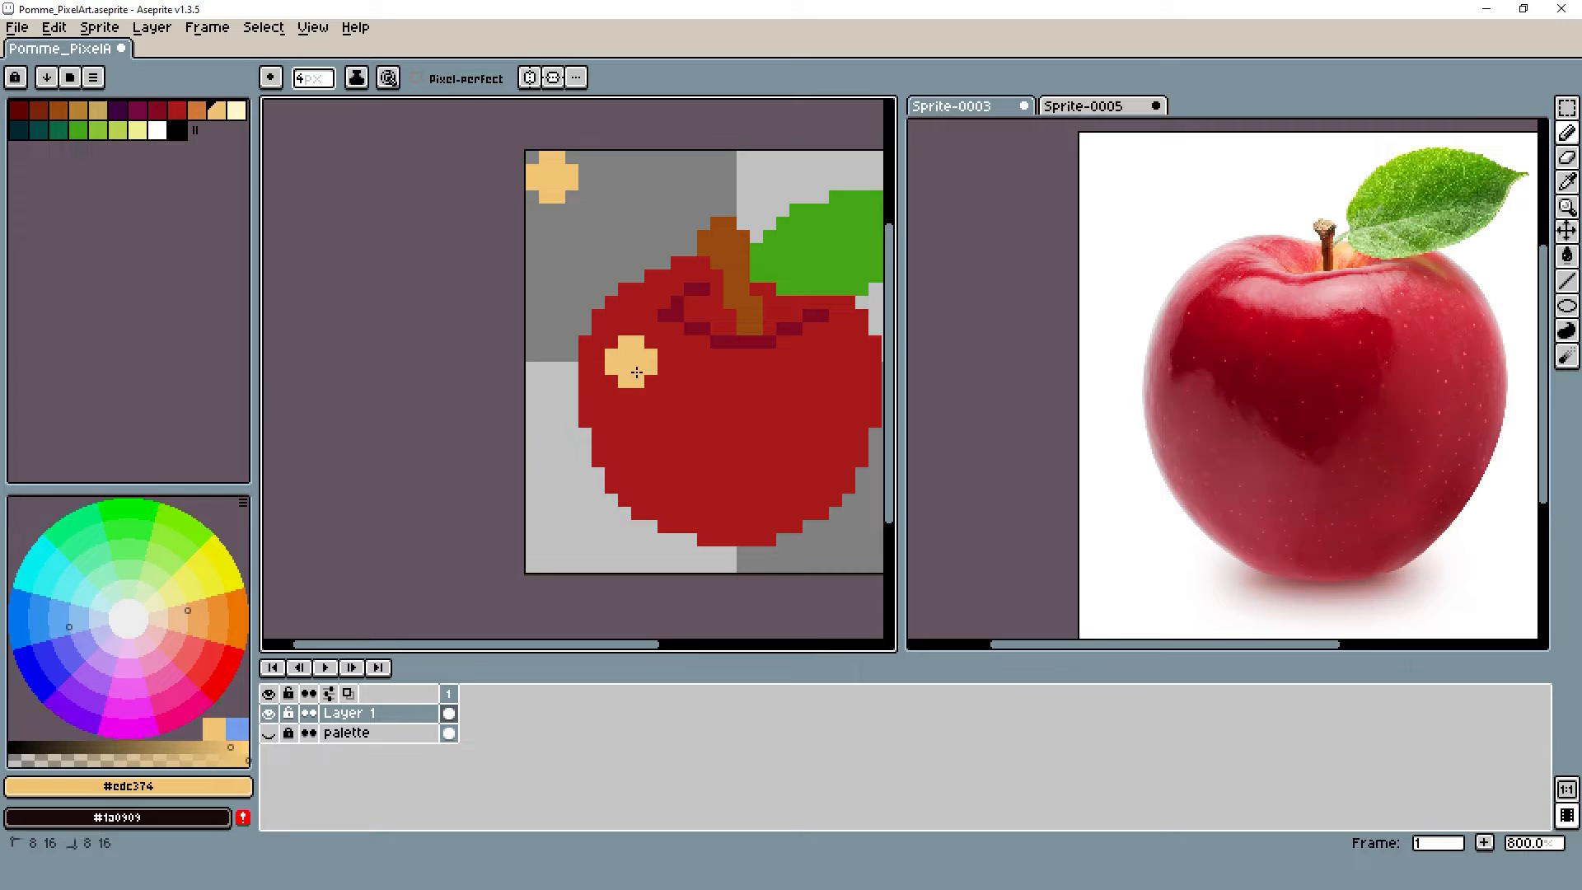
pyautogui.press('-')
pyautogui.press('-')
pyautogui.click(676, 392)
# Add a single-pixel highlight to the lower right of the 2 px one, redoing it one pixel lower
pyautogui.press('-')
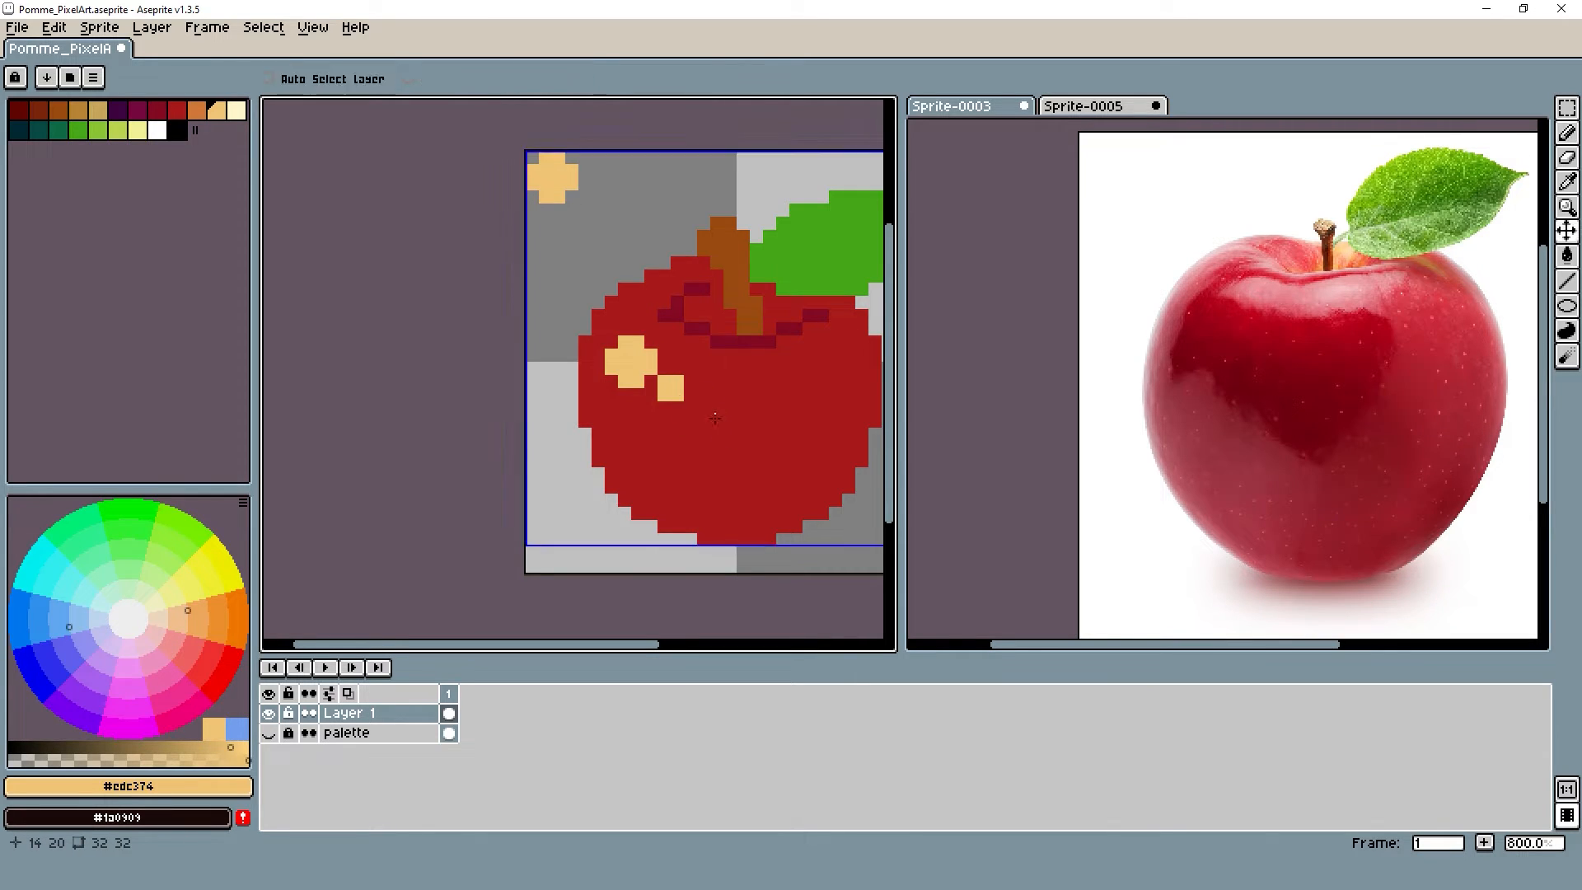
pyautogui.scroll(-4, 704, 408)
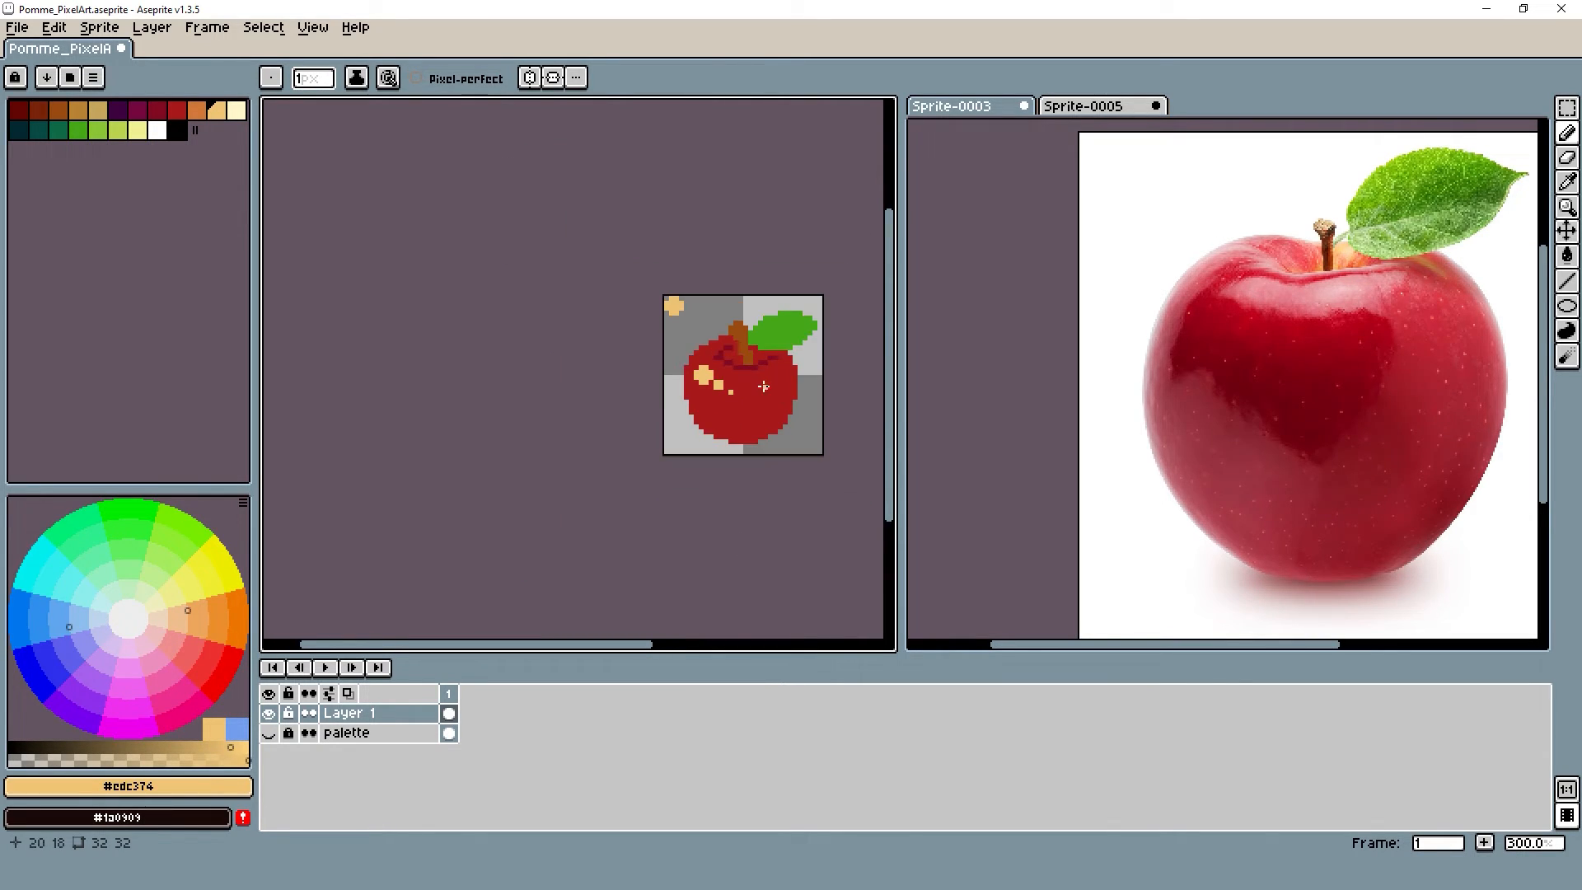
pyautogui.scroll(1, 768, 375)
pyautogui.scroll(3, 731, 399)
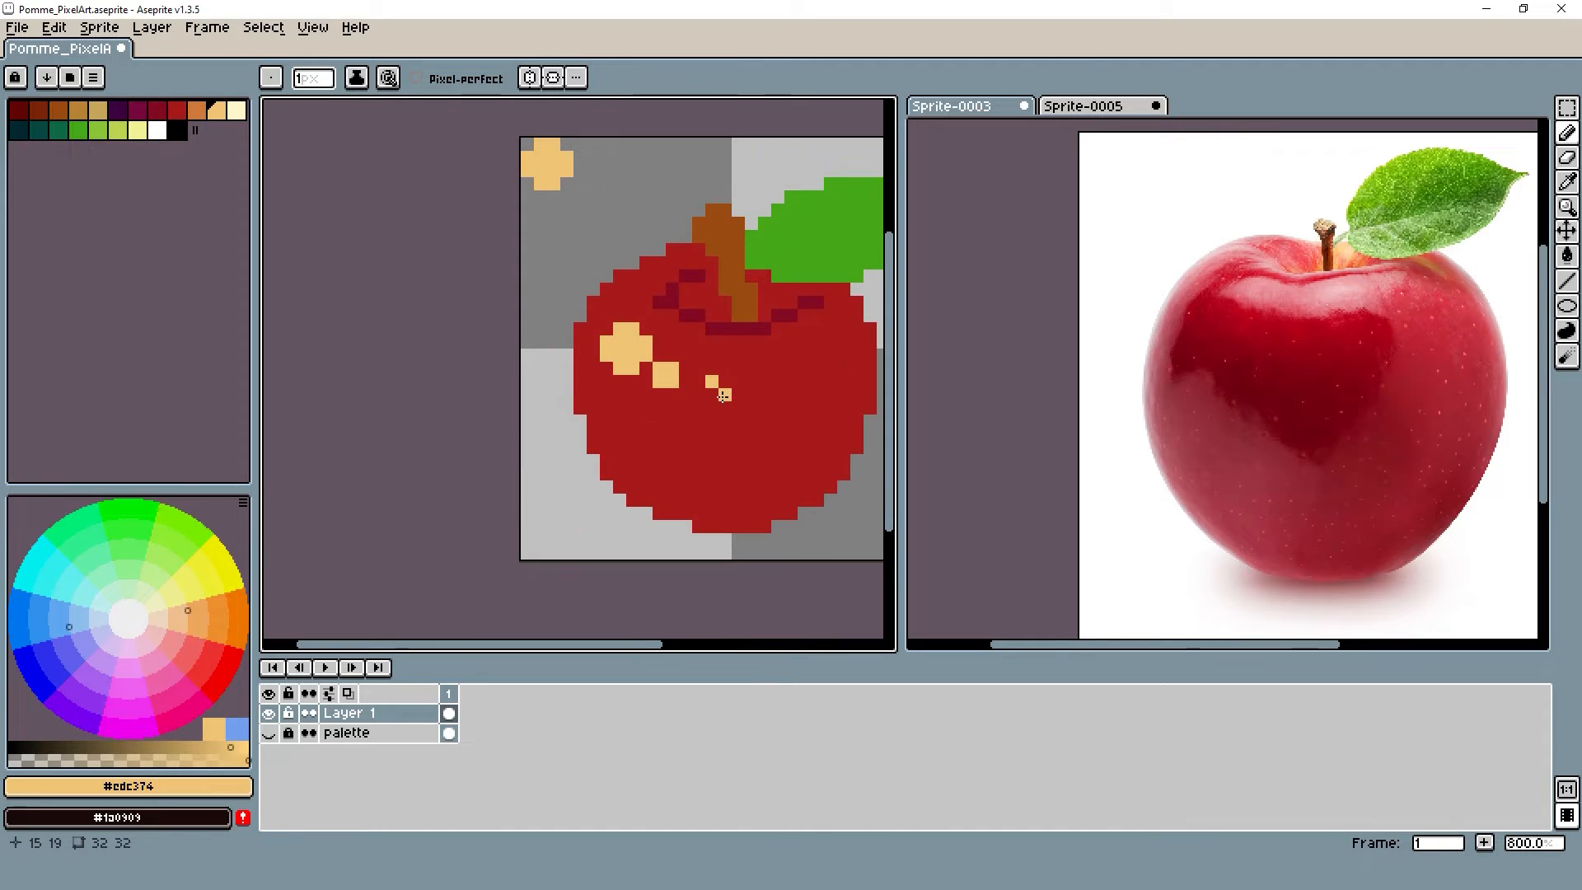
pyautogui.hotkey('ctrl', 'z')
pyautogui.click(712, 394)
pyautogui.scroll(-3, 719, 381)
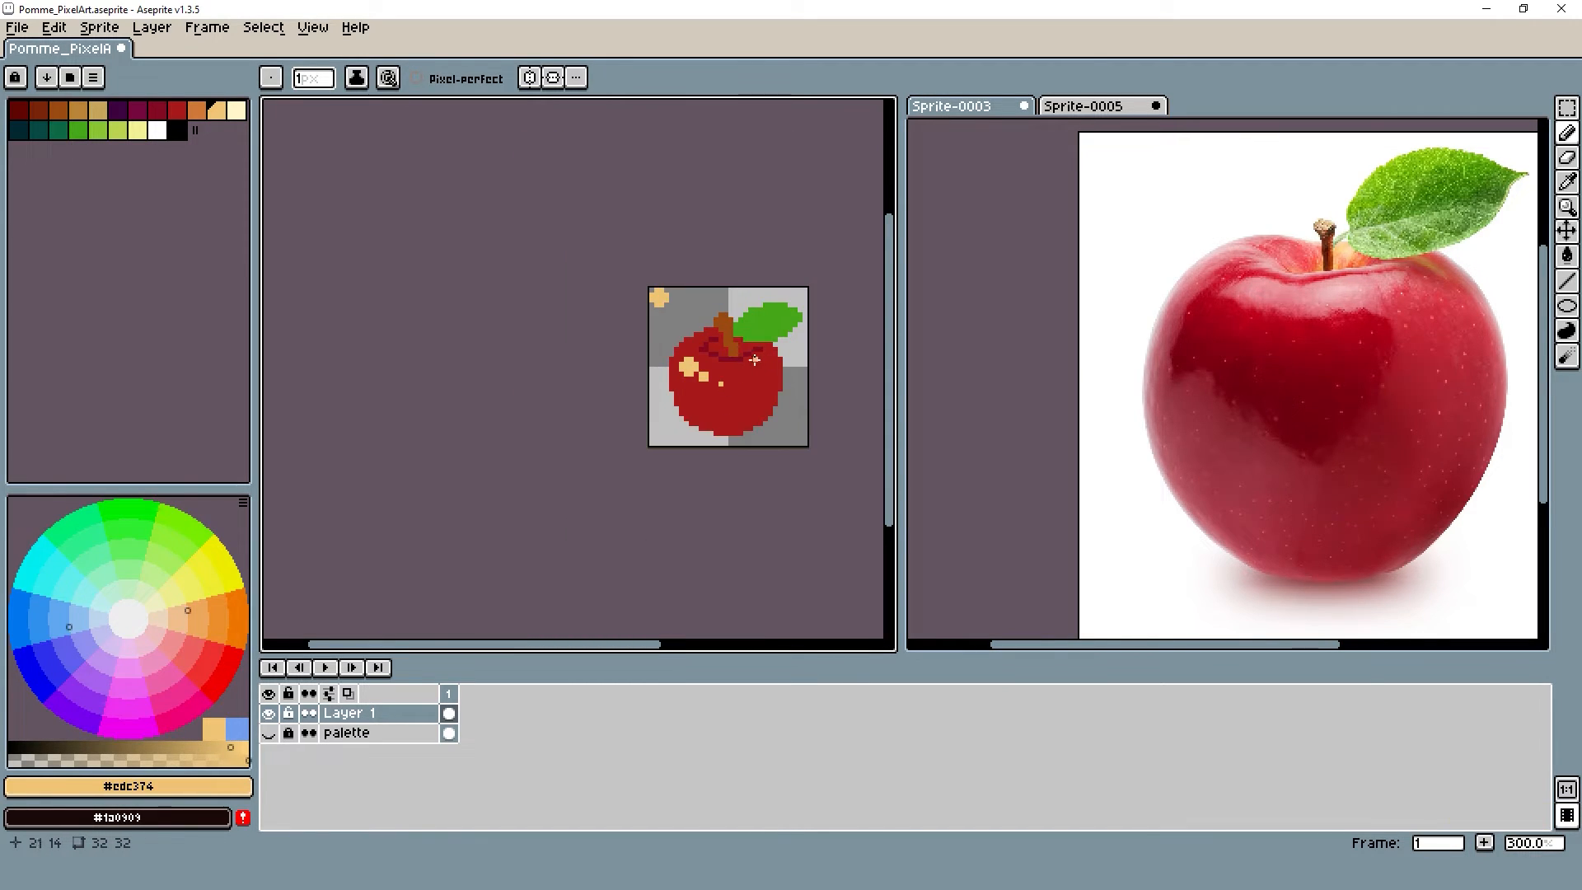
# Recolor the apple's highlights in the darker orange #cf783a with the Paint Bucket
pyautogui.scroll(2, 741, 379)
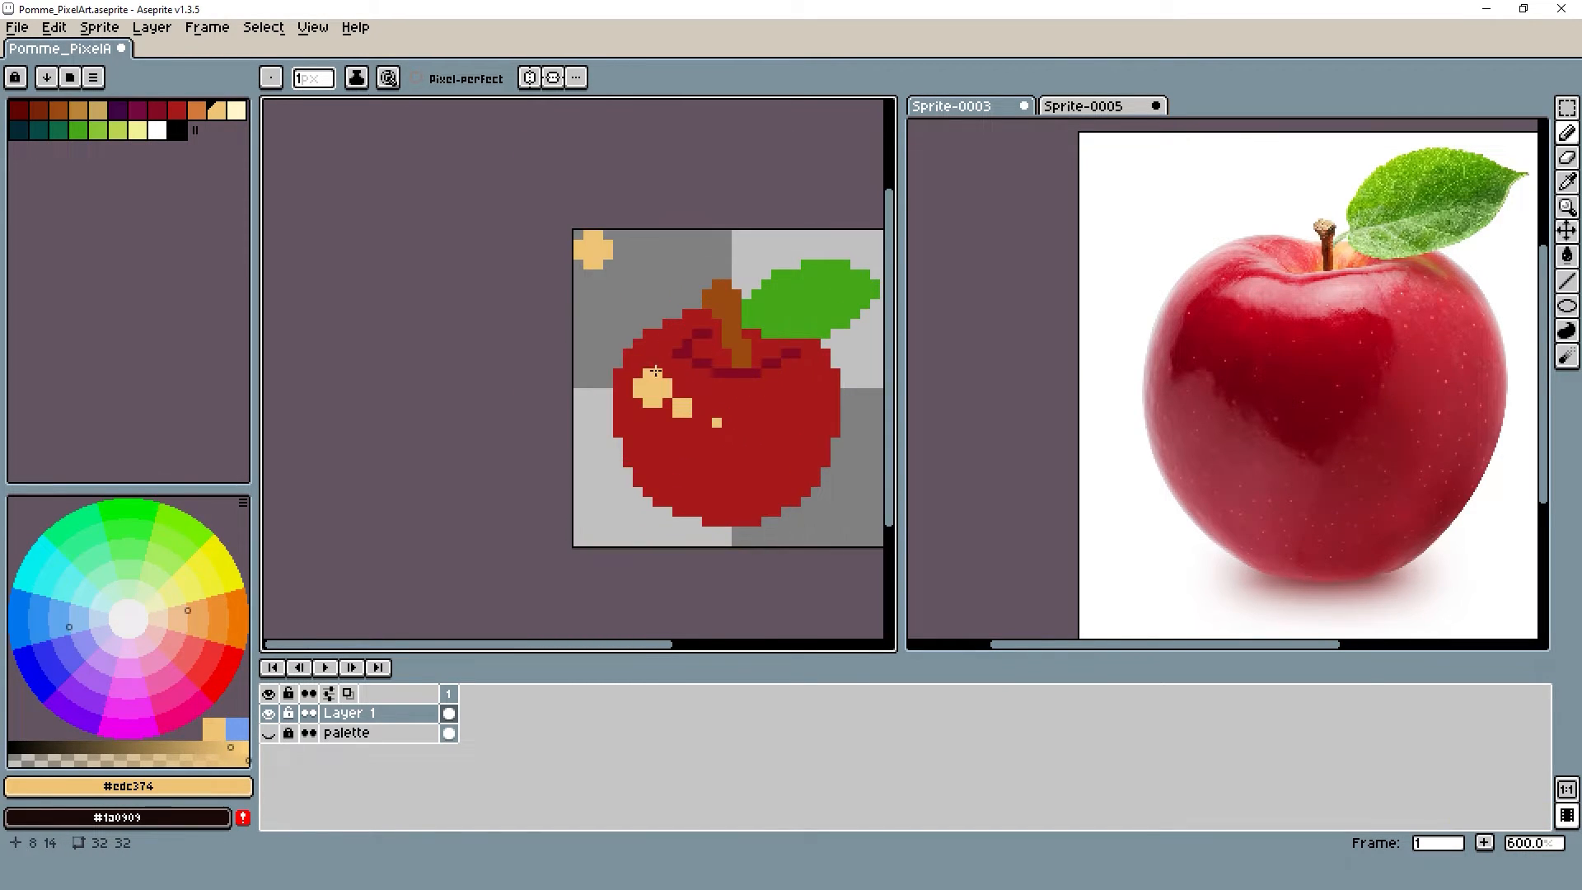
pyautogui.click(197, 110)
pyautogui.press('g')
pyautogui.click(663, 396)
pyautogui.press('b')
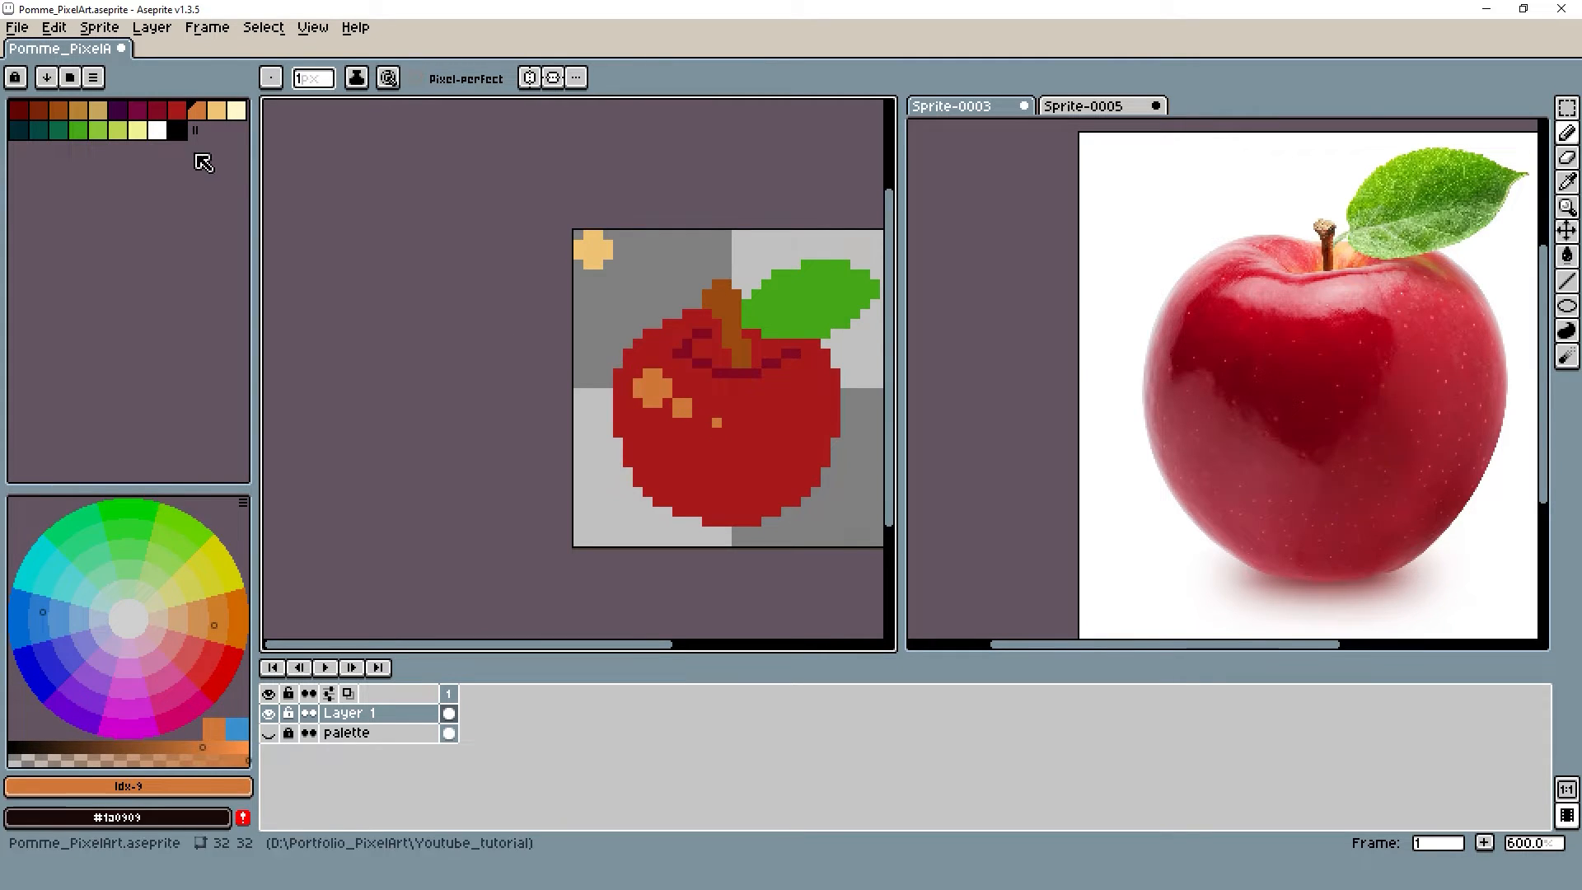
# Paint the centre of the largest highlight in light orange #edc374 with a 2 px Pencil
pyautogui.click(216, 109)
pyautogui.scroll(4, 547, 398)
pyautogui.click(523, 422)
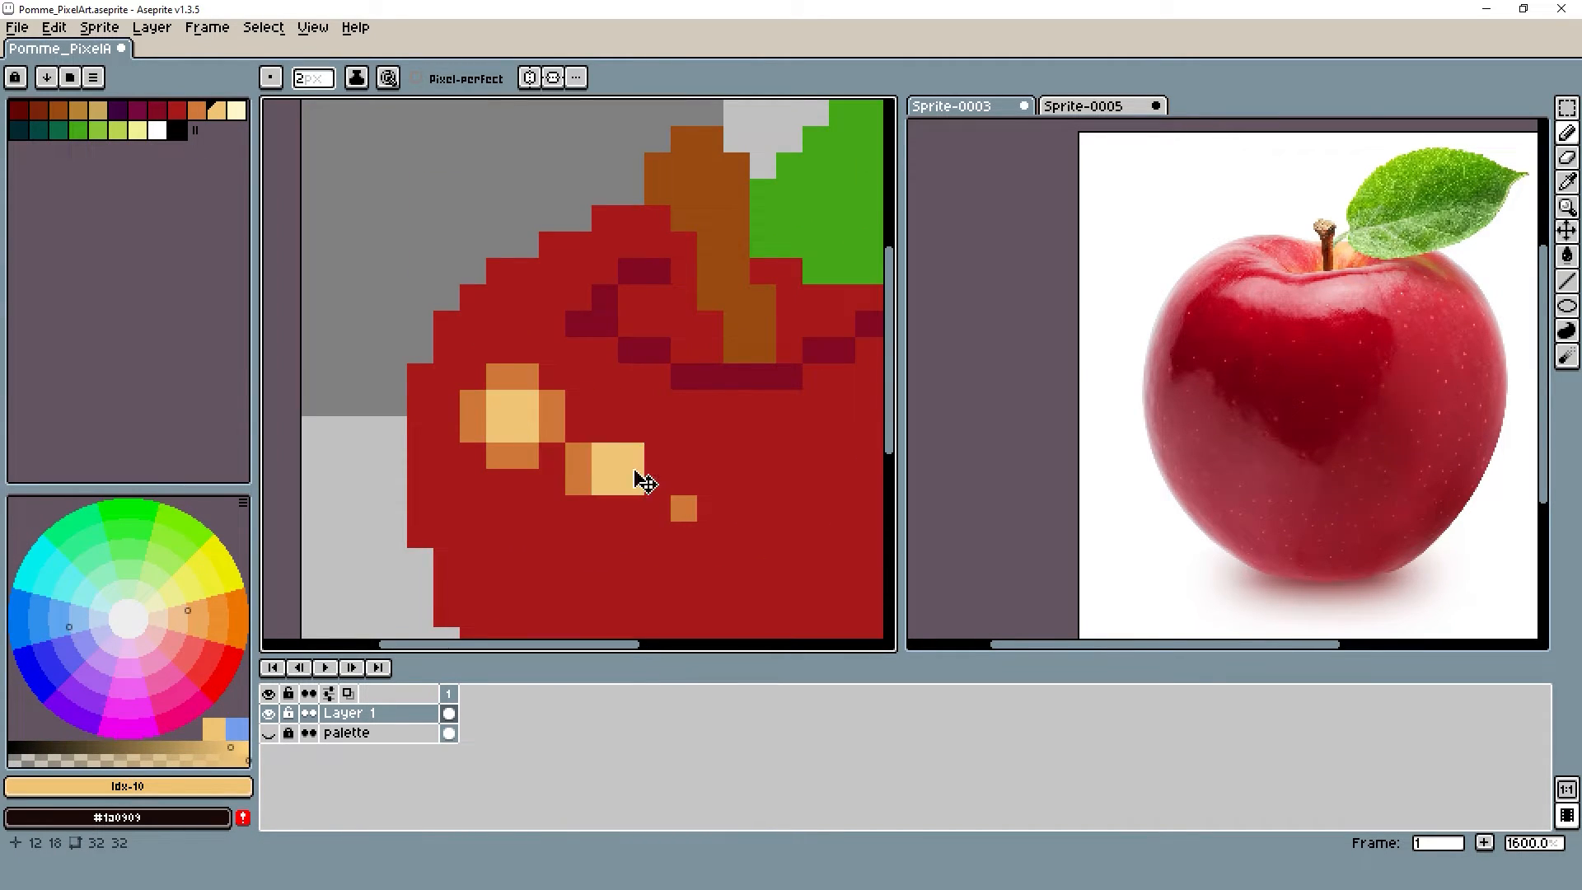
# Try a single light orange pixel in the middle highlight with a 1 px Pencil, and undo it
pyautogui.press('-')
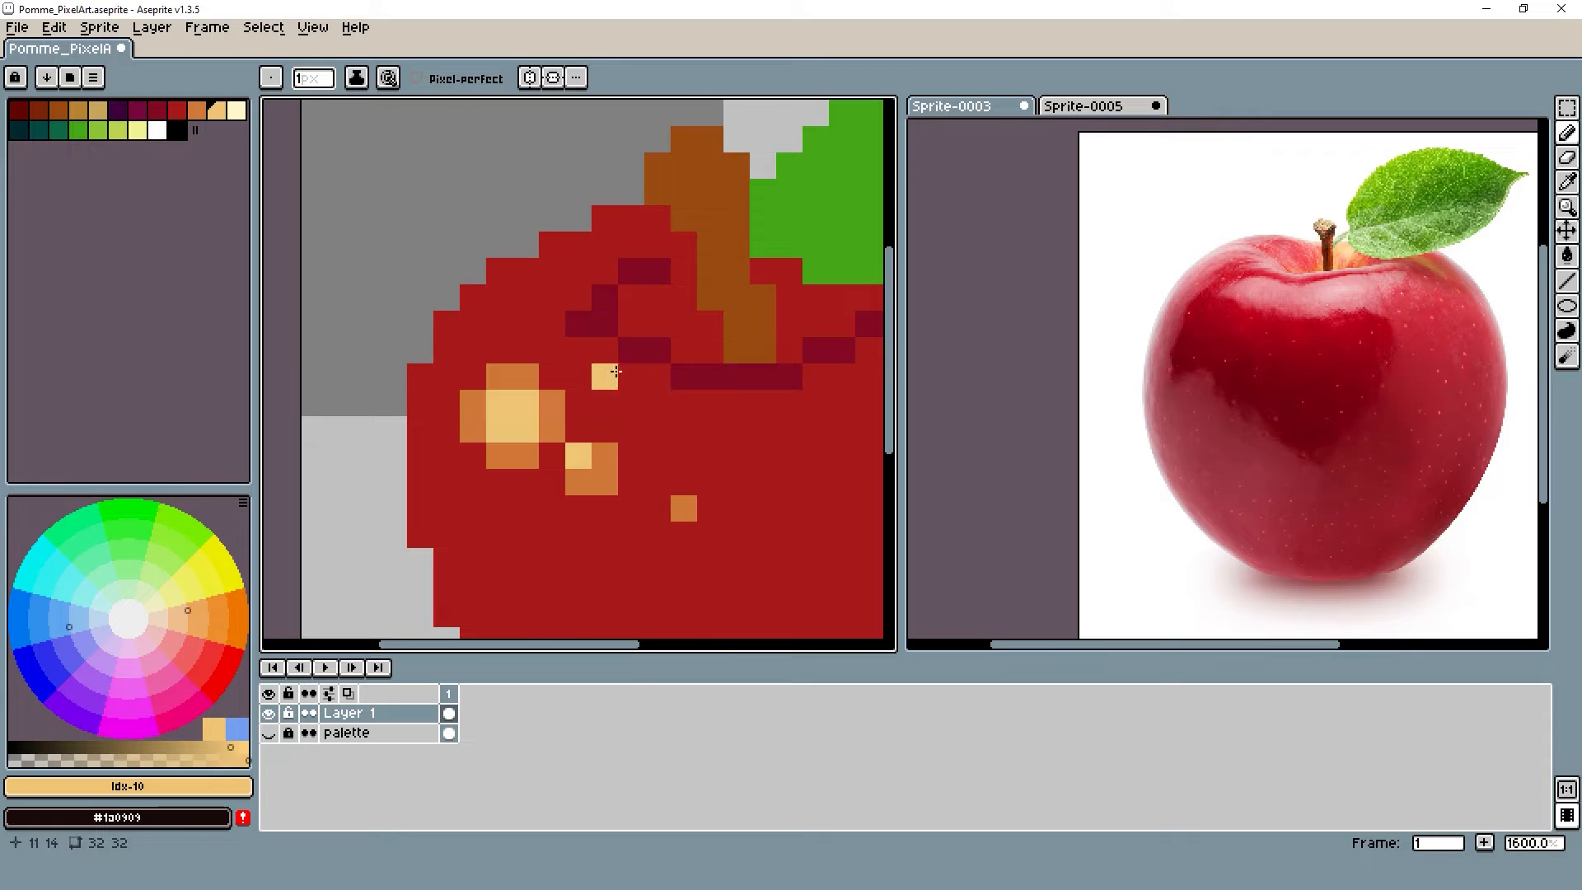
pyautogui.scroll(-8, 605, 377)
pyautogui.scroll(4, 590, 390)
pyautogui.hotkey('ctrl', 'z')
pyautogui.scroll(4, 577, 388)
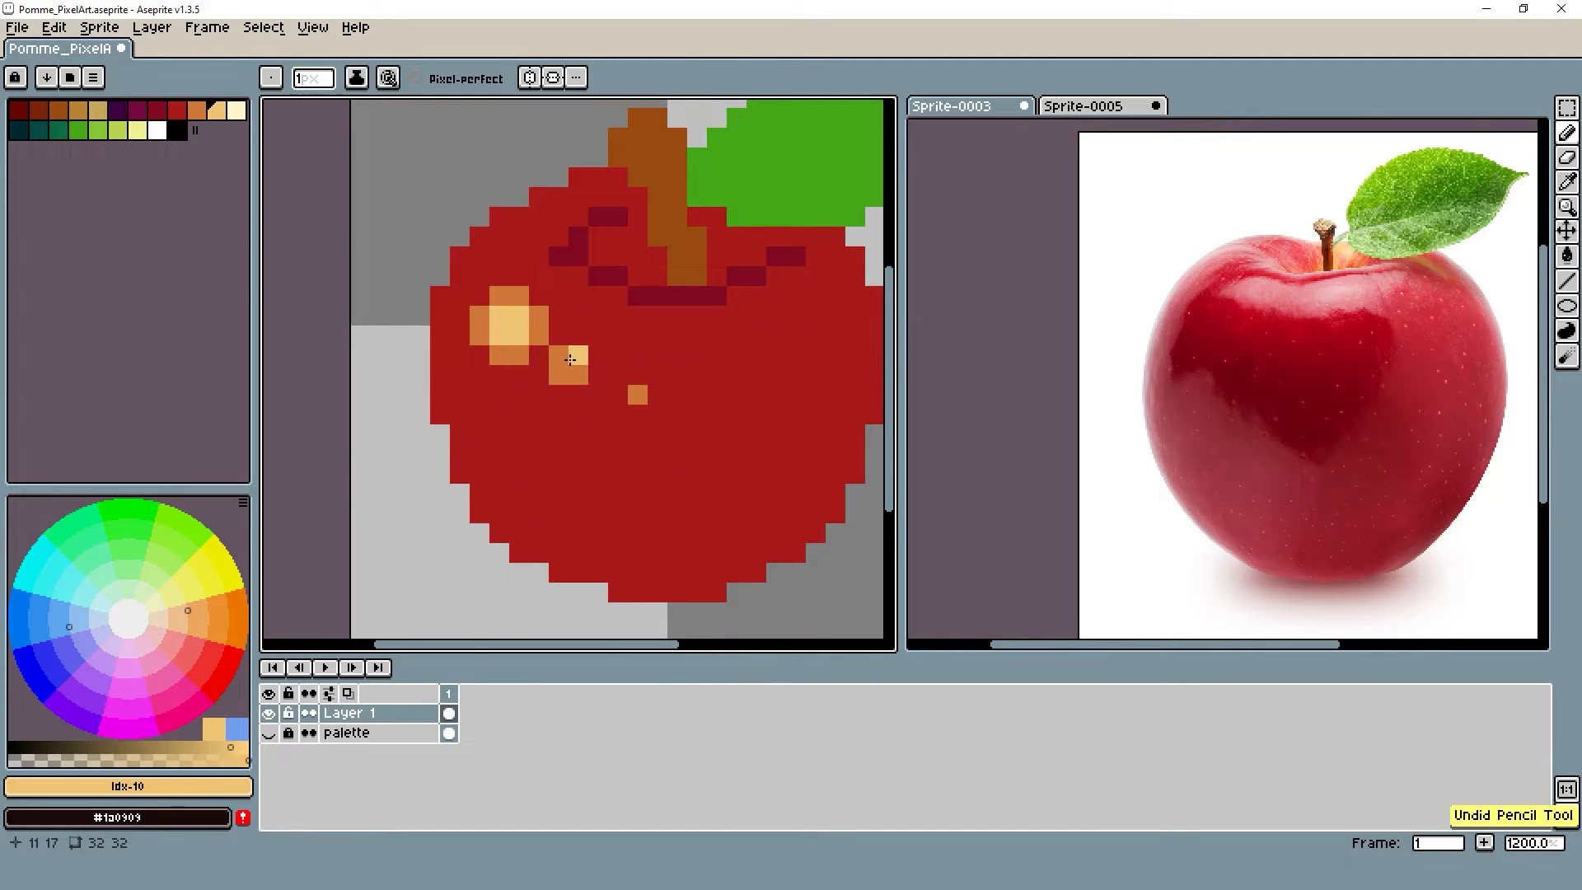
# Cover the whole middle highlight in light orange with a 2 px Pencil and return the brush to 1 px
pyautogui.press('+')
pyautogui.scroll(-7, 570, 365)
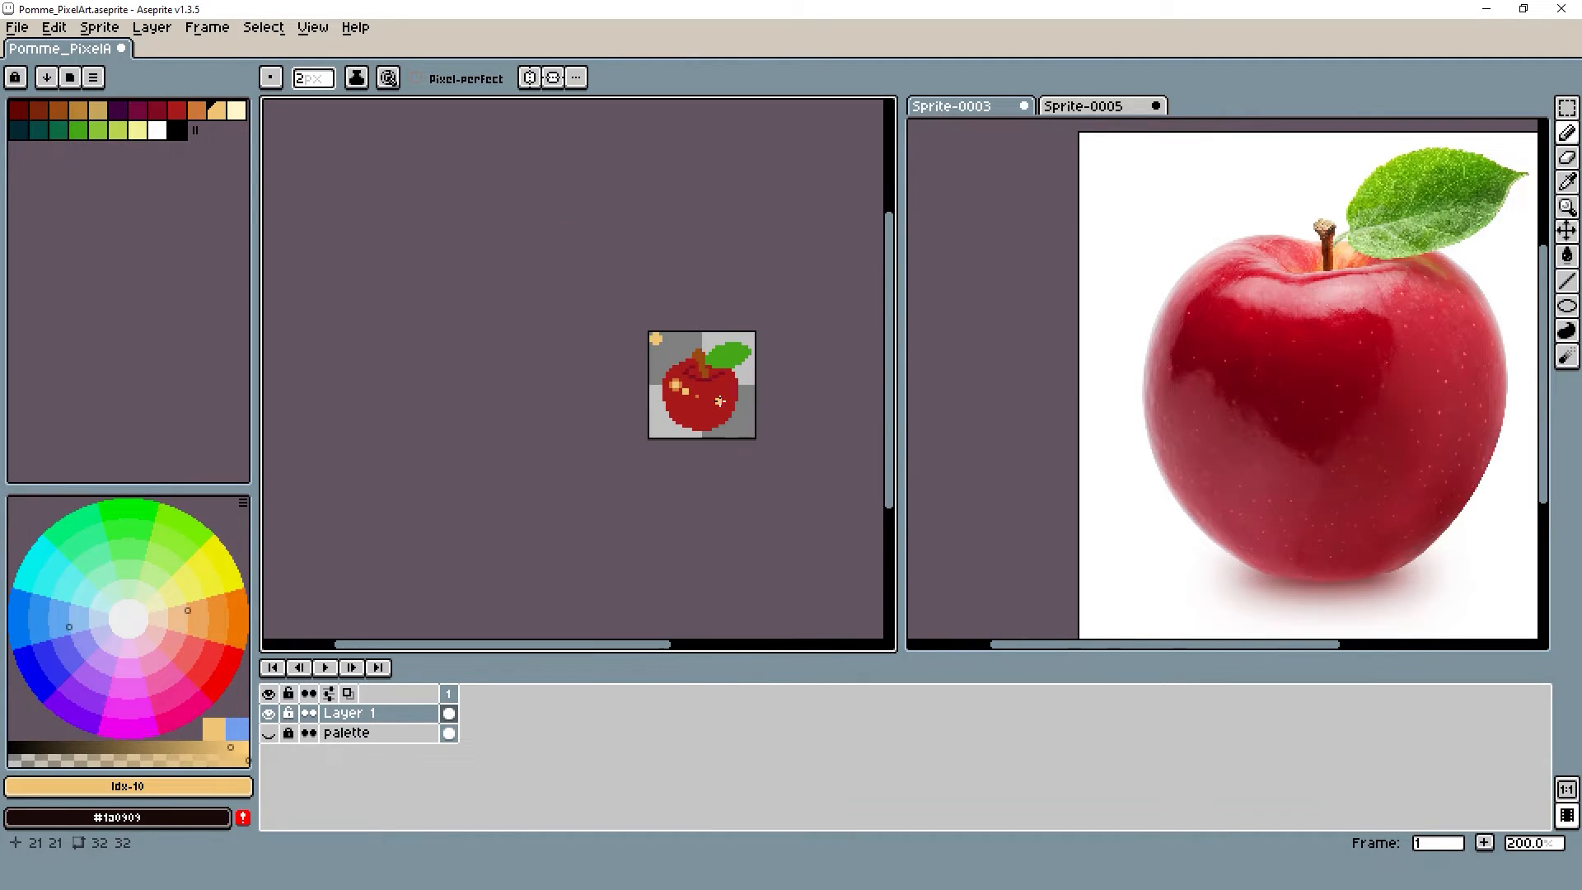
pyautogui.scroll(4, 684, 393)
pyautogui.scroll(3, 675, 371)
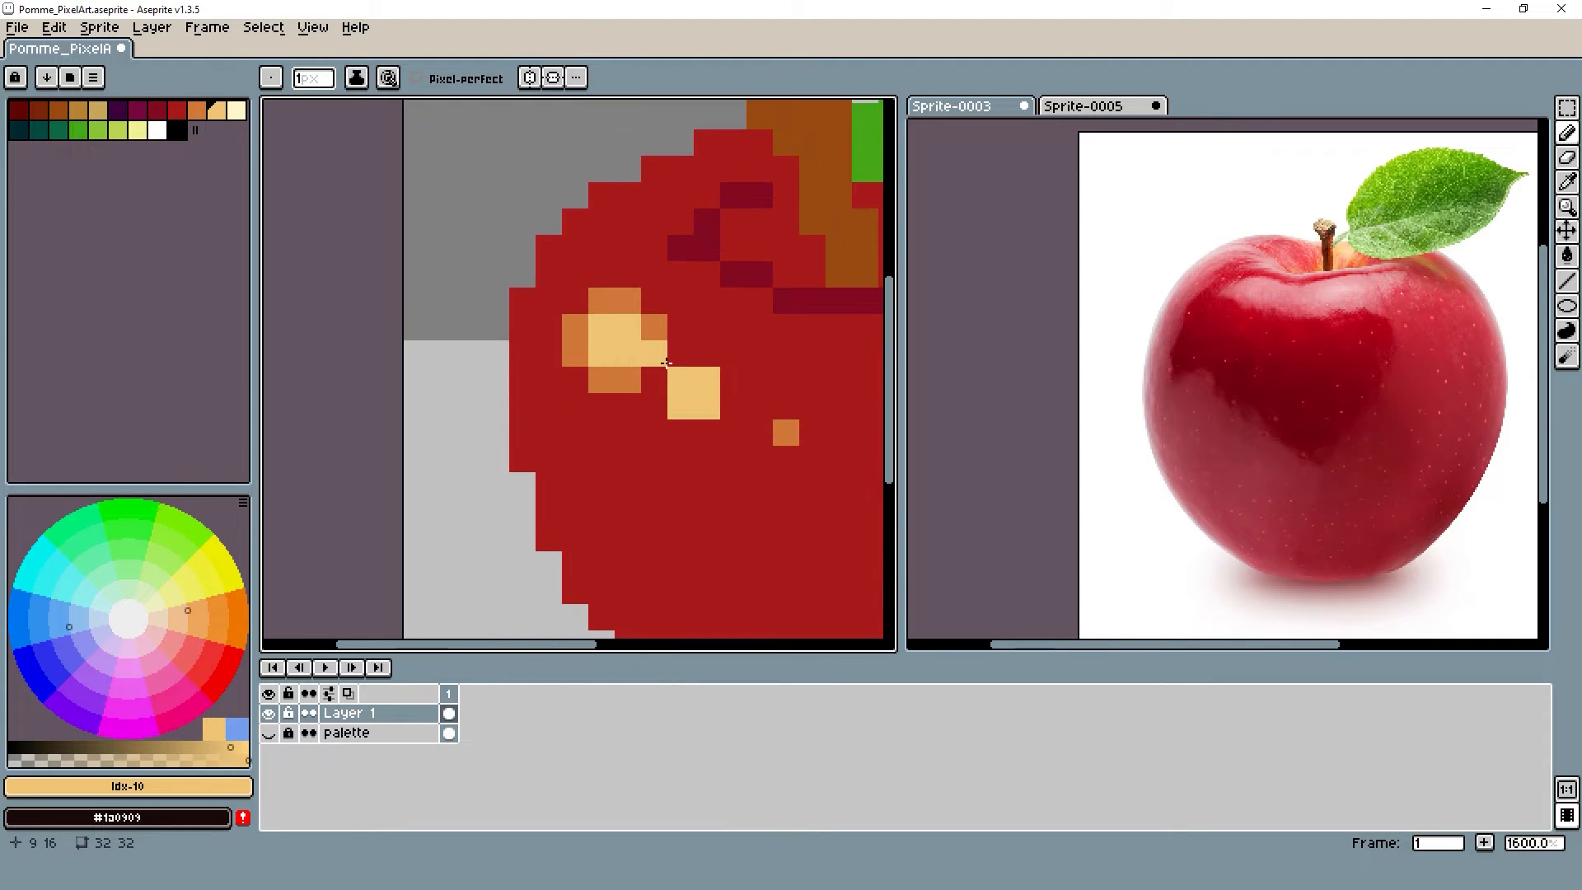
pyautogui.scroll(-2, 676, 371)
pyautogui.moveTo(694, 360); pyautogui.dragTo(549, 378)
pyautogui.scroll(-1, 575, 365)
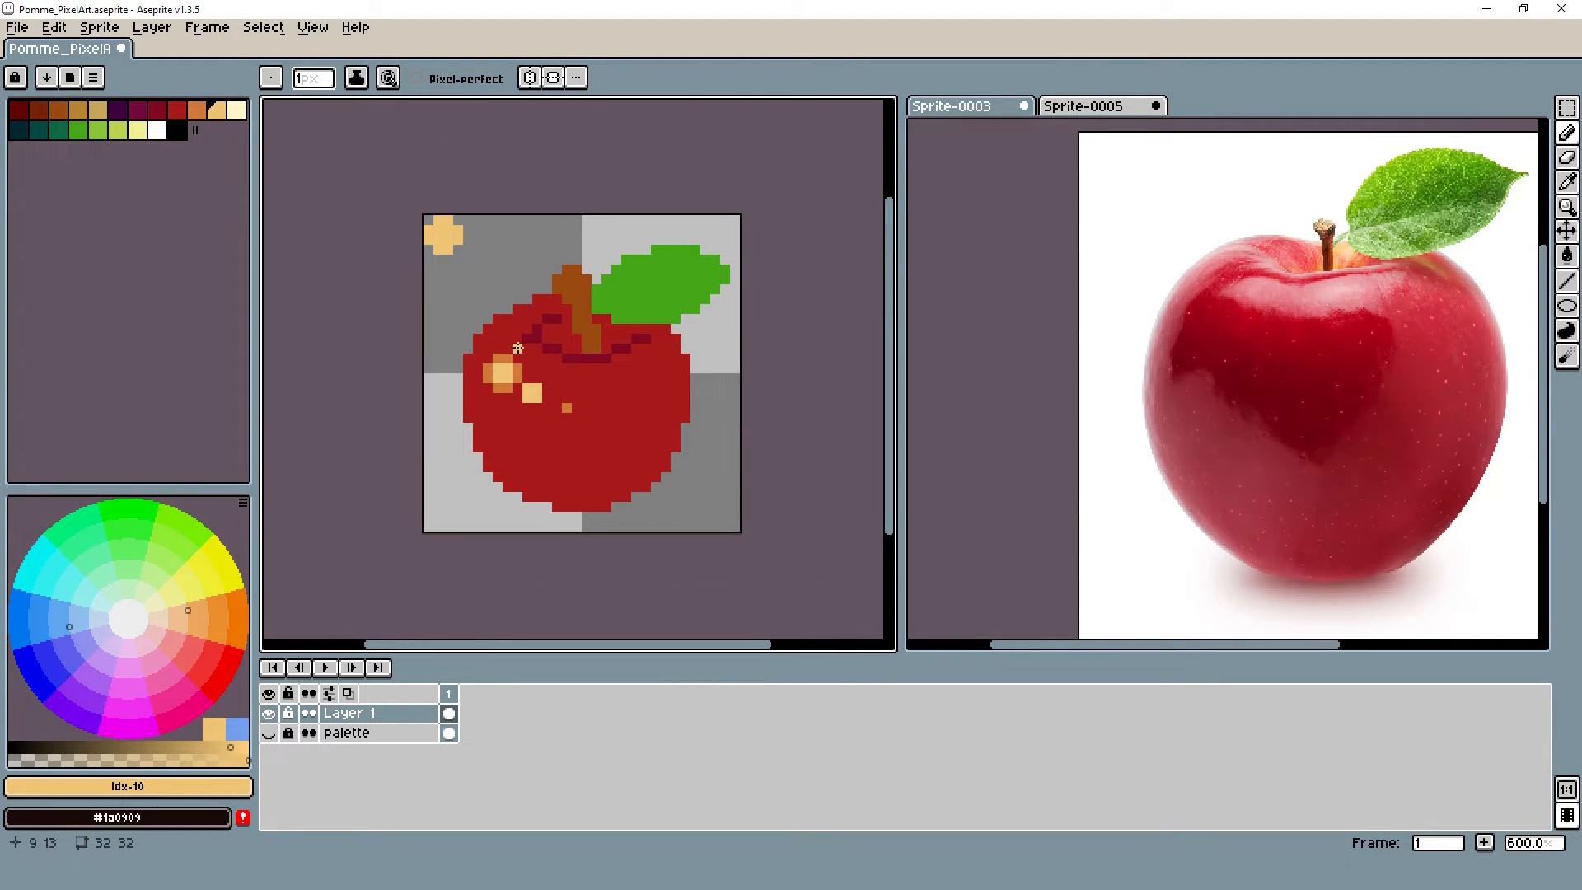
# Outline the apple's right edge in dark purple #3c0340 with a 1 px Pencil
pyautogui.click(161, 114)
pyautogui.scroll(2, 710, 402)
pyautogui.keyDown('alt'); pyautogui.click(616, 281); pyautogui.keyUp('alt')
pyautogui.keyDown('alt'); pyautogui.click(576, 273); pyautogui.keyUp('alt')
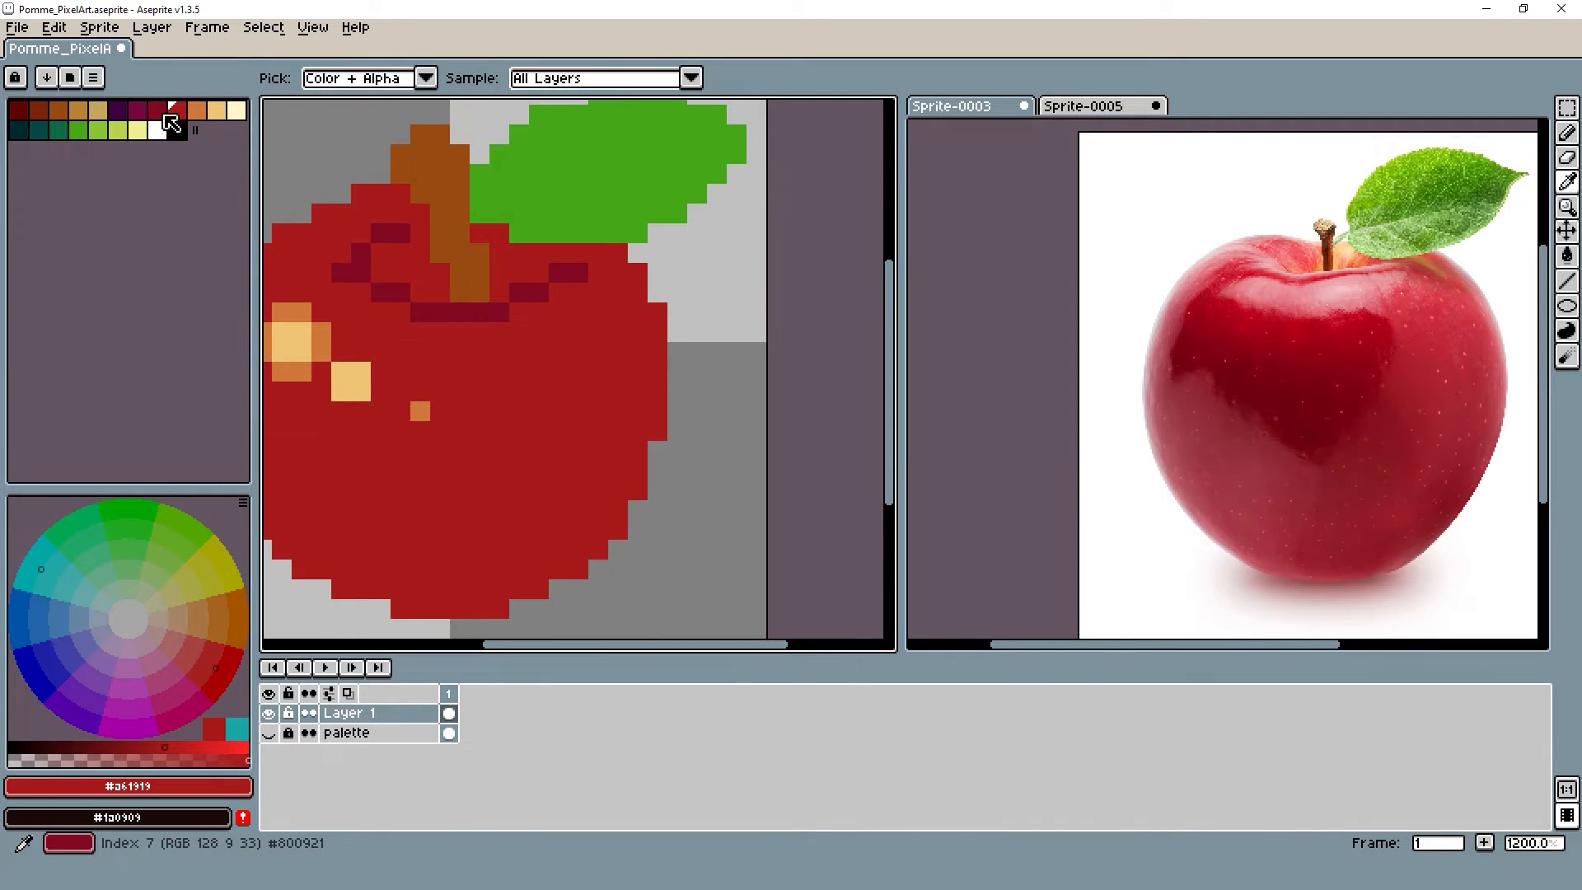
pyautogui.click(592, 282)
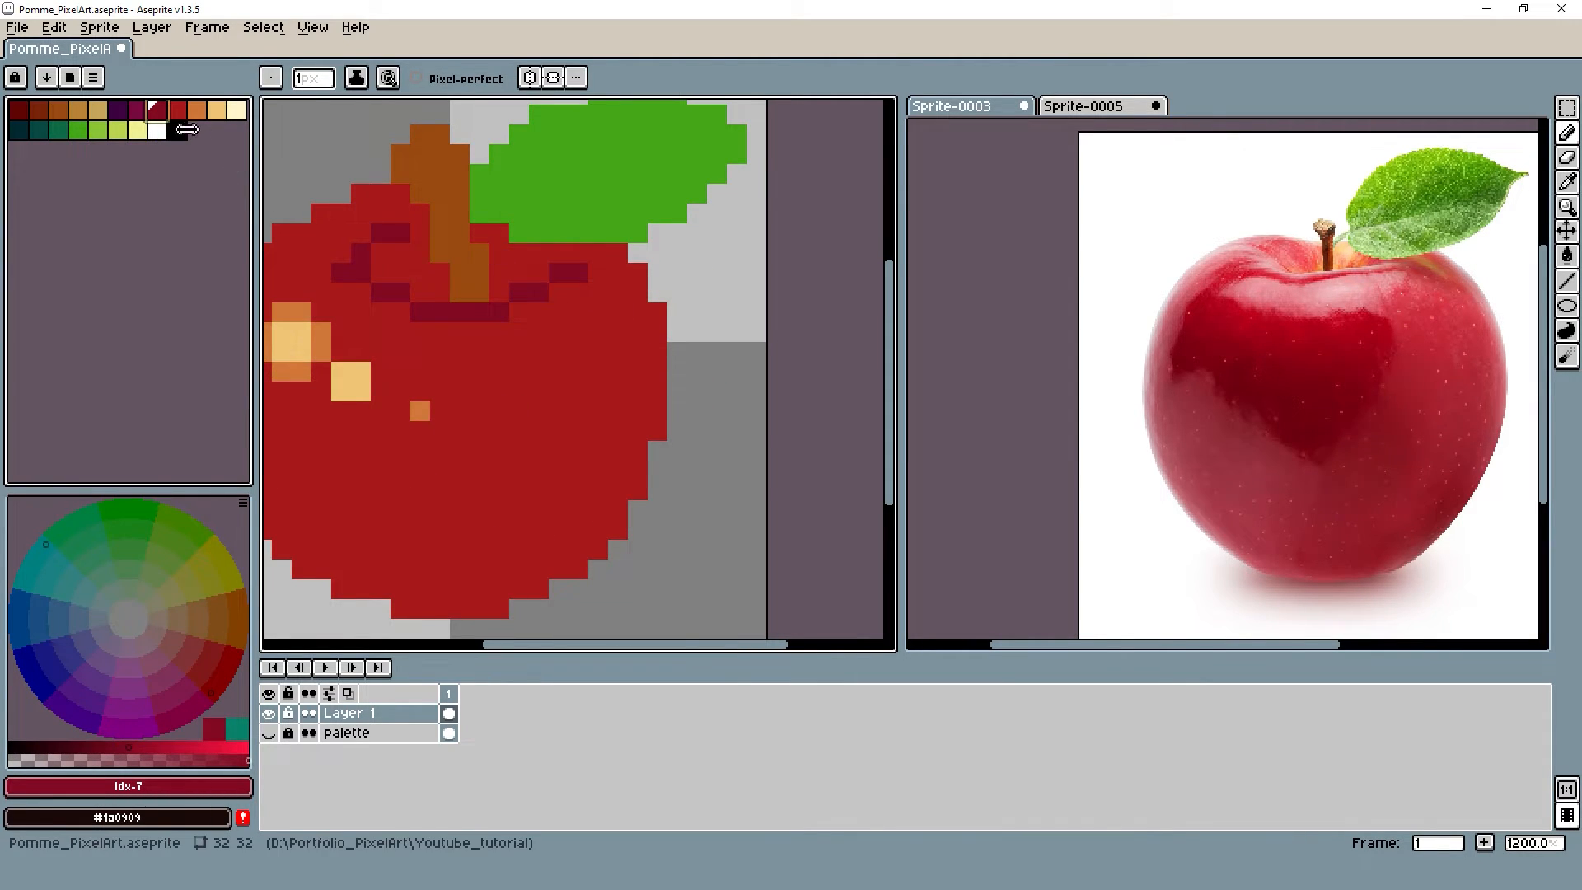
pyautogui.press('[')
pyautogui.press('[')
pyautogui.moveTo(618, 253)
pyautogui.mouseDown()
pyautogui.moveTo(639, 292)
pyautogui.moveTo(658, 437)
pyautogui.moveTo(640, 473)
pyautogui.mouseUp()
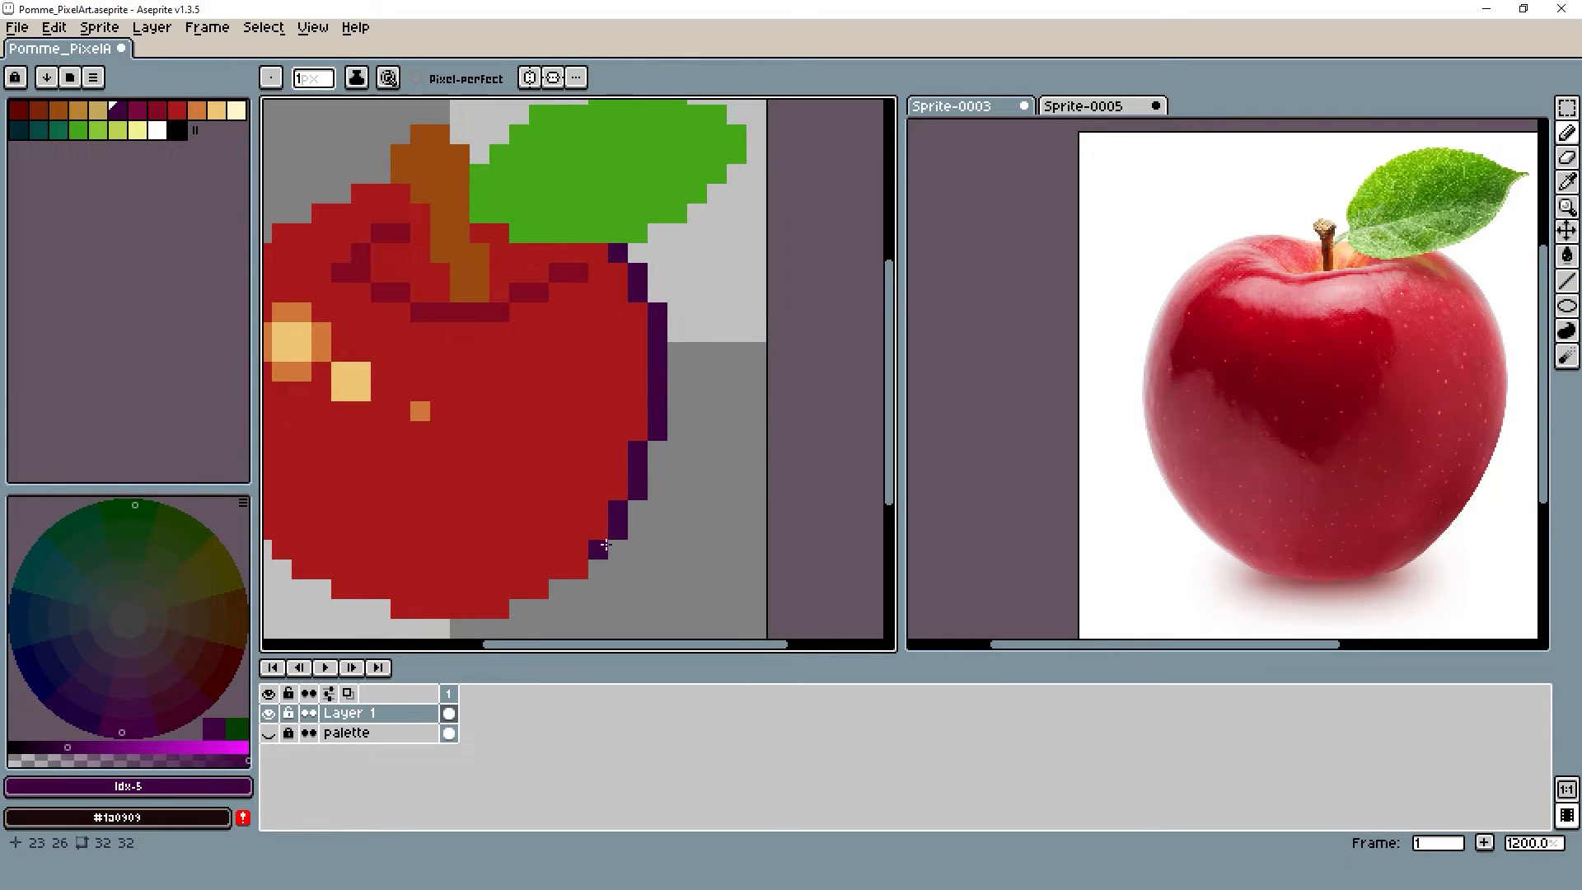
# Continue the dark purple outline along the apple's bottom edge, ending at its lower-left curve
pyautogui.moveTo(499, 609)
pyautogui.mouseDown()
pyautogui.moveTo(396, 614)
pyautogui.moveTo(339, 590)
pyautogui.mouseUp()
pyautogui.scroll(-4, 431, 565)
pyautogui.moveTo(536, 525); pyautogui.dragTo(741, 440)
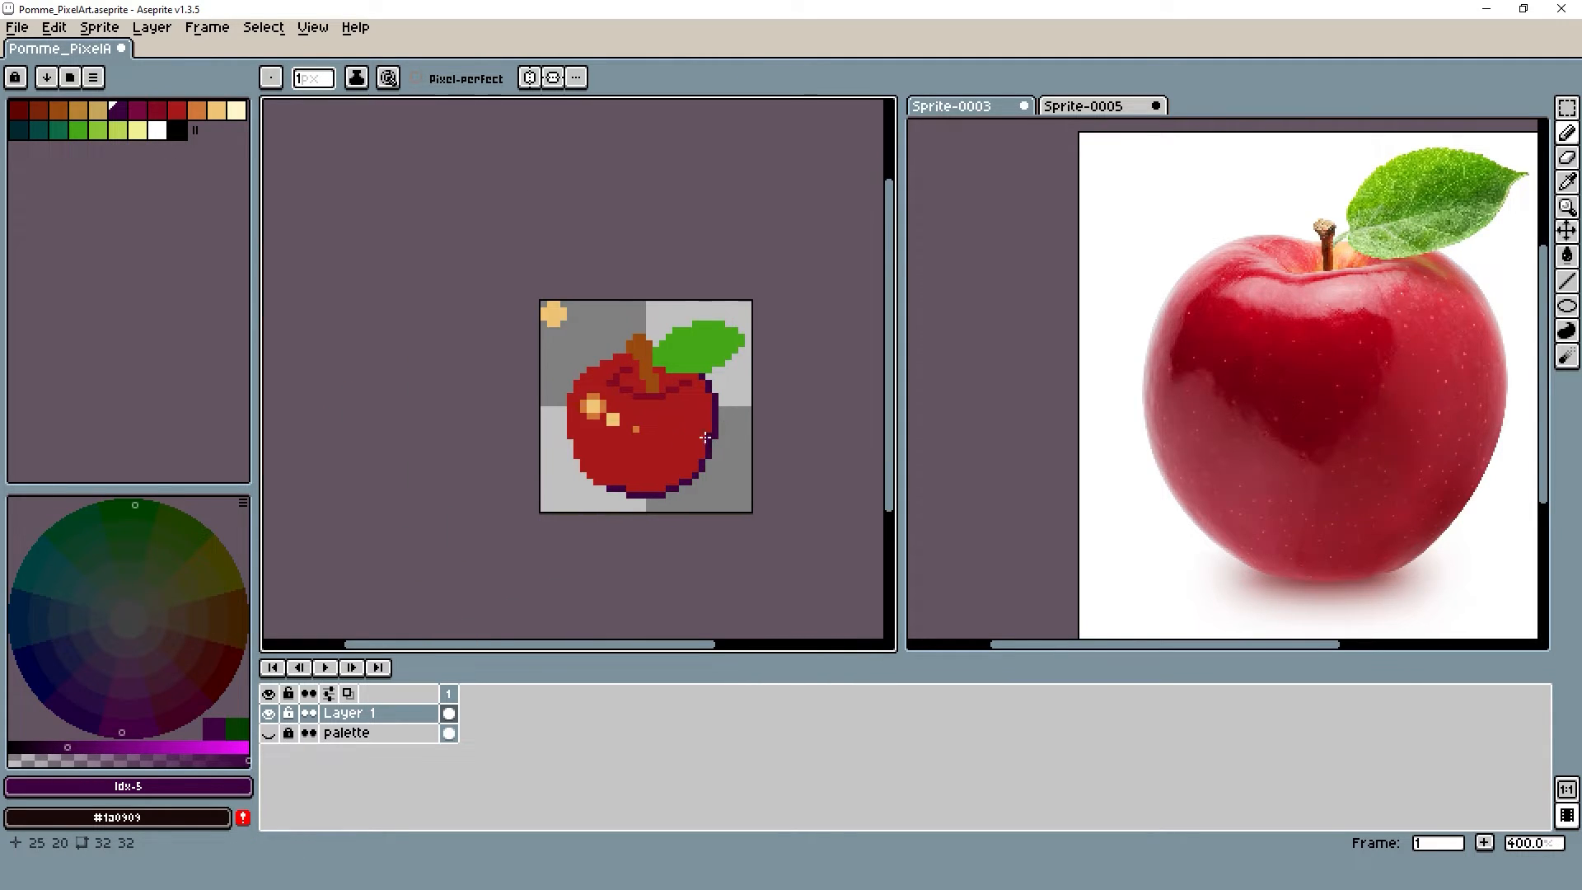
pyautogui.scroll(5, 615, 475)
pyautogui.moveTo(554, 495); pyautogui.dragTo(524, 493)
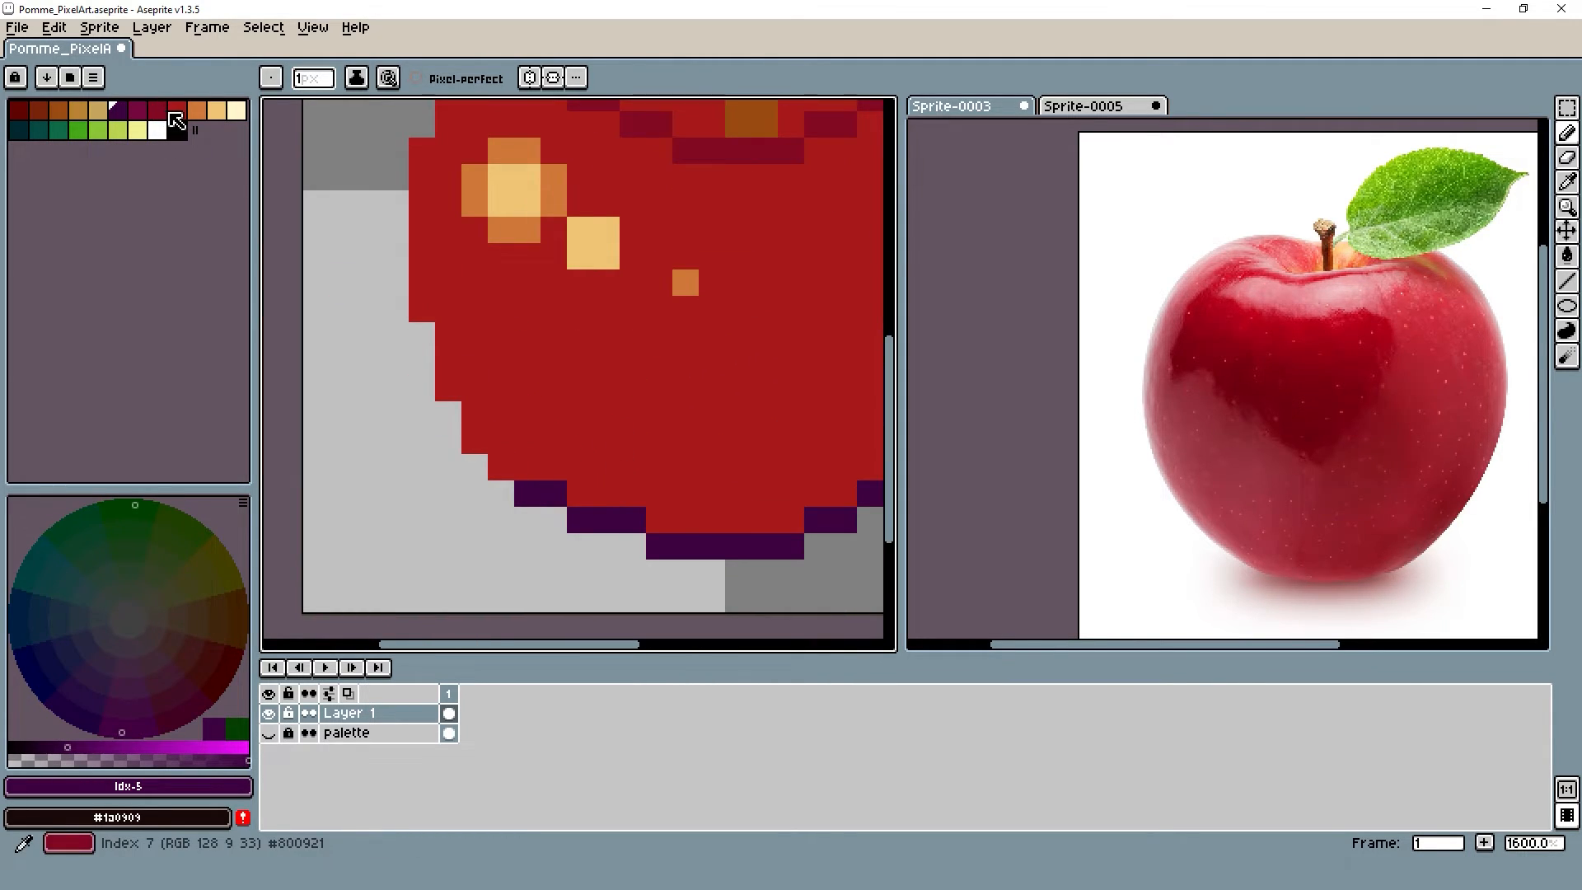
# Outline the apple's left and upper-left edges in dark red #800921, from the lower-left curve up to the stem
pyautogui.click(175, 113)
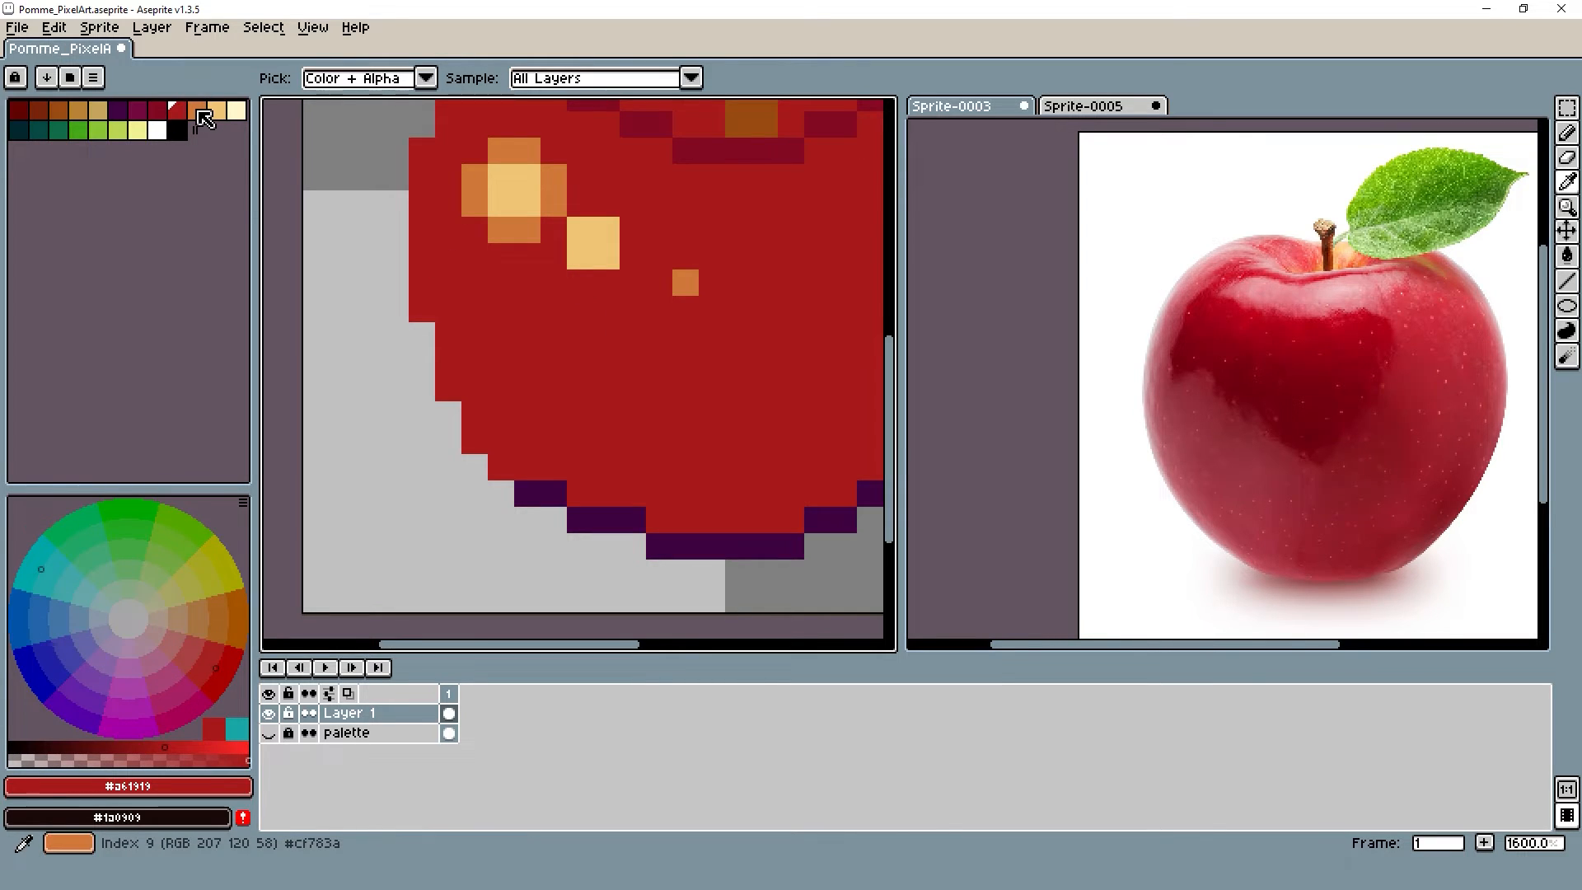
pyautogui.click(158, 110)
pyautogui.press('b')
pyautogui.moveTo(555, 493); pyautogui.dragTo(528, 492)
pyautogui.moveTo(464, 412)
pyautogui.mouseDown()
pyautogui.moveTo(422, 309)
pyautogui.moveTo(421, 136)
pyautogui.moveTo(436, 151)
pyautogui.moveTo(453, 288)
pyautogui.moveTo(465, 254)
pyautogui.mouseUp()
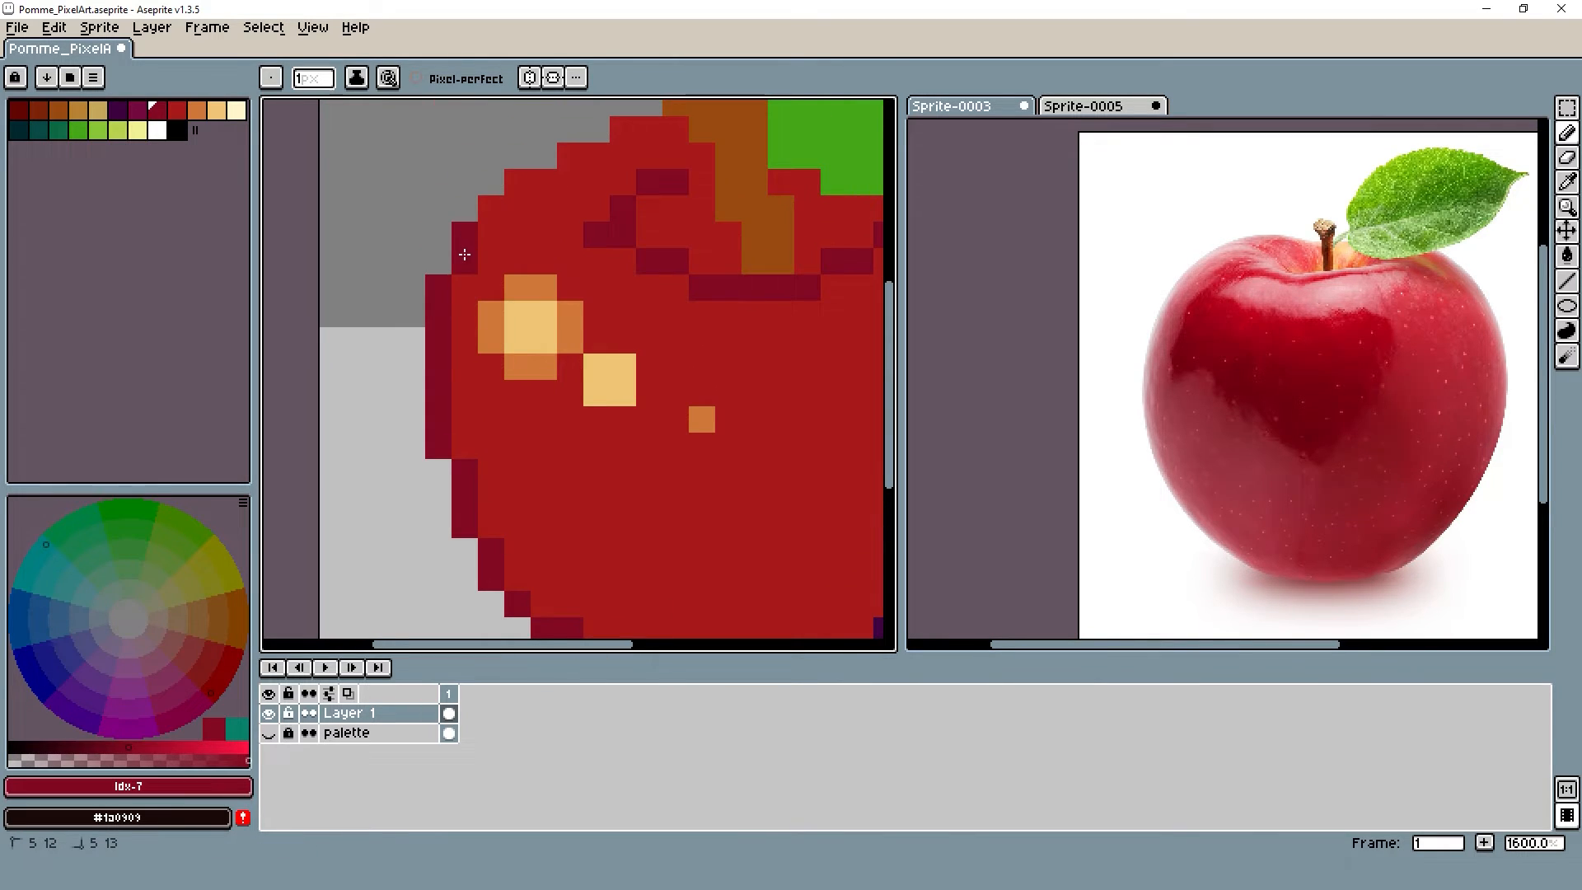
pyautogui.moveTo(504, 188); pyautogui.dragTo(539, 181)
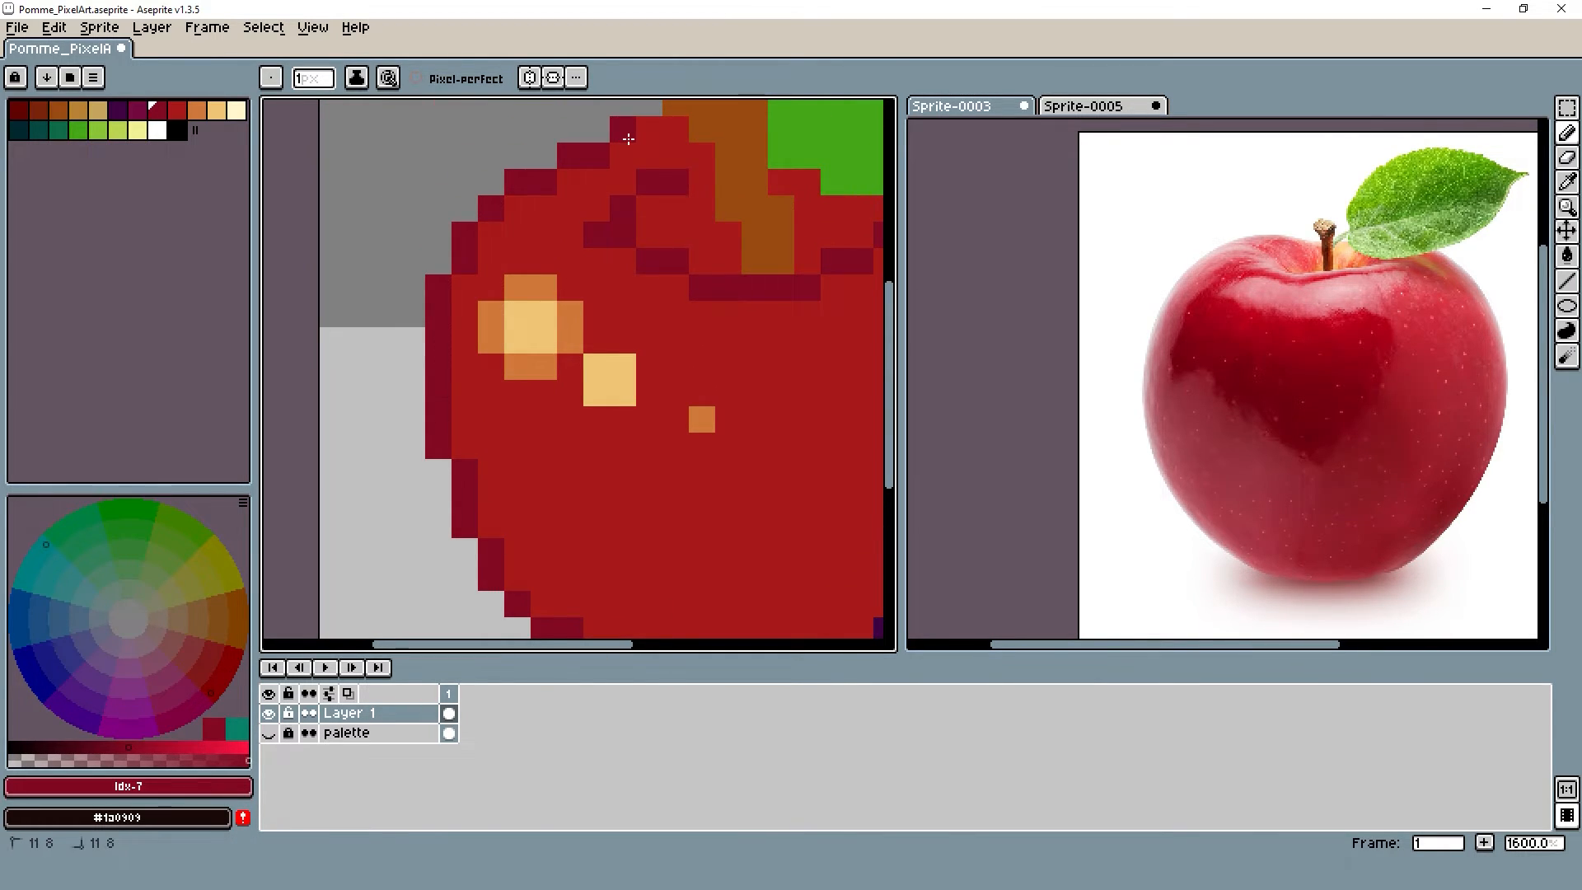
pyautogui.scroll(-5, 629, 140)
pyautogui.scroll(2, 707, 201)
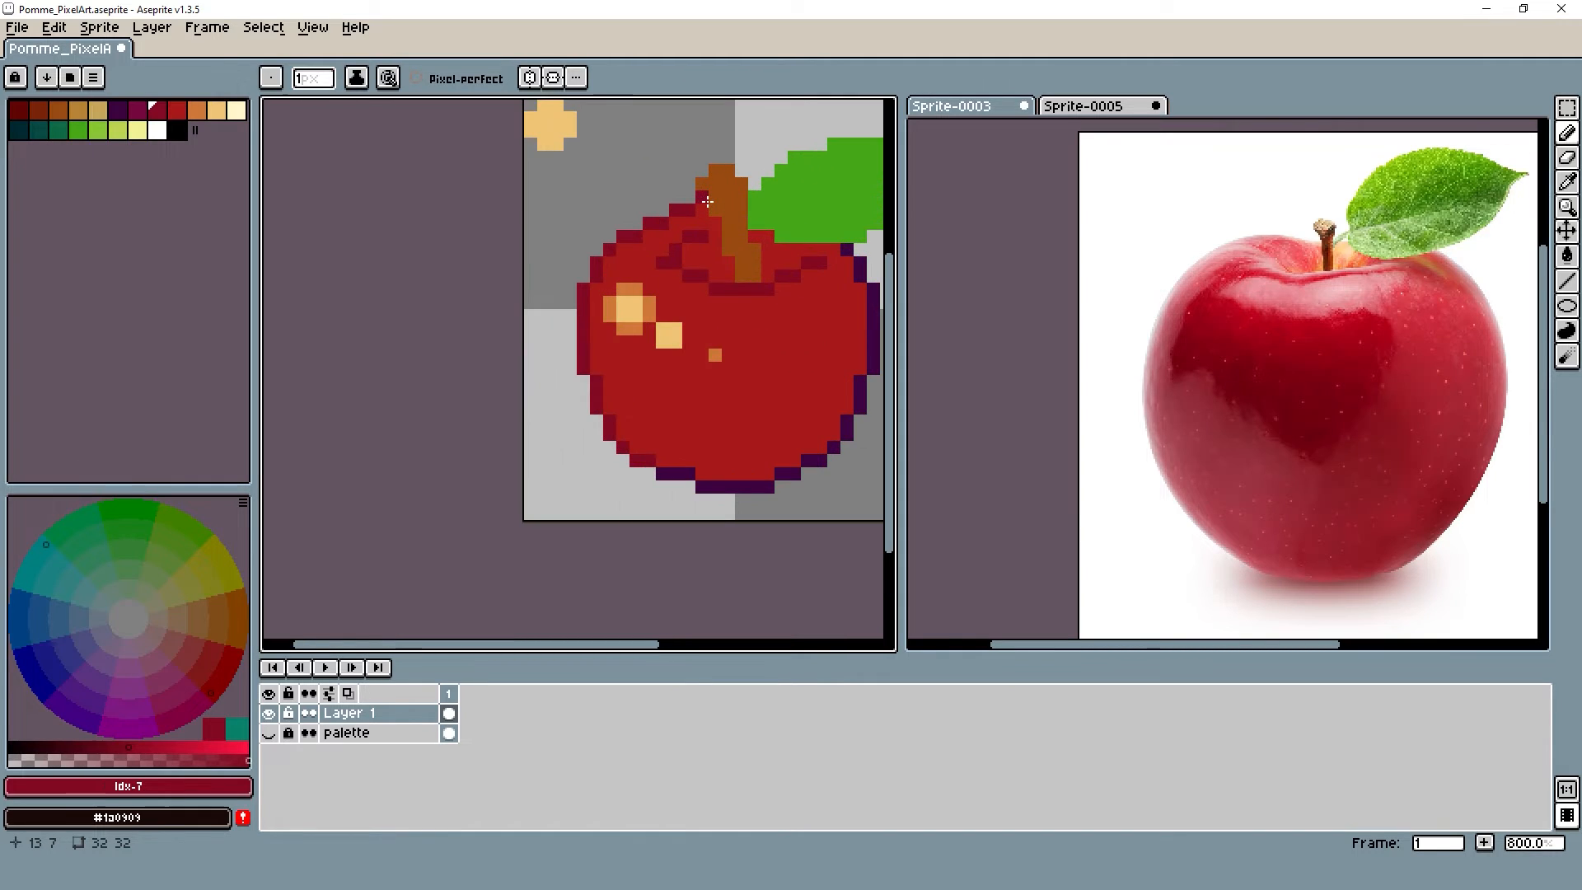
# Recolor the lower-left part of the purple outline in dark red and touch up the colour transition at the bottom in dark purple #3c0340
pyautogui.scroll(-4, 707, 207)
pyautogui.scroll(4, 746, 200)
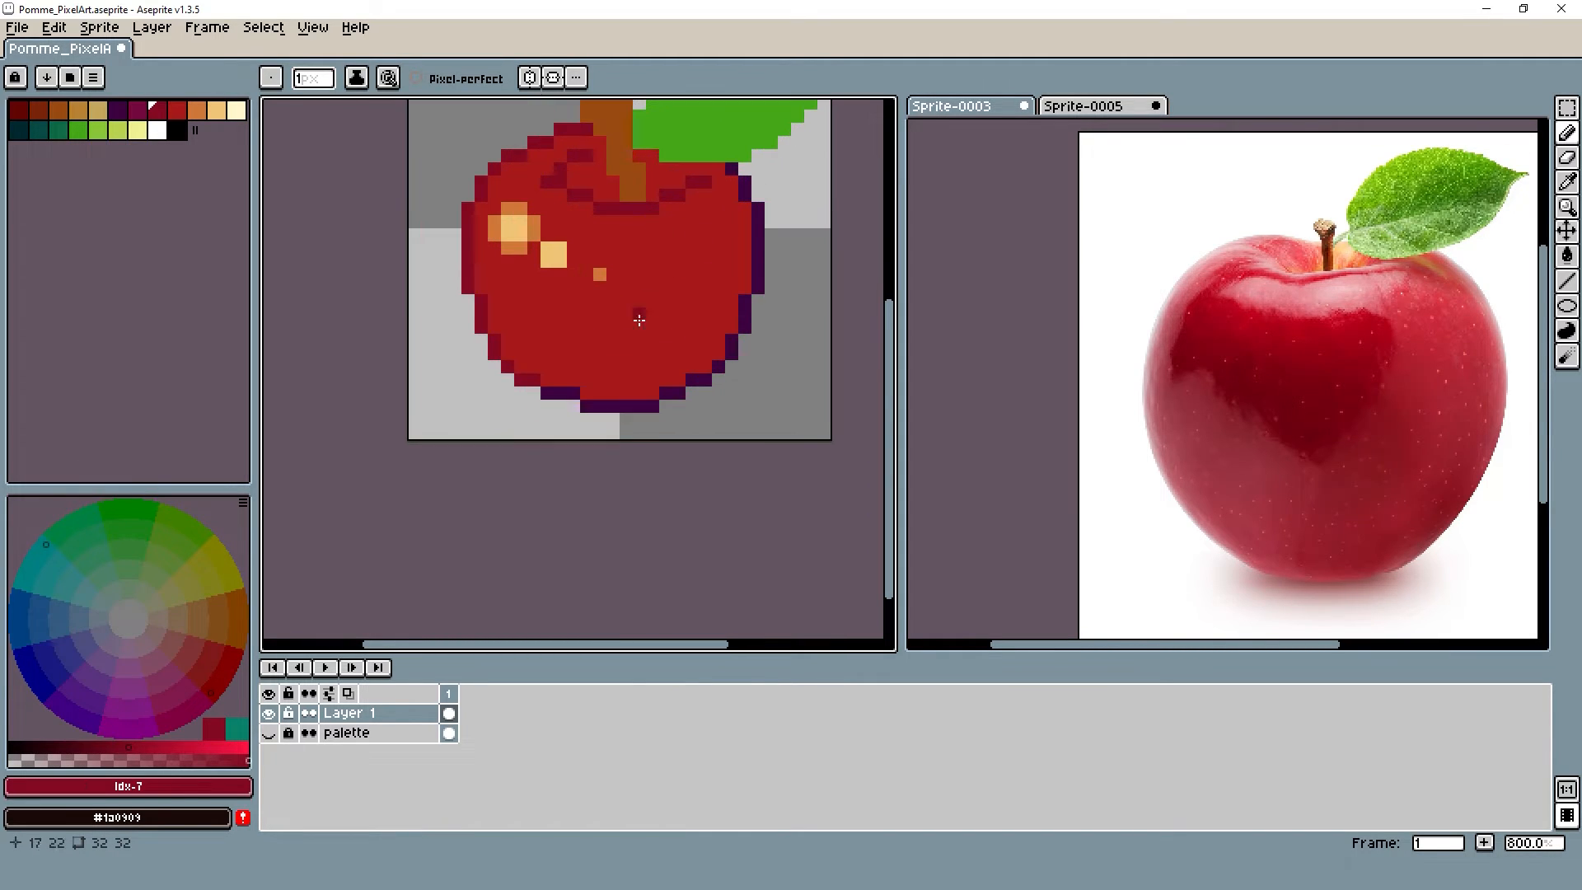
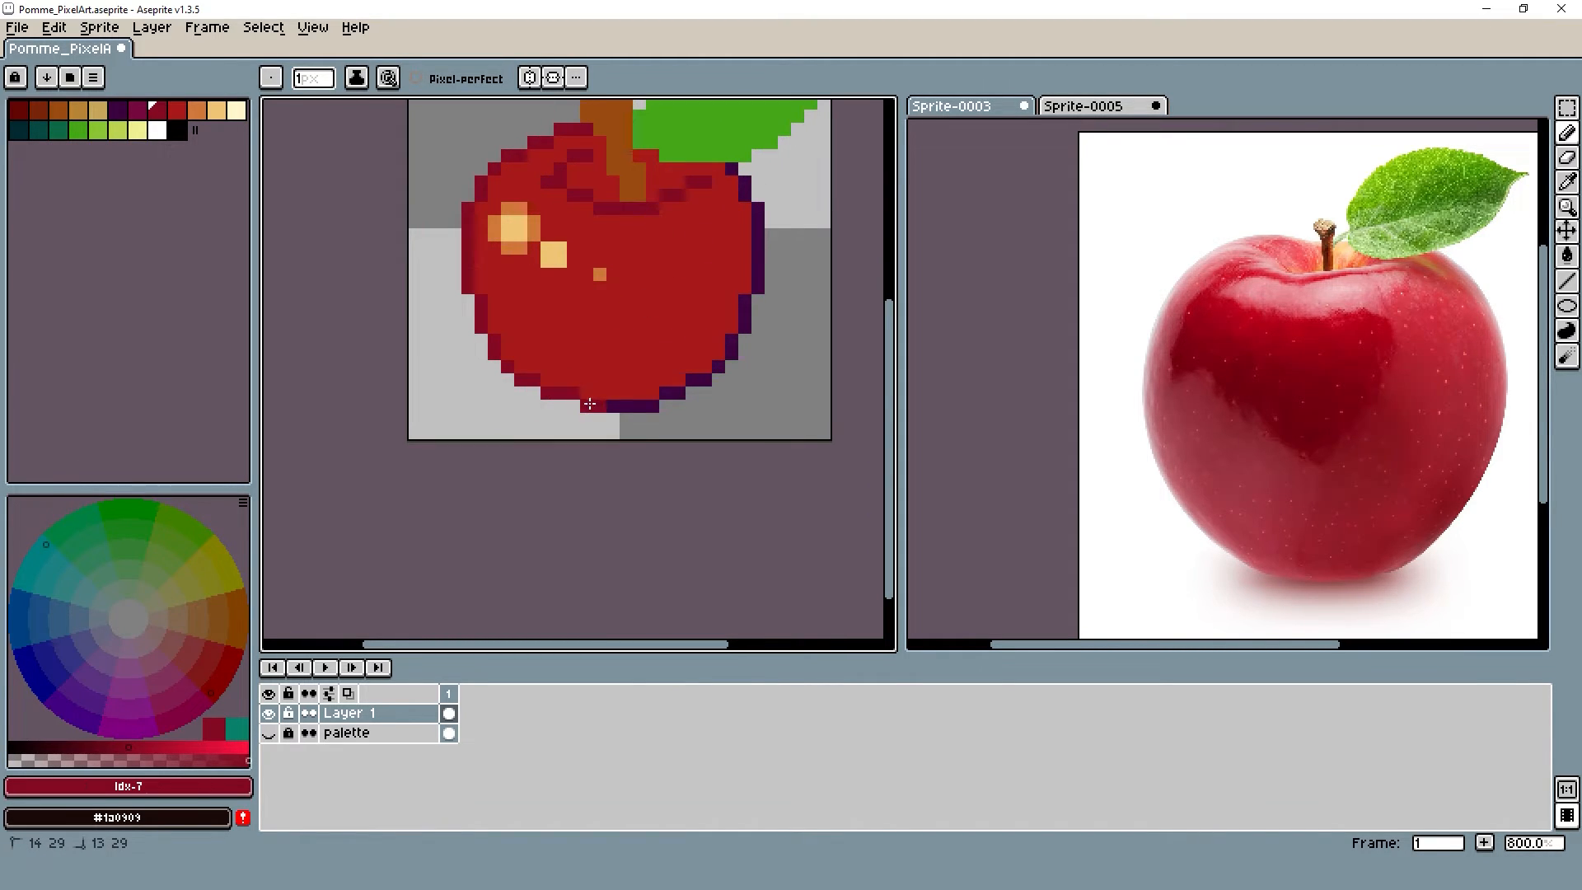
pyautogui.scroll(-2, 600, 389)
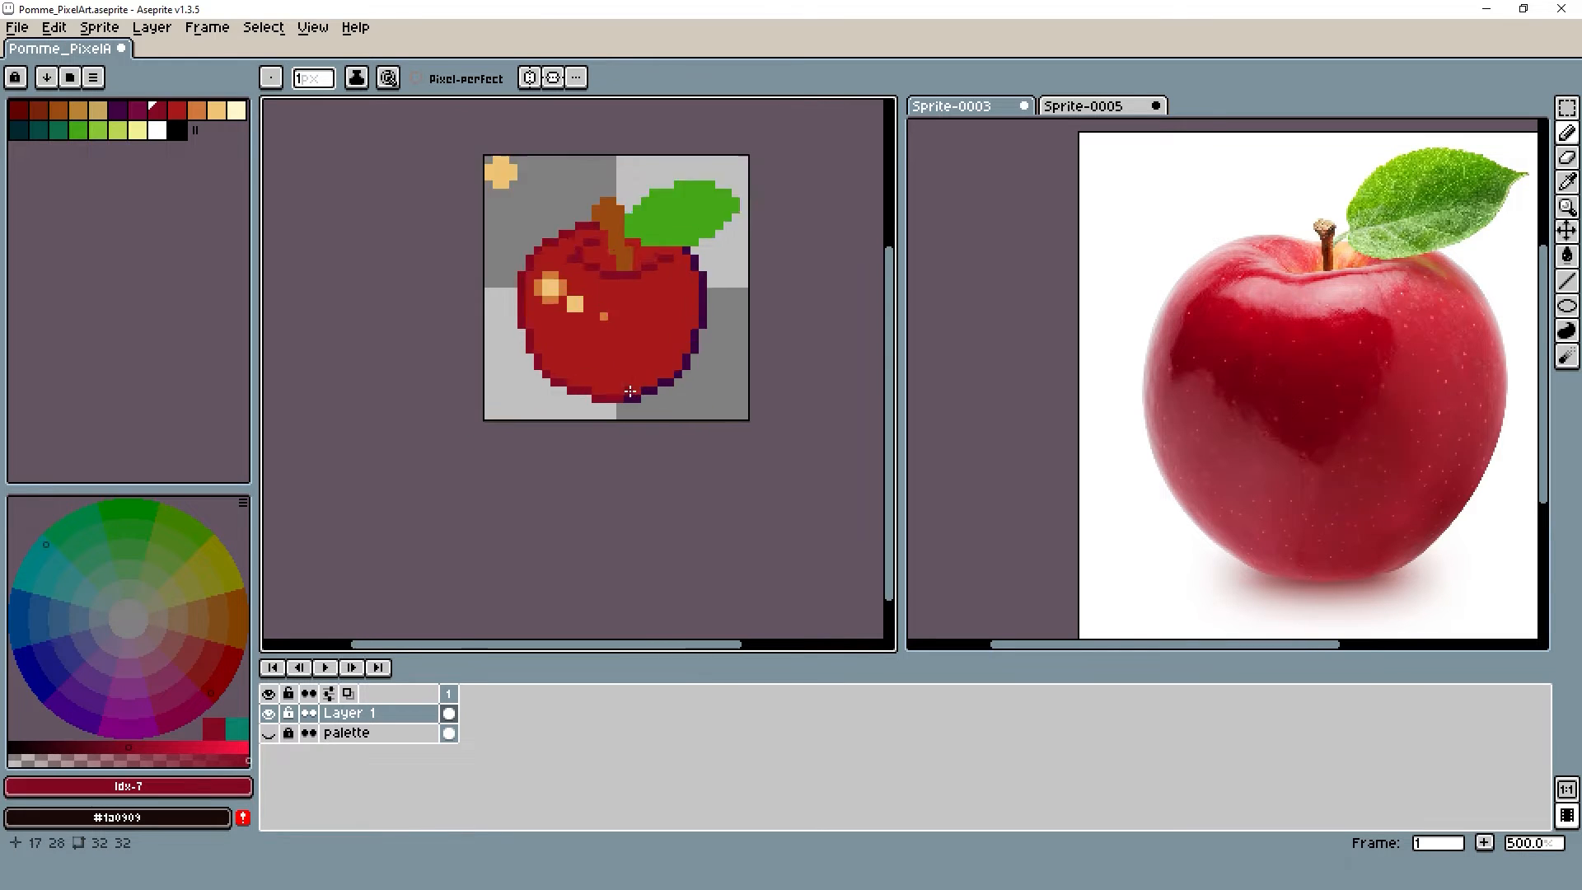
pyautogui.scroll(5, 604, 412)
pyautogui.scroll(-6, 607, 389)
pyautogui.scroll(-3, 607, 388)
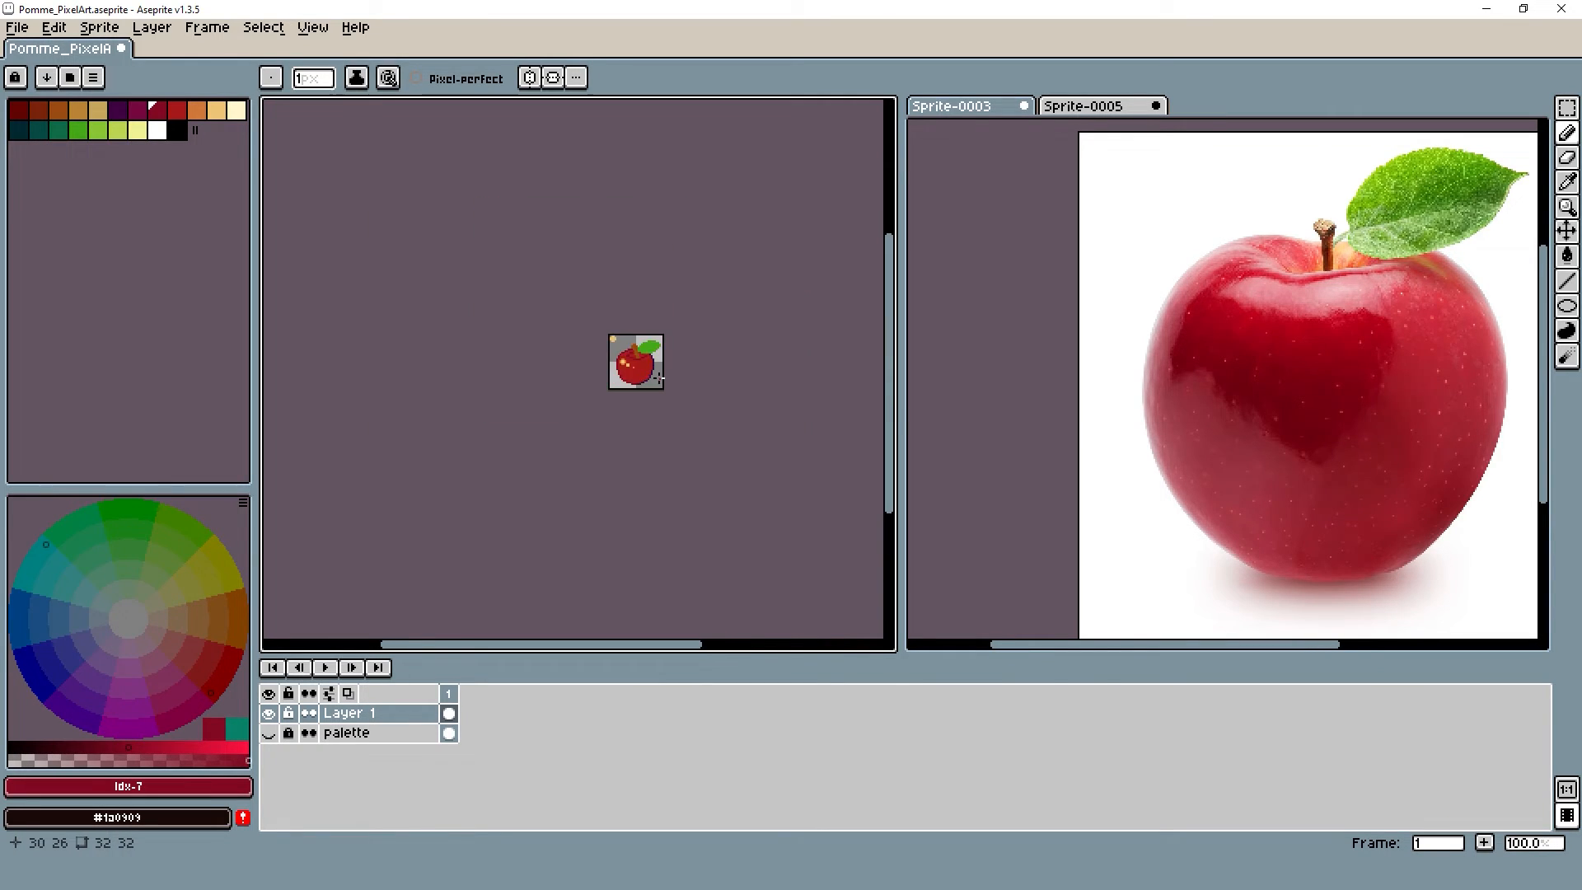
pyautogui.scroll(5, 618, 380)
pyautogui.keyDown('alt'); pyautogui.click(704, 400); pyautogui.keyUp('alt')
pyautogui.click(693, 399)
pyautogui.scroll(-3, 684, 349)
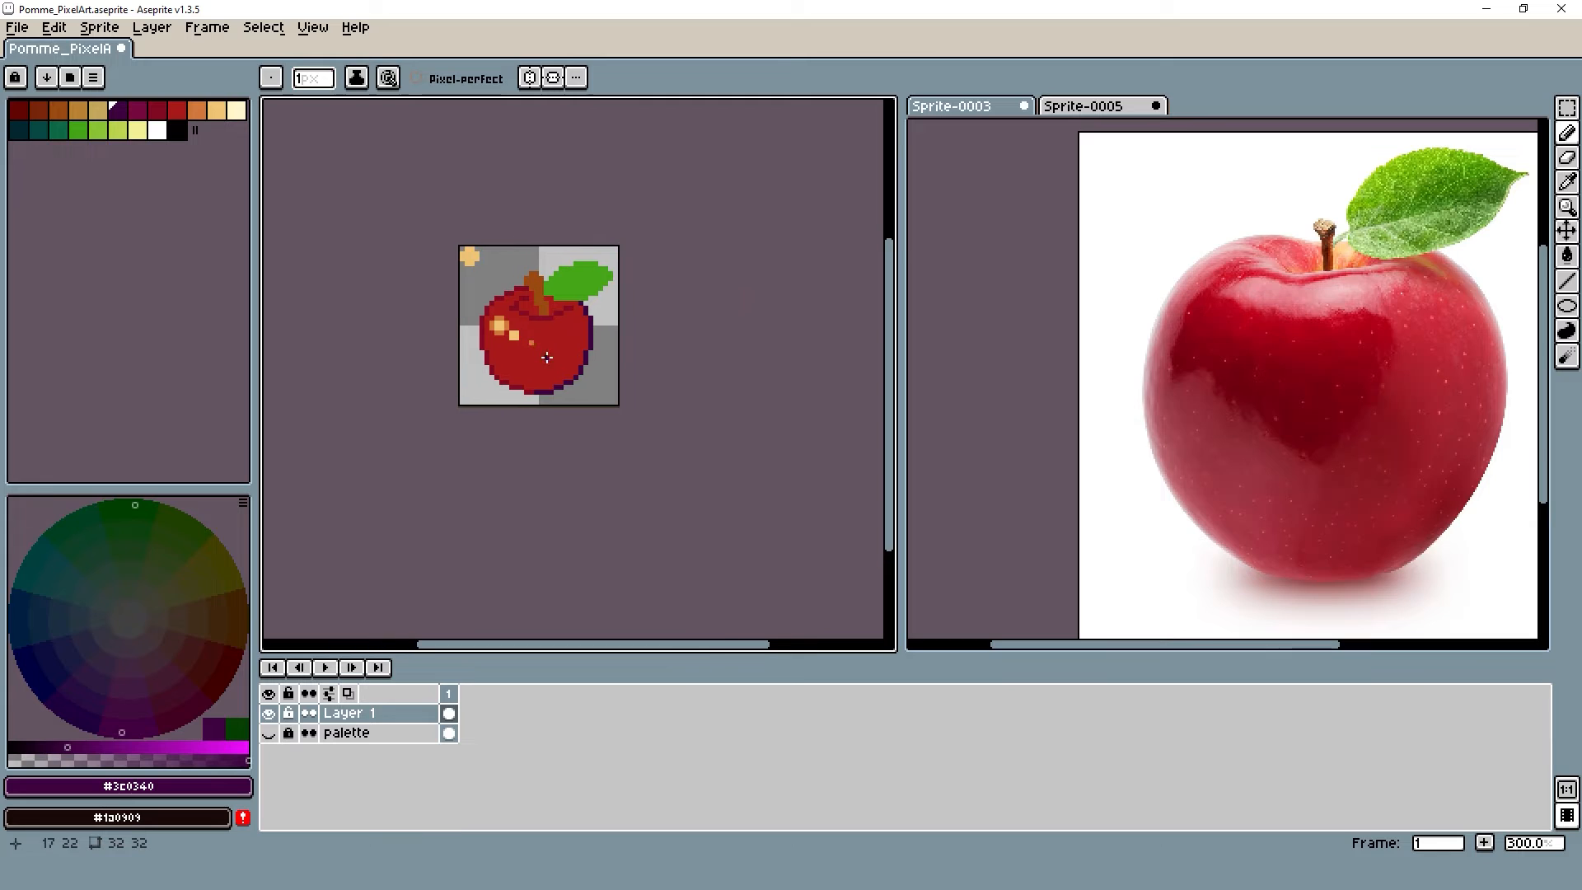
pyautogui.scroll(4, 610, 305)
# Shade a 2 px wide dark magenta band (palette index 6) just inside the purple outline along the apple's right and lower-right side
pyautogui.press('alt')
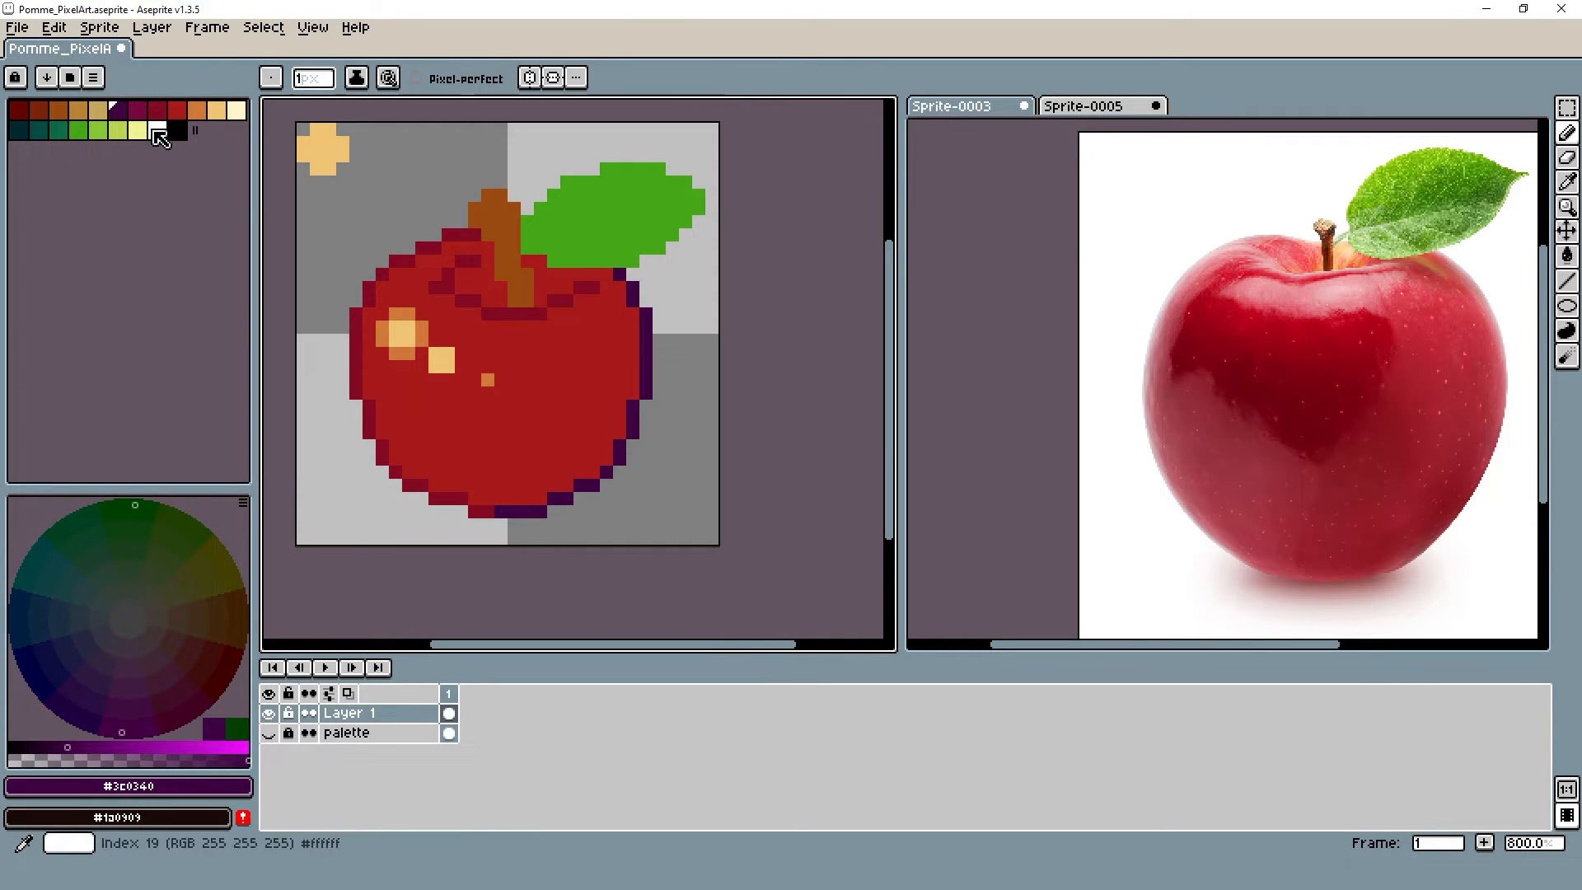
pyautogui.click(137, 112)
pyautogui.scroll(3, 630, 309)
pyautogui.click(577, 250)
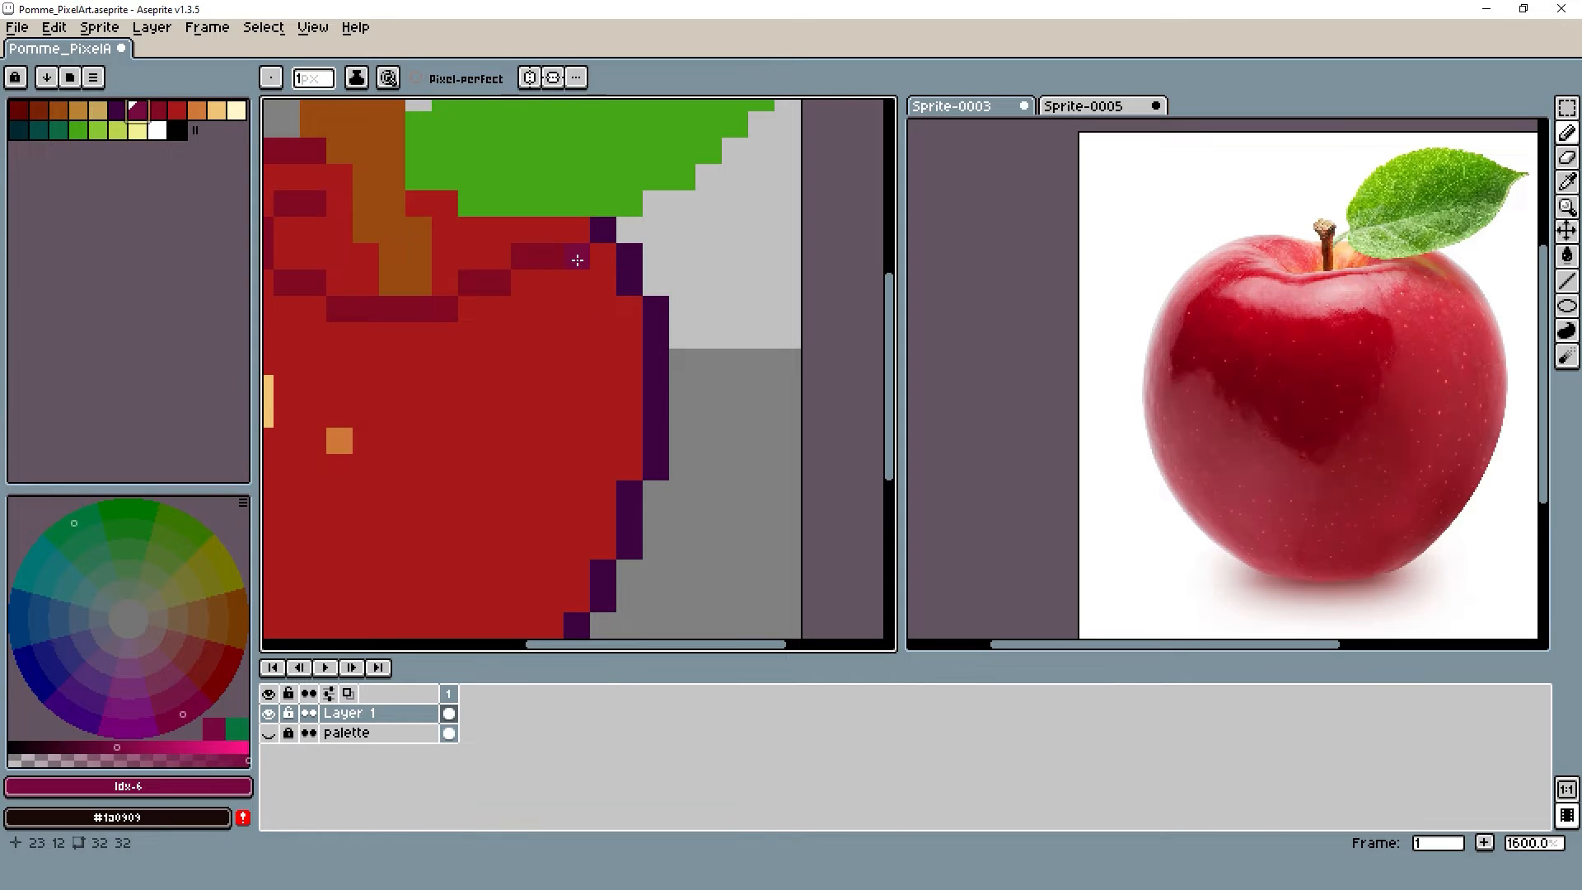
pyautogui.moveTo(576, 254)
pyautogui.mouseDown()
pyautogui.moveTo(625, 403)
pyautogui.moveTo(623, 464)
pyautogui.moveTo(598, 473)
pyautogui.moveTo(600, 540)
pyautogui.mouseUp()
pyautogui.press('+')
pyautogui.moveTo(572, 500); pyautogui.dragTo(625, 309)
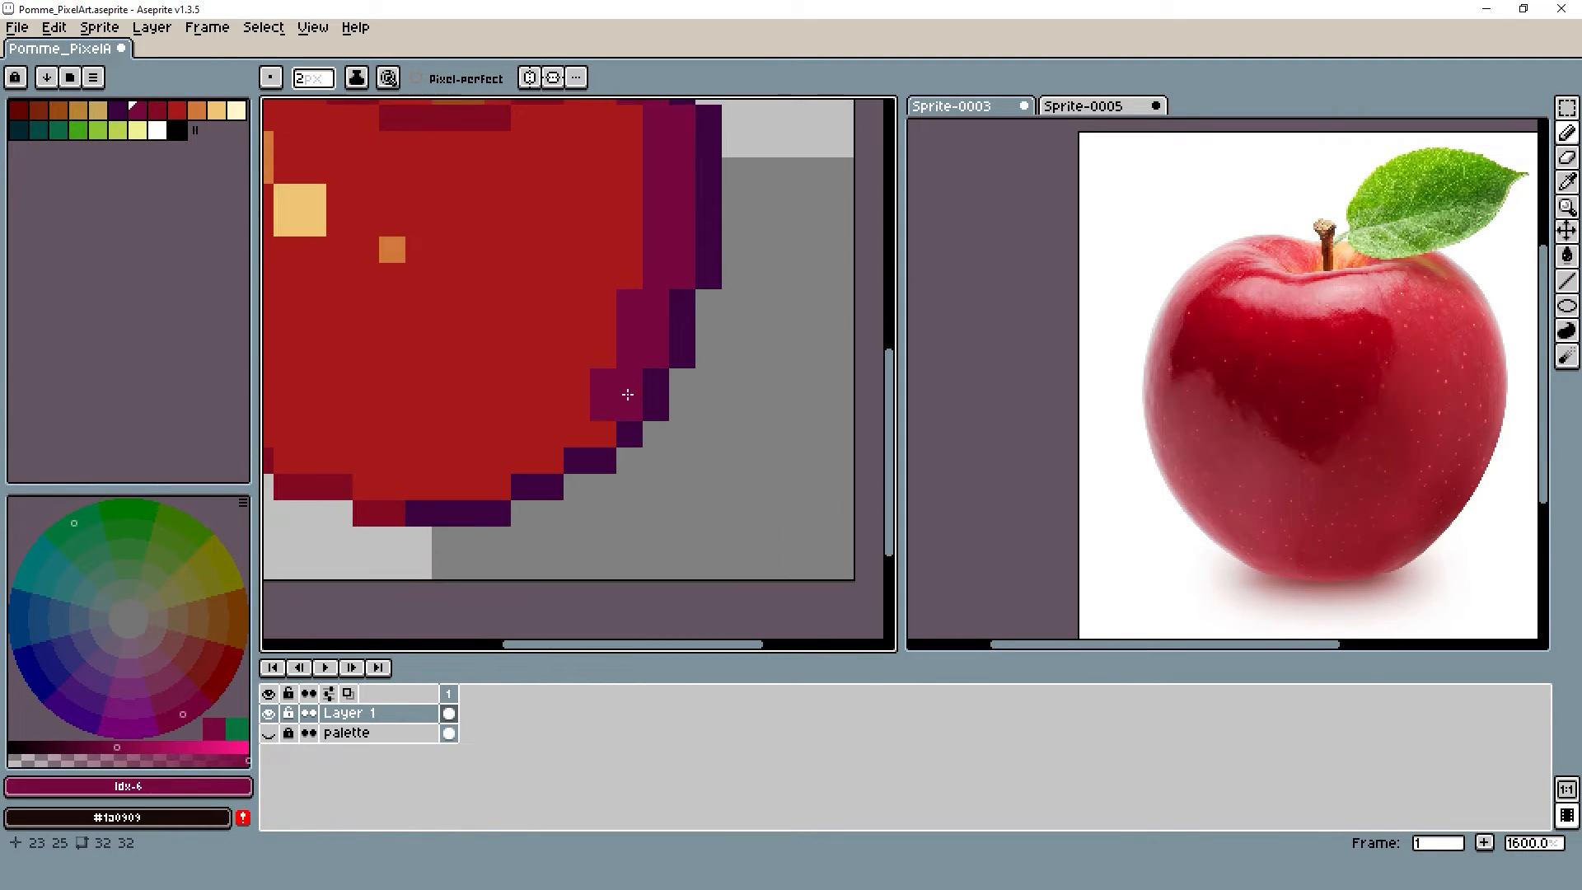
pyautogui.click(626, 397)
pyautogui.moveTo(599, 420)
pyautogui.mouseDown()
pyautogui.moveTo(486, 482)
pyautogui.moveTo(420, 487)
pyautogui.mouseUp()
pyautogui.scroll(-6, 587, 389)
pyautogui.scroll(3, 595, 360)
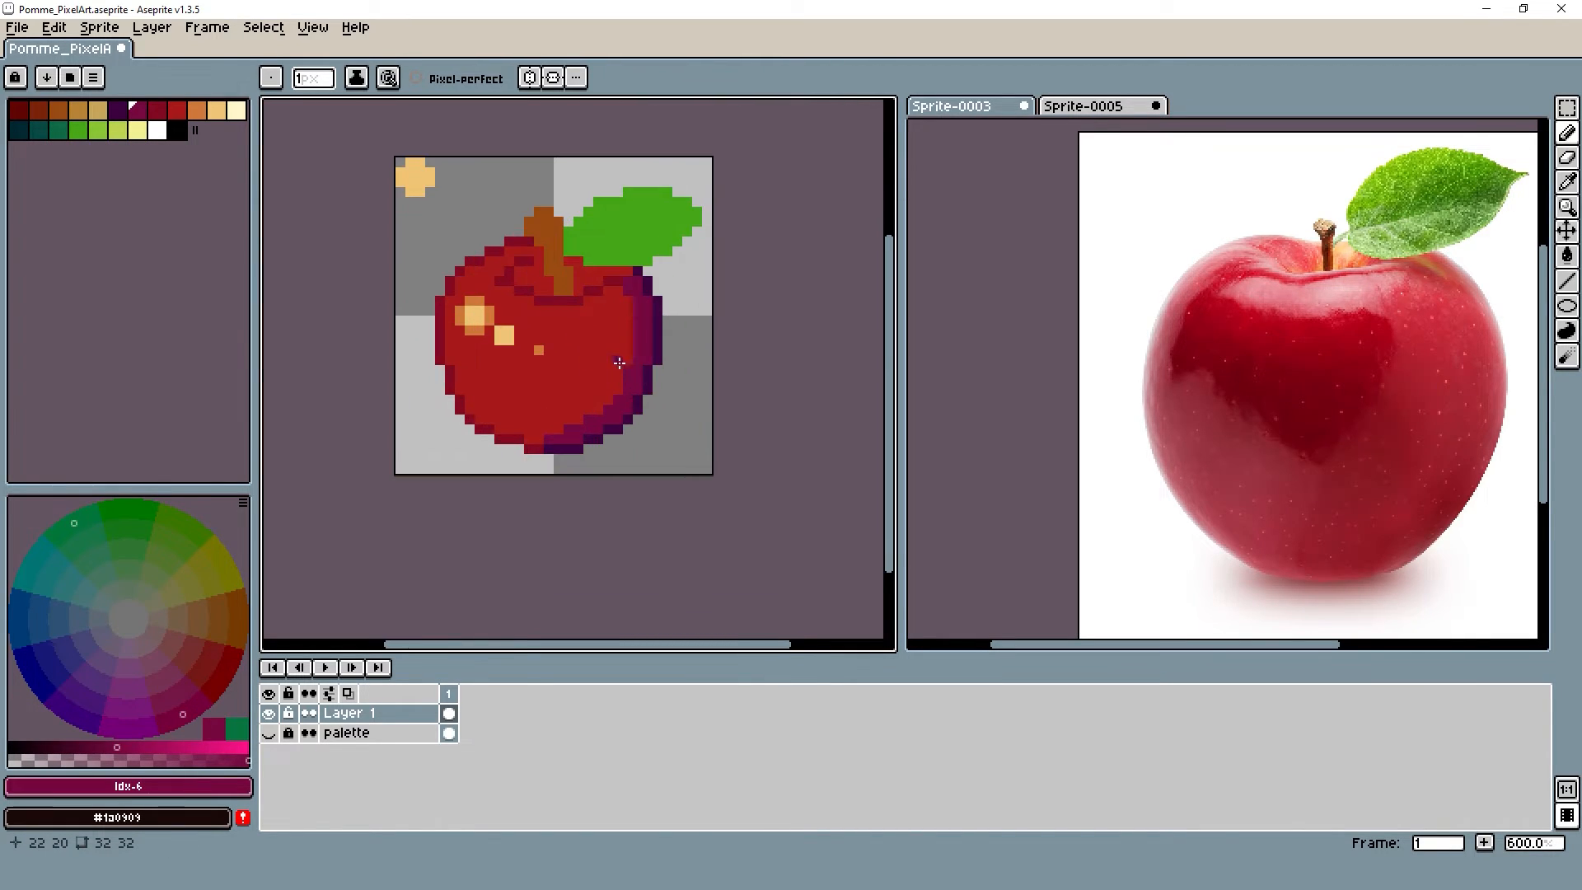
# Add a dark red #800921 band with a 2 px Pencil along the inner side of the magenta shadow, undoing stray strokes
pyautogui.moveTo(627, 360); pyautogui.dragTo(771, 350)
pyautogui.scroll(3, 730, 288)
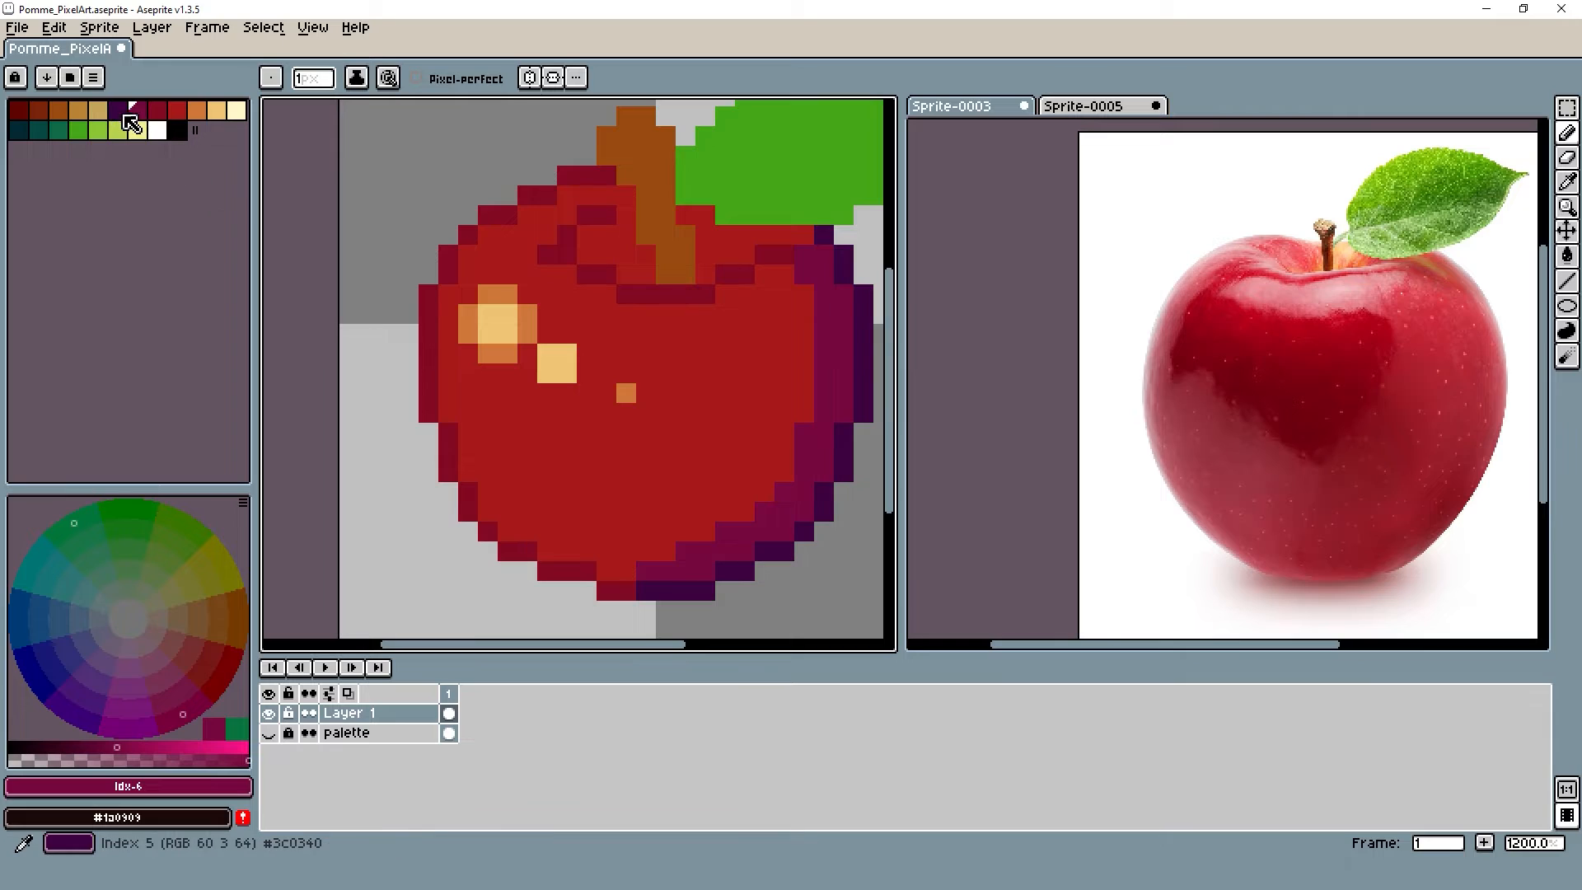
pyautogui.click(156, 117)
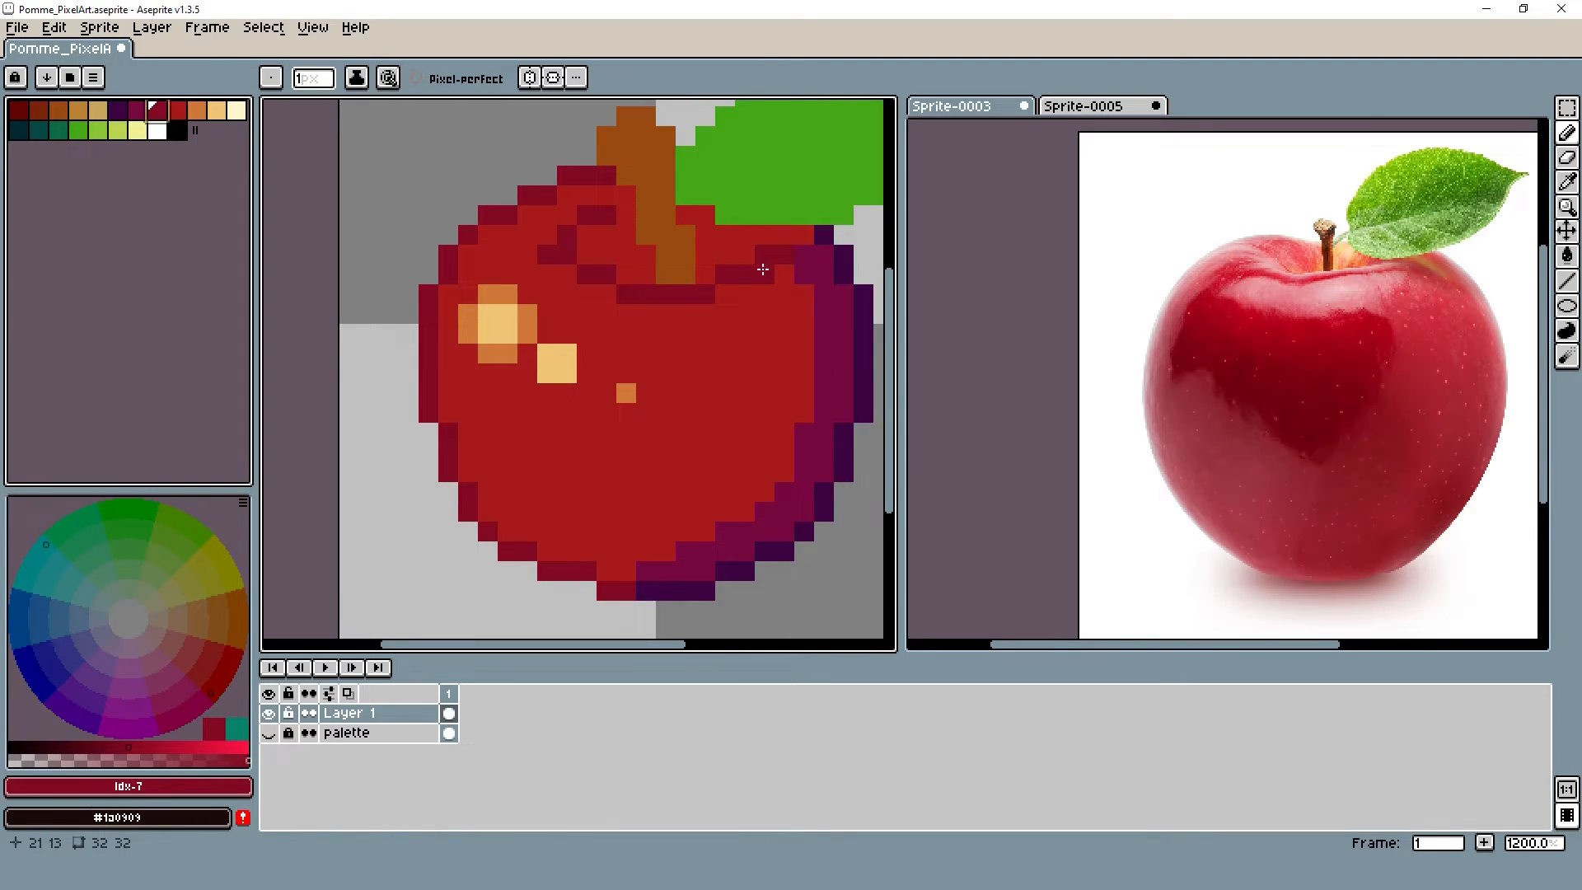
pyautogui.scroll(-1, 780, 289)
pyautogui.click(781, 290)
pyautogui.moveTo(806, 312)
pyautogui.mouseDown()
pyautogui.moveTo(779, 474)
pyautogui.moveTo(783, 452)
pyautogui.moveTo(747, 503)
pyautogui.moveTo(697, 532)
pyautogui.mouseUp()
pyautogui.hotkey('ctrl', 'z')
pyautogui.click(765, 451)
pyautogui.hotkey('ctrl', 'z')
pyautogui.hotkey('ctrl', 'z')
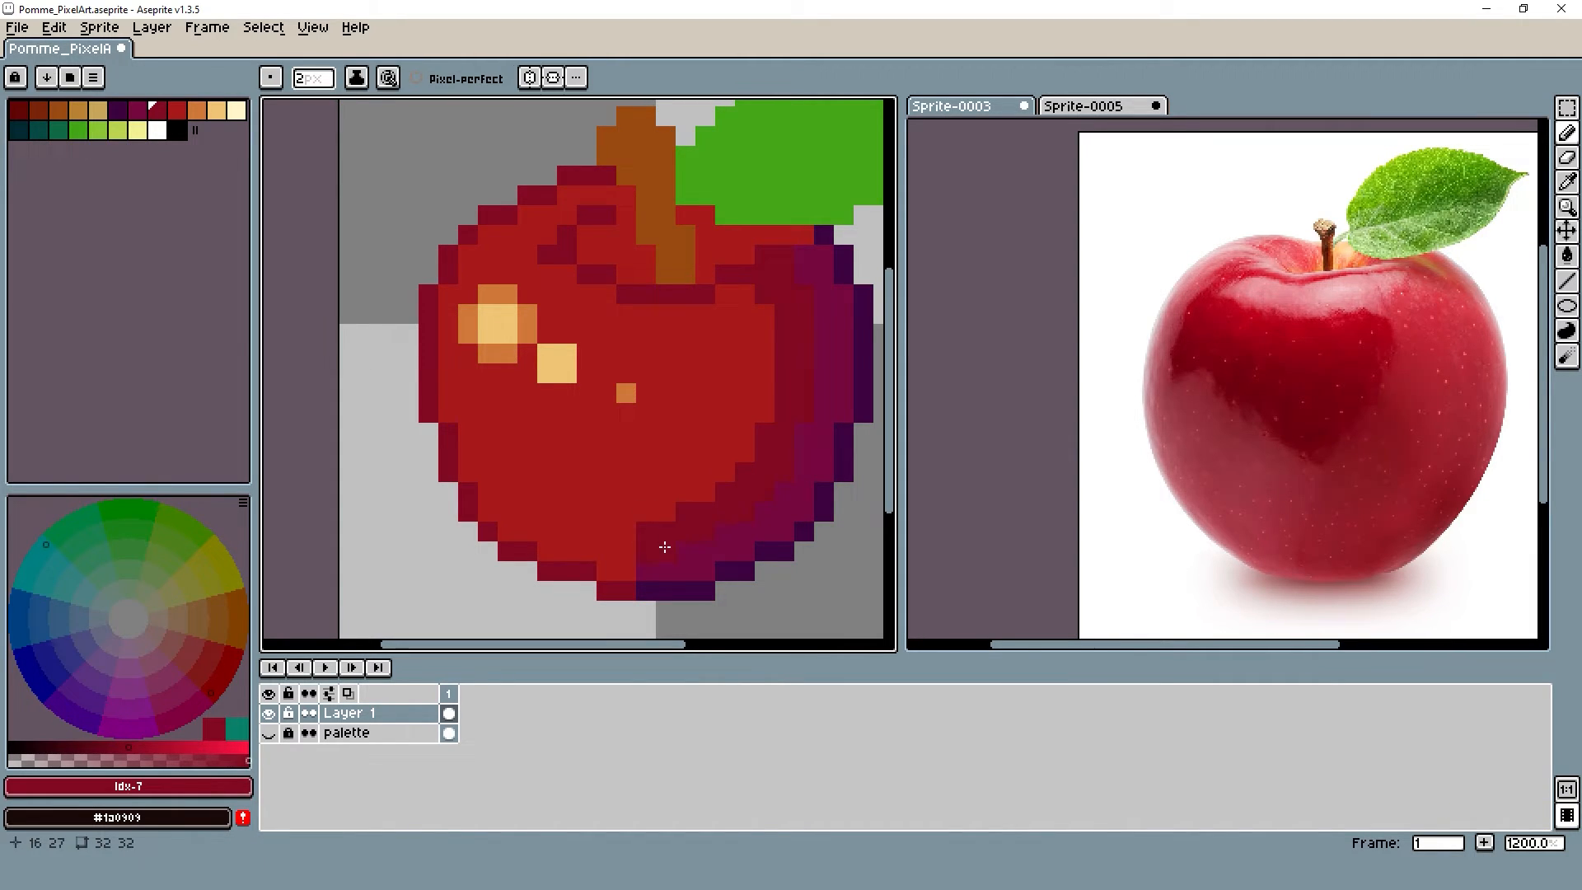
# Trim the lower end of the dark red shadow band with the base red #a61919, using a 1 px Pencil
pyautogui.press('-')
pyautogui.keyDown('alt'); pyautogui.click(681, 508); pyautogui.keyUp('alt')
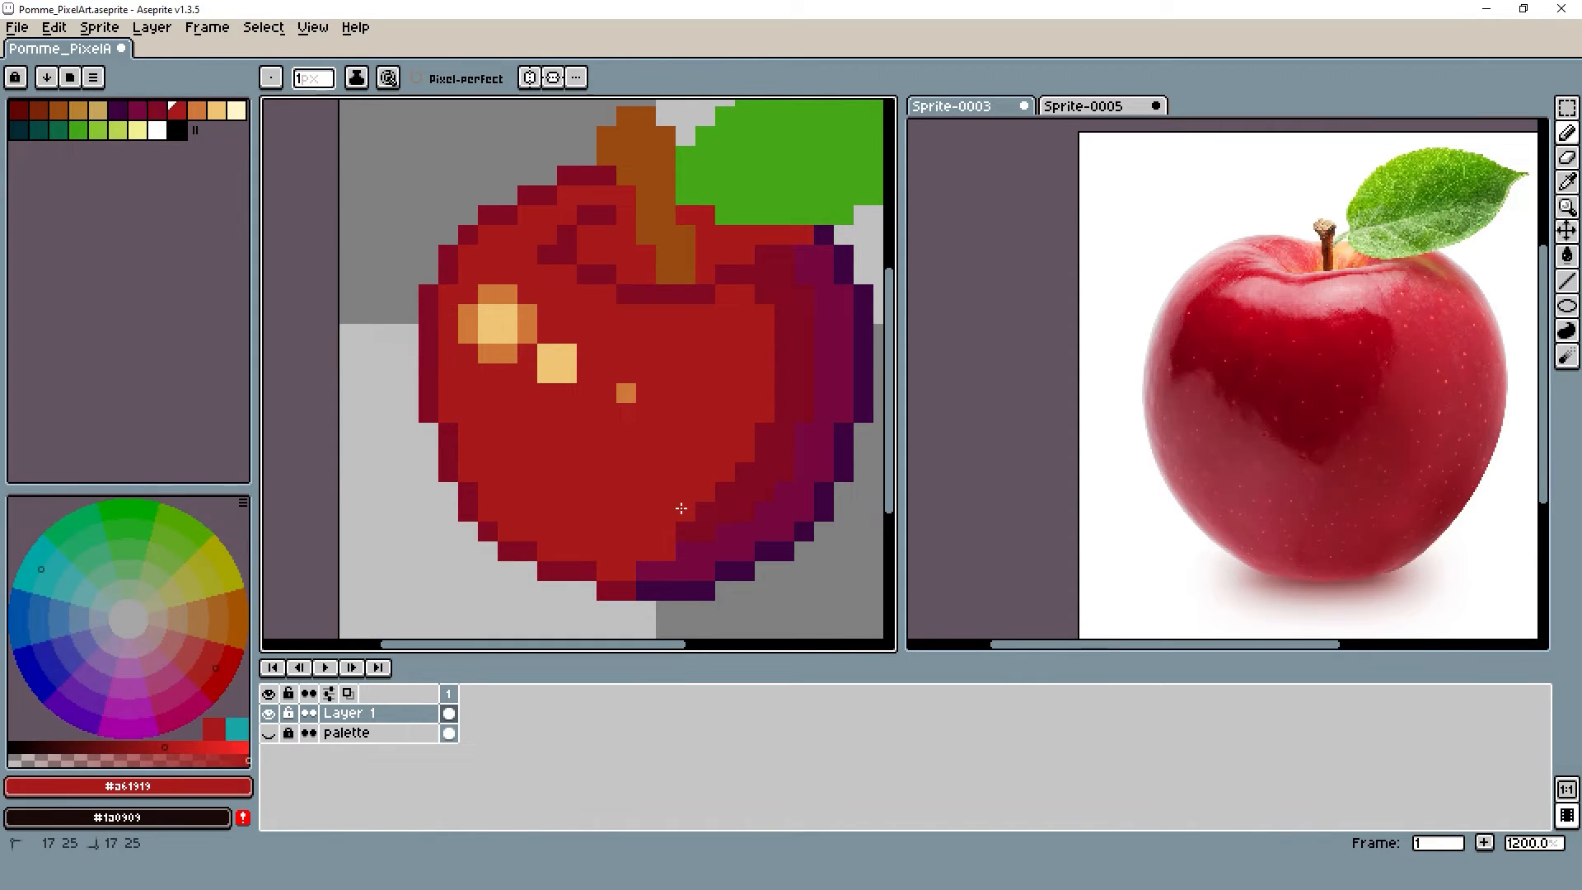
pyautogui.scroll(-7, 824, 395)
pyautogui.scroll(5, 807, 383)
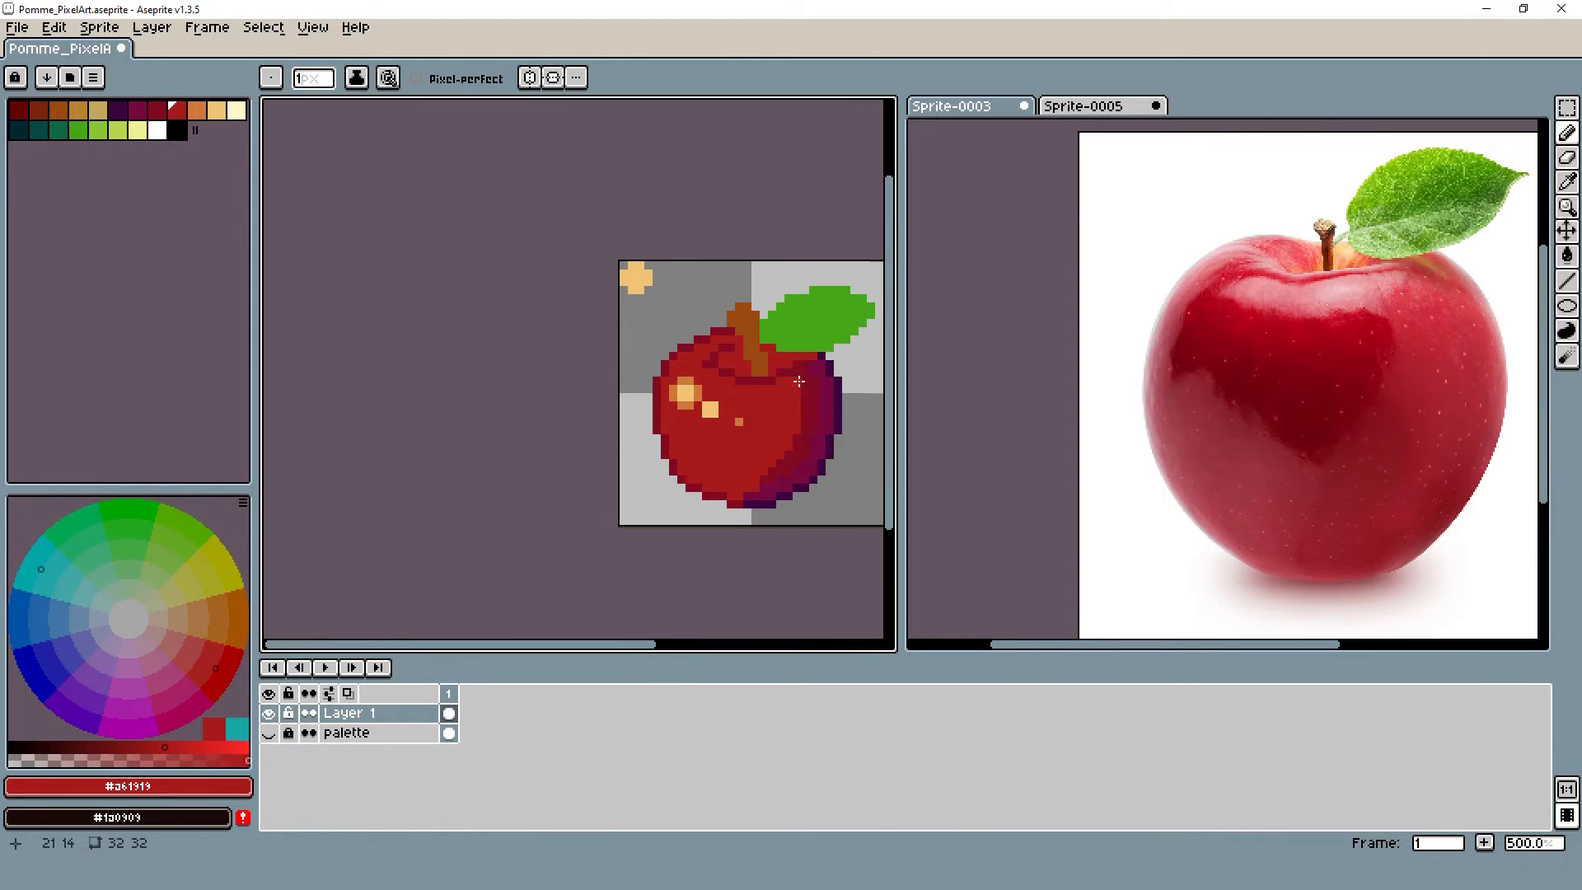
# Paint a dark red #800921 pixel beneath the right part of the apple's crease, beside the shadow band
pyautogui.keyDown('alt'); pyautogui.click(689, 291); pyautogui.keyUp('alt')
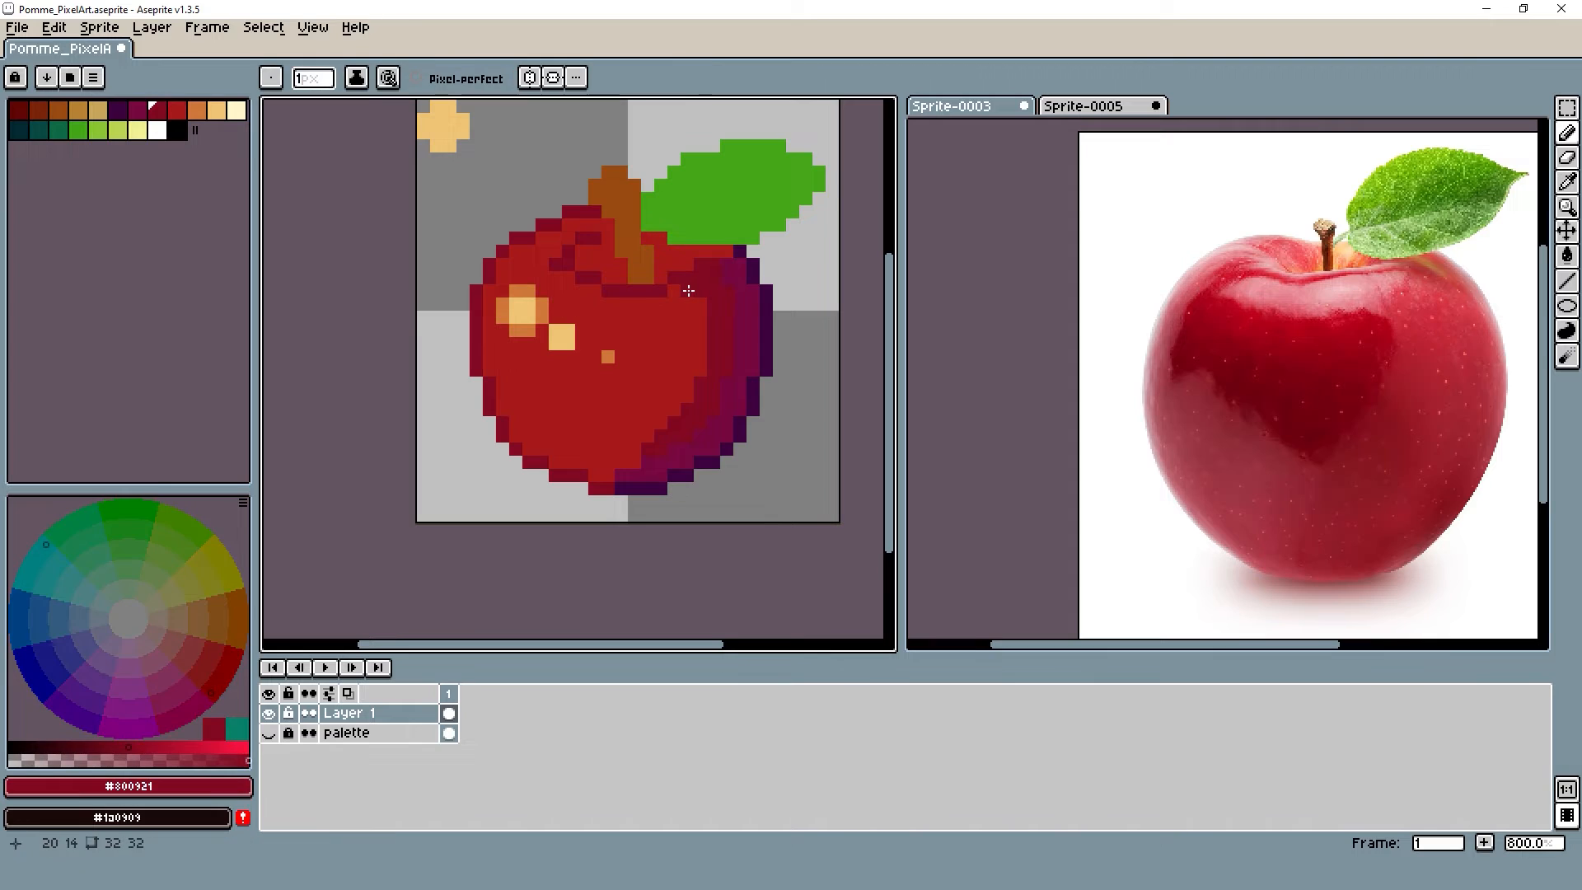
pyautogui.scroll(-2, 719, 343)
pyautogui.scroll(5, 715, 288)
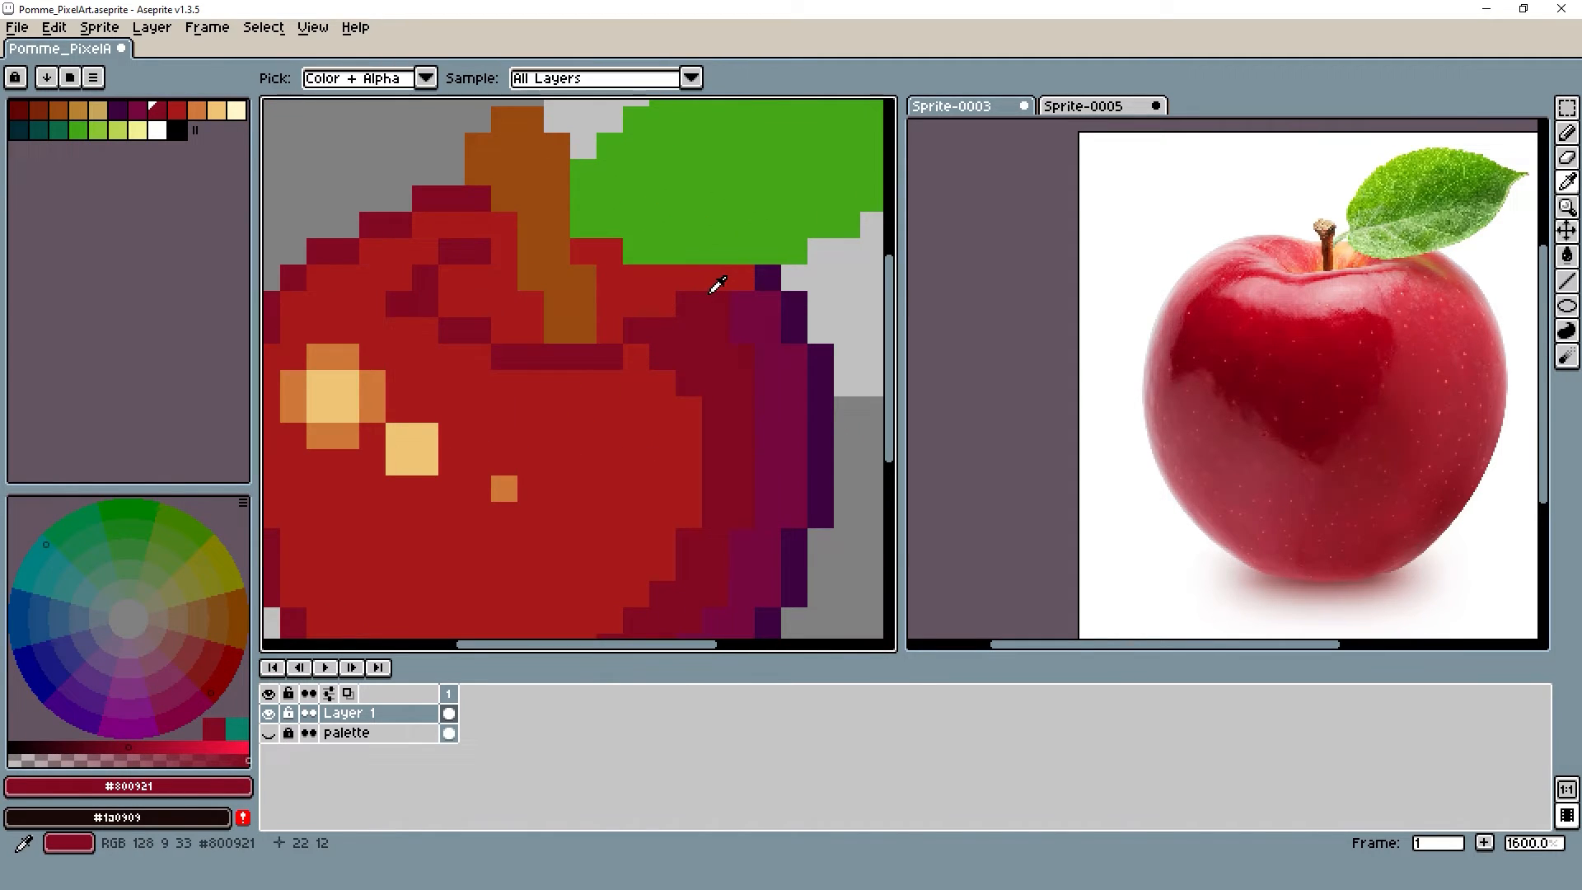
# Shade the right side of the stem in the darker brown (palette index 1)
pyautogui.keyDown('alt'); pyautogui.click(539, 206); pyautogui.keyUp('alt')
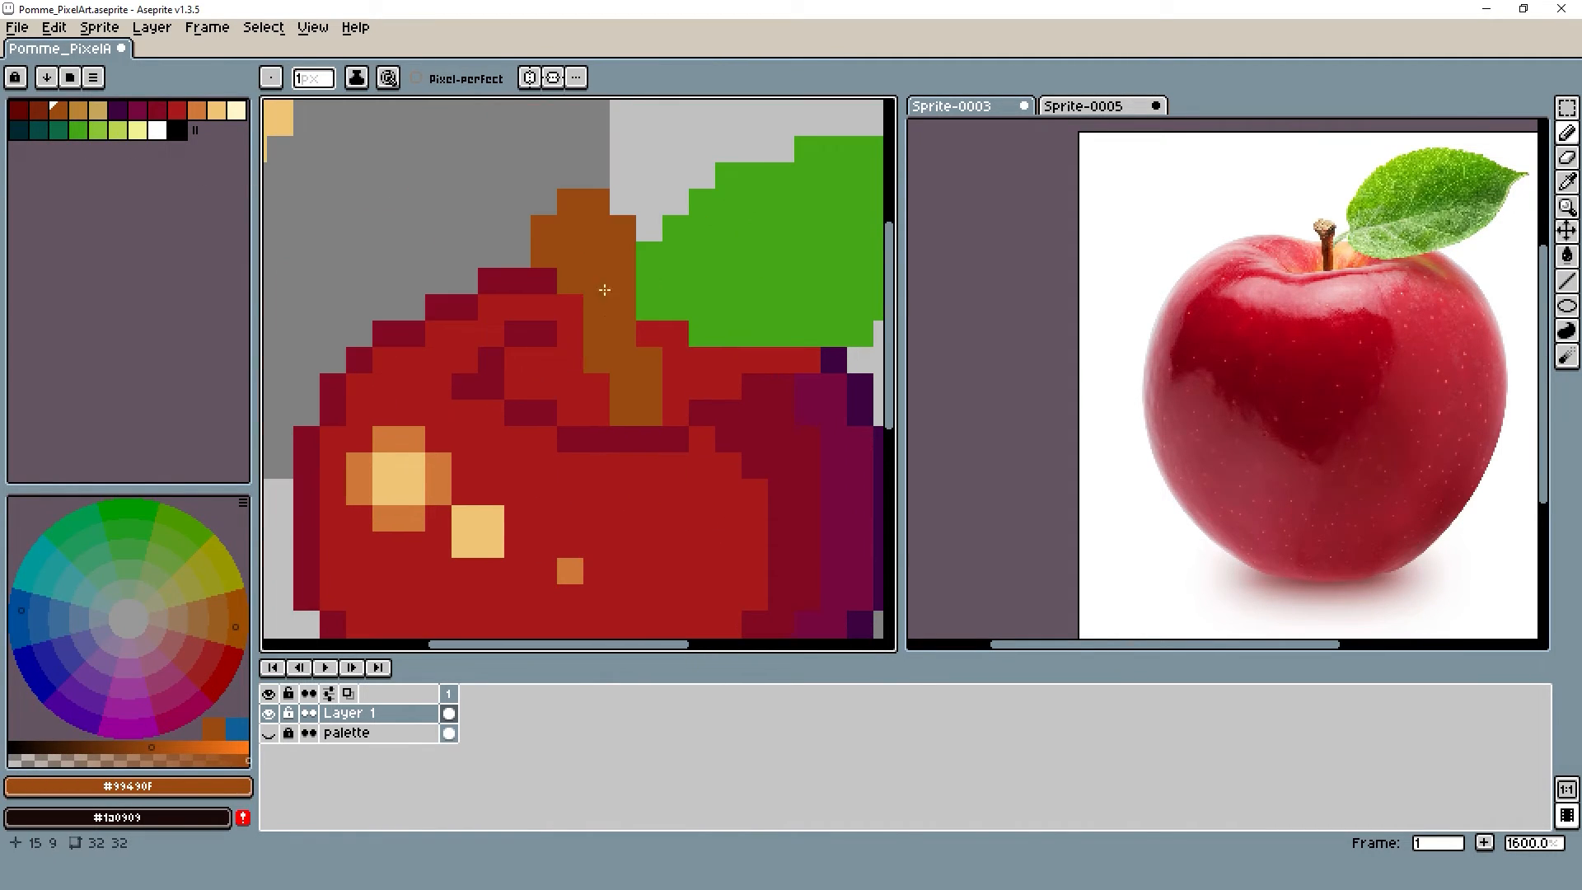
pyautogui.click(40, 108)
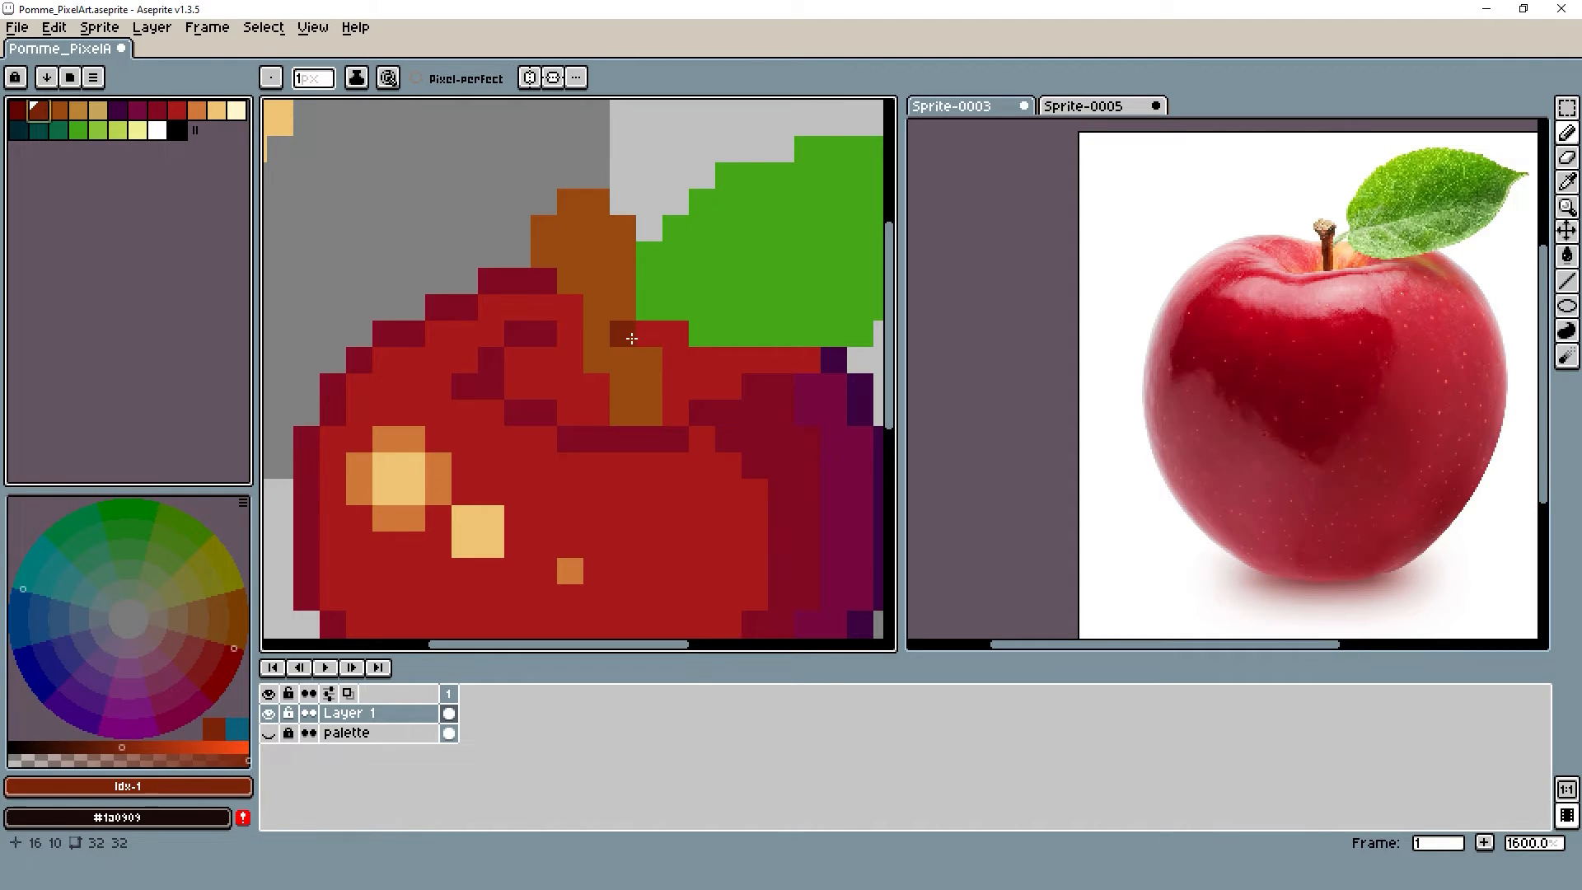
pyautogui.click(648, 361)
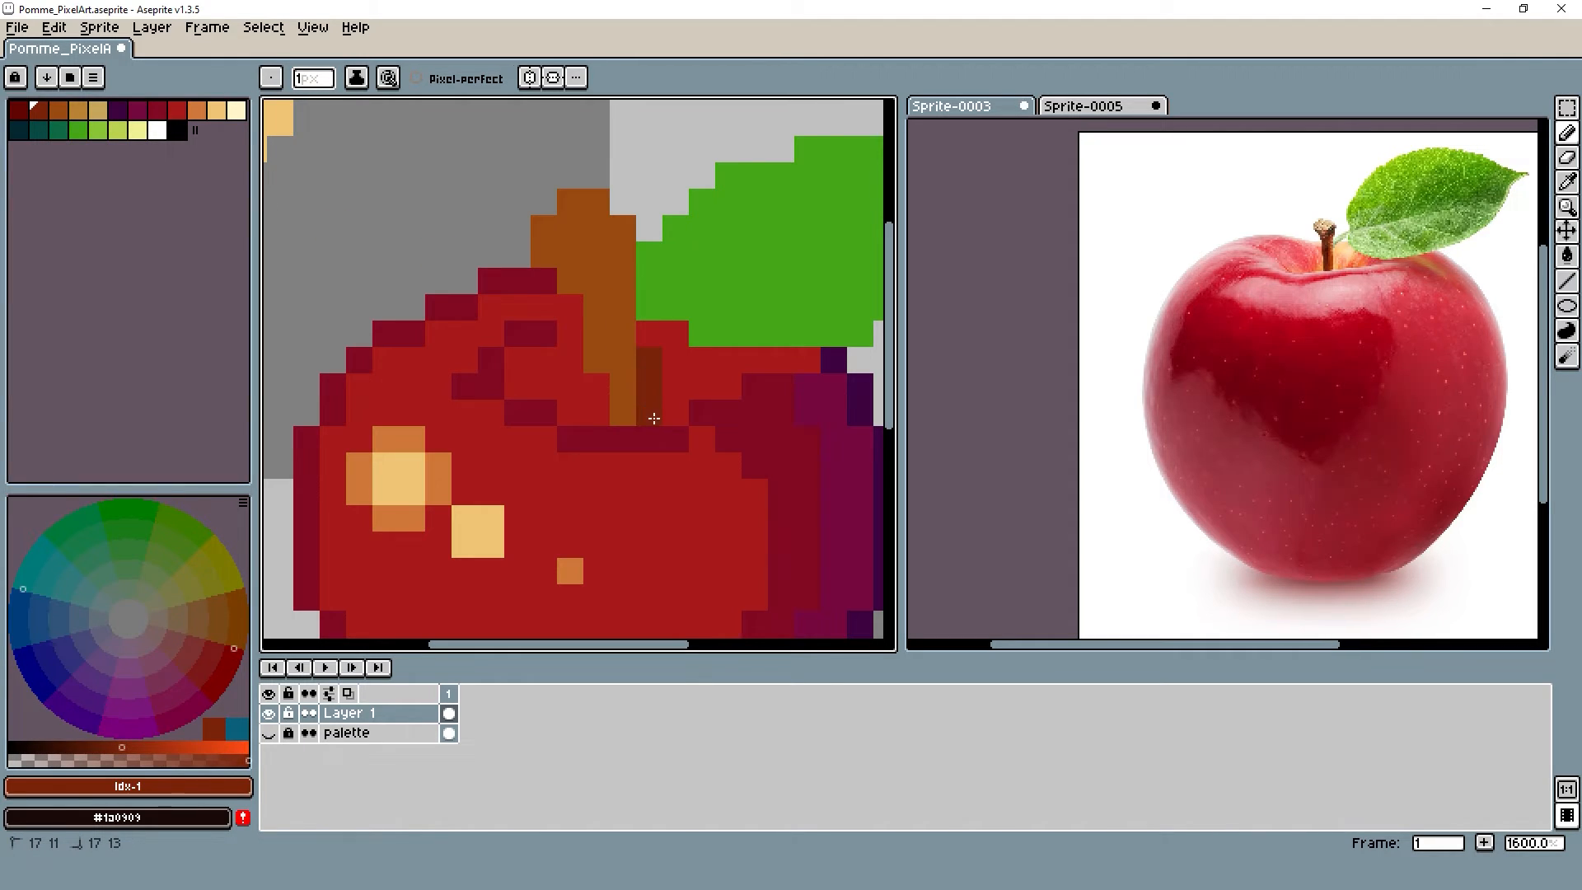
pyautogui.moveTo(627, 332); pyautogui.dragTo(620, 234)
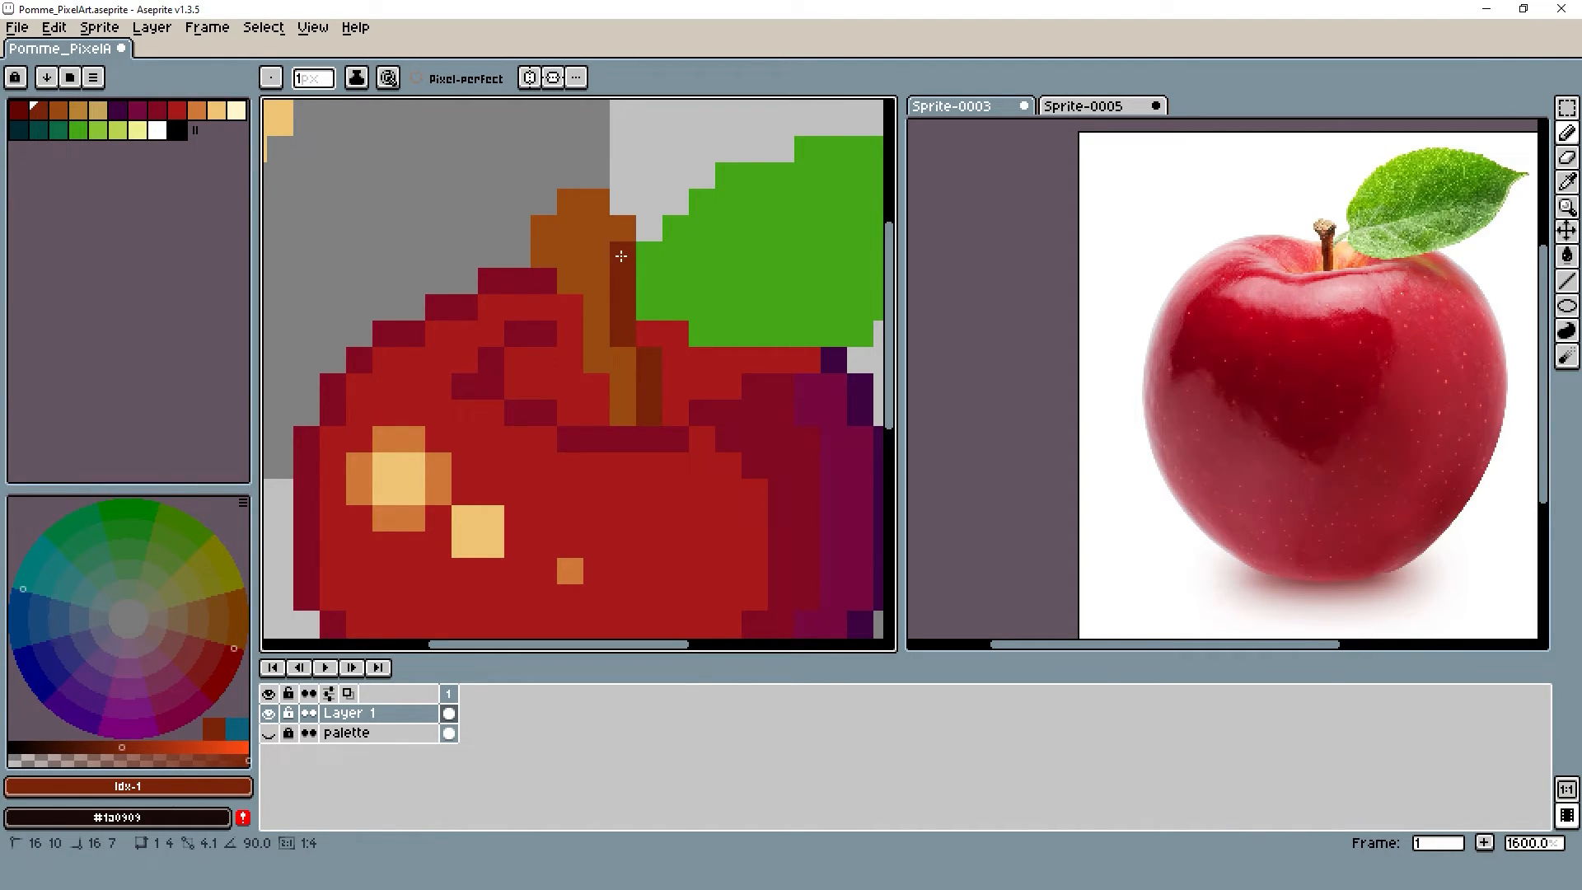
# Try a dark brown pixel near the top of the stem and undo it
pyautogui.click(584, 253)
pyautogui.scroll(-5, 557, 267)
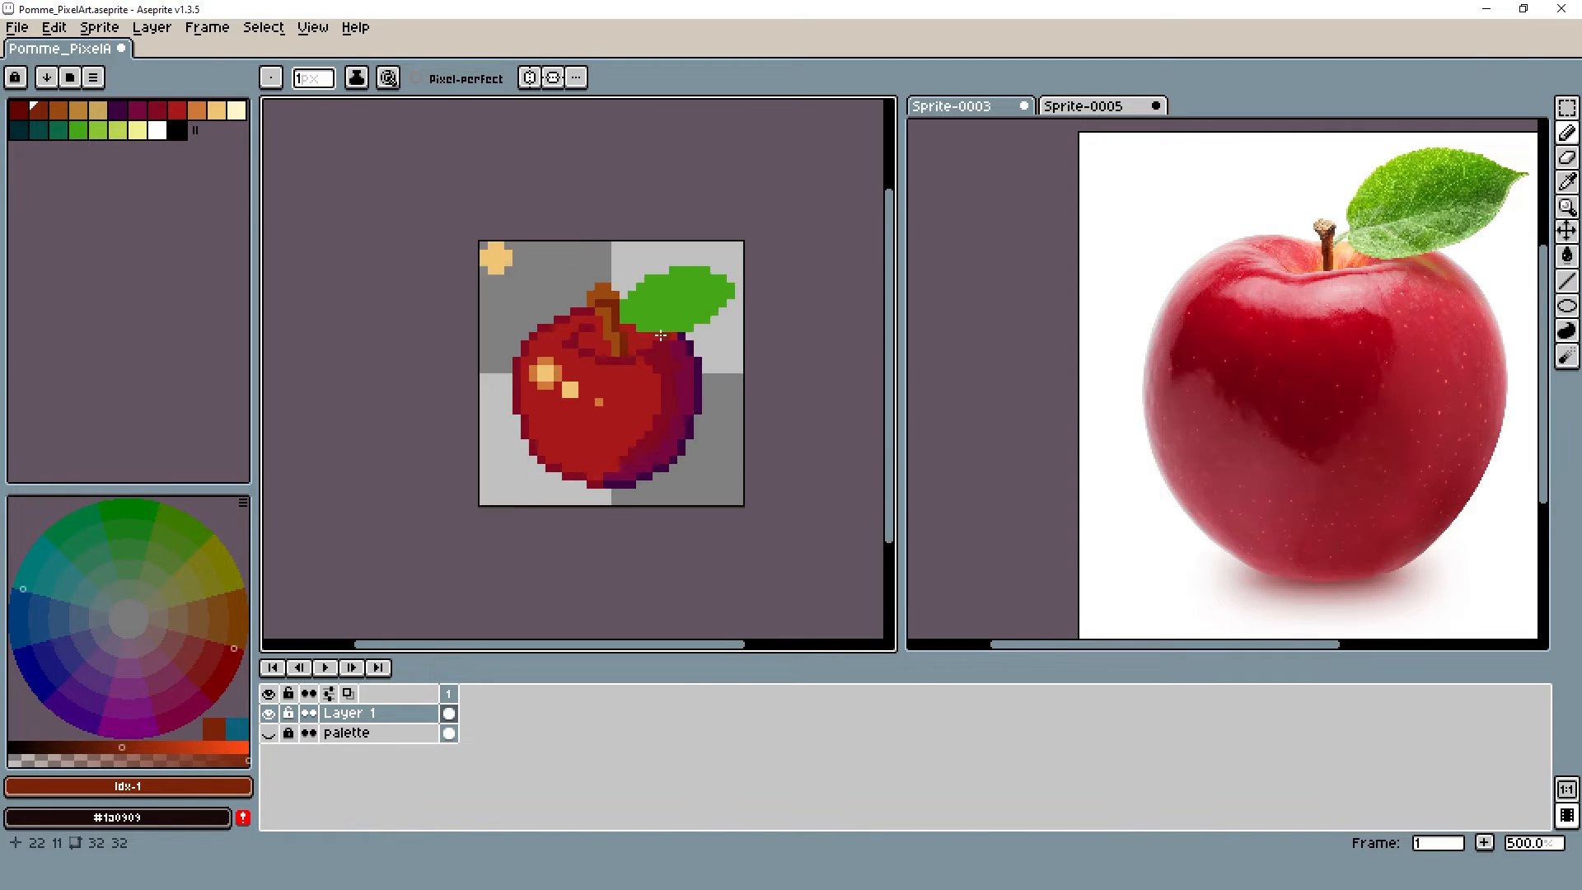
pyautogui.scroll(5, 600, 313)
pyautogui.hotkey('ctrl', 'z')
# Highlight the upper-left part of the stem in light brown (palette index 3)
pyautogui.click(79, 111)
pyautogui.scroll(2, 620, 260)
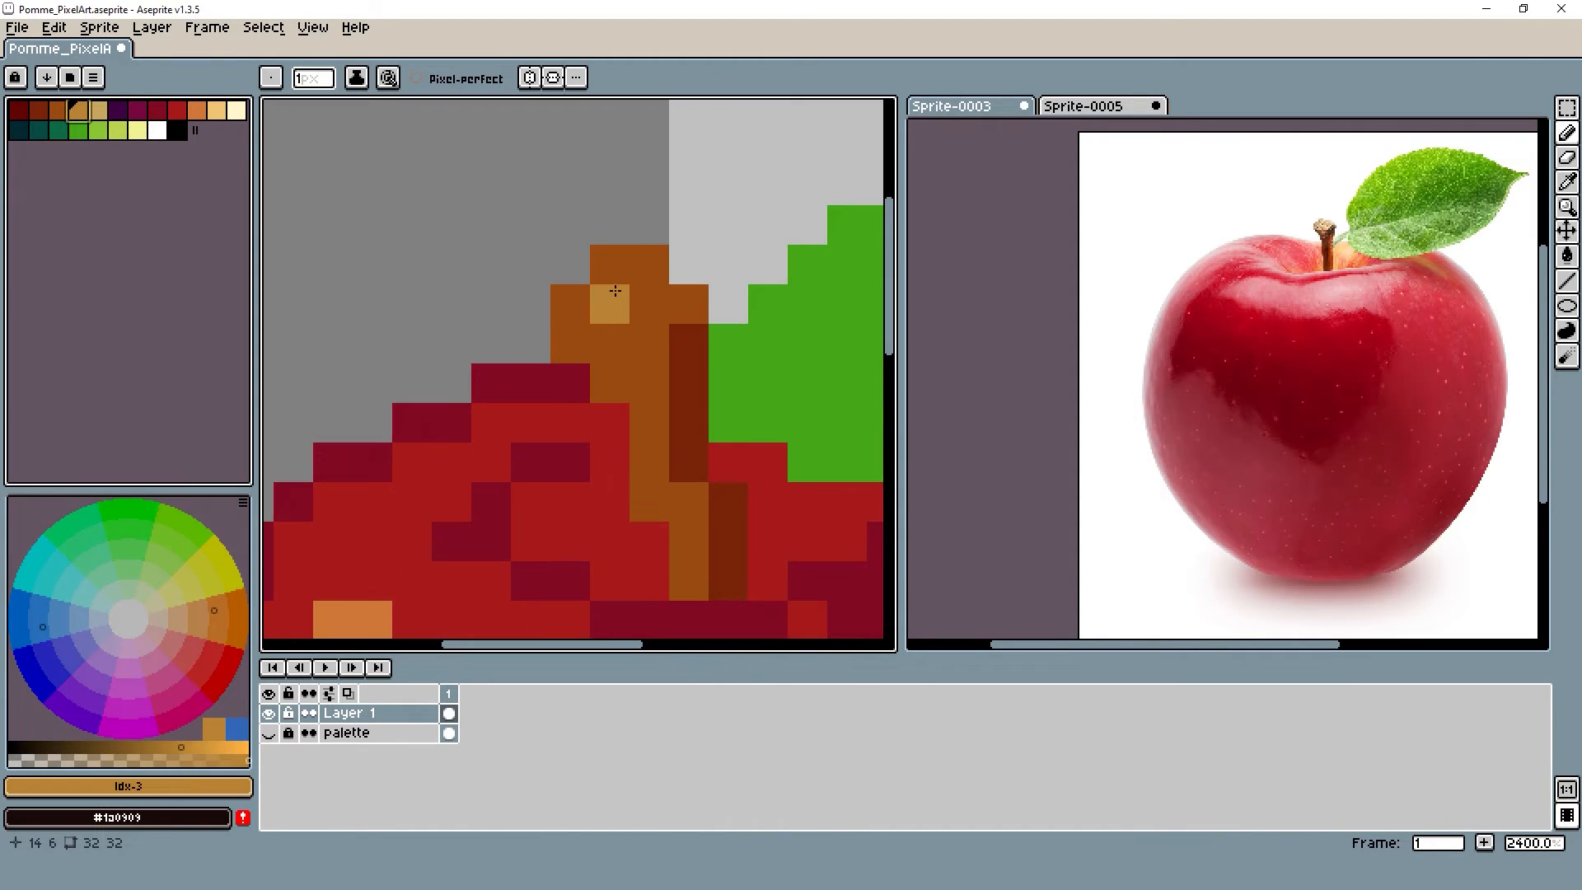
pyautogui.moveTo(611, 297)
pyautogui.mouseDown()
pyautogui.moveTo(648, 304)
pyautogui.moveTo(643, 272)
pyautogui.moveTo(585, 305)
pyautogui.moveTo(606, 328)
pyautogui.mouseUp()
pyautogui.scroll(-7, 606, 328)
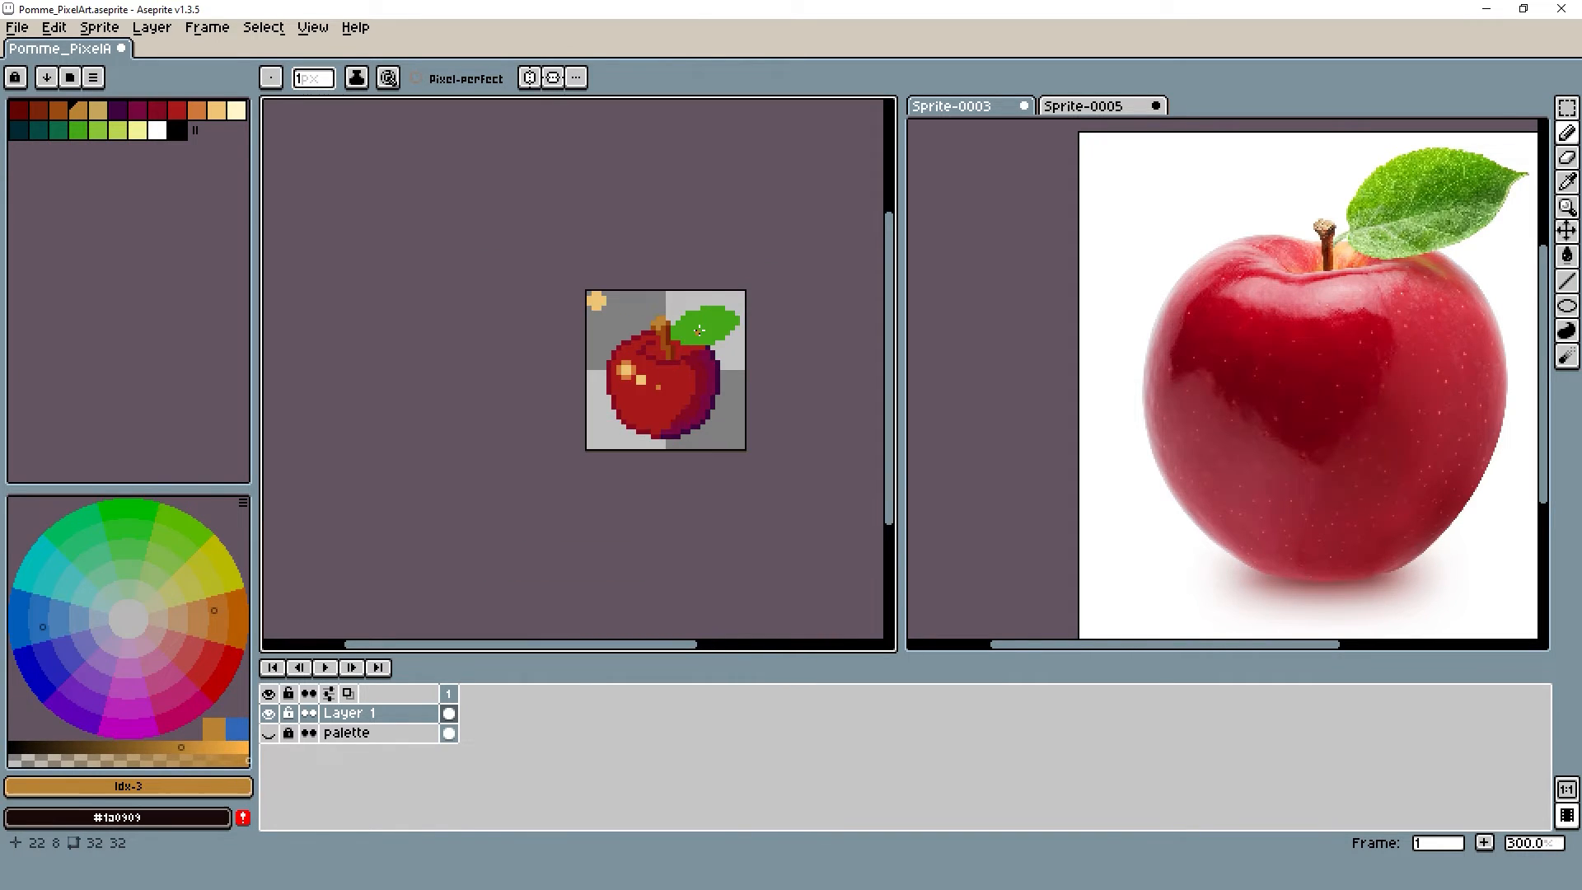
# Add the brightest highlight to the stem's upper-left tip in light tan (palette index 4)
pyautogui.scroll(5, 312, 152)
pyautogui.click(98, 109)
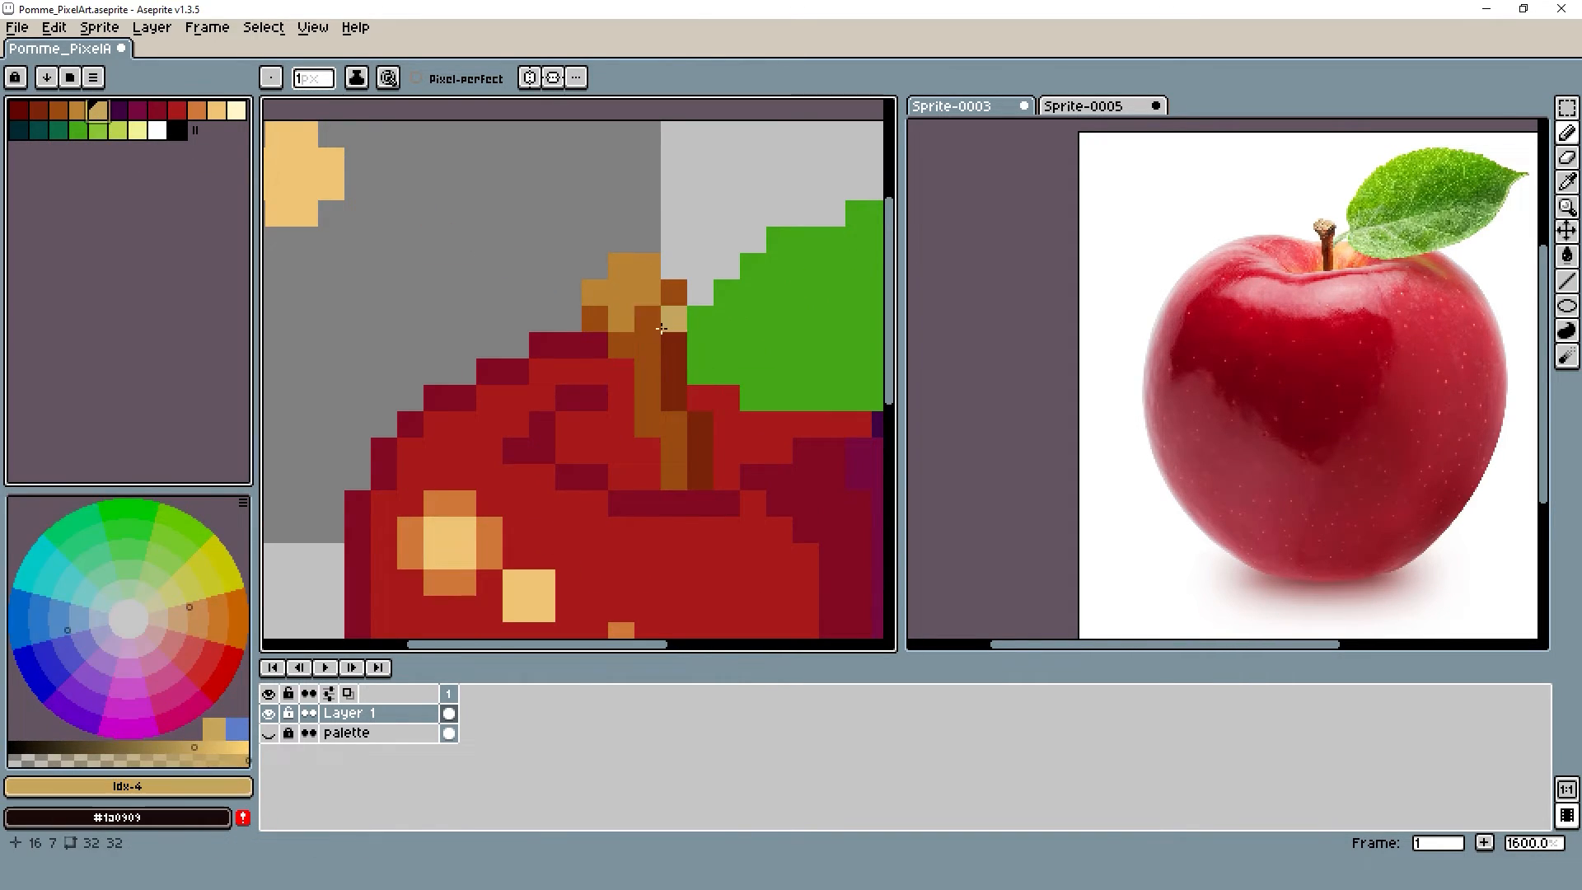
pyautogui.moveTo(619, 293); pyautogui.dragTo(604, 266)
pyautogui.scroll(-4, 604, 266)
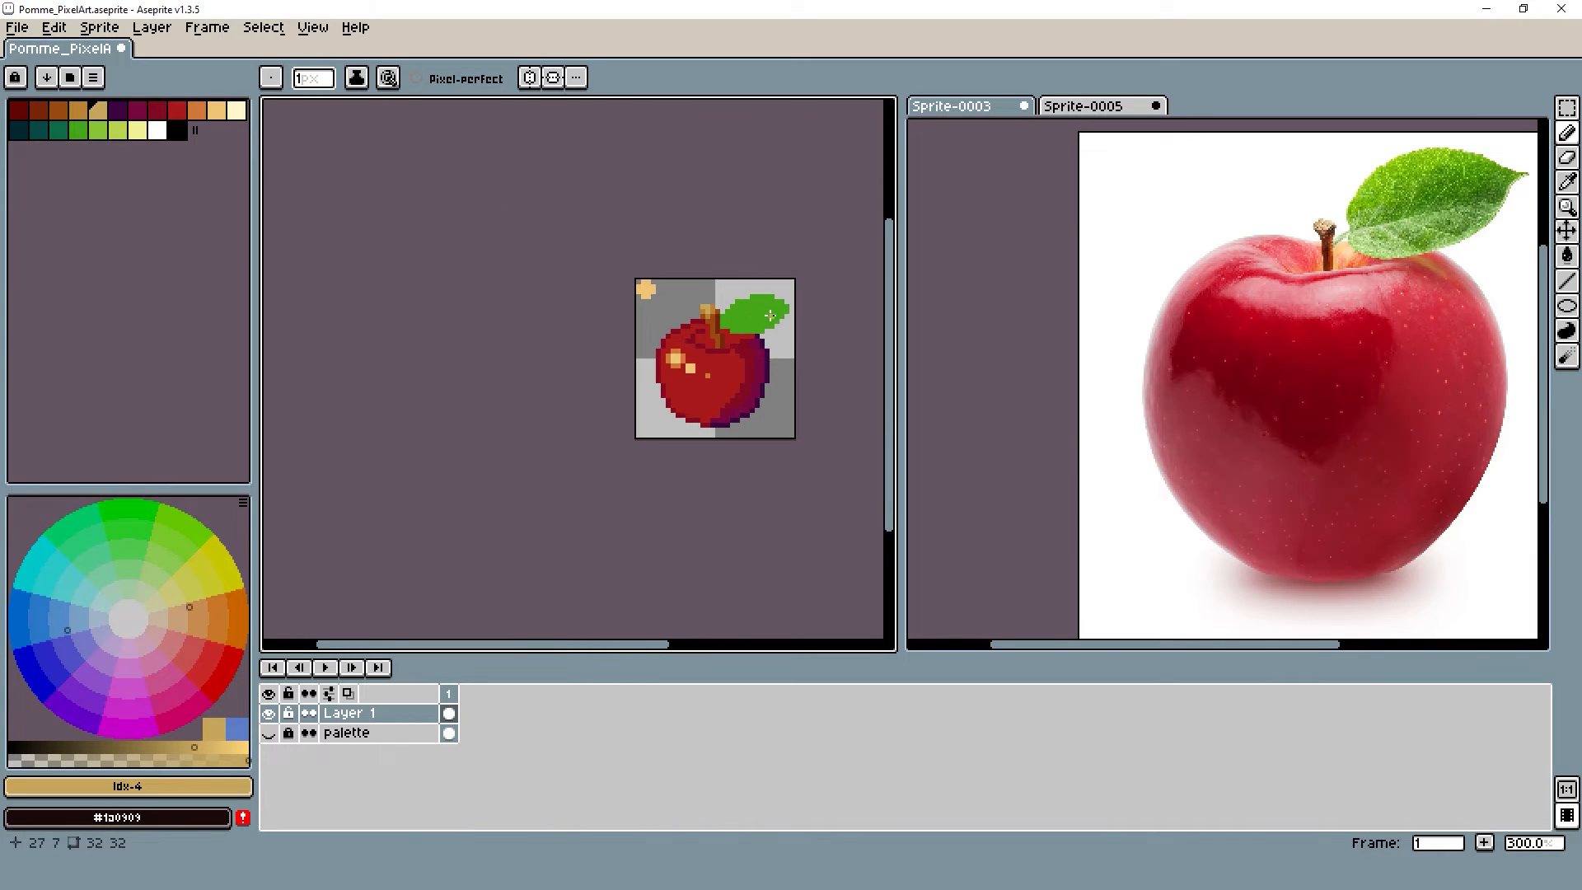
pyautogui.scroll(3, 733, 307)
pyautogui.press('alt')
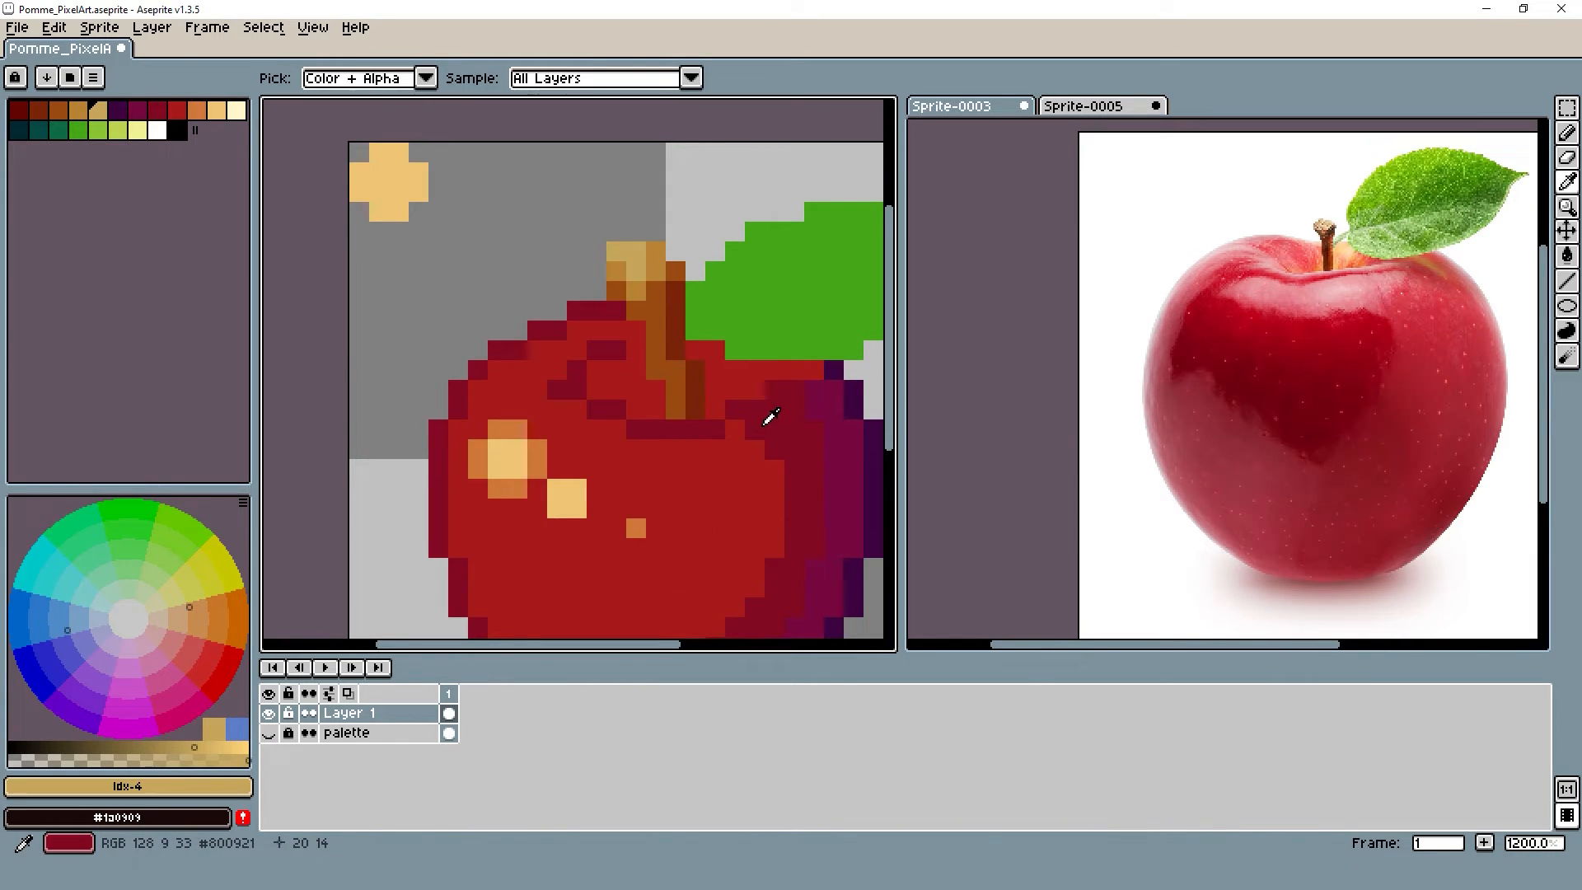
# Draw a light yellow highlight (palette index 10) along the front rim and left side of the hollow around the stem
pyautogui.click(707, 430)
pyautogui.click(217, 110)
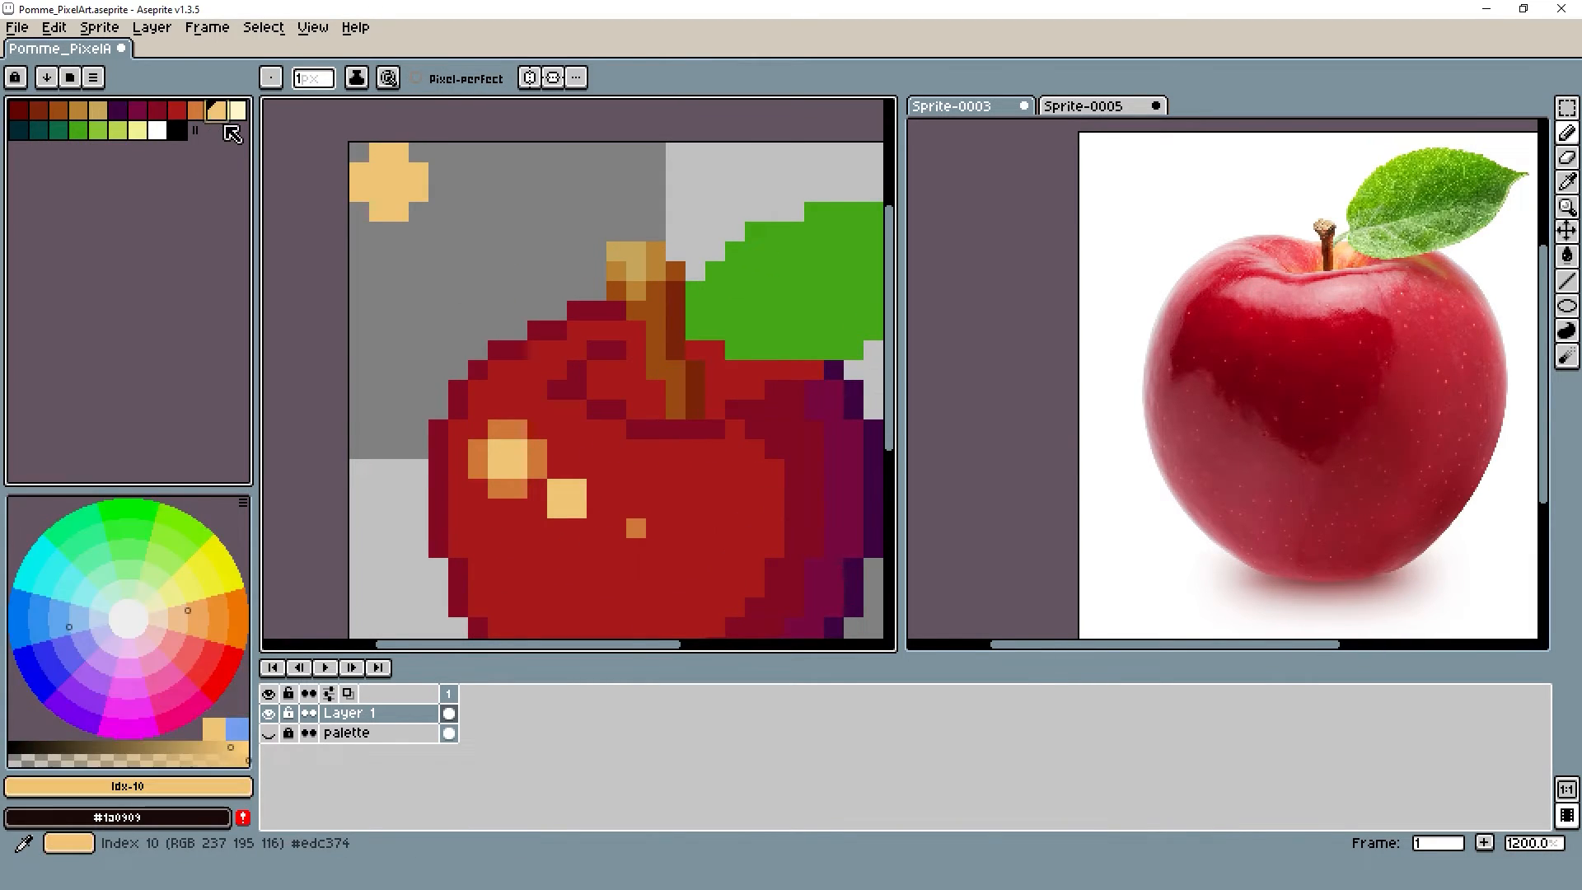
pyautogui.click(735, 429)
pyautogui.moveTo(695, 450)
pyautogui.mouseDown()
pyautogui.moveTo(656, 429)
pyautogui.moveTo(649, 446)
pyautogui.mouseUp()
pyautogui.hotkey('ctrl', 'z')
pyautogui.hotkey('ctrl', 'z')
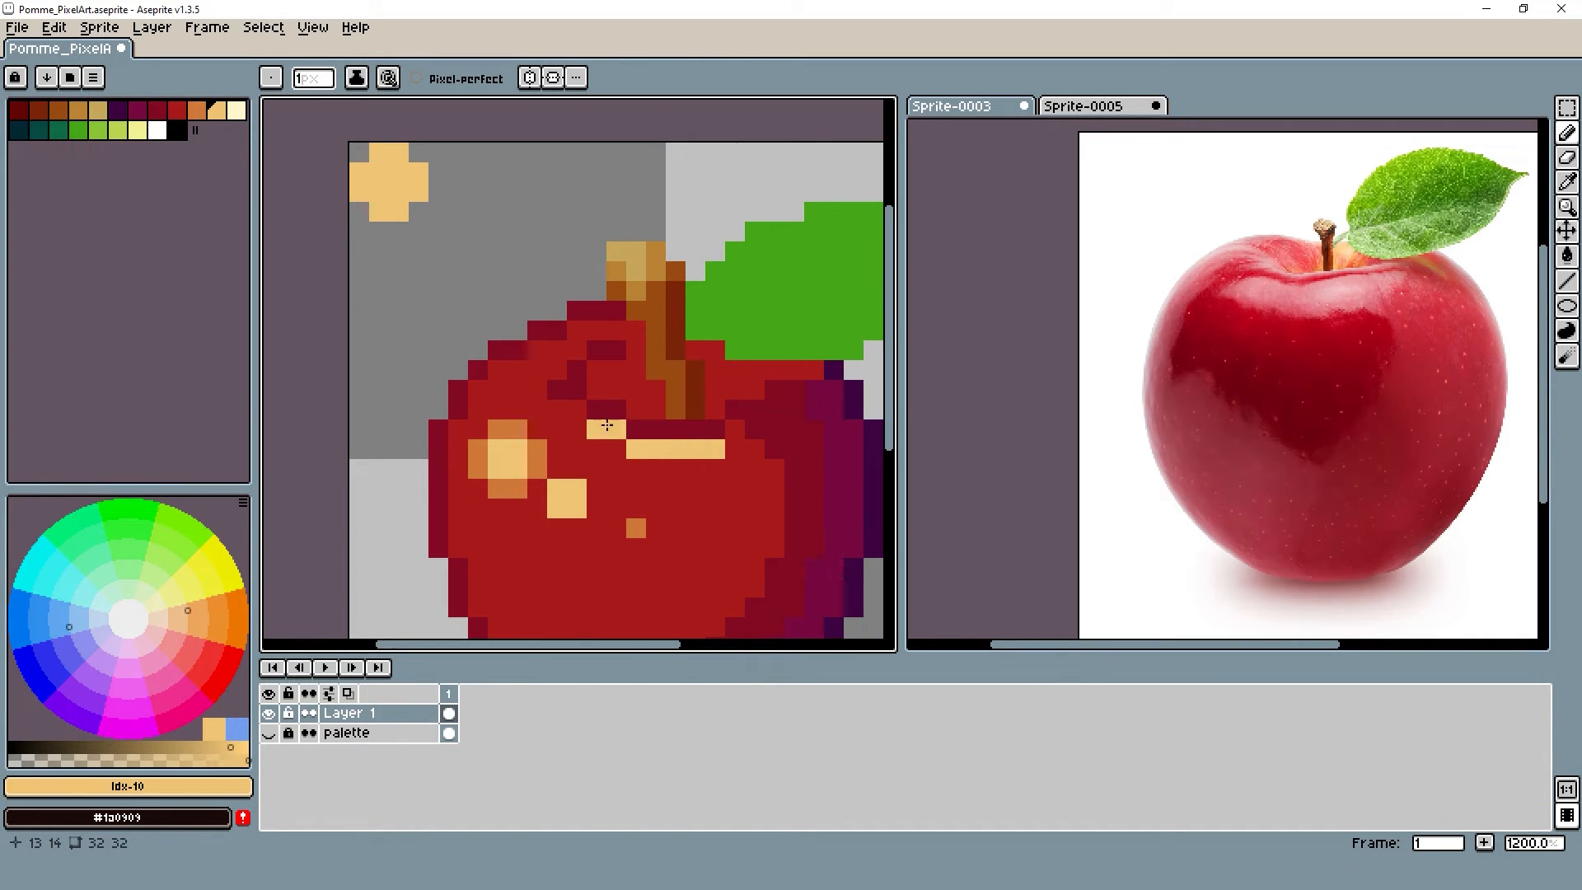
pyautogui.moveTo(551, 368); pyautogui.dragTo(570, 356)
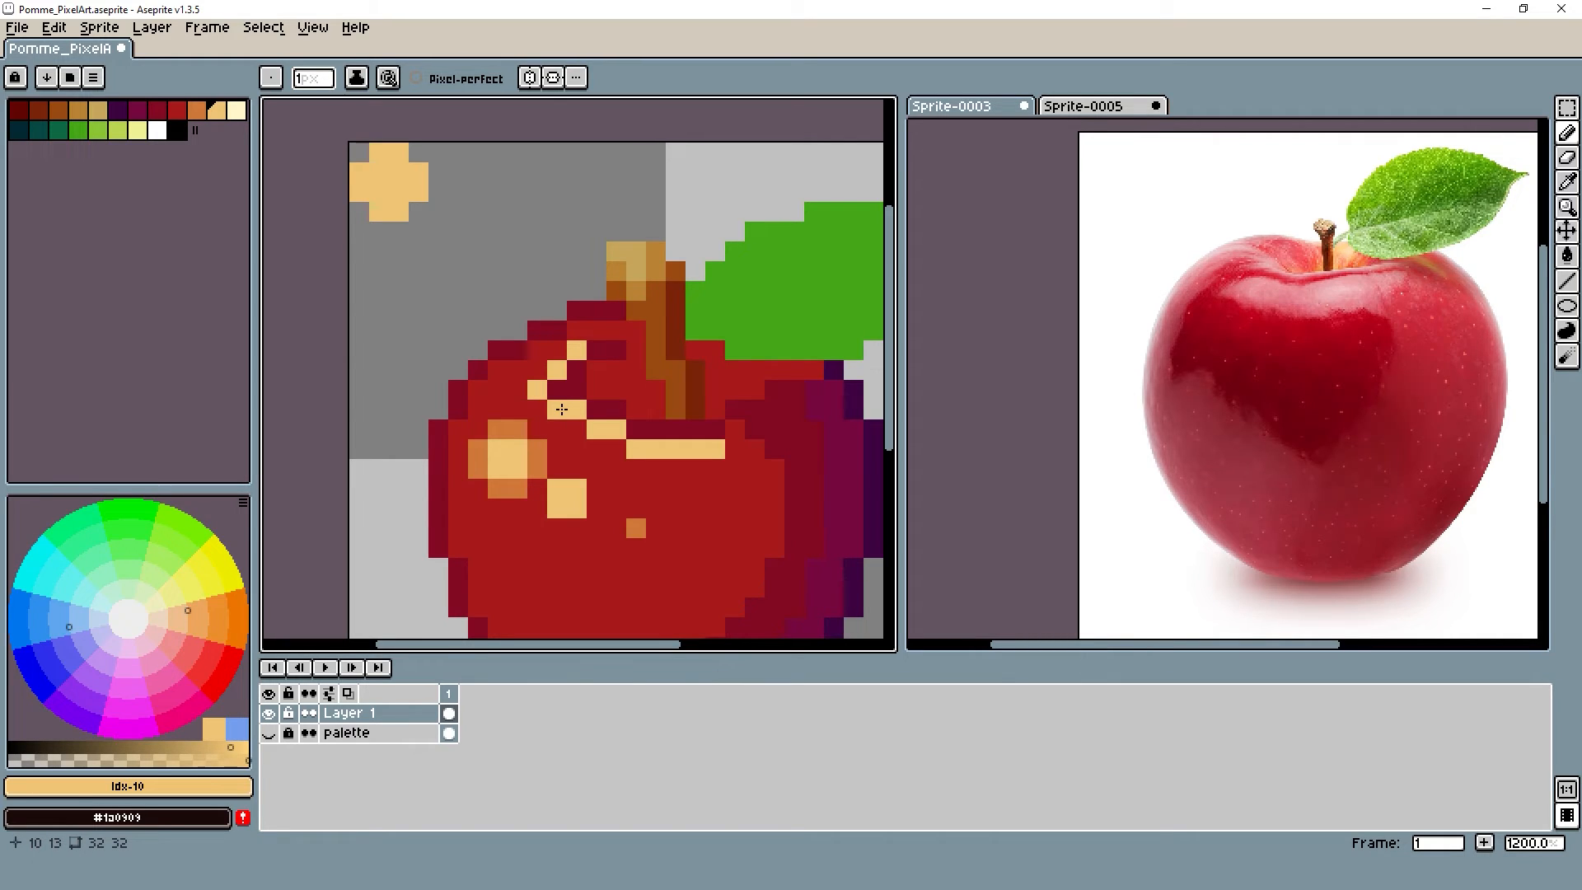
# Try the rim highlight without its leftmost pixel and restore that pixel
pyautogui.scroll(-5, 561, 410)
pyautogui.hotkey('ctrl', 'z')
pyautogui.scroll(4, 659, 439)
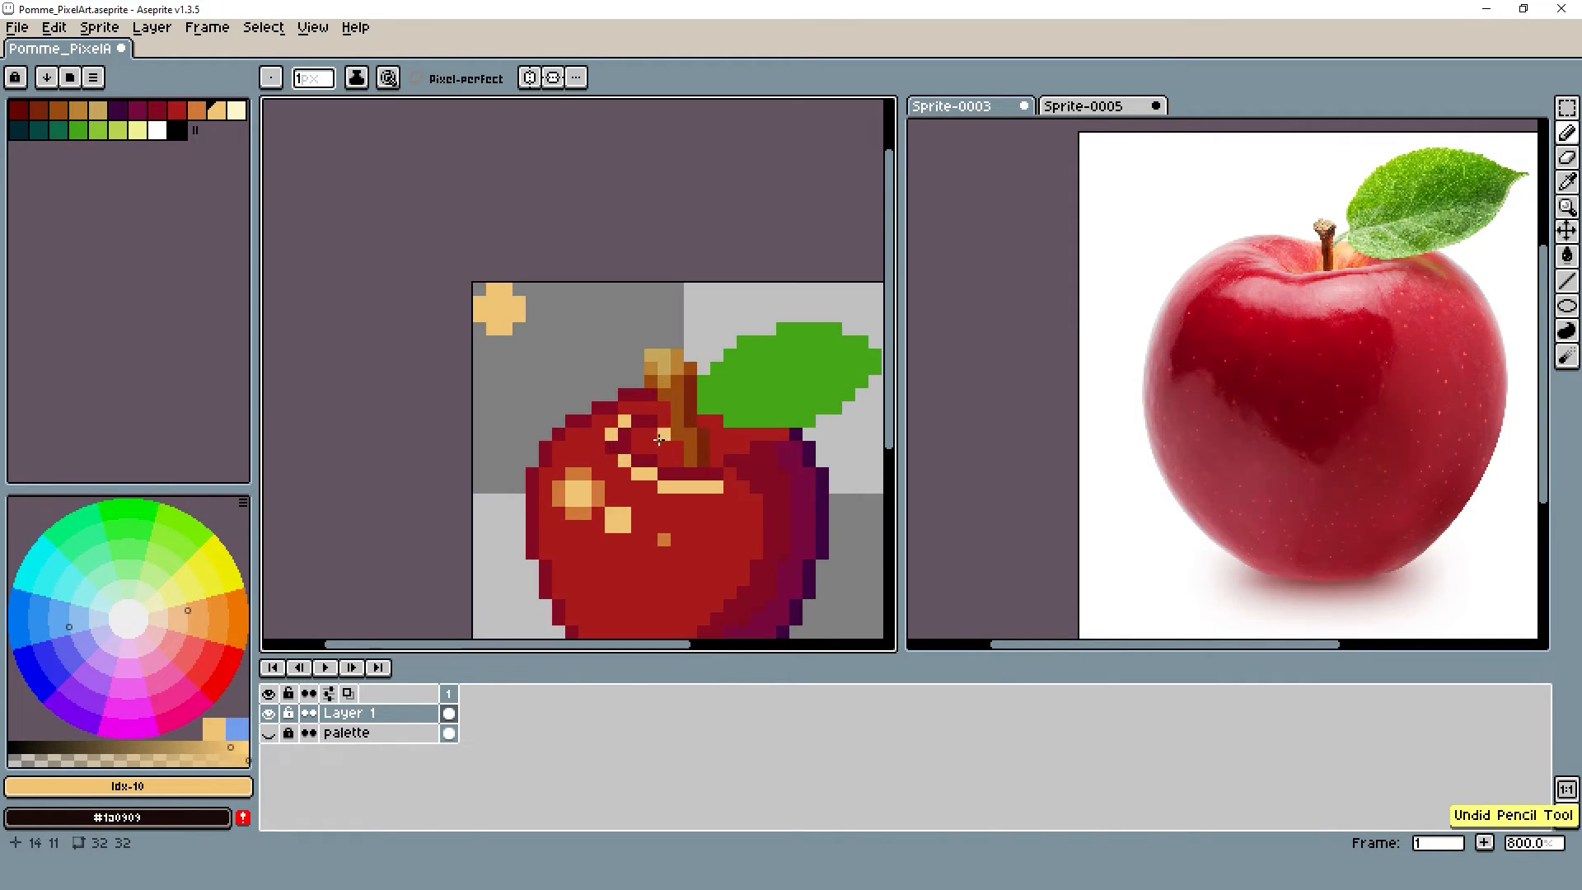
pyautogui.click(597, 448)
pyautogui.scroll(-4, 657, 442)
pyautogui.scroll(6, 624, 445)
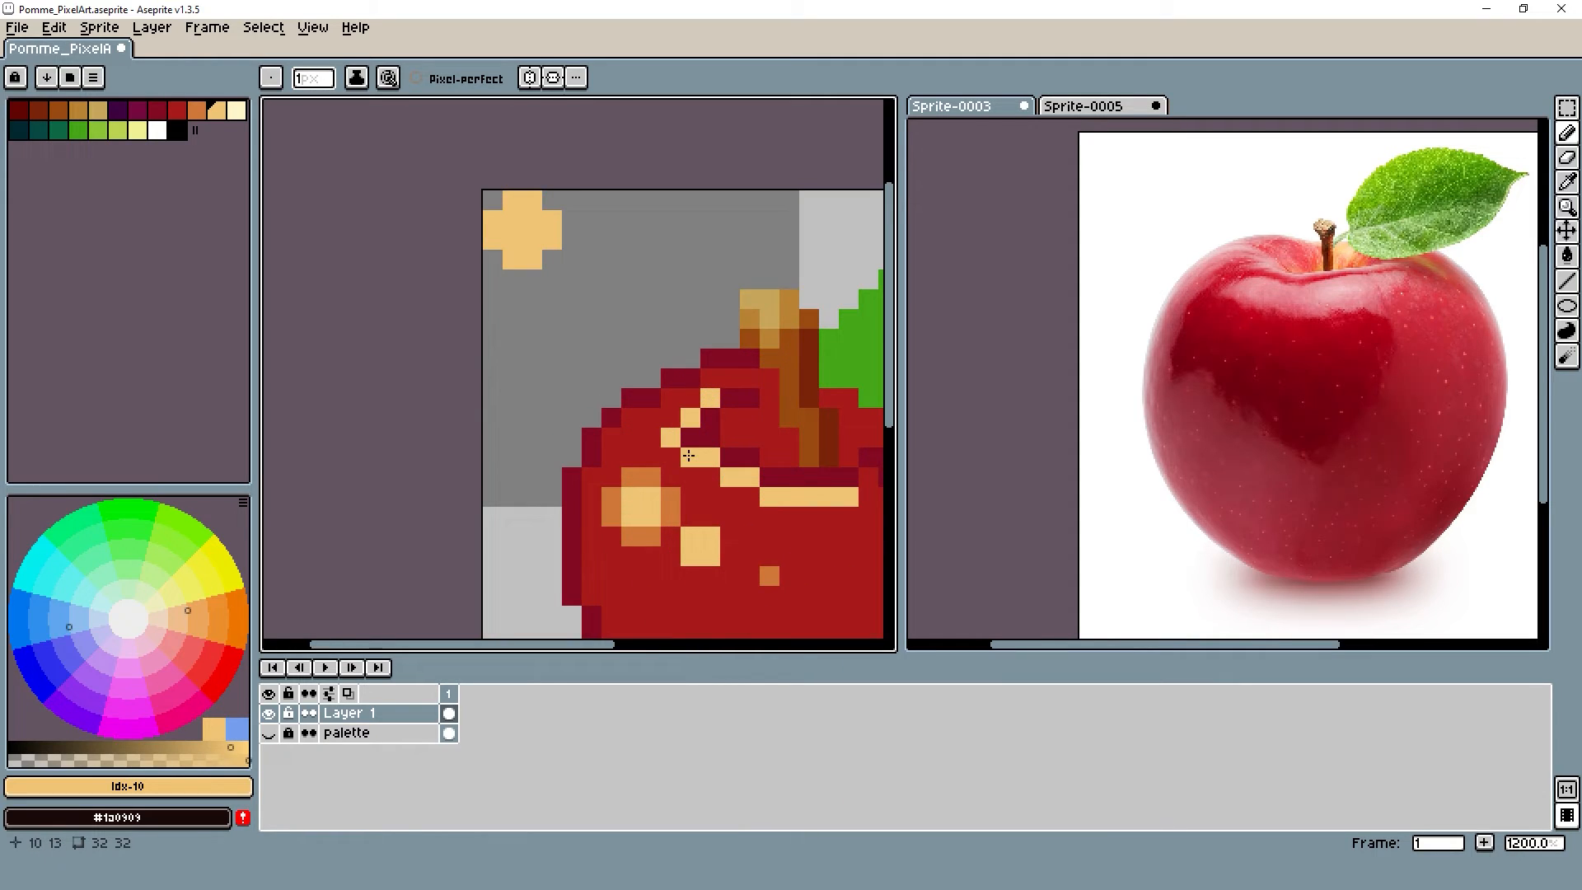
pyautogui.scroll(-5, 688, 456)
pyautogui.scroll(6, 539, 412)
# Recolor every segment of the rim highlight around the stem hollow with orange (#cf783a) using the Paint Bucket
pyautogui.press('i')
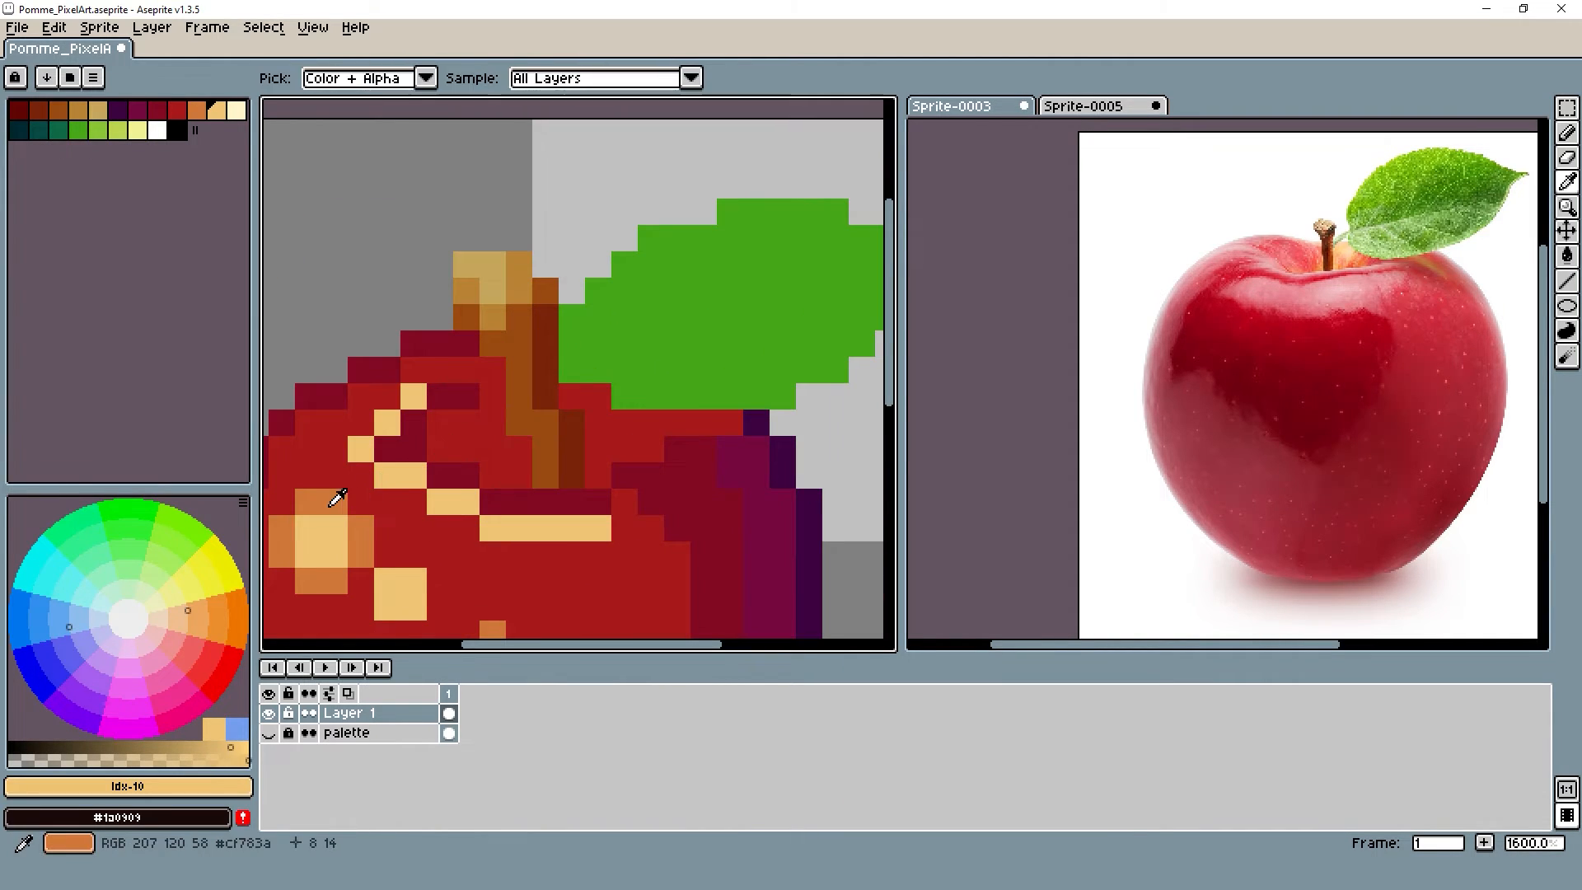
pyautogui.keyDown('alt'); pyautogui.click(330, 506); pyautogui.keyUp('alt')
pyautogui.press('g')
pyautogui.click(363, 451)
pyautogui.click(388, 474)
pyautogui.click(388, 423)
pyautogui.click(412, 399)
pyautogui.click(459, 501)
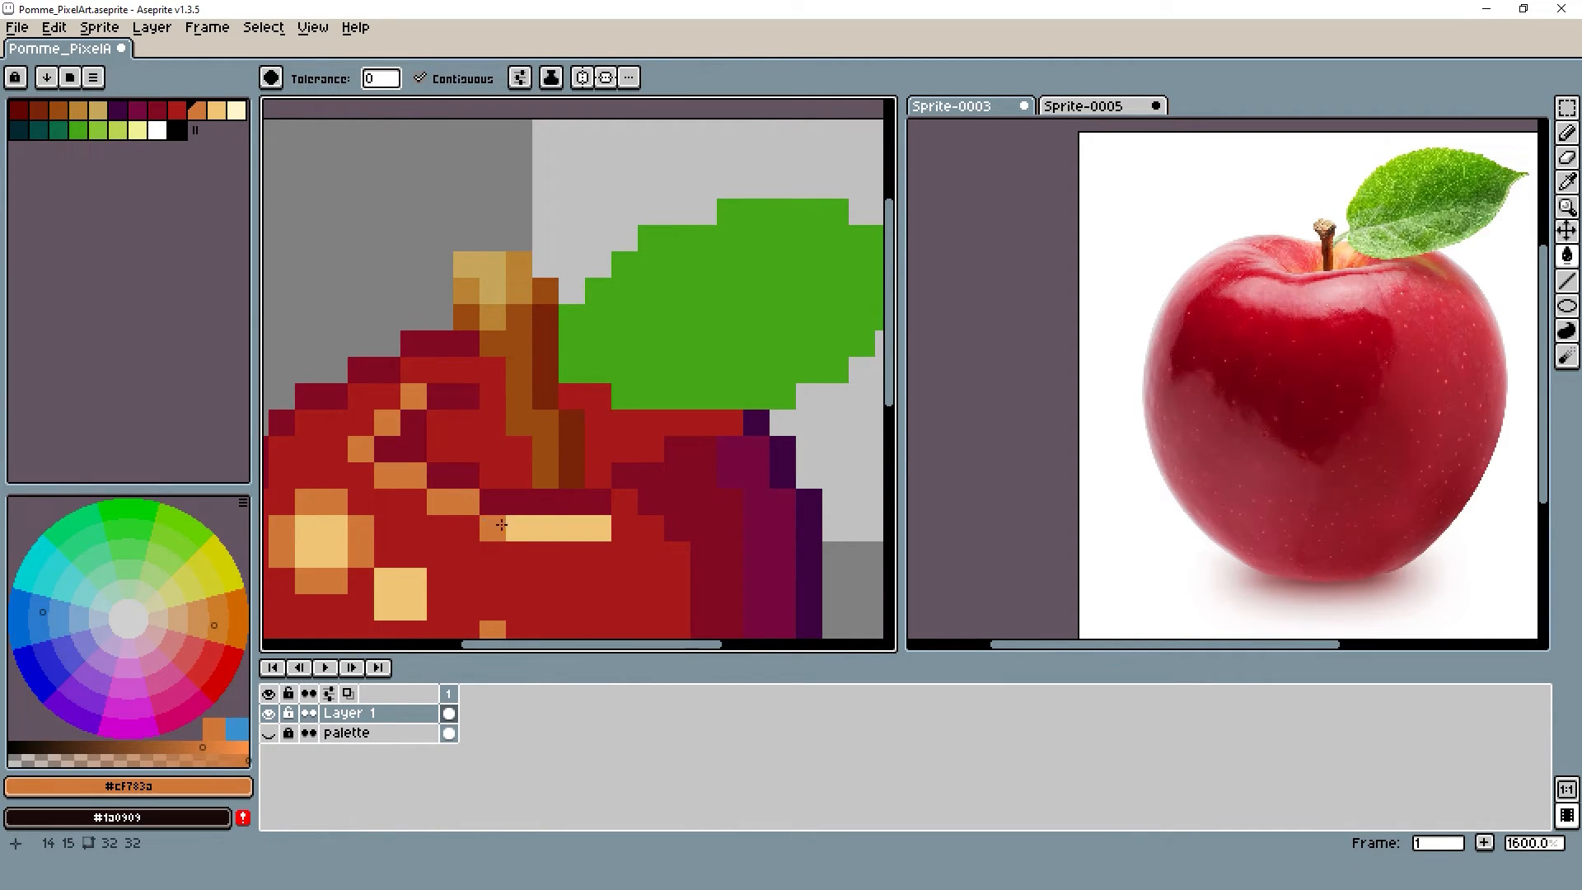
pyautogui.click(502, 525)
# Try extending the orange rim highlight to the right, and repaint that end in the apple's red (#a61919), shortening the line by one pixel
pyautogui.scroll(-5, 502, 525)
pyautogui.press('i')
pyautogui.scroll(4, 585, 485)
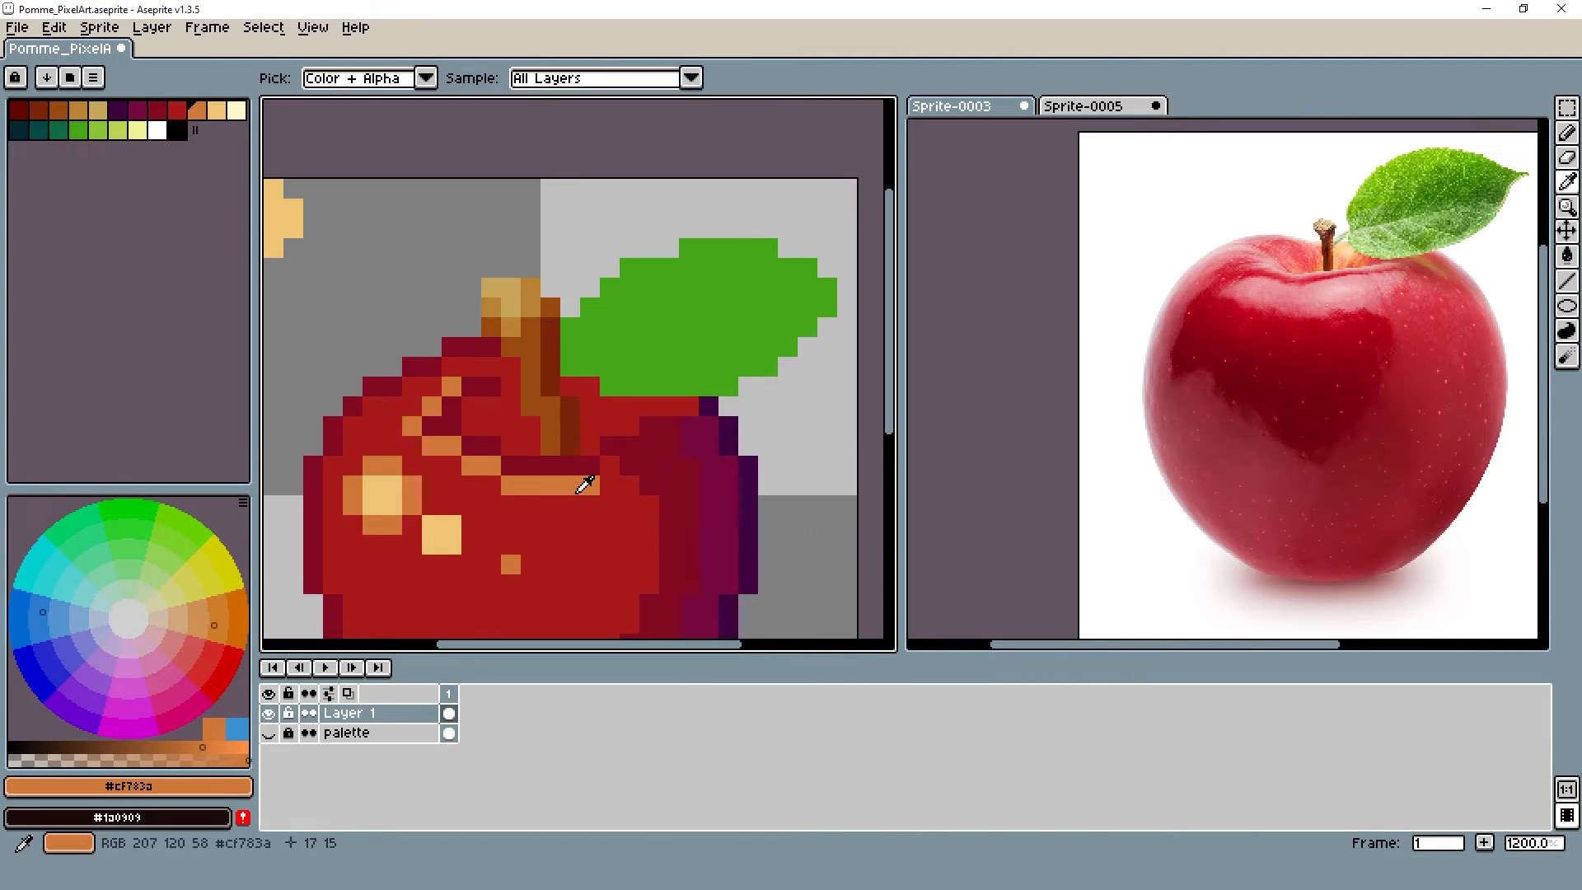
pyautogui.press('b')
pyautogui.click(648, 468)
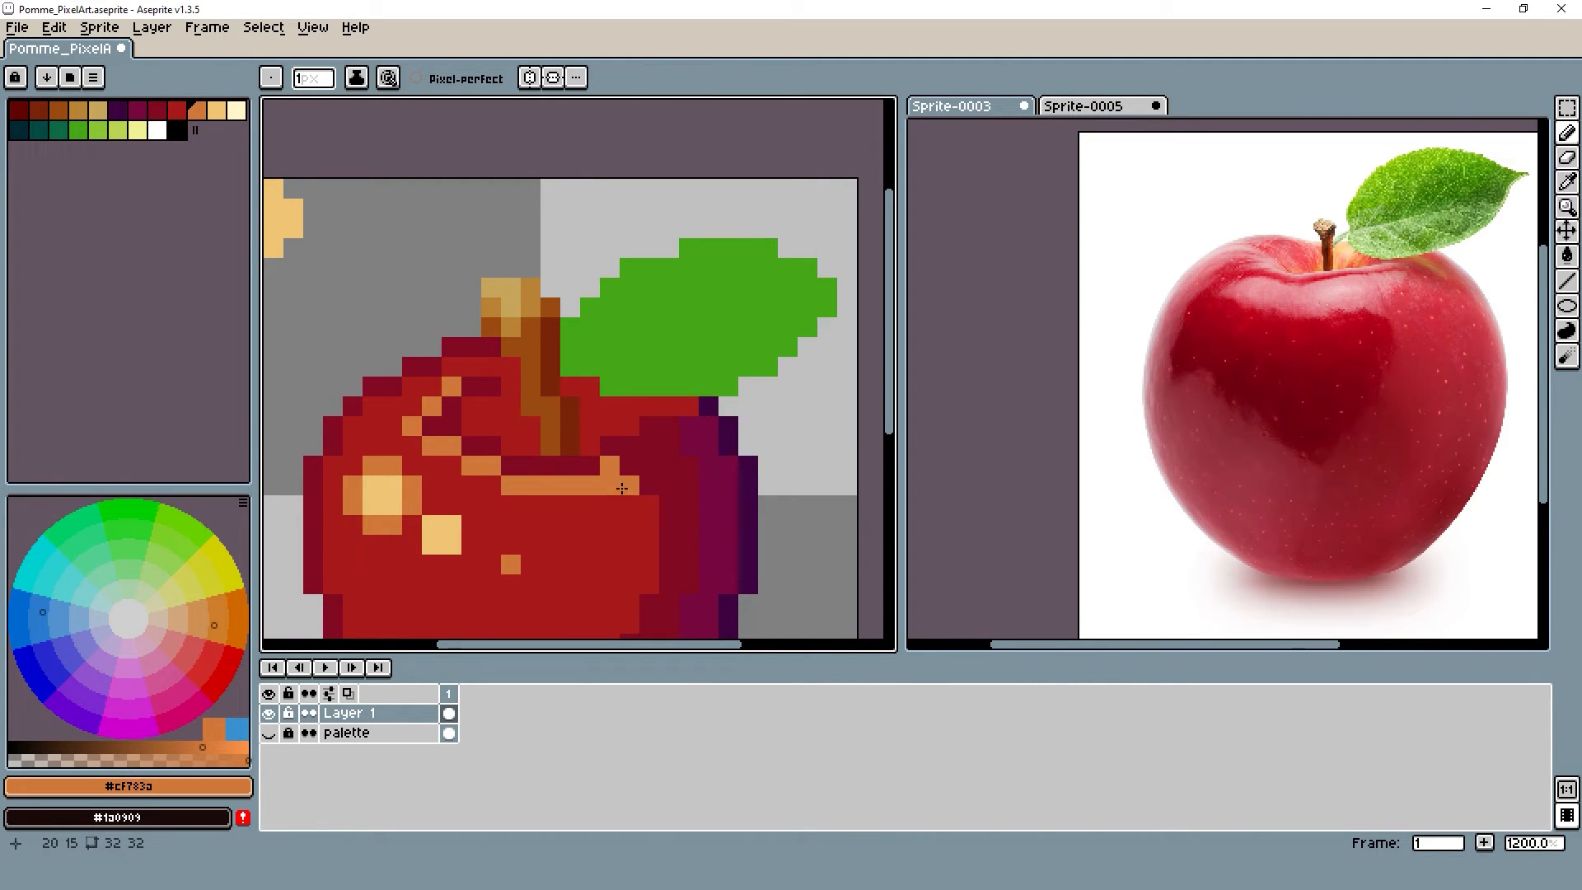
pyautogui.keyDown('alt'); pyautogui.click(644, 501); pyautogui.keyUp('alt')
pyautogui.click(629, 486)
pyautogui.click(613, 468)
pyautogui.click(613, 485)
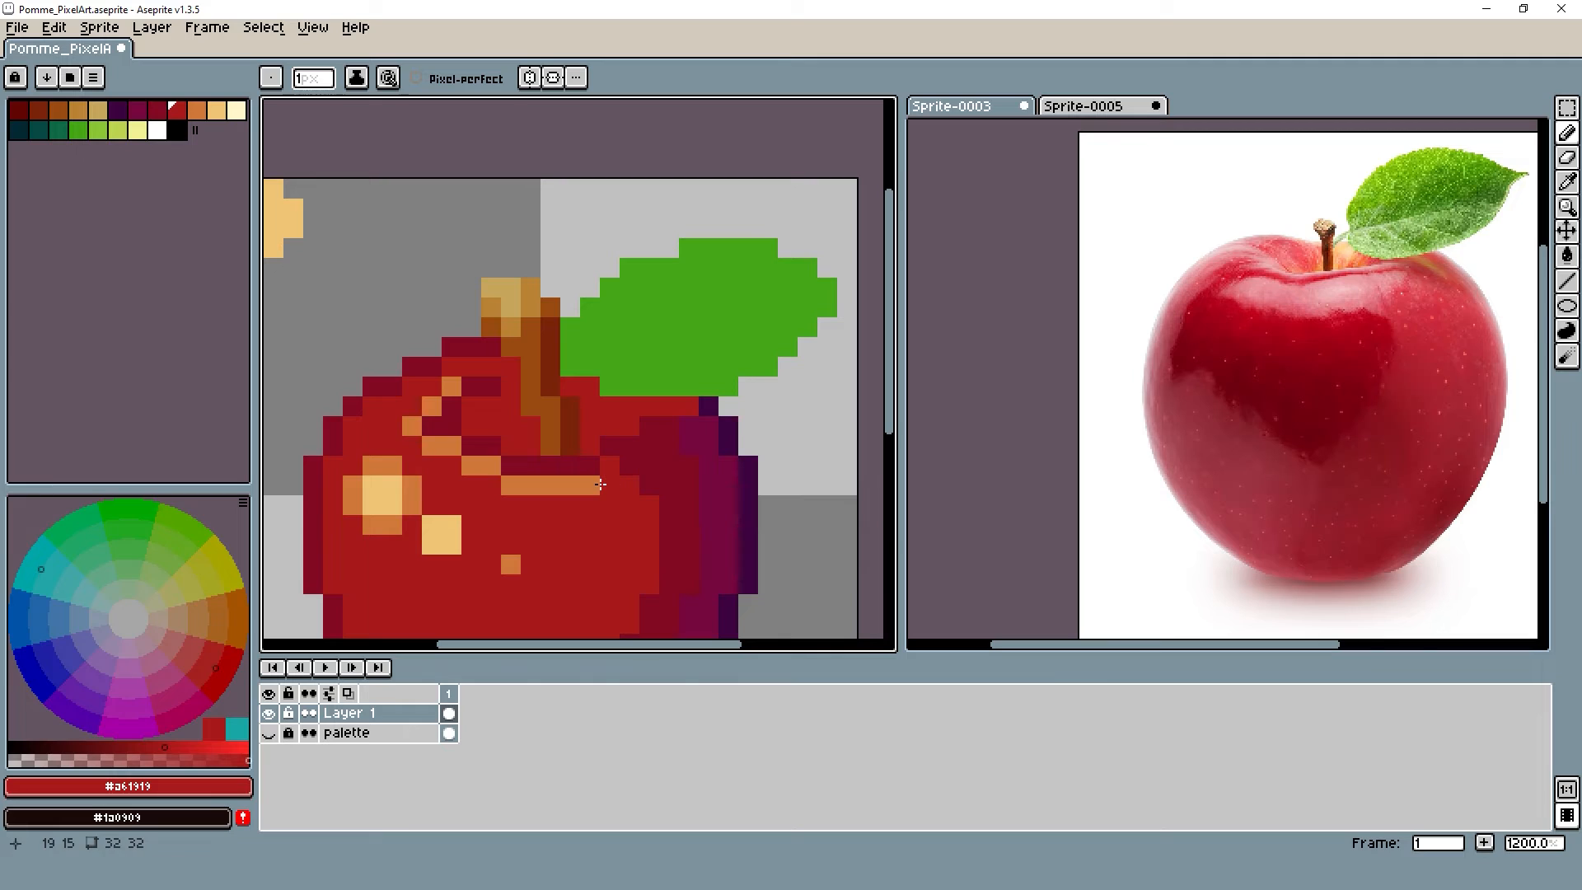
pyautogui.keyDown('alt'); pyautogui.click(565, 484); pyautogui.keyUp('alt')
pyautogui.click(588, 430)
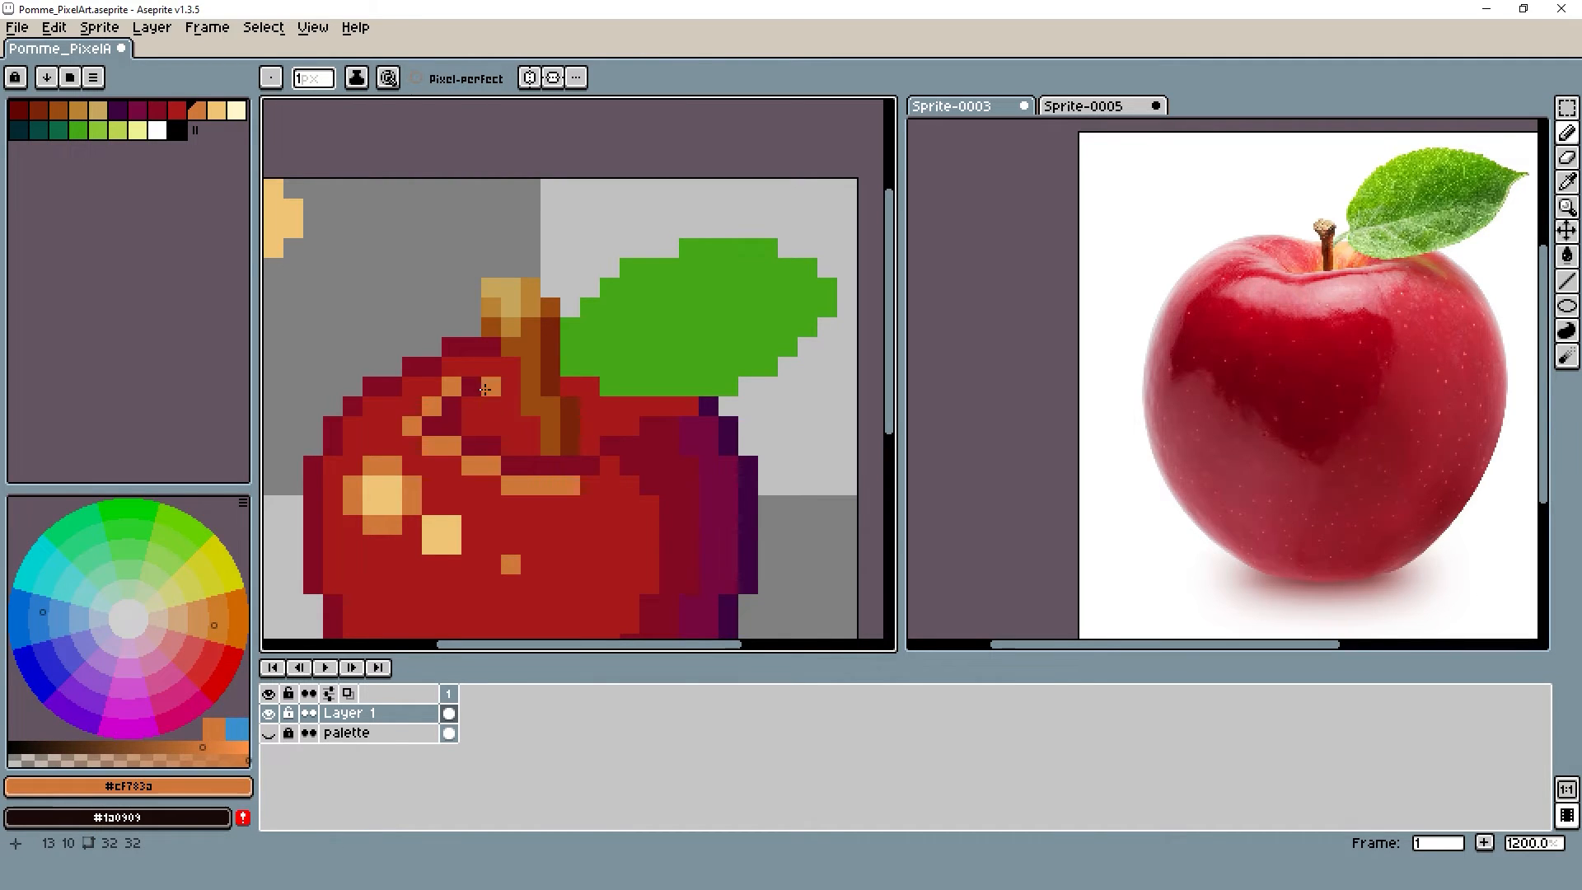
# Paint a 1 px dark red shadow line (palette index 0) on the apple's edge under the leaf, undoing the wider first stroke
pyautogui.keyDown('alt'); pyautogui.click(571, 435); pyautogui.keyUp('alt')
pyautogui.click(19, 113)
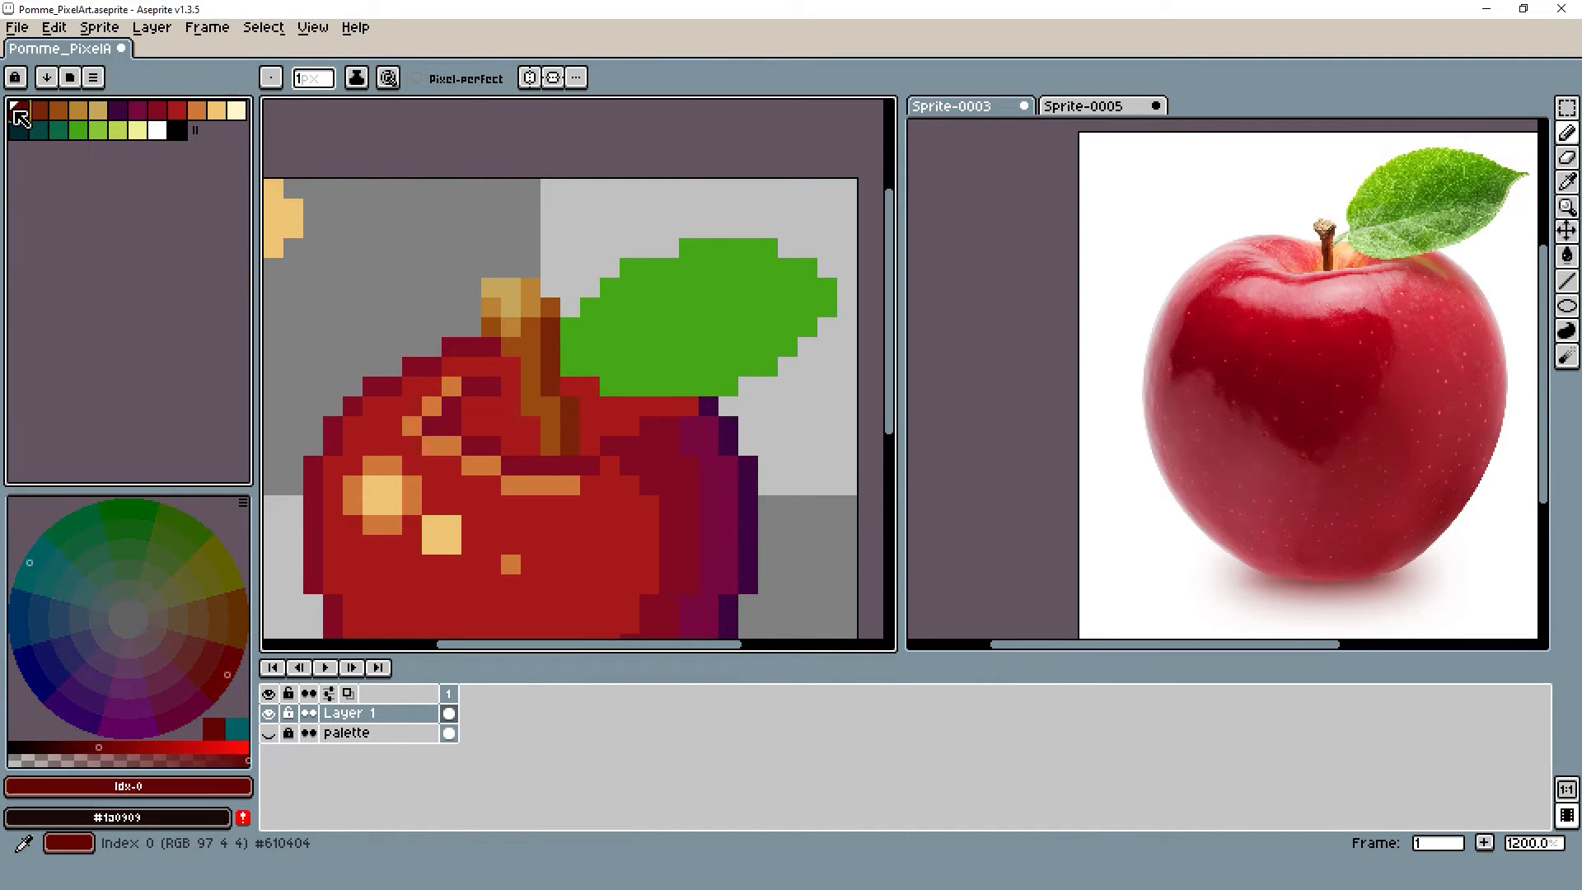
pyautogui.scroll(3, 586, 453)
pyautogui.moveTo(606, 459); pyautogui.dragTo(459, 465)
pyautogui.scroll(-6, 581, 469)
pyautogui.hotkey('ctrl', 'z')
pyautogui.scroll(5, 614, 467)
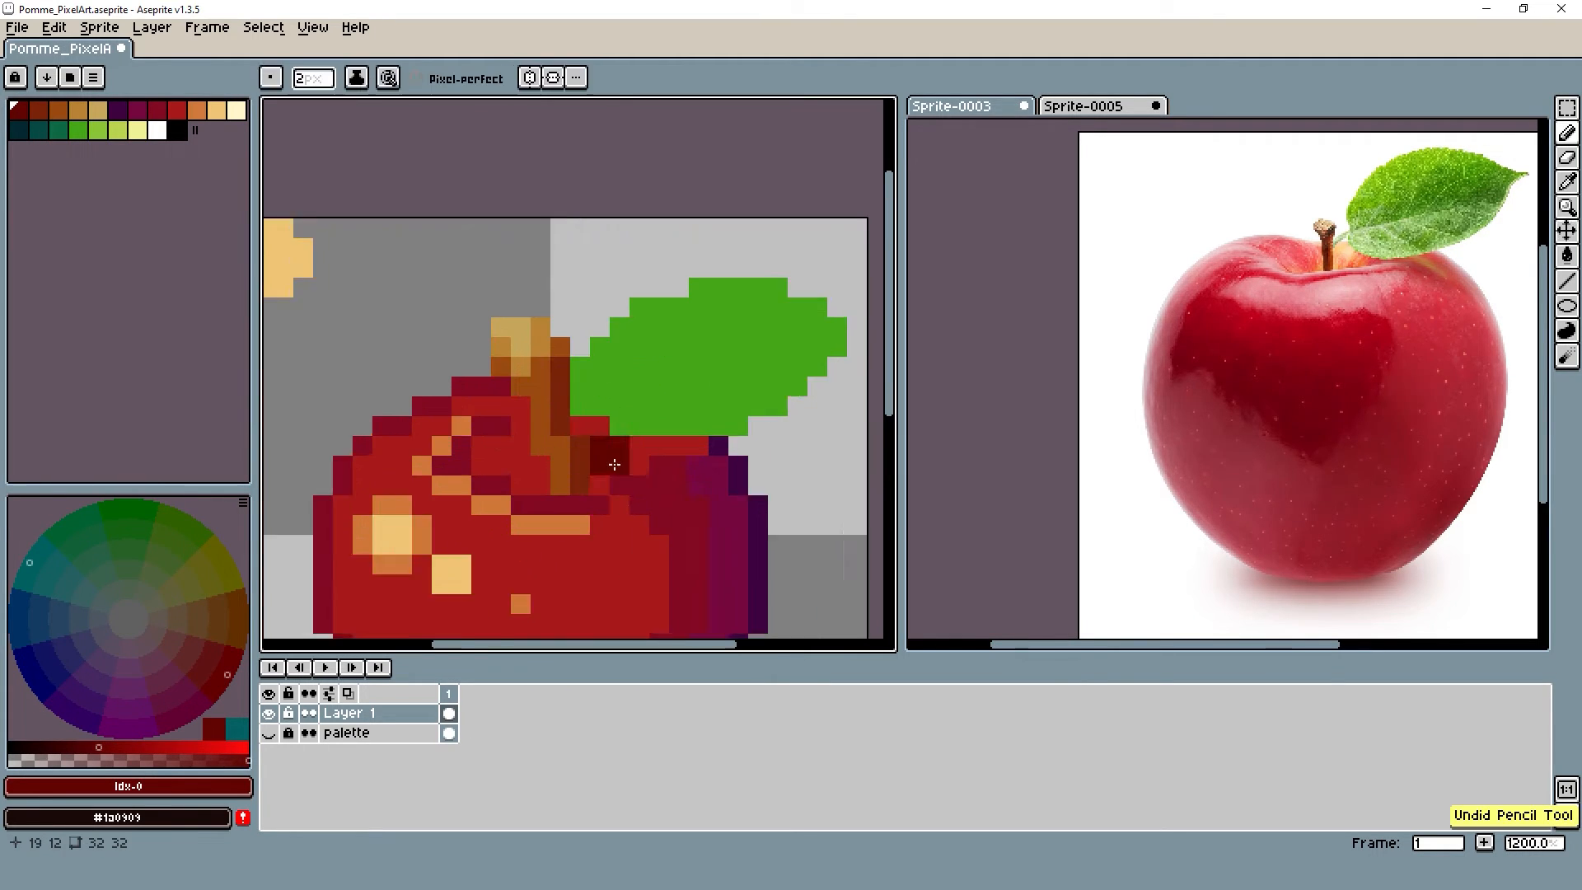
pyautogui.scroll(1, 614, 464)
pyautogui.press('-')
pyautogui.moveTo(626, 435); pyautogui.dragTo(717, 437)
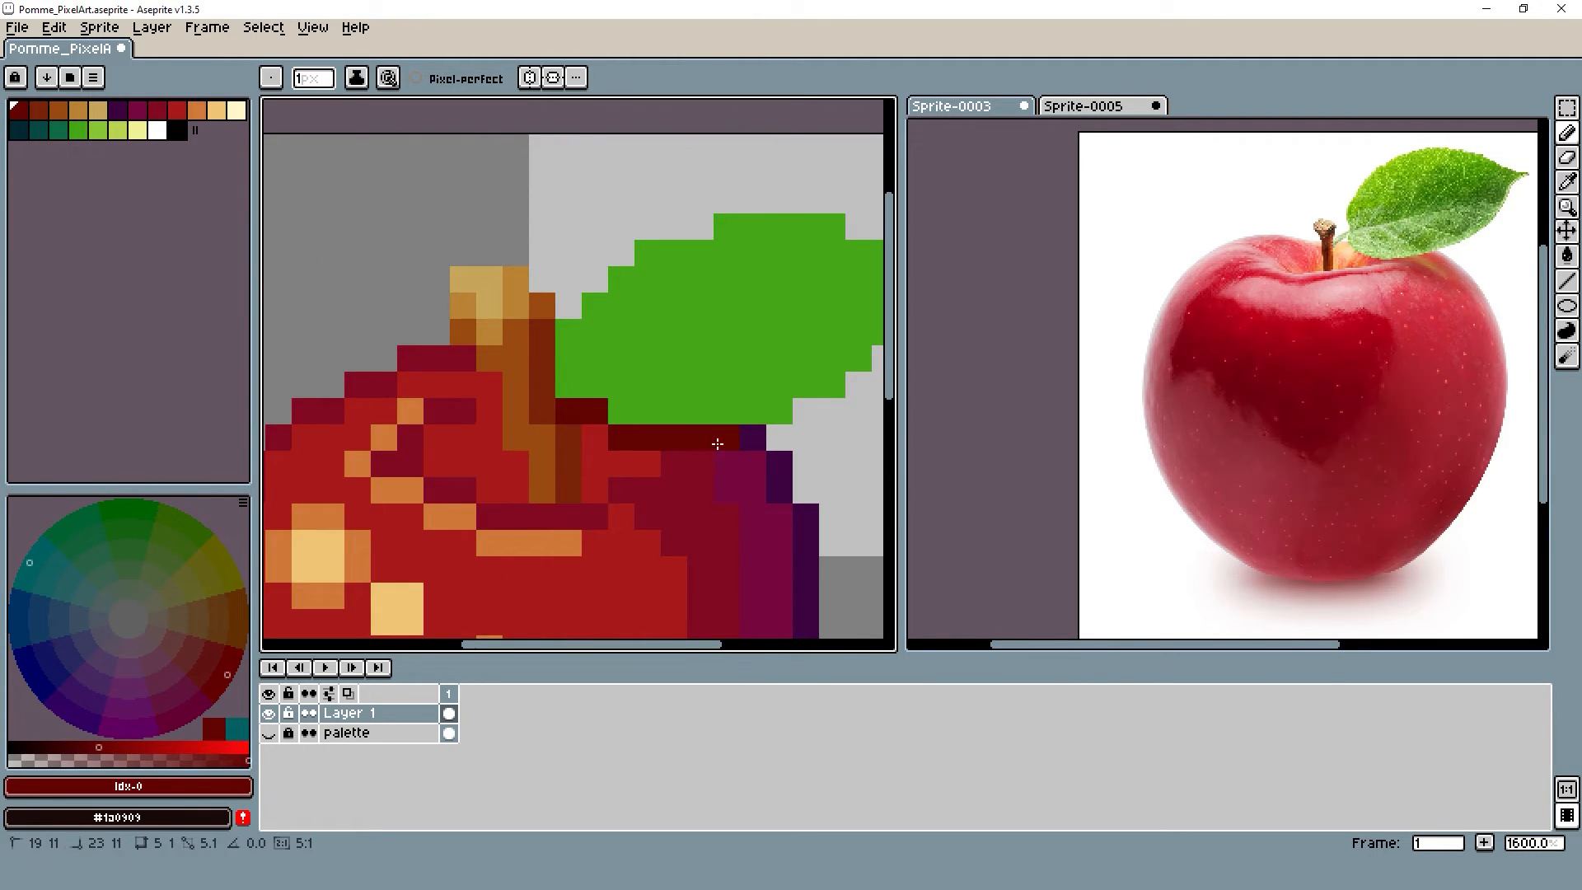
# Add a dark red pixel where the stem's left side meets the apple's top edge
pyautogui.scroll(-5, 700, 435)
pyautogui.scroll(4, 671, 418)
pyautogui.click(637, 410)
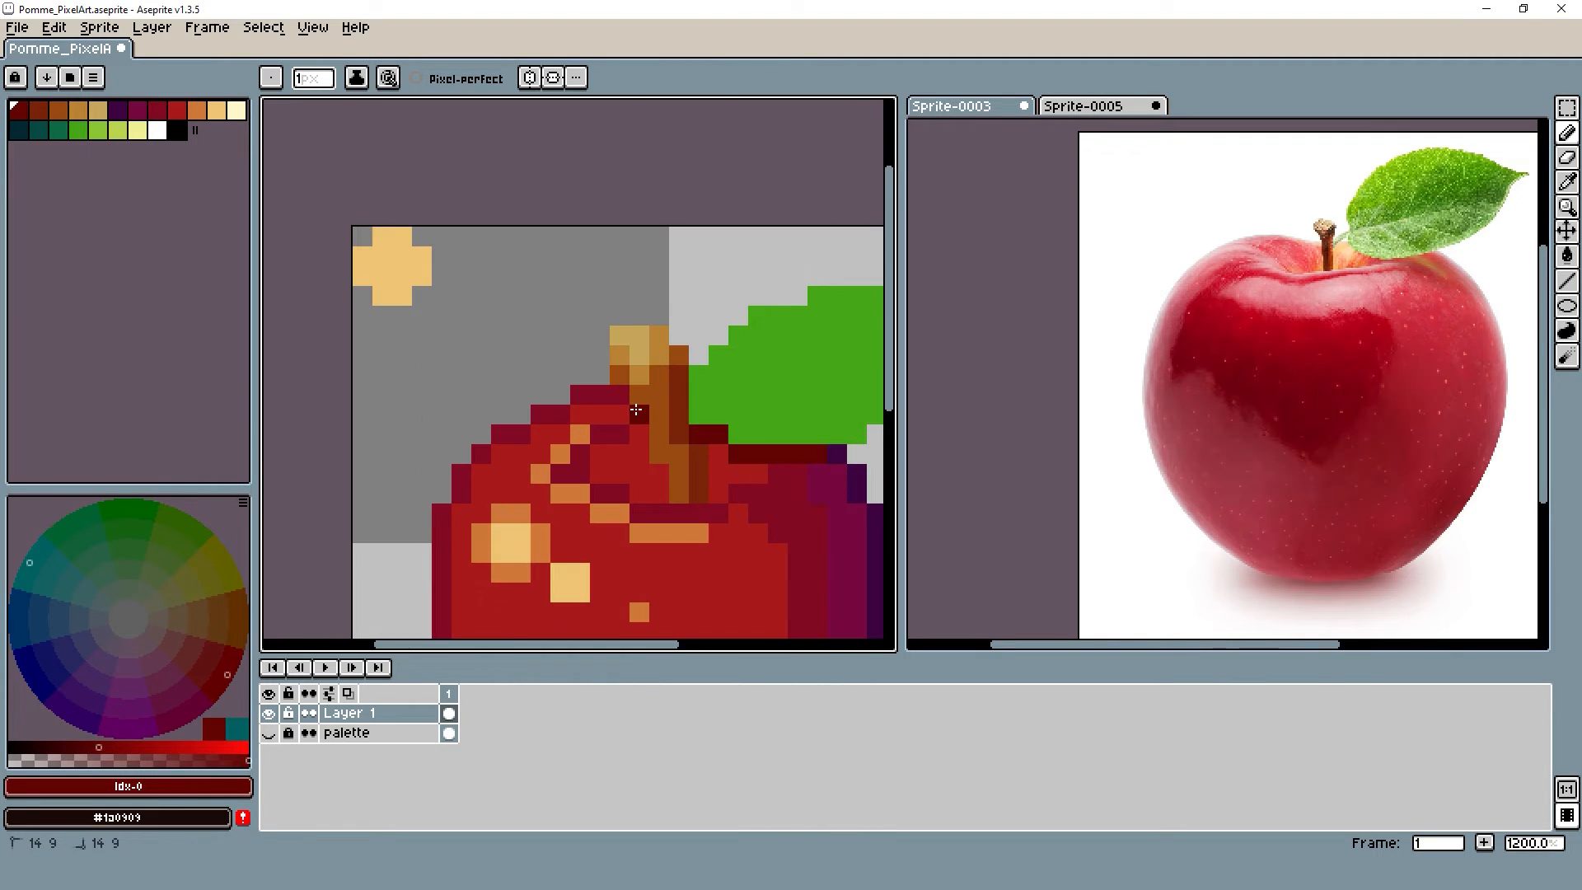
pyautogui.scroll(-6, 610, 411)
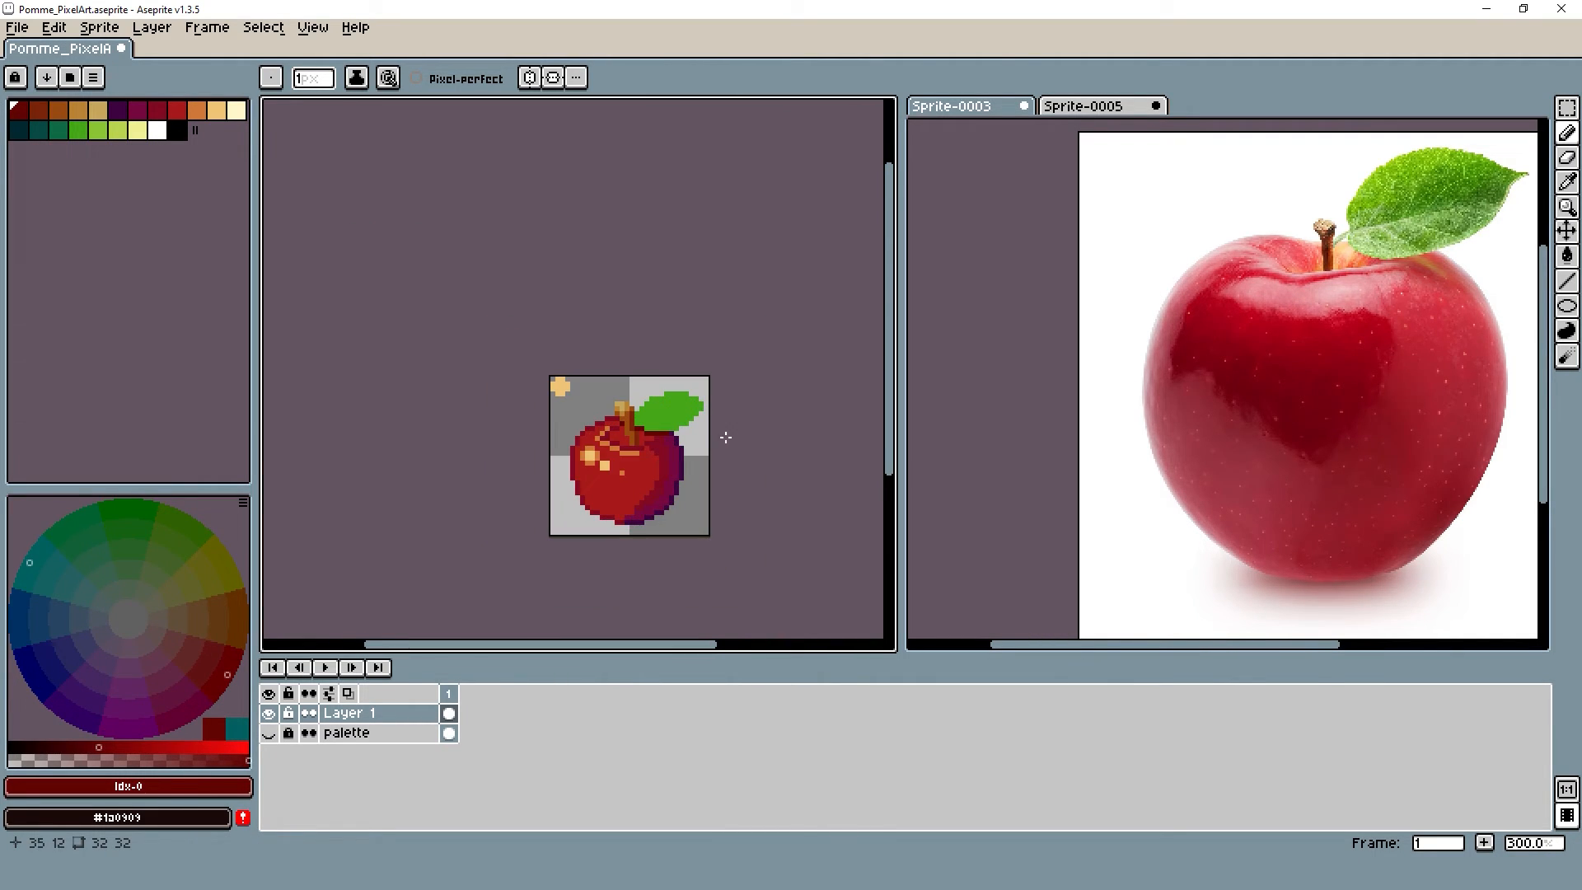
pyautogui.scroll(7, 634, 438)
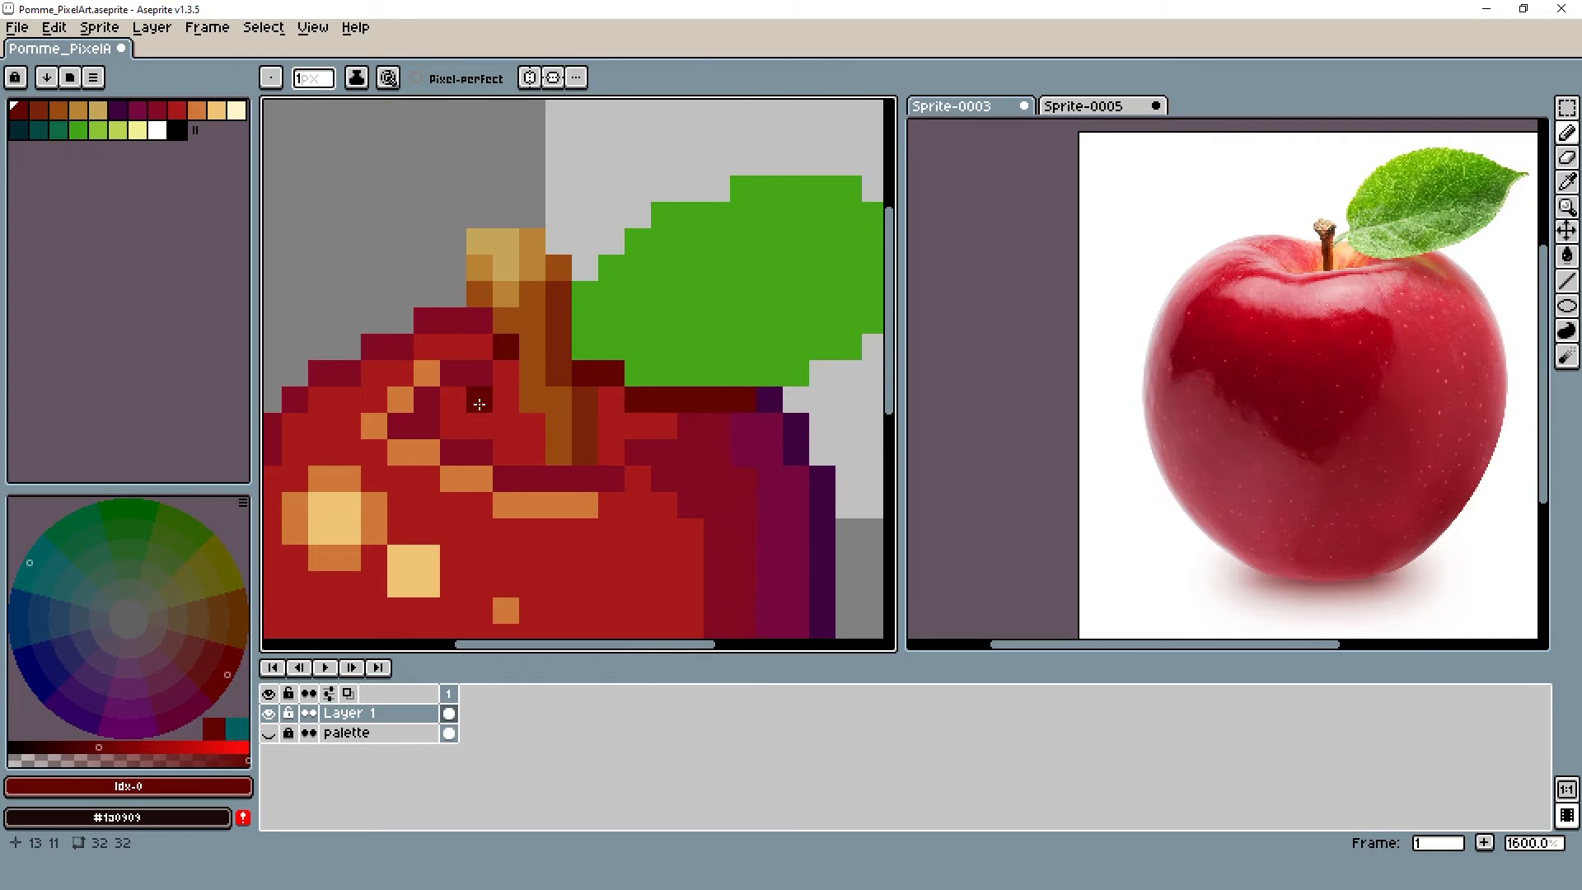
# Try purple pixels (palette index 6) along the left side of the stem and undo them
pyautogui.keyDown('alt'); pyautogui.click(477, 373); pyautogui.keyUp('alt')
pyautogui.click(137, 110)
pyautogui.click(454, 362)
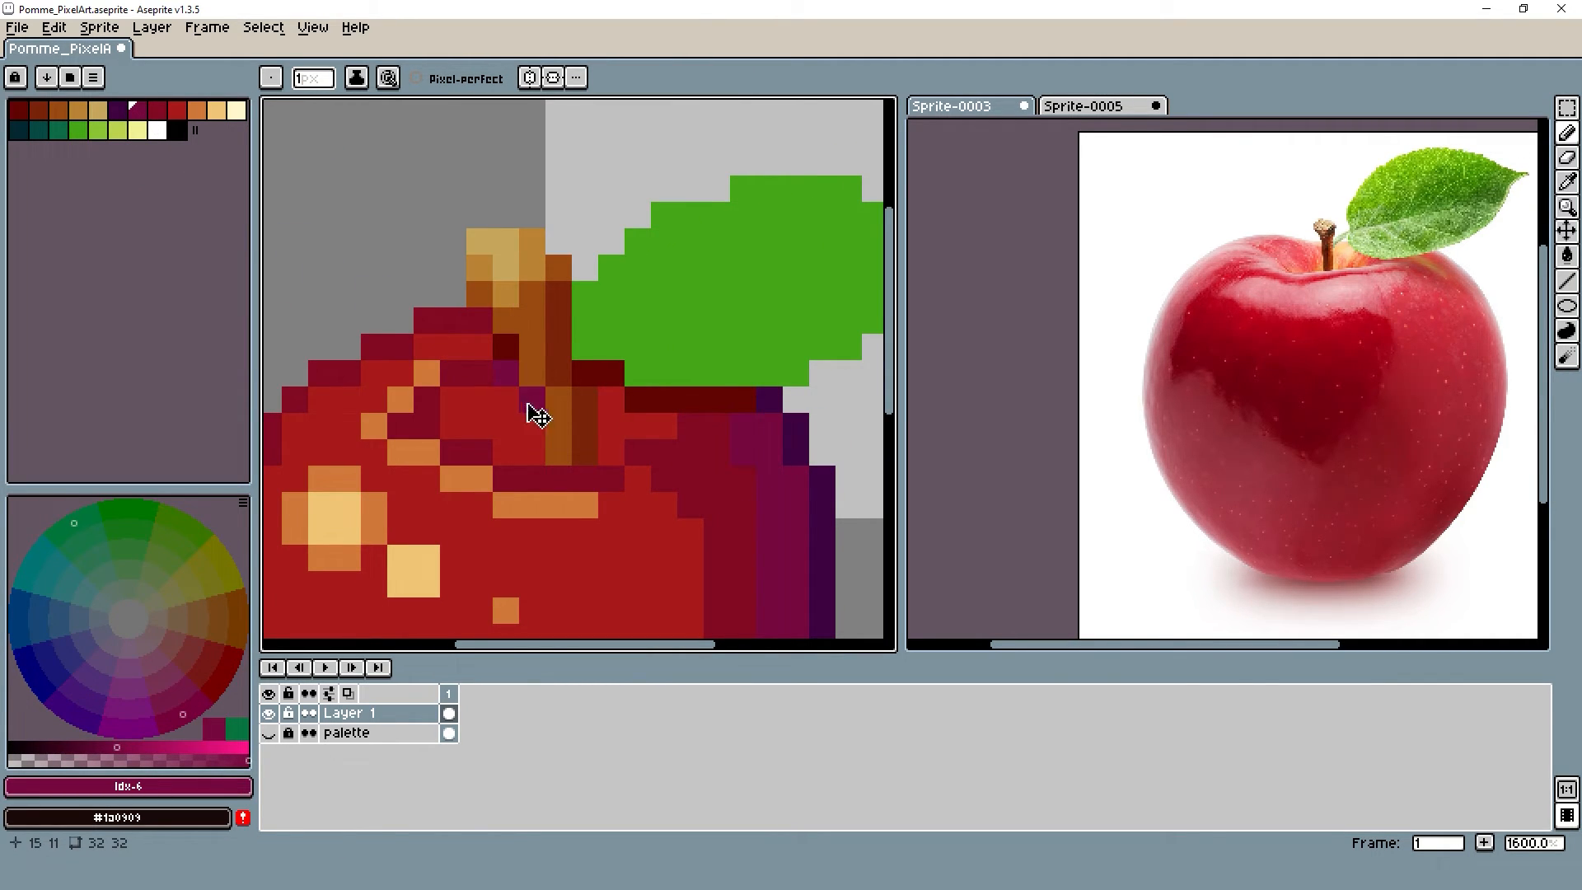
pyautogui.hotkey('ctrl', 'z')
# Paint a small orange reflection (#cf783a) inside the hollow, just left of the stem
pyautogui.keyDown('alt'); pyautogui.click(507, 318); pyautogui.keyUp('alt')
pyautogui.moveTo(505, 373); pyautogui.dragTo(503, 401)
pyautogui.keyDown('alt'); pyautogui.click(509, 421); pyautogui.keyUp('alt')
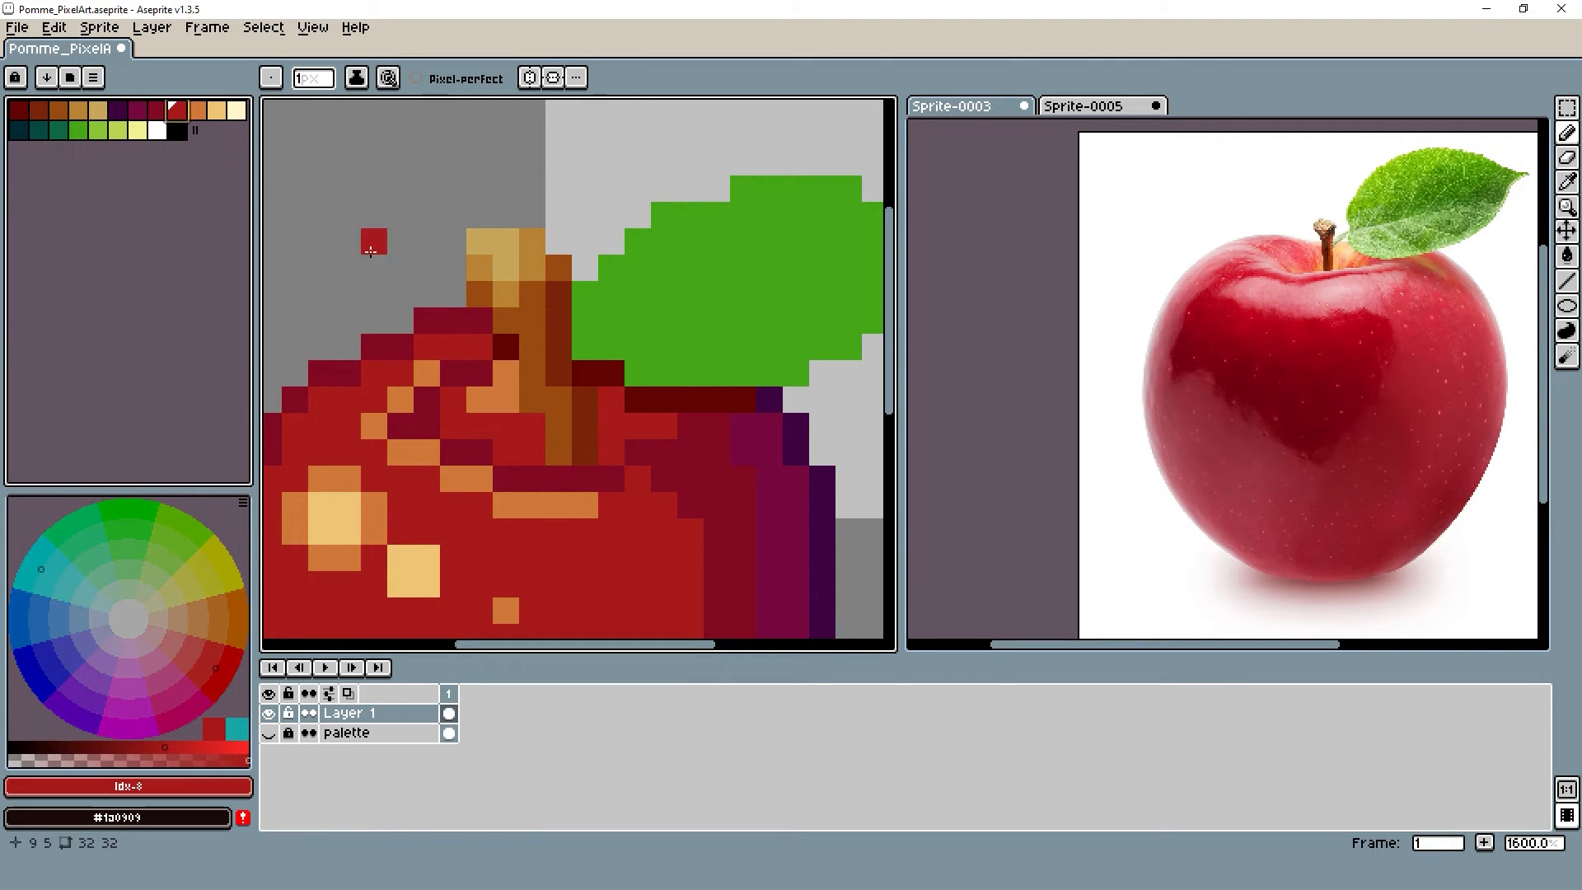
# Add single light yellow pixels (palette index 10) along the orange highlight around the stem hollow, and save the file
pyautogui.click(216, 110)
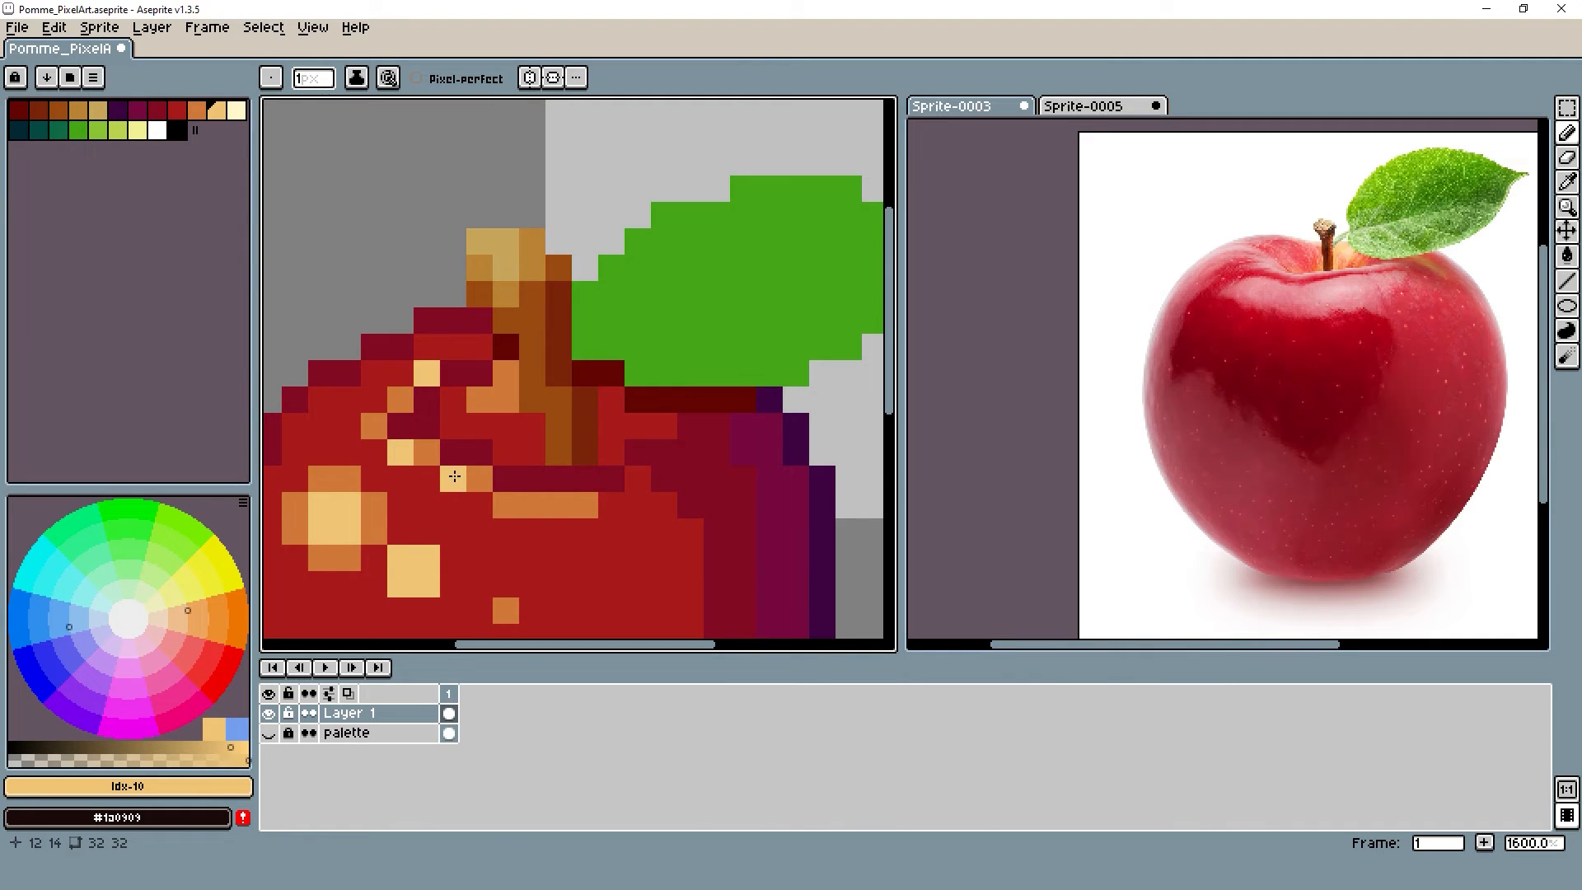
pyautogui.scroll(-3, 454, 477)
pyautogui.scroll(1, 602, 503)
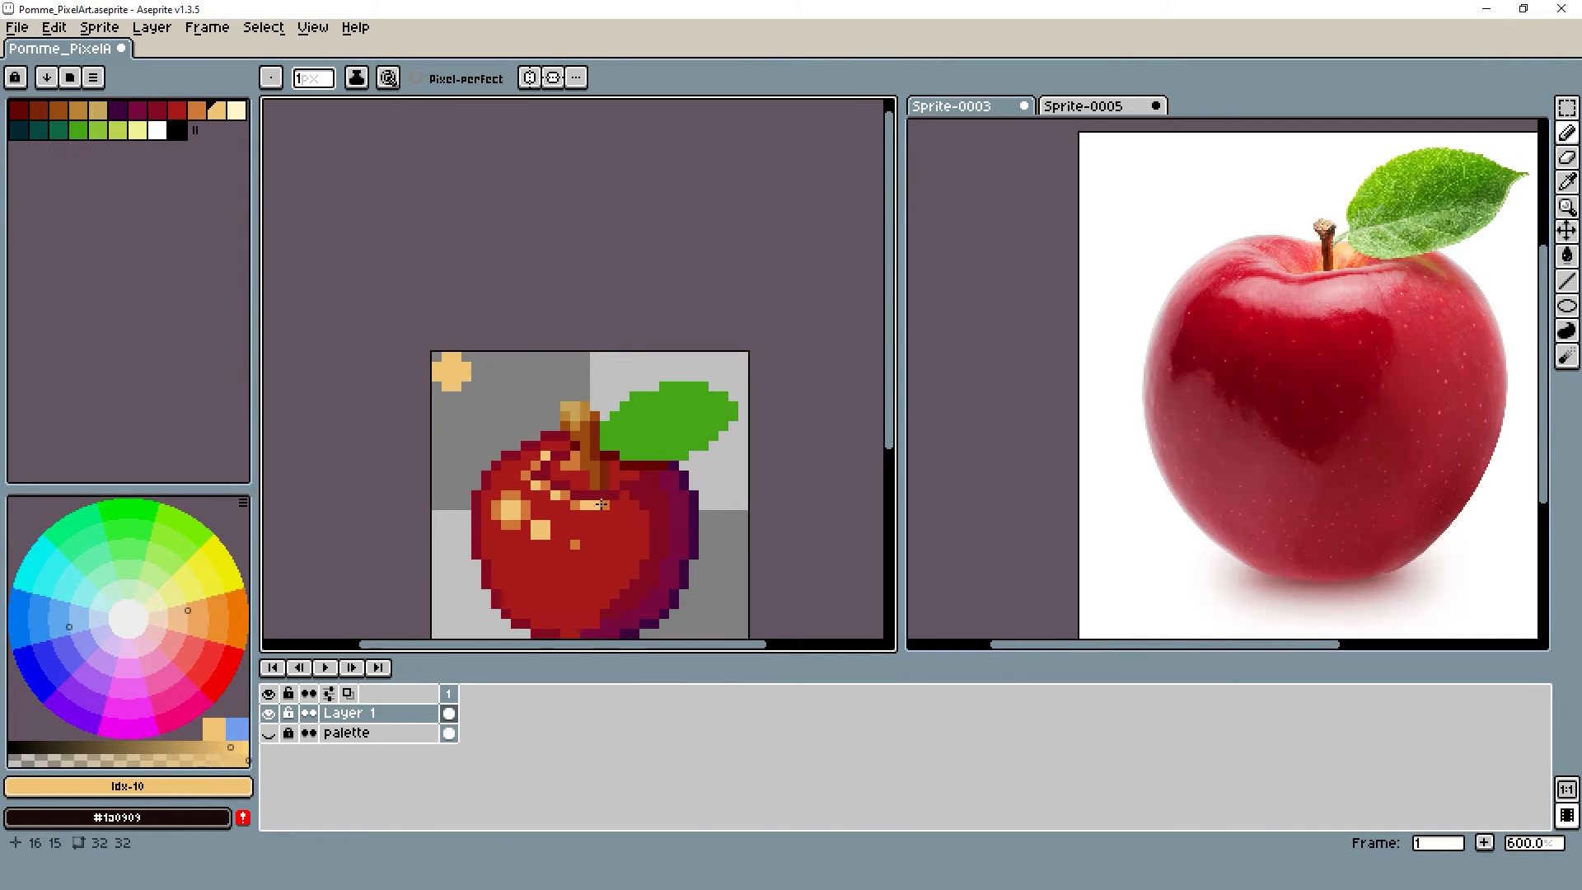
pyautogui.scroll(-2, 602, 503)
pyautogui.scroll(3, 601, 504)
pyautogui.scroll(3, 674, 521)
pyautogui.press('v')
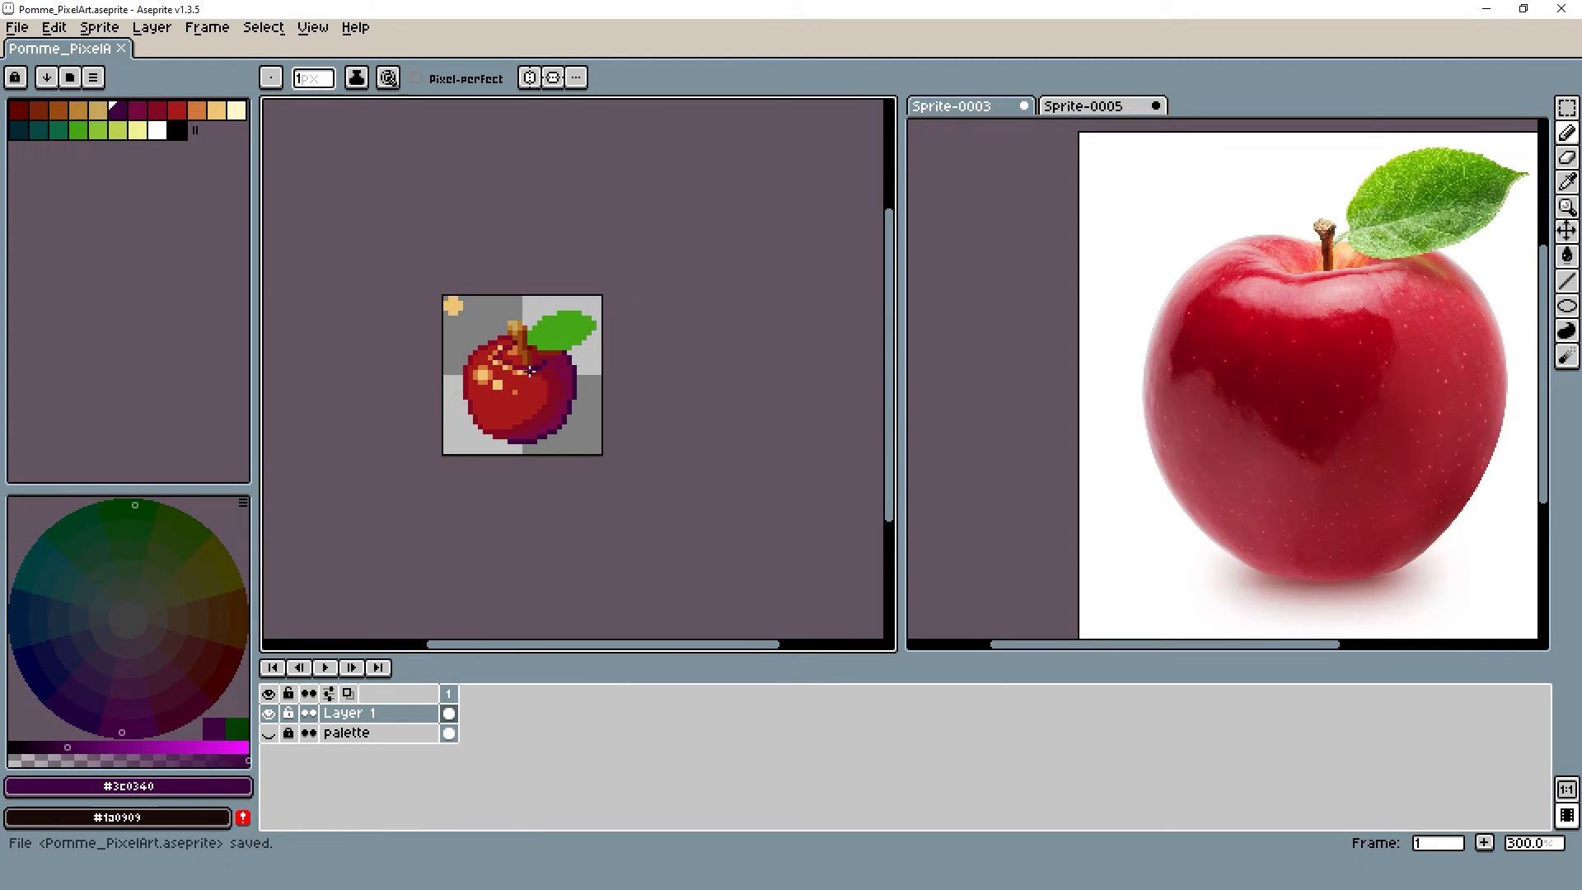
pyautogui.scroll(-1, 520, 363)
pyautogui.scroll(3, 519, 363)
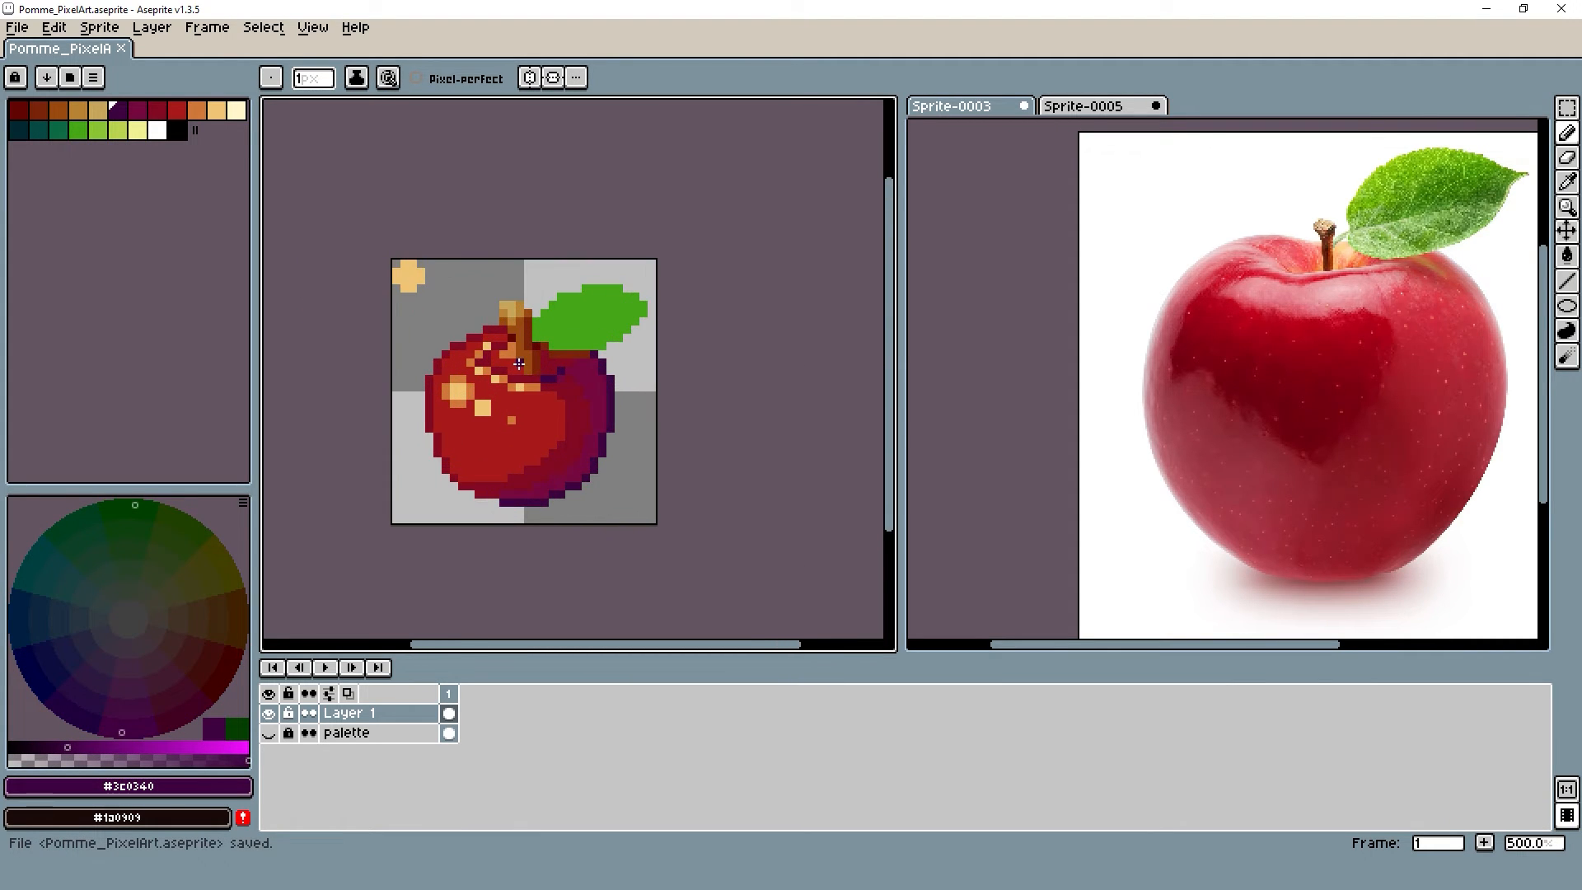
# Deepen the shadow along the right side of the stem's base with dark red (#610404)
pyautogui.scroll(5, 563, 306)
pyautogui.keyDown('alt'); pyautogui.click(559, 306); pyautogui.keyUp('alt')
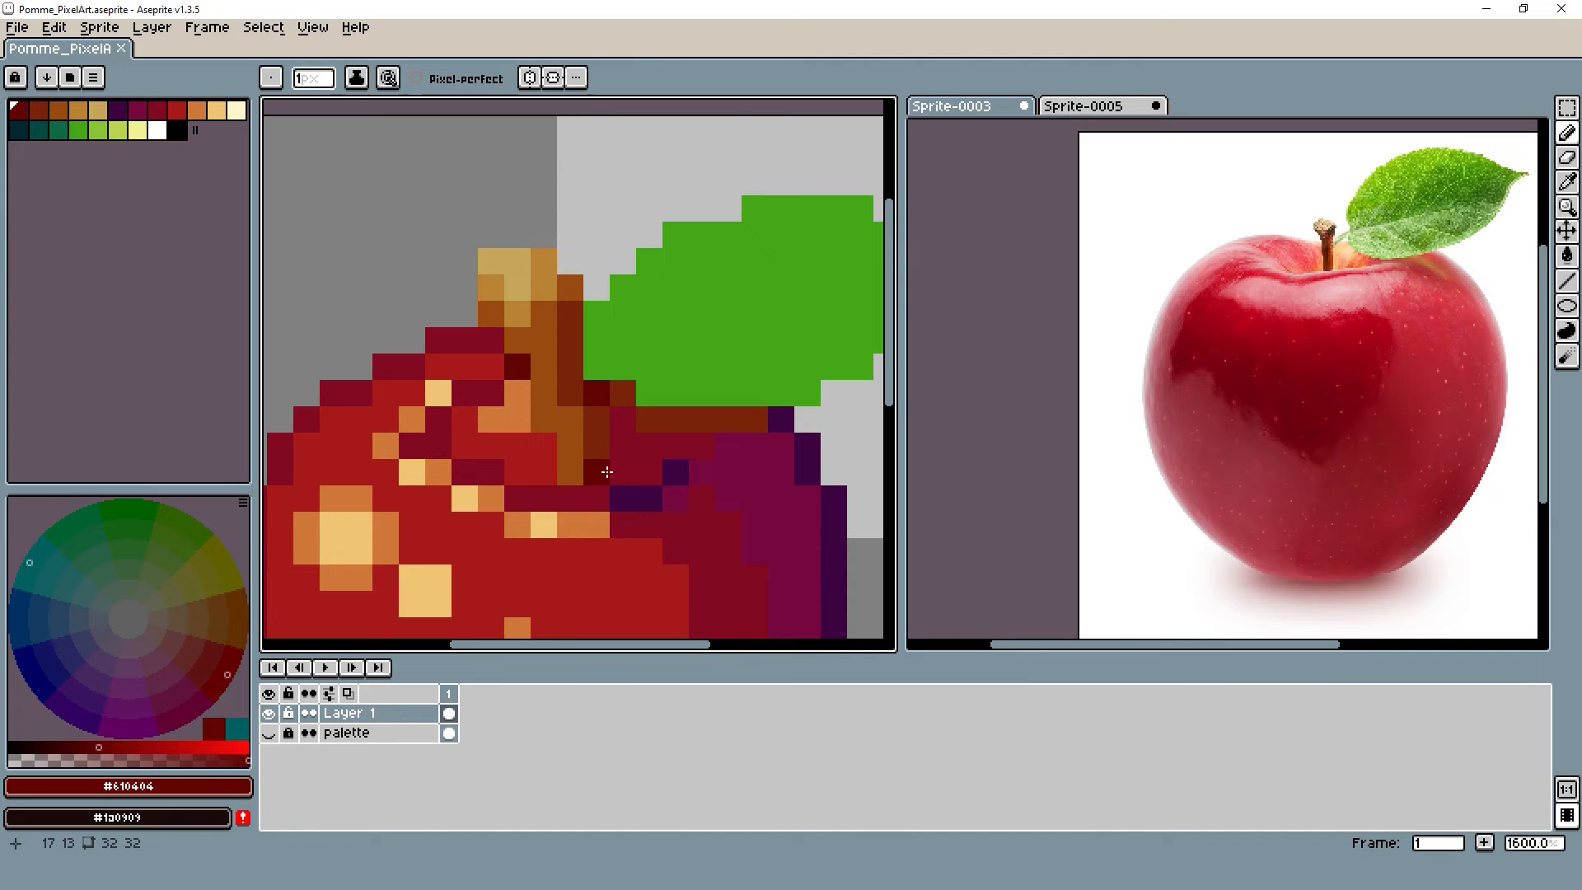
pyautogui.keyDown('alt'); pyautogui.click(620, 468); pyautogui.keyUp('alt')
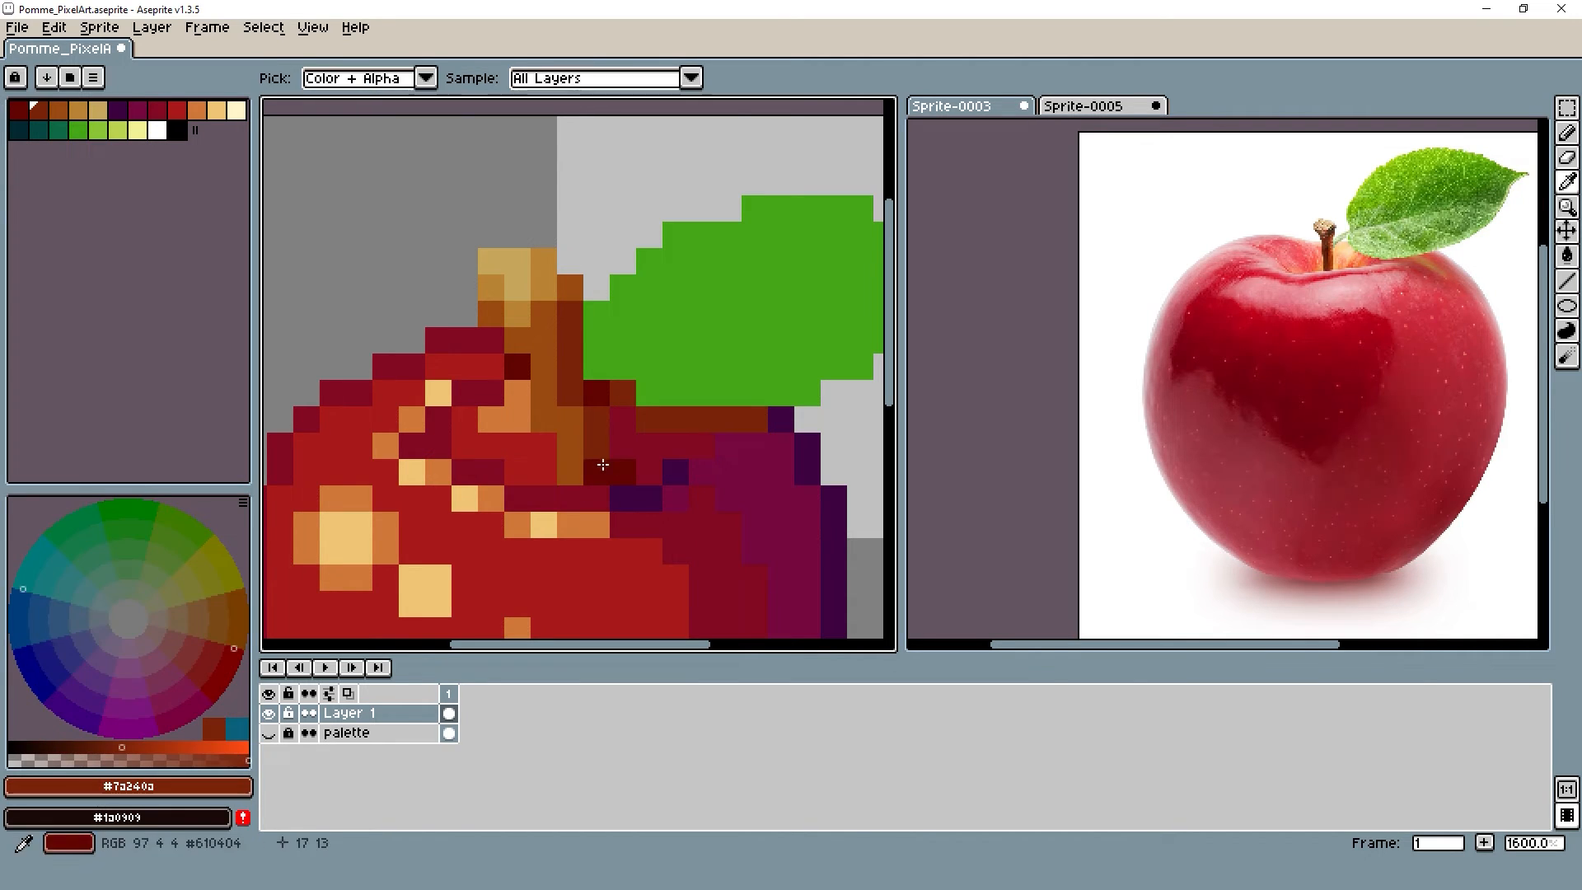
pyautogui.keyDown('alt'); pyautogui.click(597, 396); pyautogui.keyUp('alt')
pyautogui.moveTo(615, 439); pyautogui.dragTo(628, 387)
pyautogui.scroll(-5, 629, 387)
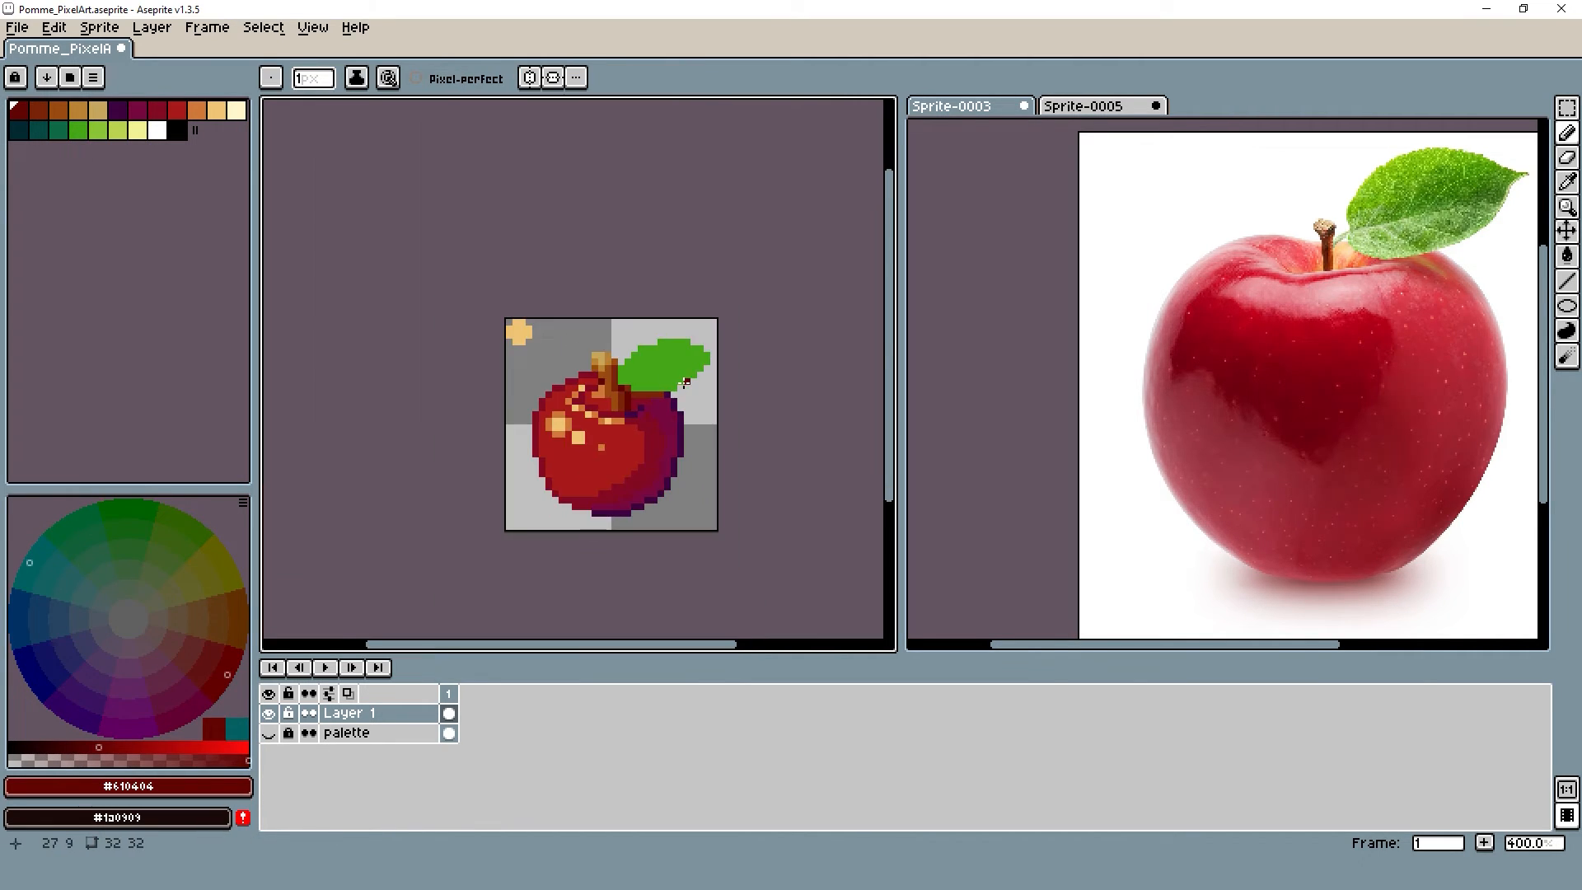
pyautogui.scroll(3, 667, 374)
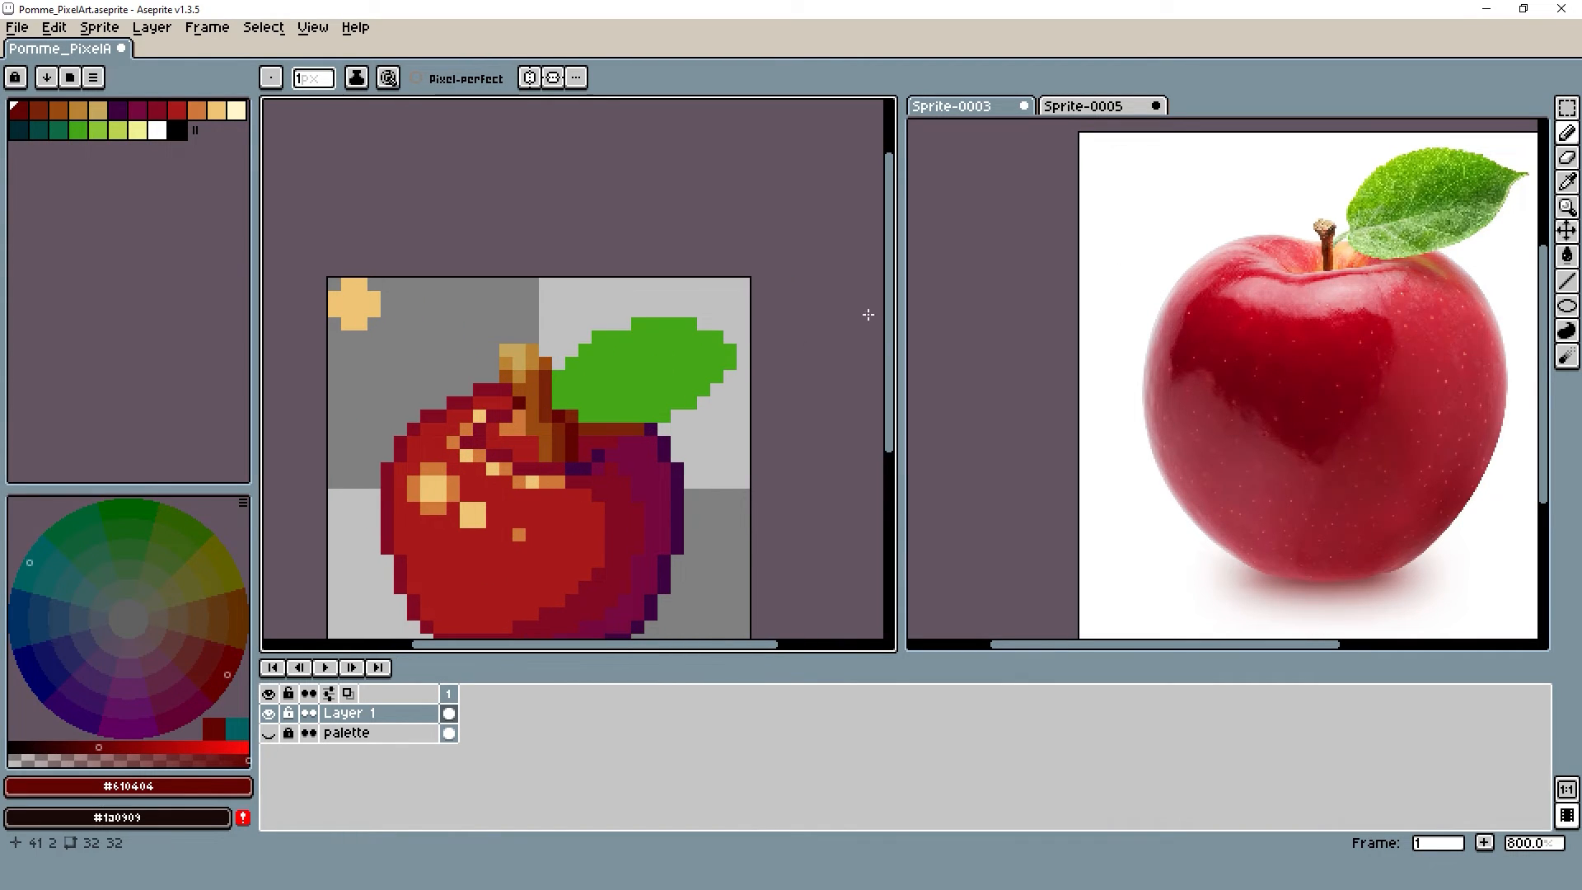
pyautogui.scroll(3, 703, 376)
pyautogui.keyDown('alt'); pyautogui.click(636, 363); pyautogui.keyUp('alt')
pyautogui.press(']')
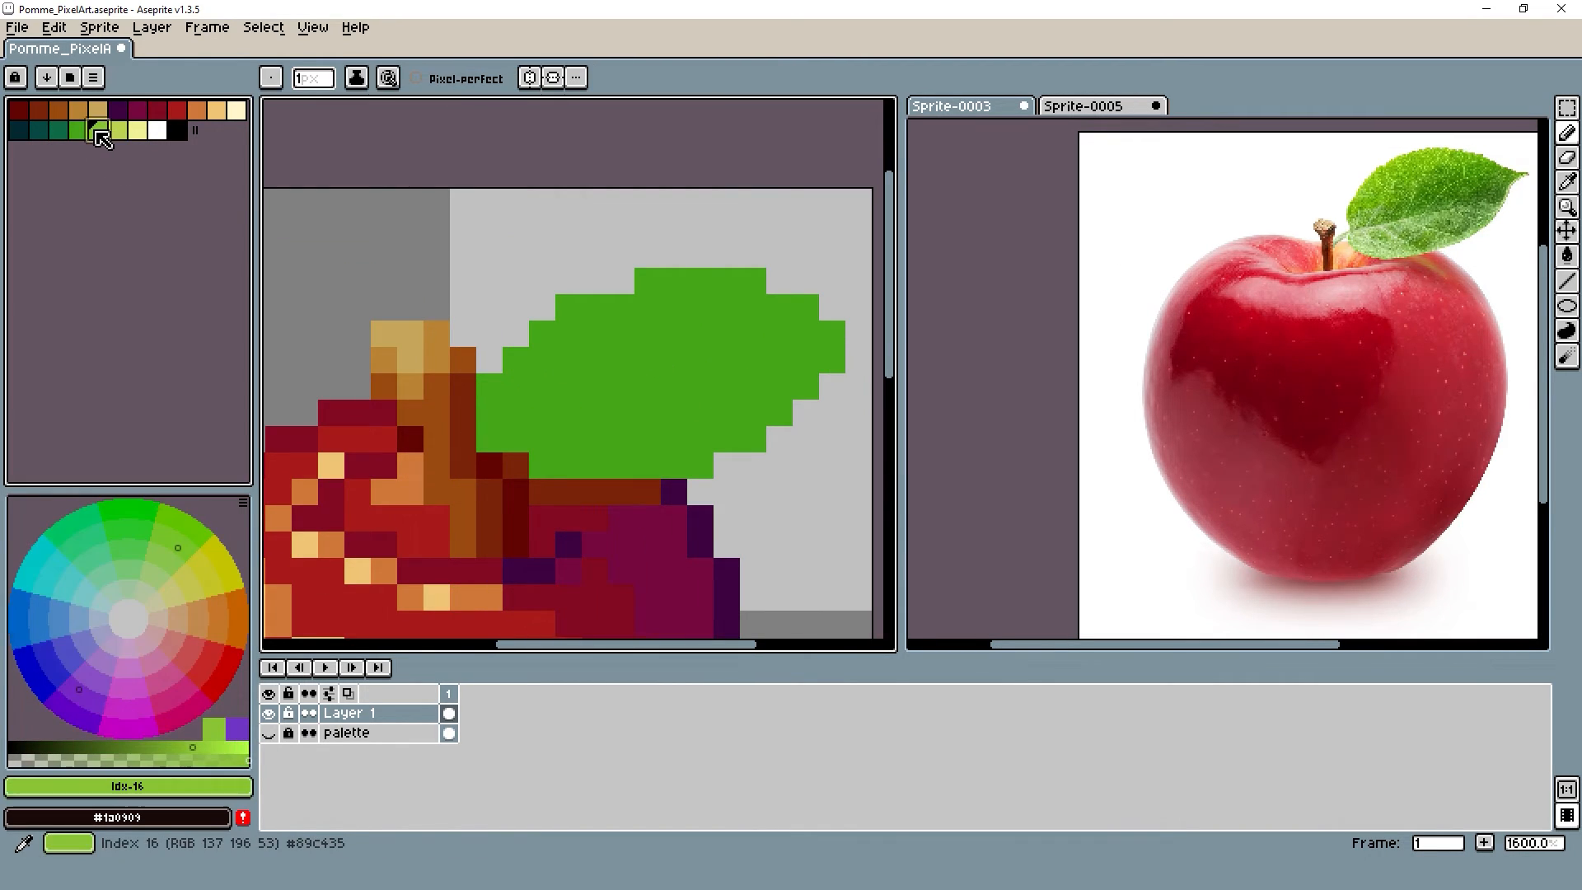
pyautogui.click(526, 371)
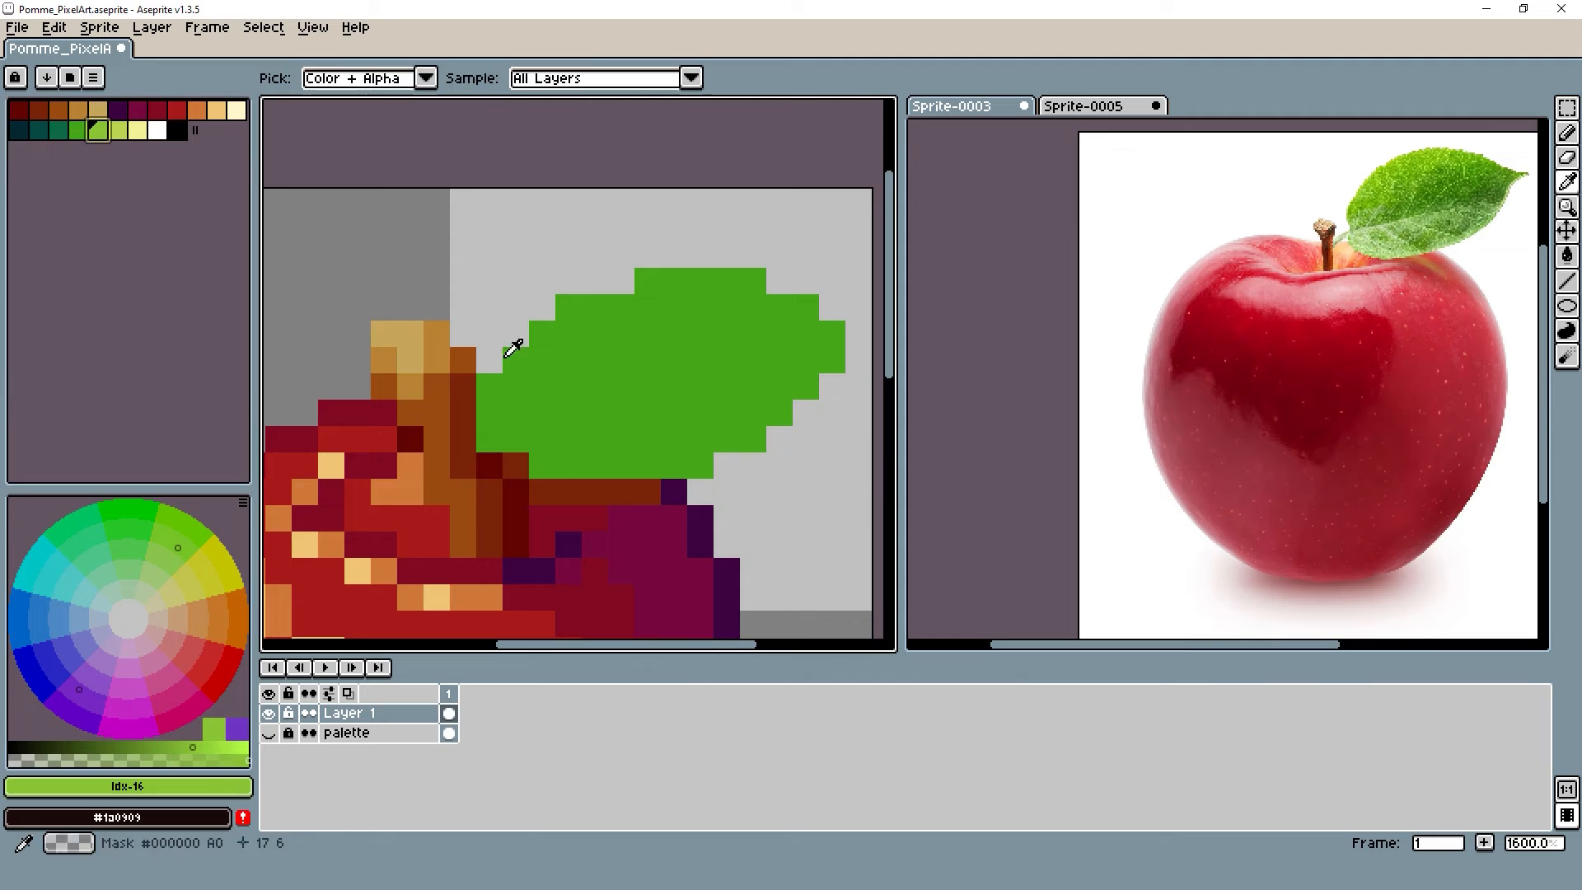
pyautogui.keyDown('alt'); pyautogui.click(521, 361); pyautogui.keyUp('alt')
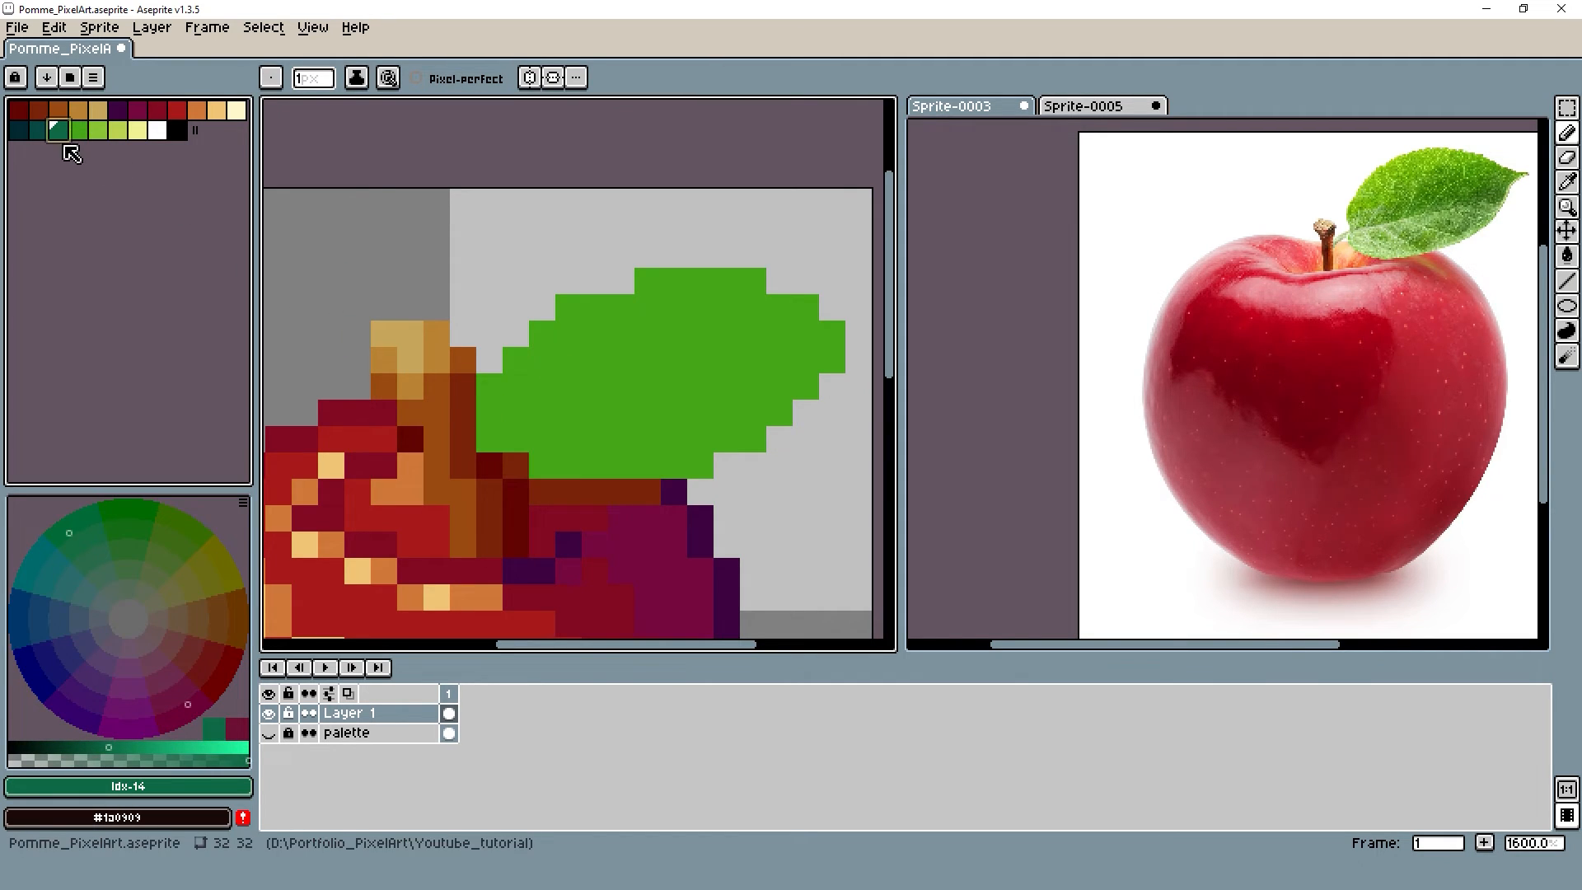
# Outline the leaf's lower edge in the darkest teal (palette index 12), from the stem side up toward the tip
pyautogui.click(37, 129)
pyautogui.click(18, 130)
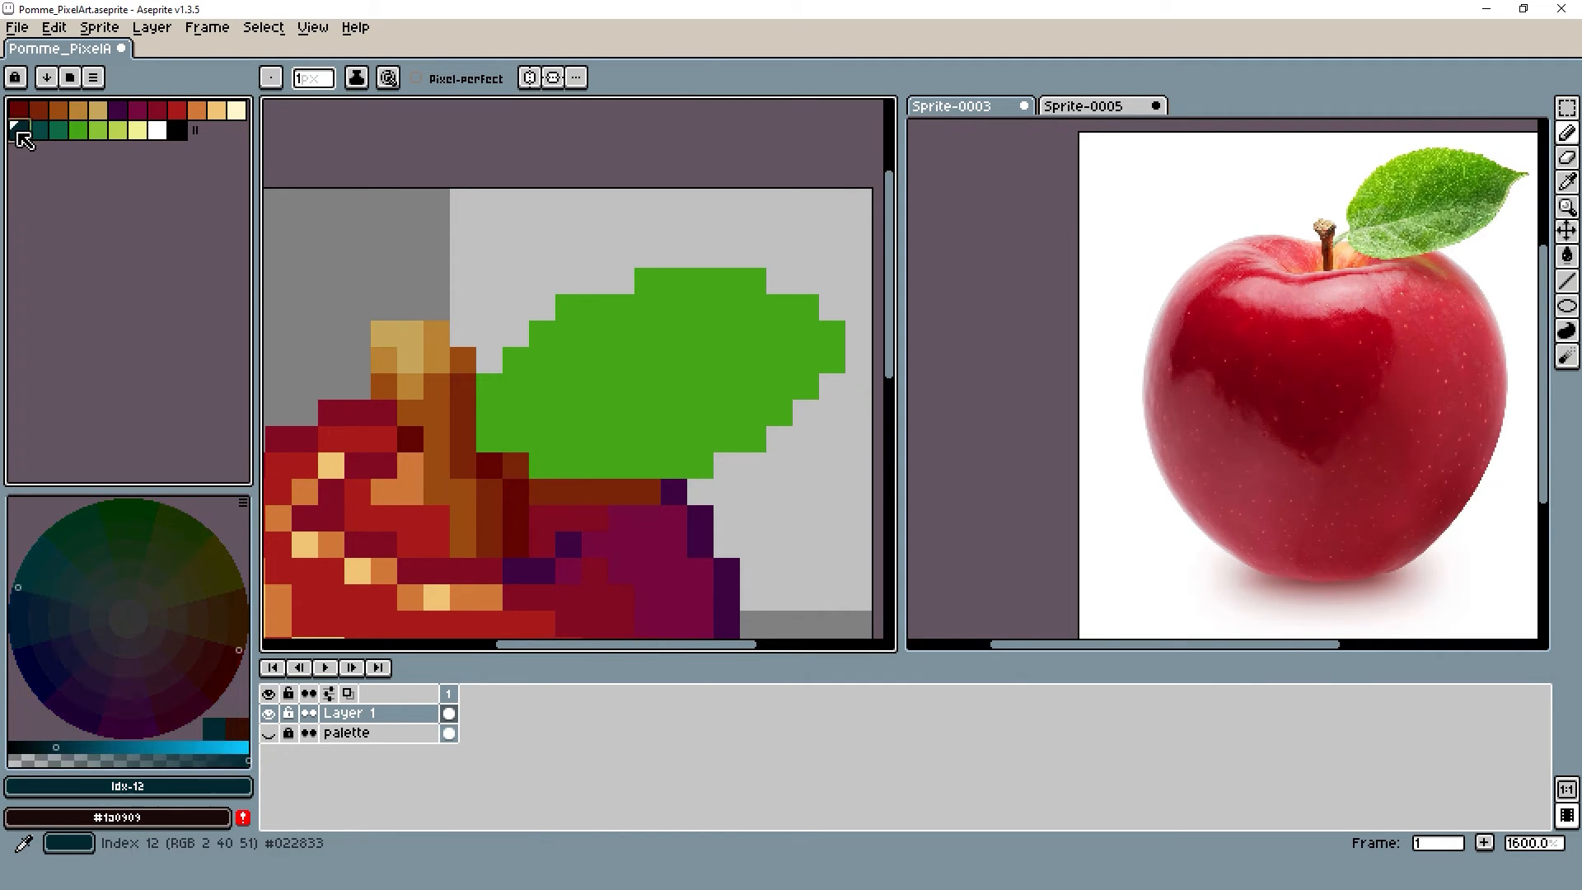
pyautogui.click(543, 466)
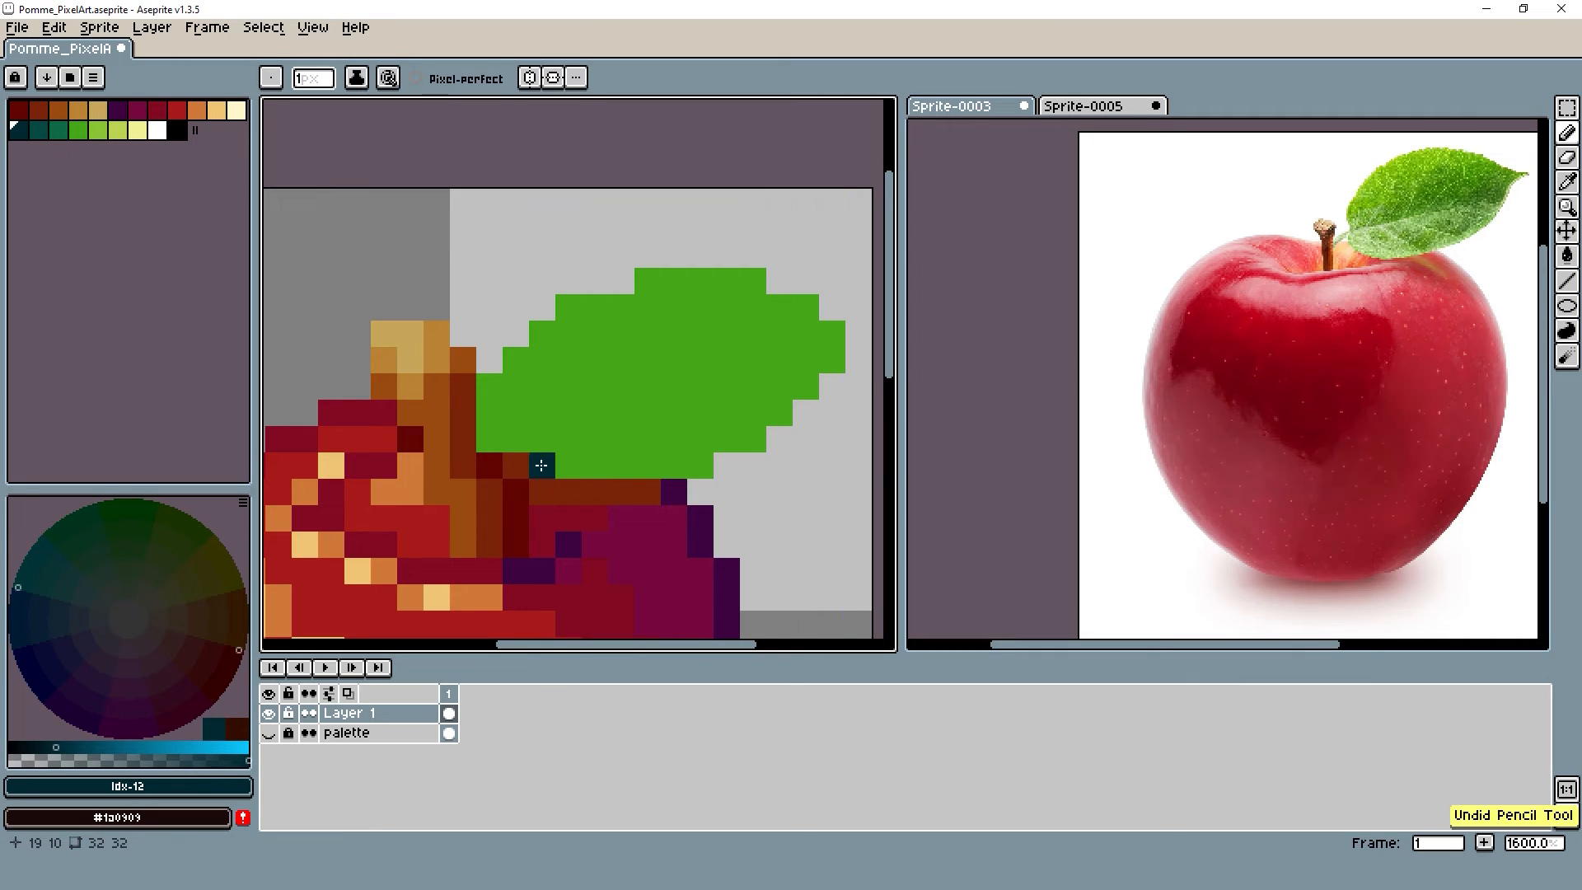
pyautogui.click(516, 439)
pyautogui.moveTo(590, 470)
pyautogui.mouseDown()
pyautogui.moveTo(710, 472)
pyautogui.moveTo(732, 444)
pyautogui.mouseUp()
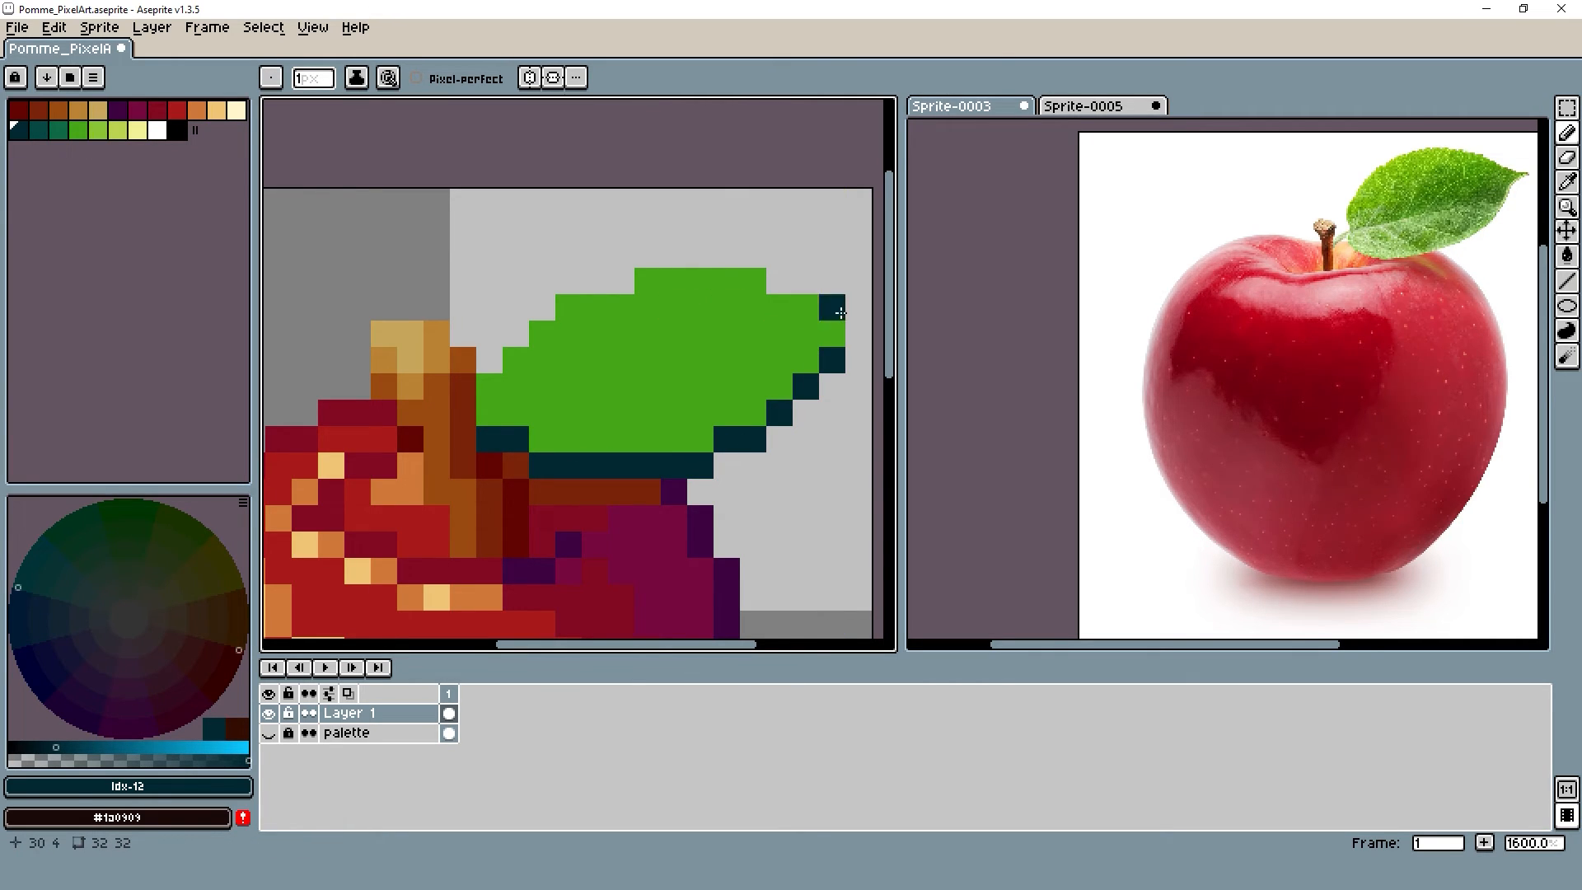
# Extend the leaf's tip with dark teal pixels and outline its upper edge in dark green (palette index 14)
pyautogui.click(855, 345)
pyautogui.click(833, 307)
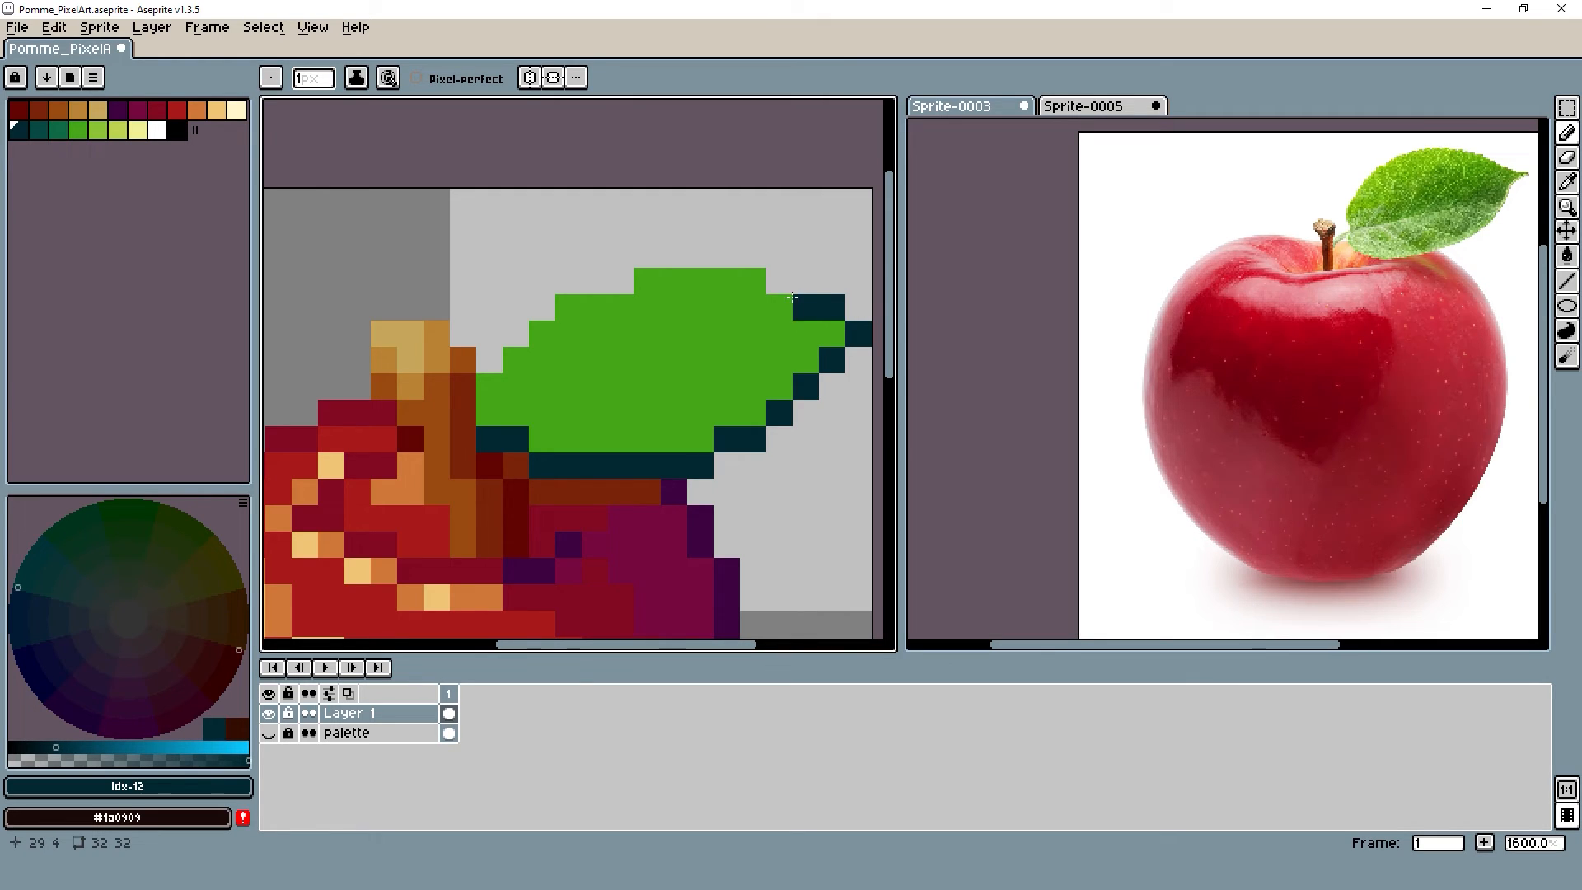
pyautogui.click(57, 130)
pyautogui.moveTo(799, 289)
pyautogui.mouseDown()
pyautogui.moveTo(762, 261)
pyautogui.moveTo(643, 254)
pyautogui.moveTo(576, 276)
pyautogui.moveTo(489, 360)
pyautogui.mouseUp()
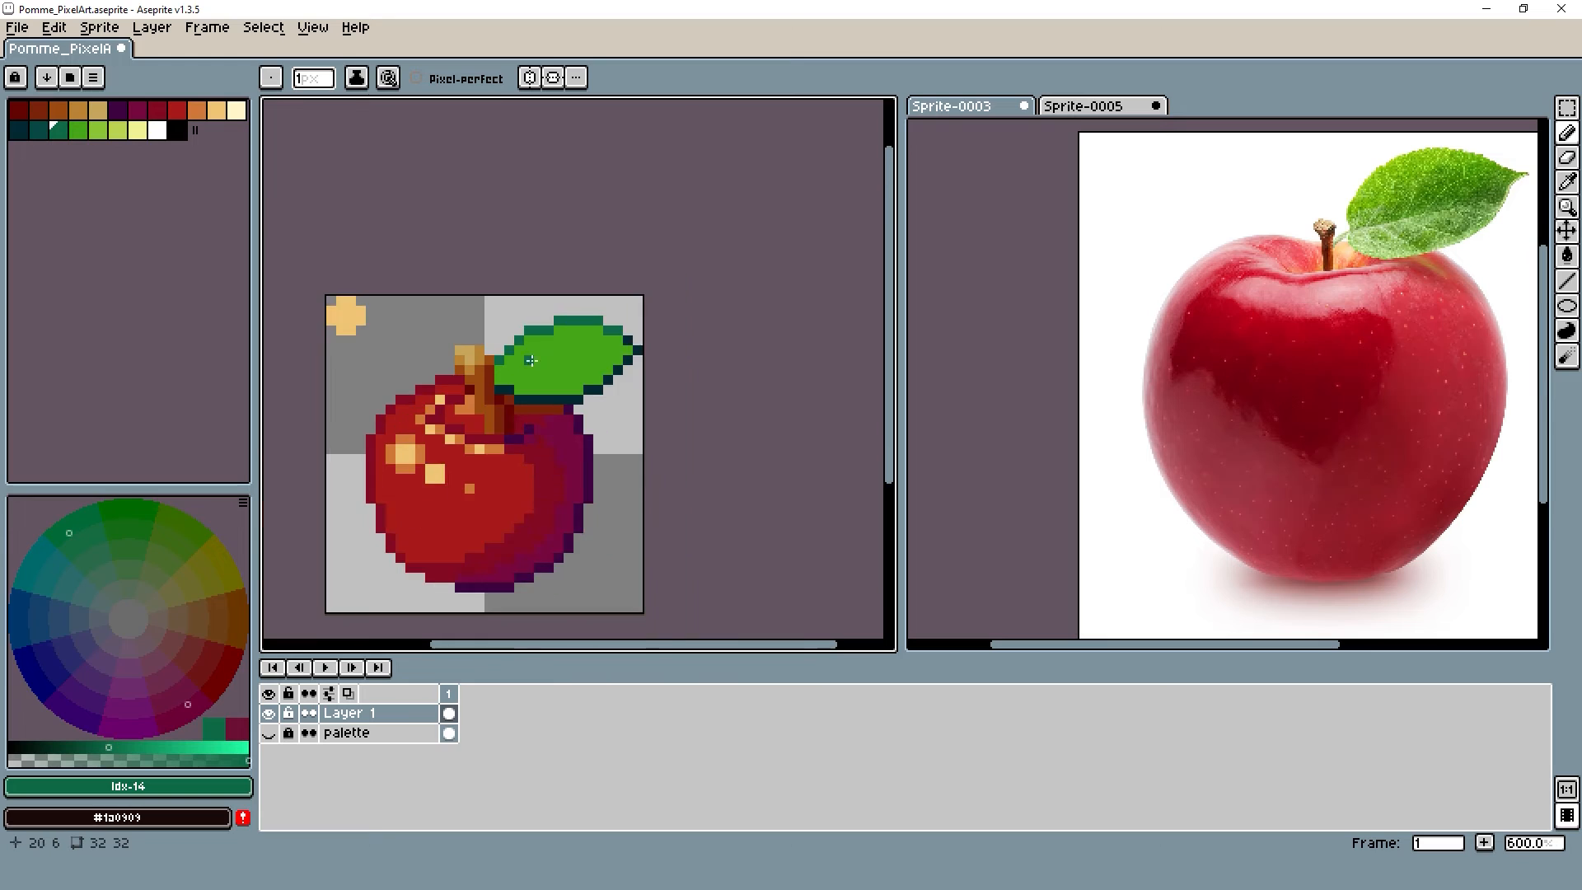
# Draw a light green midrib across the leaf and fill the area below it with dark green (palette index 14)
pyautogui.scroll(-7, 598, 370)
pyautogui.scroll(3, 598, 369)
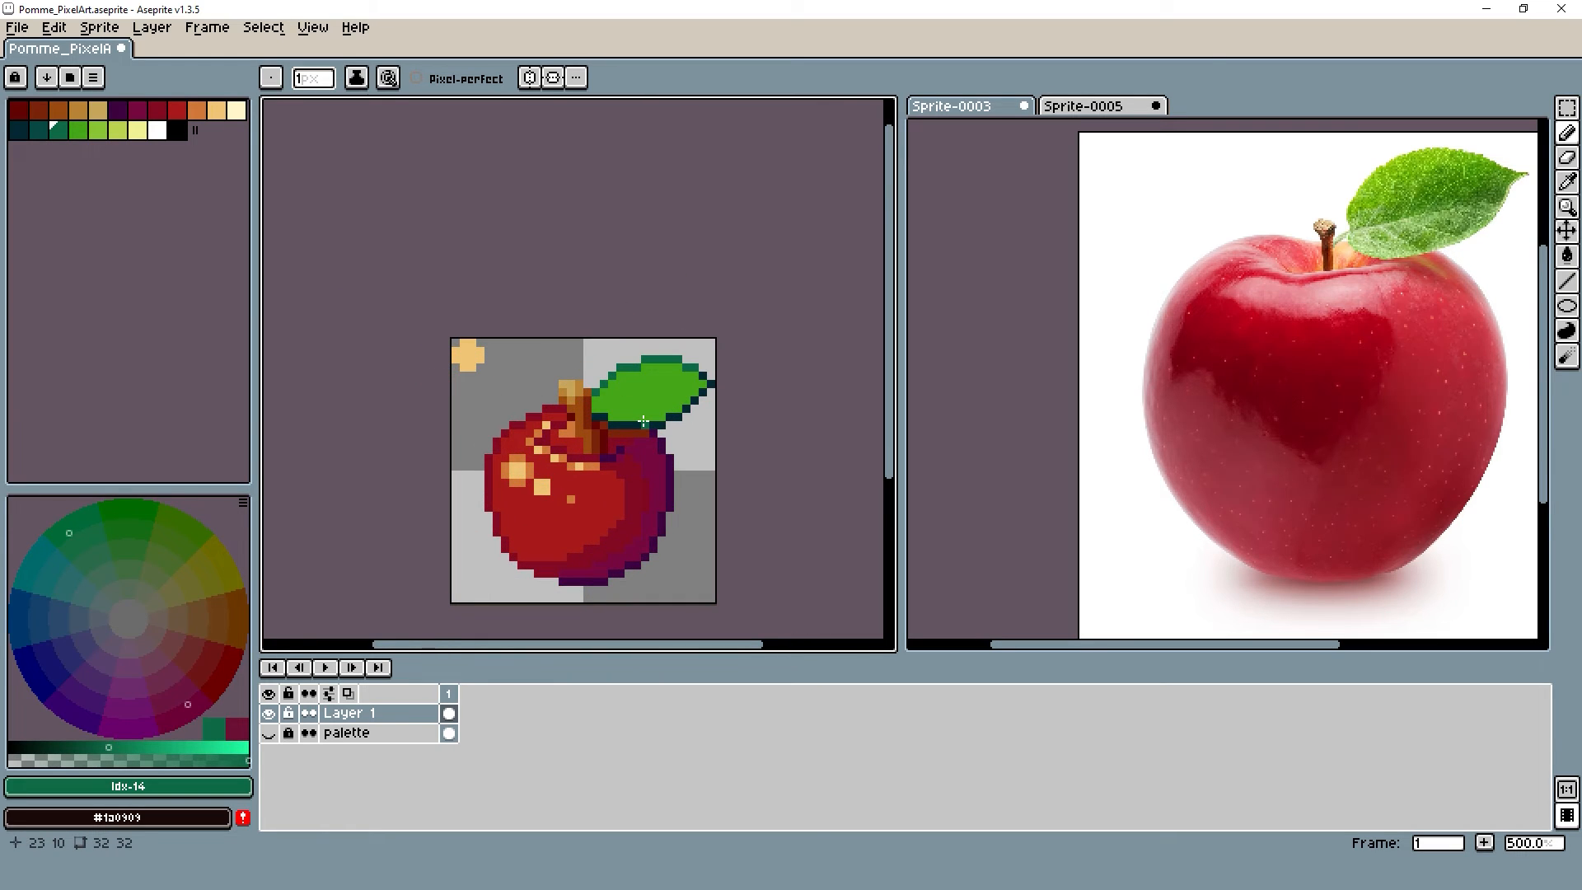
pyautogui.scroll(2, 678, 379)
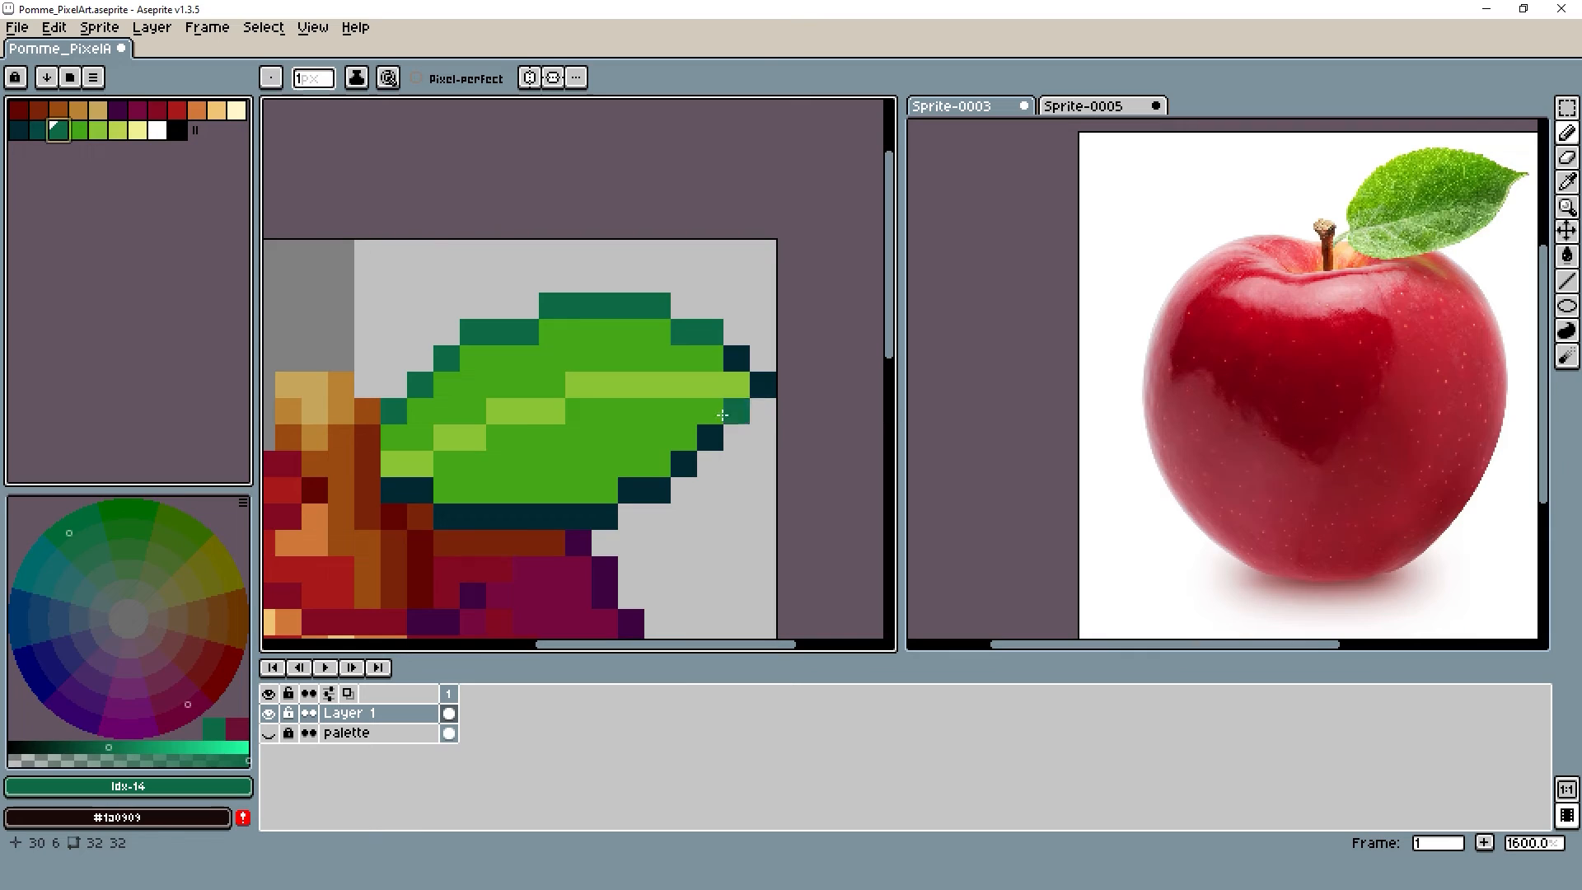
pyautogui.press('g')
pyautogui.click(604, 428)
pyautogui.scroll(-5, 684, 410)
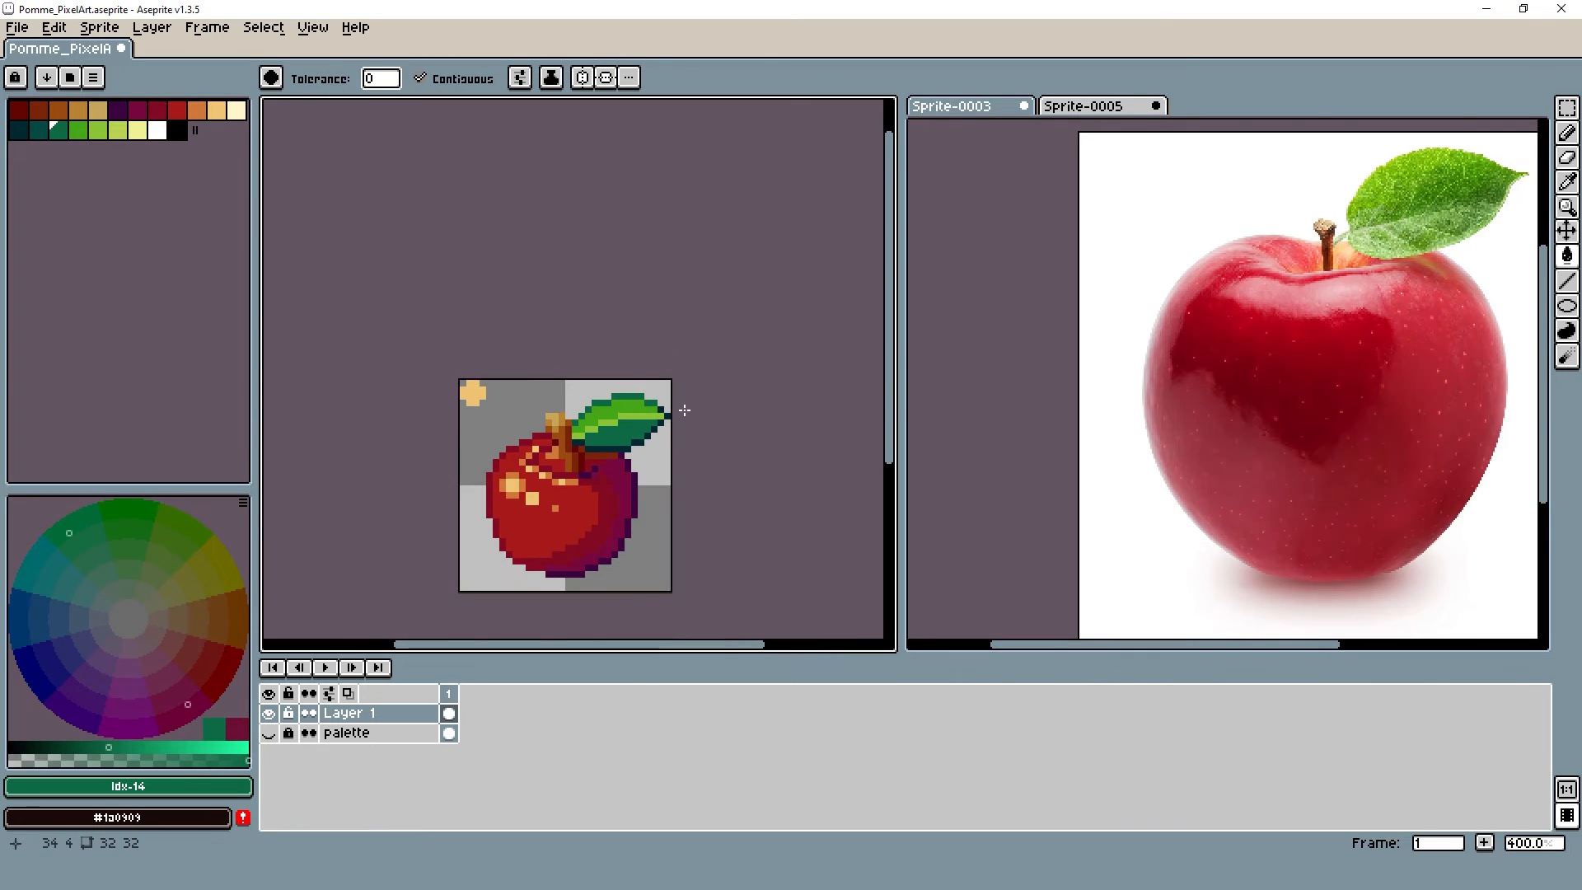
# Paint mid-green (palette index 15) side veins branching from the midrib into the leaf's dark lower half
pyautogui.press('b')
pyautogui.scroll(8, 684, 411)
pyautogui.keyDown('alt'); pyautogui.click(628, 394); pyautogui.keyUp('alt')
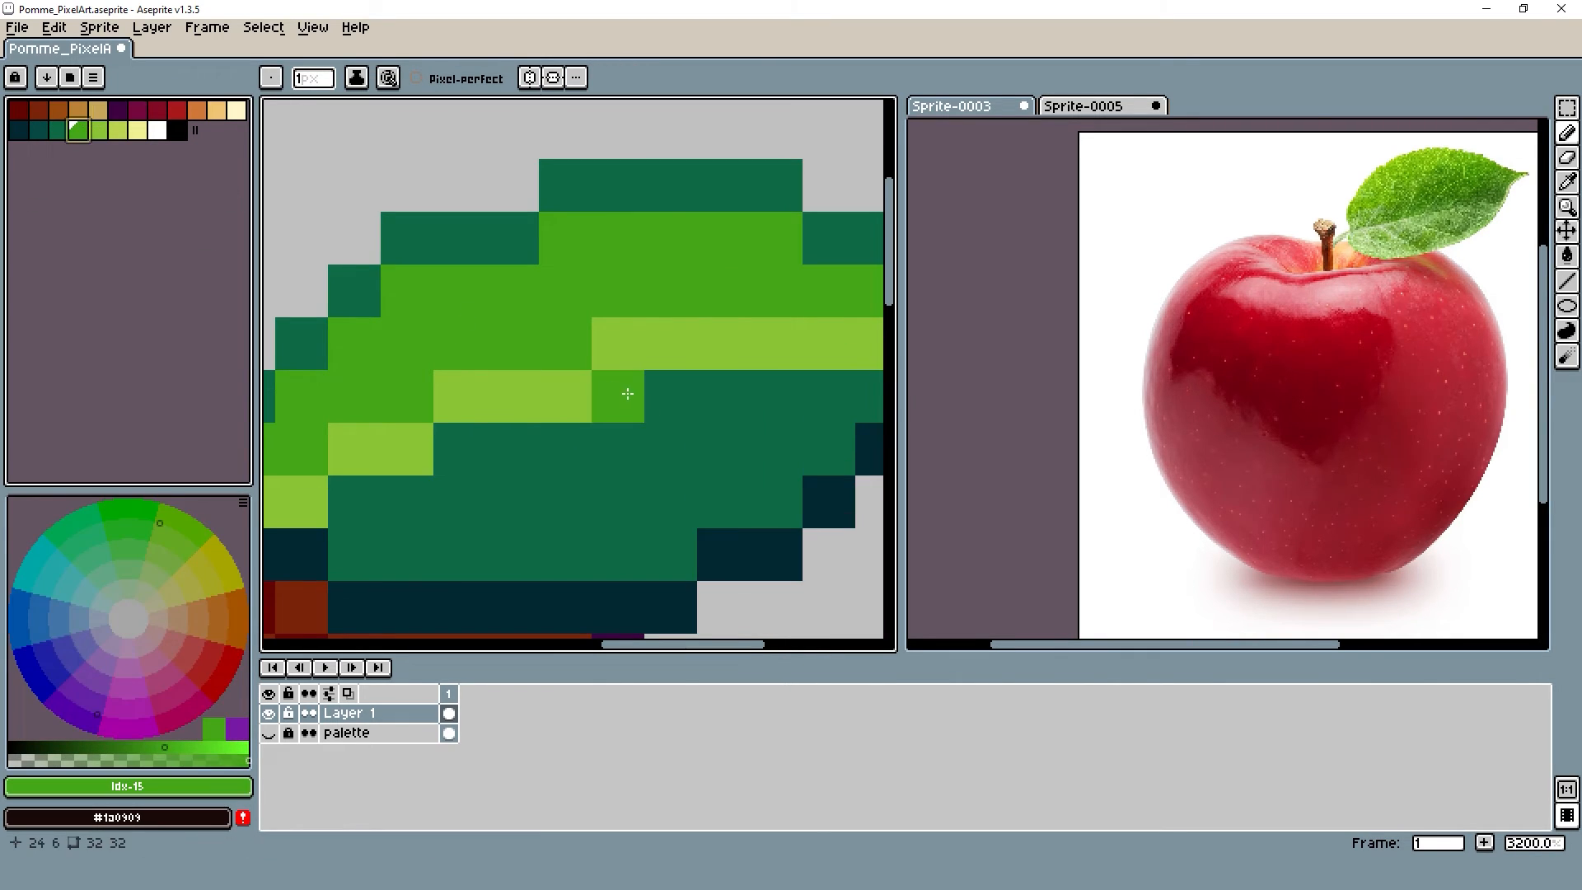
pyautogui.moveTo(640, 408)
pyautogui.mouseDown()
pyautogui.moveTo(636, 432)
pyautogui.moveTo(657, 440)
pyautogui.mouseUp()
pyautogui.moveTo(474, 465)
pyautogui.mouseDown()
pyautogui.moveTo(474, 493)
pyautogui.moveTo(499, 501)
pyautogui.mouseUp()
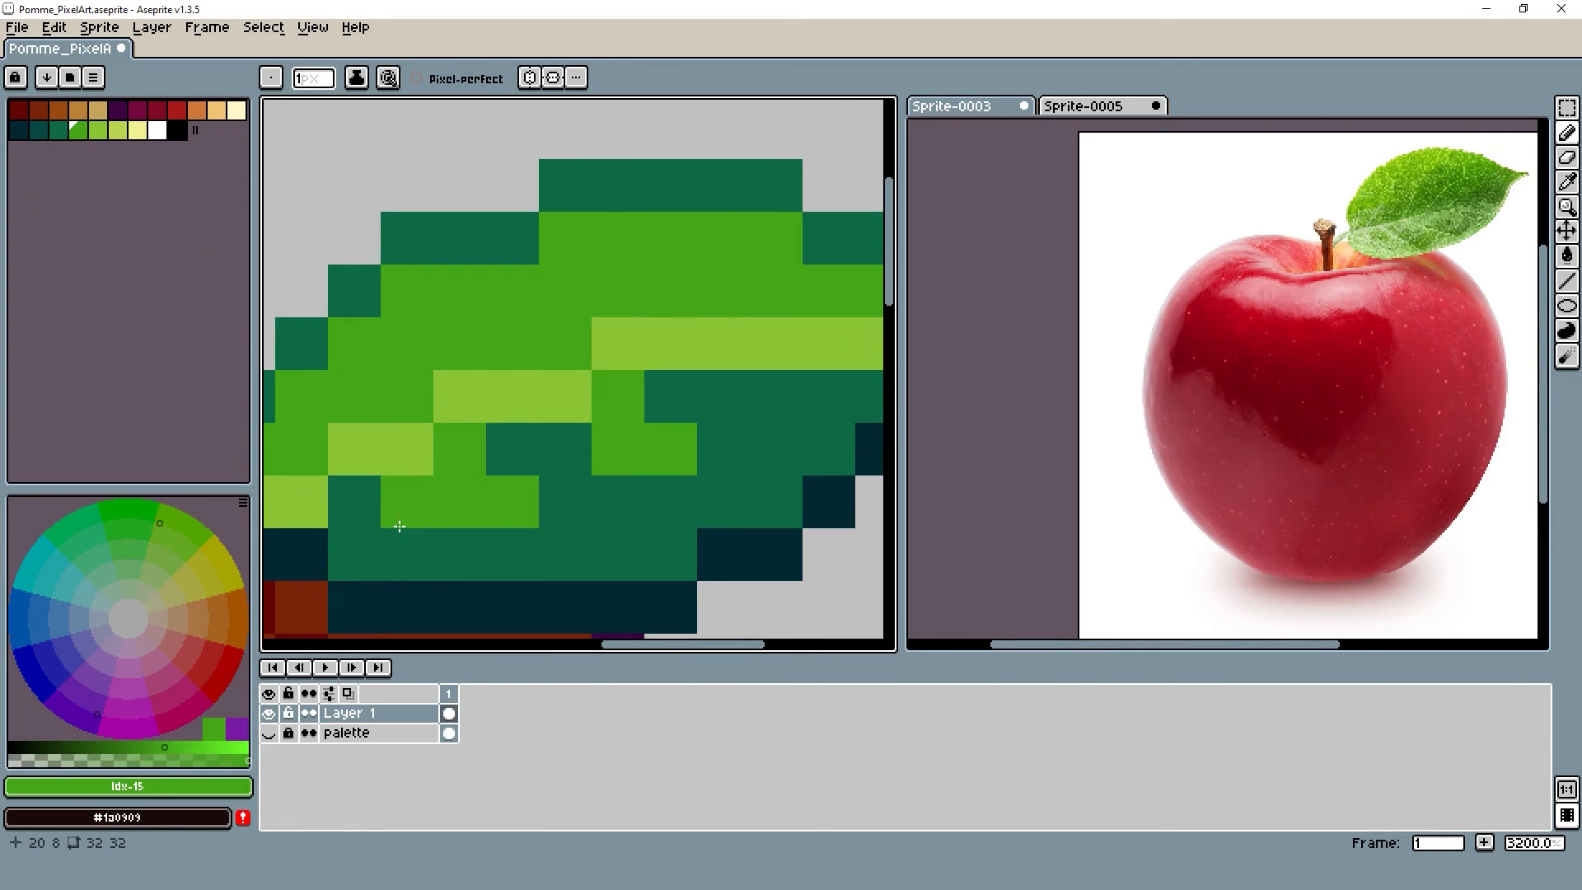
pyautogui.click(374, 558)
pyautogui.moveTo(762, 407)
pyautogui.mouseDown()
pyautogui.moveTo(759, 427)
pyautogui.moveTo(813, 446)
pyautogui.mouseUp()
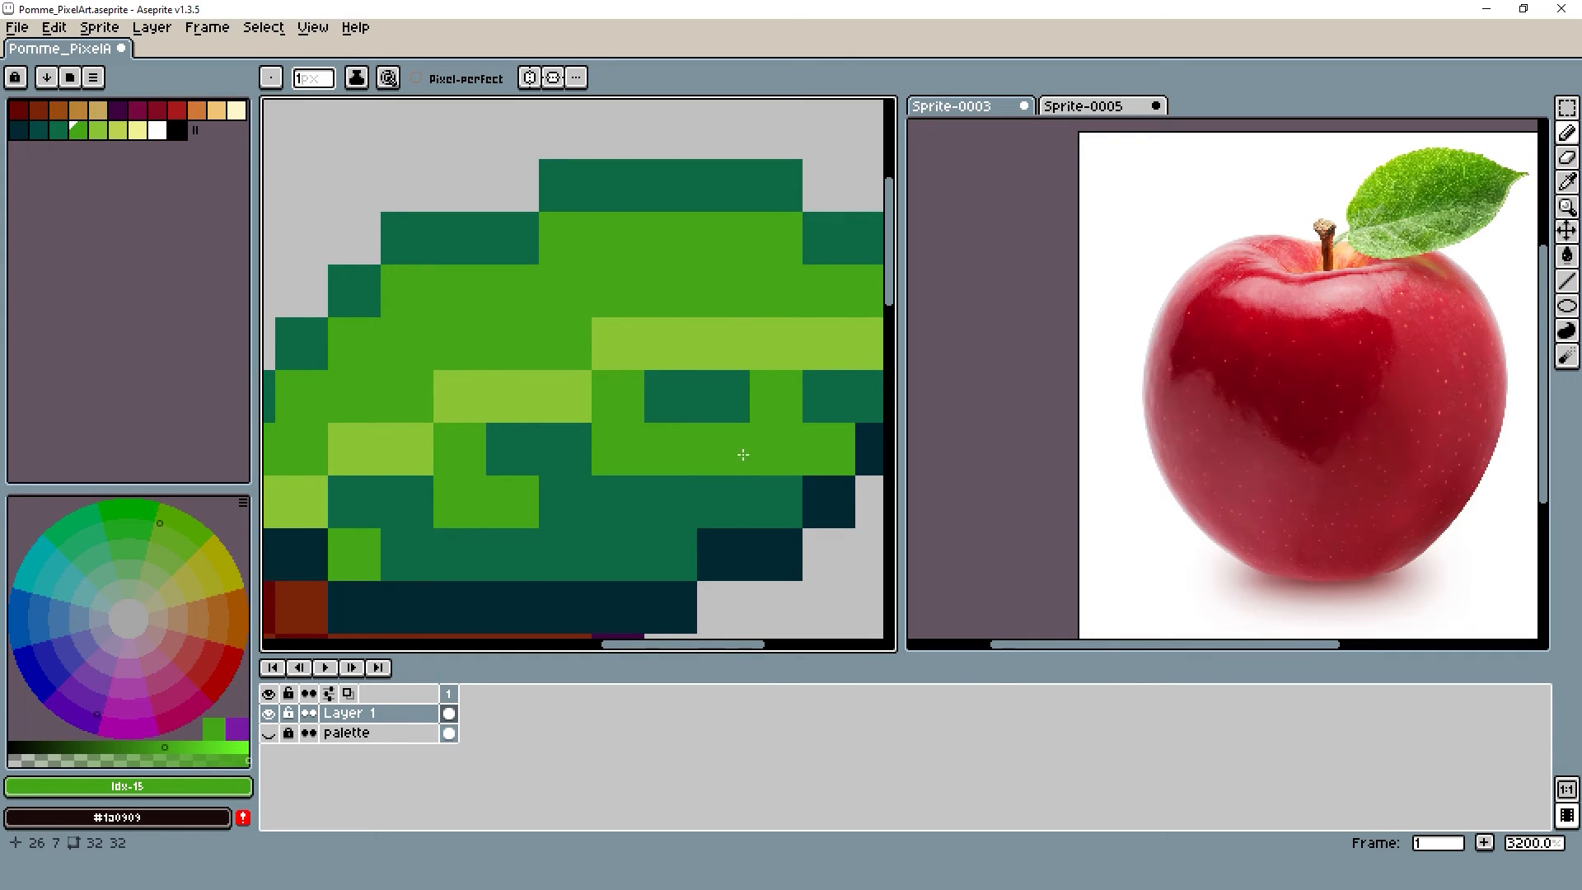
pyautogui.scroll(-9, 744, 454)
pyautogui.scroll(7, 698, 418)
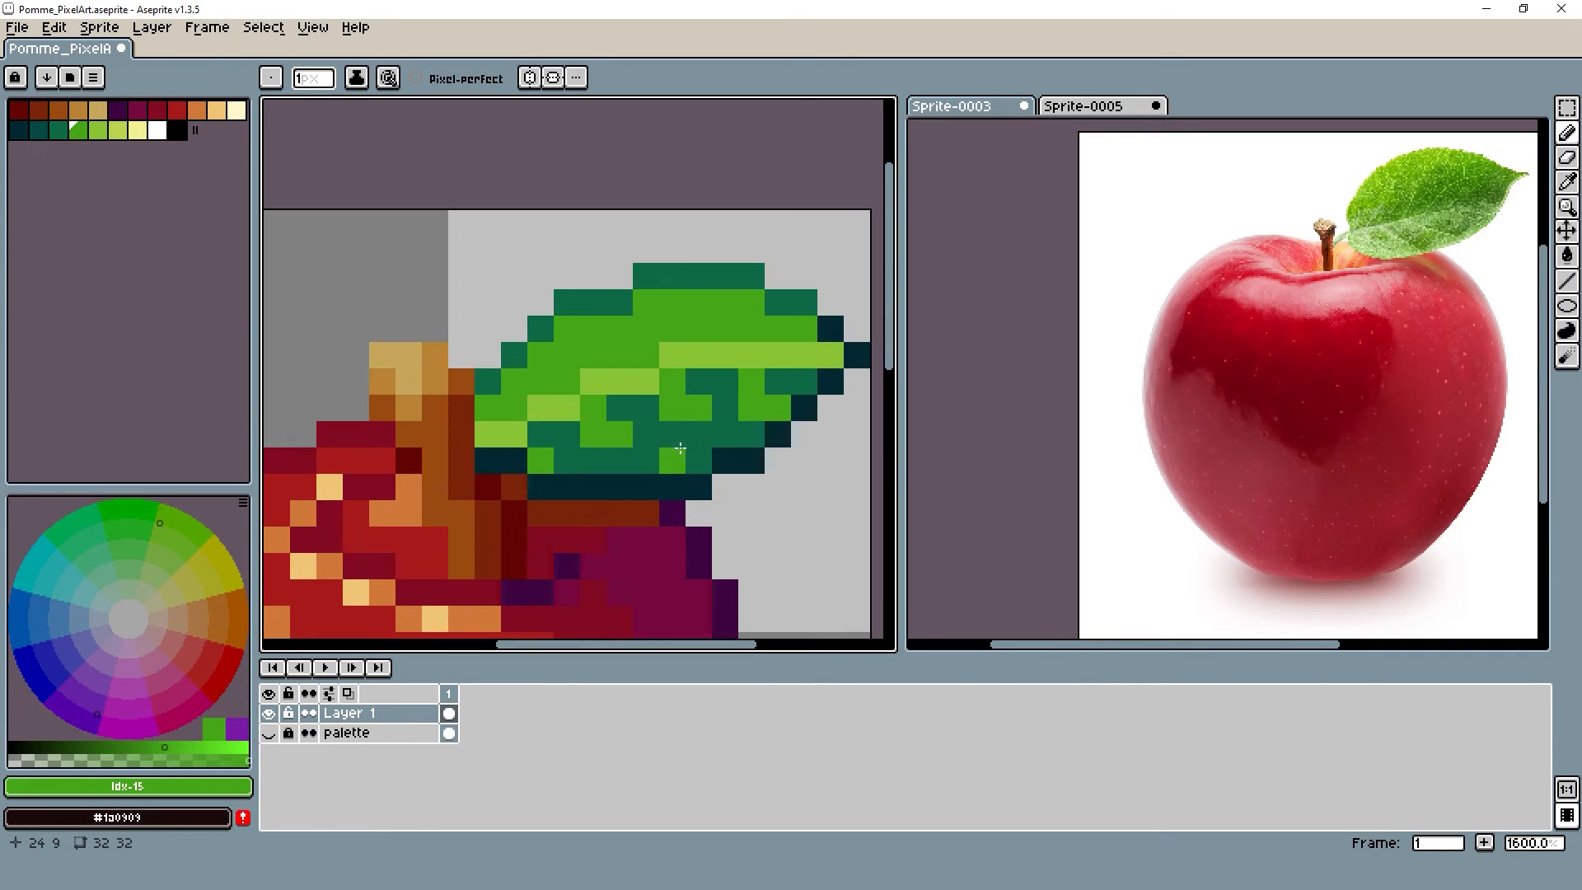
# Refine the veins in the leaf's lower half with mid green (#45a619) and dark green (#0e6b44) pixels
pyautogui.keyDown('alt'); pyautogui.click(724, 433); pyautogui.keyUp('alt')
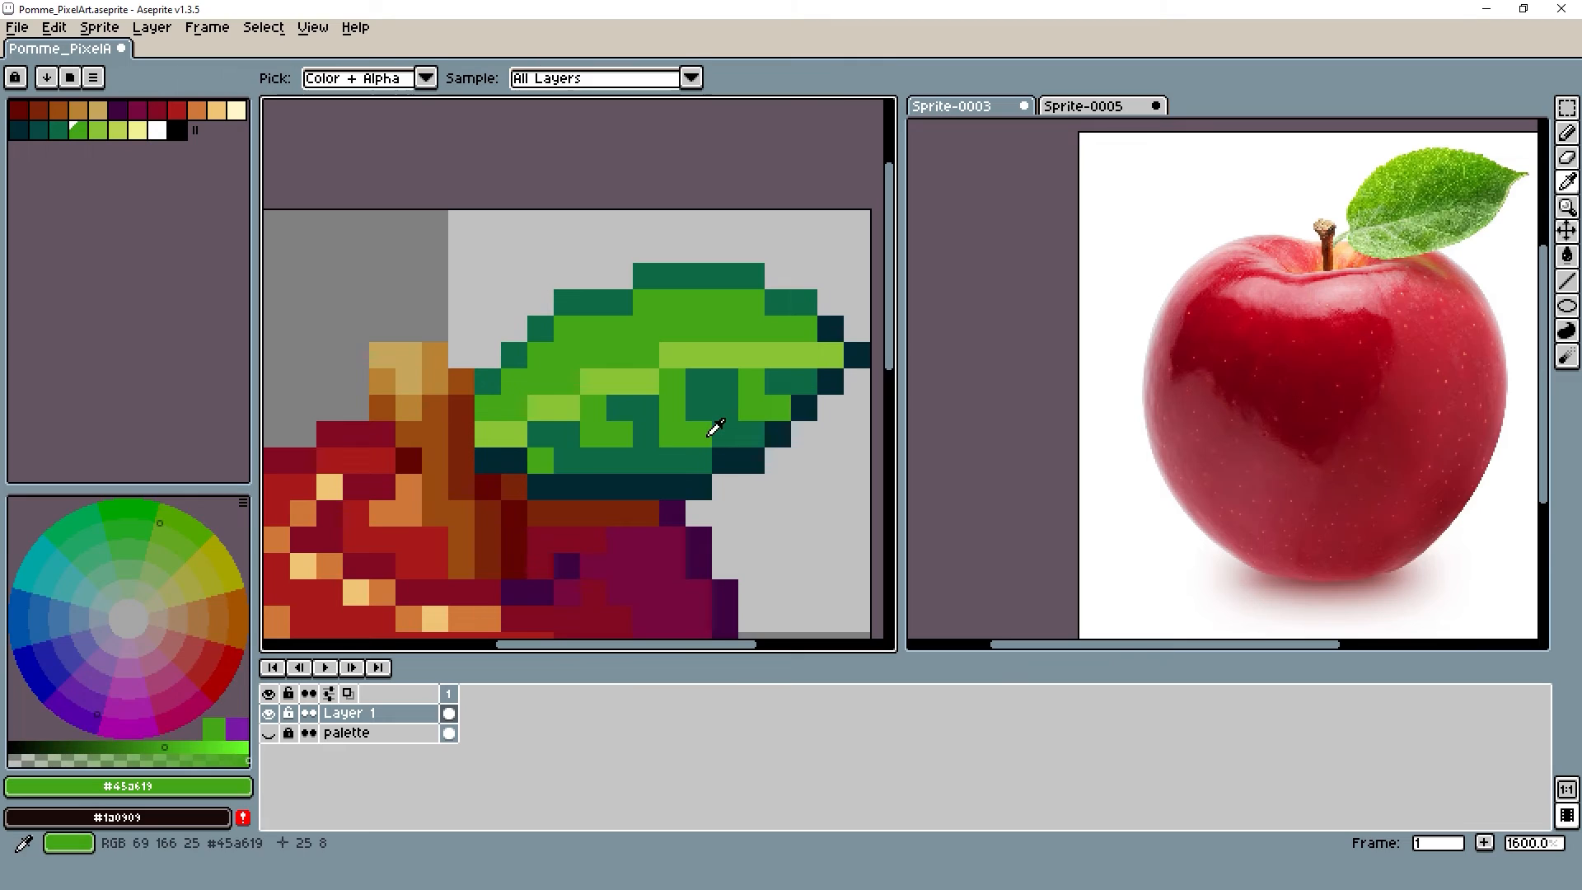
pyautogui.keyDown('alt'); pyautogui.click(595, 440); pyautogui.keyUp('alt')
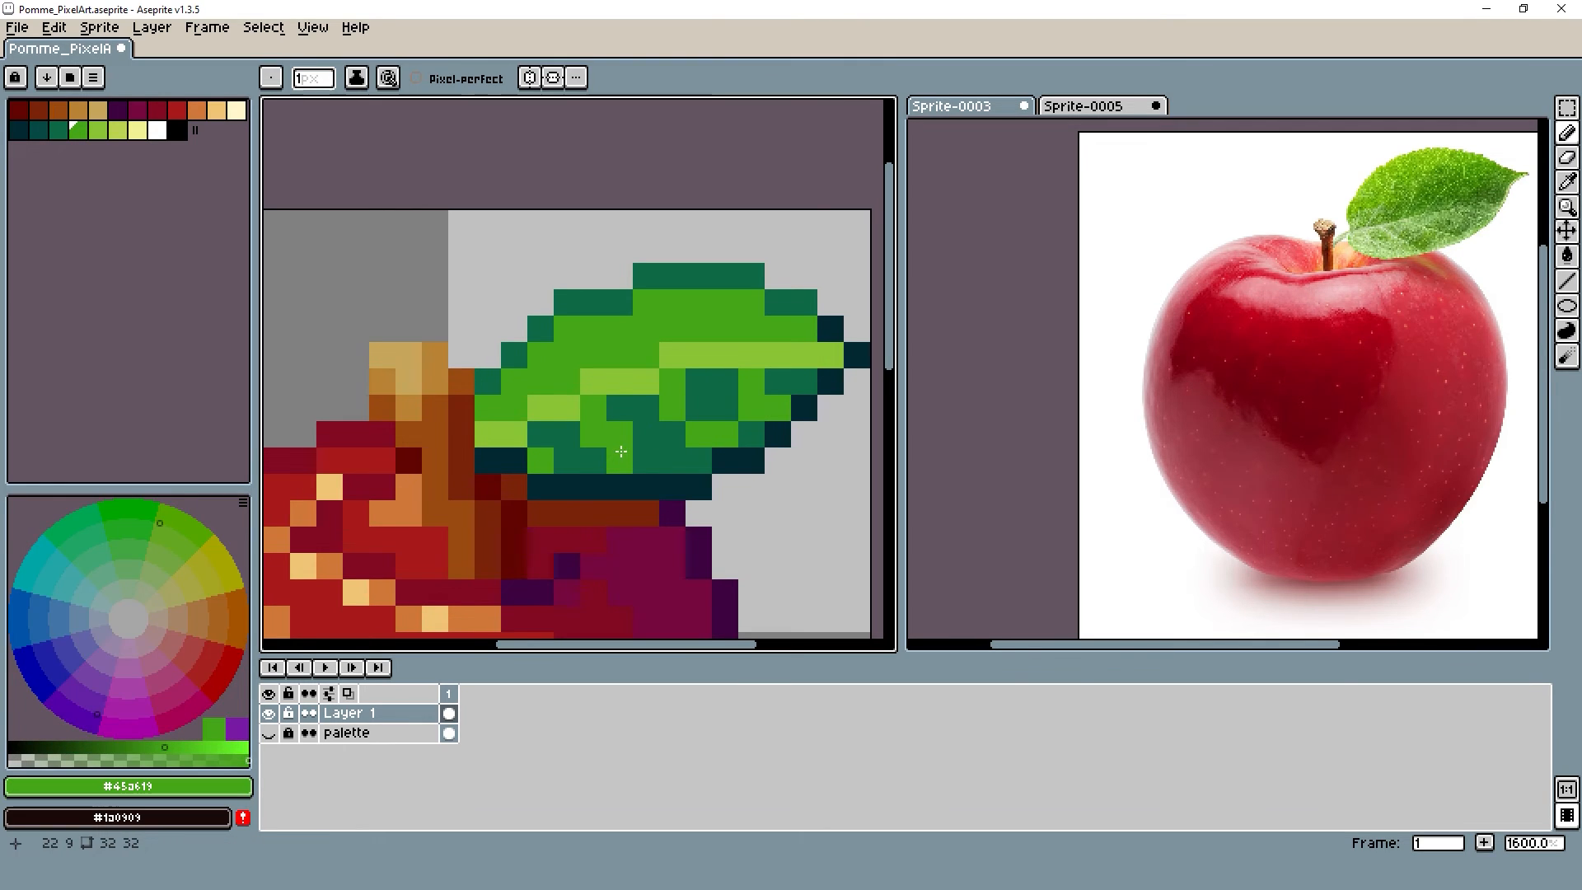
pyautogui.keyDown('alt'); pyautogui.click(653, 451); pyautogui.keyUp('alt')
pyautogui.scroll(-7, 792, 428)
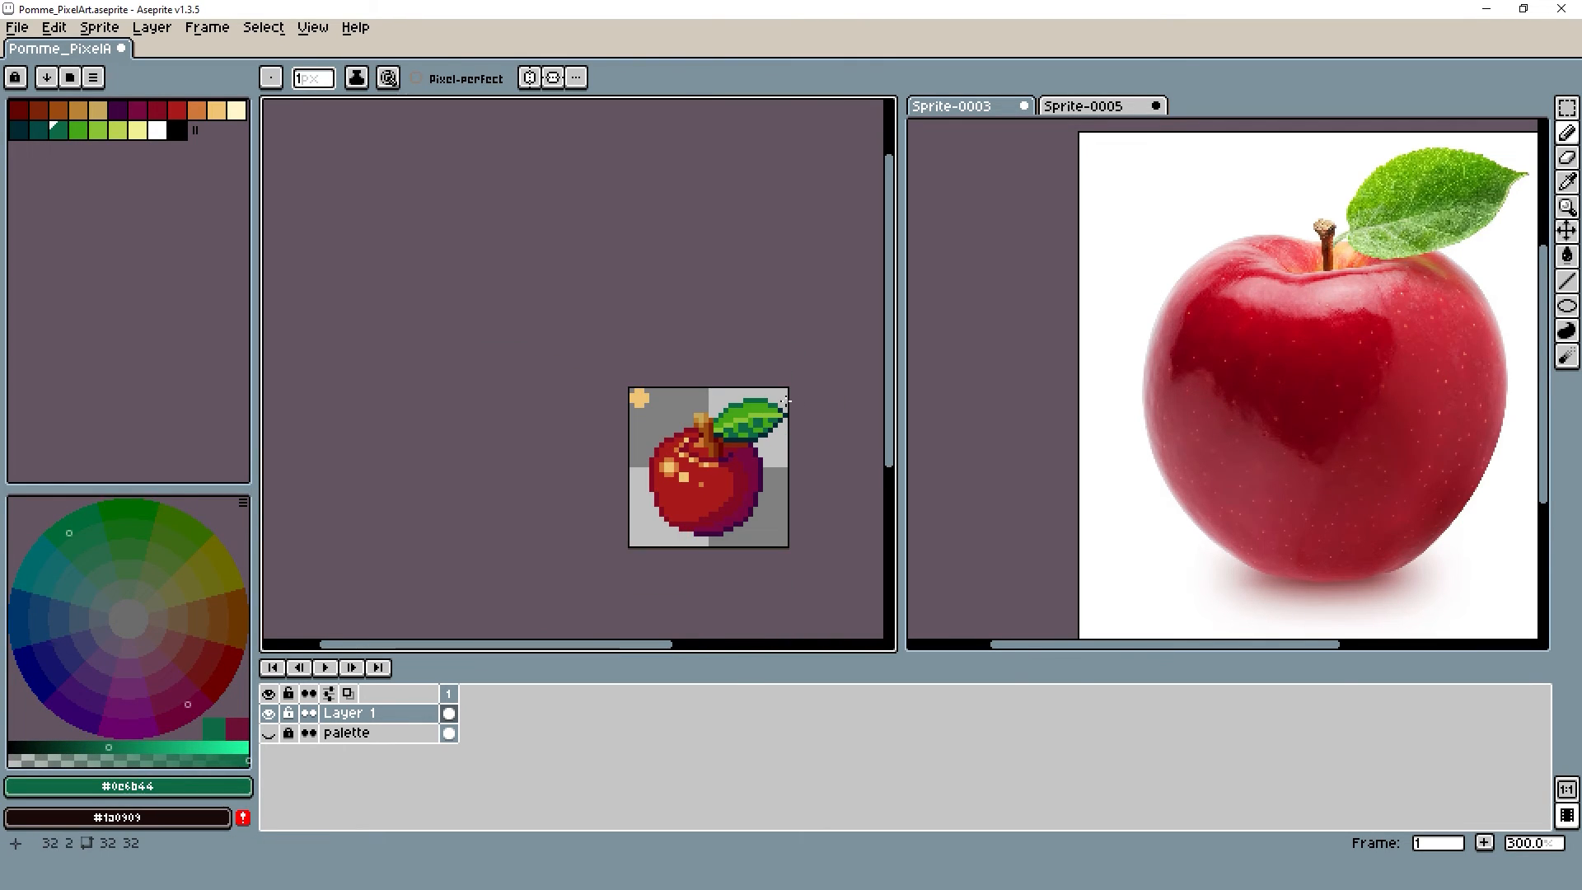
pyautogui.scroll(7, 639, 445)
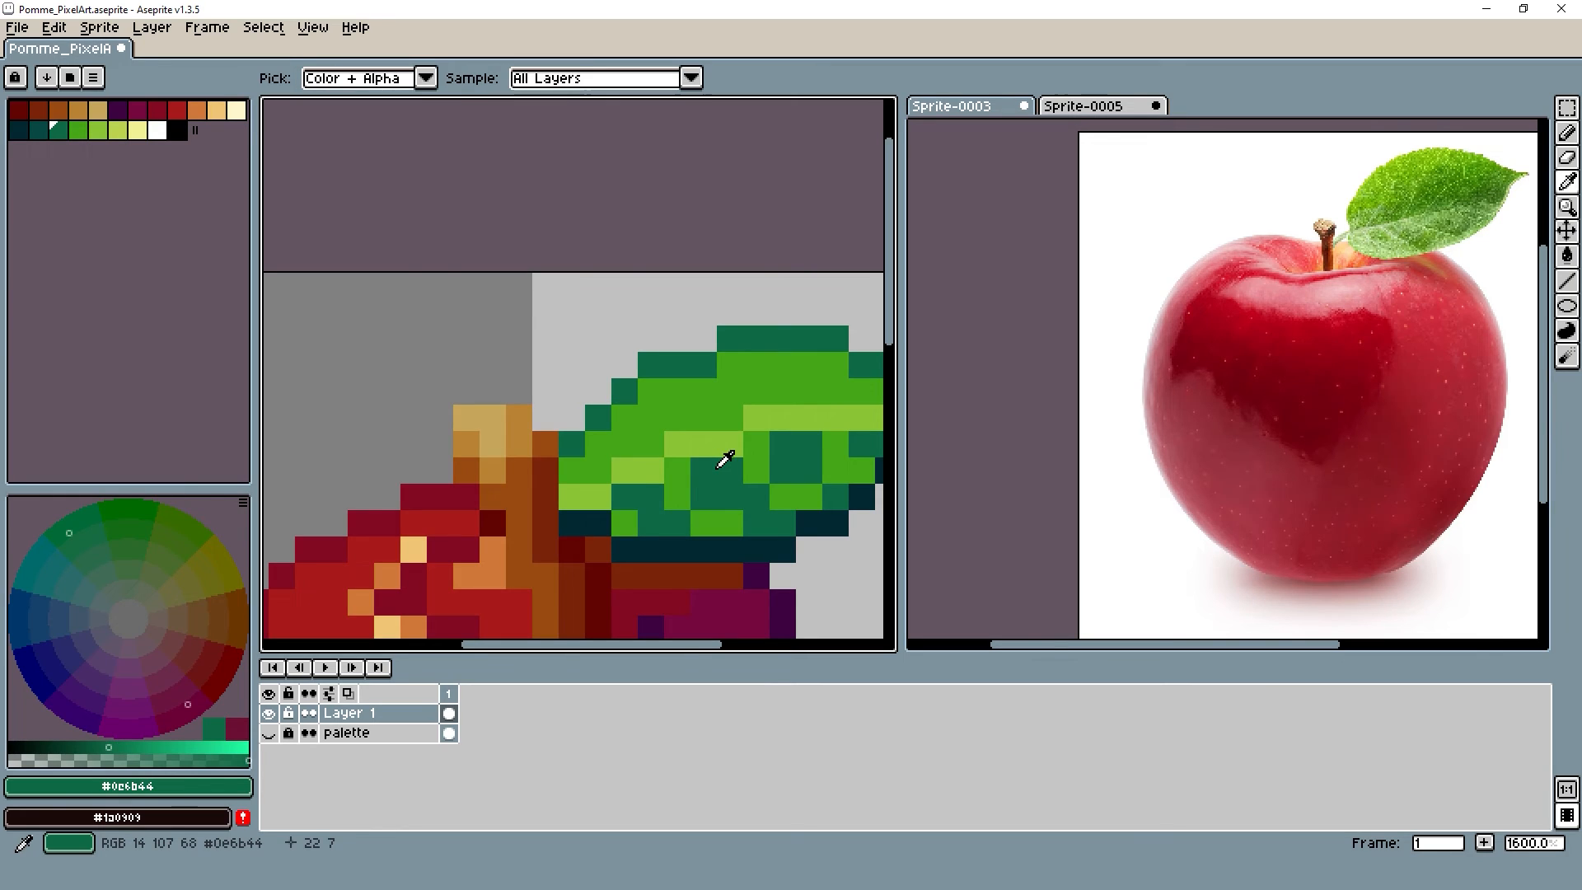
# Add light green (#89c435) side veins branching from the midrib into the leaf's upper half
pyautogui.keyDown('alt'); pyautogui.click(681, 442); pyautogui.keyUp('alt')
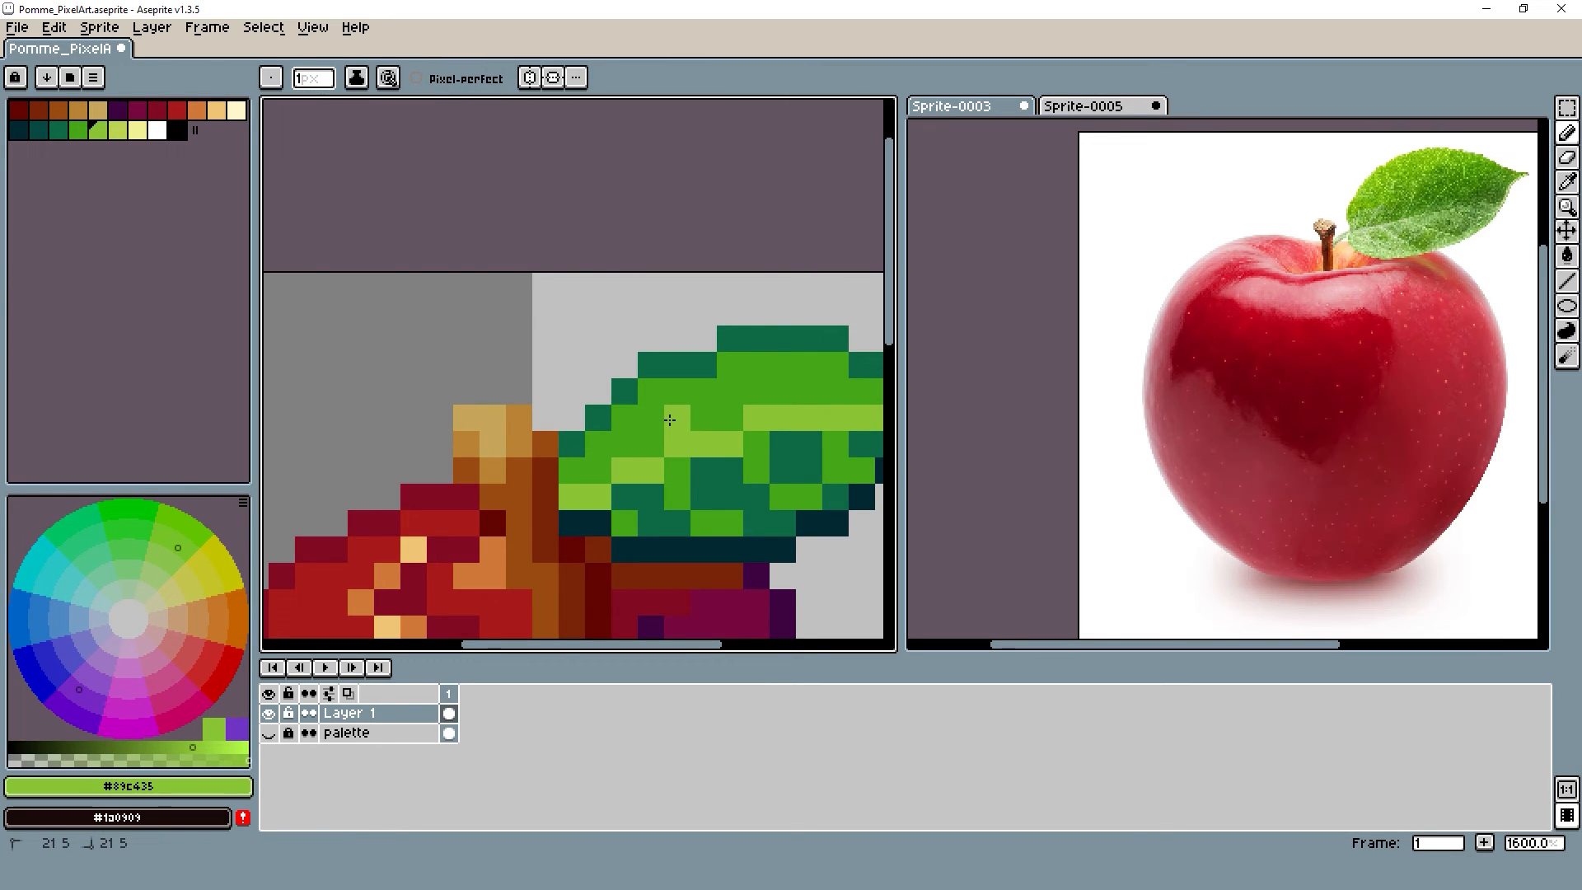
pyautogui.click(702, 393)
pyautogui.click(776, 396)
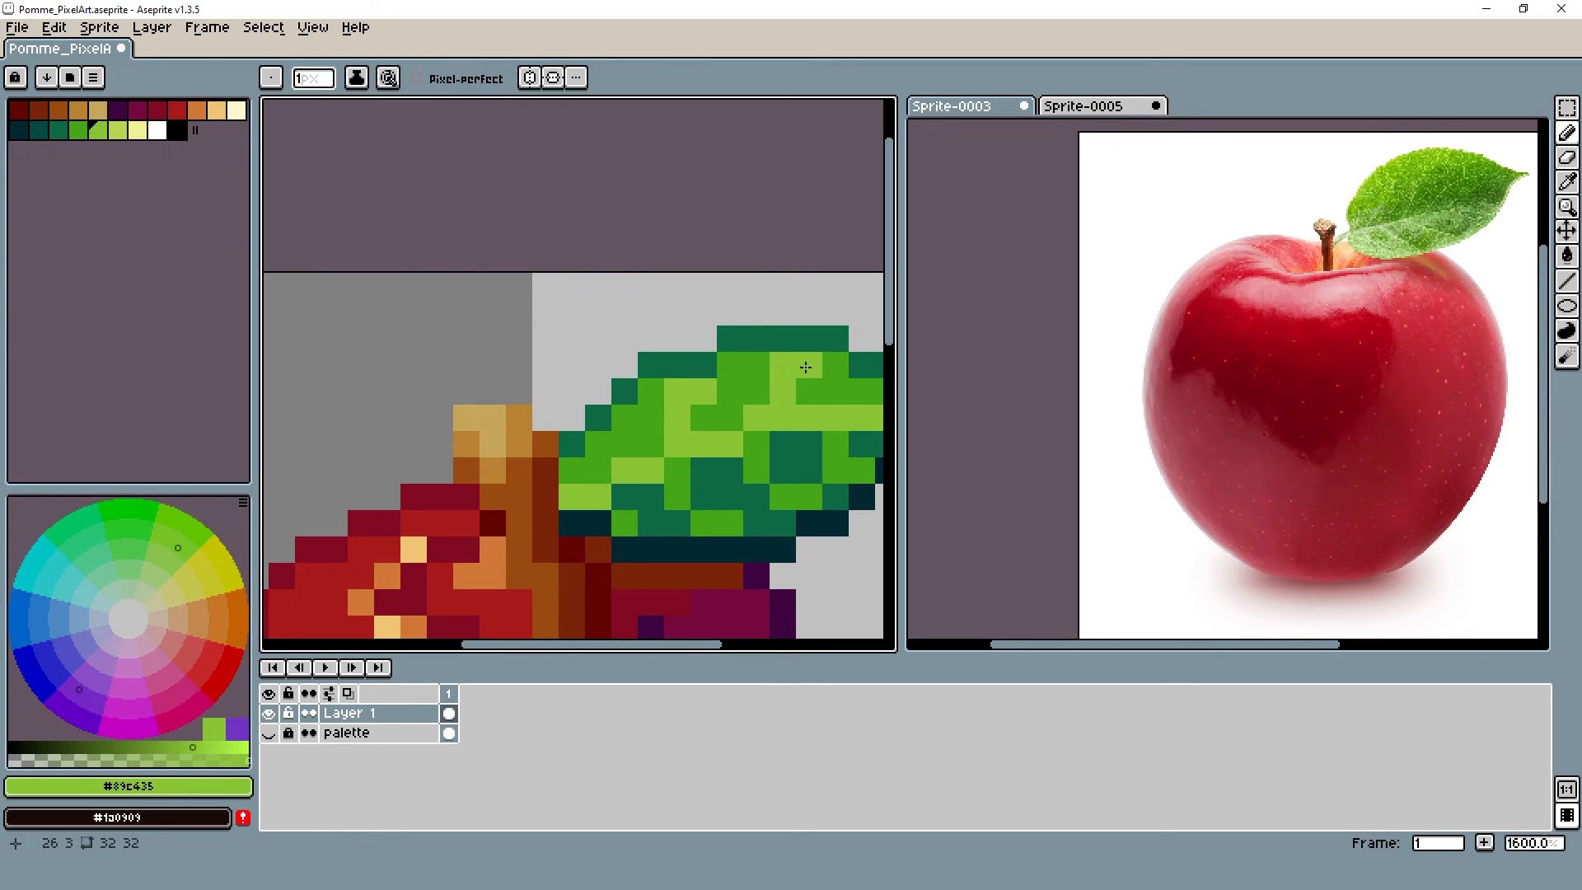
pyautogui.click(731, 365)
pyautogui.moveTo(859, 393); pyautogui.dragTo(643, 405)
pyautogui.click(389, 478)
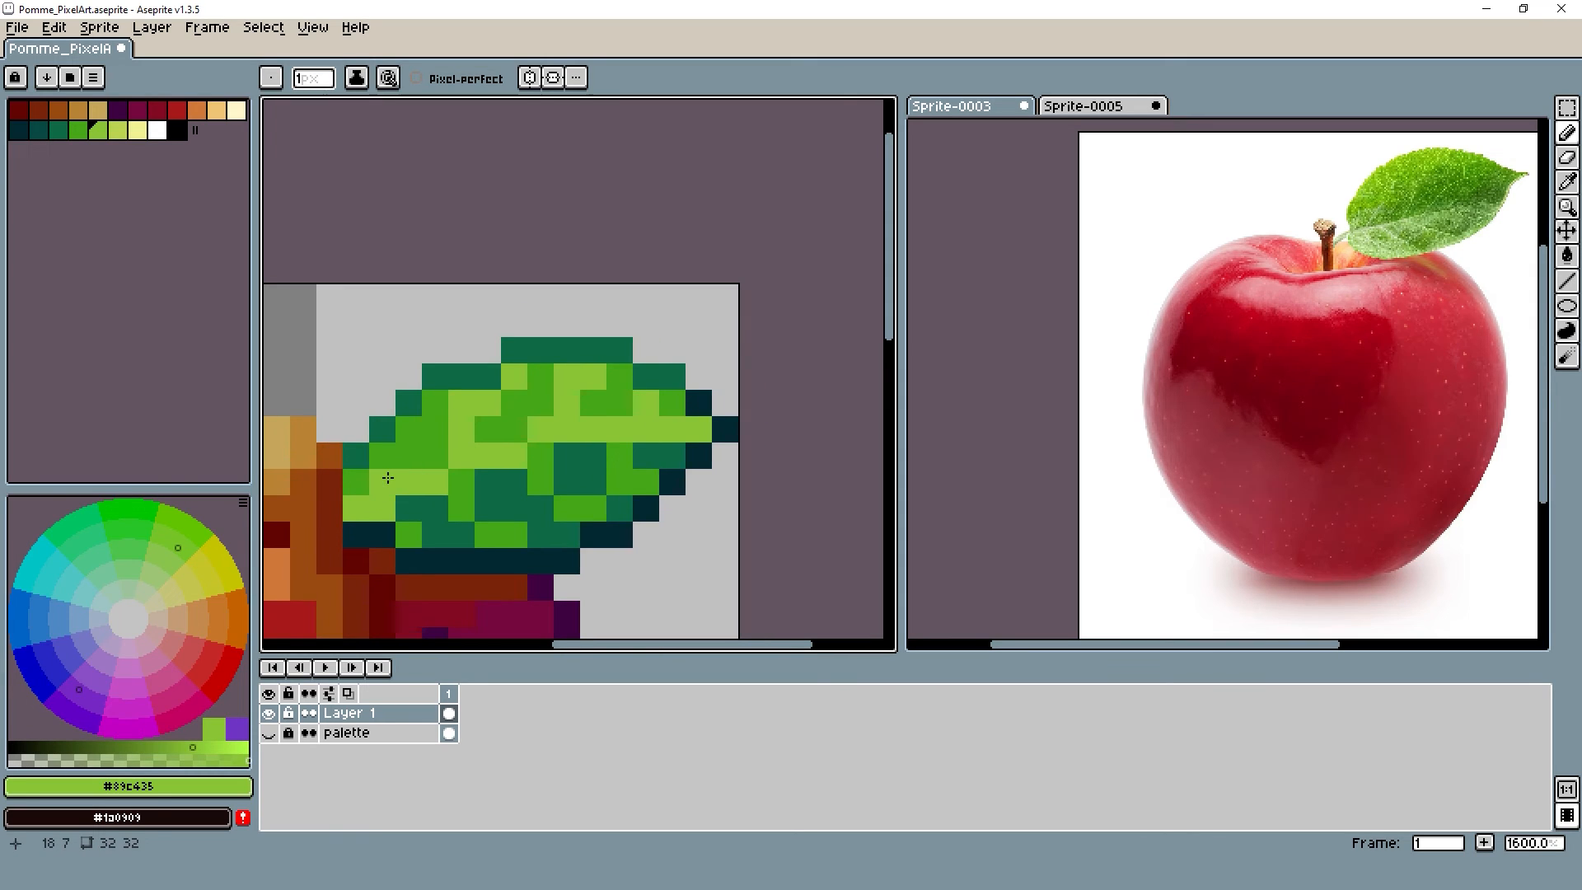
pyautogui.scroll(-6, 405, 427)
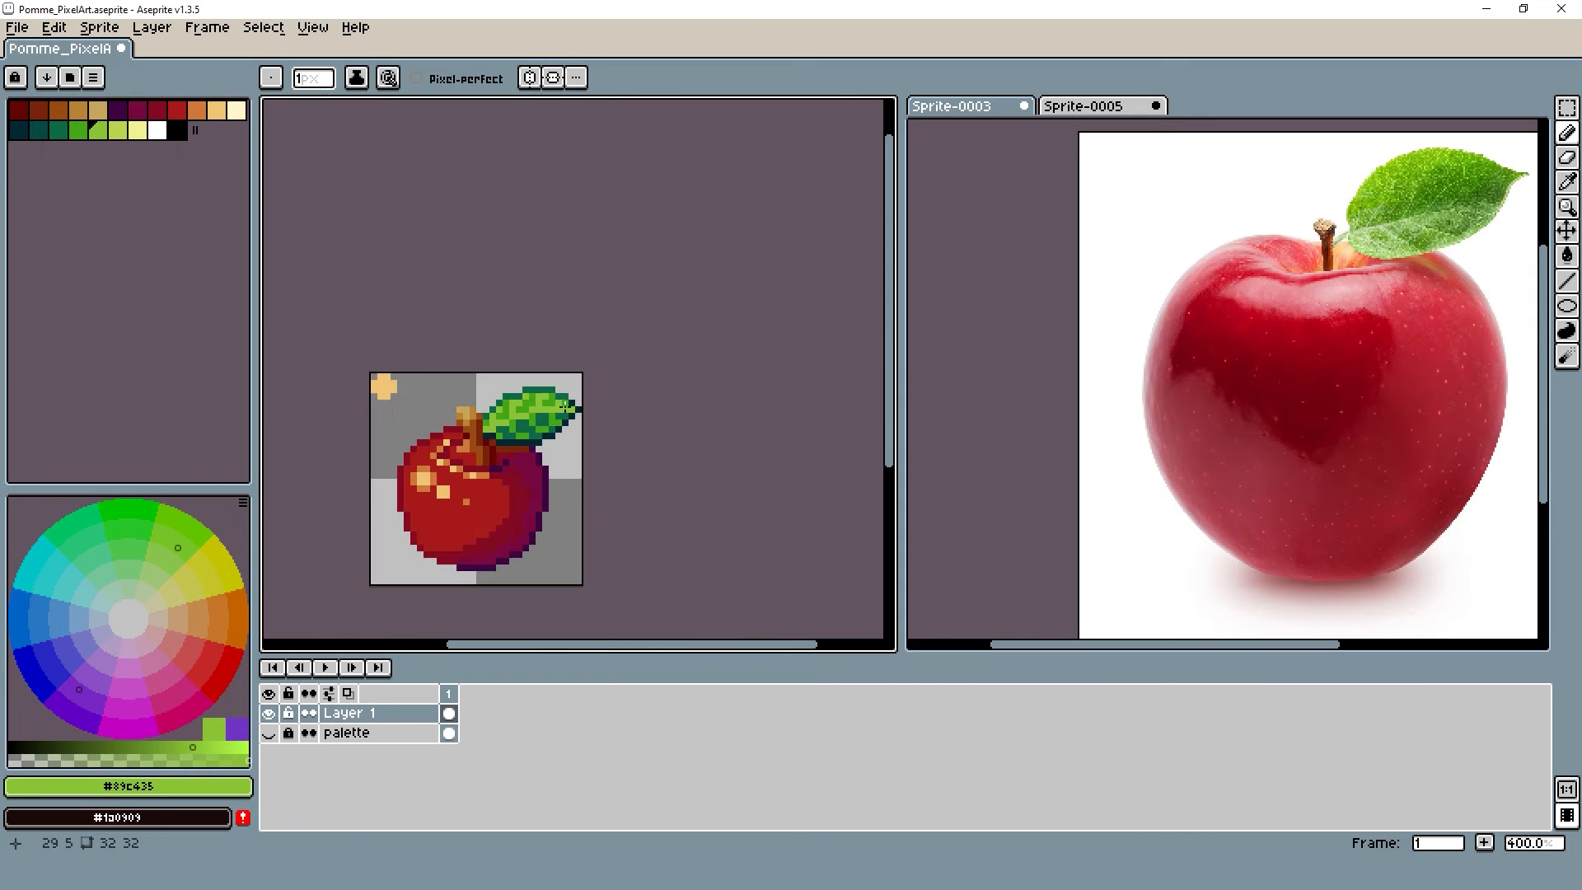
# Rework the stem's top with ochre (#b88232) and a wider light tan (#c7a75d) area
pyautogui.scroll(4, 557, 429)
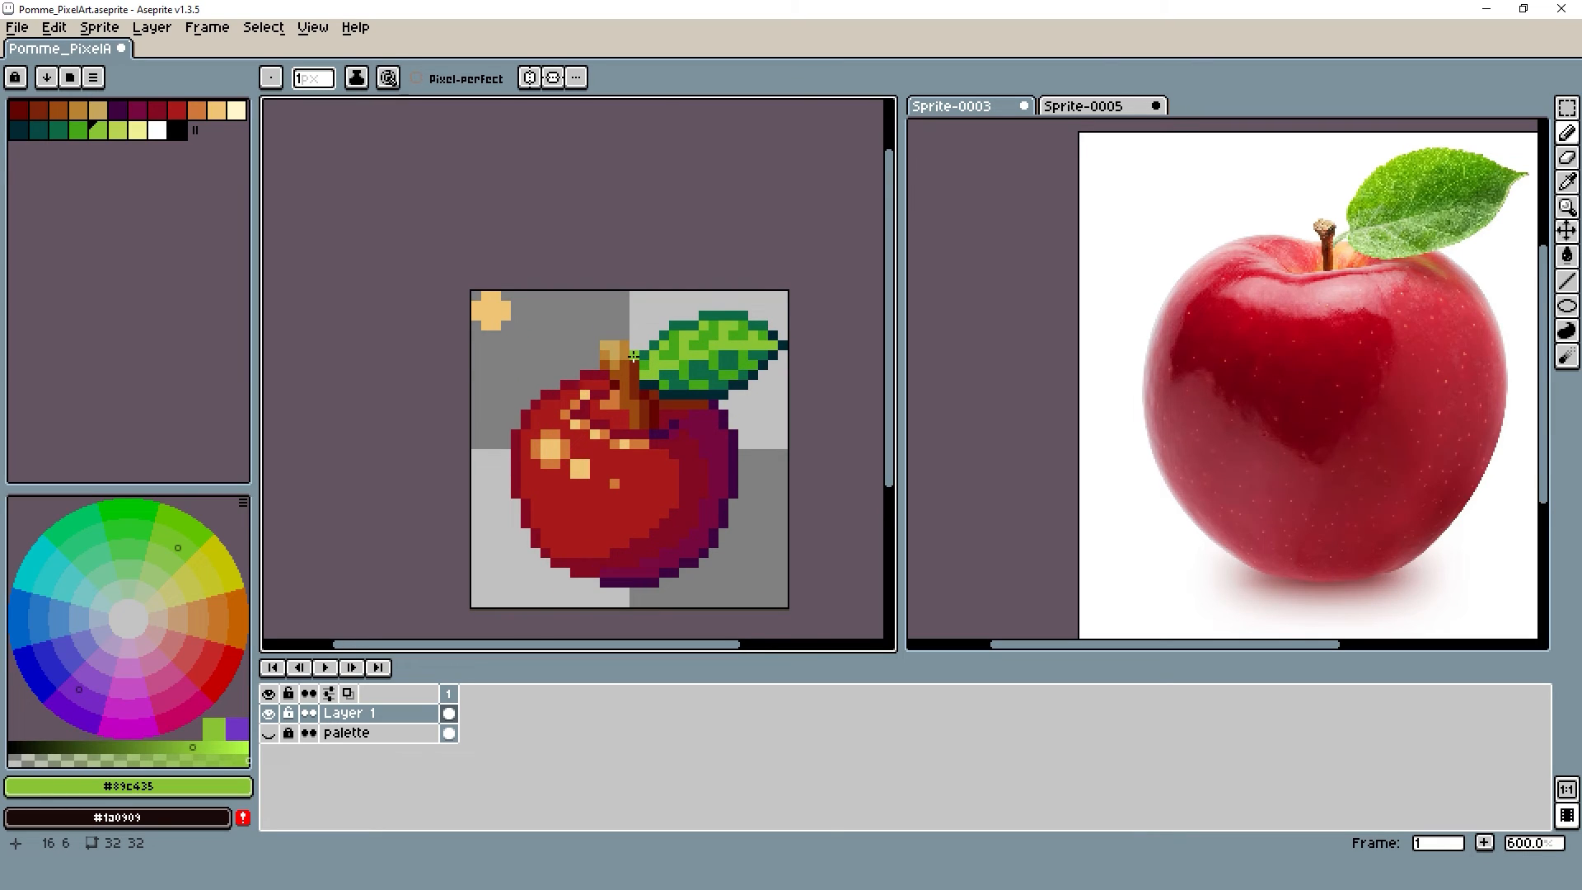
pyautogui.scroll(5, 604, 345)
pyautogui.keyDown('alt'); pyautogui.click(586, 326); pyautogui.keyUp('alt')
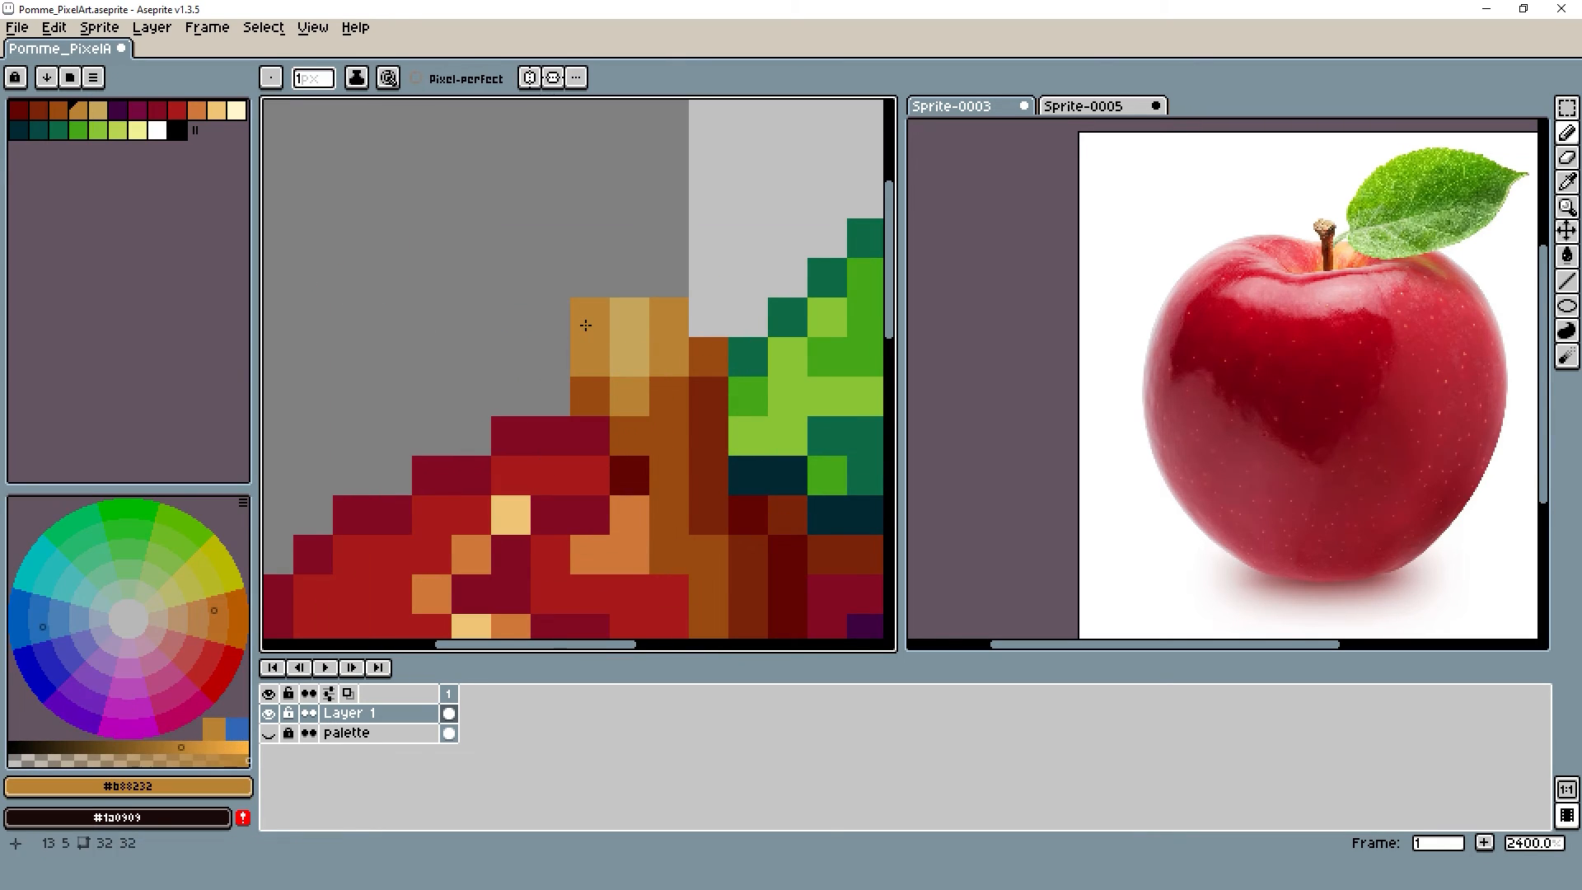
pyautogui.click(631, 323)
pyautogui.keyDown('alt'); pyautogui.click(631, 354); pyautogui.keyUp('alt')
pyautogui.moveTo(661, 349); pyautogui.dragTo(628, 327)
pyautogui.scroll(-4, 624, 328)
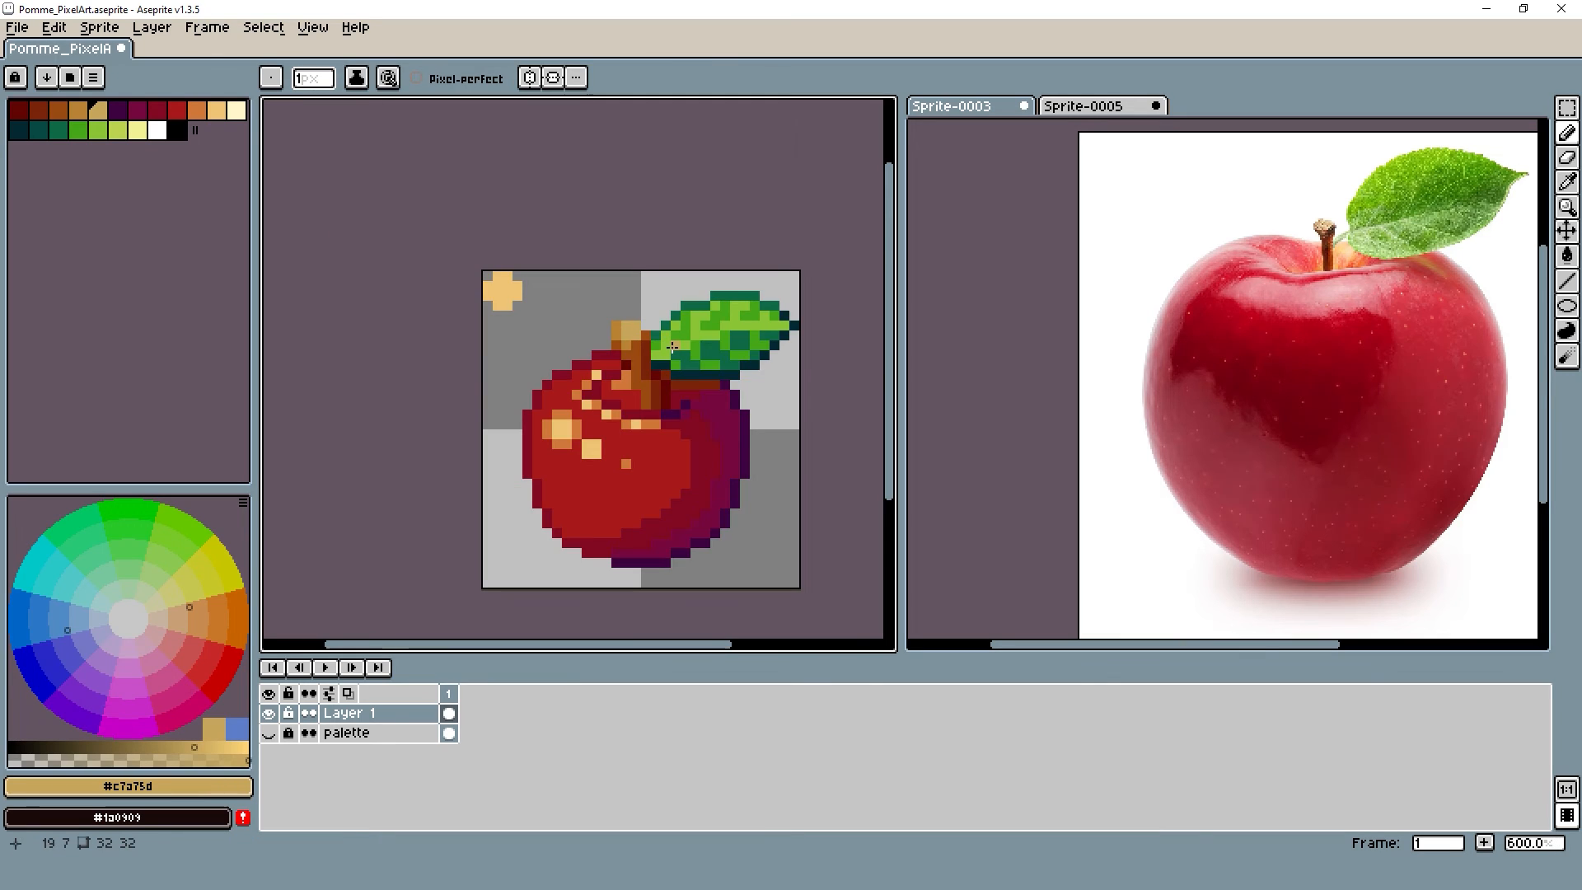
# Shade the edges of the stem's top with brown (#99490f) and extend its upper right corner in ochre (#b88232)
pyautogui.scroll(-1, 587, 347)
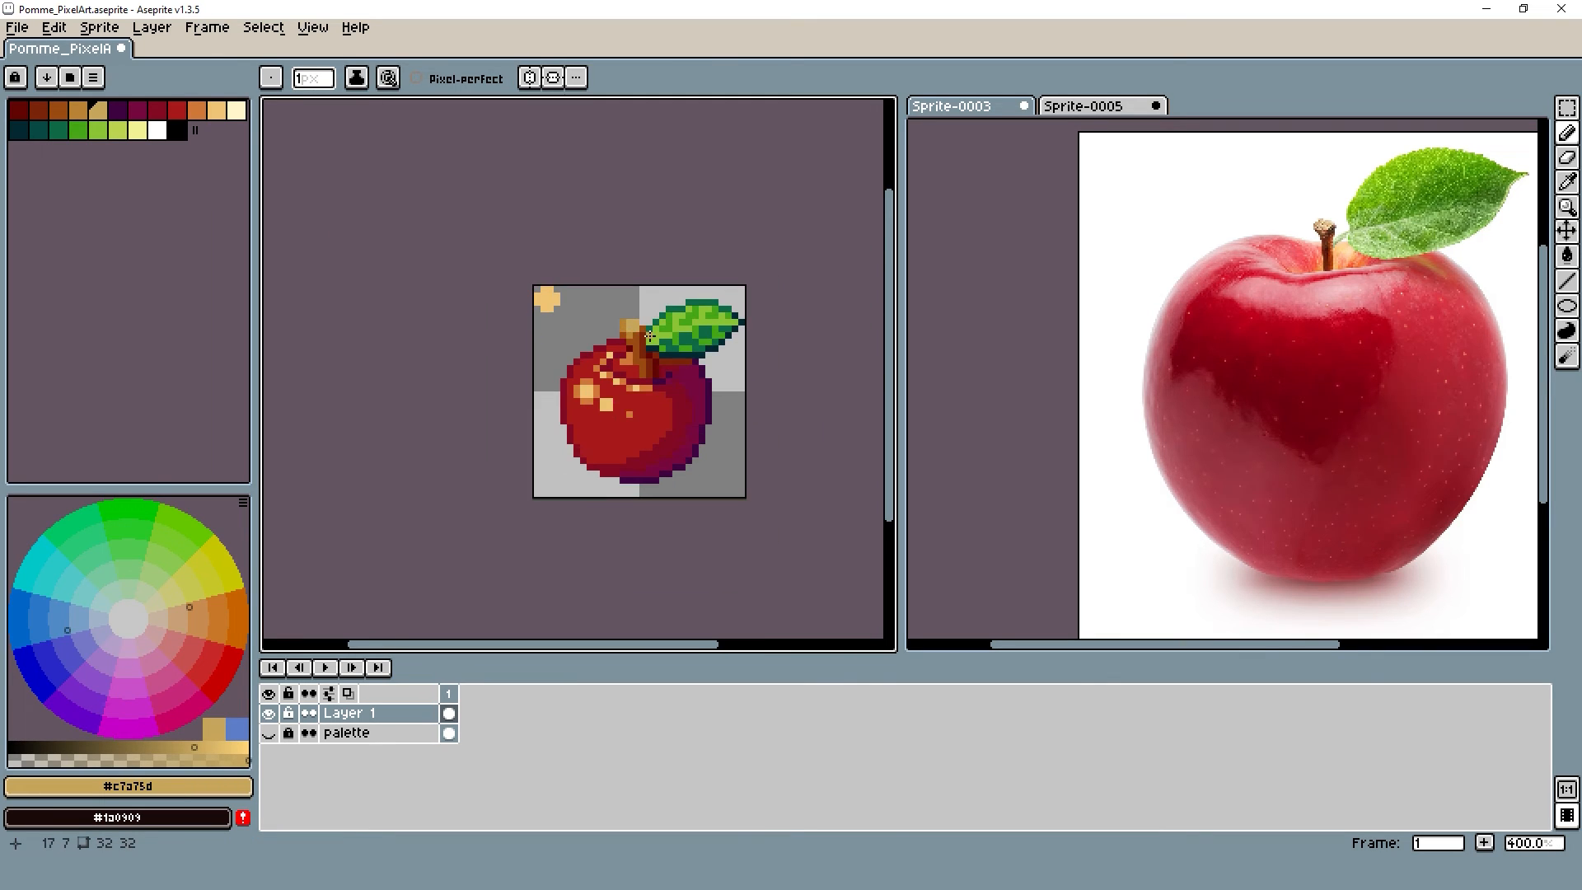
pyautogui.scroll(2, 590, 329)
pyautogui.scroll(2, 667, 329)
pyautogui.keyDown('alt'); pyautogui.click(668, 328); pyautogui.keyUp('alt')
pyautogui.scroll(-3, 694, 279)
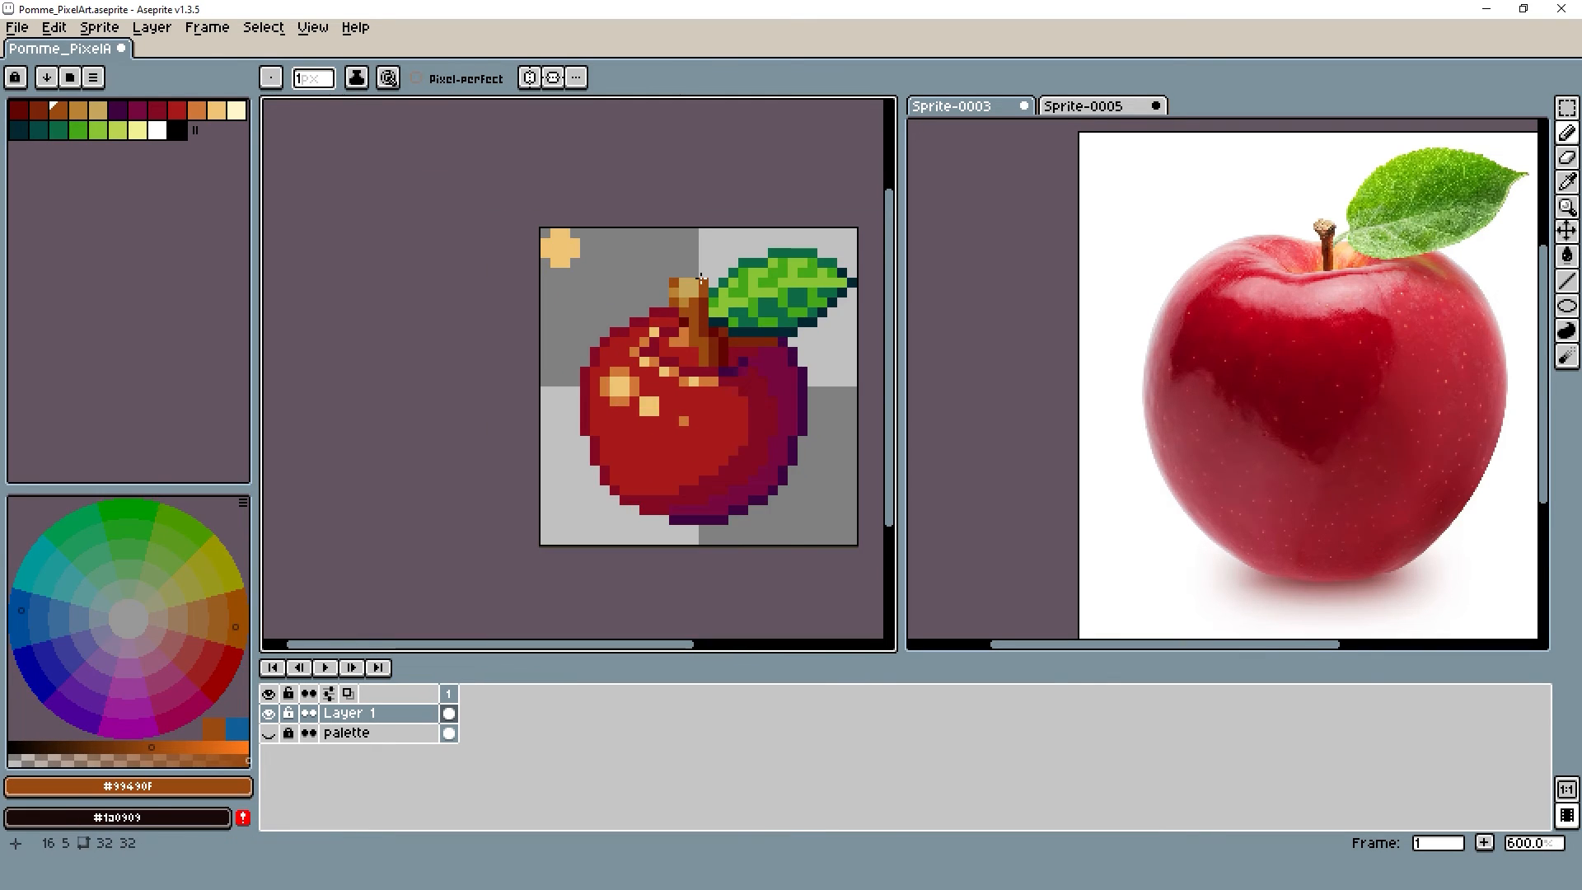
pyautogui.keyDown('alt'); pyautogui.click(700, 279); pyautogui.keyUp('alt')
pyautogui.scroll(2, 702, 278)
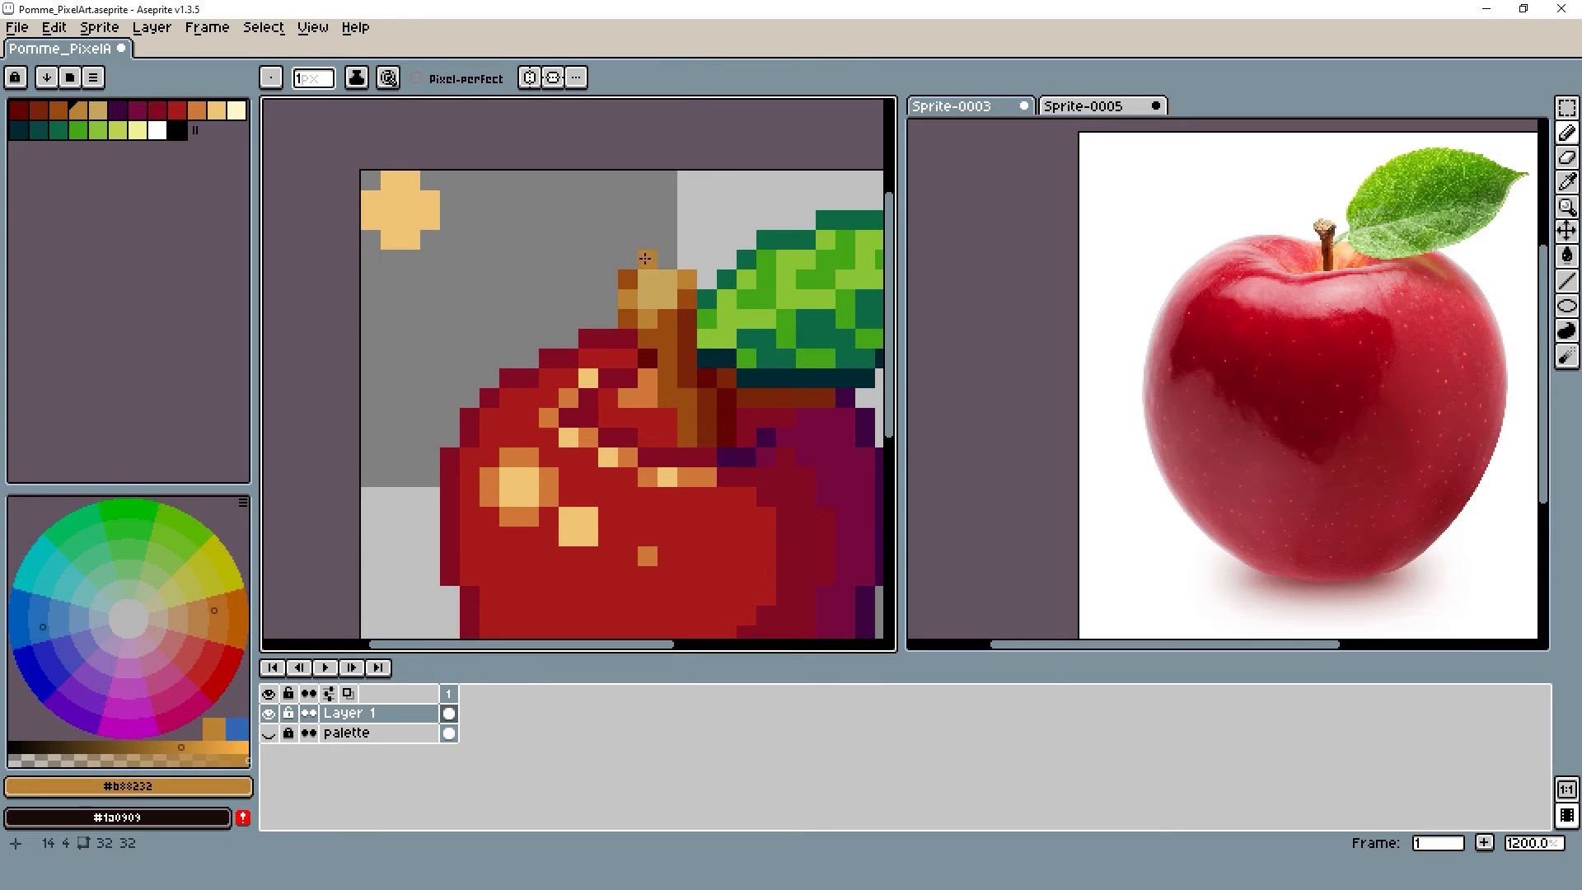
pyautogui.scroll(-5, 618, 254)
pyautogui.scroll(7, 644, 260)
# Add a light yellow (palette index 10) highlight pixel to the top of the stem
pyautogui.keyDown('alt'); pyautogui.click(619, 276); pyautogui.keyUp('alt')
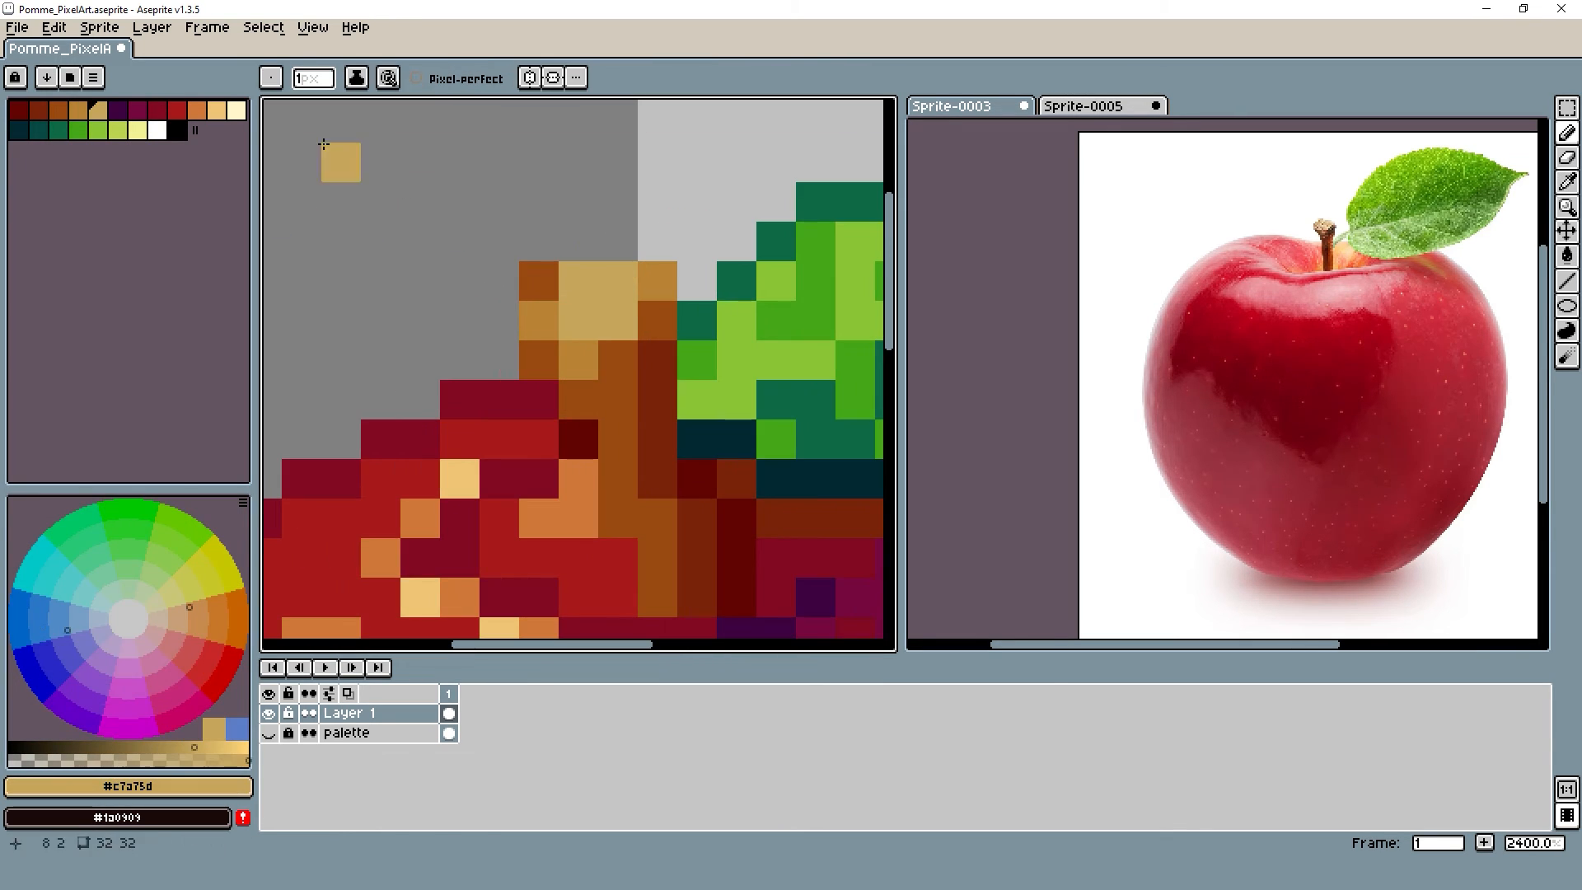
pyautogui.click(216, 109)
pyautogui.click(587, 285)
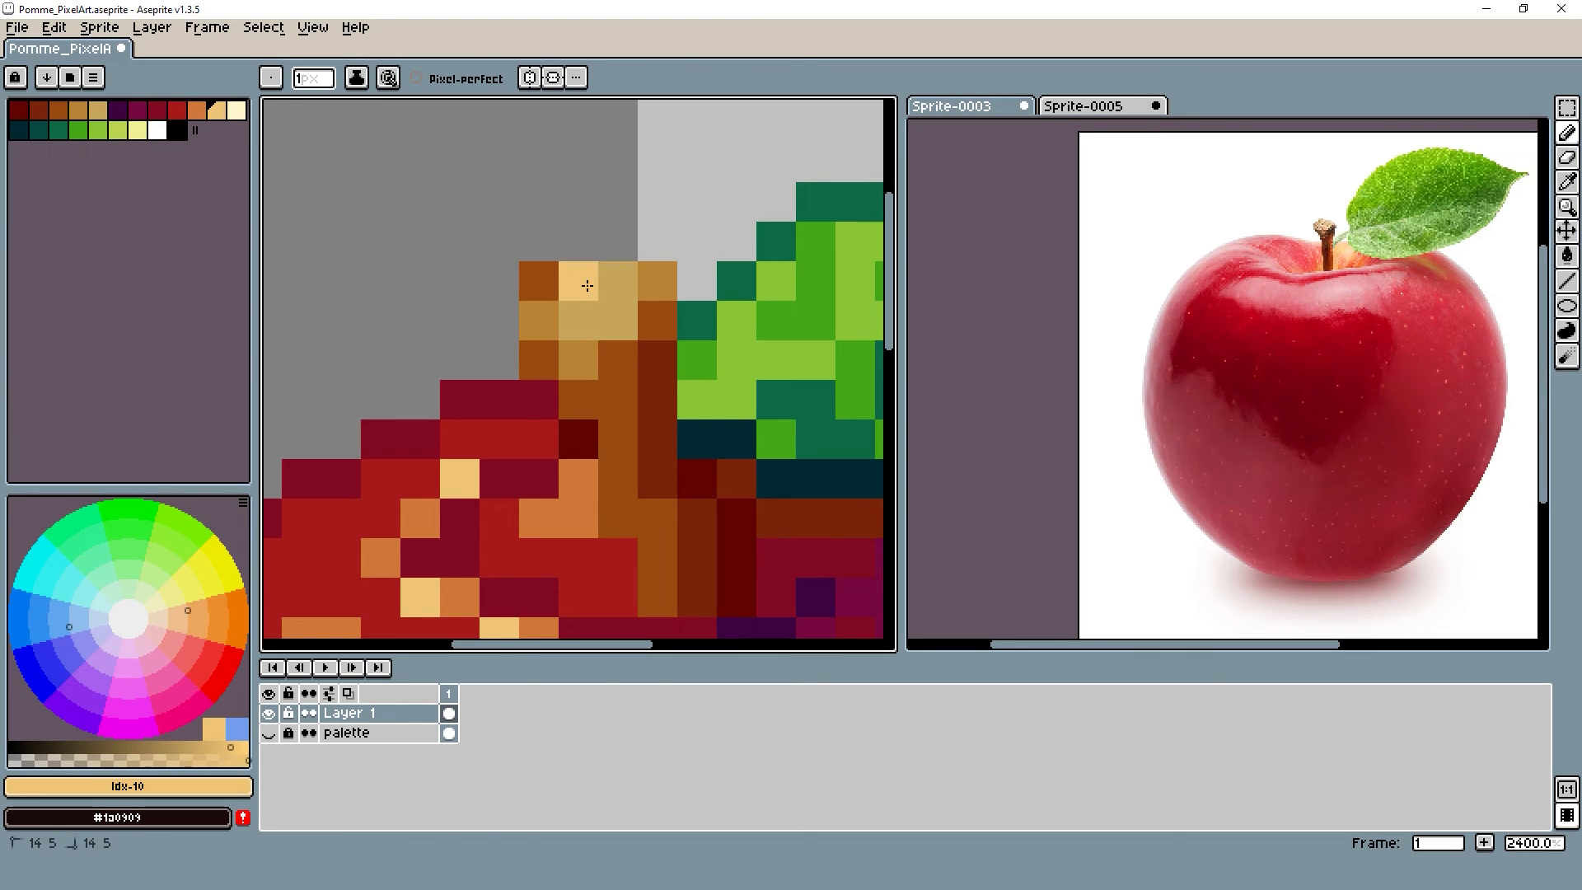
pyautogui.scroll(-4, 587, 285)
pyautogui.scroll(4, 503, 305)
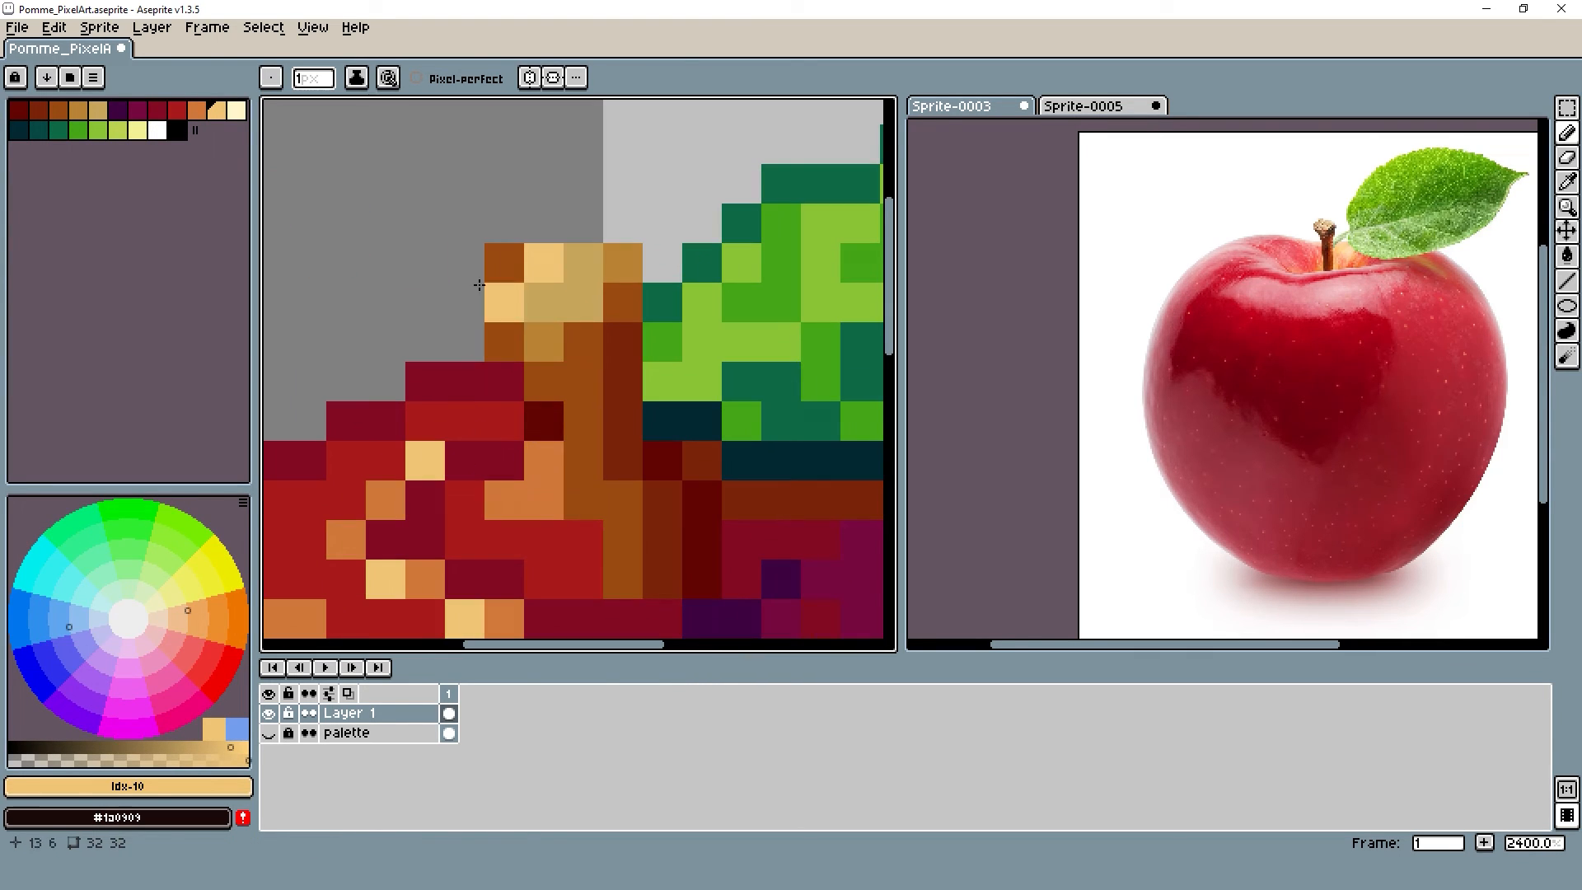
# Add orange (palette index 9) highlight pixels down the left side of the stem
pyautogui.click(205, 109)
pyautogui.click(544, 380)
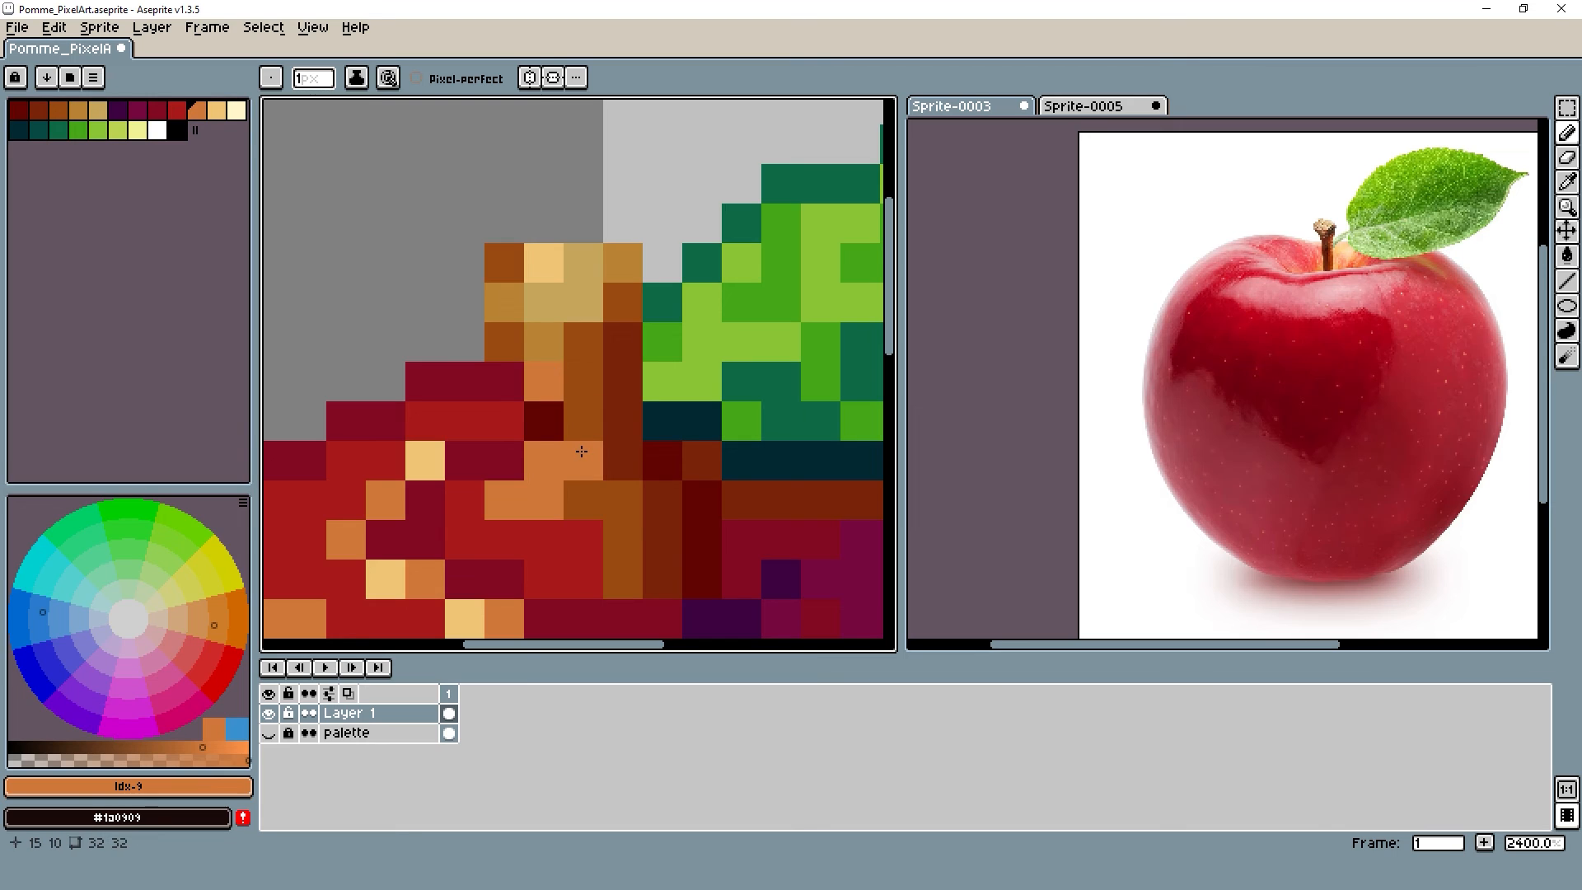
pyautogui.click(584, 500)
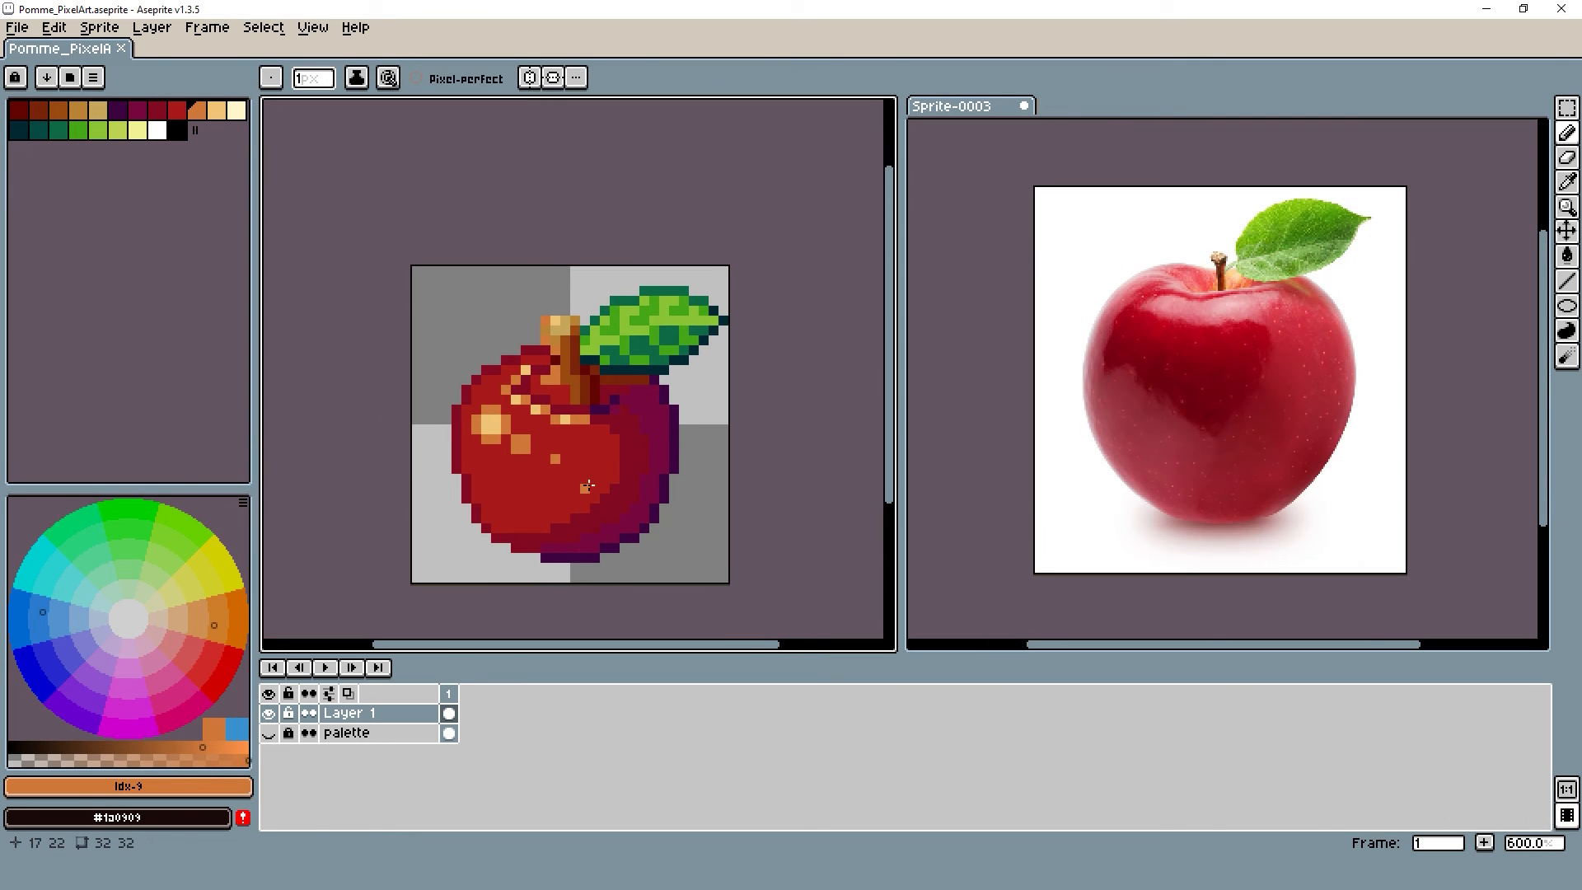
# Draw a black (palette index 20) cast shadow on the ground at the apple's lower right and fill it in
pyautogui.scroll(-1, 586, 498)
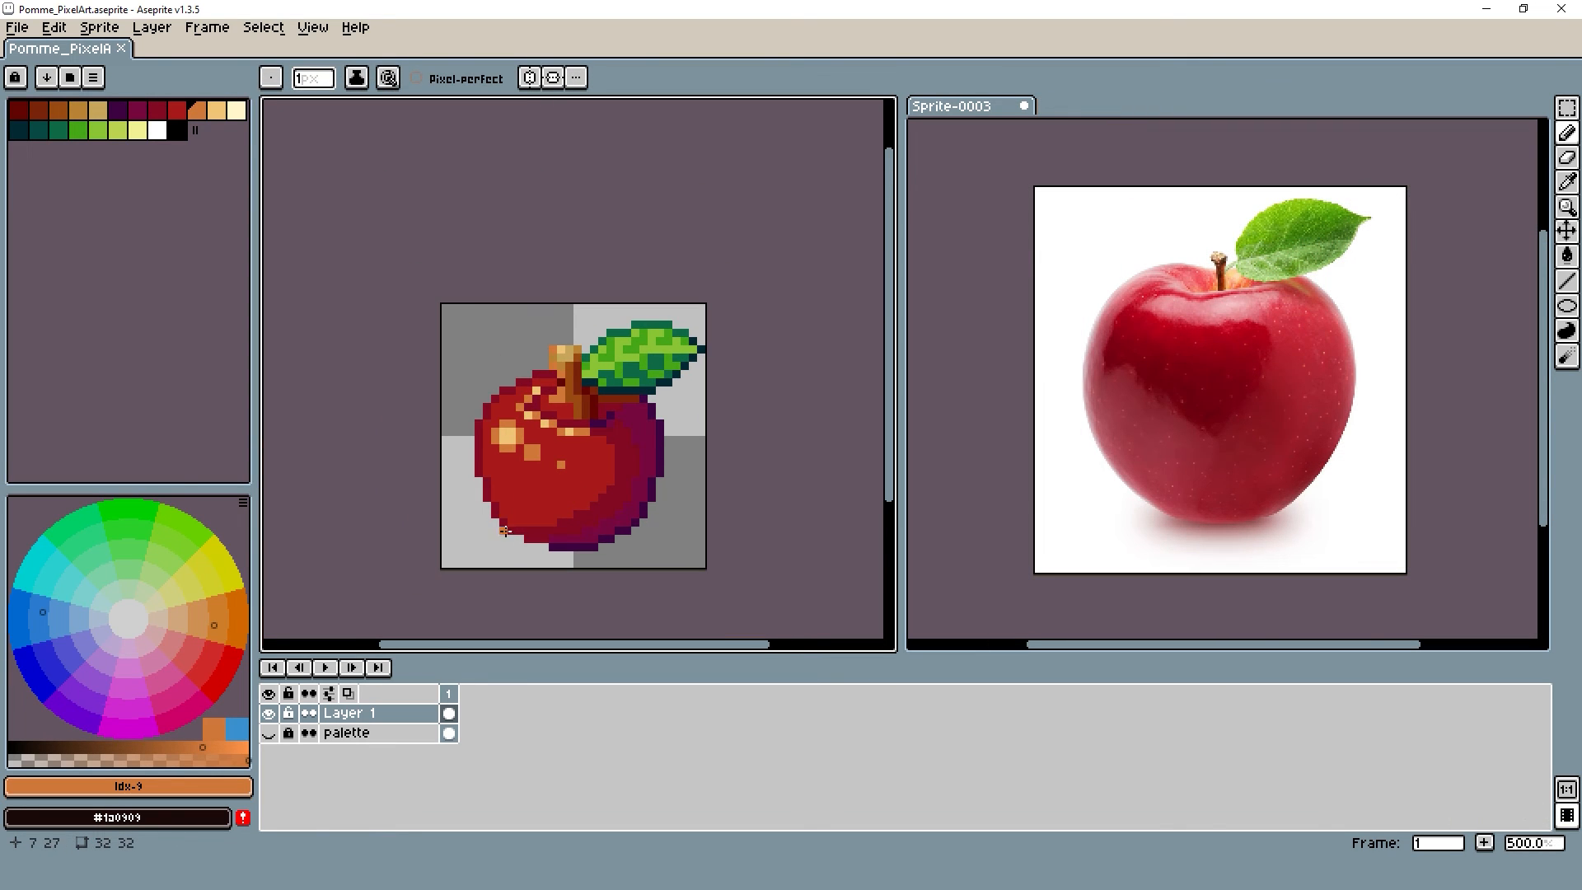
pyautogui.scroll(1, 608, 489)
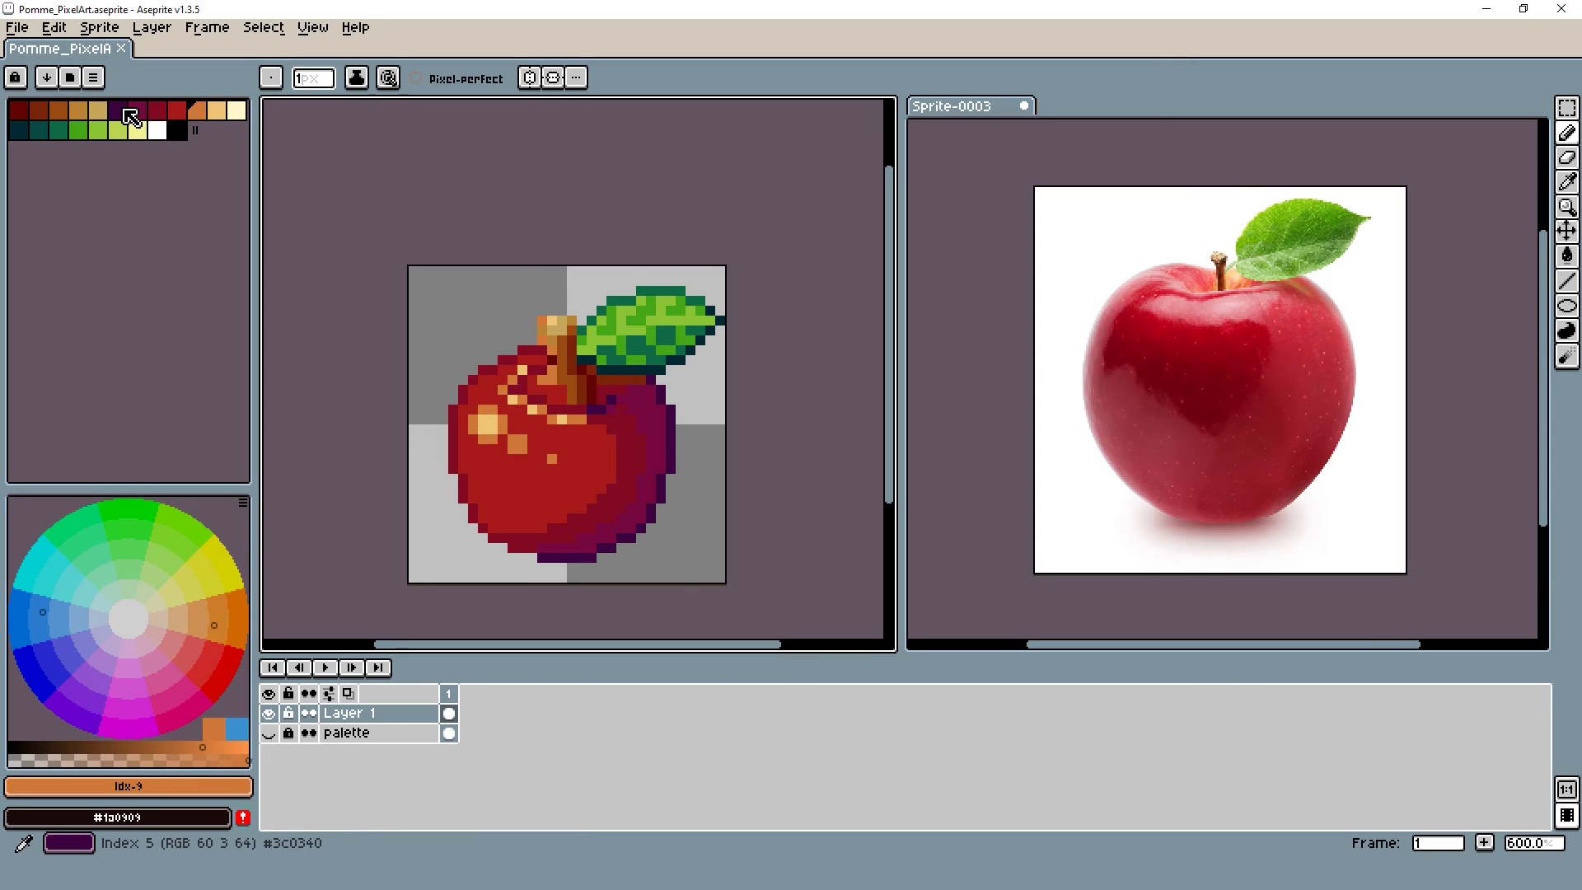
pyautogui.click(124, 107)
pyautogui.click(176, 129)
pyautogui.scroll(1, 614, 551)
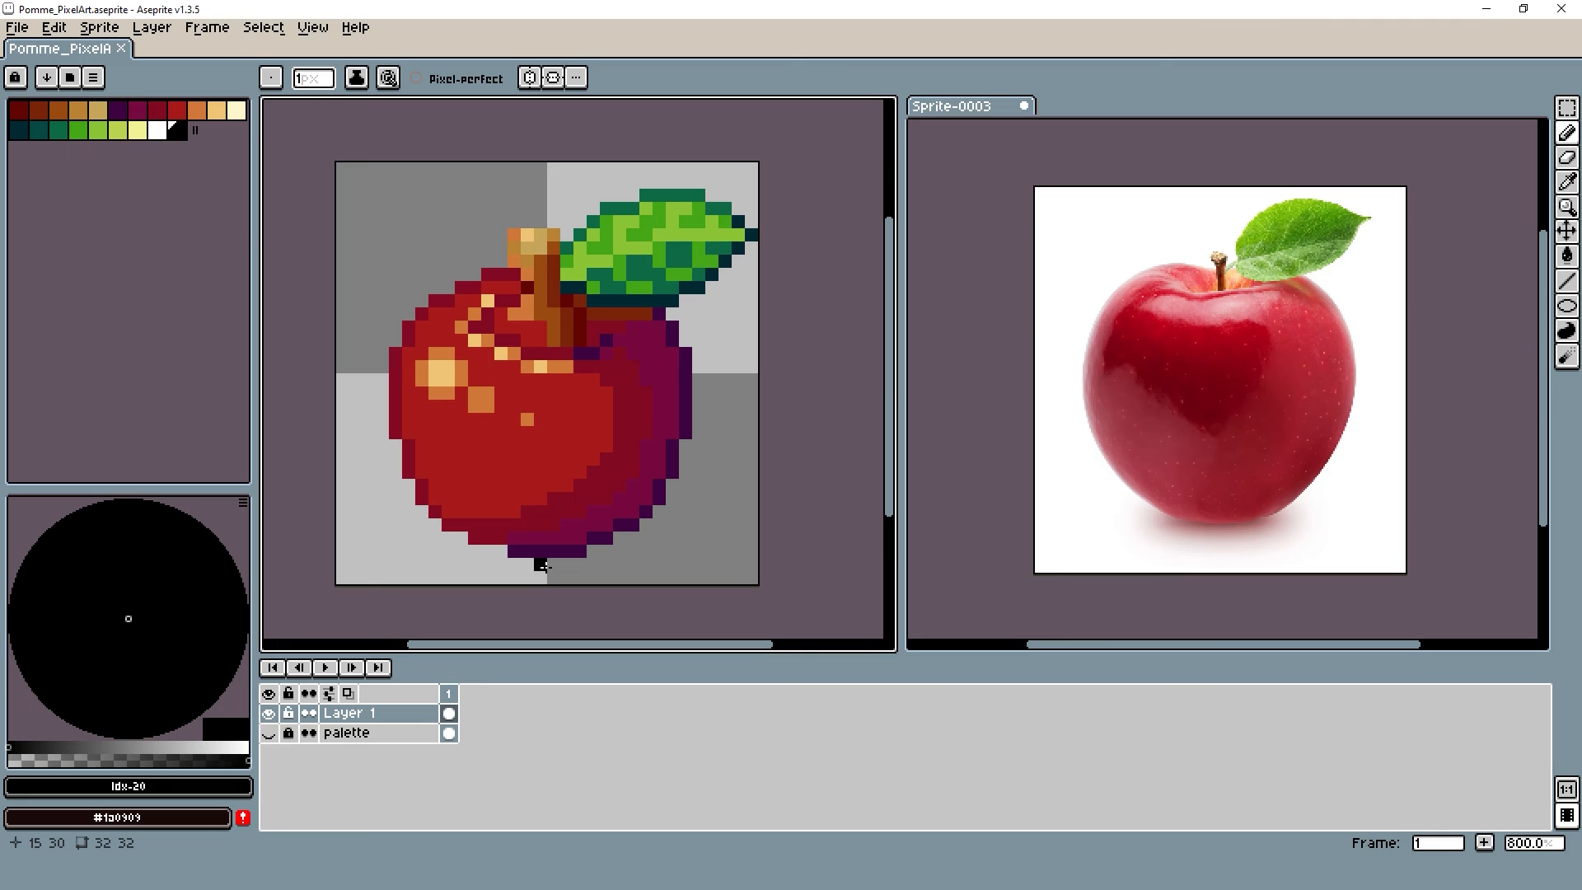
pyautogui.moveTo(553, 565); pyautogui.dragTo(684, 564)
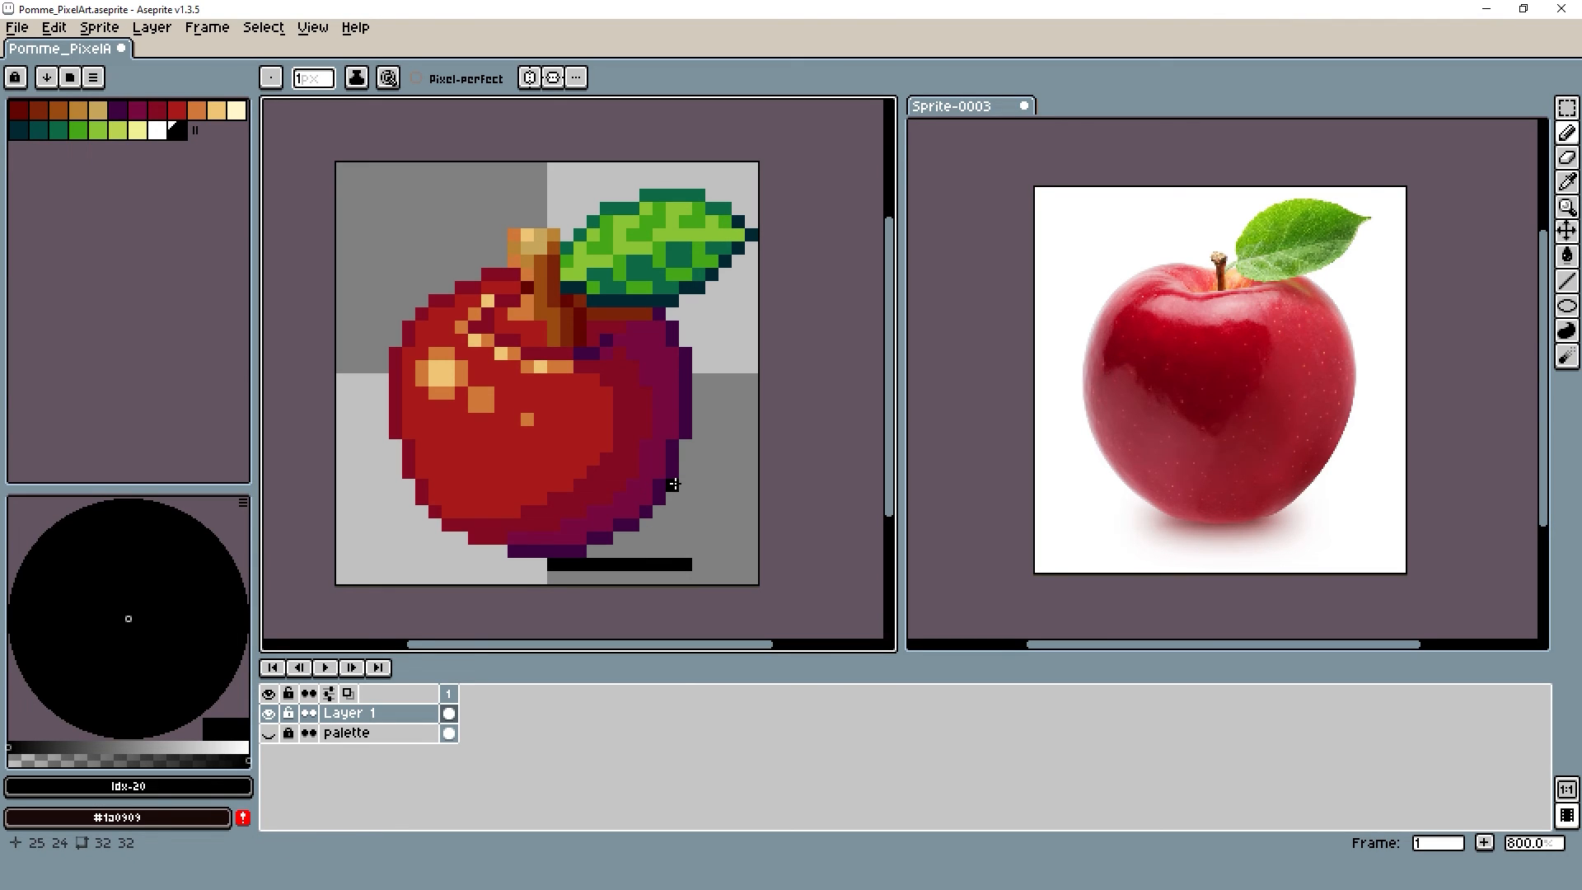
pyautogui.moveTo(685, 472)
pyautogui.mouseDown()
pyautogui.moveTo(740, 503)
pyautogui.moveTo(725, 485)
pyautogui.moveTo(738, 565)
pyautogui.moveTo(559, 575)
pyautogui.mouseUp()
pyautogui.press('g')
pyautogui.click(684, 522)
pyautogui.press('b')
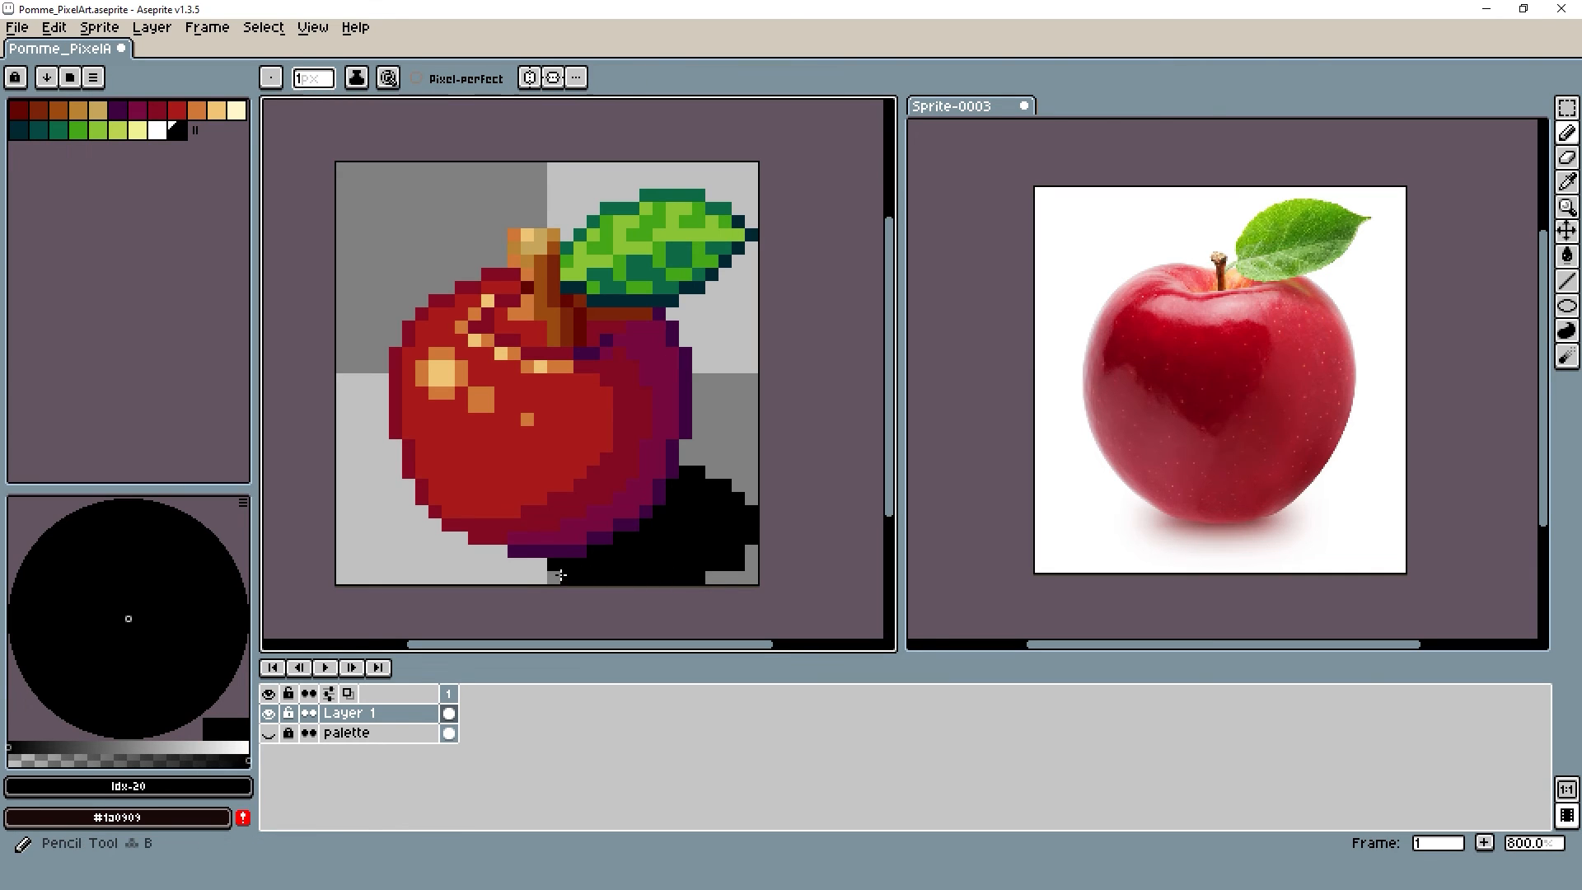
# Trim the black cast shadow's lower and right edges with the eraser to round its shape
pyautogui.scroll(-3, 544, 551)
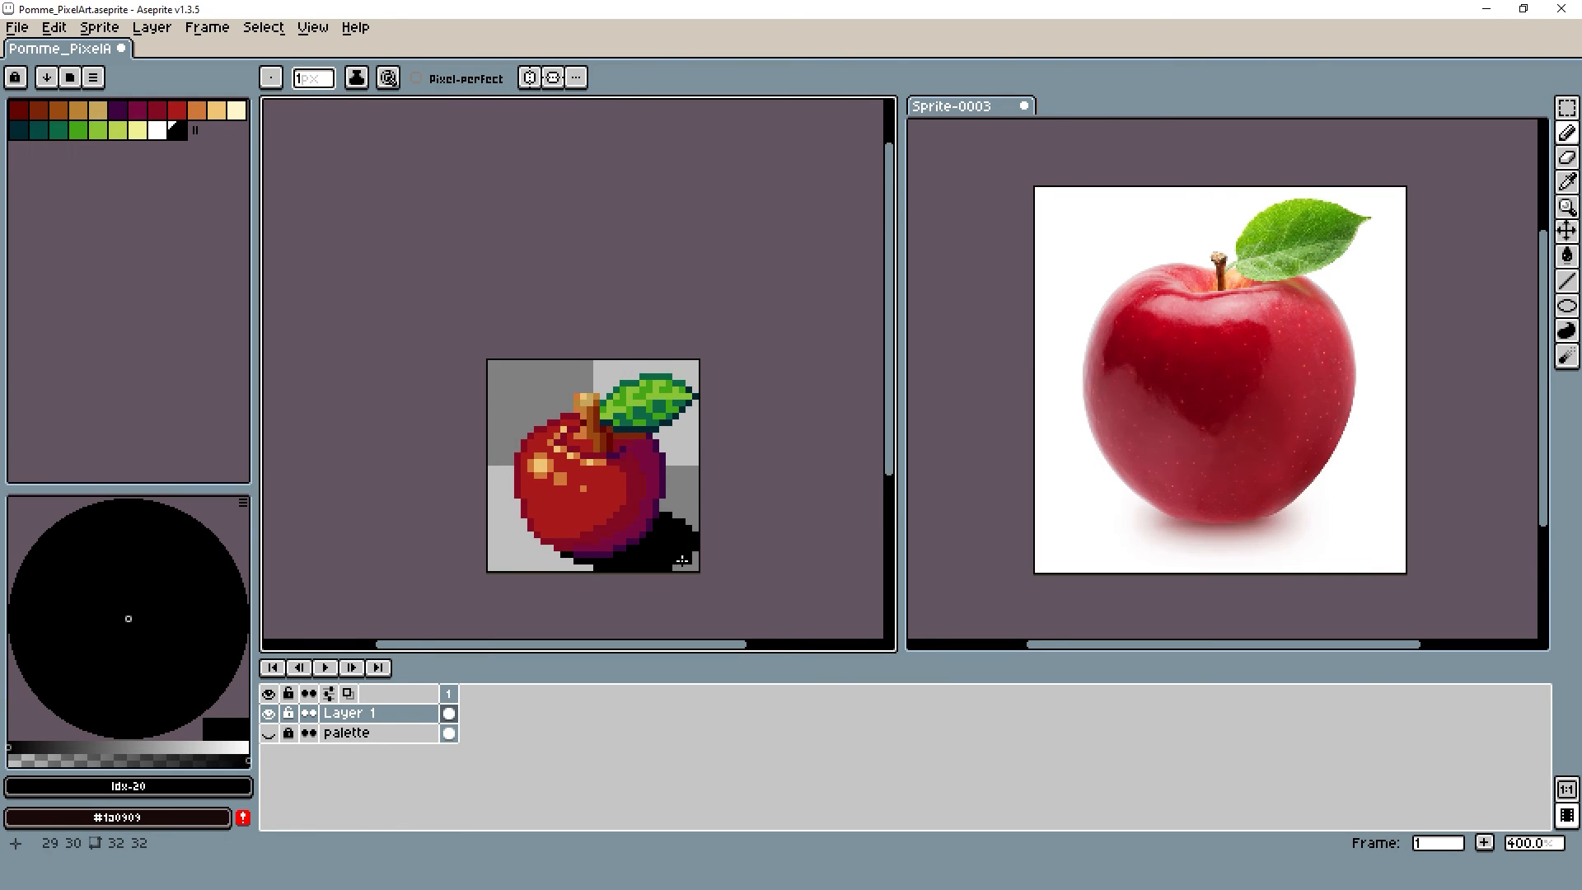
pyautogui.scroll(3, 544, 551)
pyautogui.press('e')
pyautogui.moveTo(532, 570)
pyautogui.mouseDown()
pyautogui.moveTo(680, 570)
pyautogui.moveTo(724, 542)
pyautogui.mouseUp()
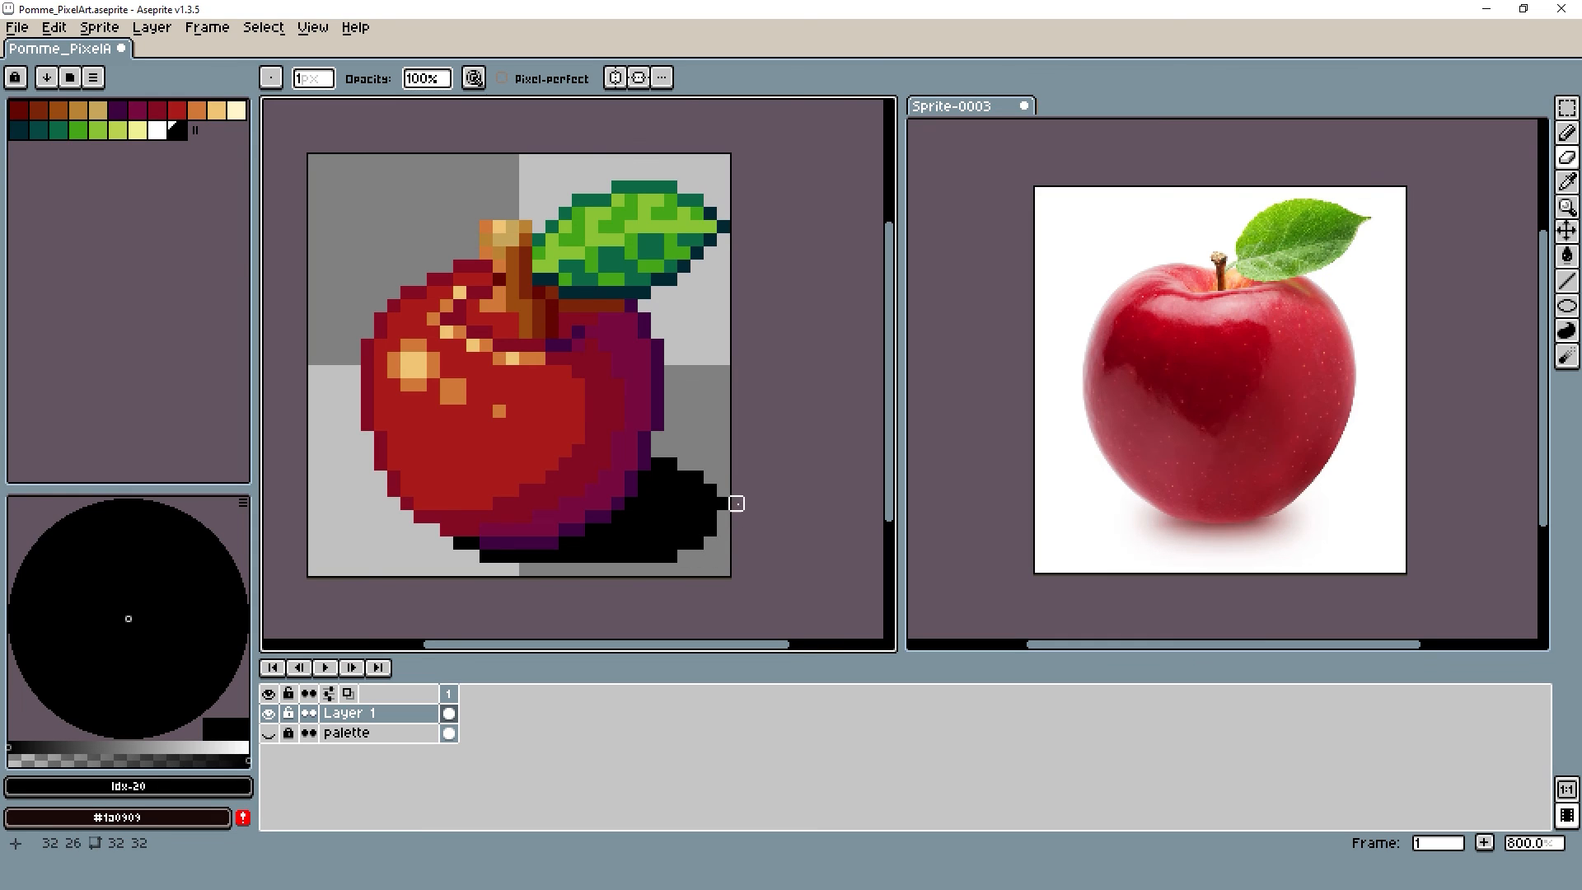
# Add red (#a61919) reflected-light pixels along the apple's lower right edge, just inside its dark purple outline
pyautogui.scroll(-6, 715, 476)
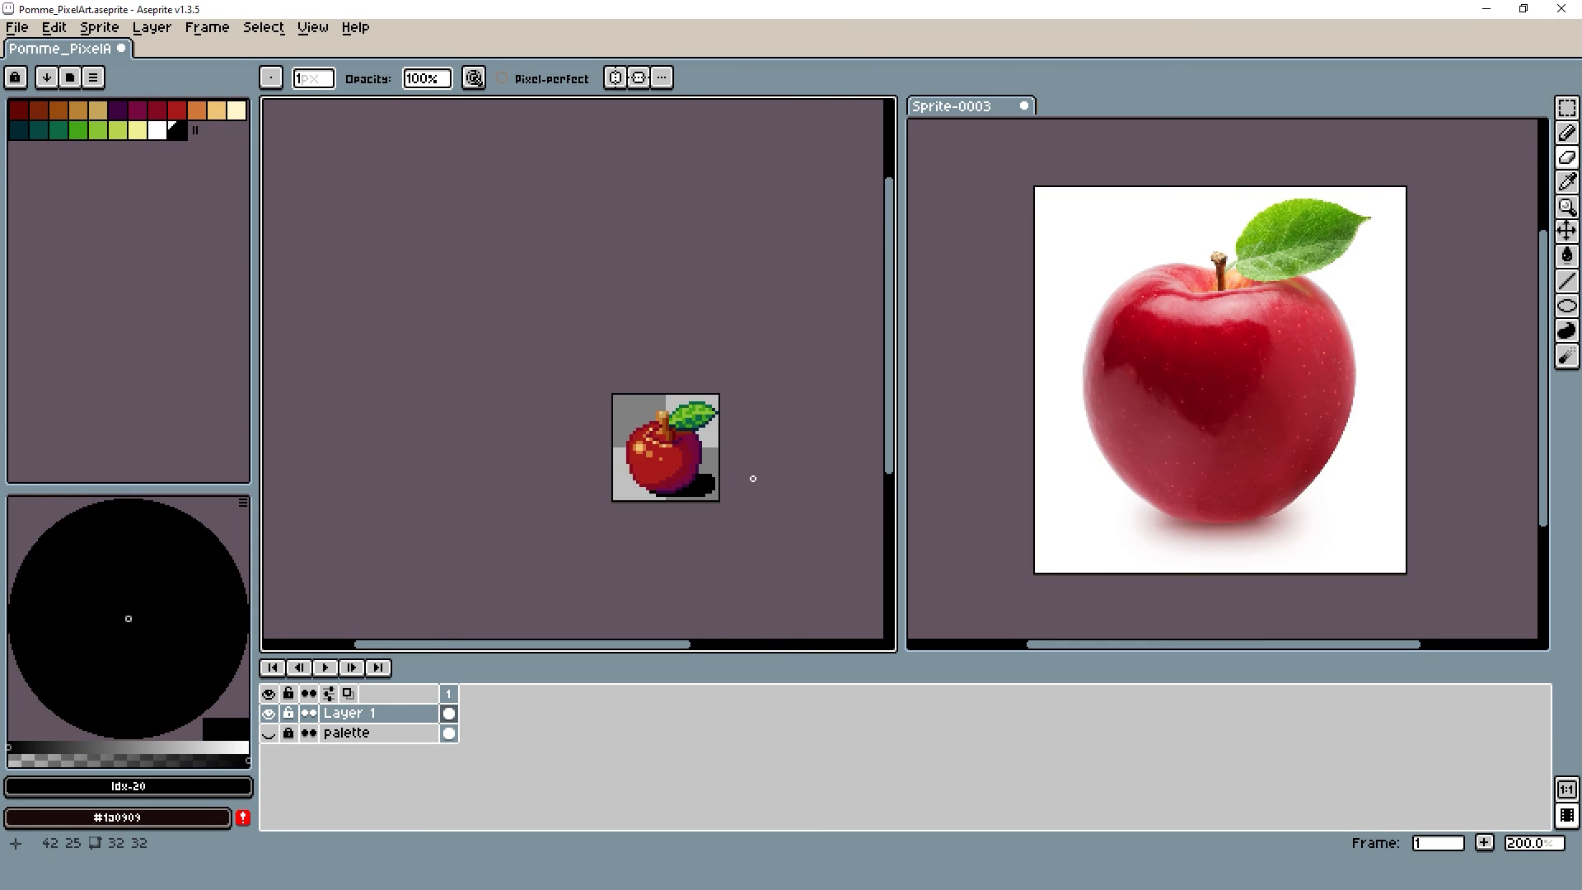
pyautogui.scroll(4, 717, 476)
pyautogui.press('b')
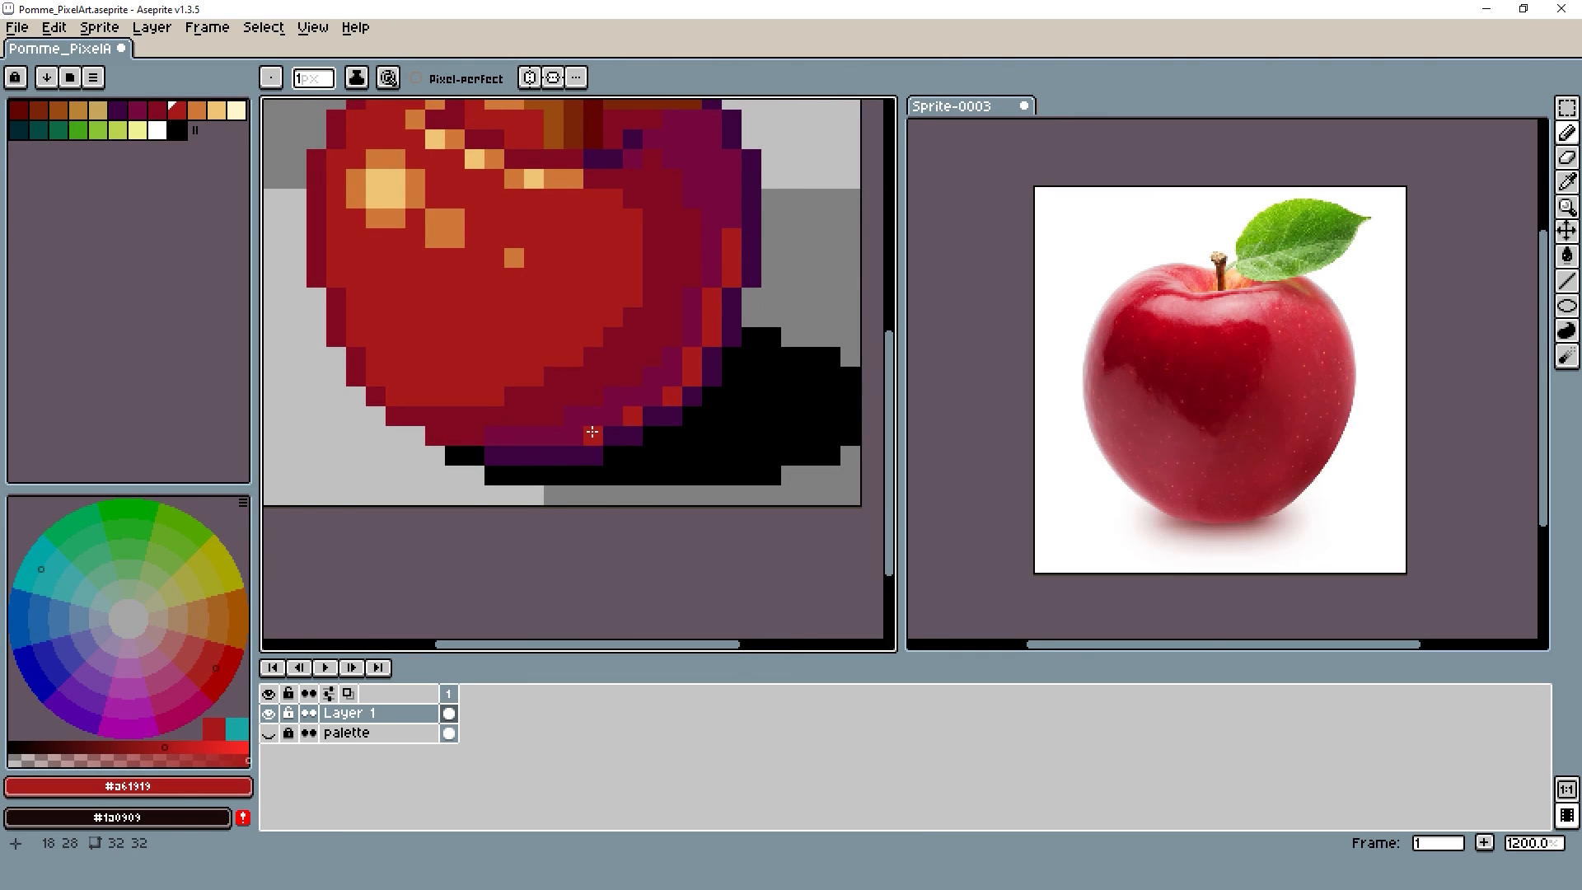
pyautogui.scroll(-6, 592, 431)
pyautogui.scroll(4, 665, 465)
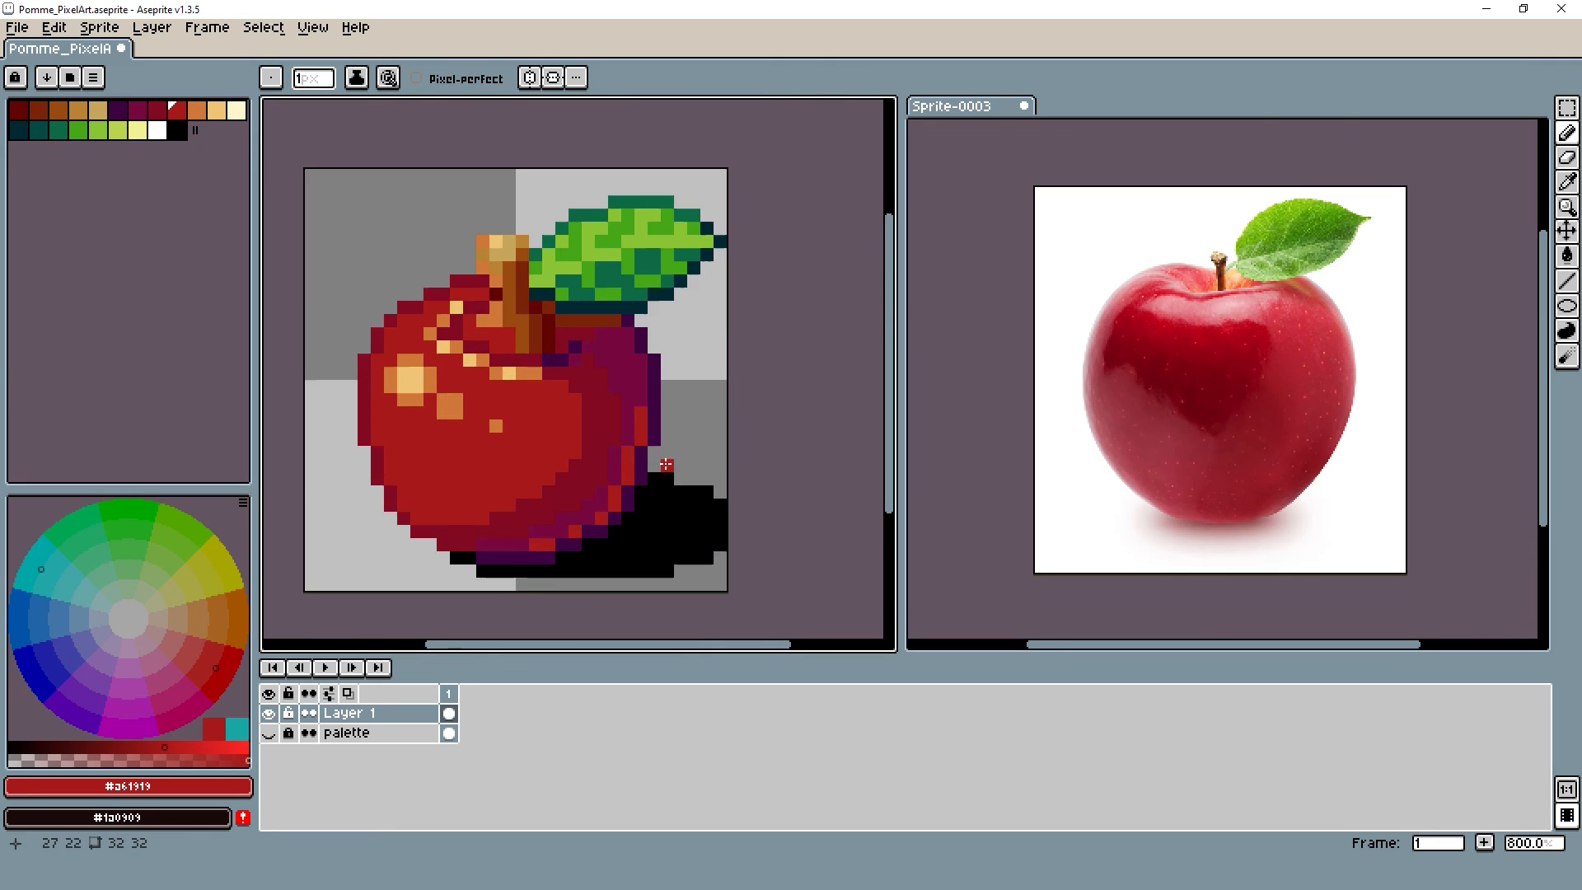
# Break up the red reflected light with crimson (#75083f) and add a separate red (#a61919) pixel higher on the apple's right edge
pyautogui.scroll(1, 666, 465)
pyautogui.keyDown('alt'); pyautogui.click(618, 412); pyautogui.keyUp('alt')
pyautogui.scroll(-4, 664, 396)
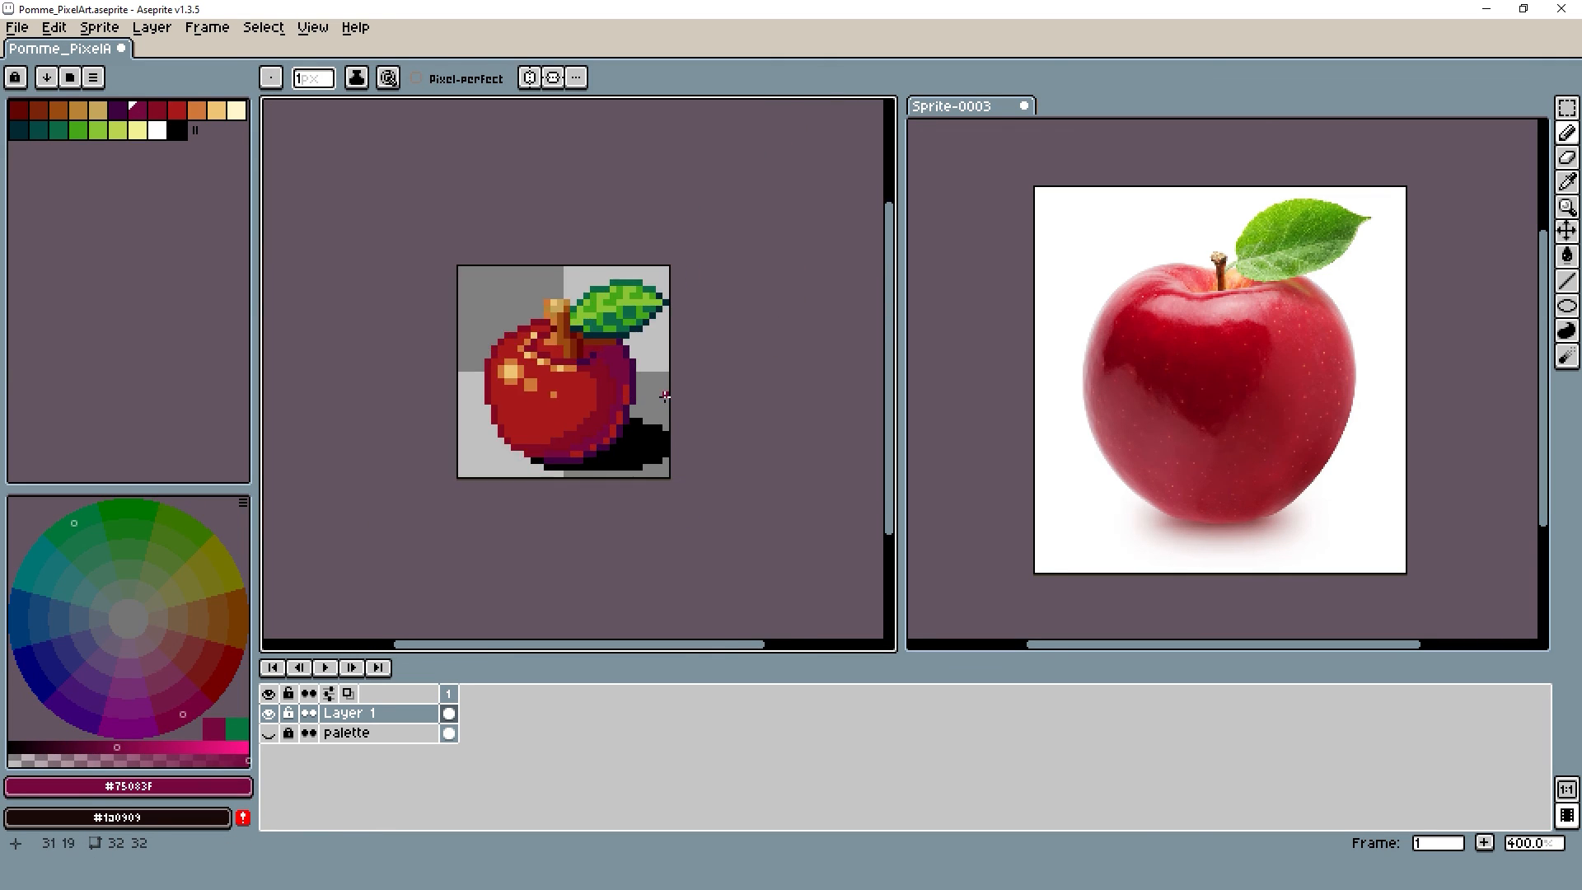
pyautogui.scroll(-2, 664, 396)
pyautogui.scroll(3, 633, 375)
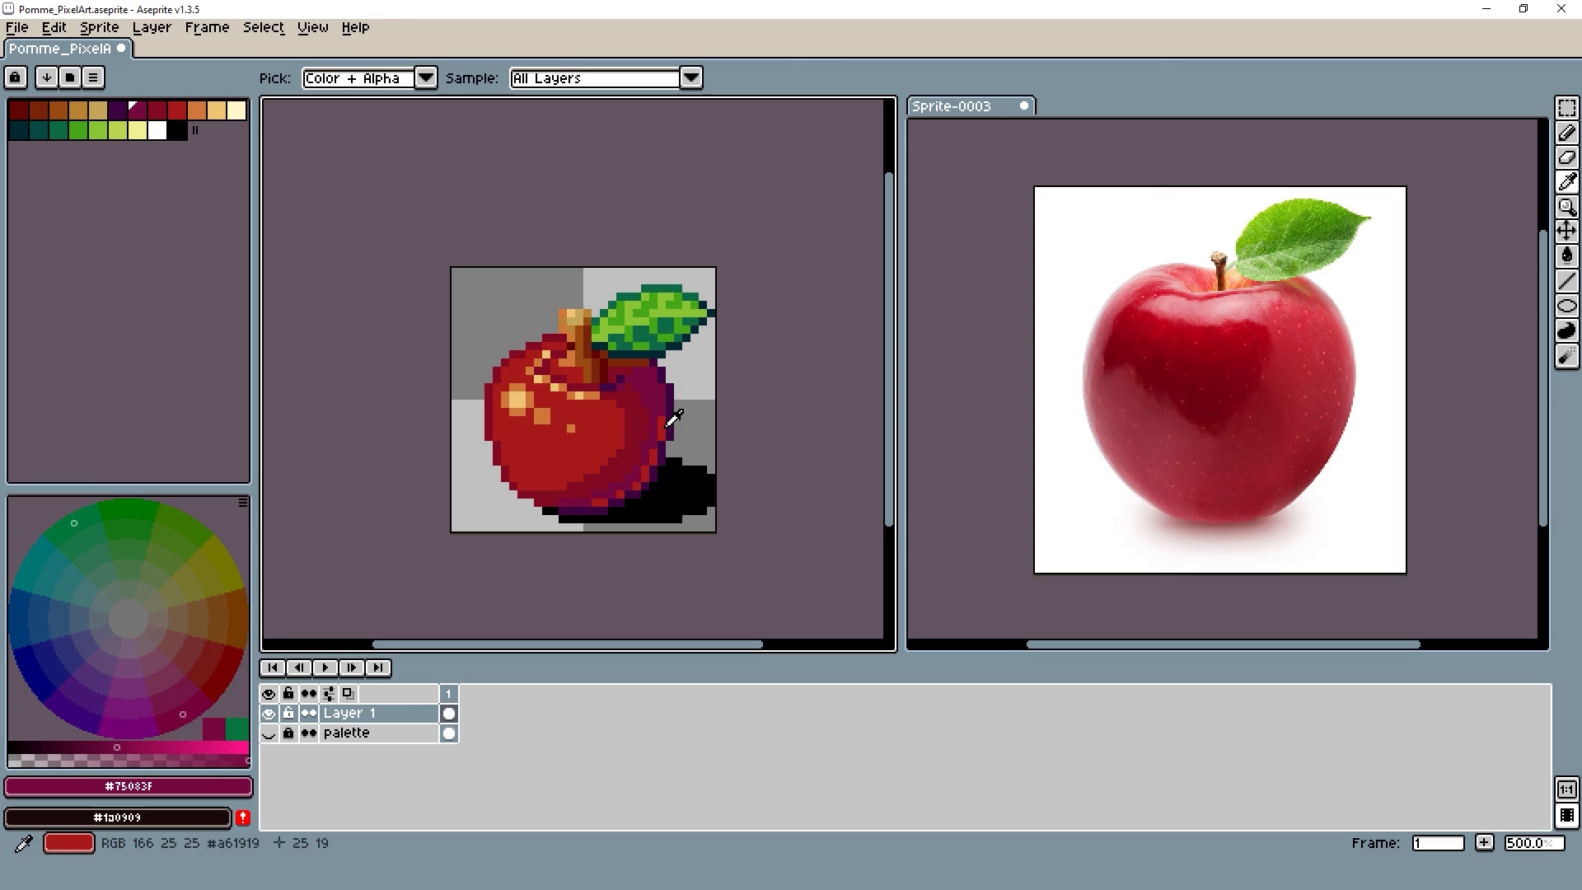
pyautogui.keyDown('alt'); pyautogui.click(665, 390); pyautogui.keyUp('alt')
pyautogui.scroll(-3, 705, 363)
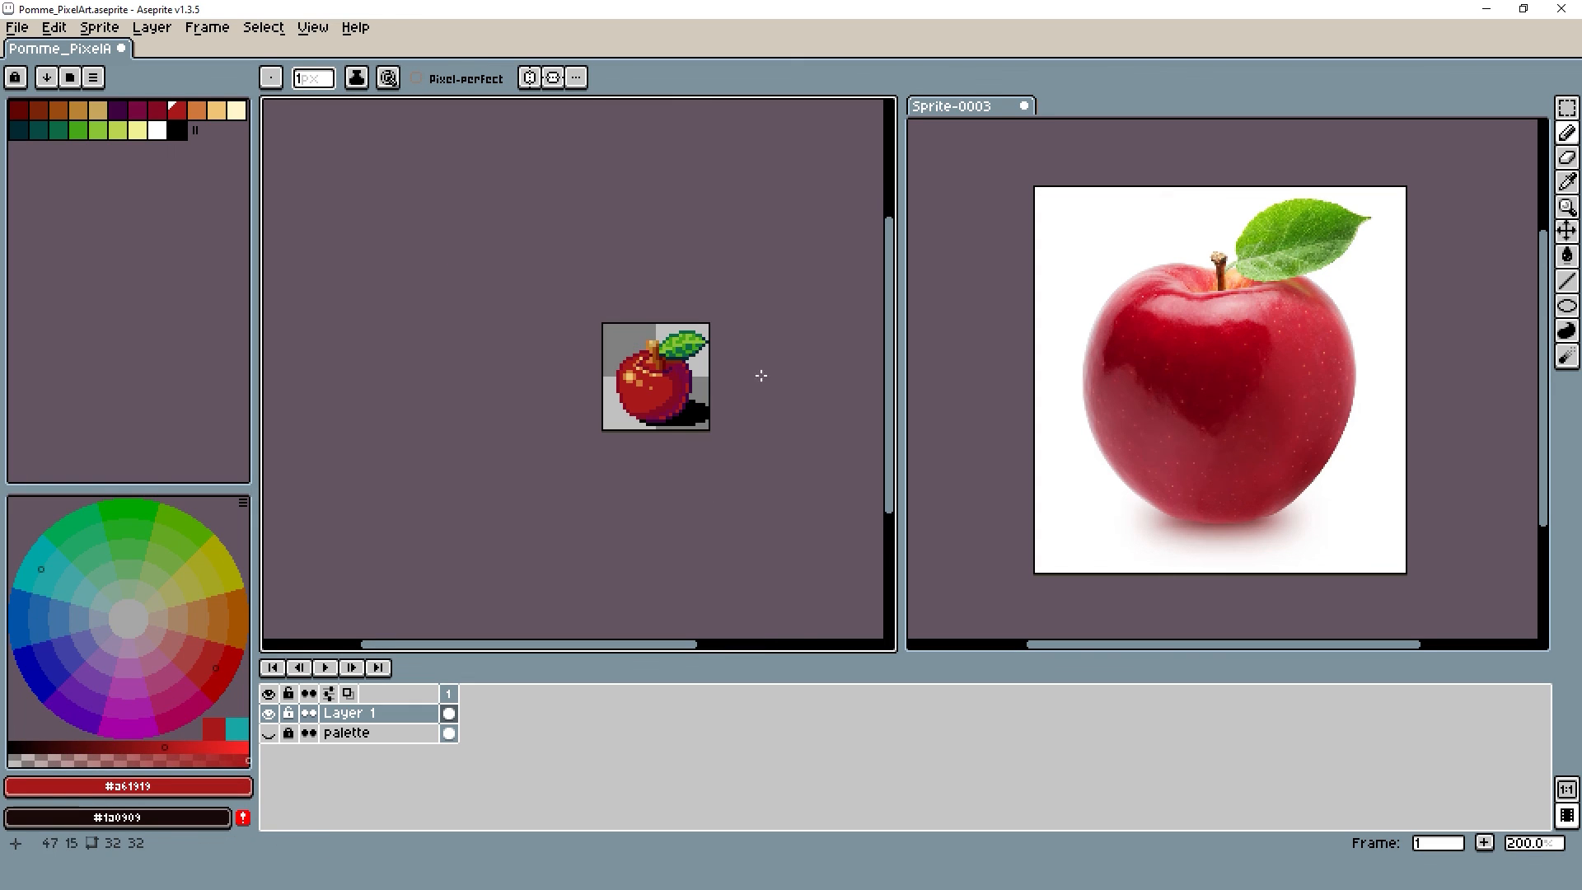
# Blend dark red (#800921) pixels into the crimson shading beneath the leaf, beside the stem
pyautogui.scroll(2, 663, 325)
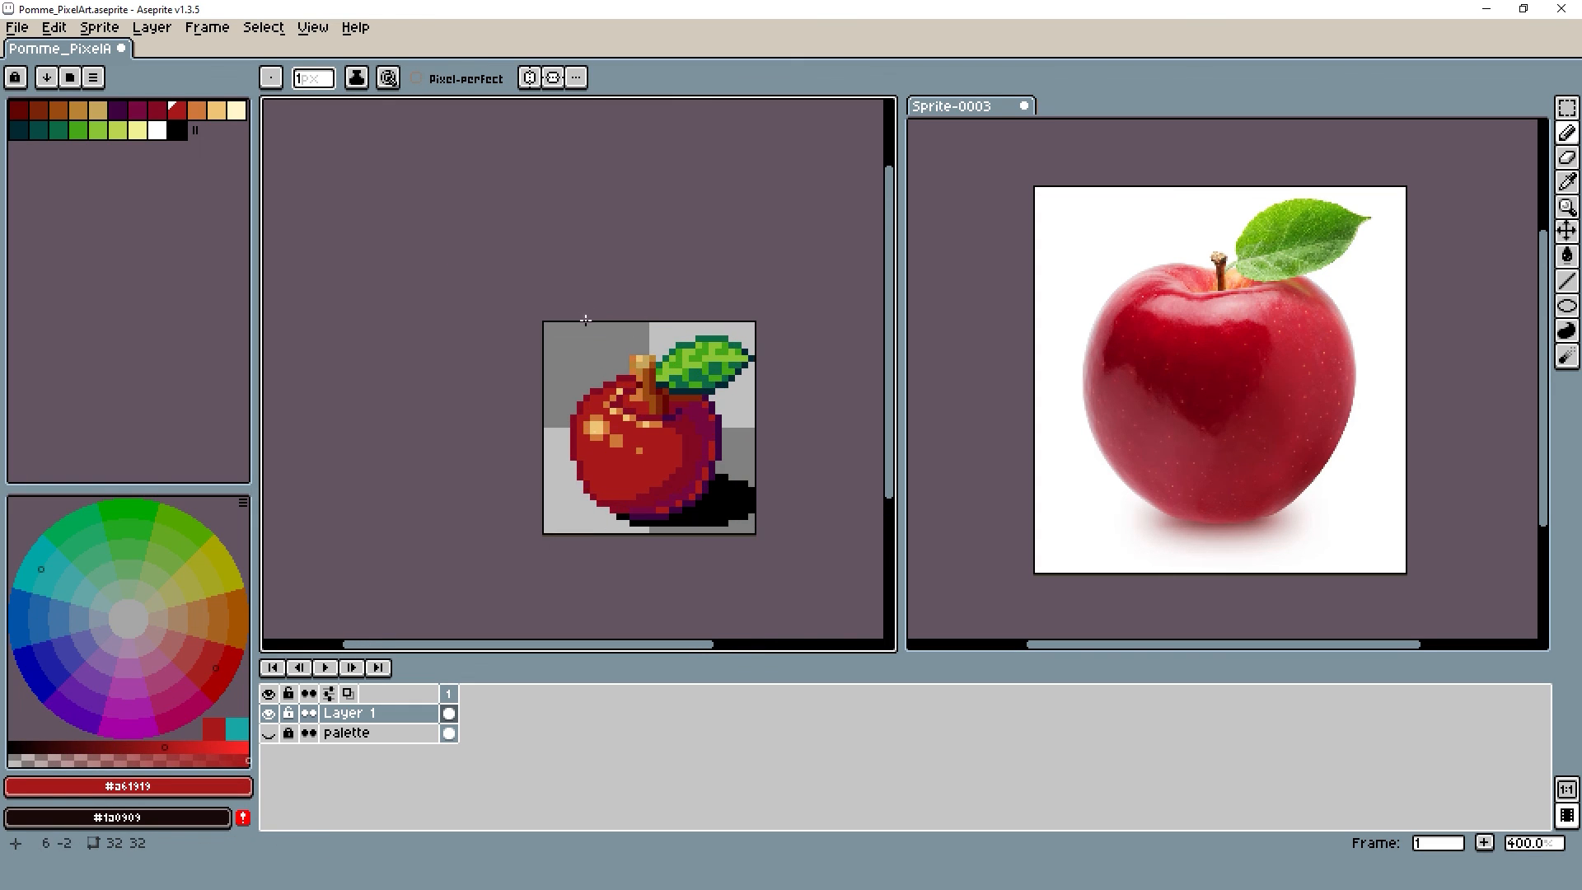
pyautogui.scroll(2, 647, 406)
pyautogui.keyDown('alt'); pyautogui.click(753, 397); pyautogui.keyUp('alt')
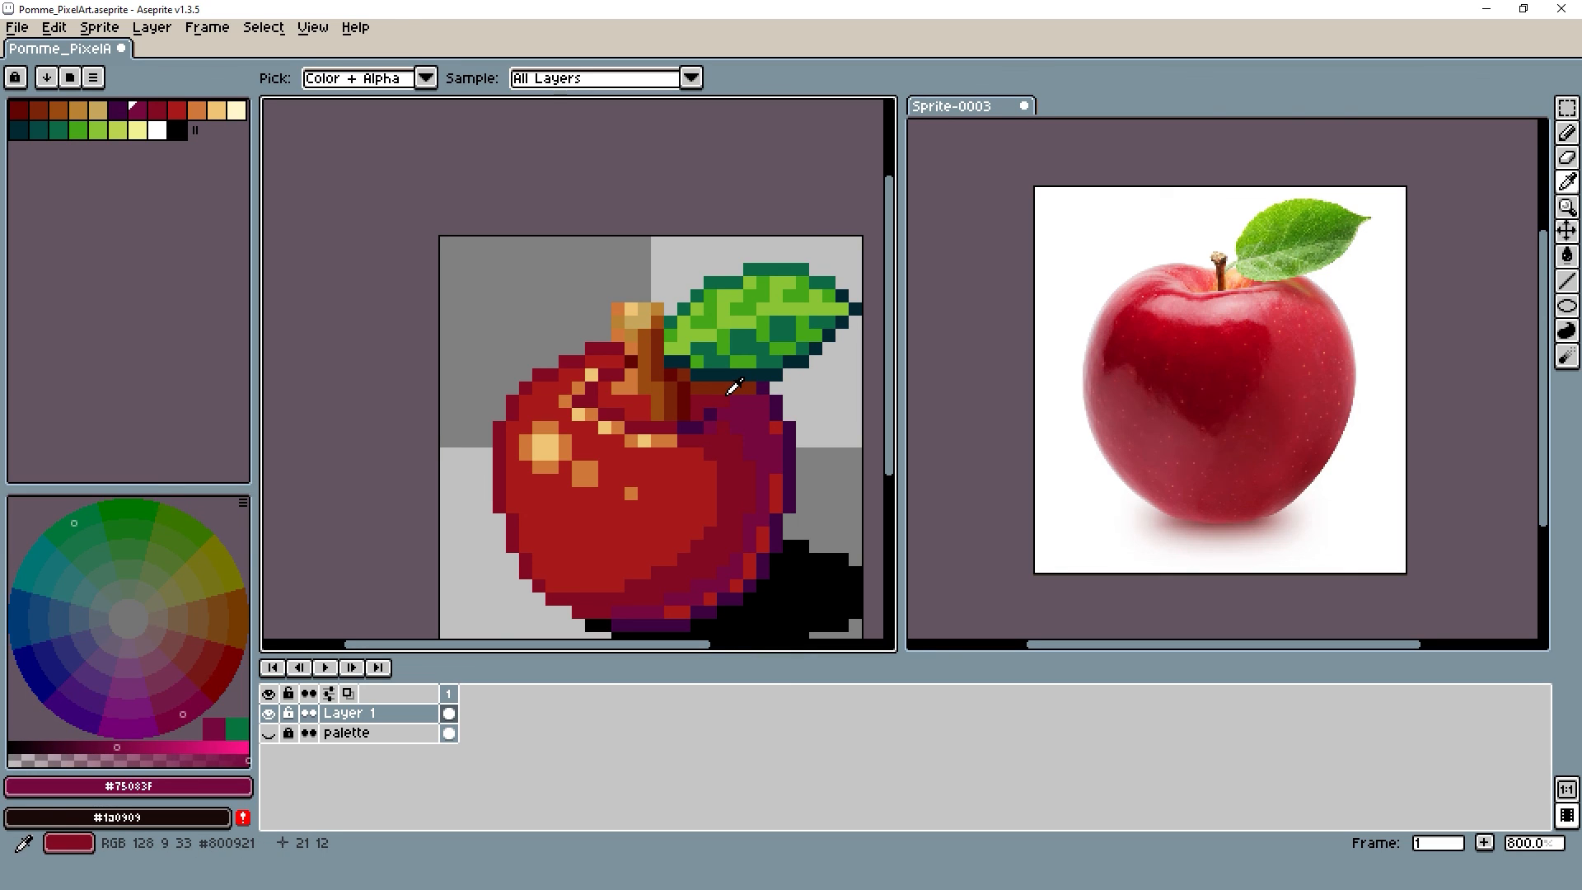
pyautogui.keyDown('alt'); pyautogui.click(717, 400); pyautogui.keyUp('alt')
pyautogui.scroll(-2, 721, 395)
pyautogui.scroll(2, 721, 369)
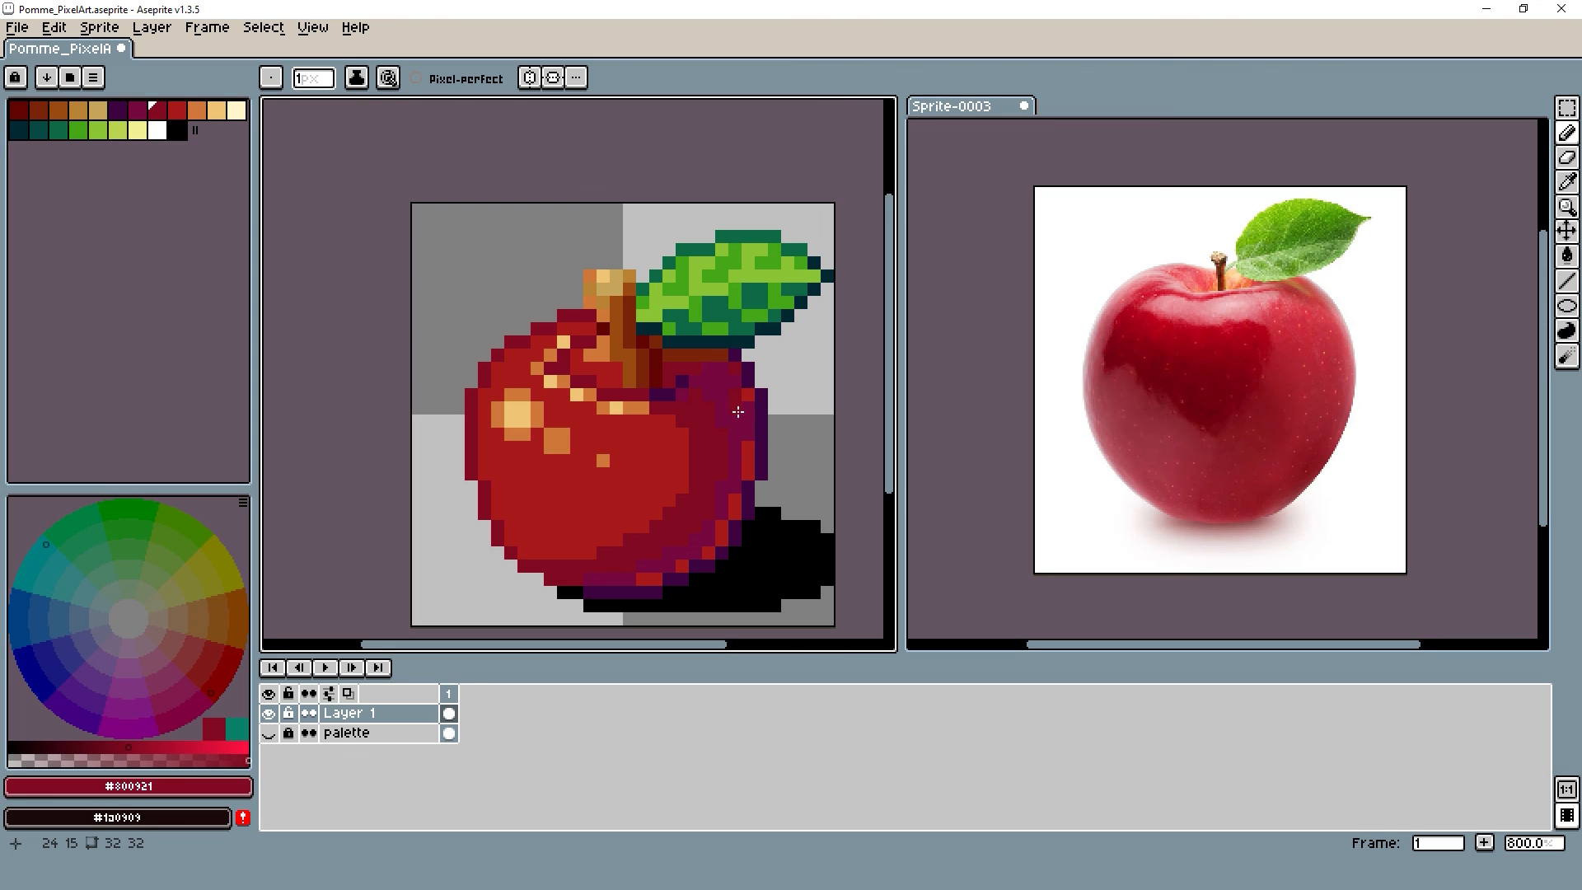
# Try dark red (#800921) pixels on the apple's right edge, between the reflected-light pixels and just below the leaf
pyautogui.scroll(-3, 742, 410)
pyautogui.scroll(1, 659, 345)
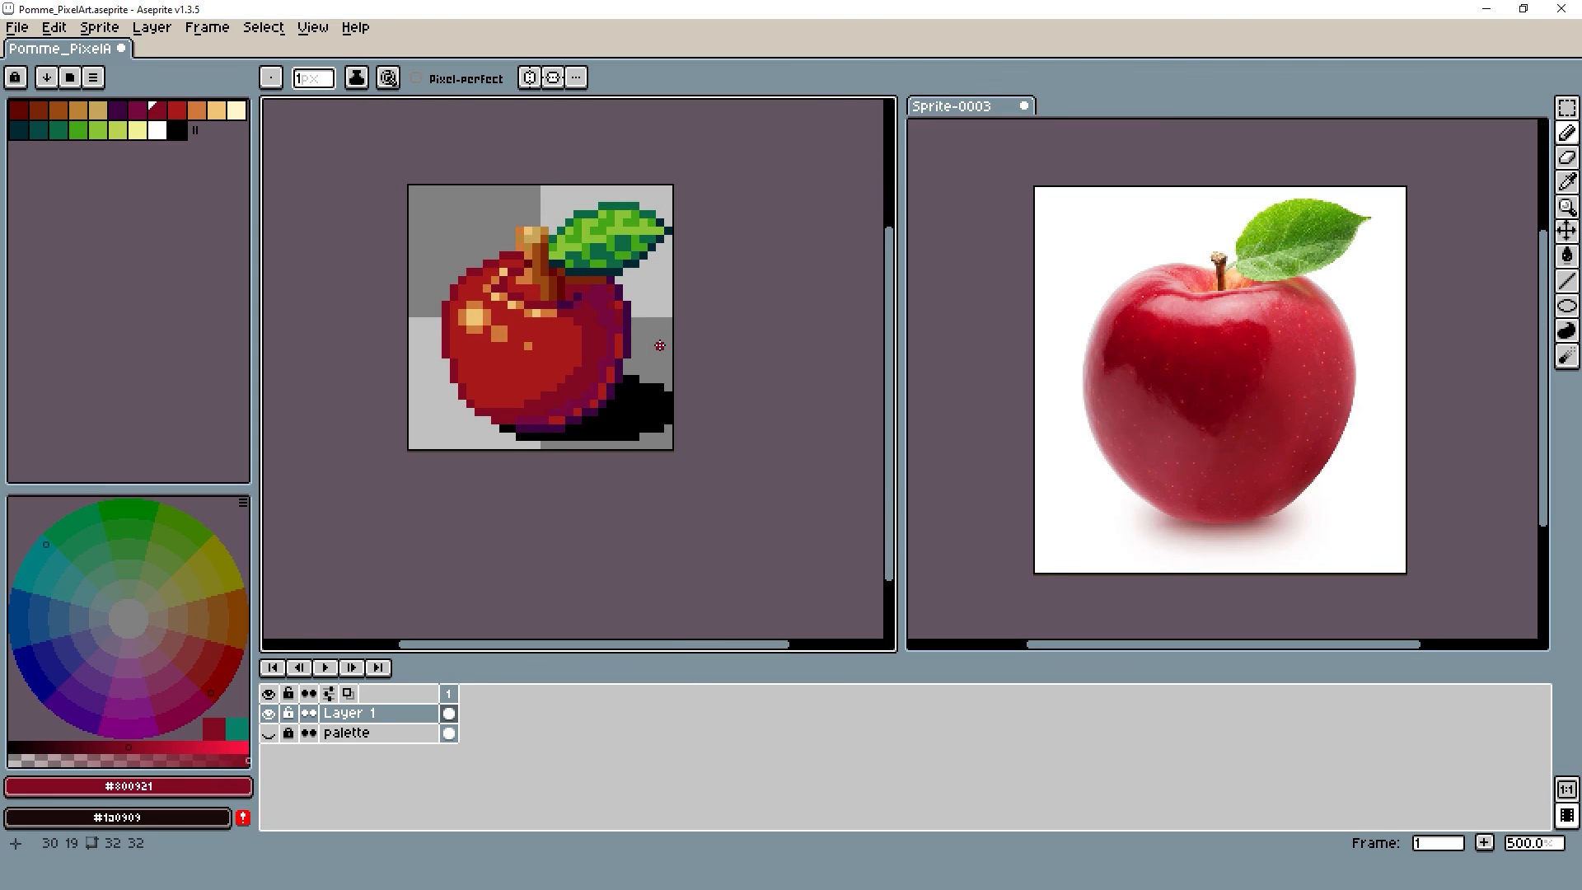
pyautogui.scroll(4, 659, 345)
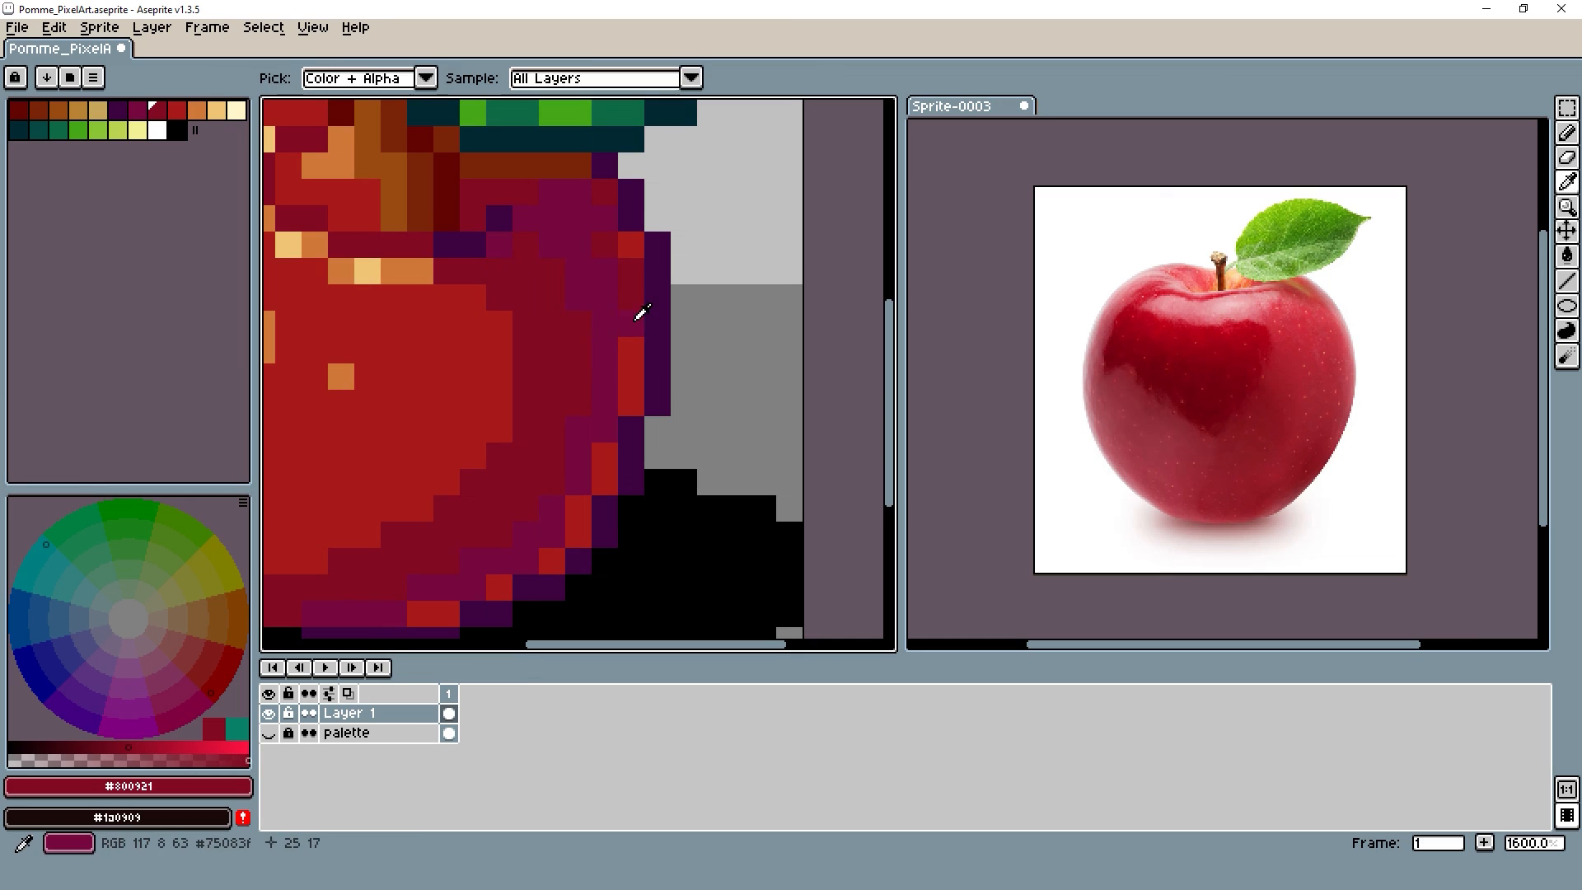
pyautogui.keyDown('alt'); pyautogui.click(631, 274); pyautogui.keyUp('alt')
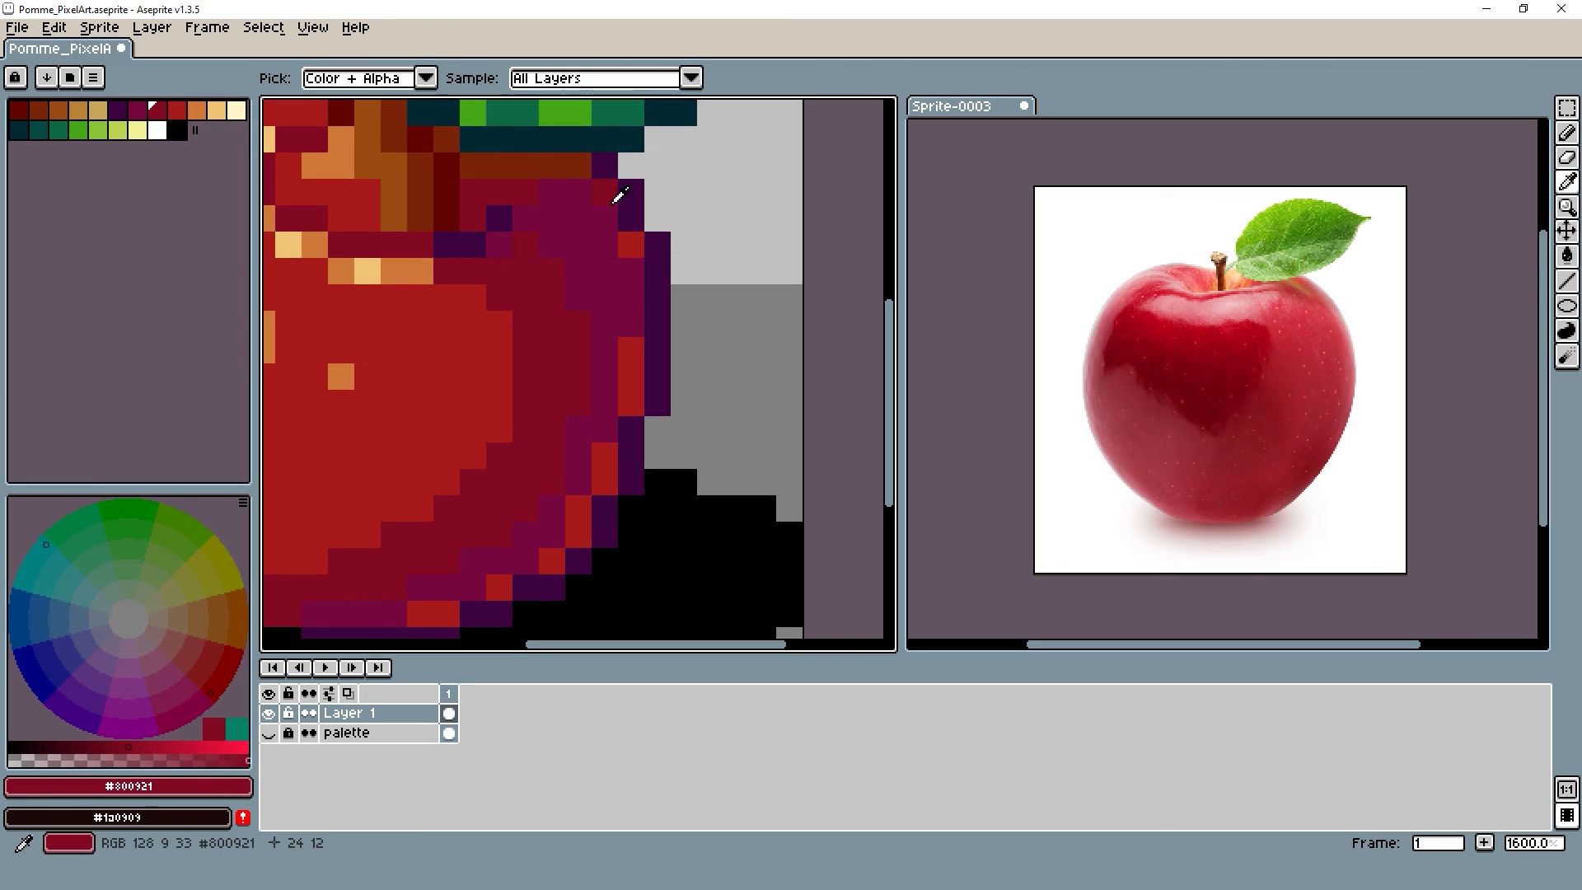
pyautogui.scroll(-3, 601, 214)
pyautogui.scroll(3, 571, 189)
# Touch up the brown (#7a240a) leaf shadow and the dark purple (#3c0340) outline at the apple's upper right edge
pyautogui.keyDown('alt'); pyautogui.click(571, 190); pyautogui.keyUp('alt')
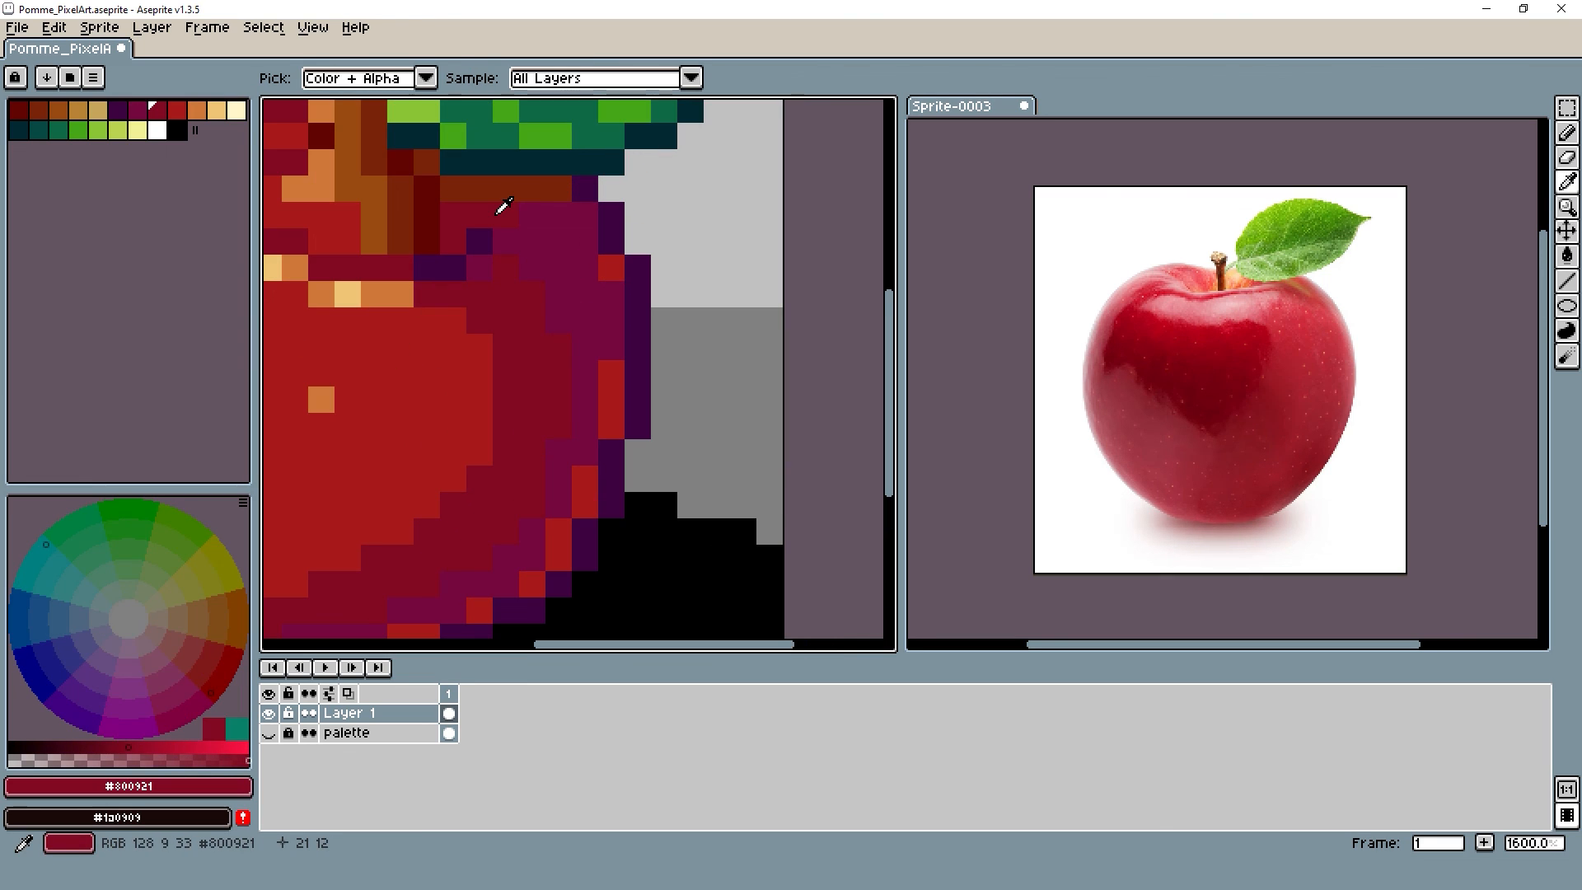
pyautogui.scroll(-6, 649, 252)
pyautogui.scroll(4, 649, 252)
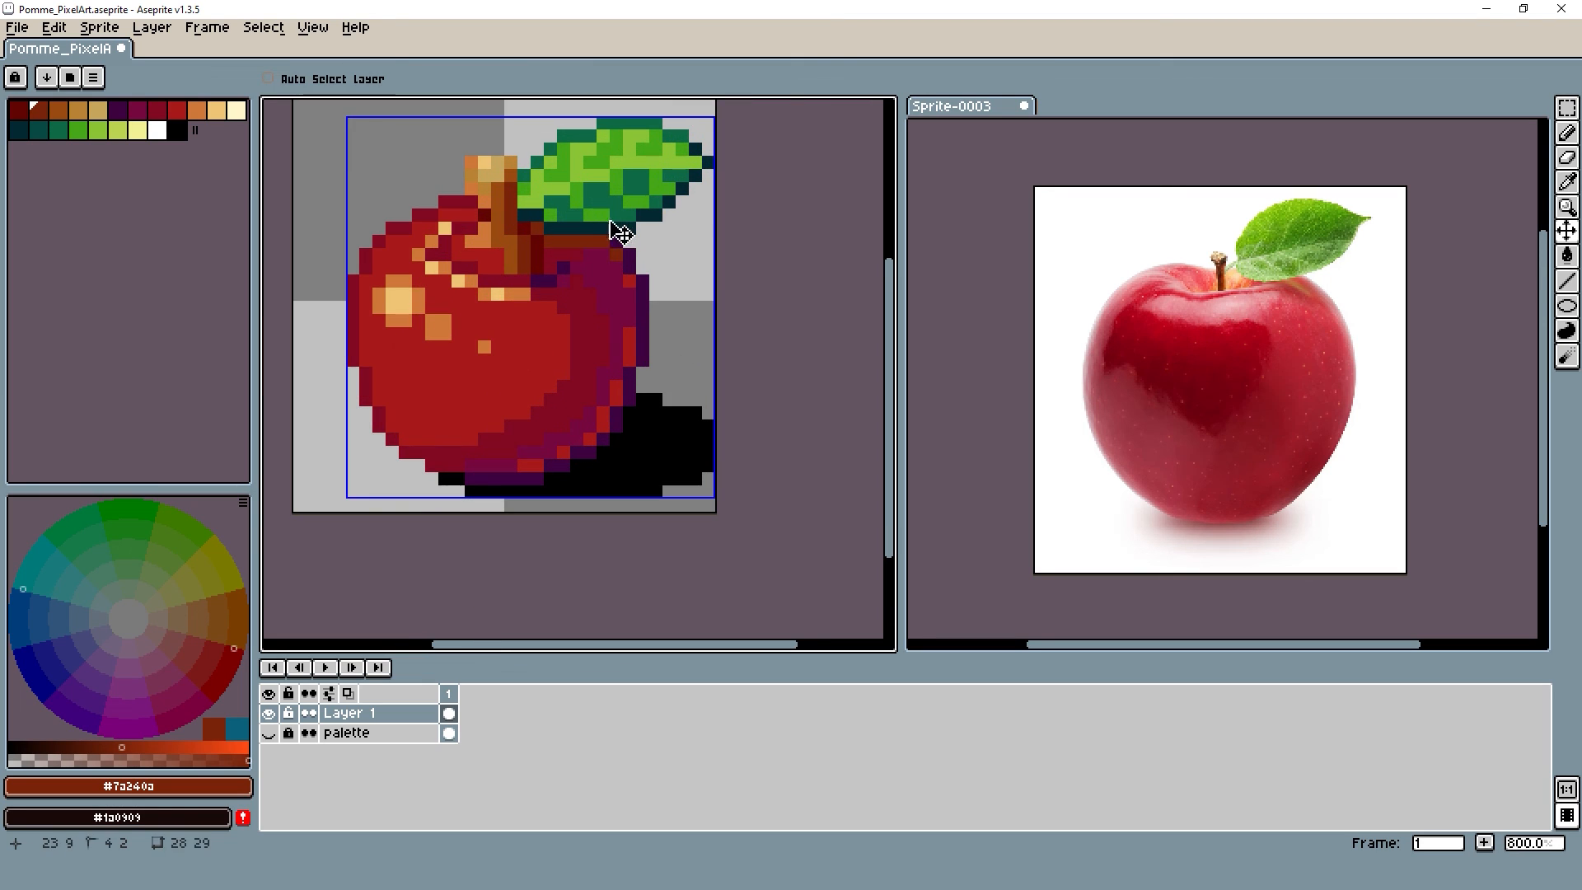
pyautogui.keyDown('alt'); pyautogui.click(620, 251); pyautogui.keyUp('alt')
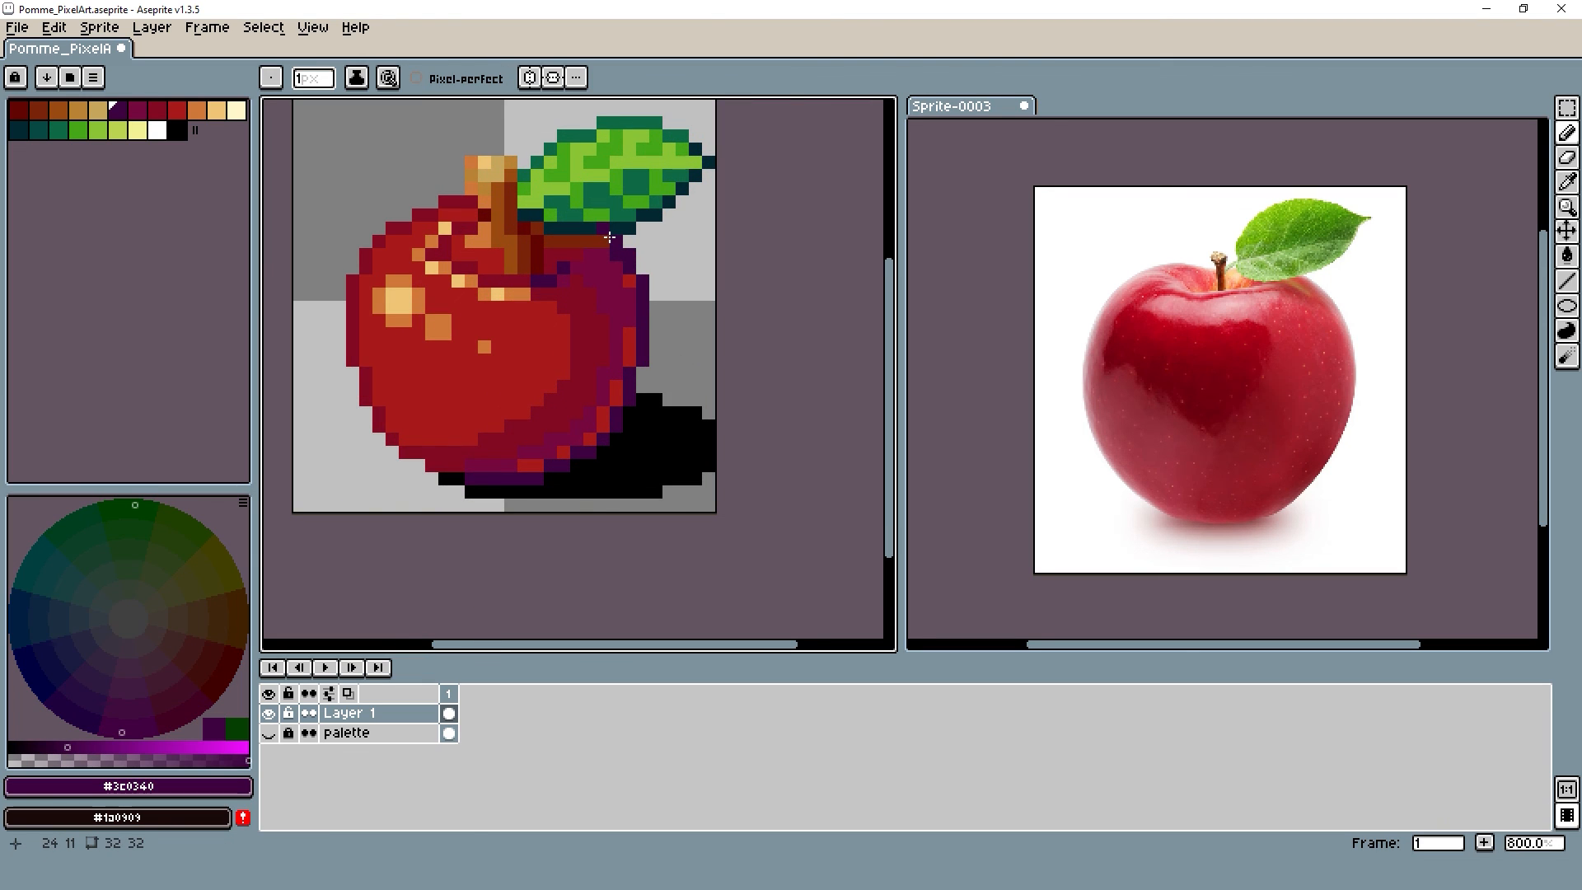
pyautogui.press('e')
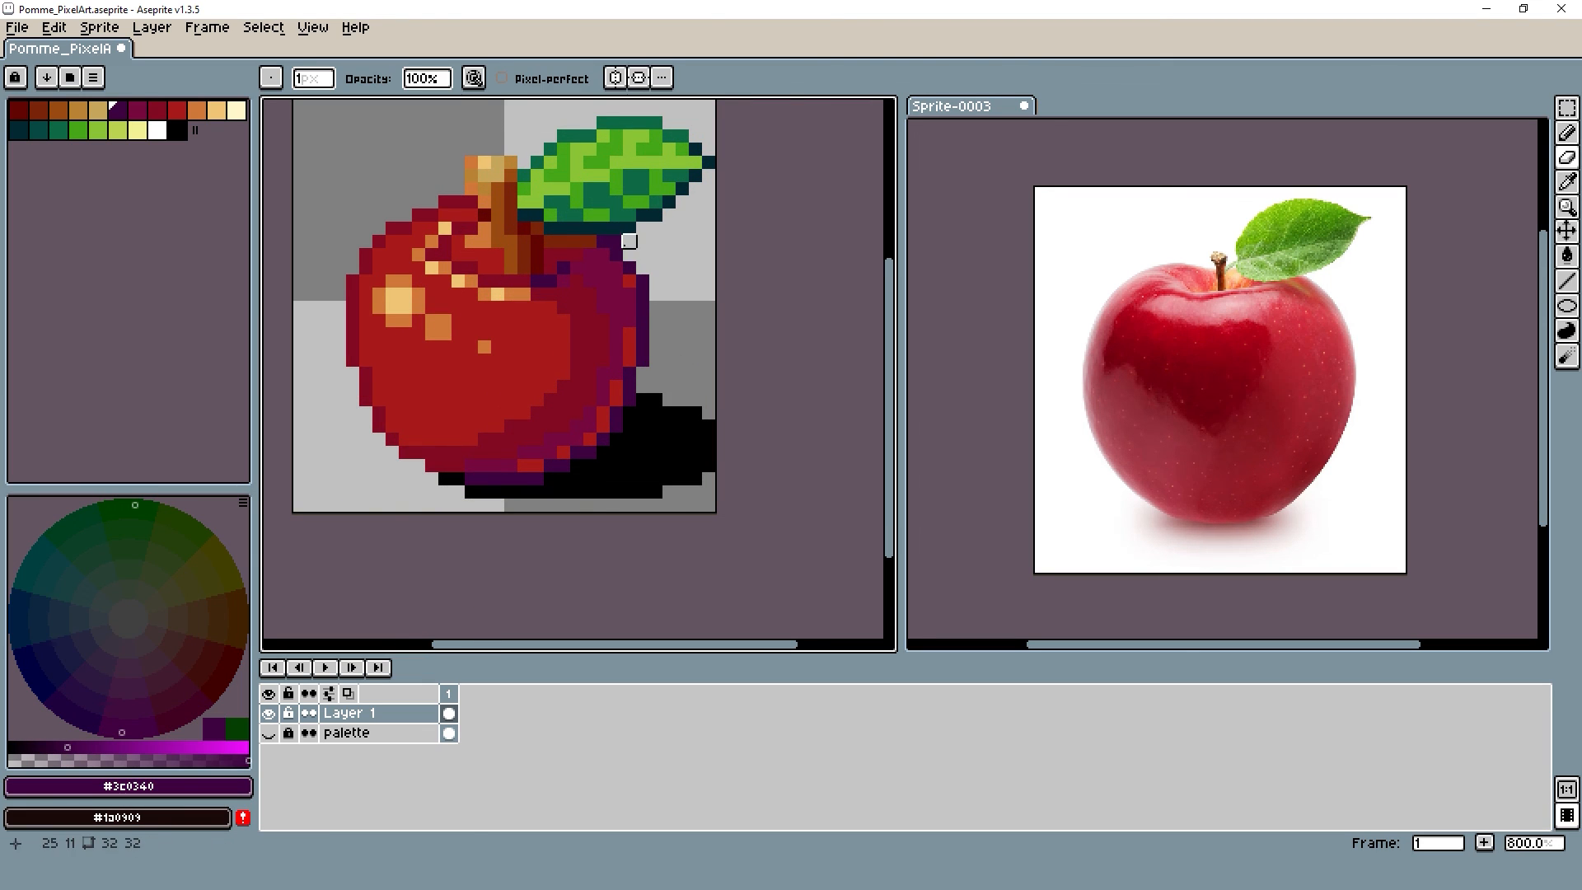
pyautogui.scroll(-4, 706, 263)
pyautogui.scroll(4, 689, 246)
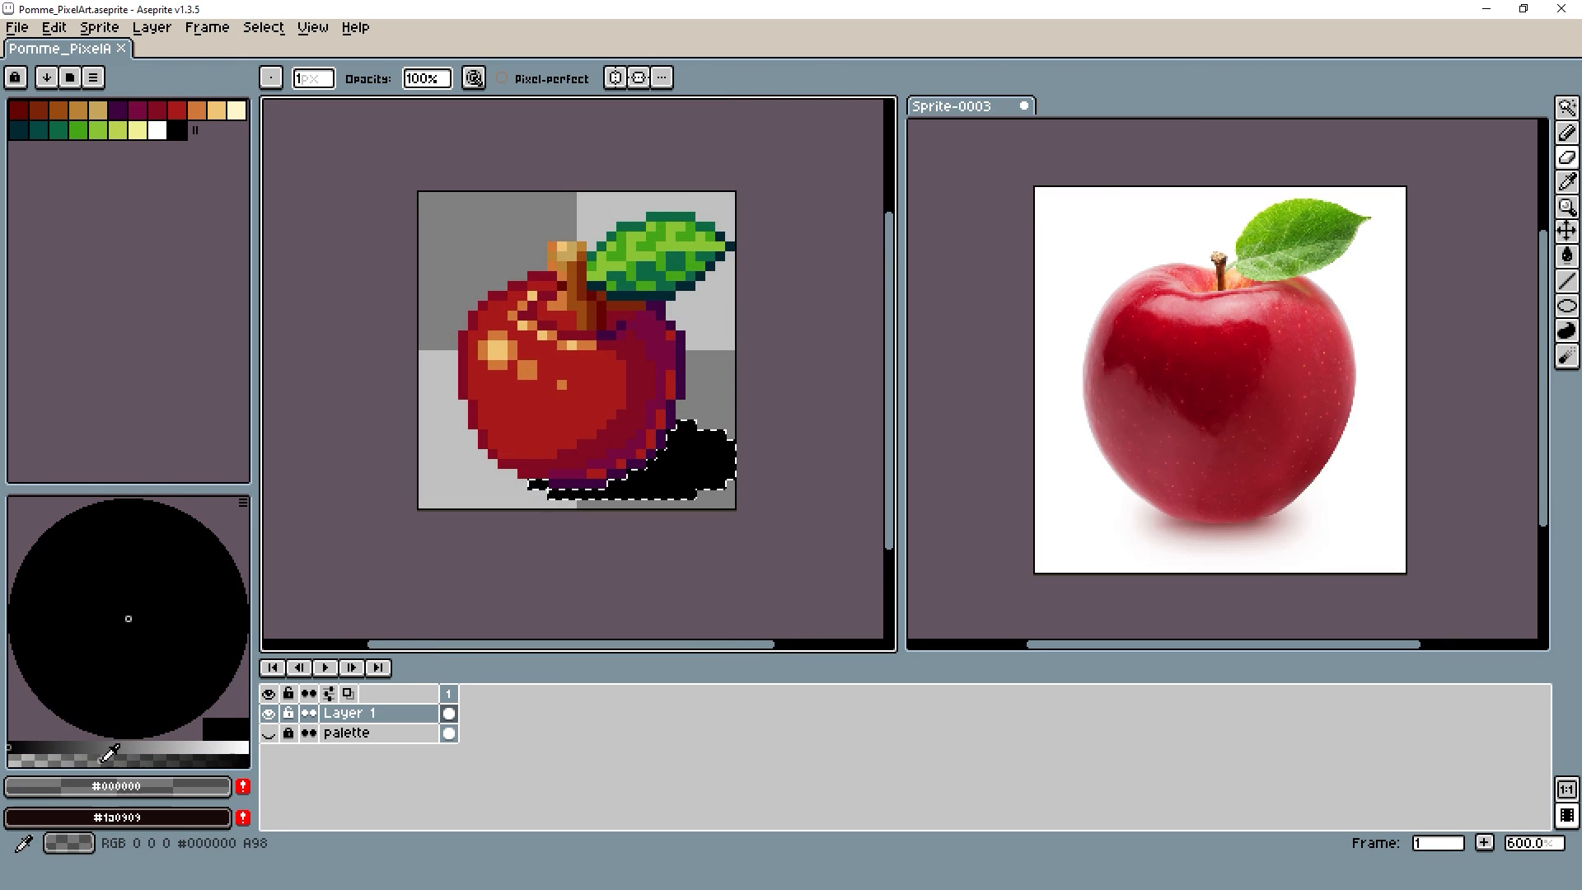
# Fill the selected cast shadow with semi-transparent black (#000000, alpha 98) and clear the selection
pyautogui.press('d')
pyautogui.press('f')
pyautogui.scroll(-4, 610, 396)
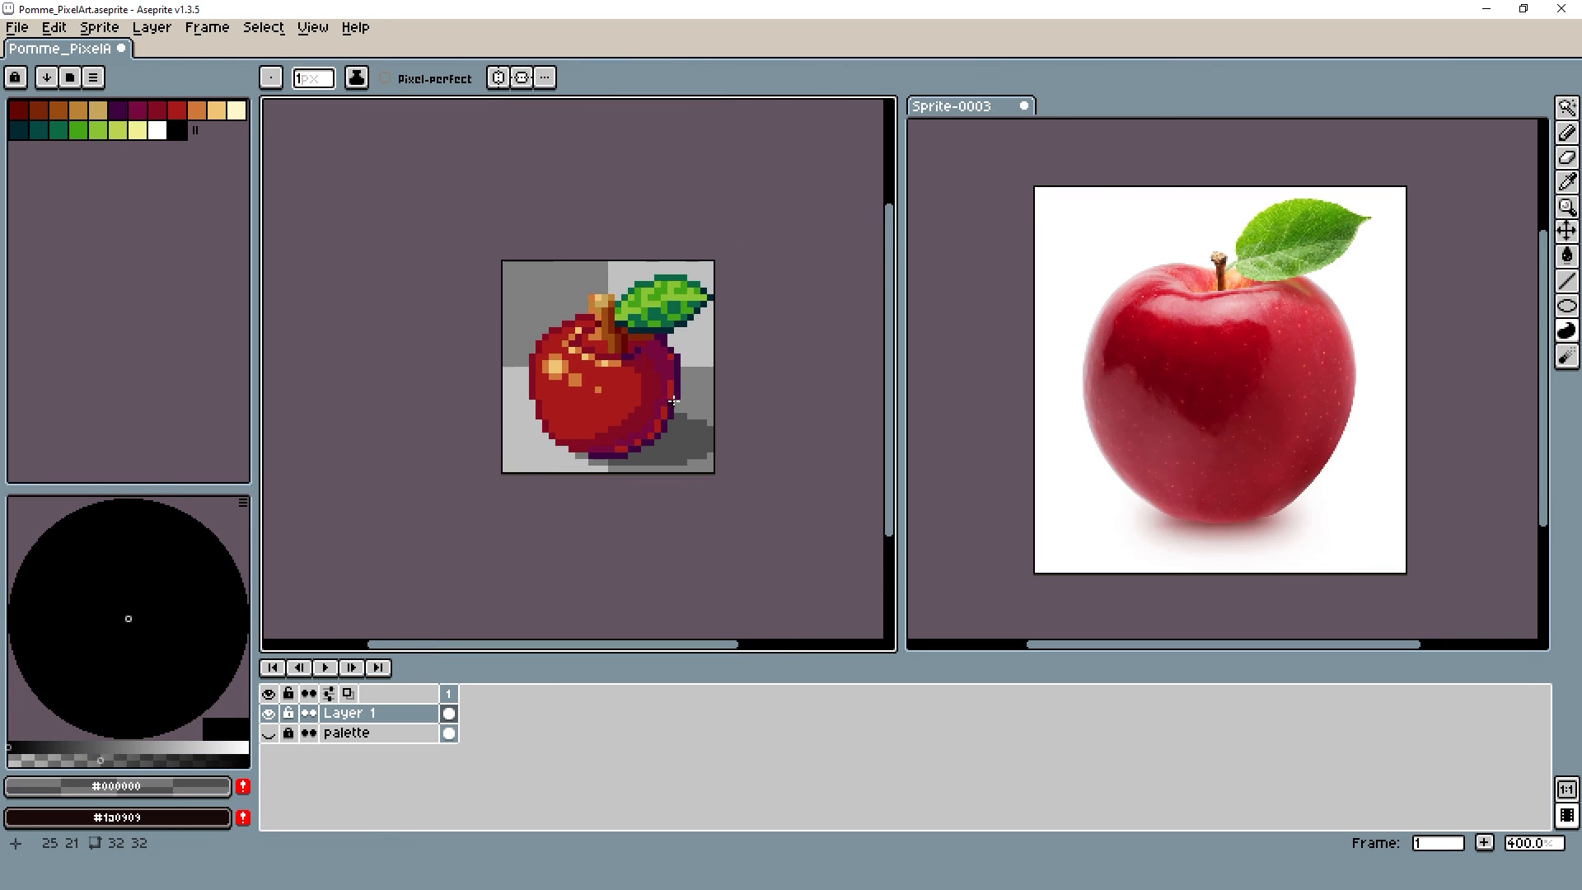
# Examine the pixel-art apple at different zoom levels and compare it with the reference photo
pyautogui.scroll(2, 631, 496)
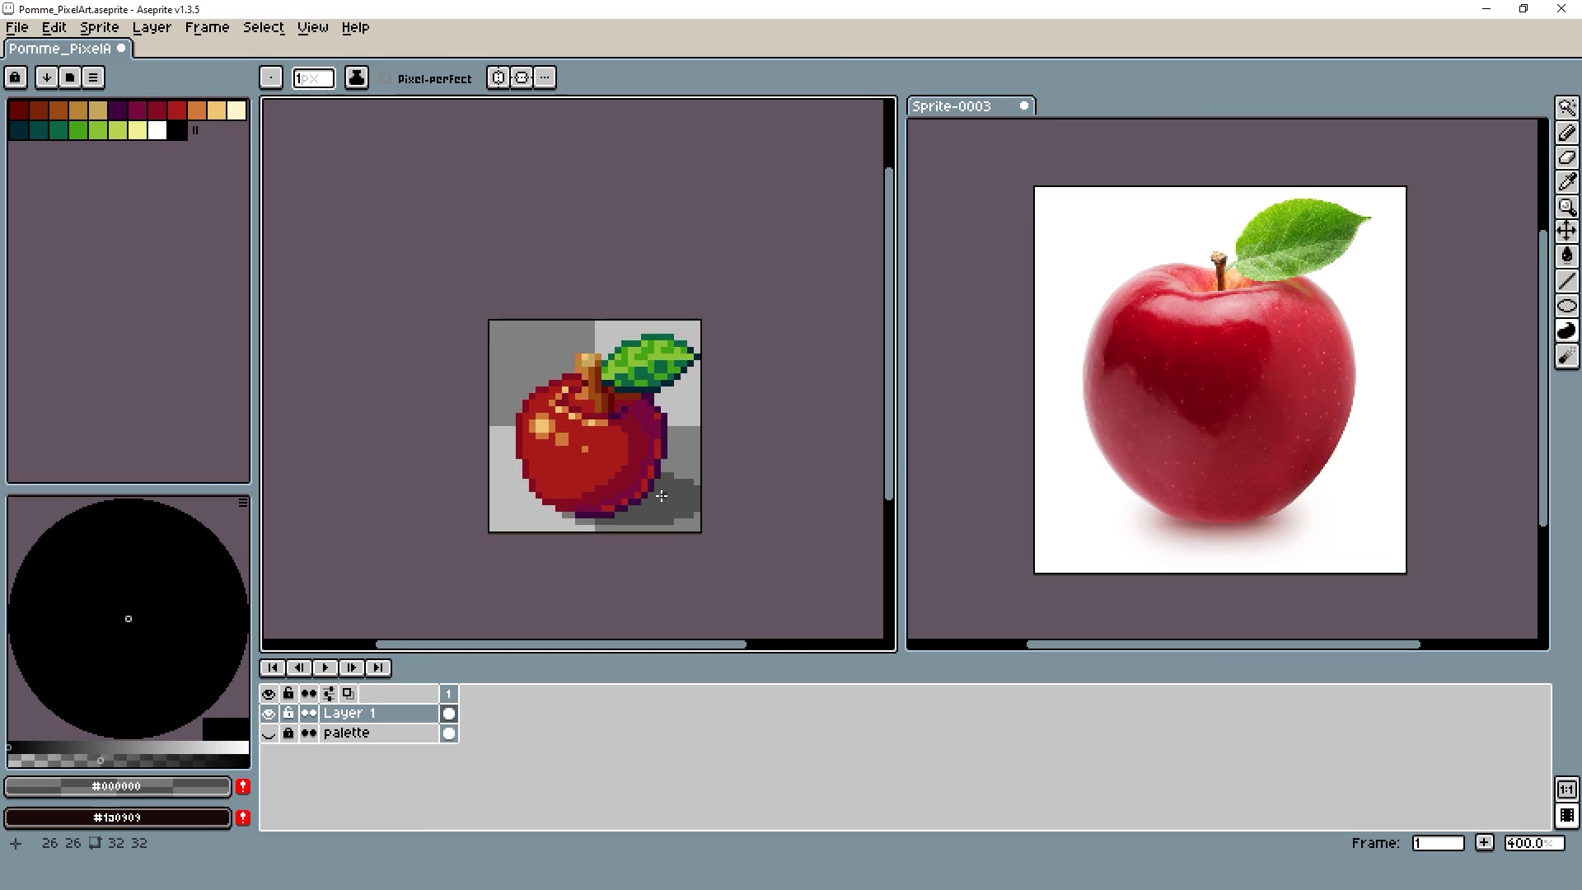
pyautogui.scroll(-1, 580, 428)
pyautogui.scroll(2, 595, 400)
pyautogui.scroll(-1, 596, 399)
pyautogui.moveTo(596, 399); pyautogui.dragTo(641, 343)
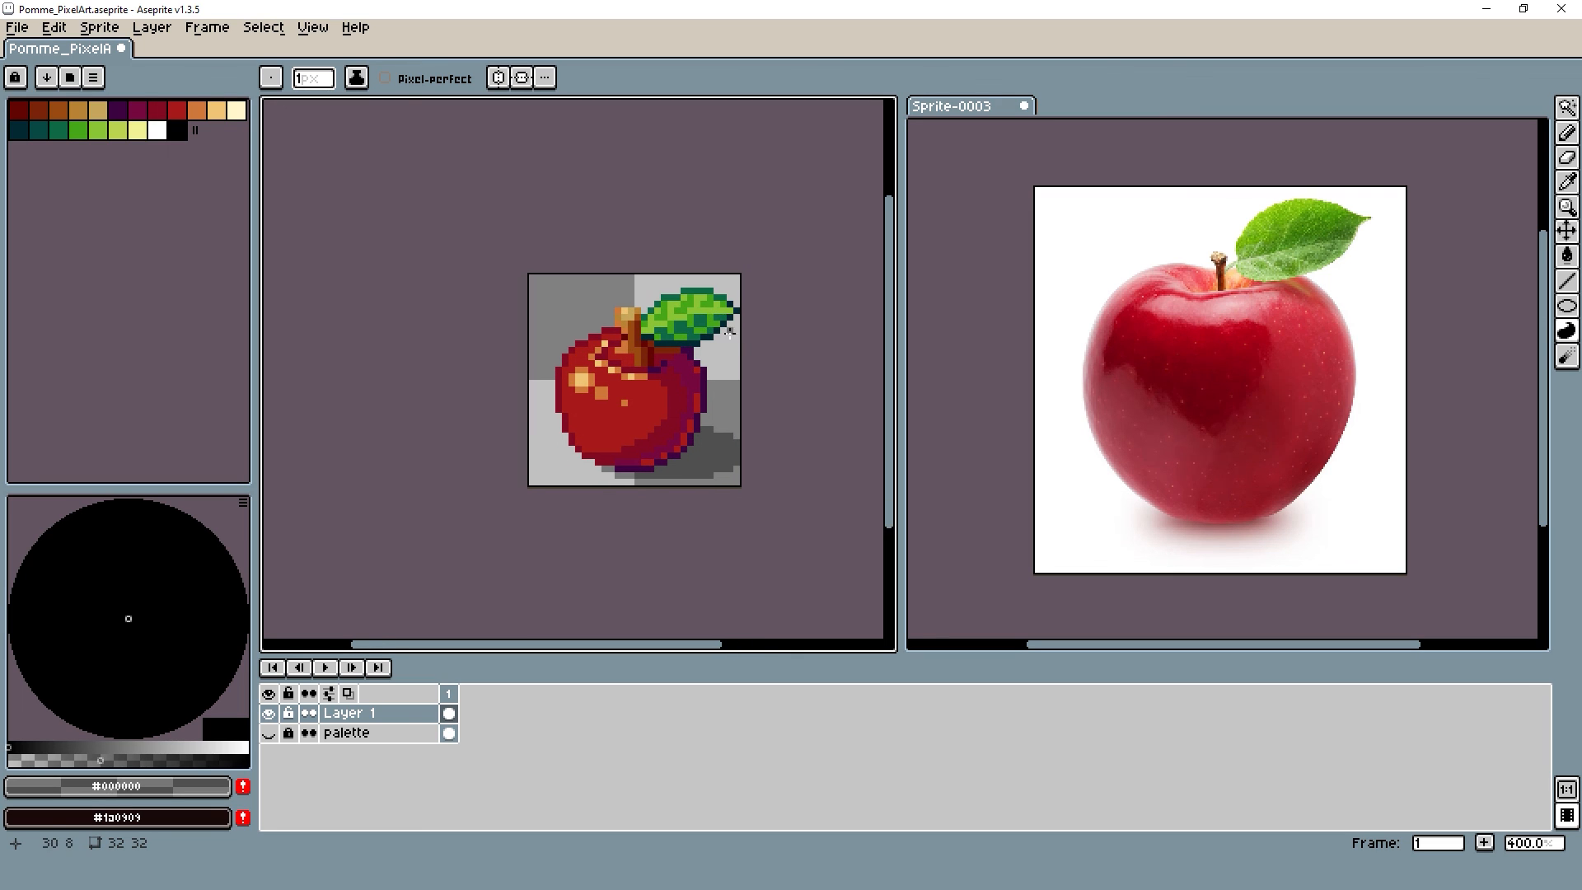
pyautogui.scroll(1, 733, 339)
pyautogui.moveTo(1259, 260); pyautogui.dragTo(1290, 241)
pyautogui.scroll(-1, 1290, 240)
pyautogui.moveTo(1248, 290); pyautogui.dragTo(1189, 359)
pyautogui.scroll(1, 1214, 336)
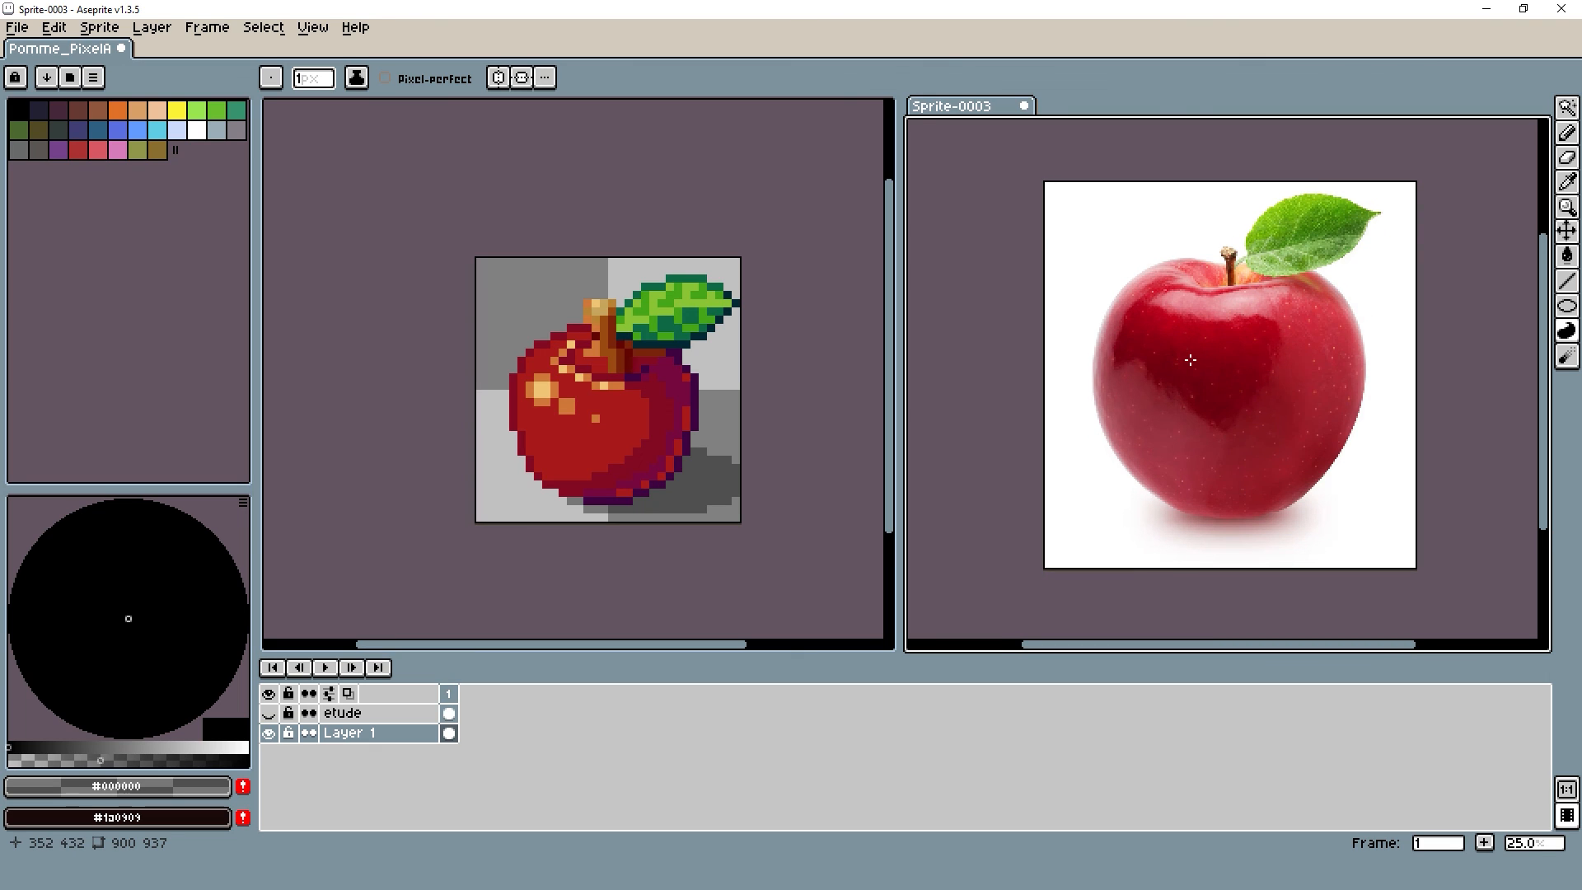